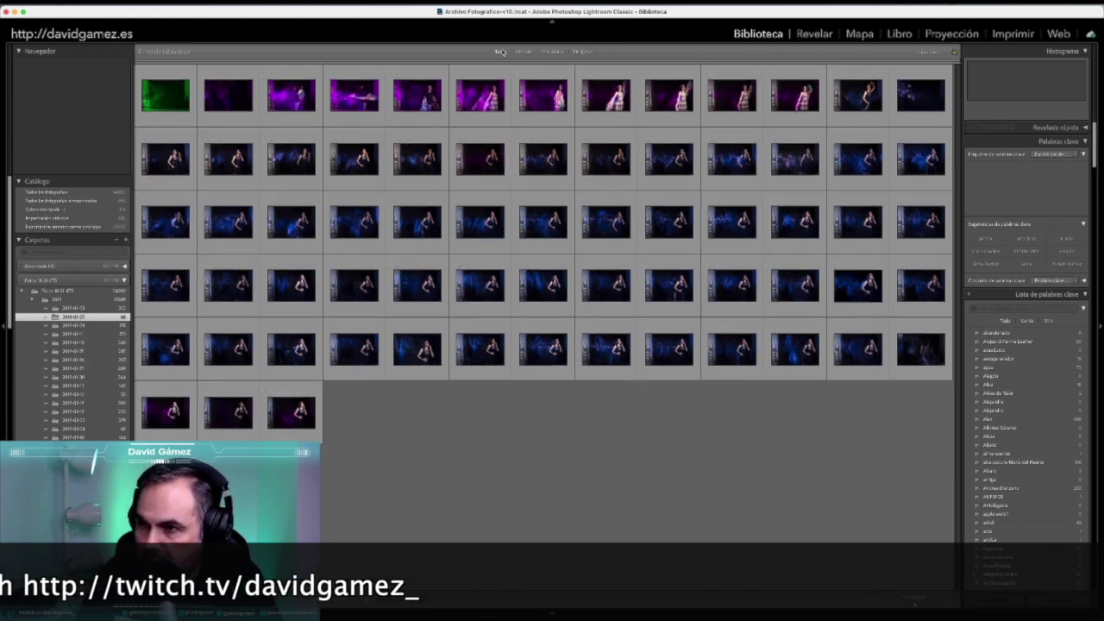
Filter the grid by text search to two photos and open _MG_6085-Editar.psd in Loupe
{"action": "left_click", "coordinate": [500, 50]}
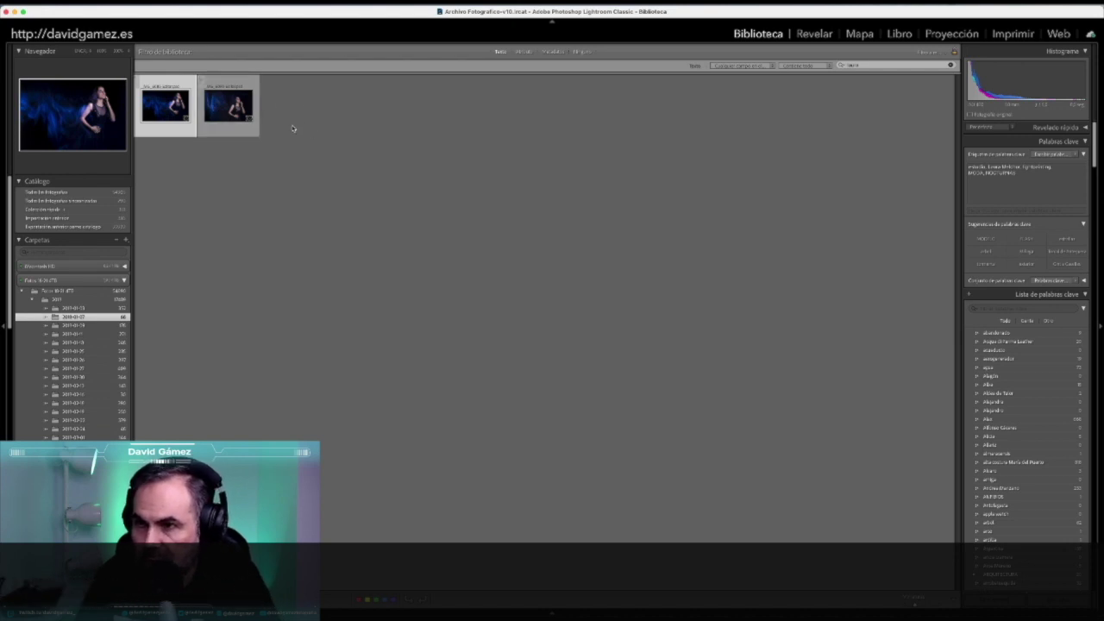
{"action": "key", "text": "f"}
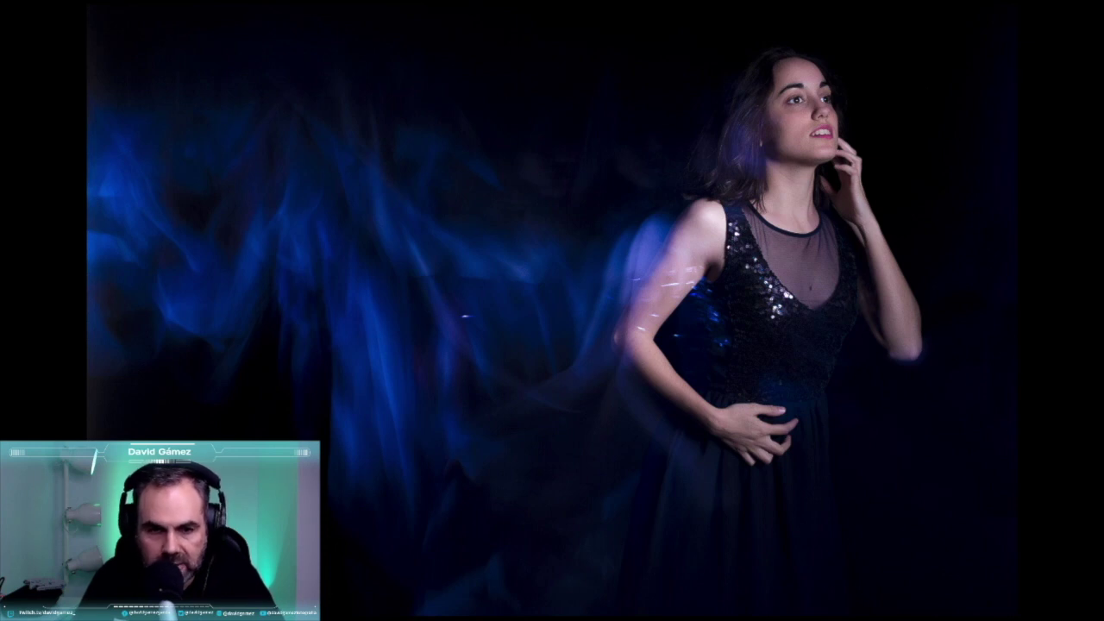
{"action": "key", "text": "Escape"}
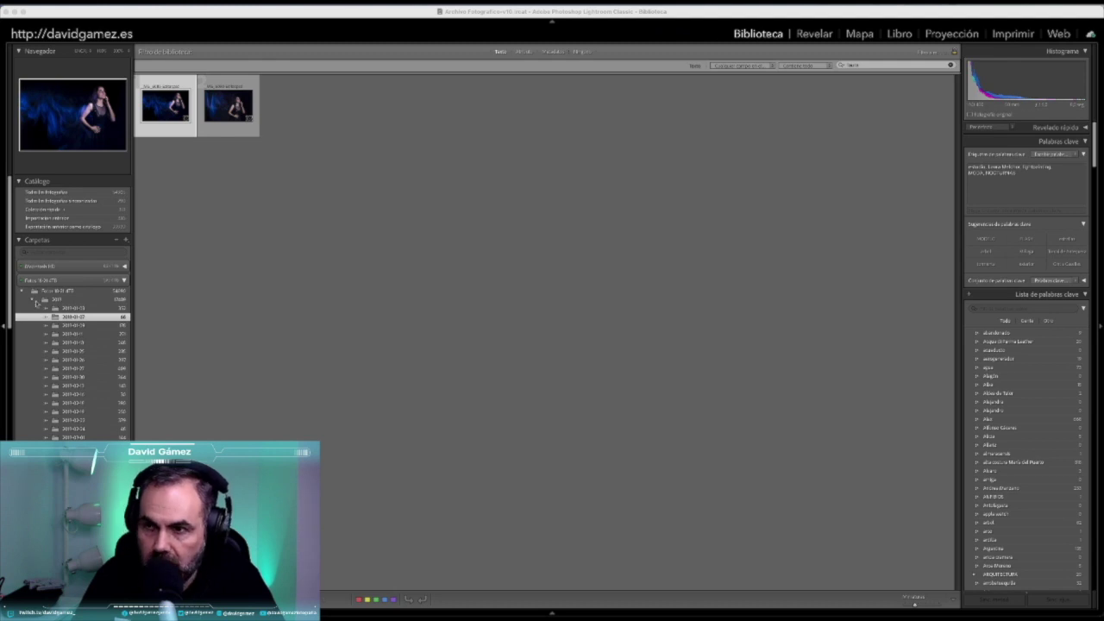
{"action": "double_click", "coordinate": [168, 115]}
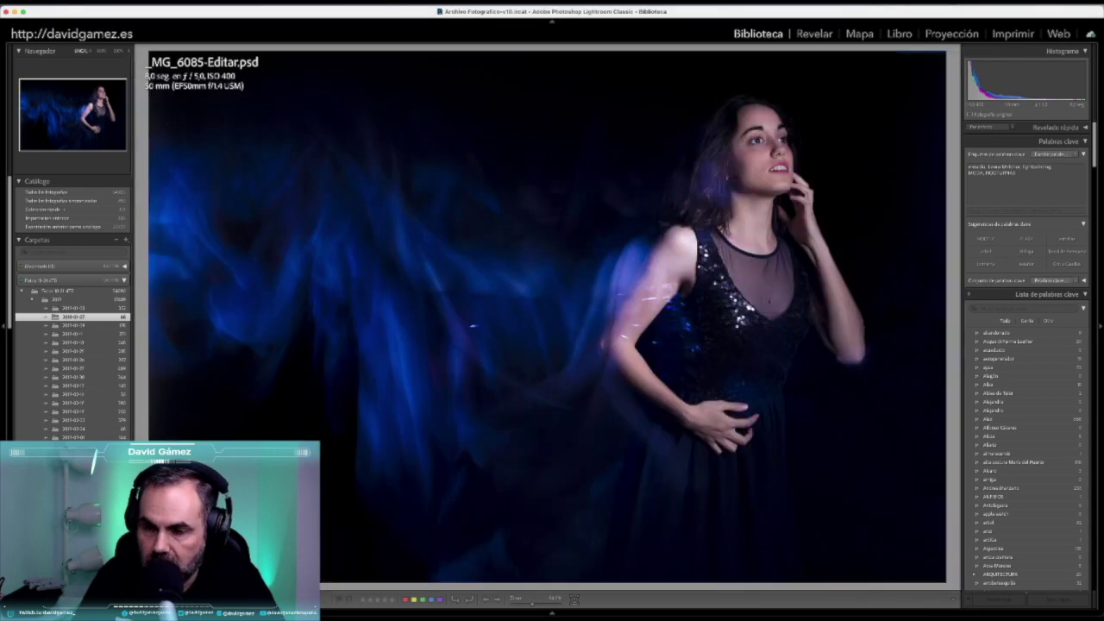
Hide both side panels so _MG_6085-Editar.psd fills more of the window
{"action": "key", "text": "Tab"}
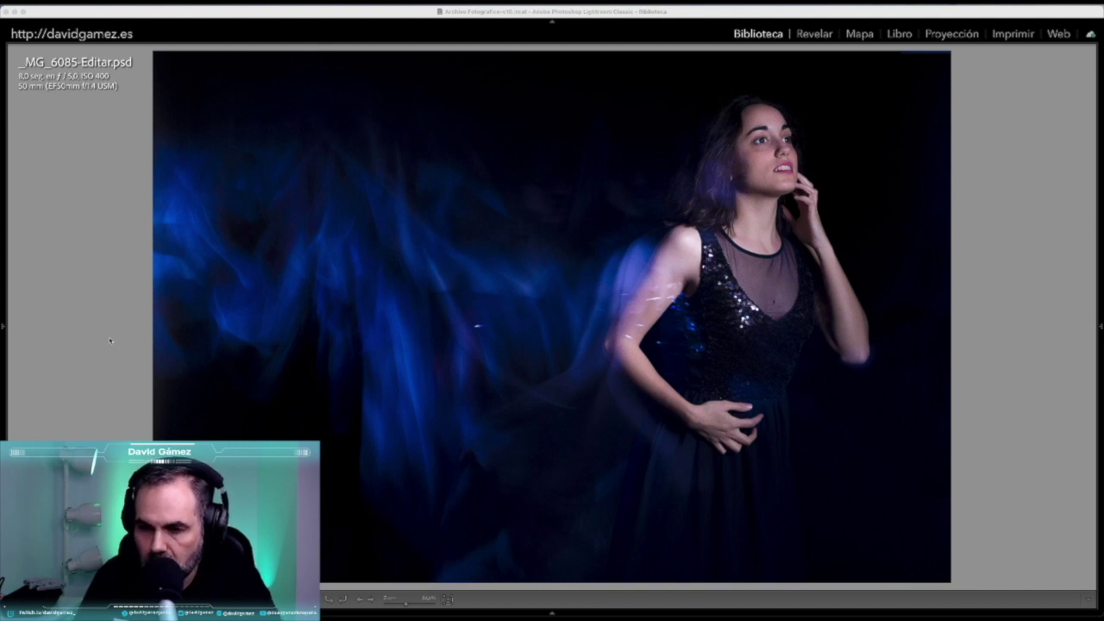
Toggle the screen-annotation drawing tool on and then off again
{"action": "key", "text": "super+shift+a"}
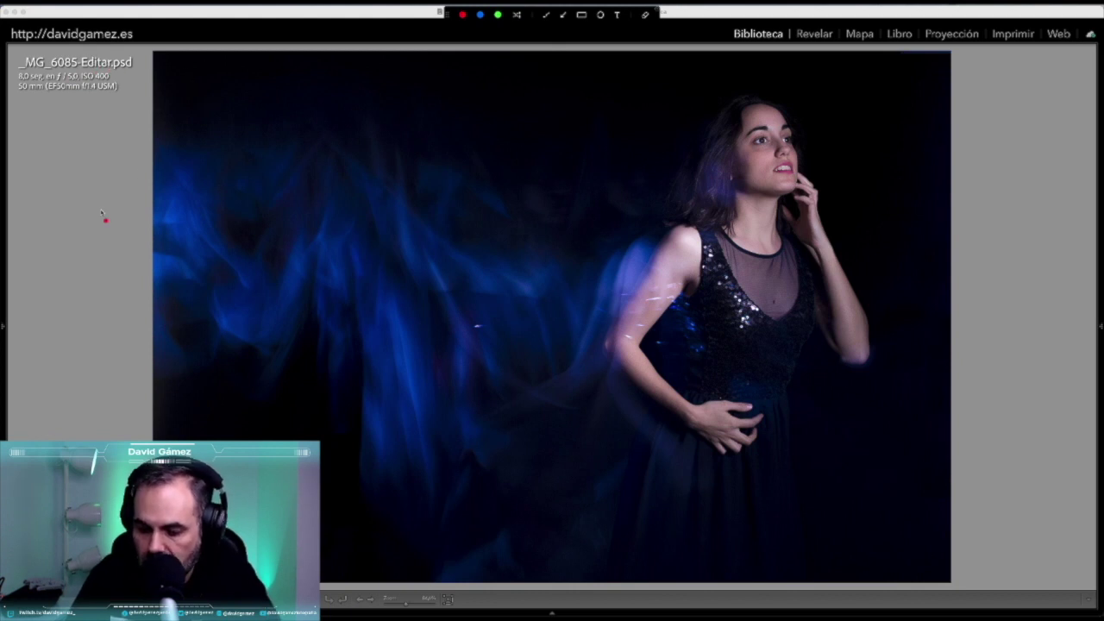
{"action": "key", "text": "Escape"}
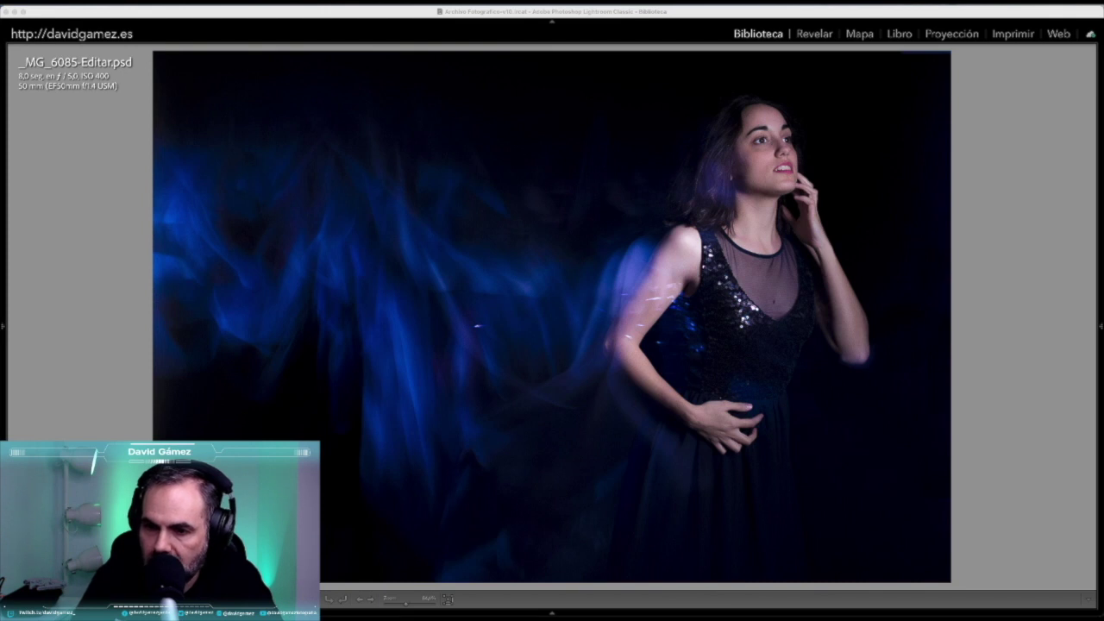
Return to Grid, go to the photo's folder, and clear the text search filter
{"action": "key", "text": "g"}
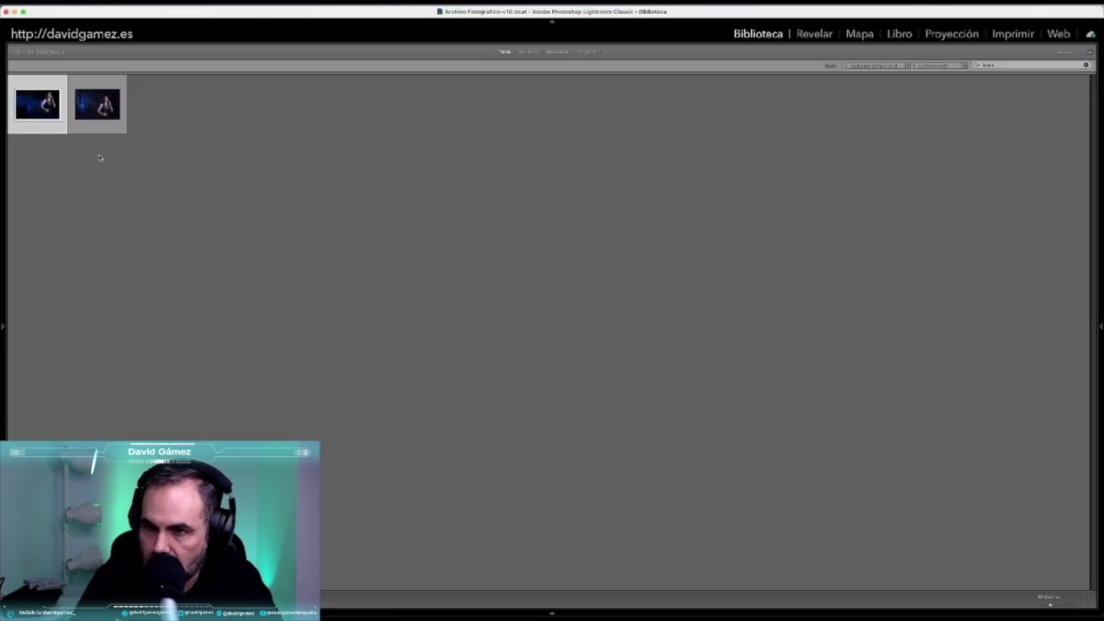
{"action": "right_click", "coordinate": [48, 102]}
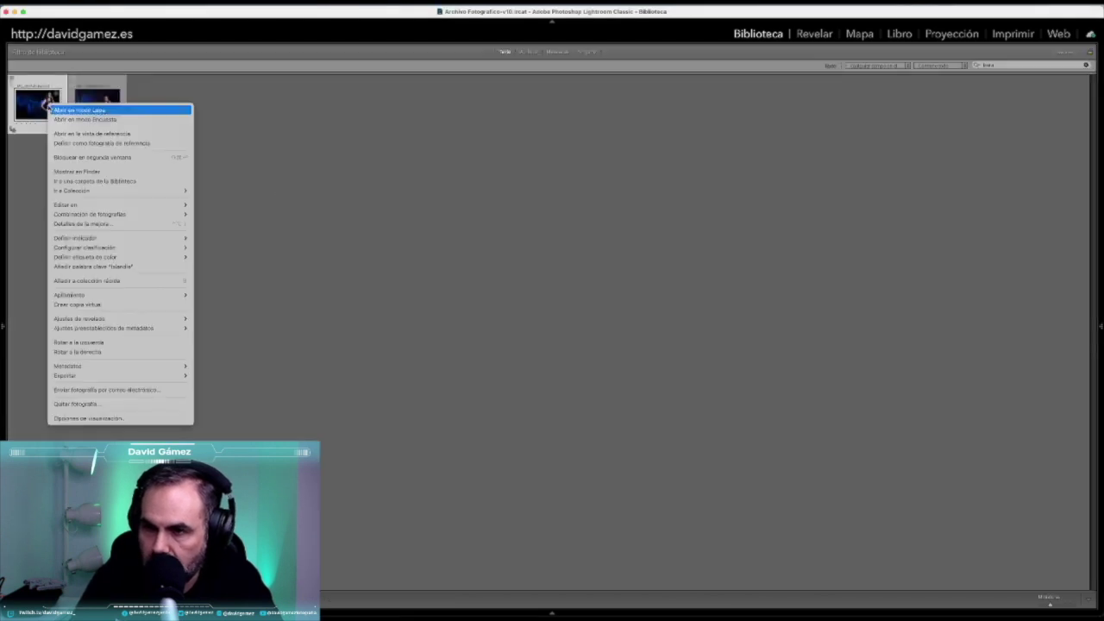
{"action": "left_click", "coordinate": [95, 181]}
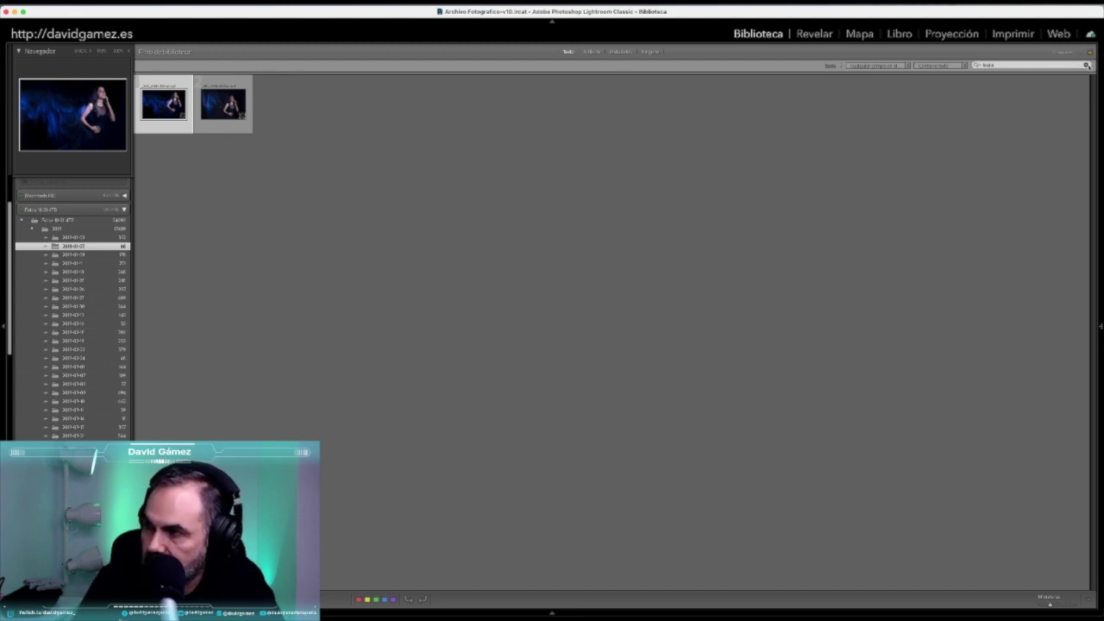
{"action": "left_click", "coordinate": [1087, 64]}
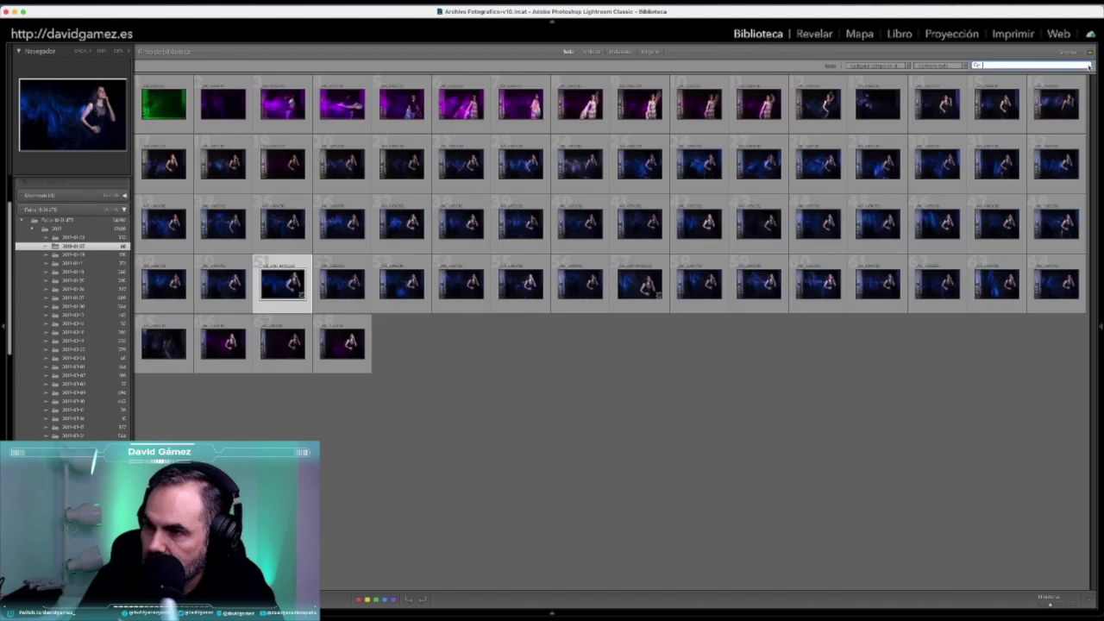
Select the unedited _MG_6085.CR2 portrait, preview it, and open it large in Loupe
{"action": "left_click", "coordinate": [464, 226]}
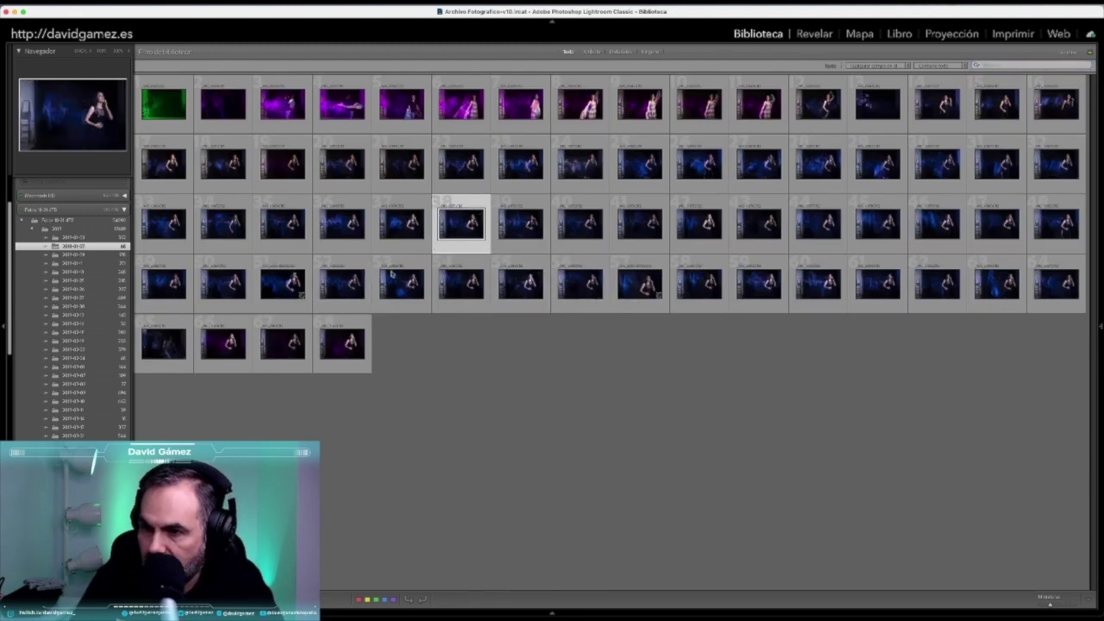
{"action": "left_click", "coordinate": [290, 283]}
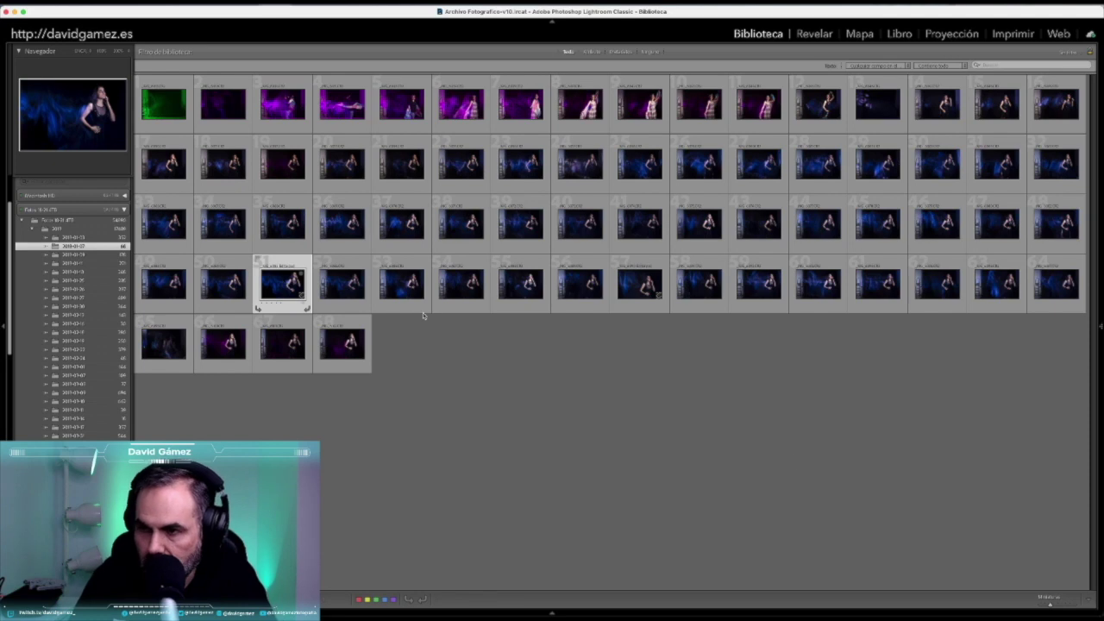
{"action": "key", "text": "f"}
{"action": "key", "text": "f"}
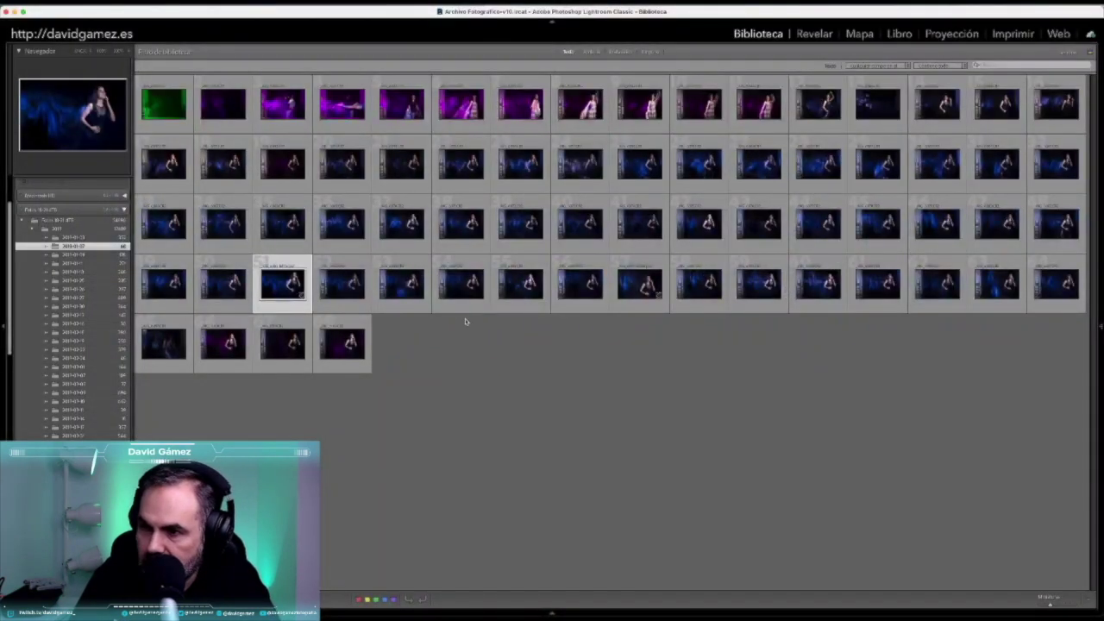
{"action": "double_click", "coordinate": [333, 288]}
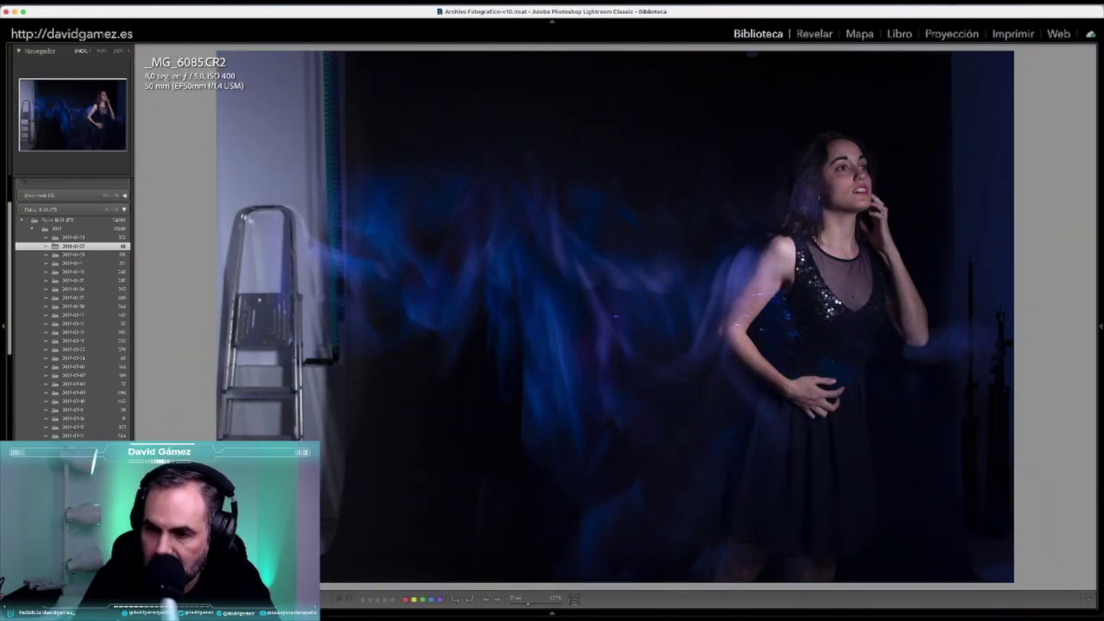
Step to the edited _MG_6085-Editar.psd and hide the side panels for a larger view
{"action": "key", "text": "Right"}
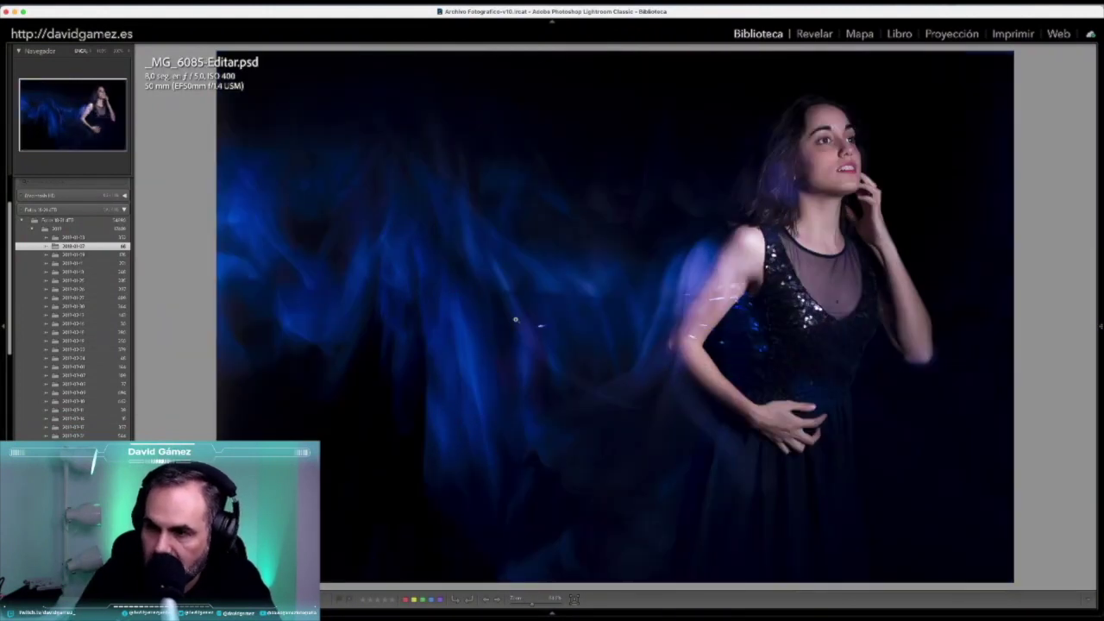
{"action": "key", "text": "Tab"}
{"action": "key", "text": "Tab"}
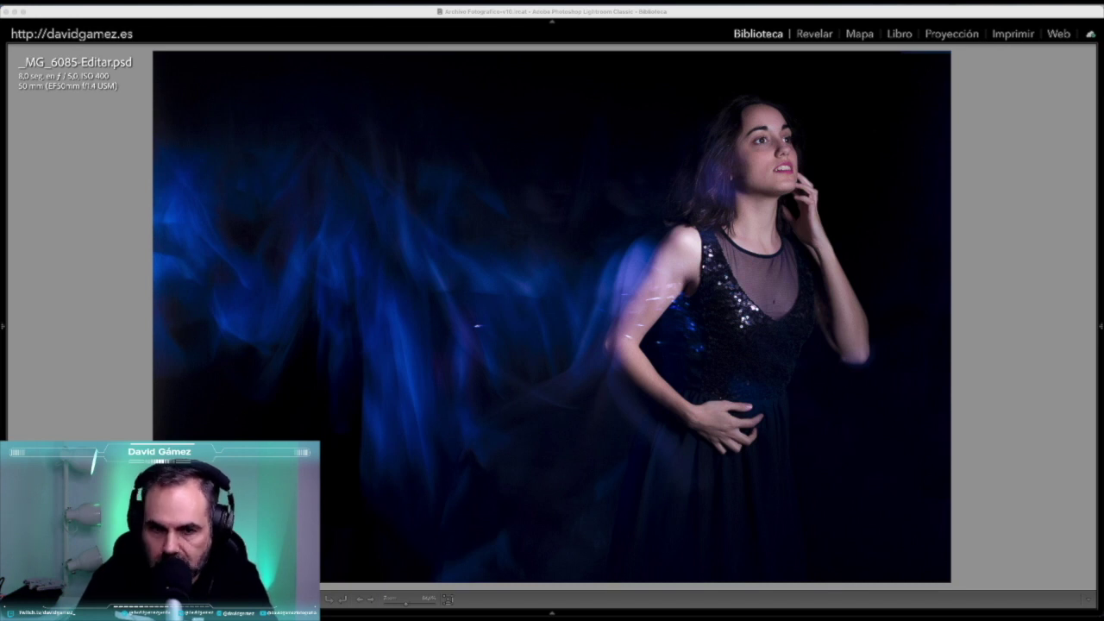
{"action": "key", "text": "super+Tab"}
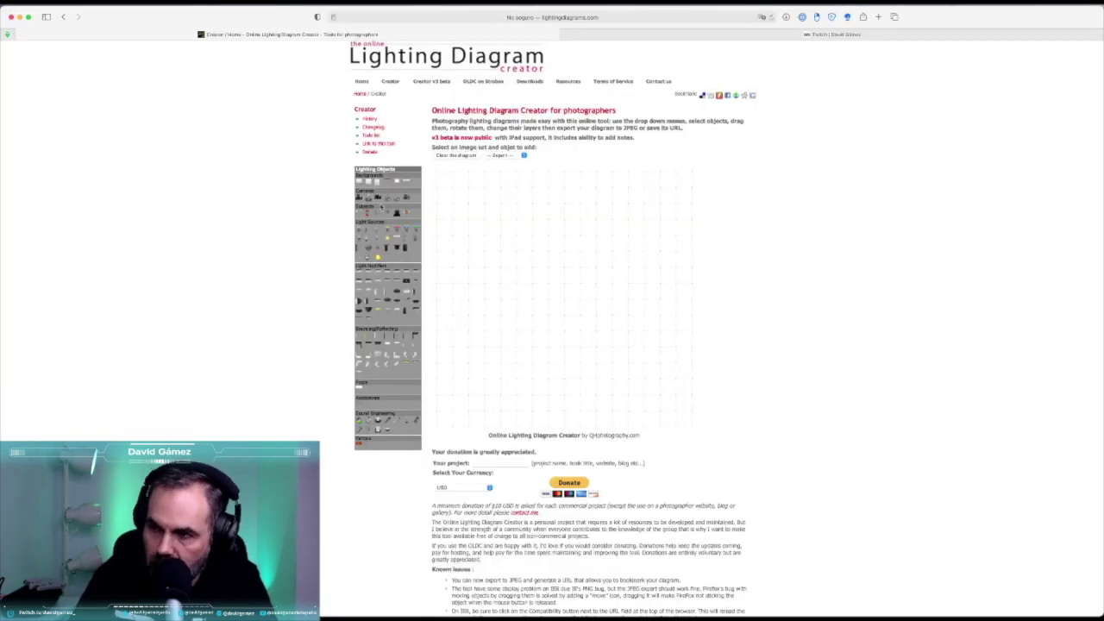
Add a seamless backdrop with light stands and nudge it slightly up and right
{"action": "left_click", "coordinate": [377, 187]}
{"action": "left_click", "coordinate": [369, 182]}
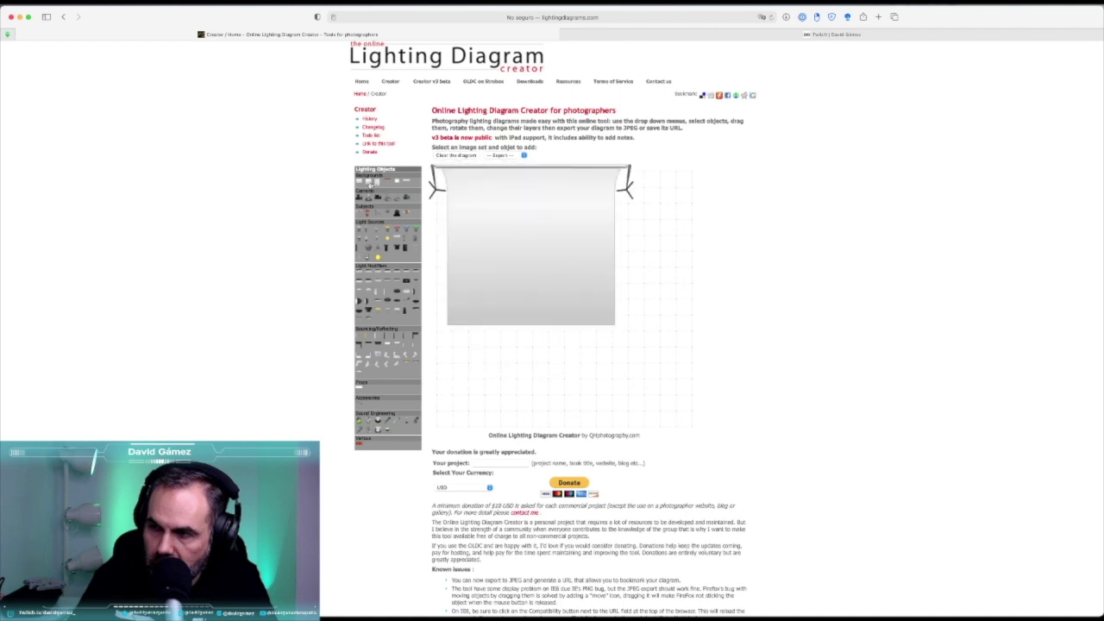
{"action": "left_click", "coordinate": [575, 187]}
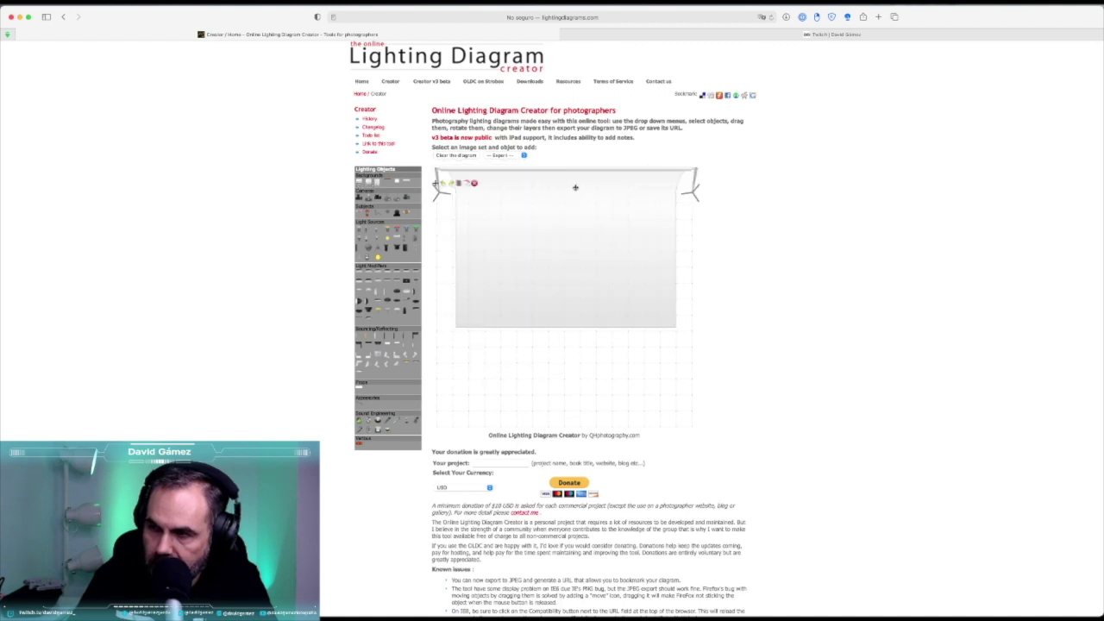
{"action": "left_click_drag", "start_coordinate": [567, 180], "coordinate": [569, 176]}
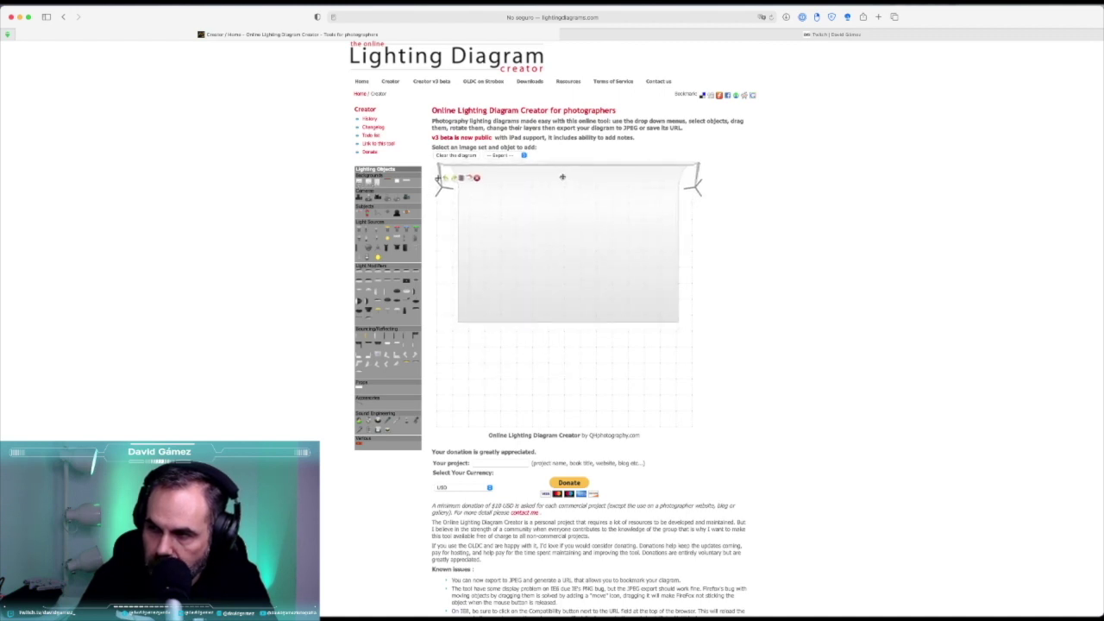
{"action": "left_click", "coordinate": [780, 189]}
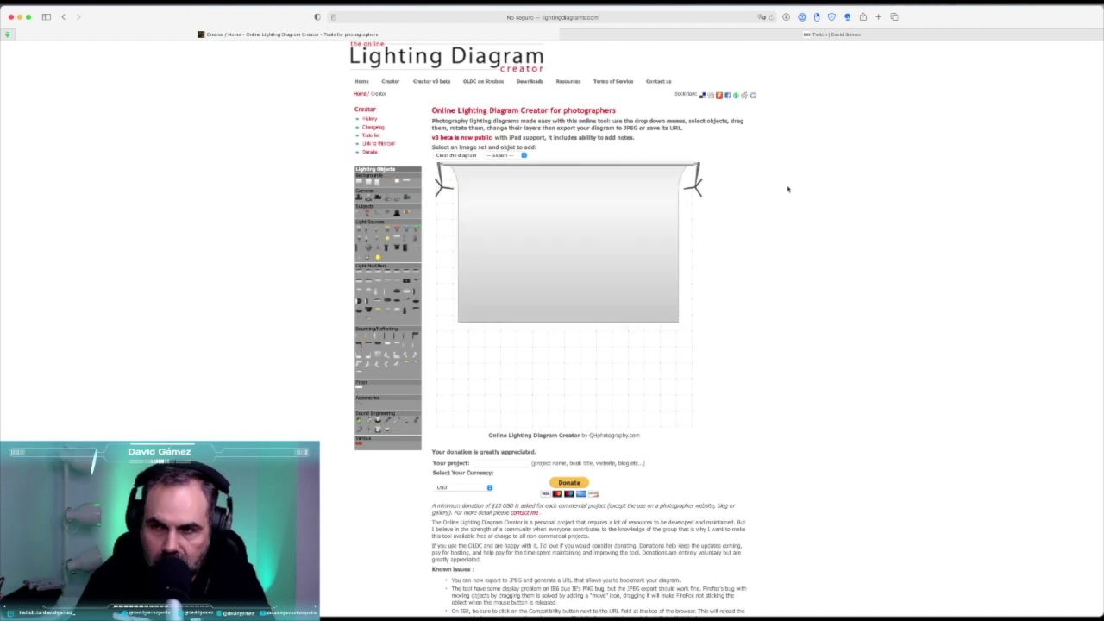
{"action": "left_click", "coordinate": [660, 17]}
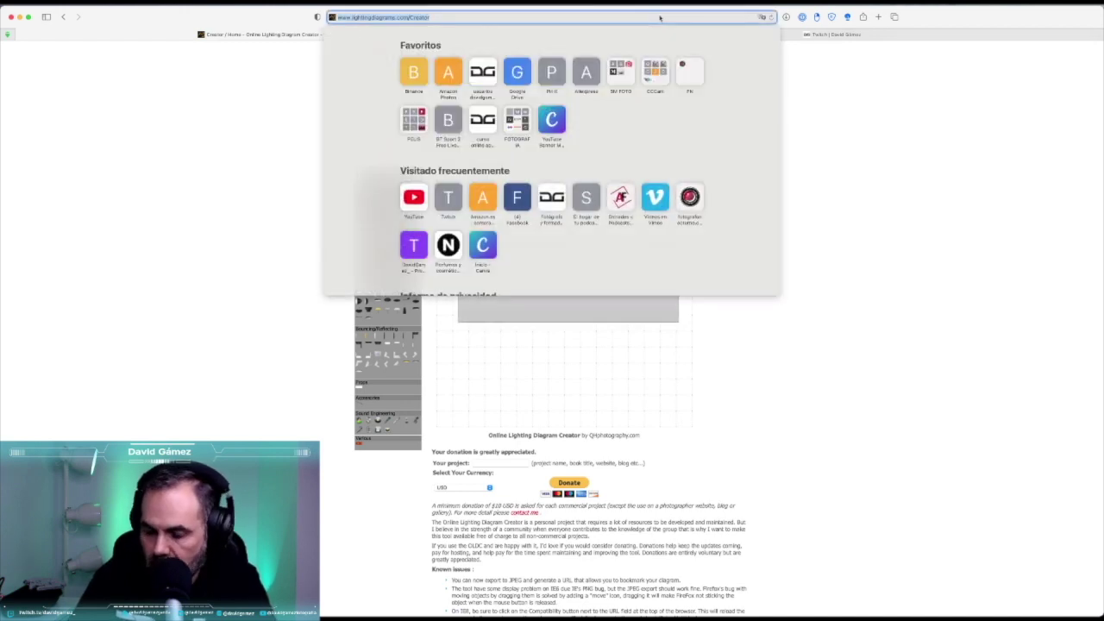
{"action": "key", "text": "super+Tab"}
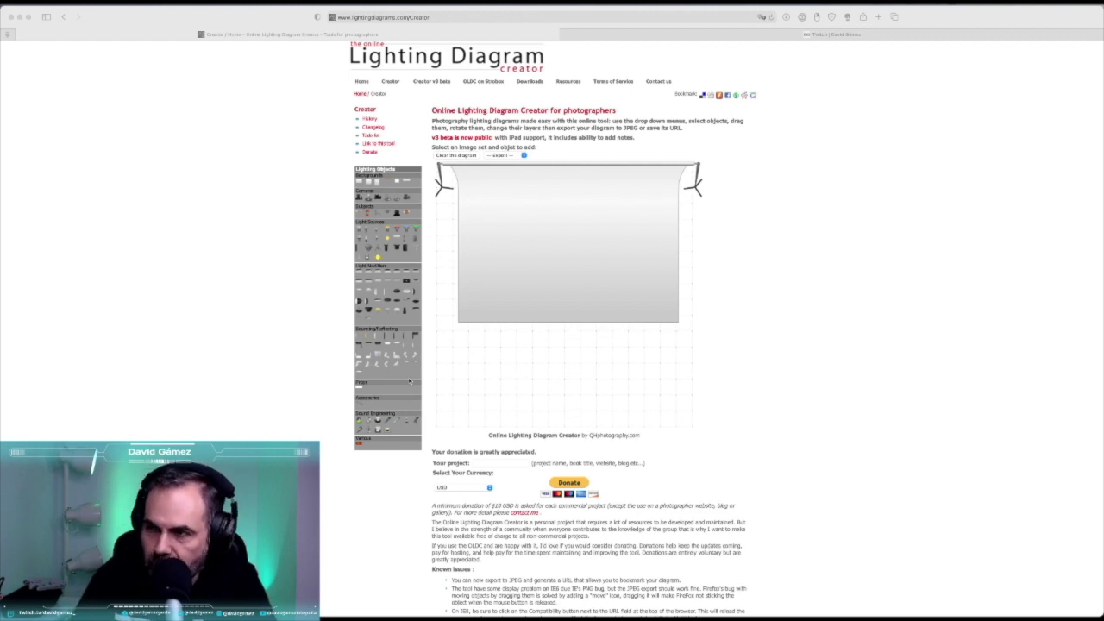
Reselect the backdrop, add a light to the diagram, and reload the page
{"action": "left_click", "coordinate": [575, 182]}
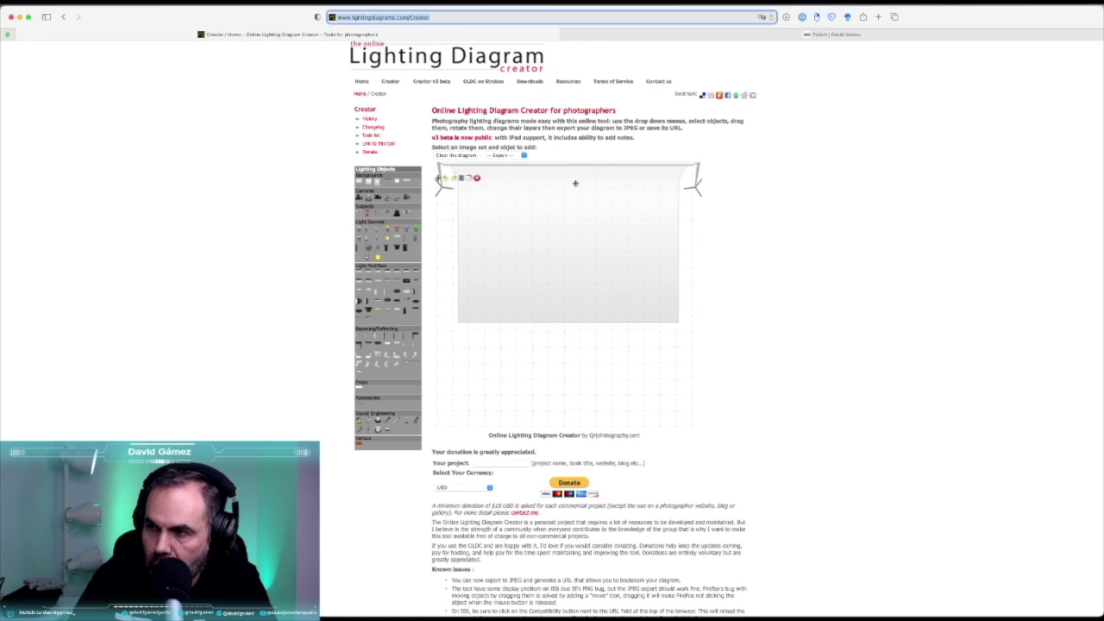
{"action": "left_click", "coordinate": [705, 276]}
{"action": "left_click", "coordinate": [535, 254]}
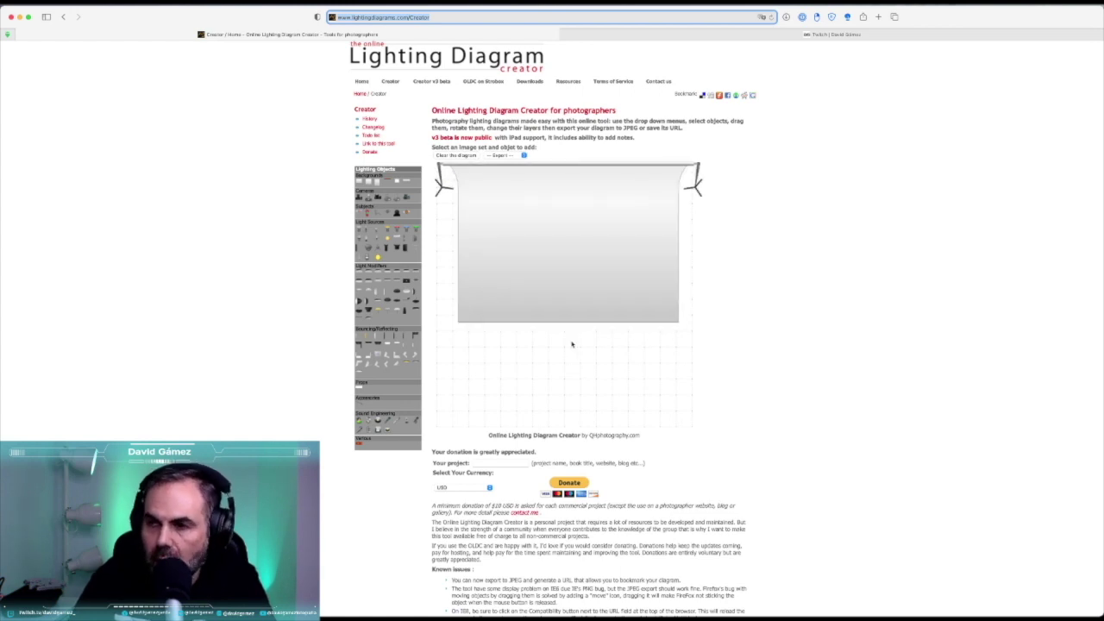
{"action": "left_click", "coordinate": [394, 248]}
{"action": "key", "text": "super+r"}
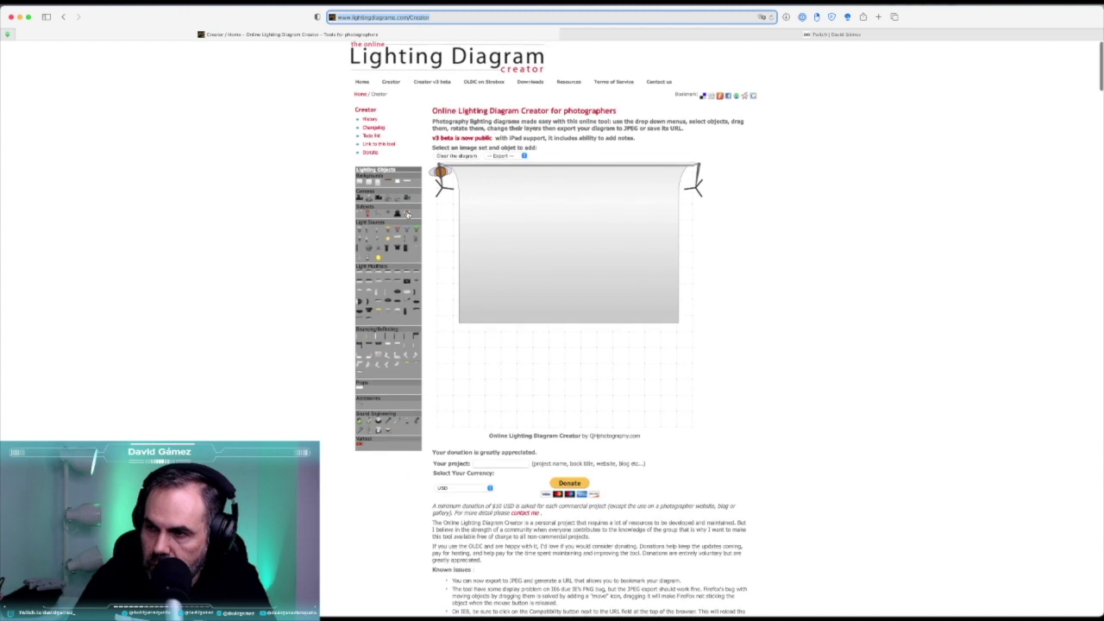
Add a subject figure right of centre on the backdrop, rotate it slightly, nudge it up-left
{"action": "left_click", "coordinate": [398, 214]}
{"action": "left_click", "coordinate": [408, 214]}
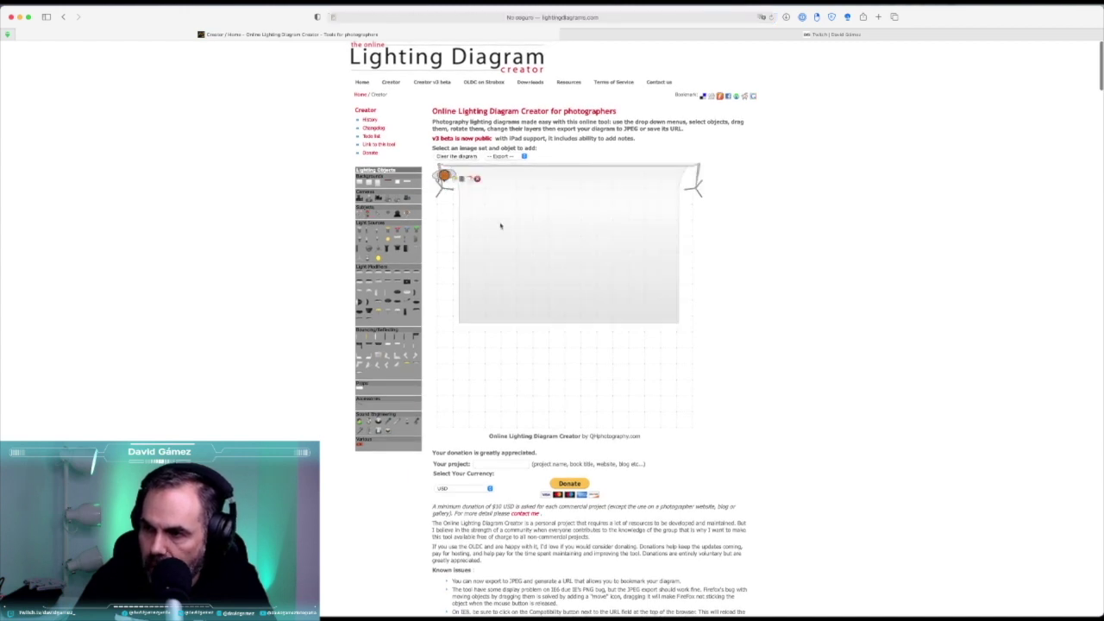
{"action": "left_click_drag", "start_coordinate": [454, 175], "coordinate": [623, 262]}
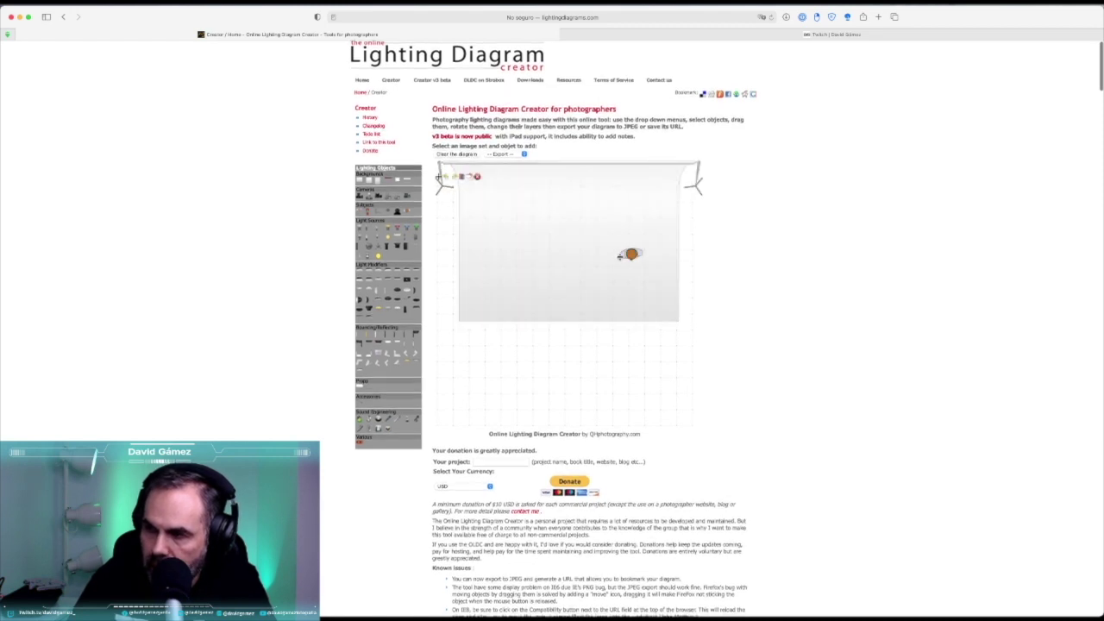
{"action": "scroll", "coordinate": [629, 260], "scroll_direction": "down", "scroll_amount": 1}
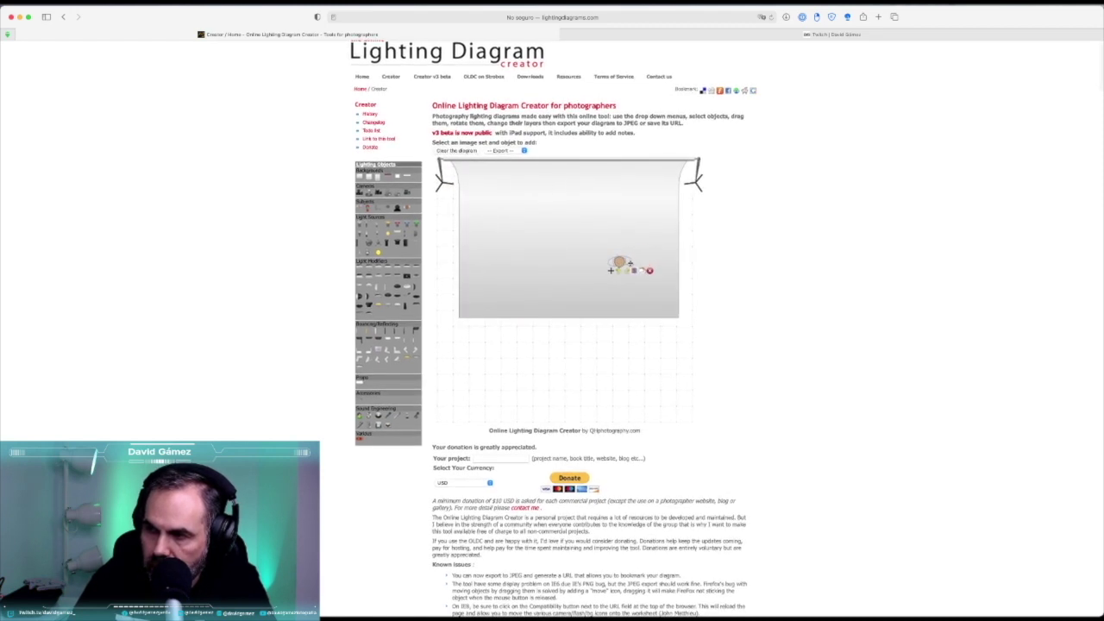
{"action": "left_click", "coordinate": [637, 259]}
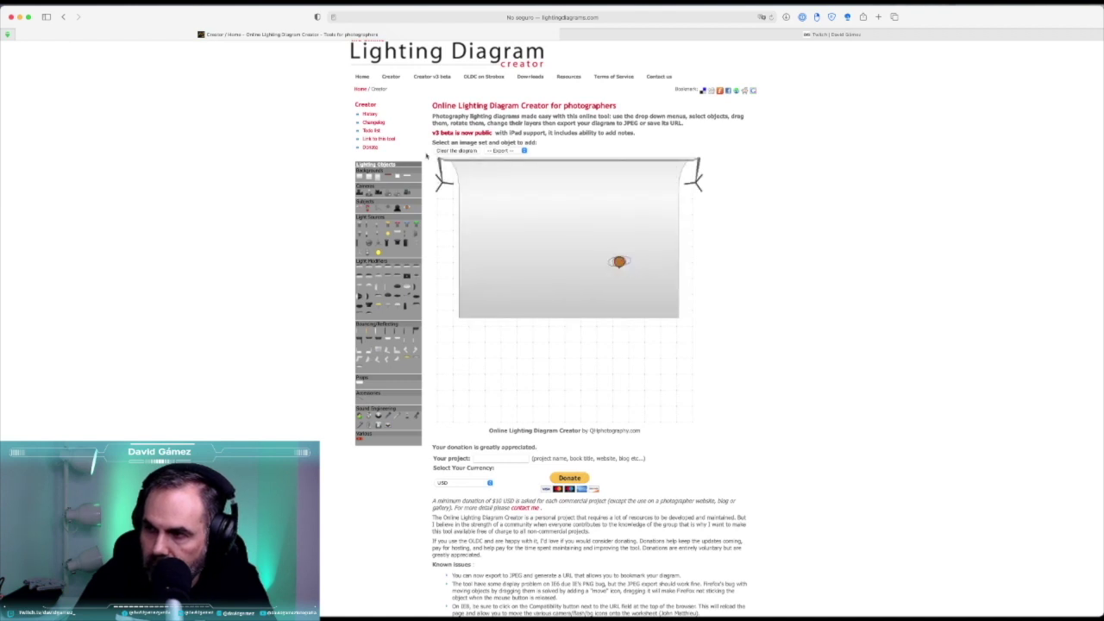
{"action": "left_click", "coordinate": [621, 274]}
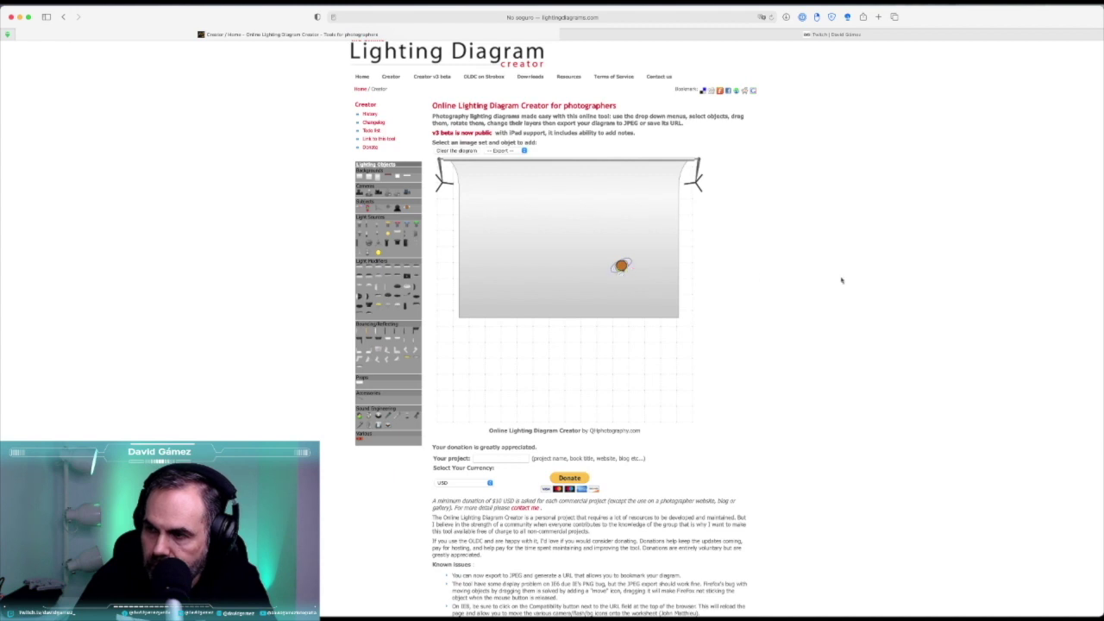
{"action": "mouse_move", "coordinate": [622, 264]}
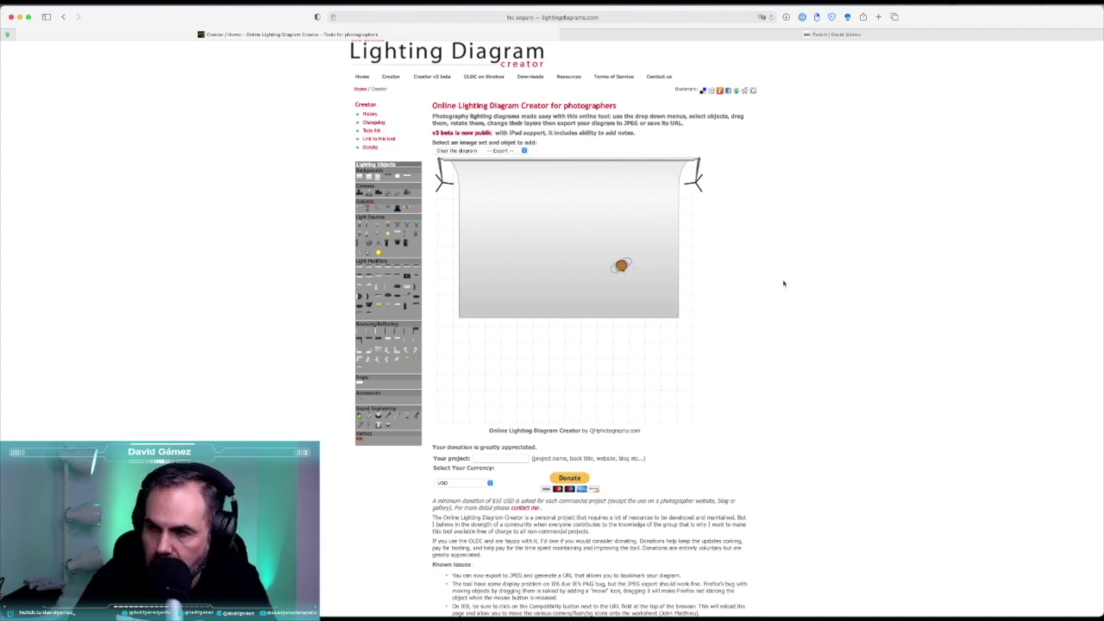
{"action": "left_click_drag", "start_coordinate": [623, 265], "coordinate": [616, 257]}
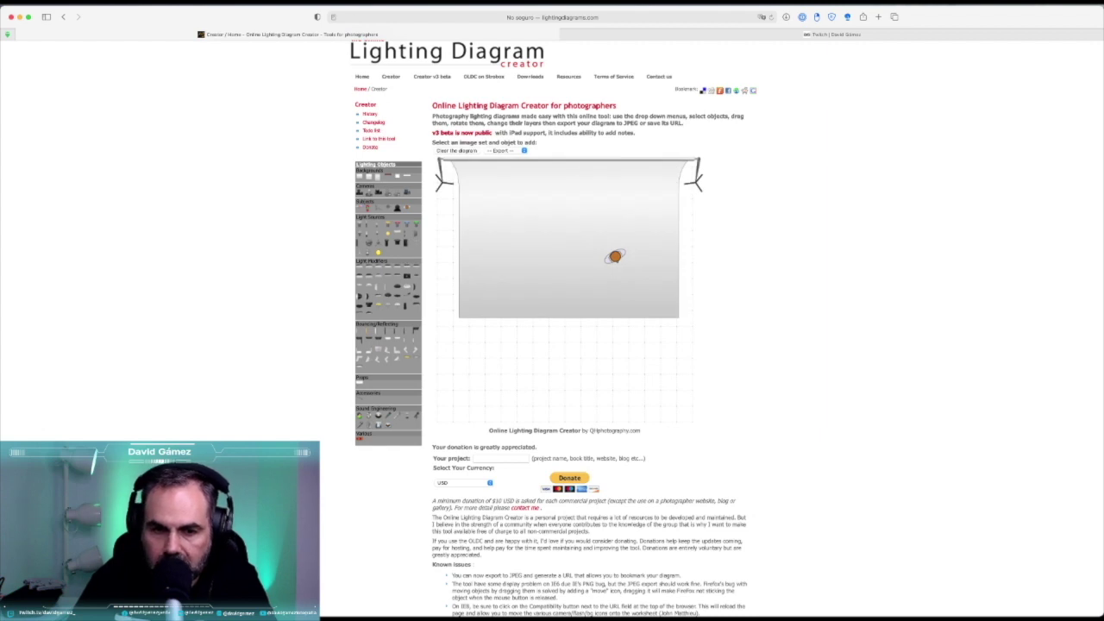
{"action": "key", "text": "super+Tab"}
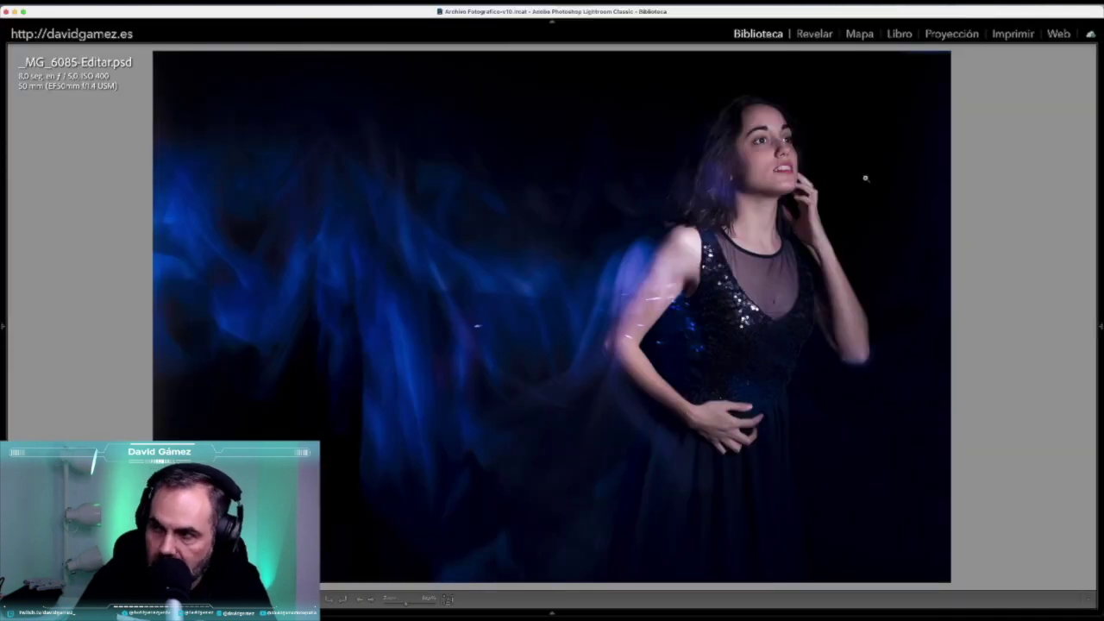
Check the model's face at 1:1 zoom, then step to the unedited original with the ladder
{"action": "left_click", "coordinate": [776, 138]}
{"action": "left_click", "coordinate": [777, 332]}
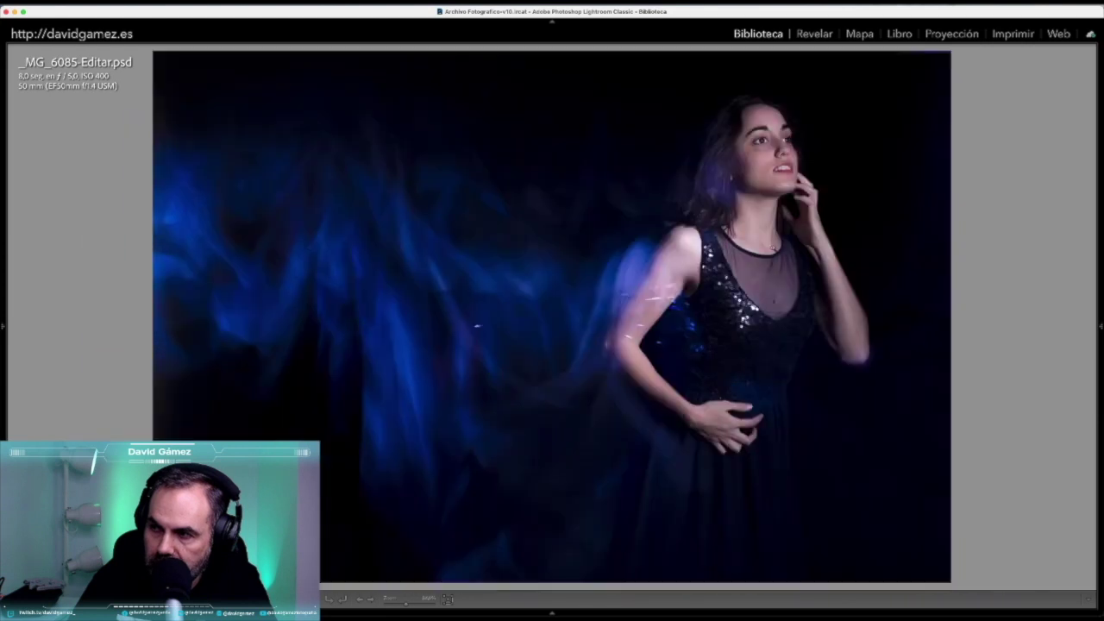
{"action": "key", "text": "z"}
{"action": "key", "text": "z"}
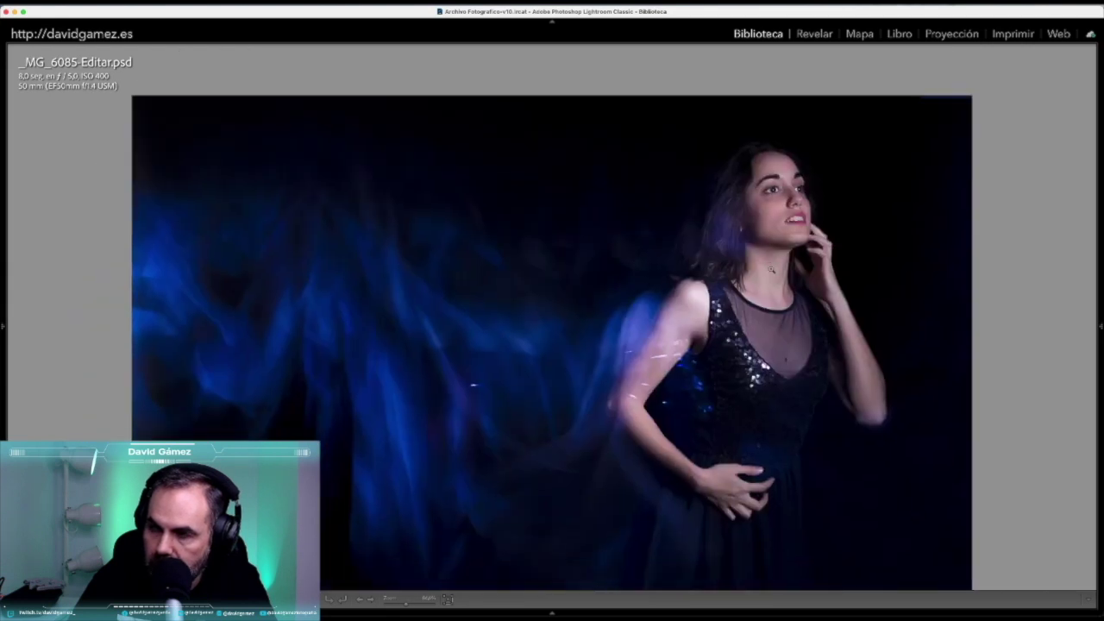
{"action": "mouse_move", "coordinate": [3, 326]}
{"action": "left_click", "coordinate": [113, 52]}
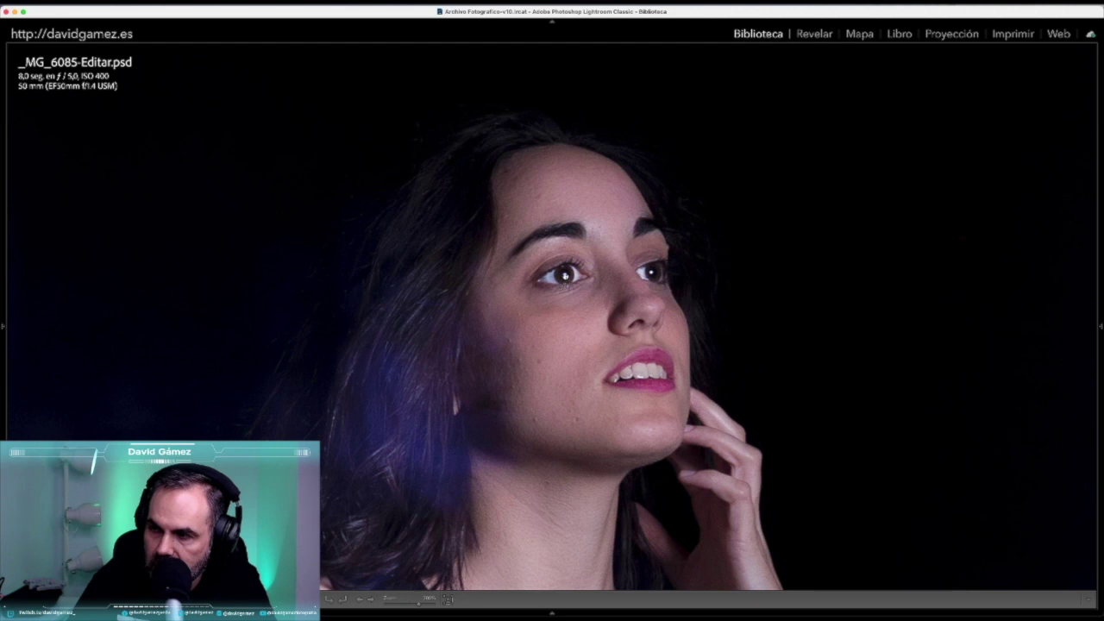
{"action": "key", "text": "z"}
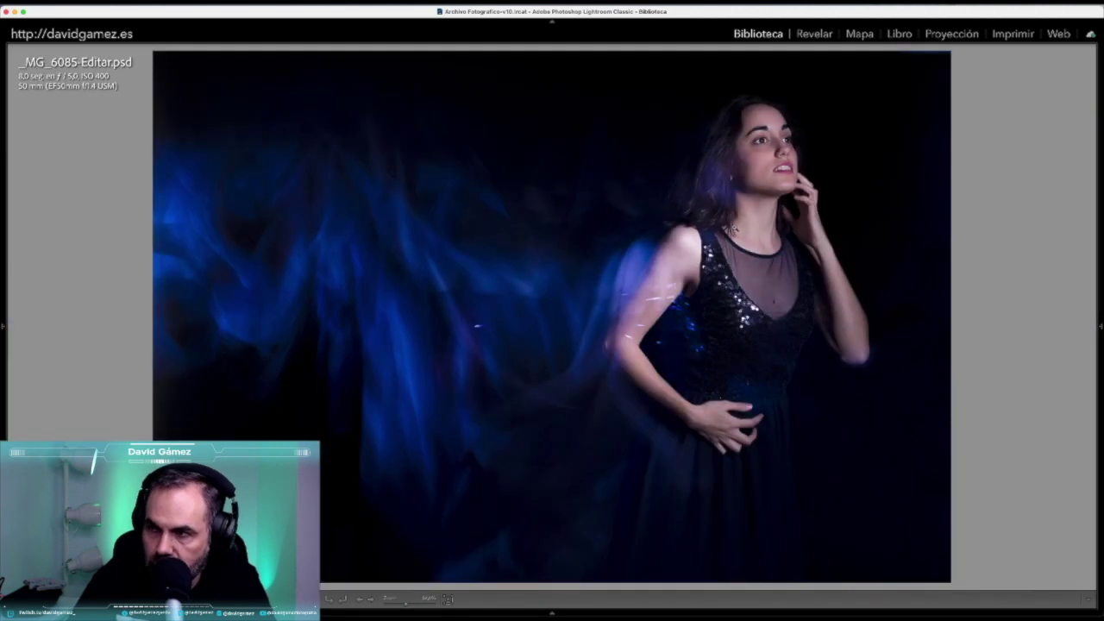
{"action": "key", "text": "z"}
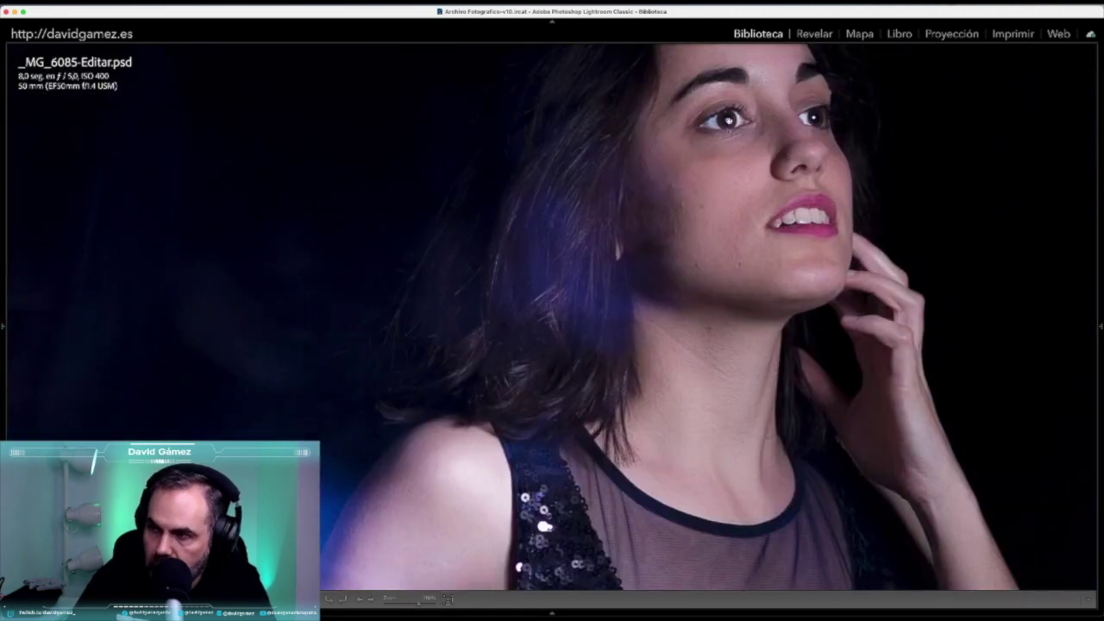
{"action": "key", "text": "z"}
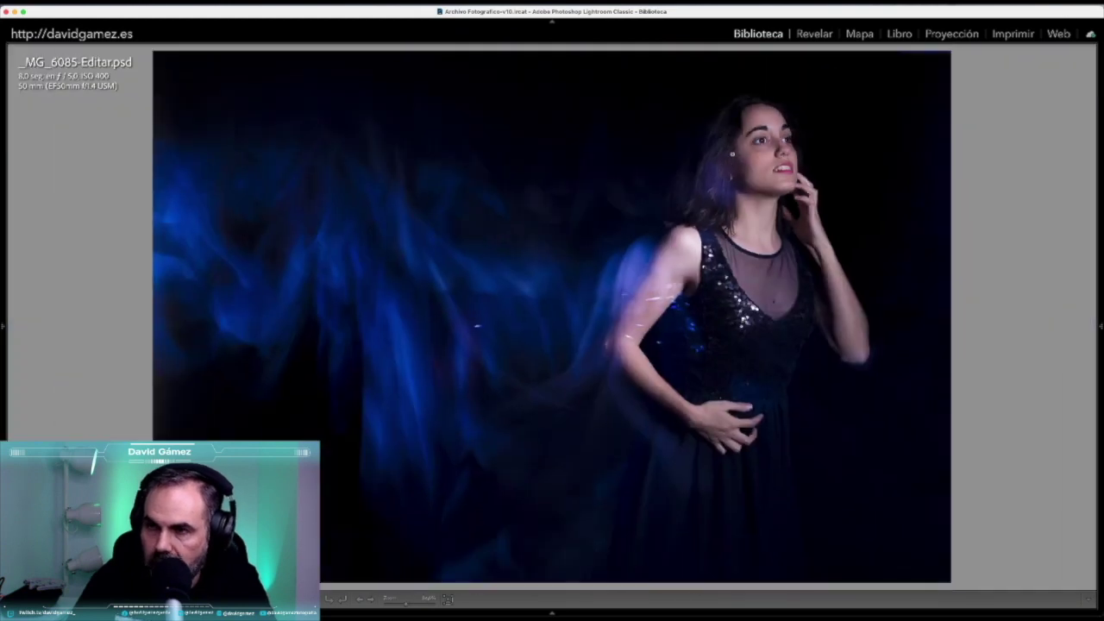
{"action": "key", "text": "Right"}
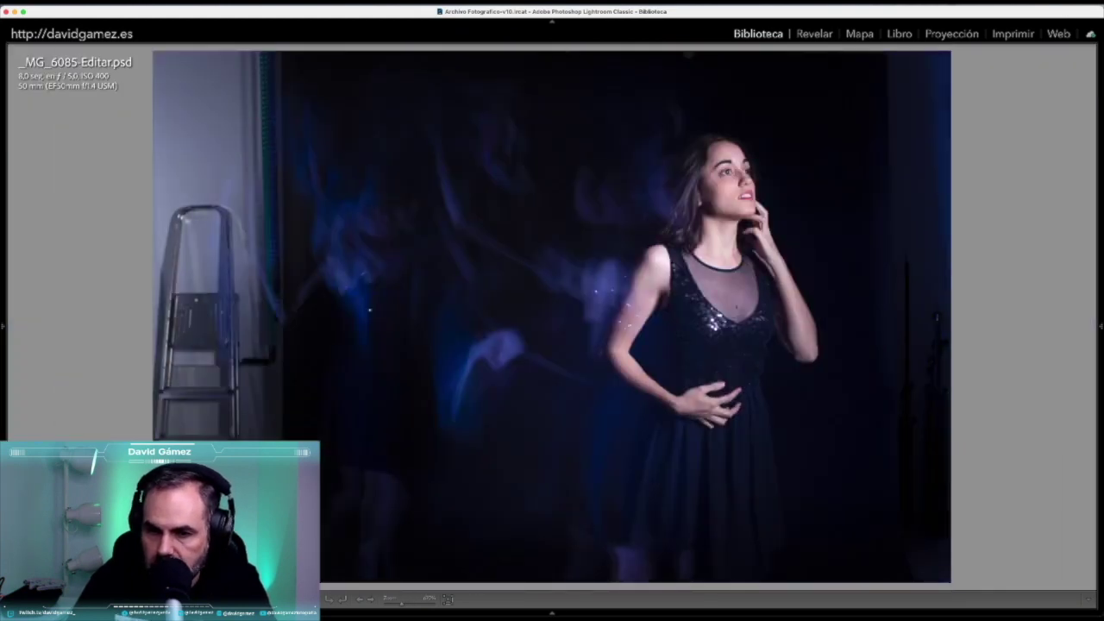
{"action": "key", "text": "super+Tab"}
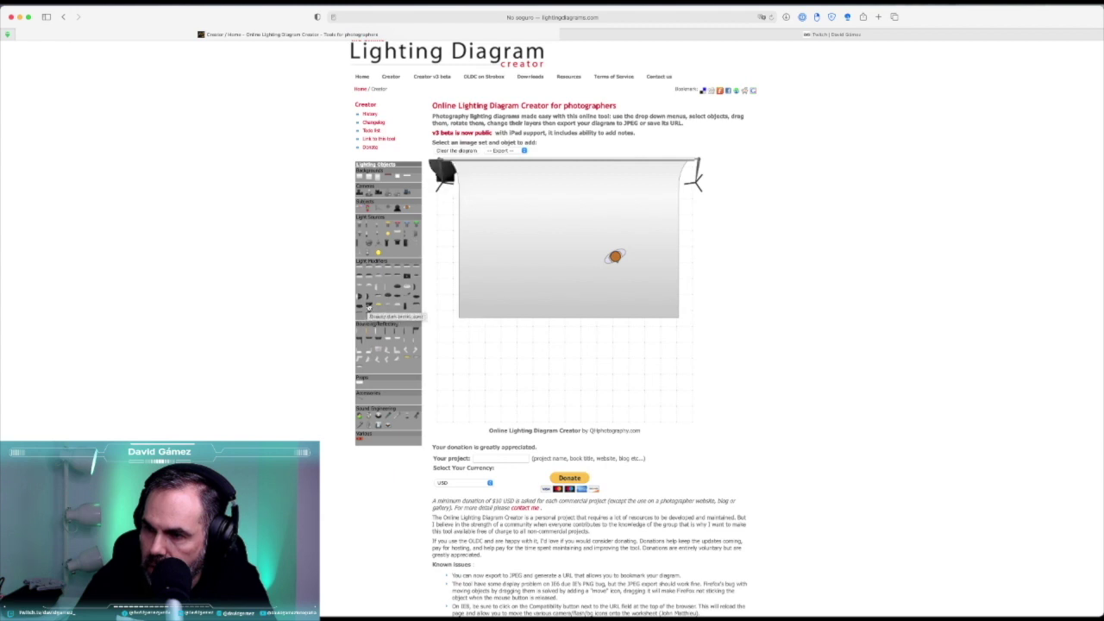
Add a beauty dish at the lower right of the backdrop, rotated about 45°
{"action": "left_click", "coordinate": [369, 308]}
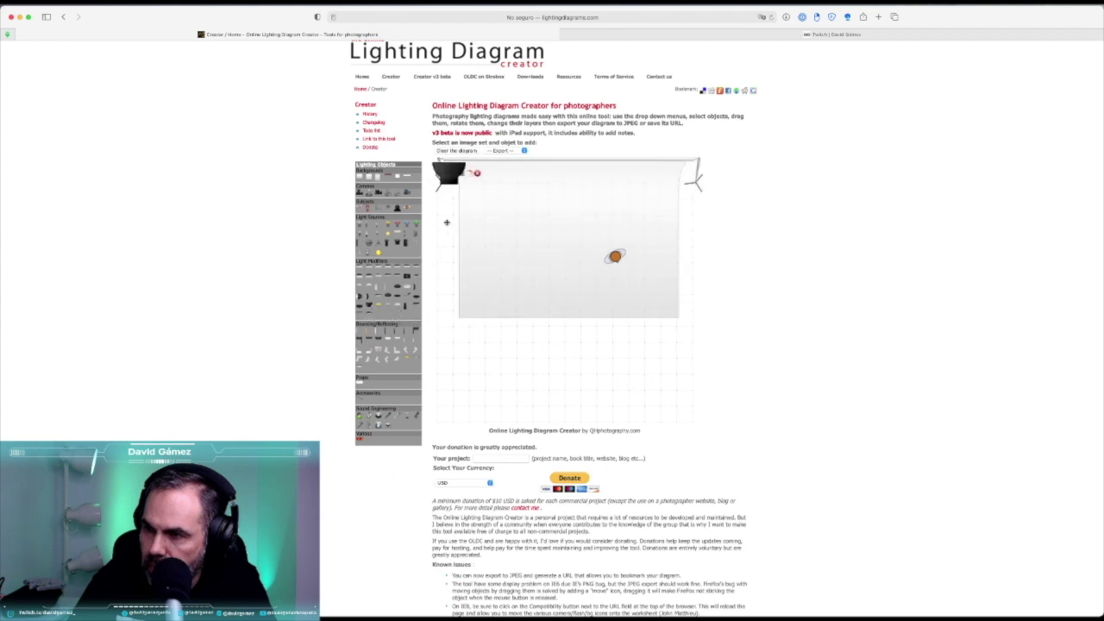
{"action": "left_click_drag", "start_coordinate": [449, 170], "coordinate": [638, 286]}
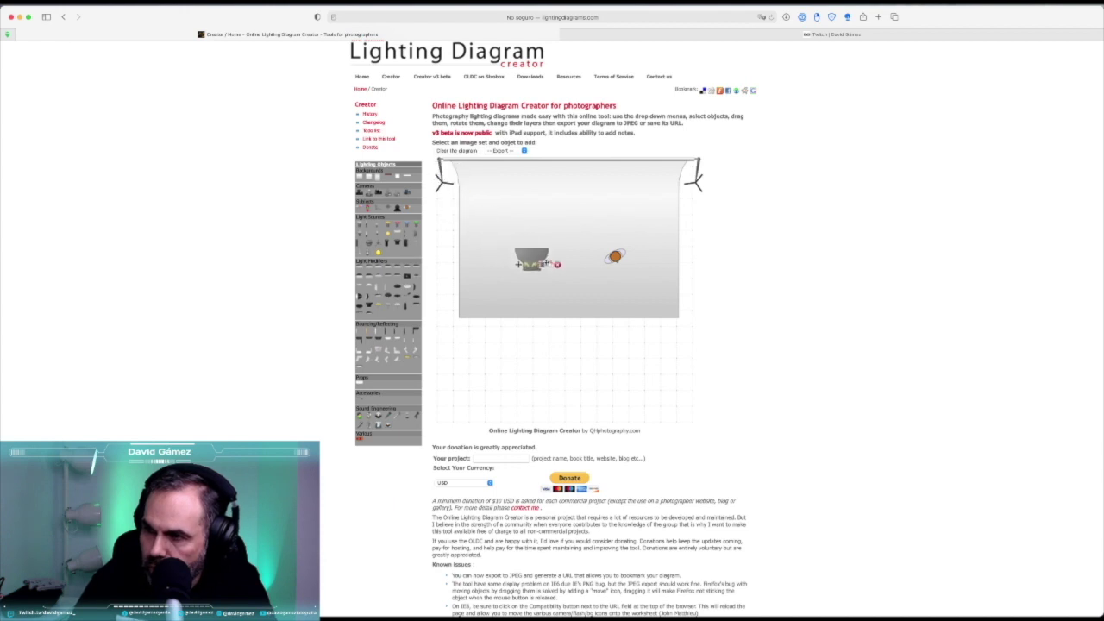
{"action": "left_click", "coordinate": [645, 298]}
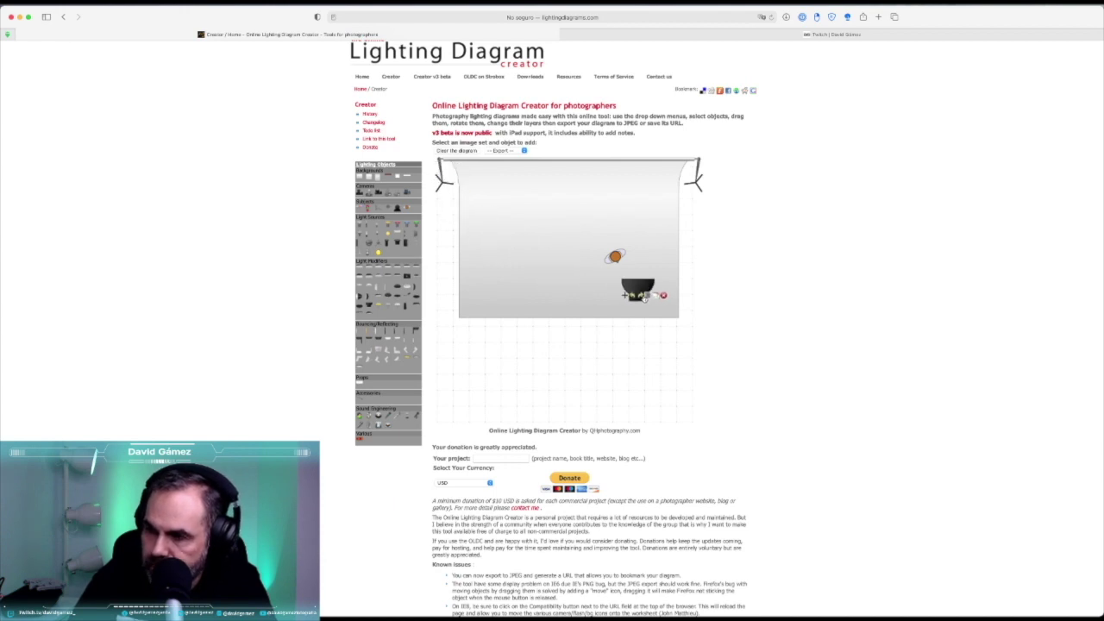
{"action": "left_click_drag", "start_coordinate": [633, 297], "coordinate": [639, 294]}
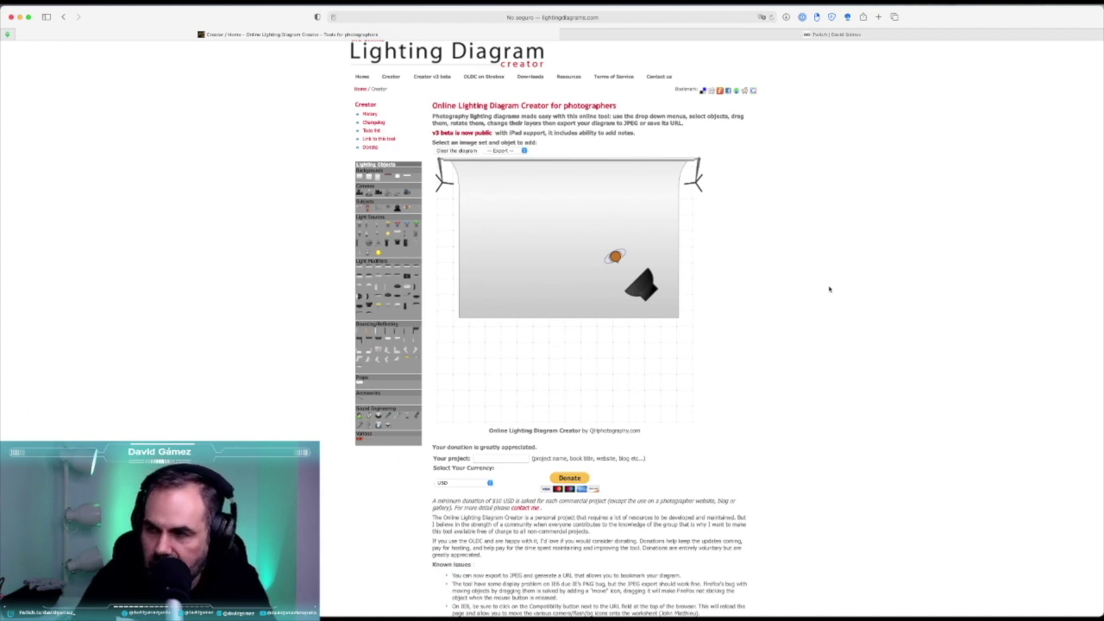
{"action": "left_click", "coordinate": [641, 287]}
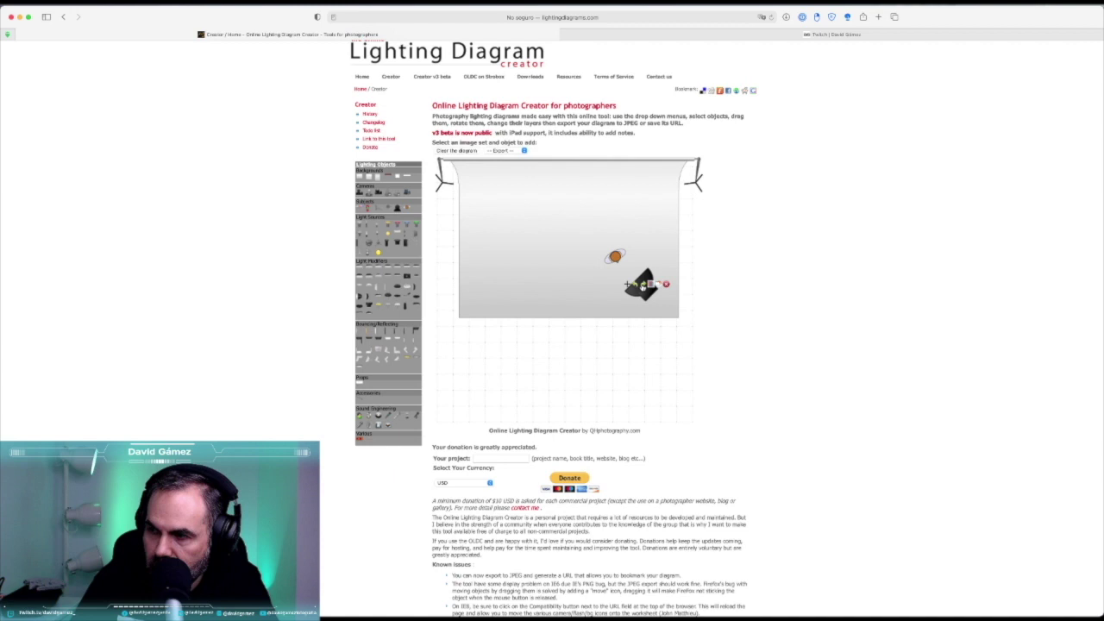
{"action": "left_click", "coordinate": [643, 287]}
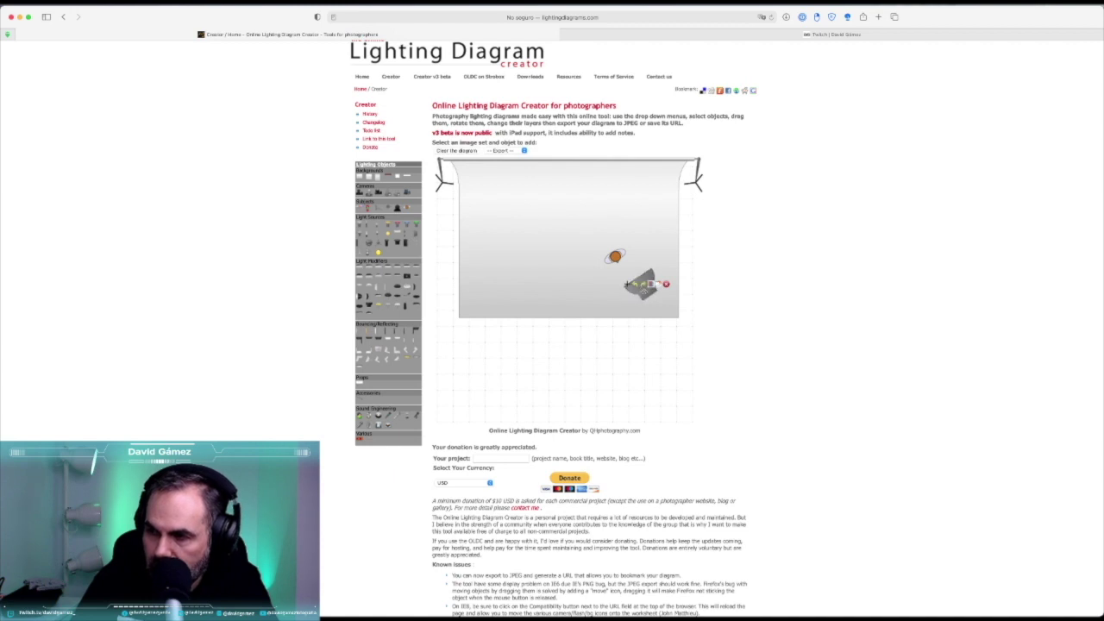
Nudge the subject slightly up and right, then check the dish and backdrop selections
{"action": "left_click", "coordinate": [614, 257]}
{"action": "left_click_drag", "start_coordinate": [616, 257], "coordinate": [624, 253]}
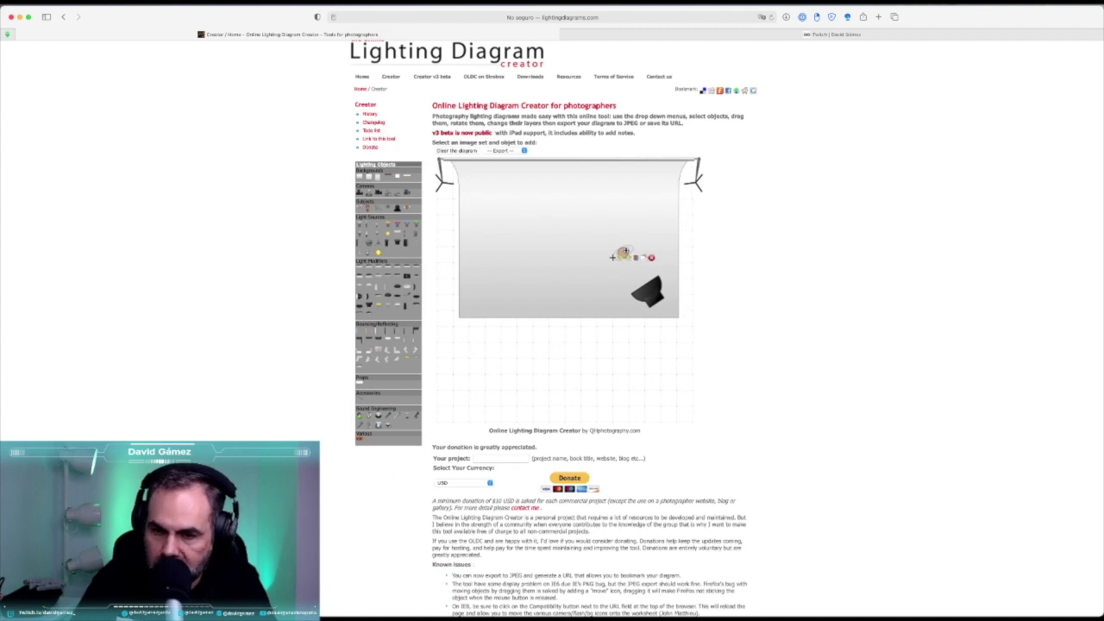
{"action": "left_click", "coordinate": [645, 292]}
{"action": "left_click", "coordinate": [651, 285]}
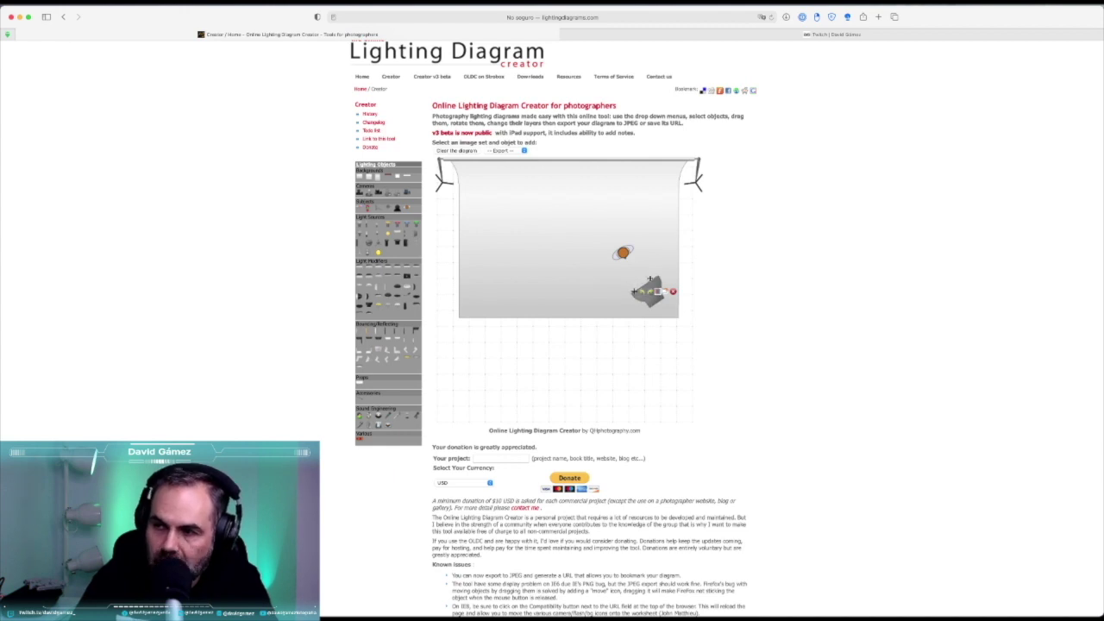
{"action": "left_click", "coordinate": [629, 293]}
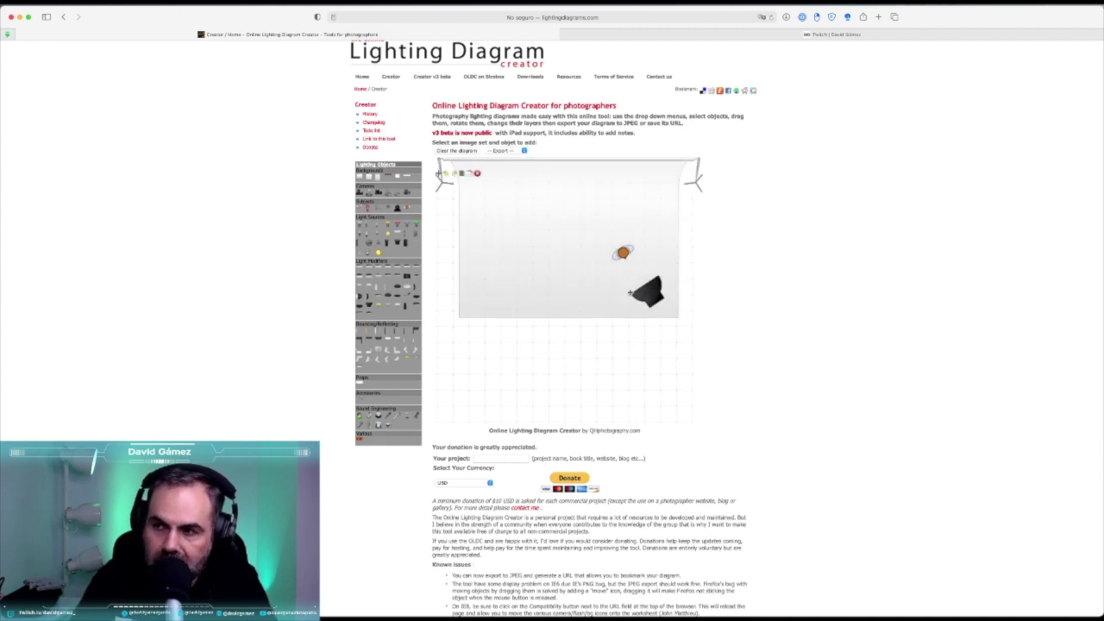
{"action": "left_click", "coordinate": [643, 289]}
{"action": "left_click", "coordinate": [490, 293]}
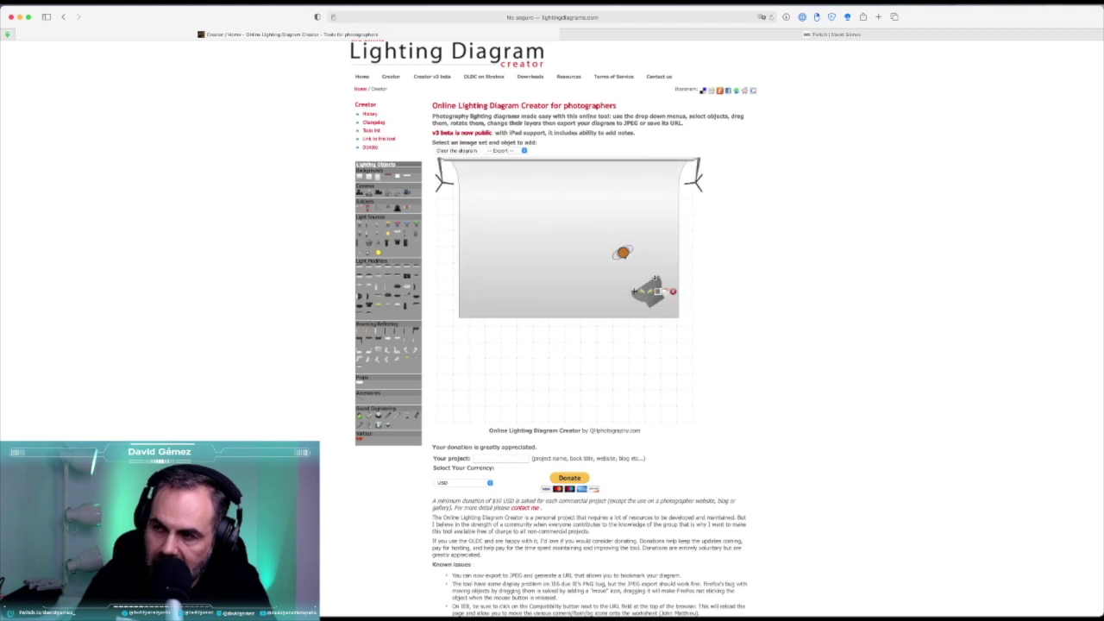
{"action": "left_click", "coordinate": [543, 278]}
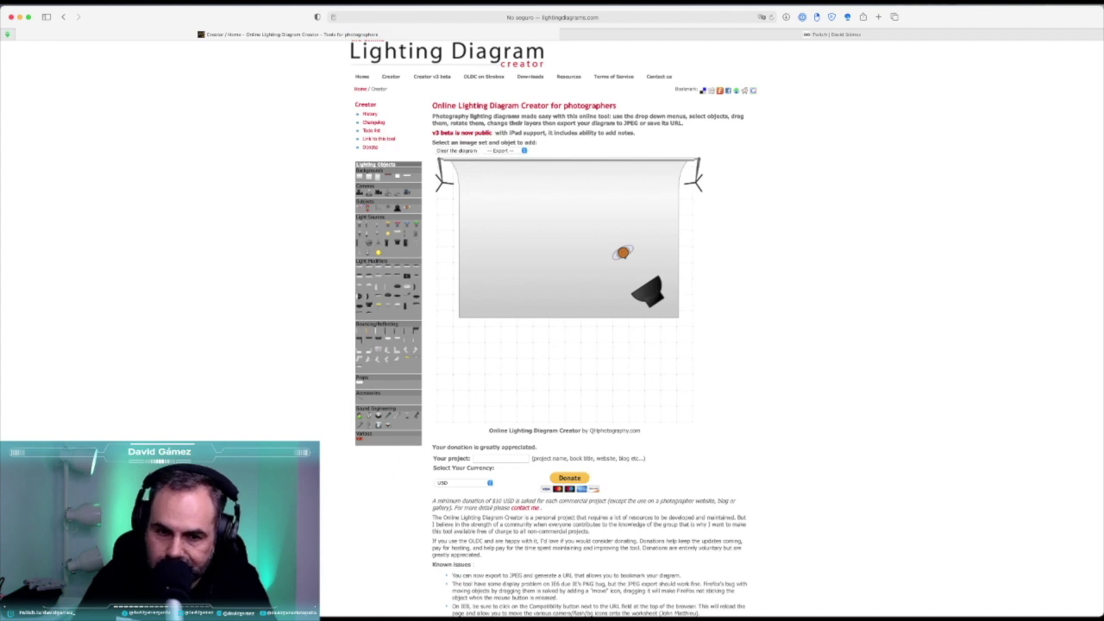
{"action": "key", "text": "super+Tab"}
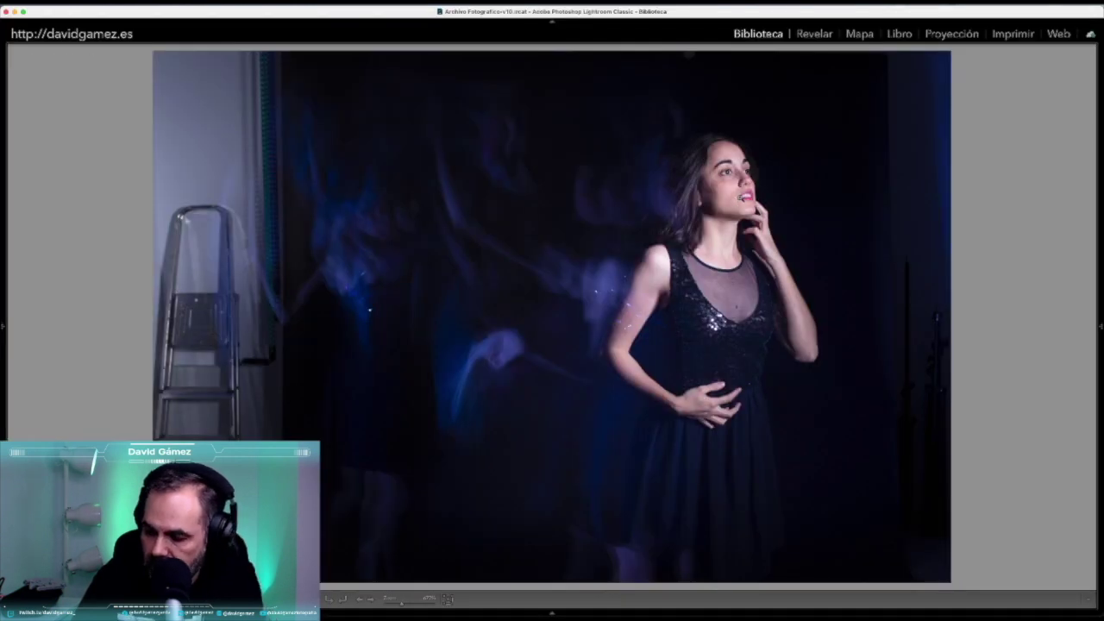
Step through the next photos in the set and return to the thumbnail grid
{"action": "key", "text": "Right"}
{"action": "key", "text": "Right"}
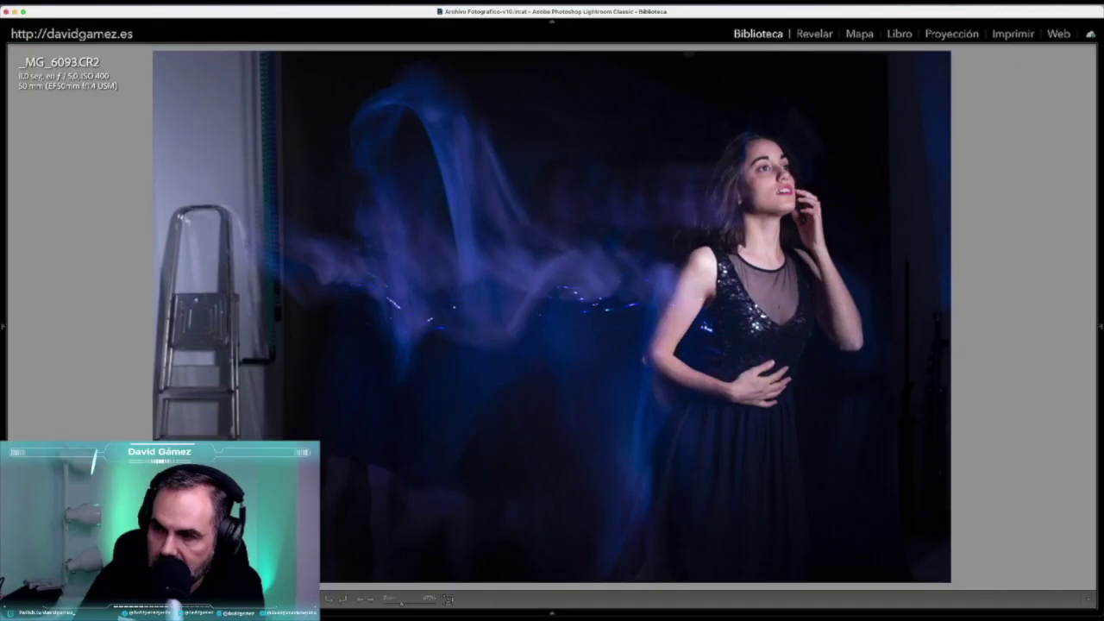
{"action": "key", "text": "Right"}
{"action": "key", "text": "z"}
{"action": "key", "text": "g"}
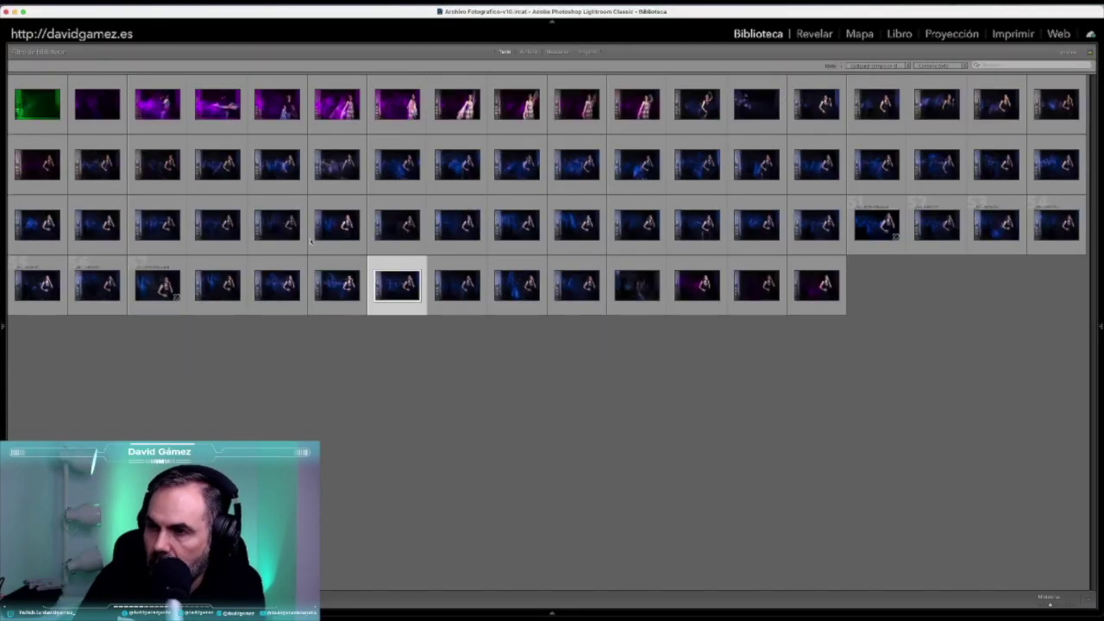
{"action": "mouse_move", "coordinate": [157, 285]}
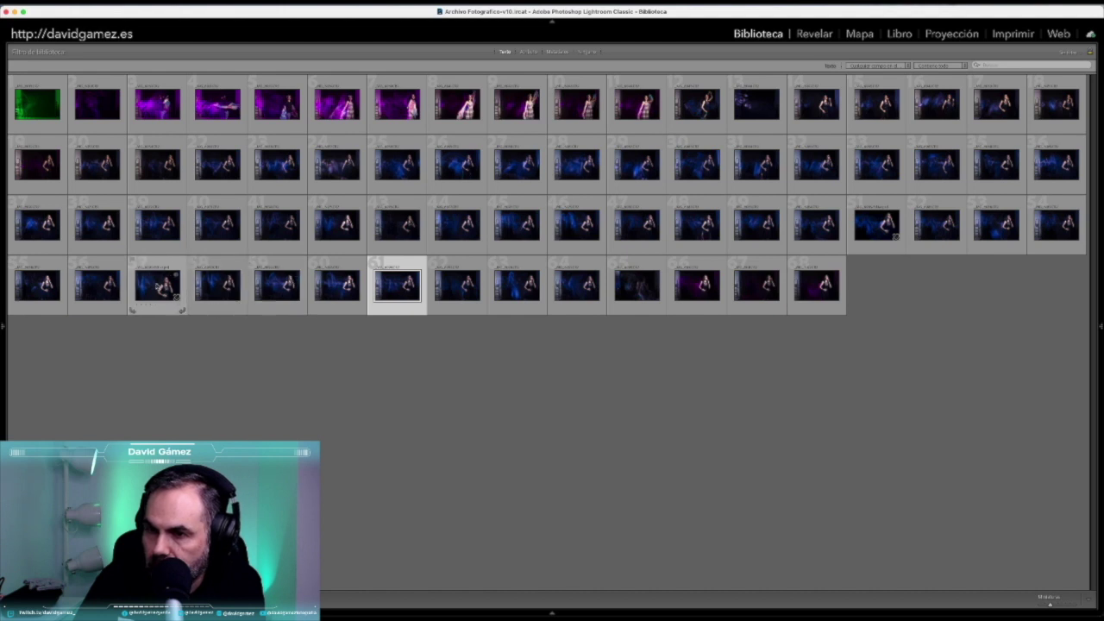
View _MG_6090-Editar.psd large and compare it with the raw _MG_6090.CR2 original
{"action": "key", "text": "e"}
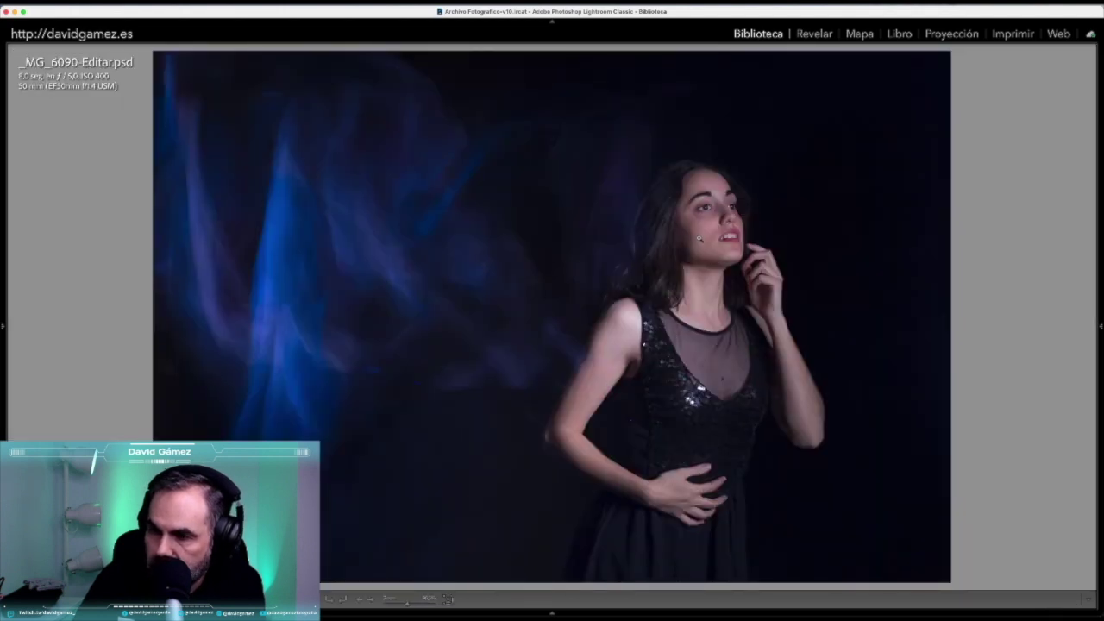
{"action": "key", "text": "Right"}
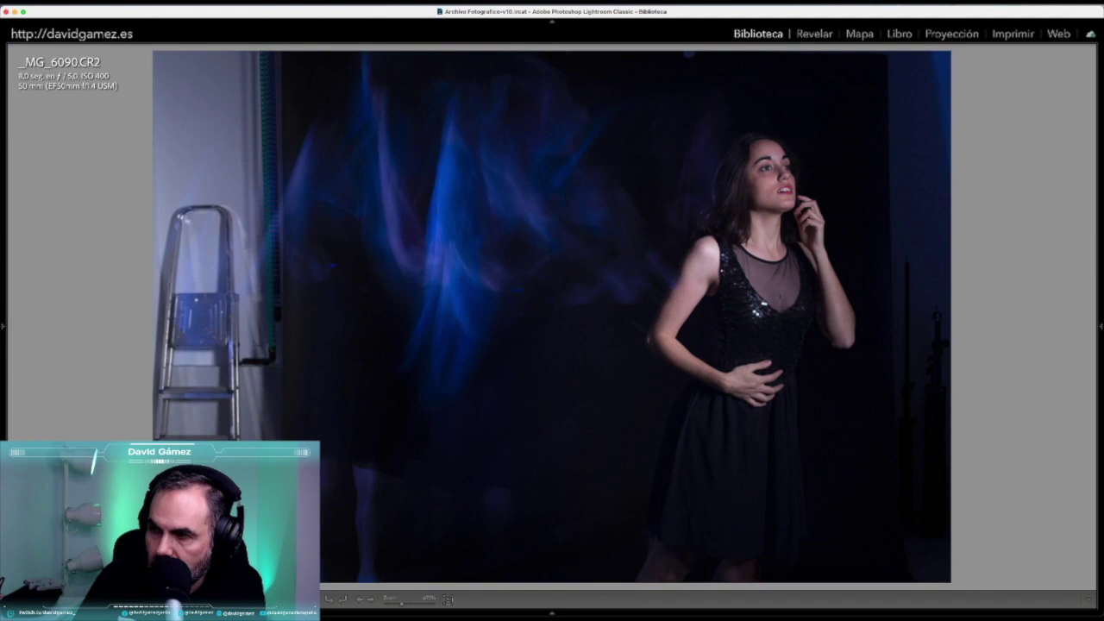
{"action": "key", "text": "Left"}
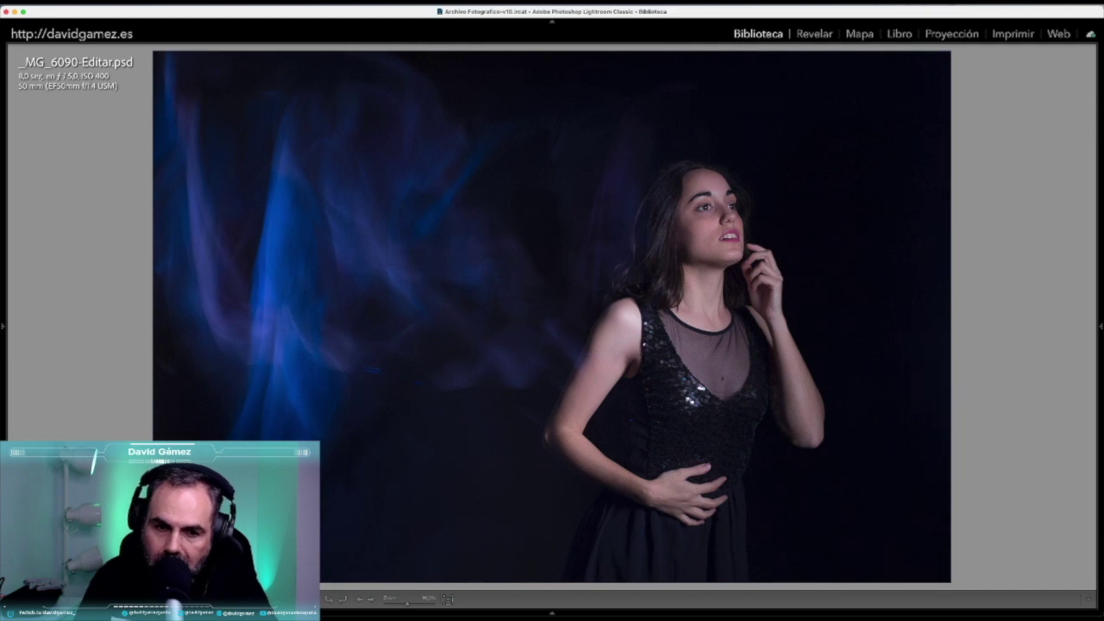
{"action": "key", "text": "super+Tab"}
Move the softbox to the lower right of the backdrop with the orange subject beside it
{"action": "left_click_drag", "start_coordinate": [623, 261], "coordinate": [628, 268]}
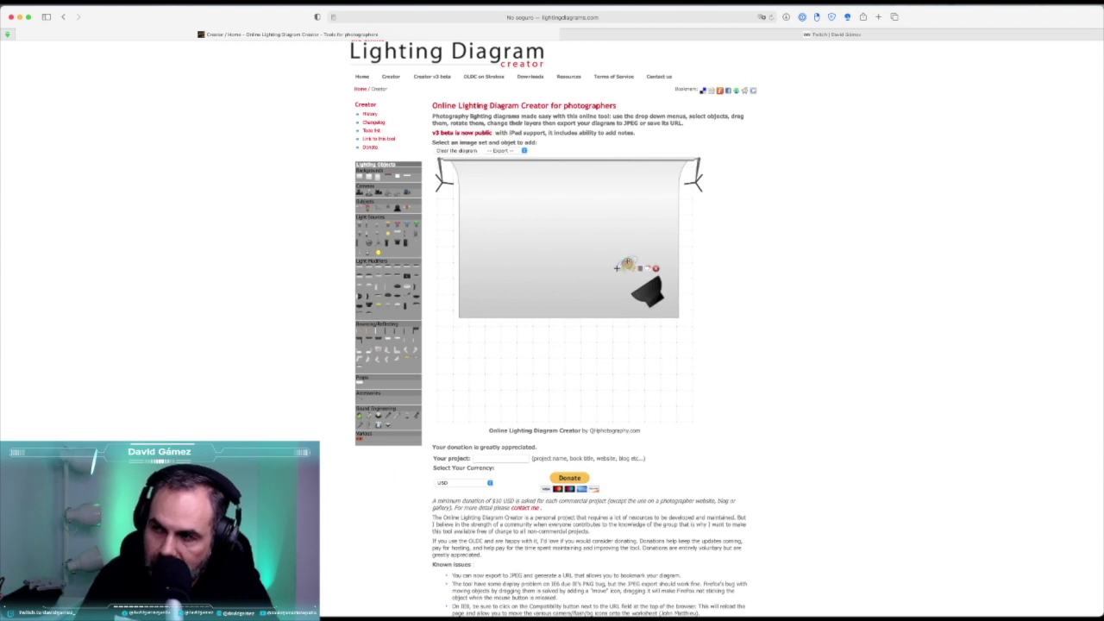
{"action": "mouse_move", "coordinate": [627, 263]}
{"action": "left_click_drag", "start_coordinate": [617, 267], "coordinate": [583, 193]}
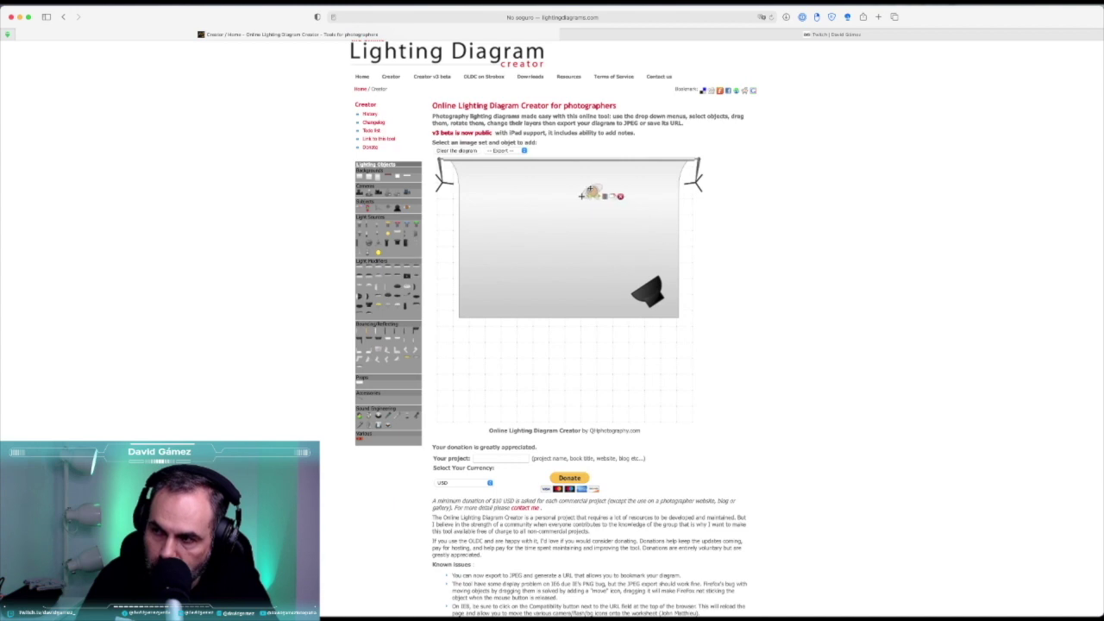
{"action": "left_click_drag", "start_coordinate": [634, 293], "coordinate": [582, 196]}
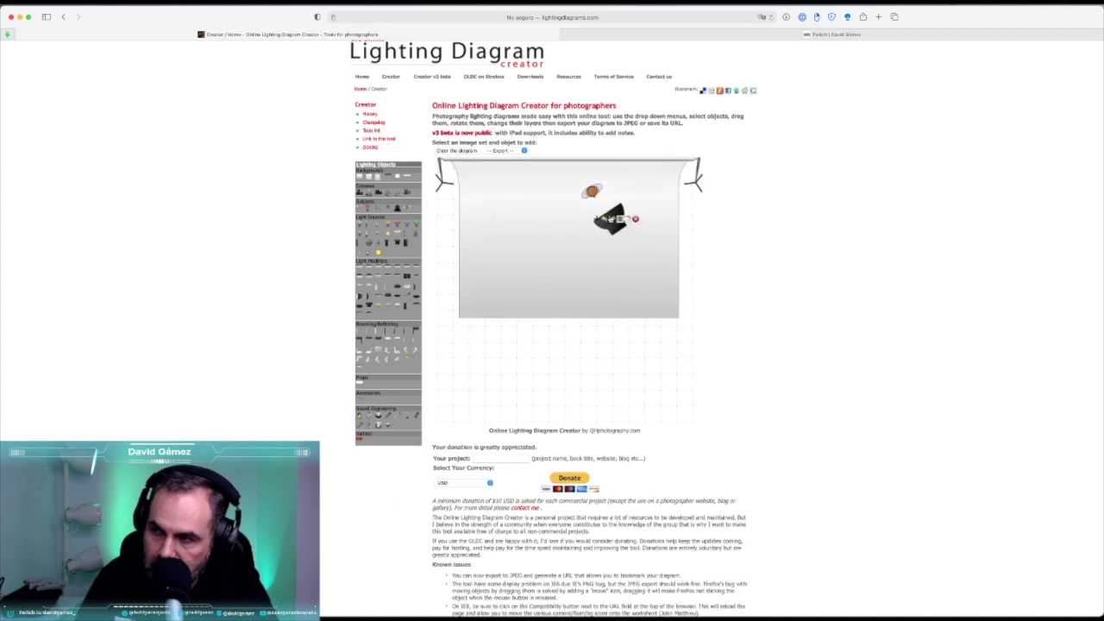
{"action": "mouse_move", "coordinate": [576, 177]}
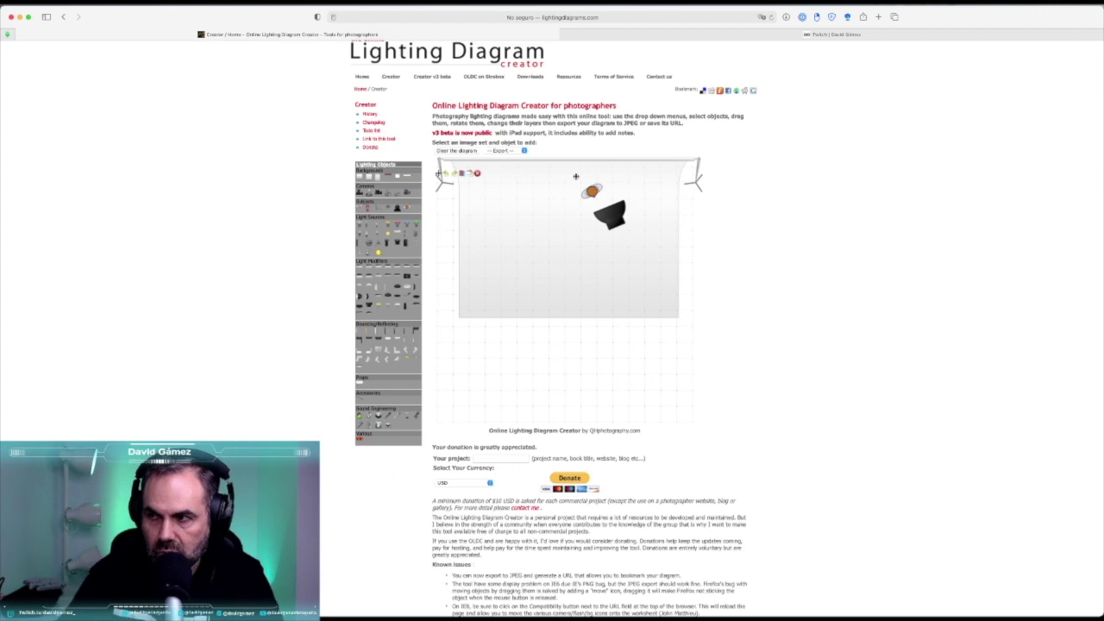
{"action": "left_click", "coordinate": [615, 207]}
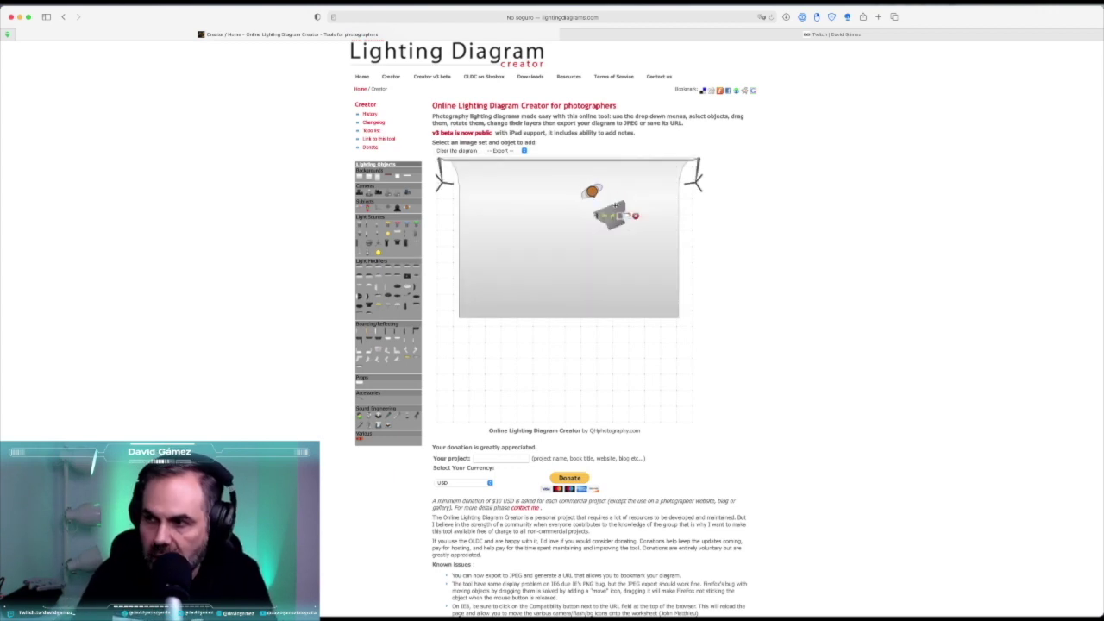
{"action": "left_click_drag", "start_coordinate": [609, 208], "coordinate": [643, 285]}
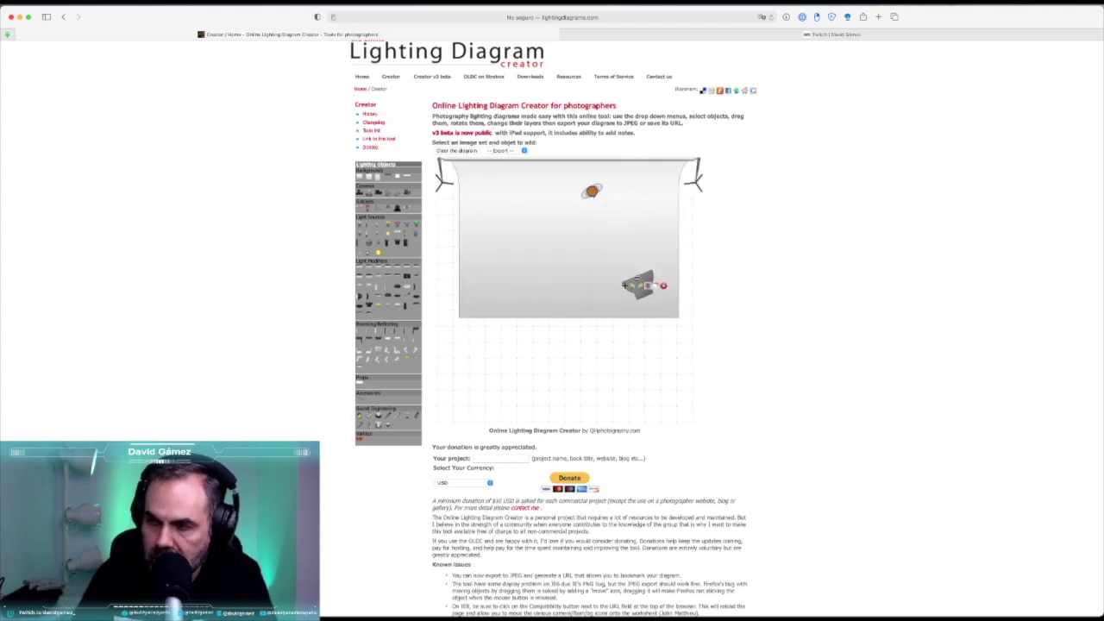
{"action": "left_click_drag", "start_coordinate": [592, 191], "coordinate": [632, 270]}
Nudge the softbox slightly up-right and check the backdrop, softbox and subject placement
{"action": "left_click", "coordinate": [622, 190]}
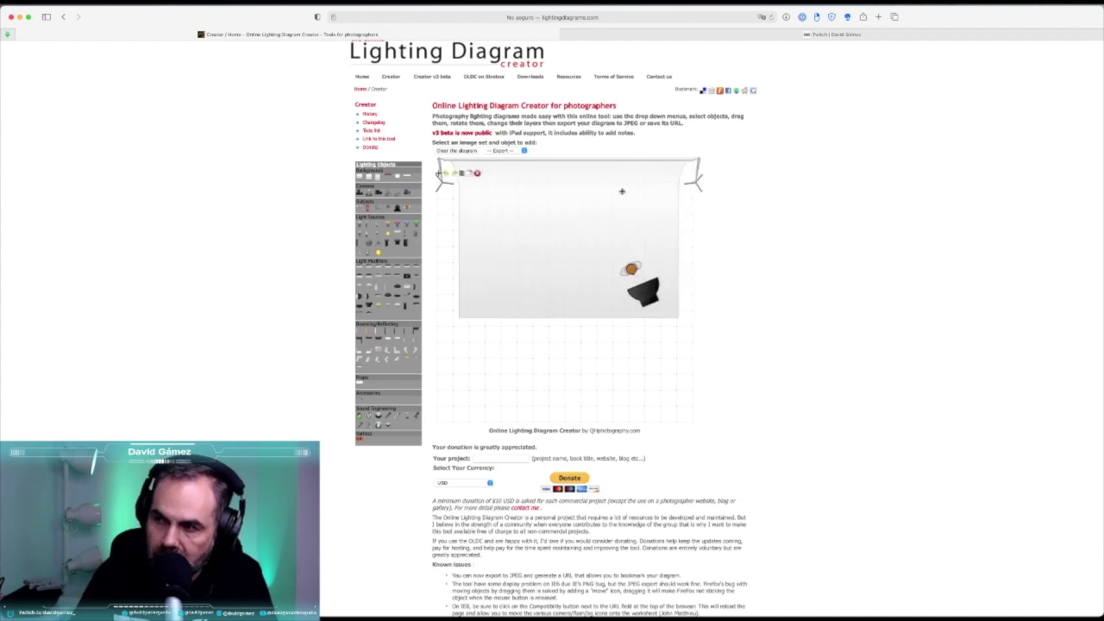
{"action": "scroll", "coordinate": [617, 182], "scroll_direction": "up", "scroll_amount": 1}
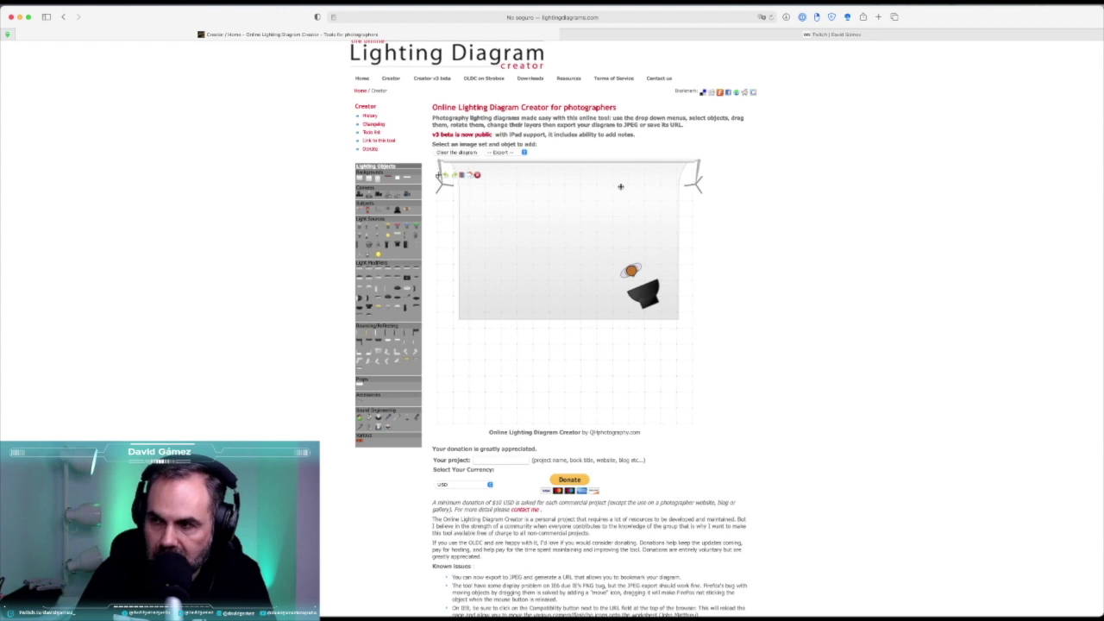
{"action": "left_click", "coordinate": [643, 293]}
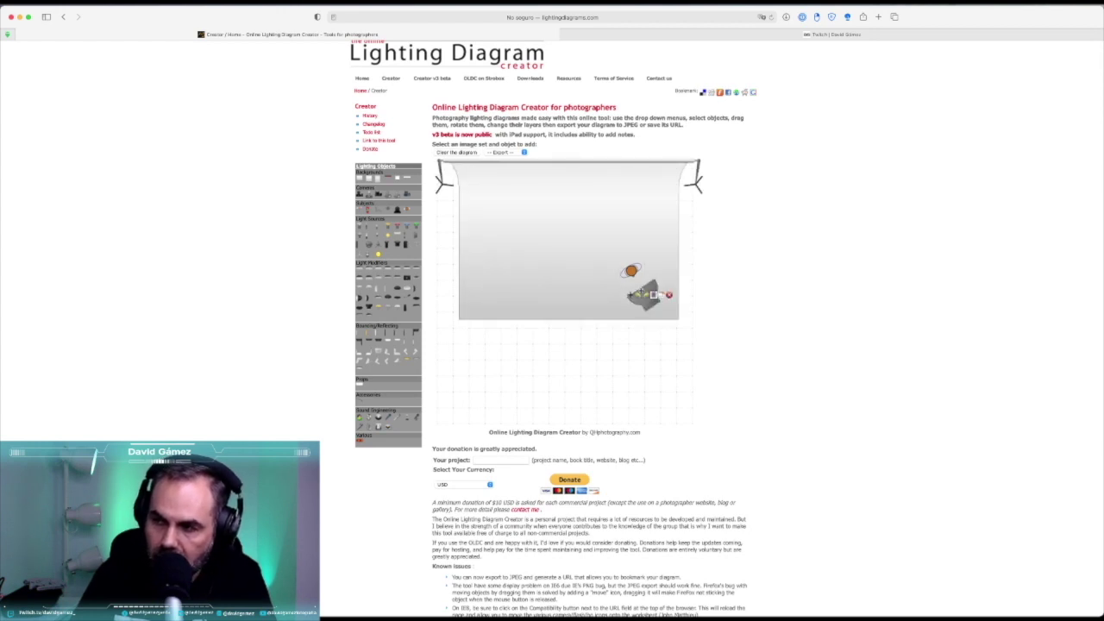
{"action": "left_click_drag", "start_coordinate": [642, 298], "coordinate": [644, 297]}
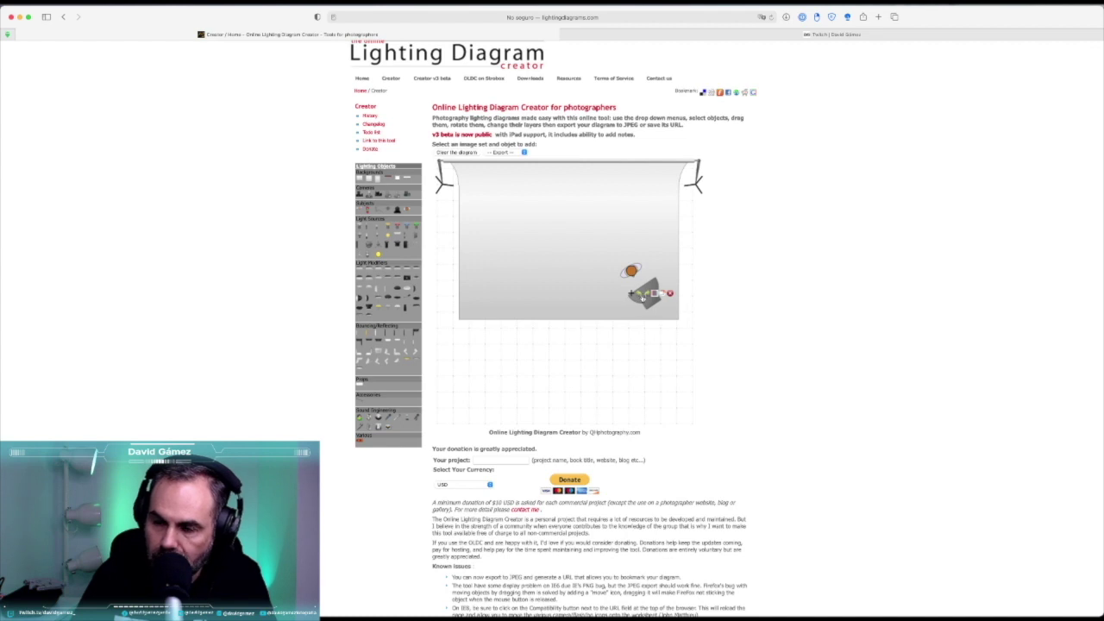
{"action": "left_click", "coordinate": [626, 282]}
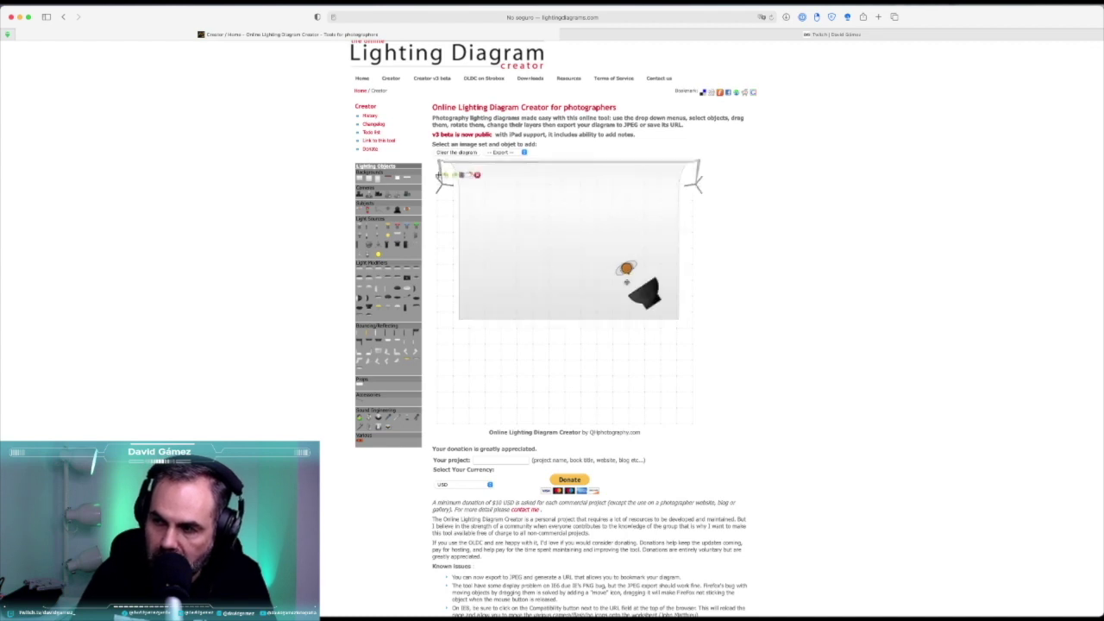
{"action": "left_click", "coordinate": [627, 273]}
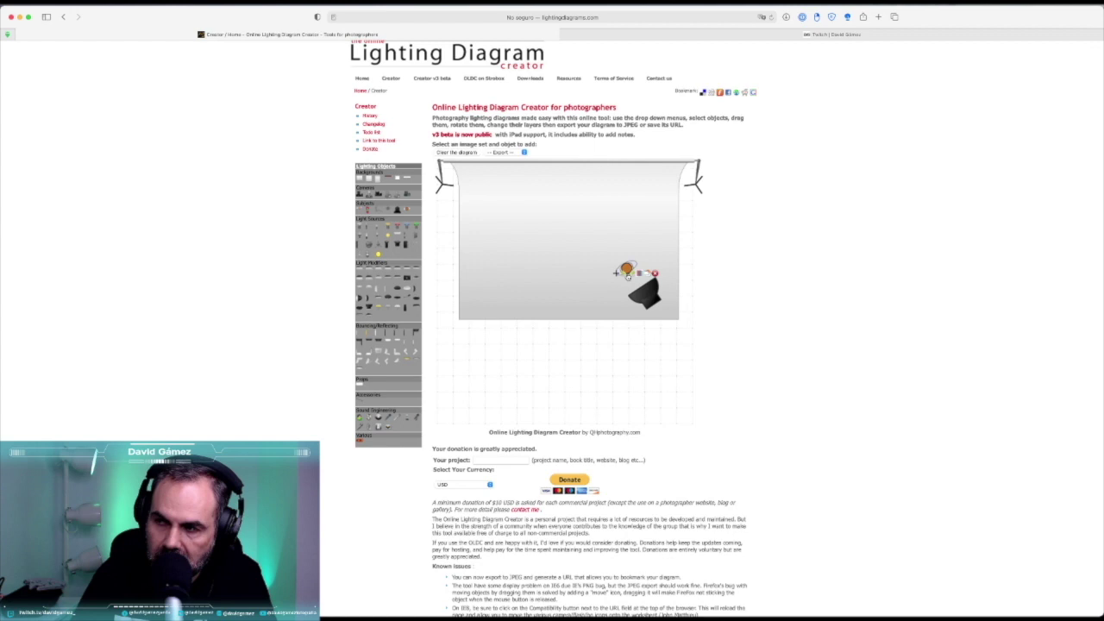
{"action": "left_click", "coordinate": [611, 234]}
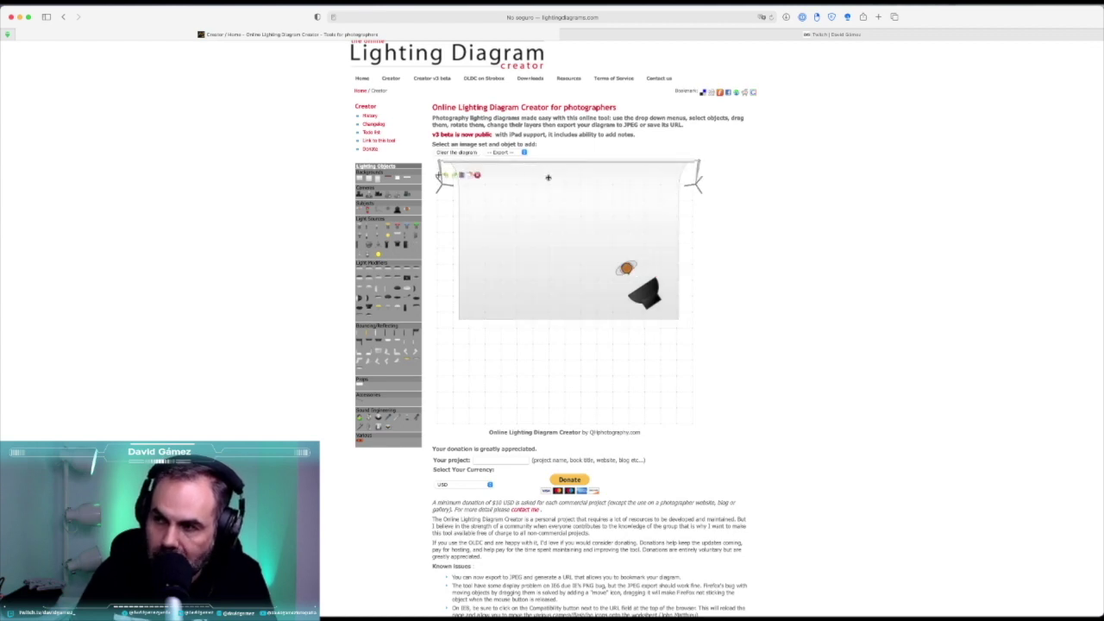
{"action": "left_click", "coordinate": [645, 293]}
{"action": "left_click", "coordinate": [627, 269]}
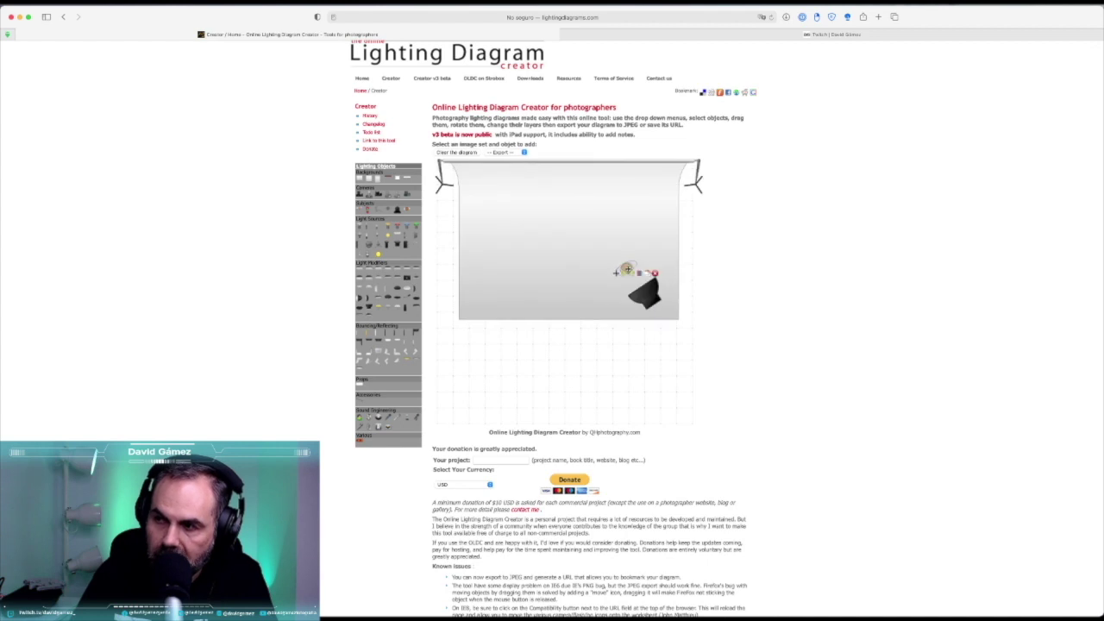
{"action": "left_click", "coordinate": [565, 185]}
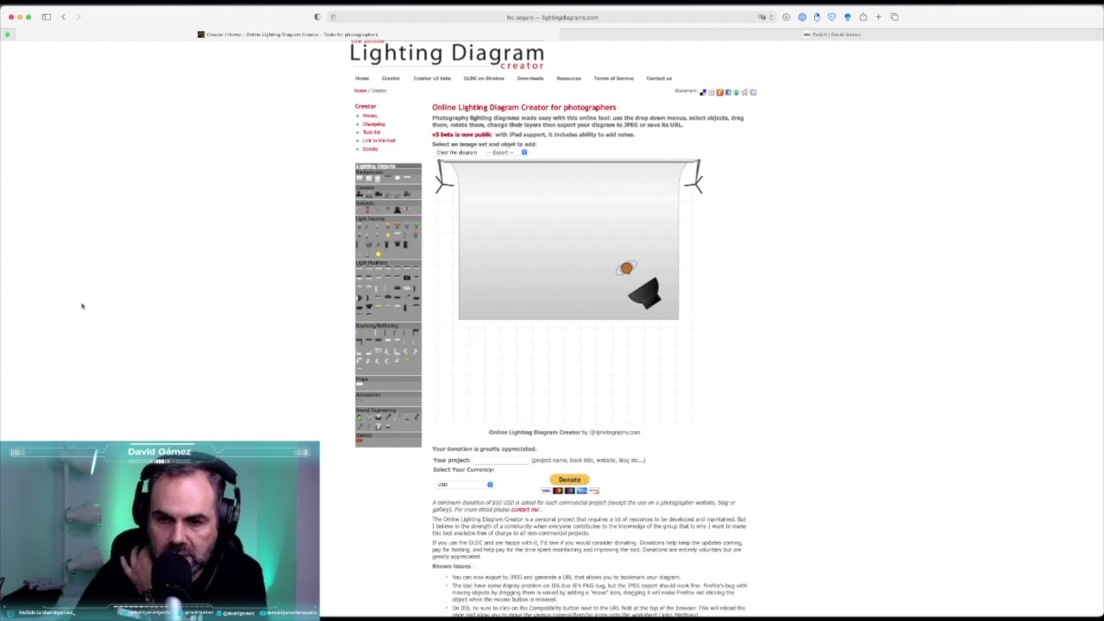
{"action": "scroll", "coordinate": [81, 305], "scroll_direction": "up", "scroll_amount": 1}
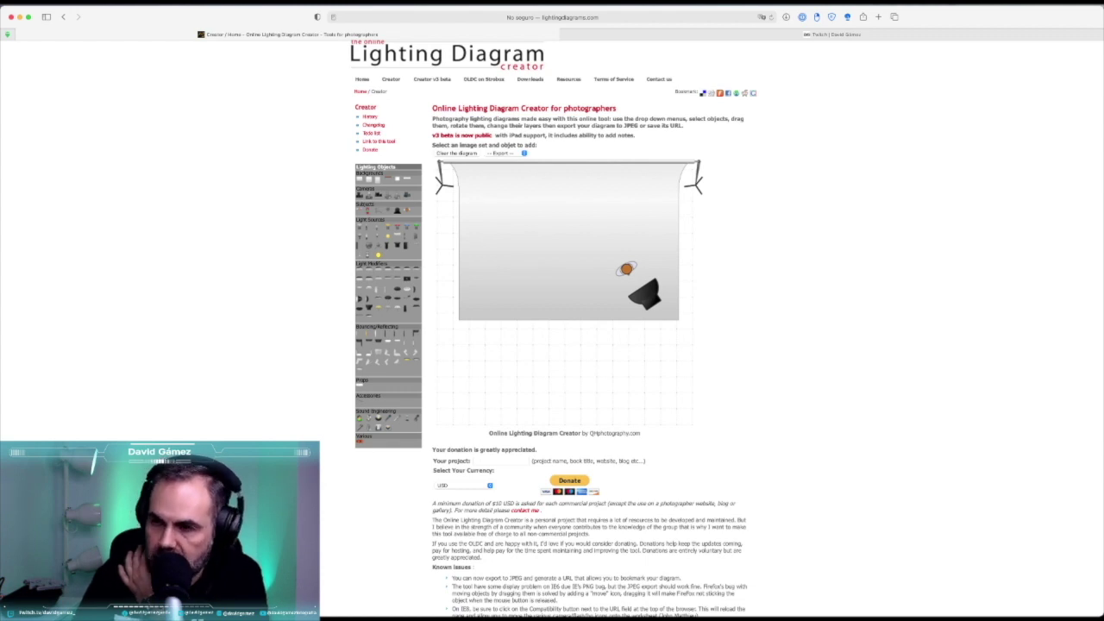
{"action": "key", "text": "super+Tab"}
Arrow through the model's photos, then open _MG_6090 large from the Library grid
{"action": "key", "text": "Right"}
{"action": "key", "text": "Right"}
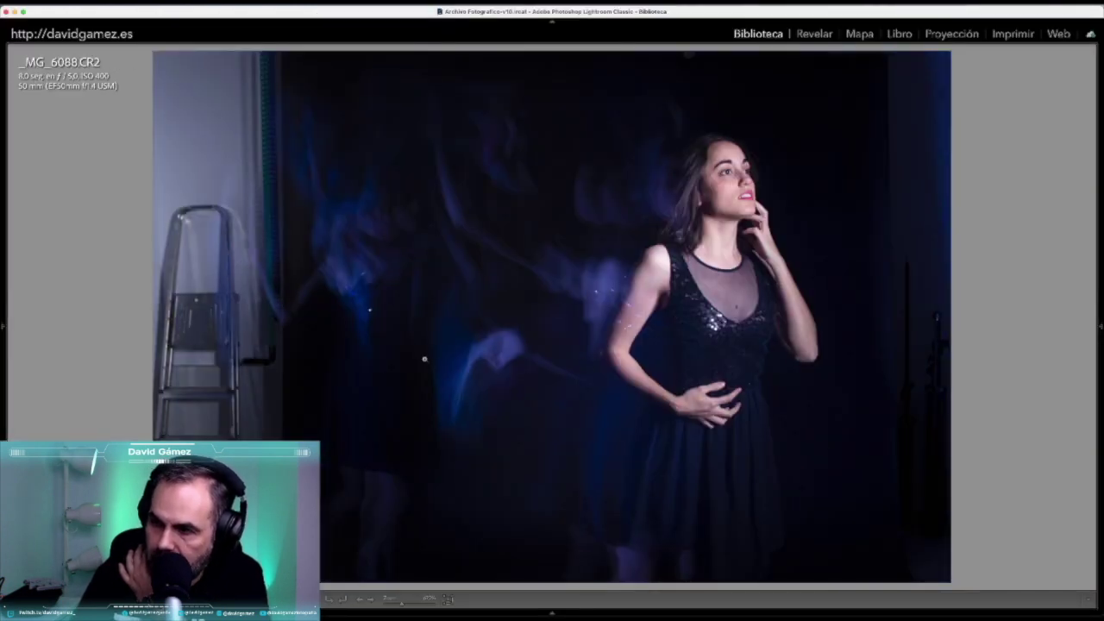
{"action": "key", "text": "Left"}
{"action": "key", "text": "Left"}
{"action": "left_click", "coordinate": [714, 219]}
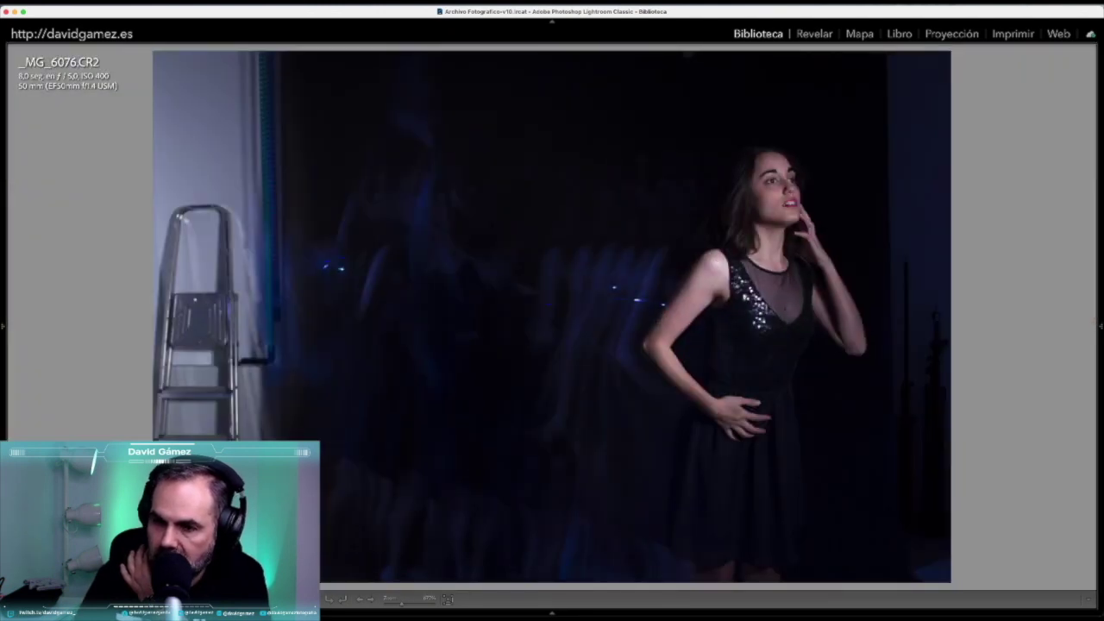
{"action": "key", "text": "g"}
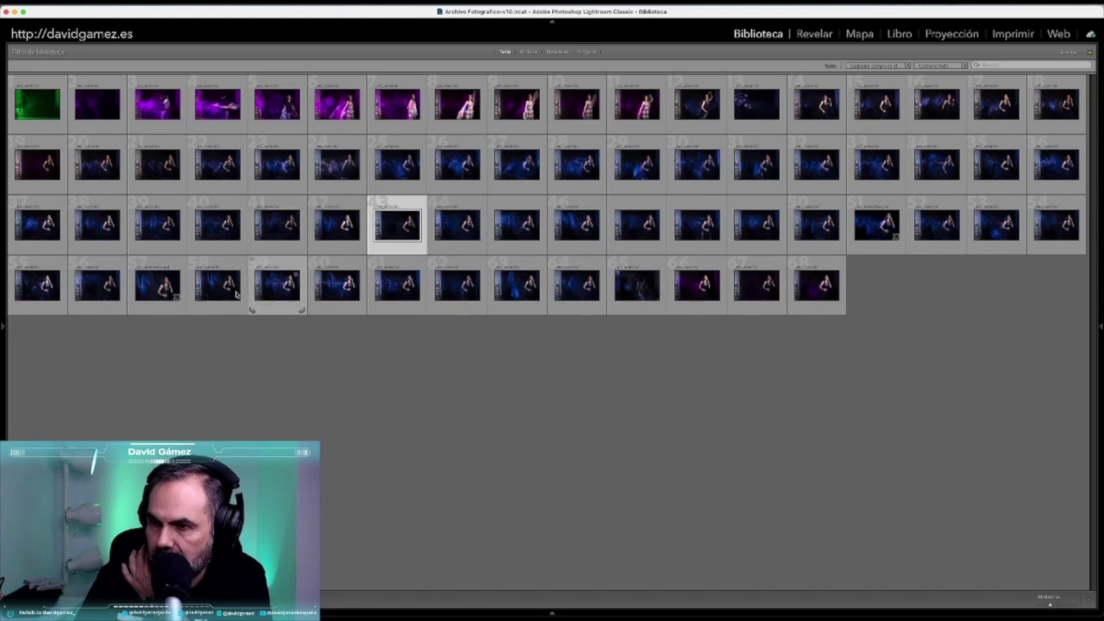
{"action": "double_click", "coordinate": [168, 290]}
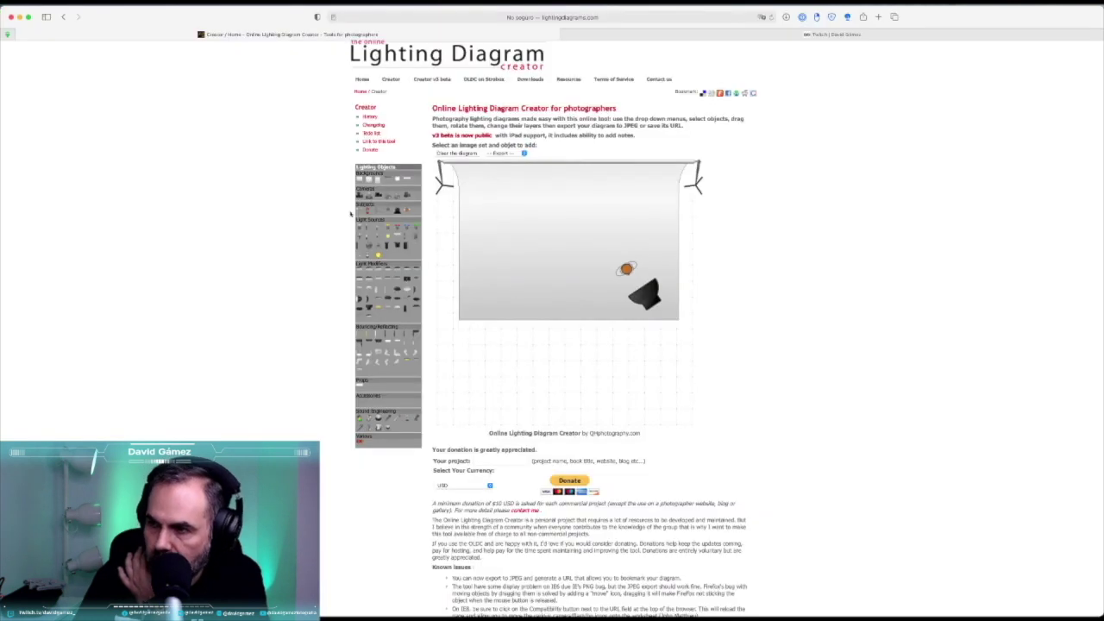
Add a camera to the diagram and place it just below the backdrop
{"action": "left_click", "coordinate": [400, 422]}
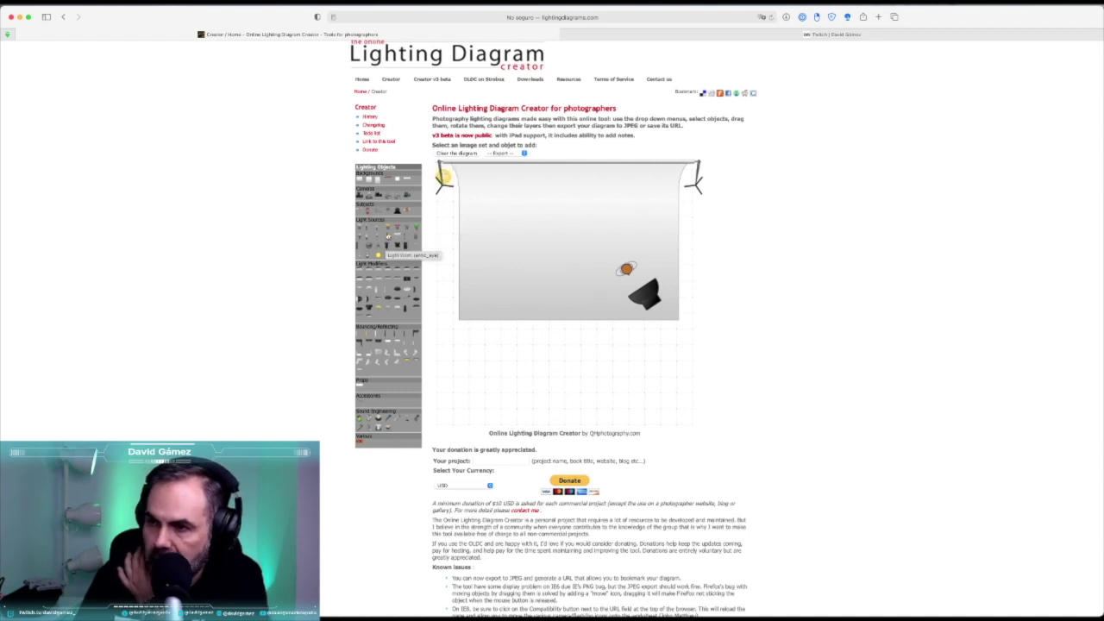
{"action": "left_click", "coordinate": [407, 196]}
{"action": "mouse_move", "coordinate": [444, 179]}
{"action": "left_mouse_down"}
{"action": "mouse_move", "coordinate": [574, 287]}
{"action": "mouse_move", "coordinate": [603, 330]}
{"action": "mouse_move", "coordinate": [561, 330]}
{"action": "mouse_move", "coordinate": [567, 320]}
{"action": "left_mouse_up"}
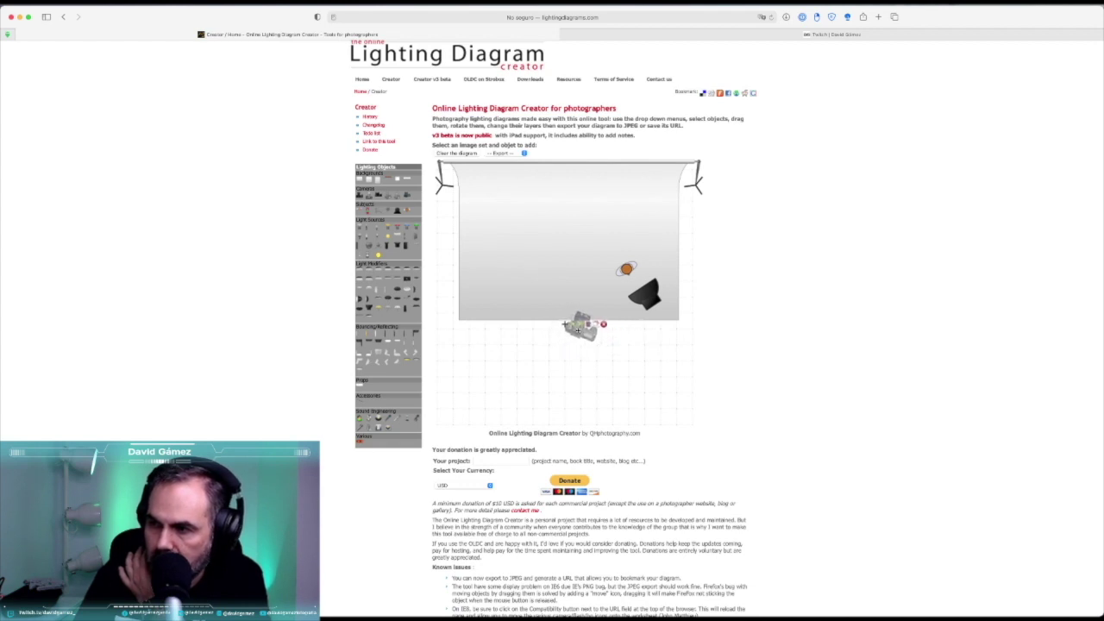
Add a blue light on the backdrop's left and move the orange subject to the upper left
{"action": "scroll", "coordinate": [472, 318], "scroll_direction": "down", "scroll_amount": 1}
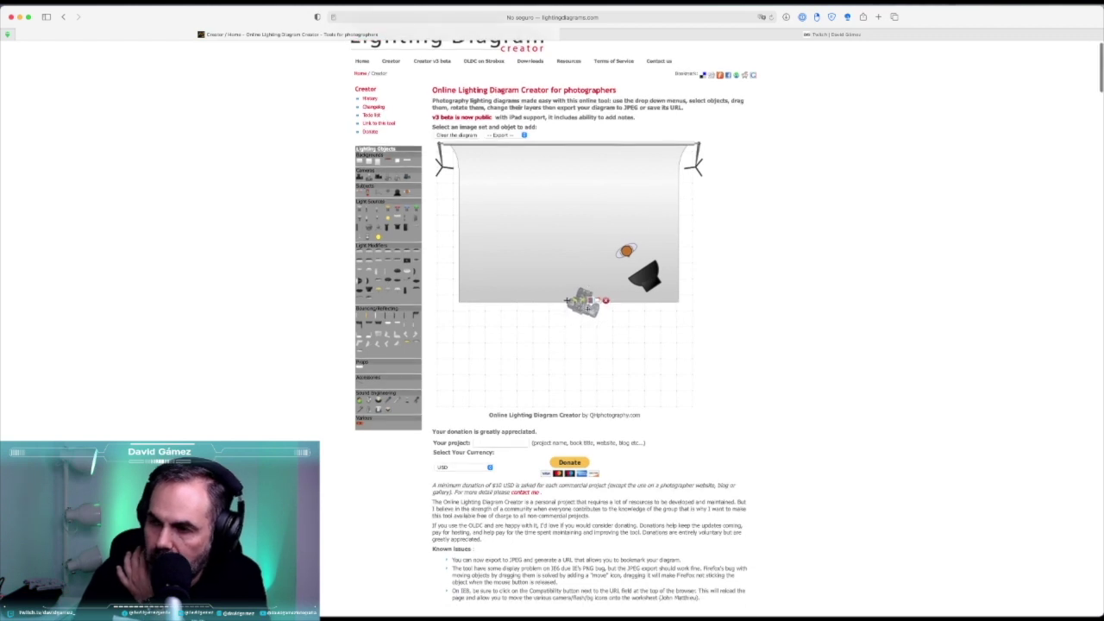
{"action": "left_click", "coordinate": [404, 203]}
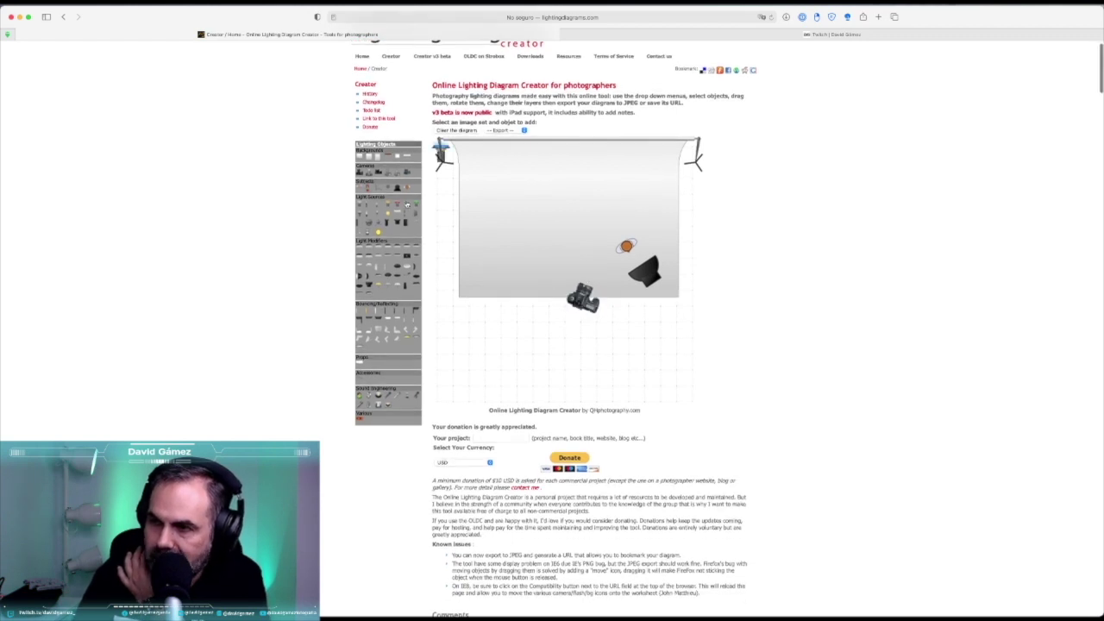
{"action": "mouse_move", "coordinate": [441, 150]}
{"action": "left_mouse_down"}
{"action": "mouse_move", "coordinate": [475, 204]}
{"action": "mouse_move", "coordinate": [476, 265]}
{"action": "left_mouse_up"}
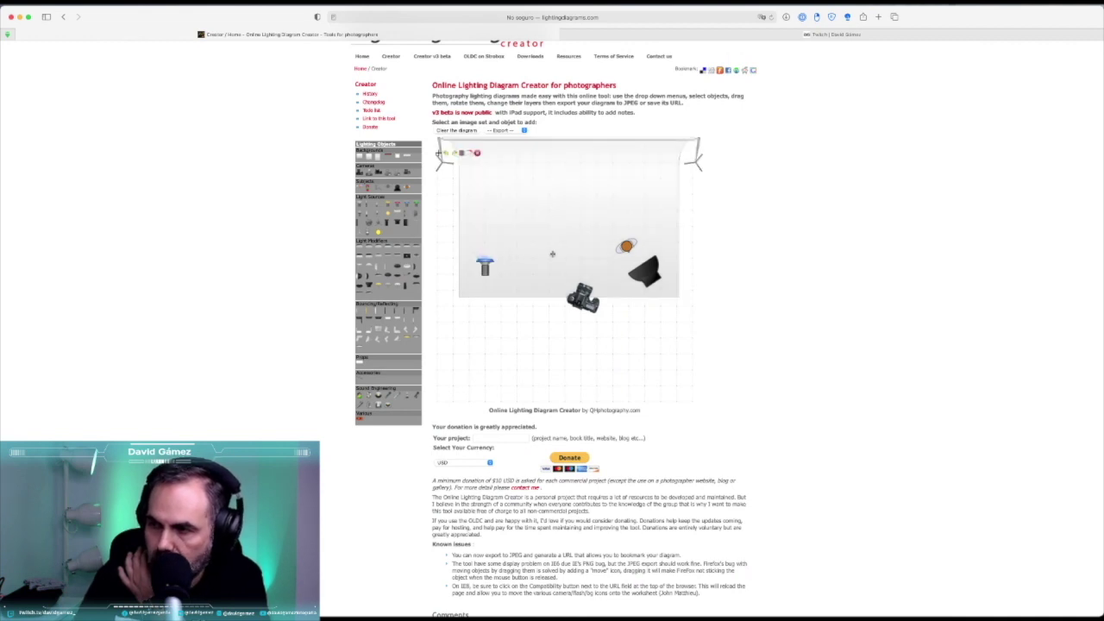
{"action": "left_click_drag", "start_coordinate": [627, 246], "coordinate": [482, 177]}
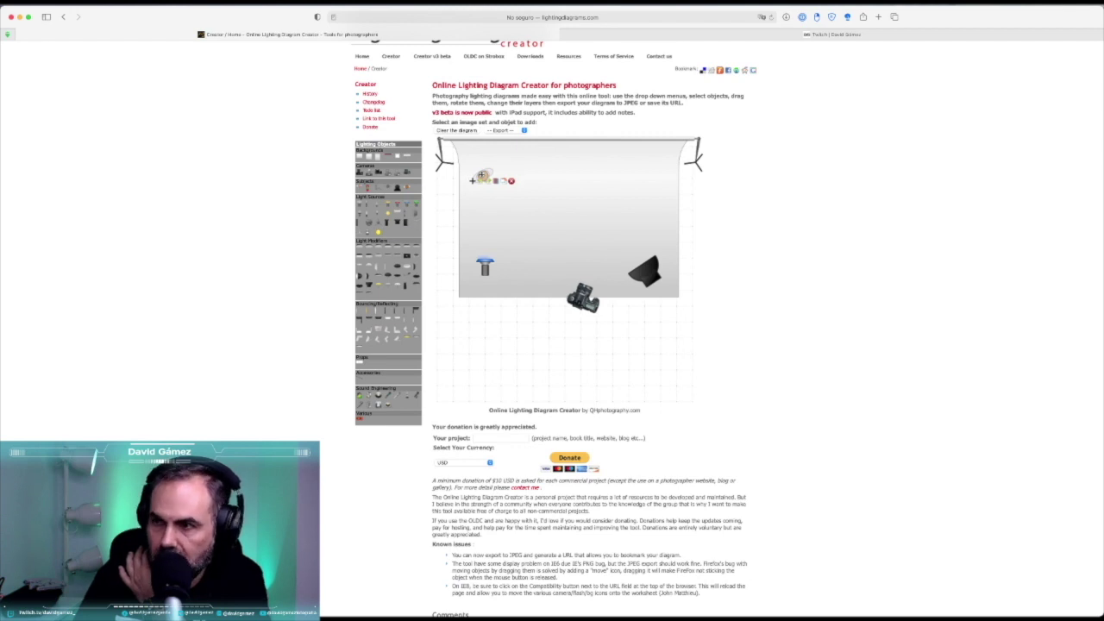
Enlarge the diagram page and raise the blue light higher on the backdrop's left side
{"action": "key", "text": "super+plus"}
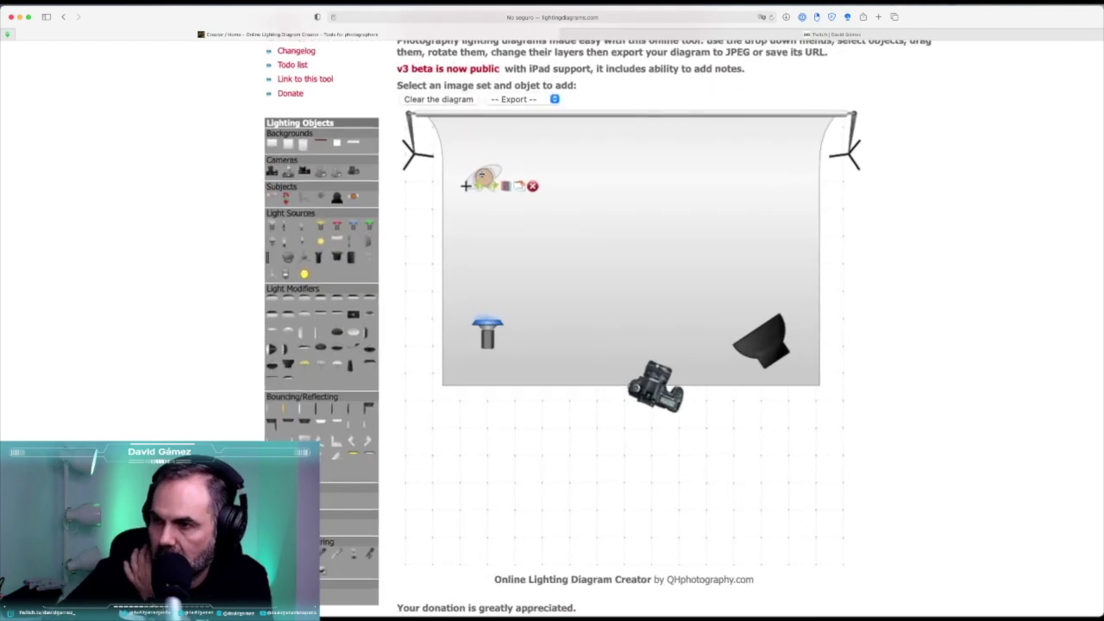
{"action": "scroll", "coordinate": [483, 177], "scroll_direction": "right", "scroll_amount": 3}
{"action": "scroll", "coordinate": [482, 176], "scroll_direction": "down", "scroll_amount": 1}
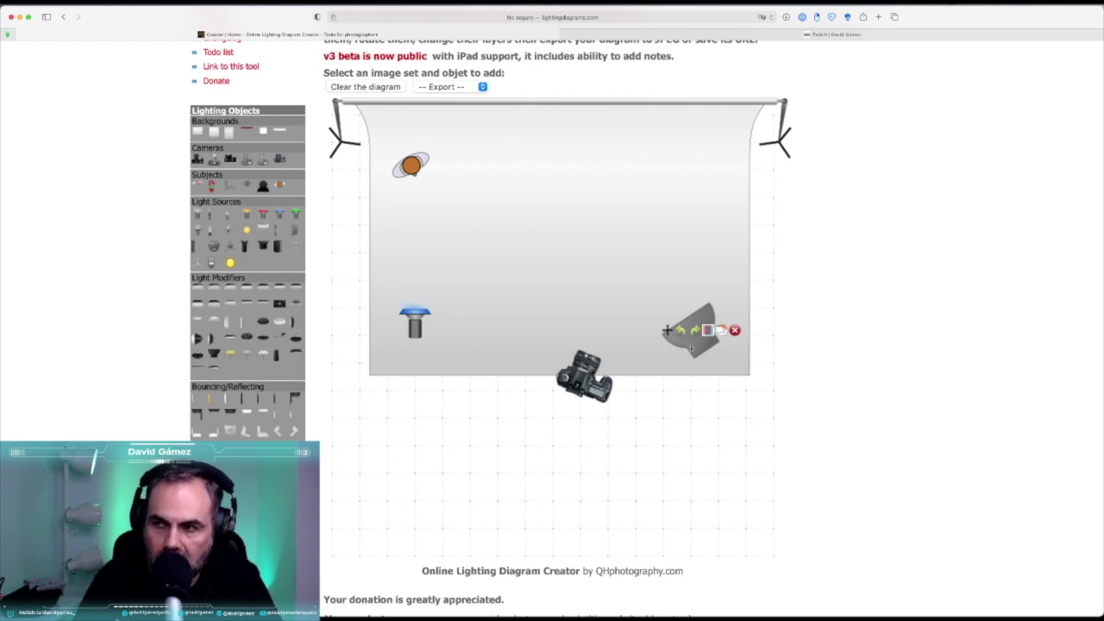
{"action": "mouse_move", "coordinate": [487, 334]}
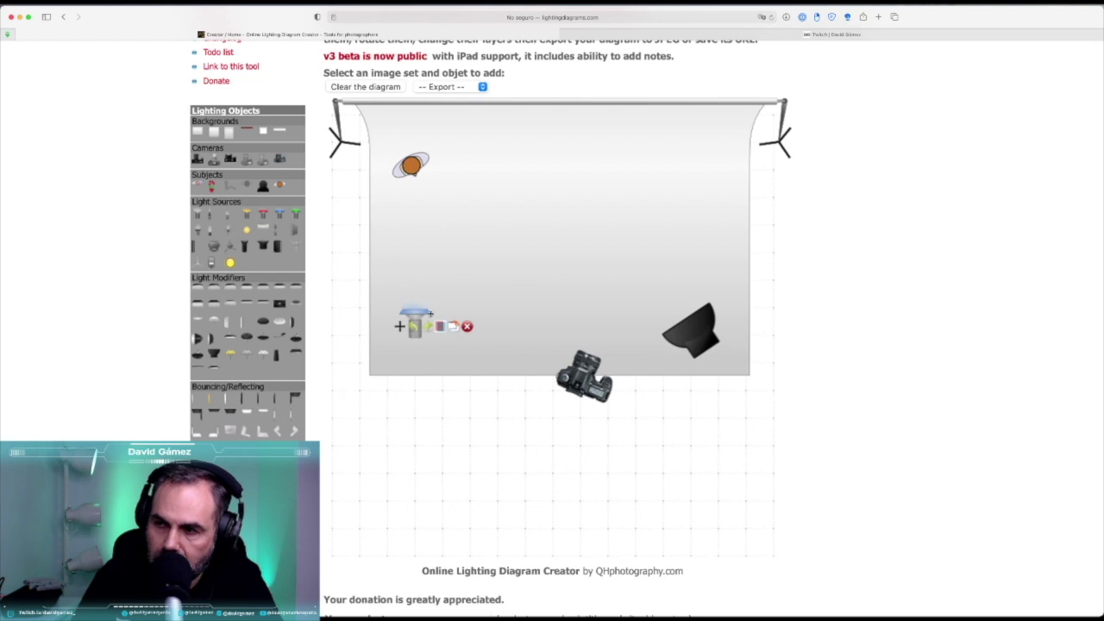
{"action": "mouse_move", "coordinate": [422, 316]}
{"action": "left_mouse_down"}
{"action": "mouse_move", "coordinate": [415, 239]}
{"action": "mouse_move", "coordinate": [425, 307]}
{"action": "left_mouse_up"}
{"action": "mouse_move", "coordinate": [412, 164]}
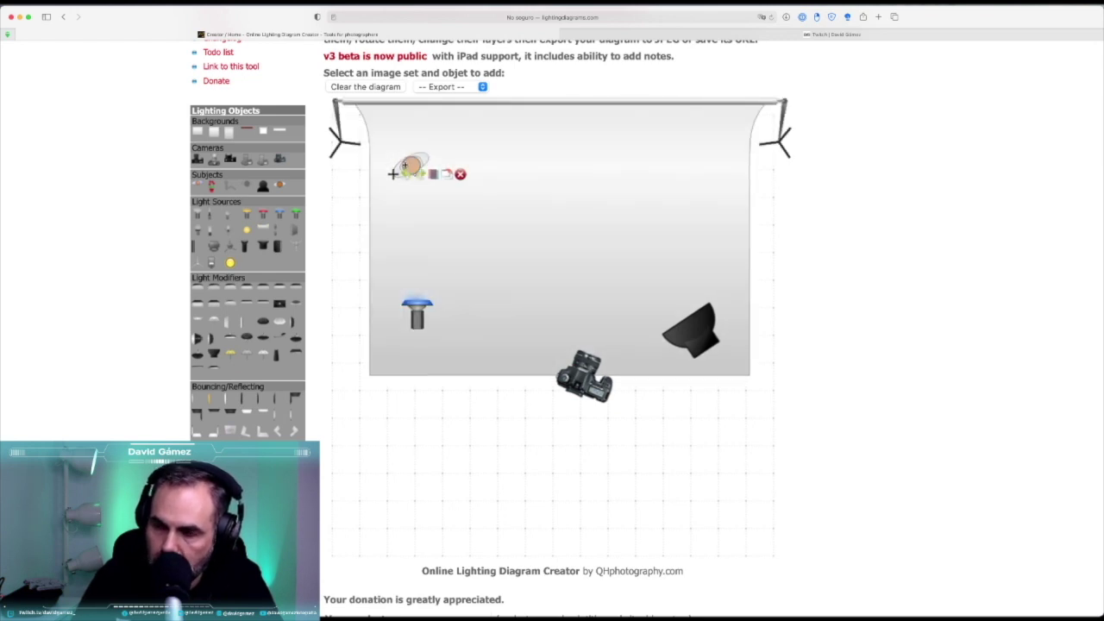
{"action": "left_click_drag", "start_coordinate": [417, 315], "coordinate": [408, 275]}
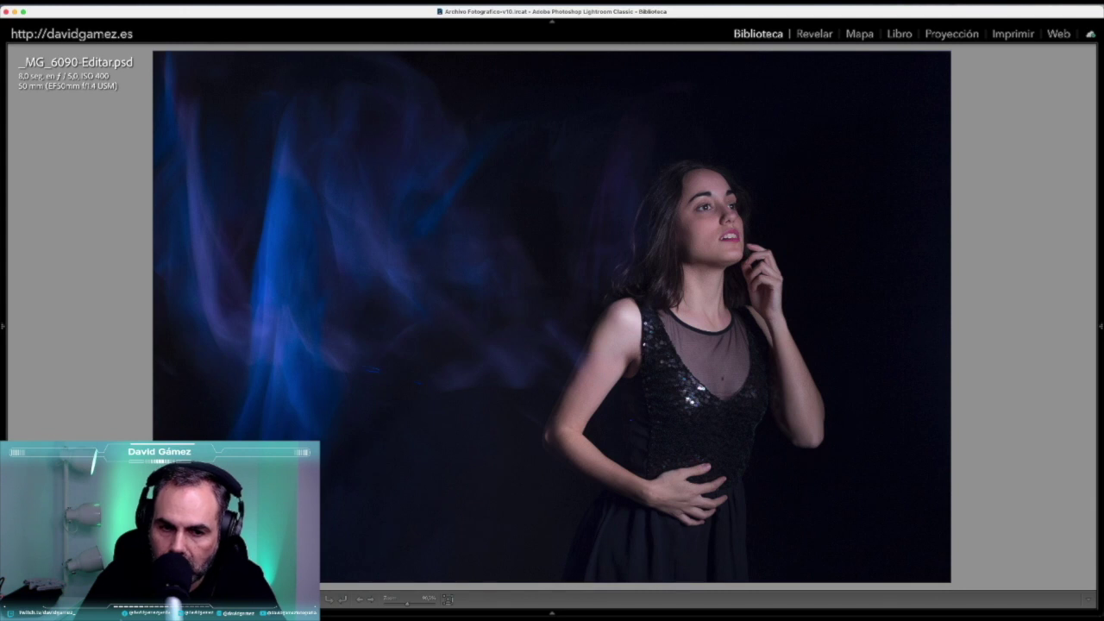
Place the orange subject right of centre near the softbox and the blue light lower left, then return to Lightroom
{"action": "key", "text": "super+Tab"}
{"action": "left_click_drag", "start_coordinate": [411, 166], "coordinate": [514, 212]}
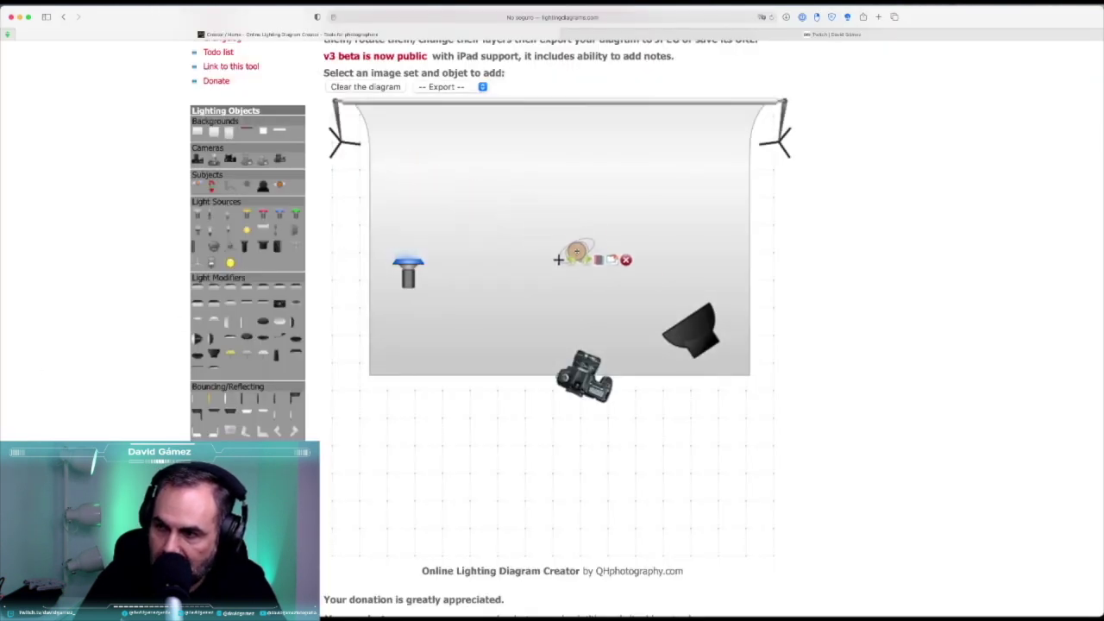
{"action": "mouse_move", "coordinate": [513, 211]}
{"action": "left_mouse_down"}
{"action": "mouse_move", "coordinate": [459, 149]}
{"action": "mouse_move", "coordinate": [662, 298]}
{"action": "left_mouse_up"}
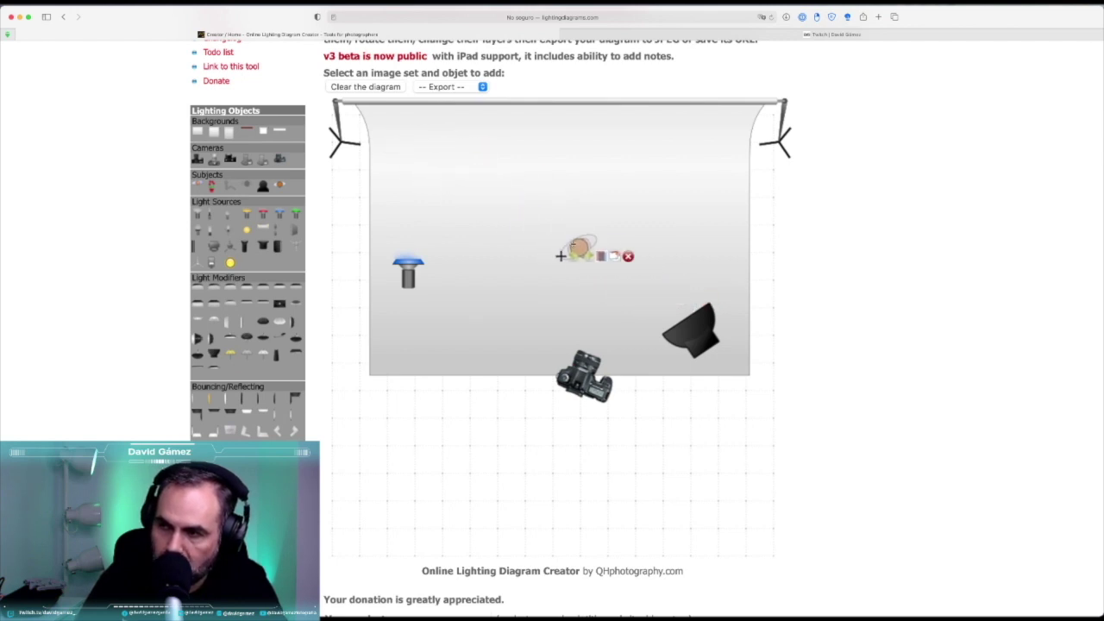
{"action": "left_click_drag", "start_coordinate": [663, 298], "coordinate": [422, 162]}
{"action": "mouse_move", "coordinate": [407, 265]}
{"action": "left_mouse_down"}
{"action": "mouse_move", "coordinate": [555, 316]}
{"action": "mouse_move", "coordinate": [435, 308]}
{"action": "left_mouse_up"}
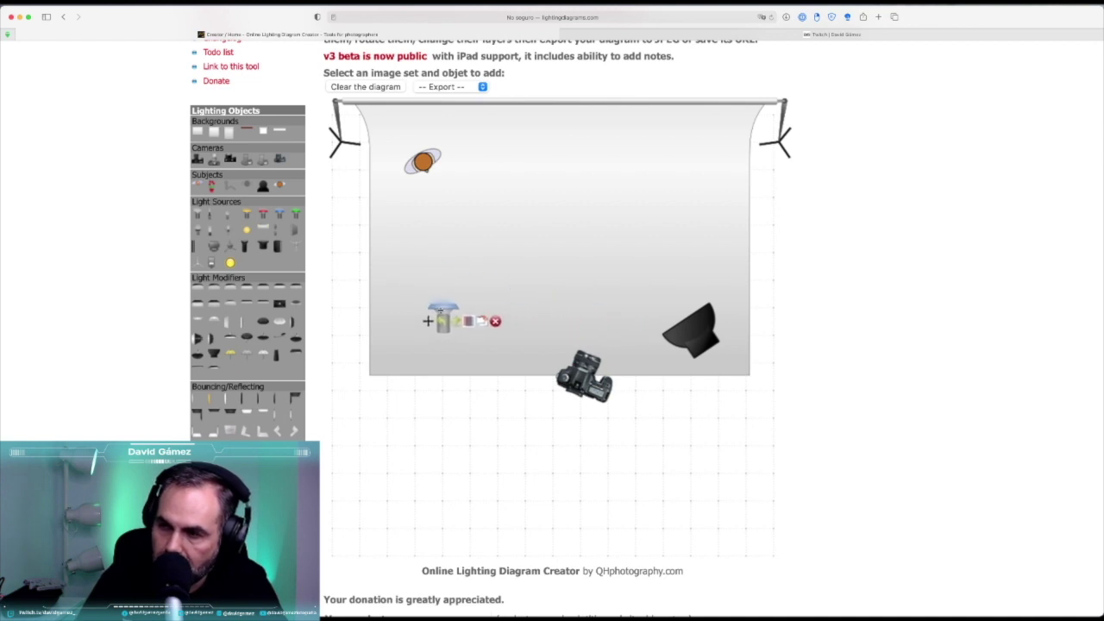
{"action": "left_click_drag", "start_coordinate": [422, 162], "coordinate": [629, 277]}
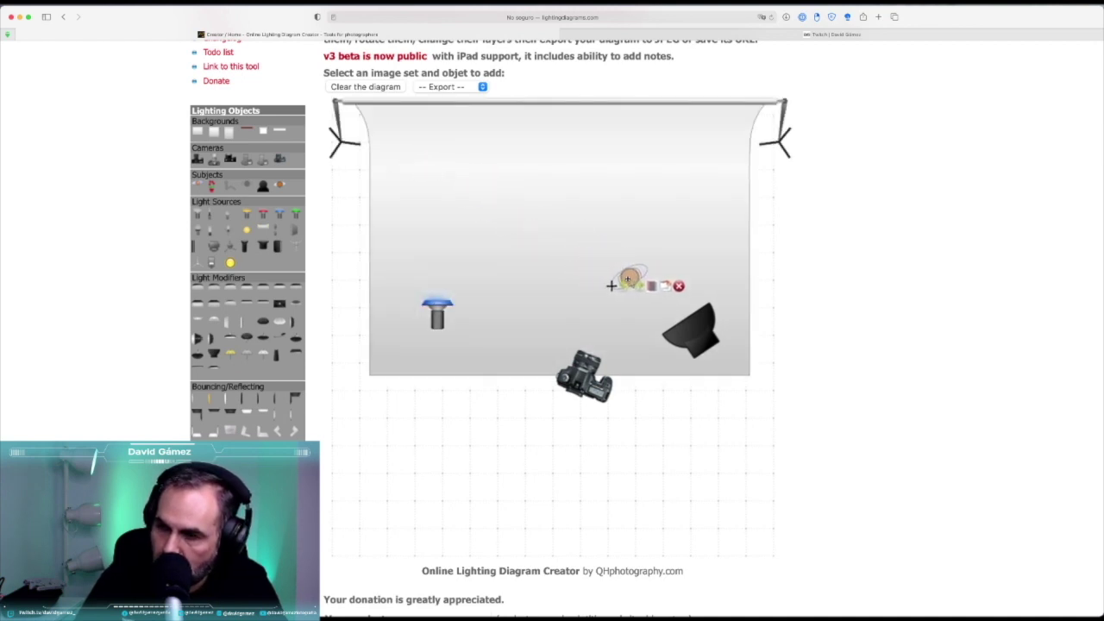
{"action": "key", "text": "super+Tab"}
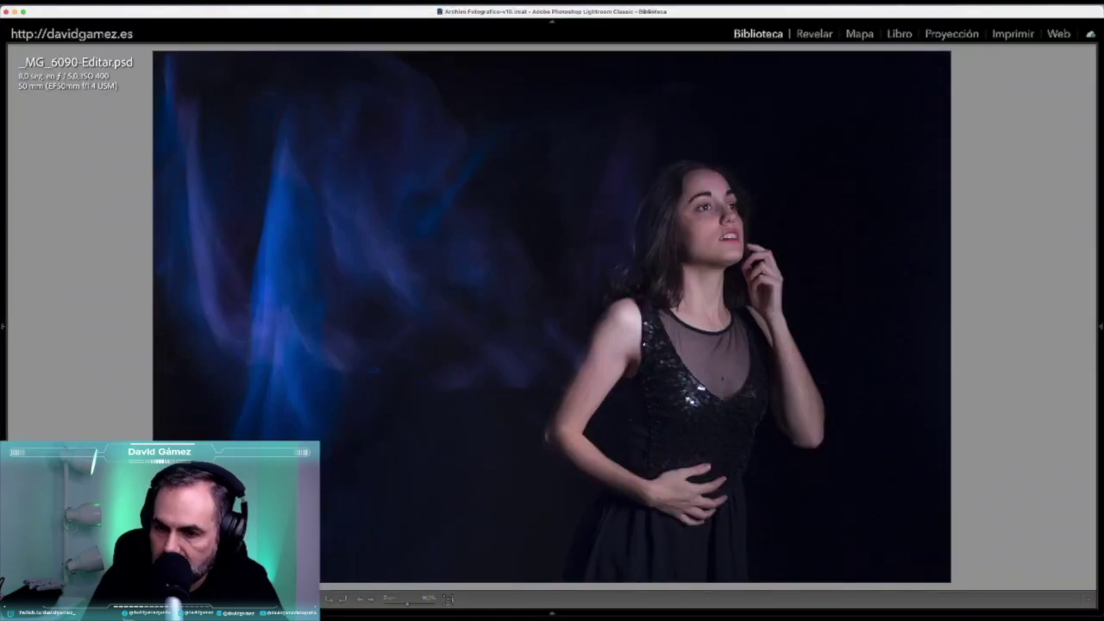
Open _MG_6046 from the grid and step forward through the shots to _MG_6050.CR2
{"action": "key", "text": "g"}
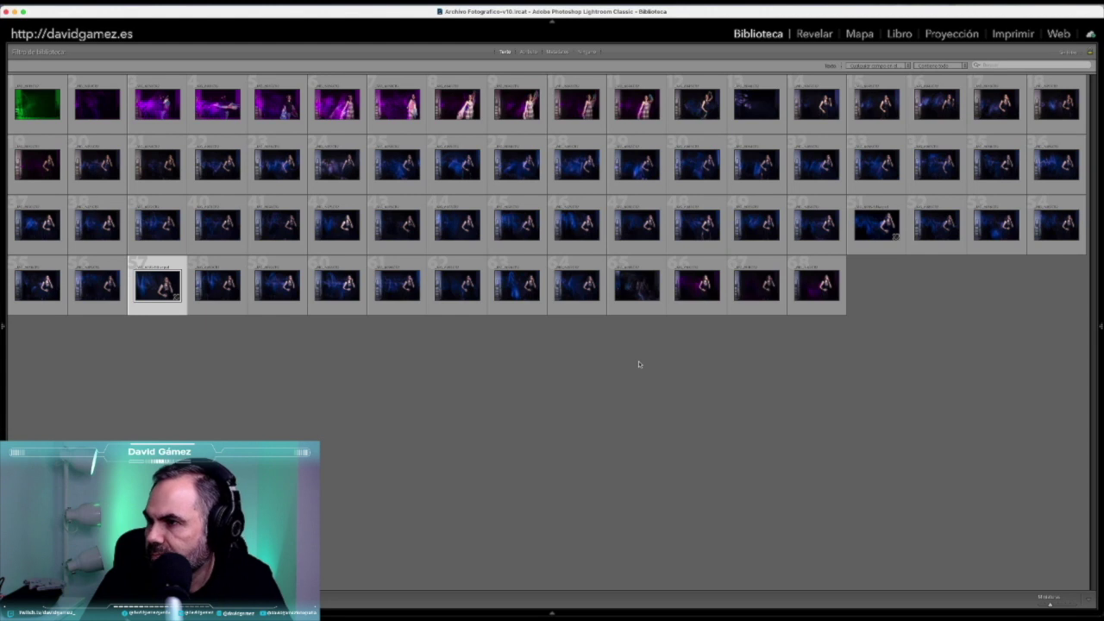
{"action": "double_click", "coordinate": [751, 93]}
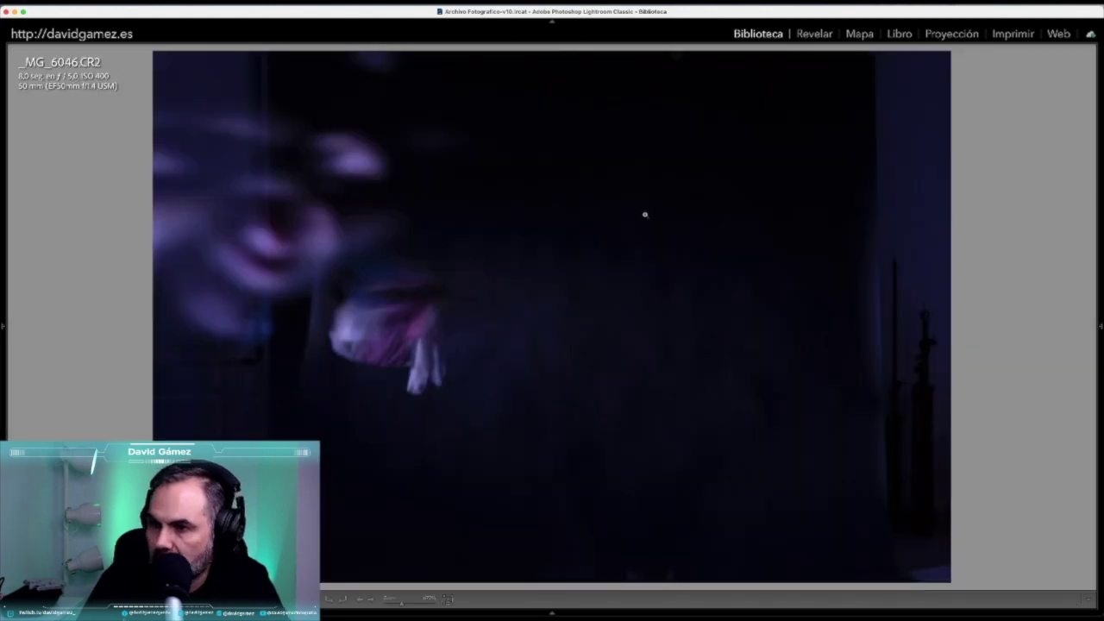
{"action": "key", "text": "Right"}
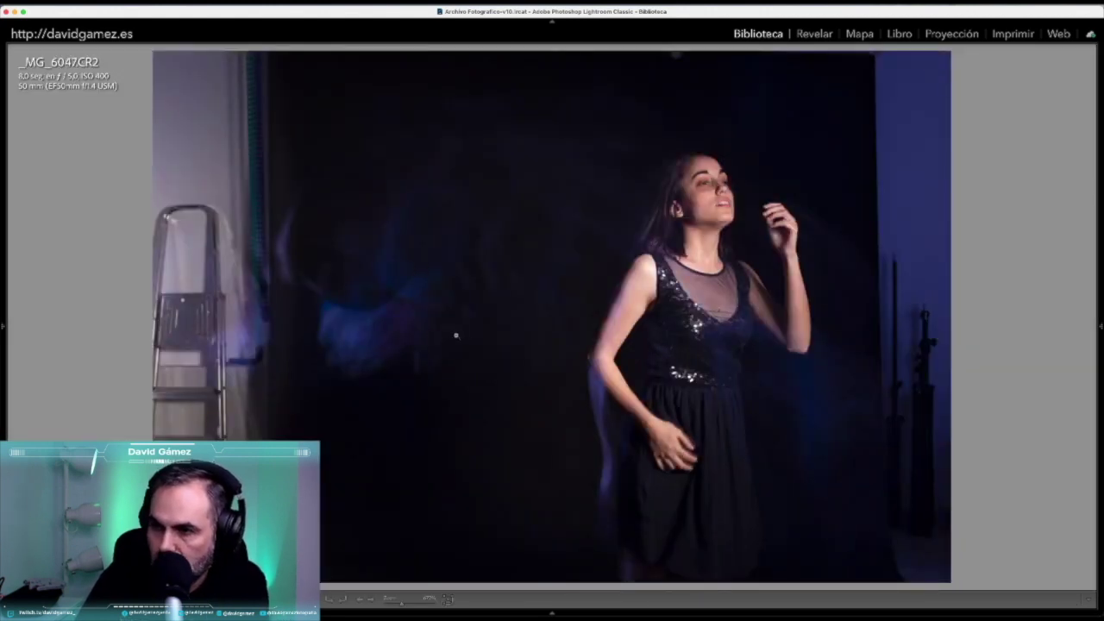
{"action": "key", "text": "Right"}
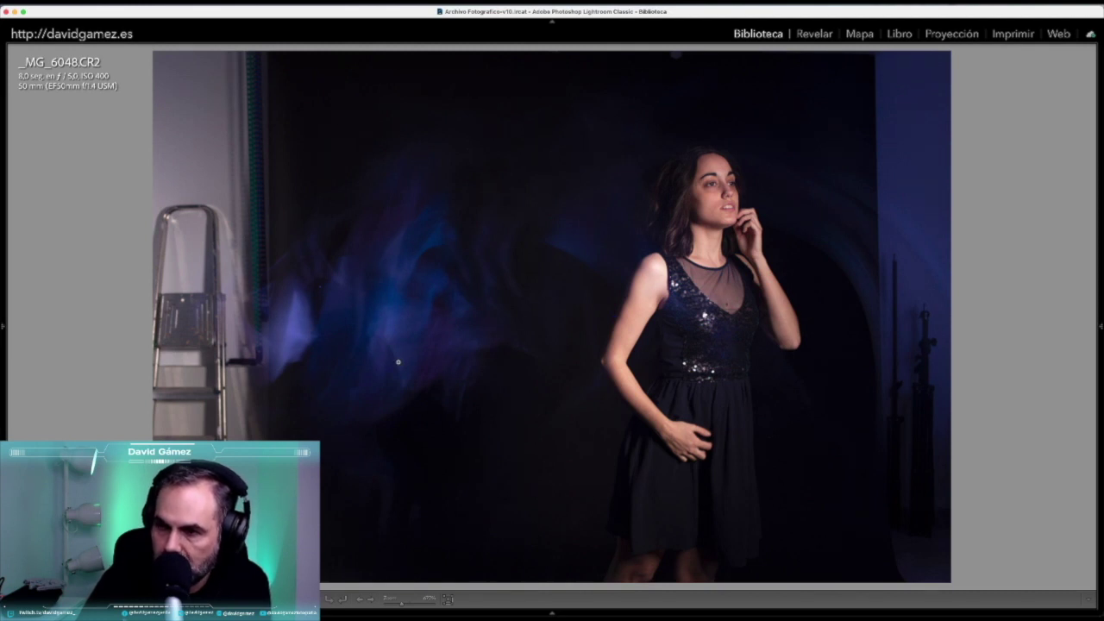
{"action": "key", "text": "Right"}
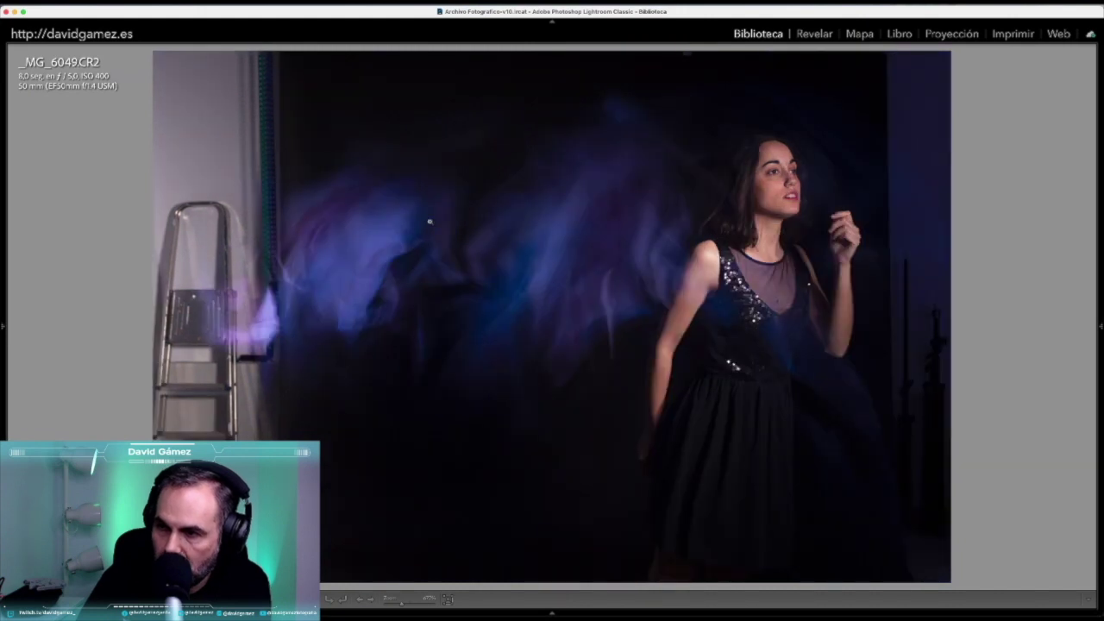
{"action": "key", "text": "Right"}
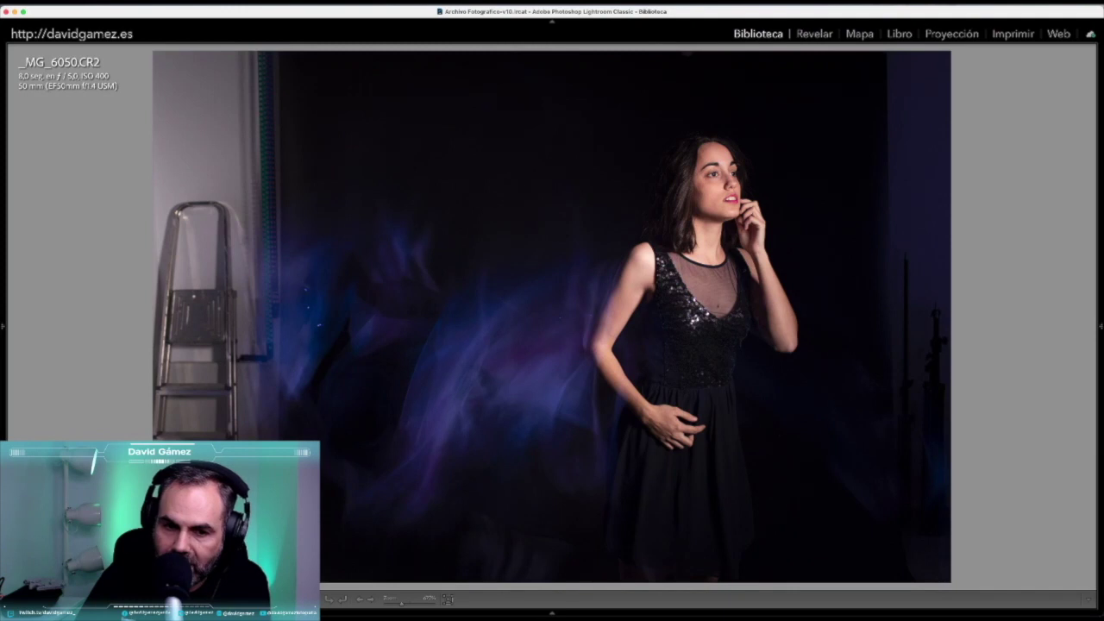
{"action": "key", "text": "super+Tab"}
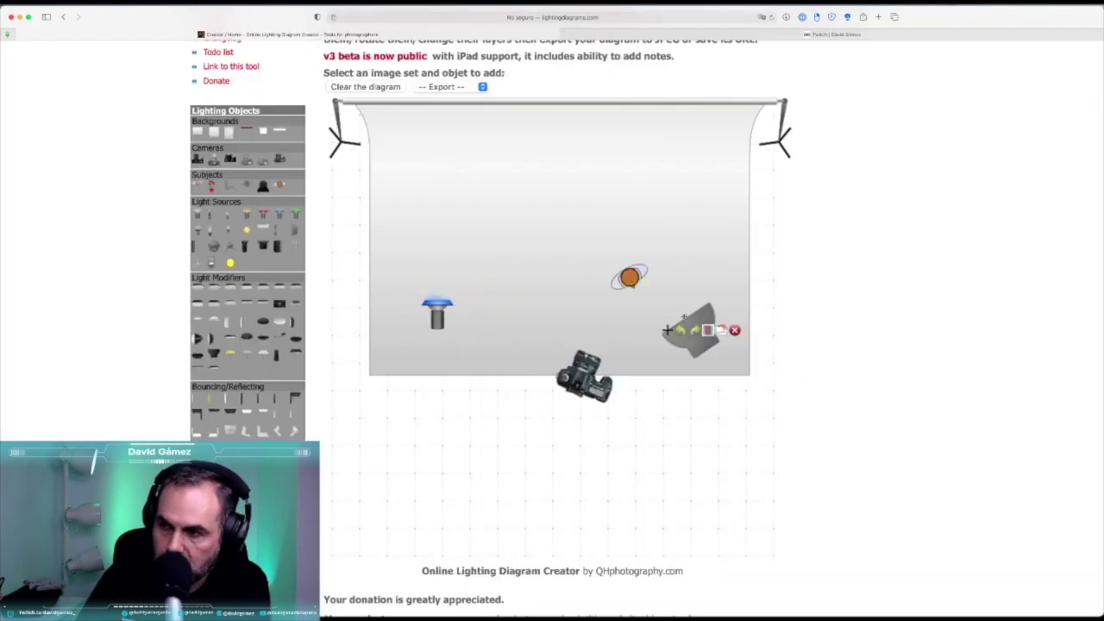
Move the subject icon from beside the softbox to the backdrop's upper left, then return to Lightroom
{"action": "left_click_drag", "start_coordinate": [633, 290], "coordinate": [656, 291]}
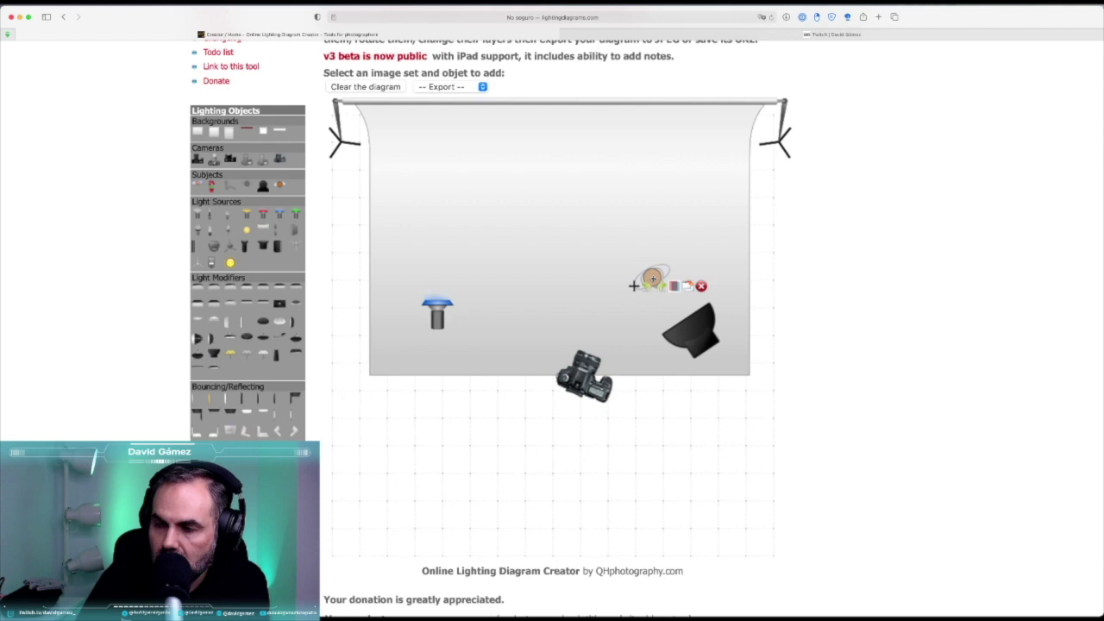
{"action": "mouse_move", "coordinate": [437, 314]}
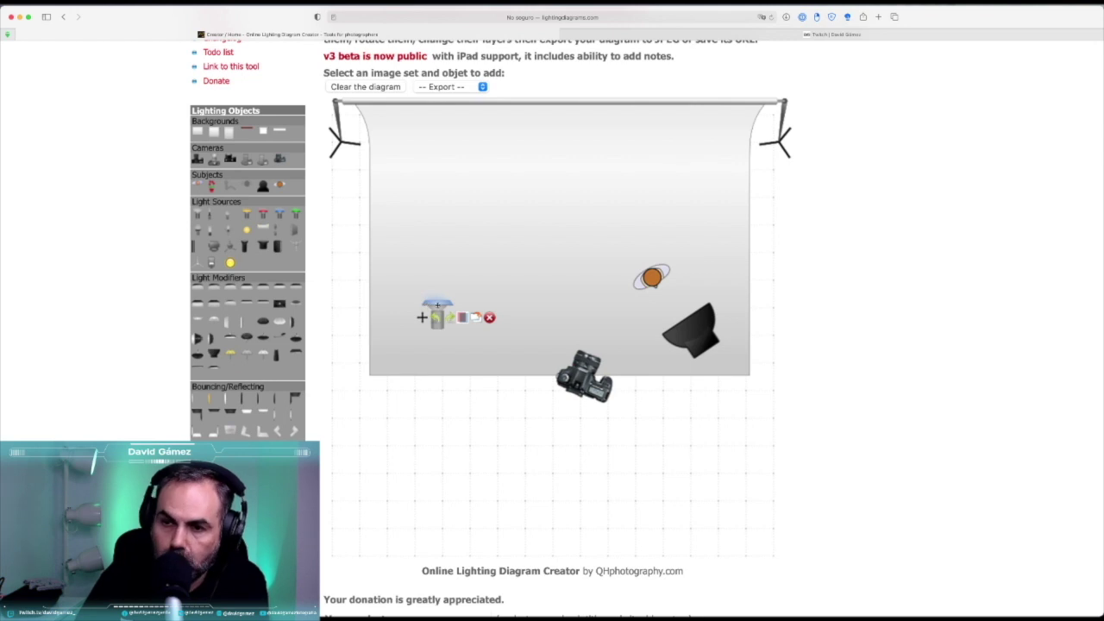
{"action": "left_click_drag", "start_coordinate": [639, 269], "coordinate": [427, 157]}
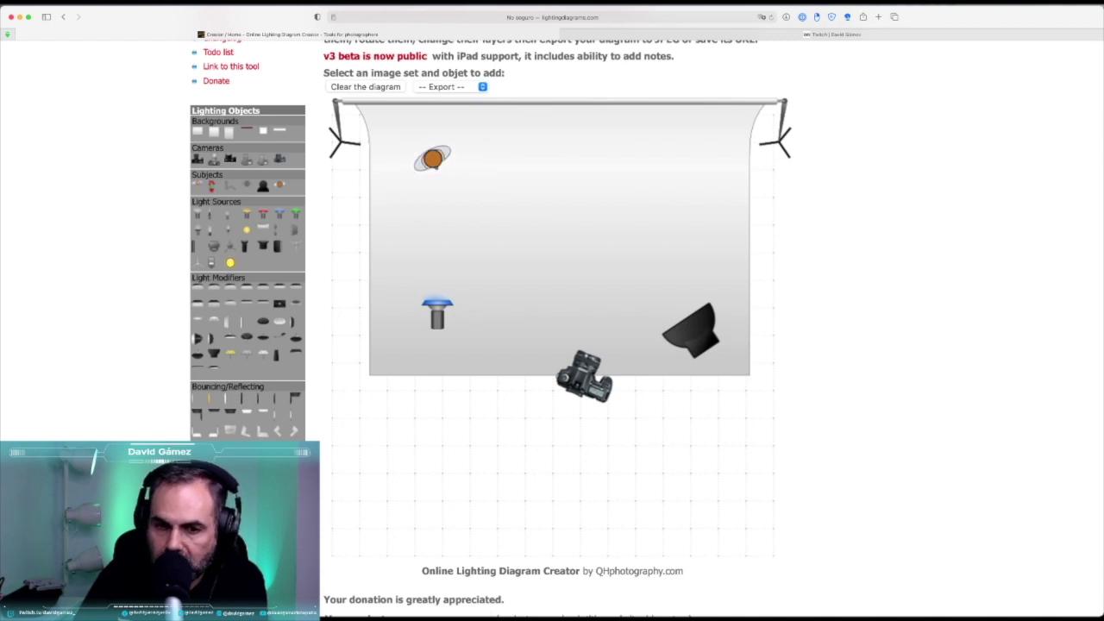
{"action": "key", "text": "super+Tab"}
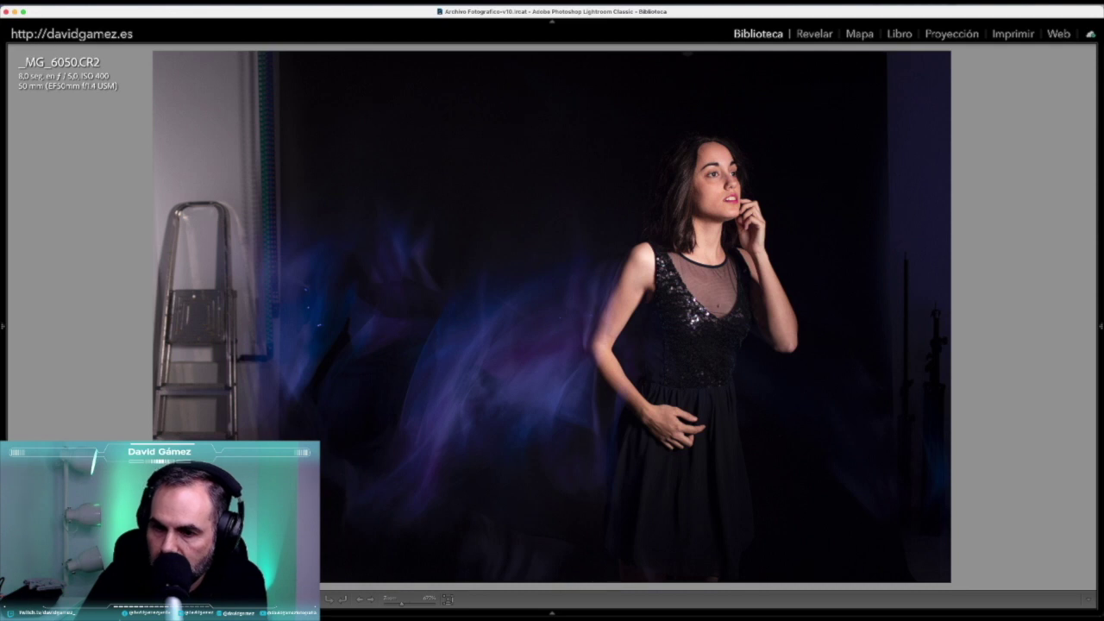
Open the first green shot from the grid and step forward through the purple shots to _MG_6032.CR2
{"action": "key", "text": "g"}
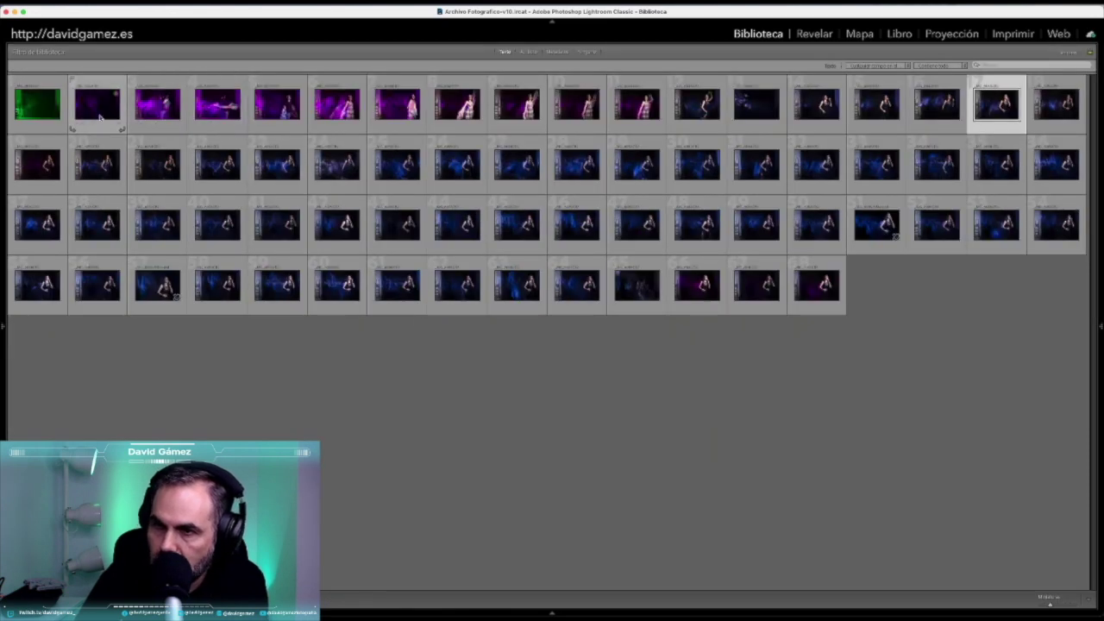
{"action": "double_click", "coordinate": [37, 103]}
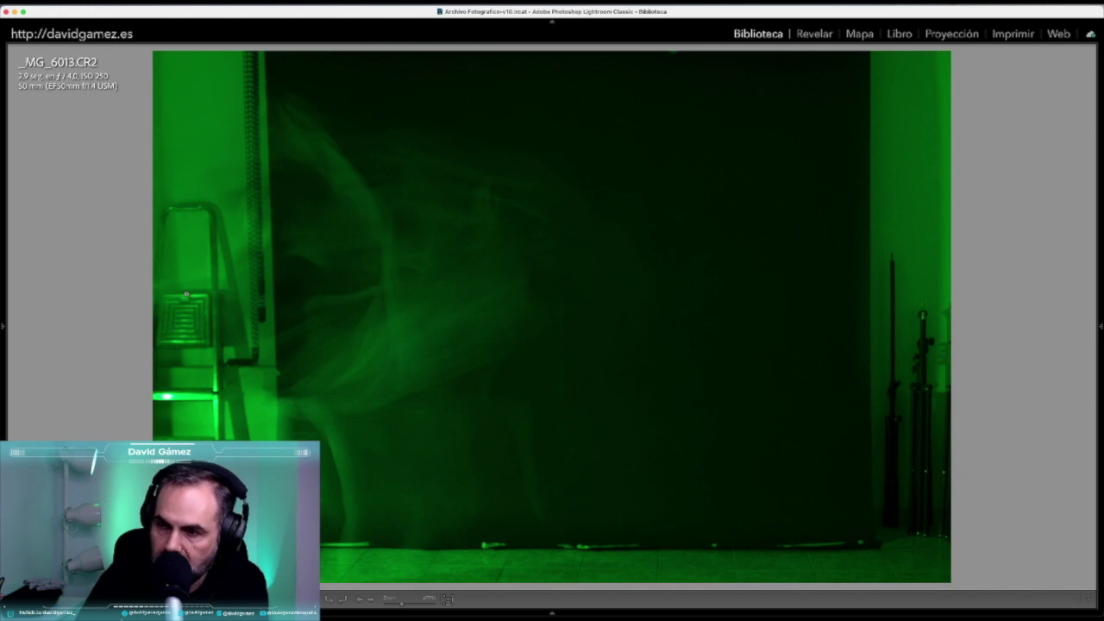
{"action": "key", "text": "Right"}
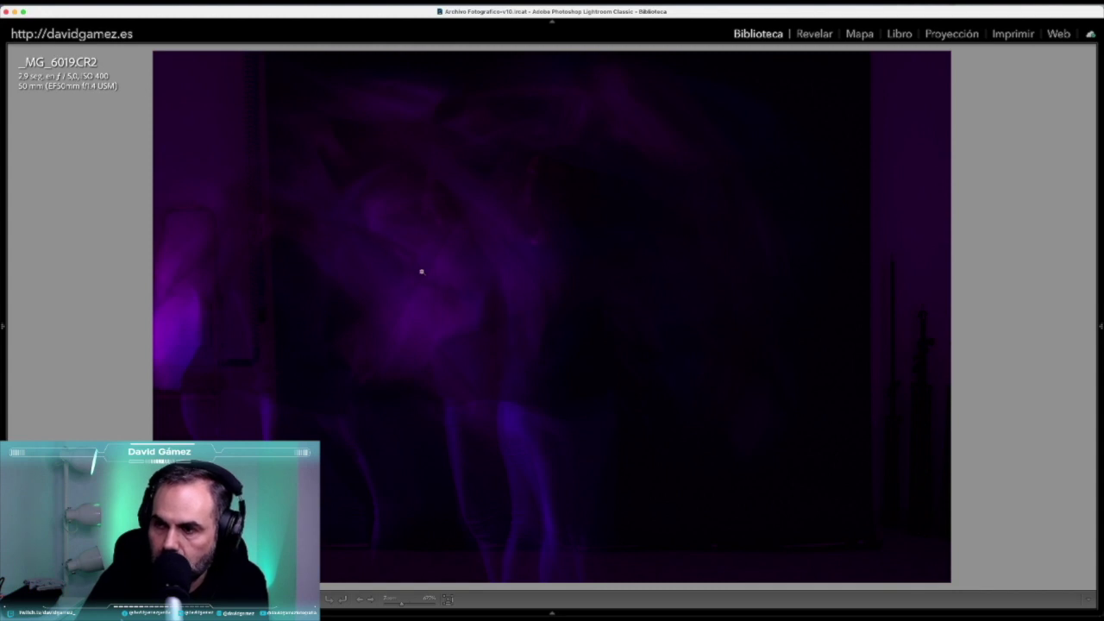
{"action": "key", "text": "Right"}
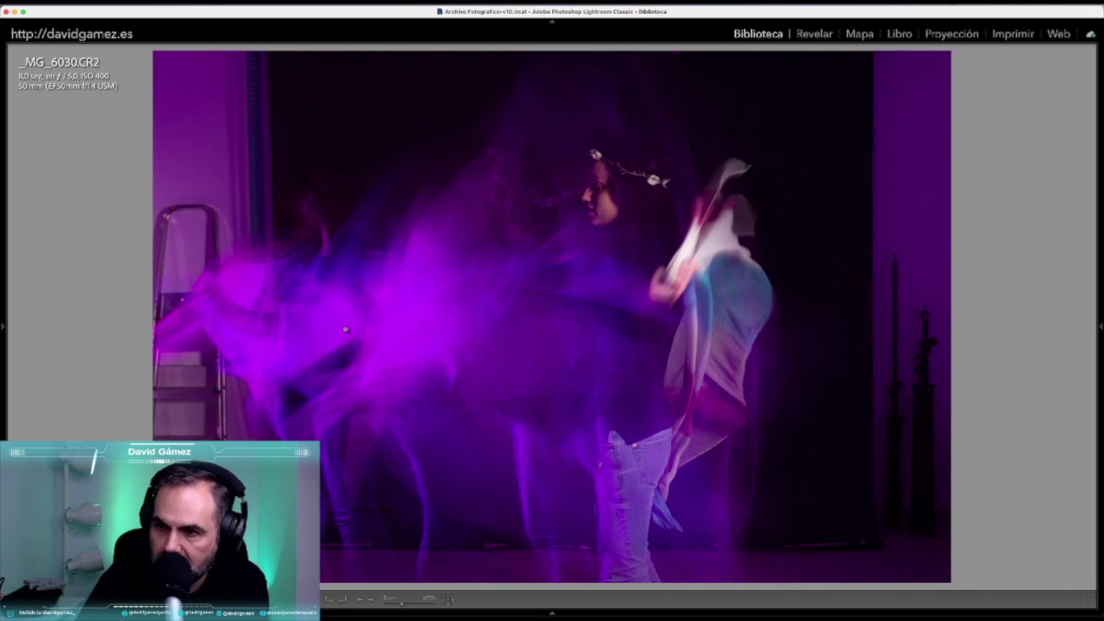
{"action": "key", "text": "Right"}
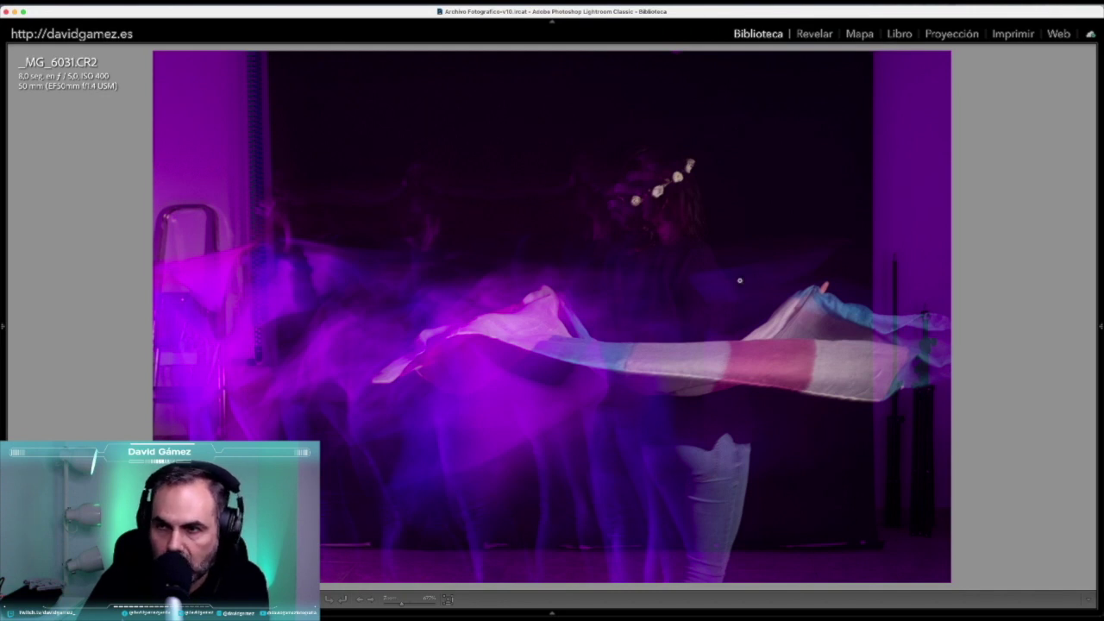
{"action": "key", "text": "Right"}
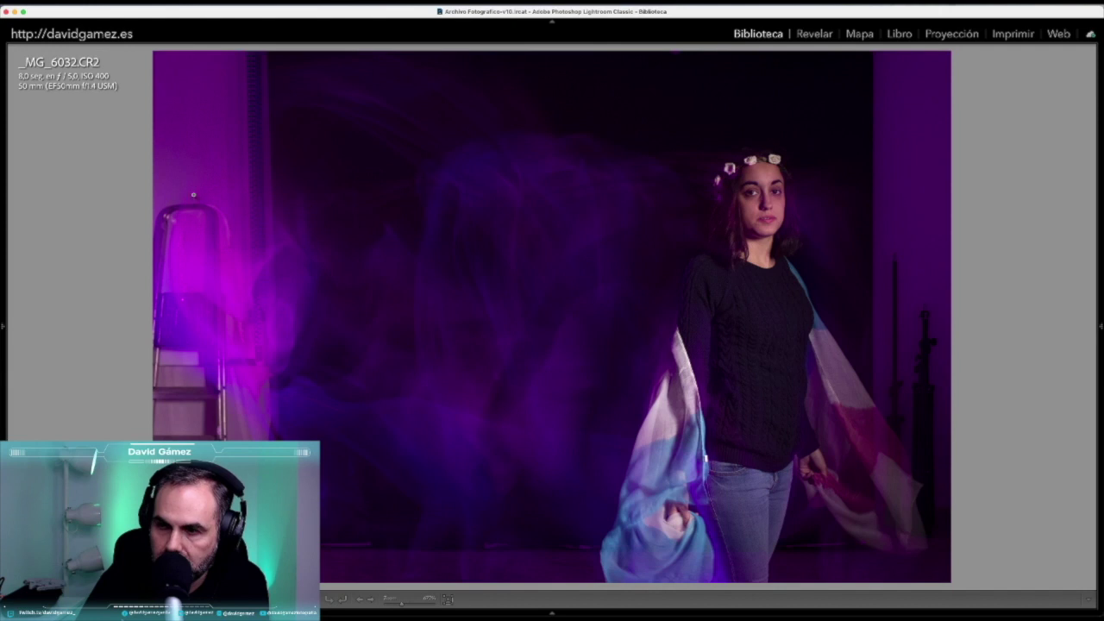
{"action": "key", "text": "Right"}
{"action": "key", "text": "Left"}
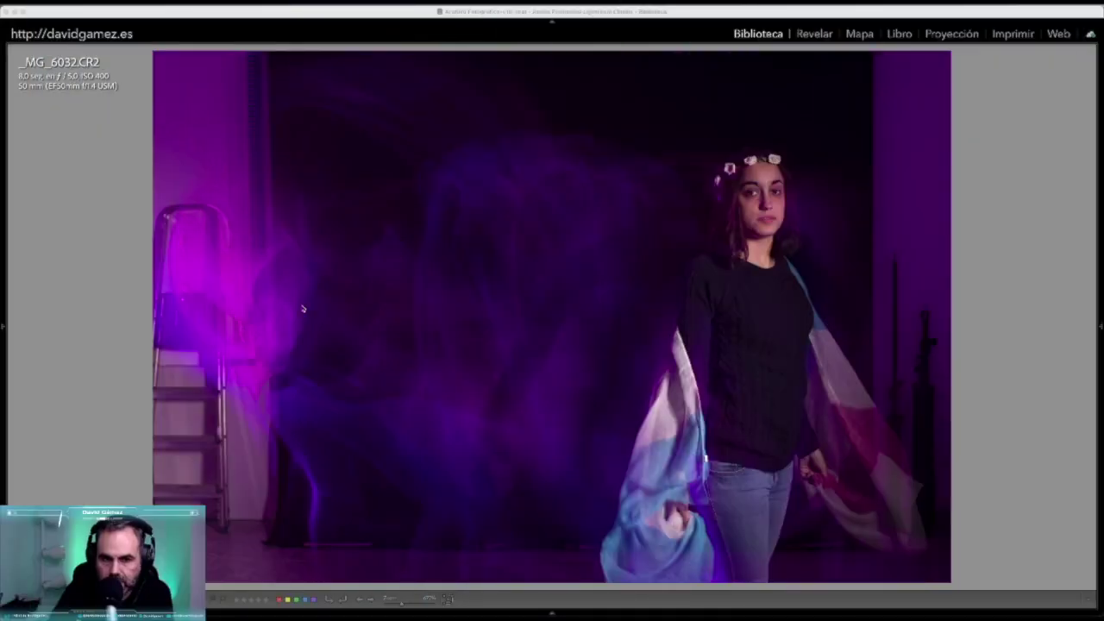
Zoom into the purple smoke, then step forward through the blue light-trail shots past _MG_6051
{"action": "left_click", "coordinate": [354, 317]}
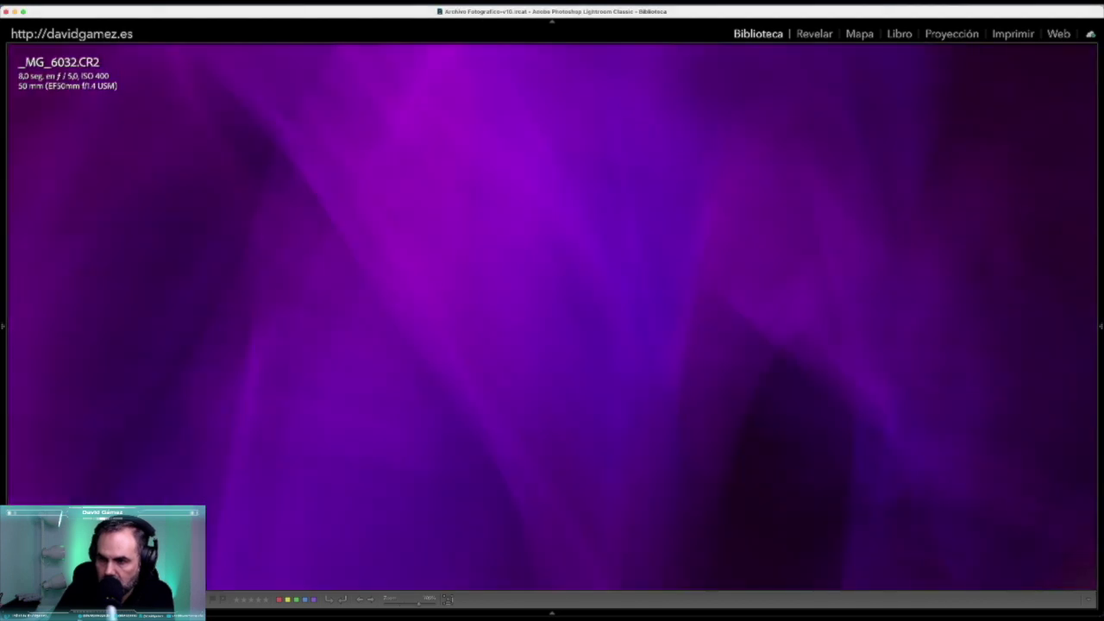
{"action": "key", "text": "Right"}
{"action": "key", "text": "Right"}
{"action": "key", "text": "Right"}
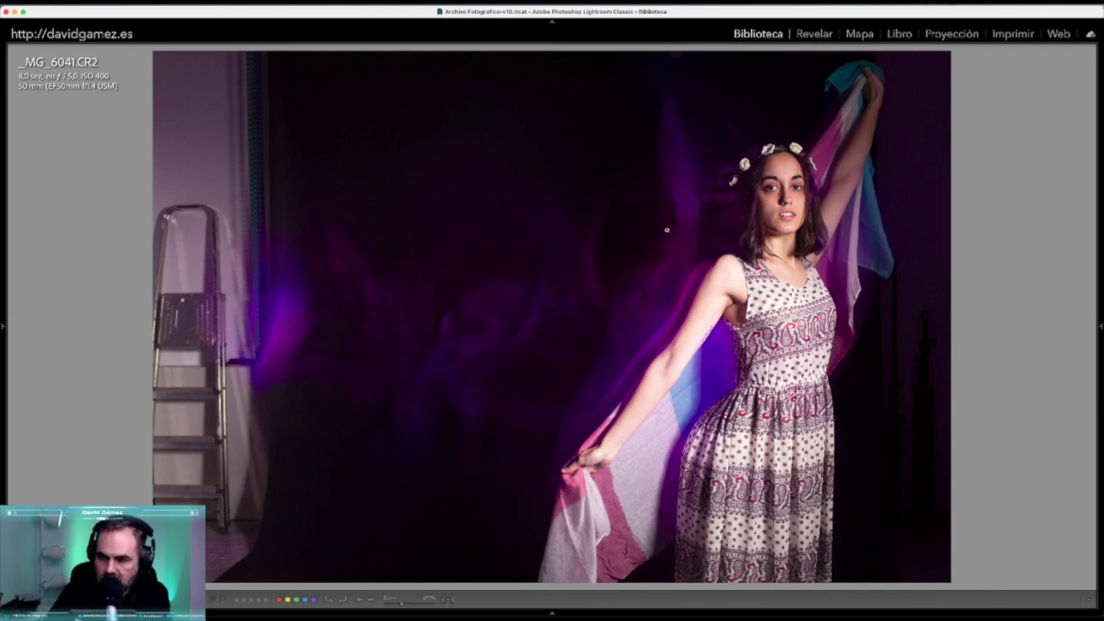
{"action": "key", "text": "Right"}
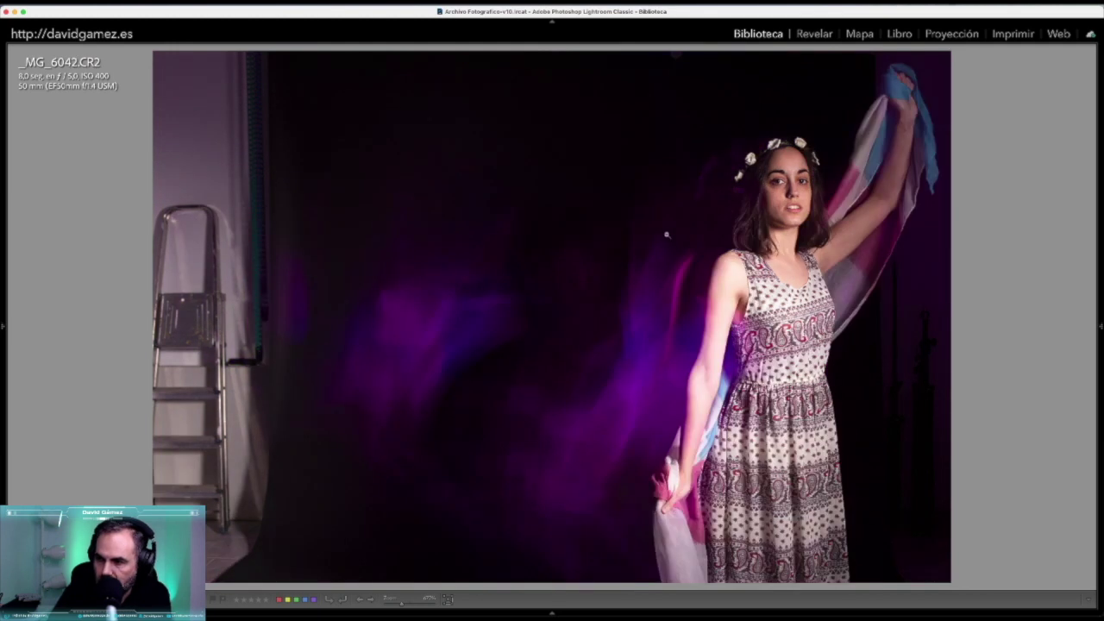
{"action": "key", "text": "Right"}
{"action": "key", "text": "Right"}
{"action": "key", "text": "Right"}
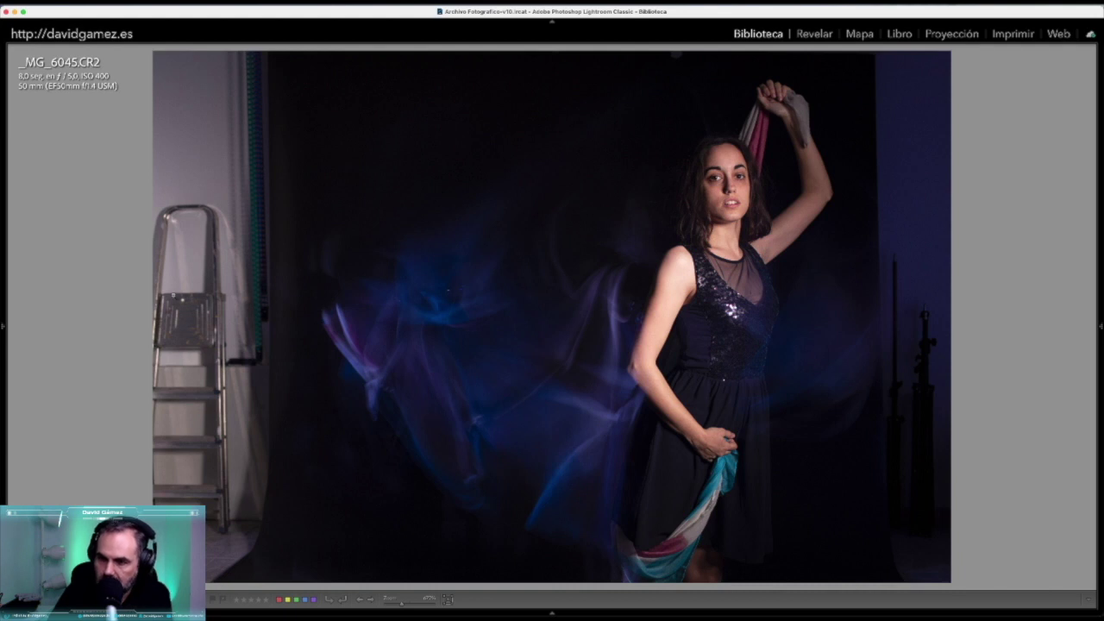
{"action": "key", "text": "Right"}
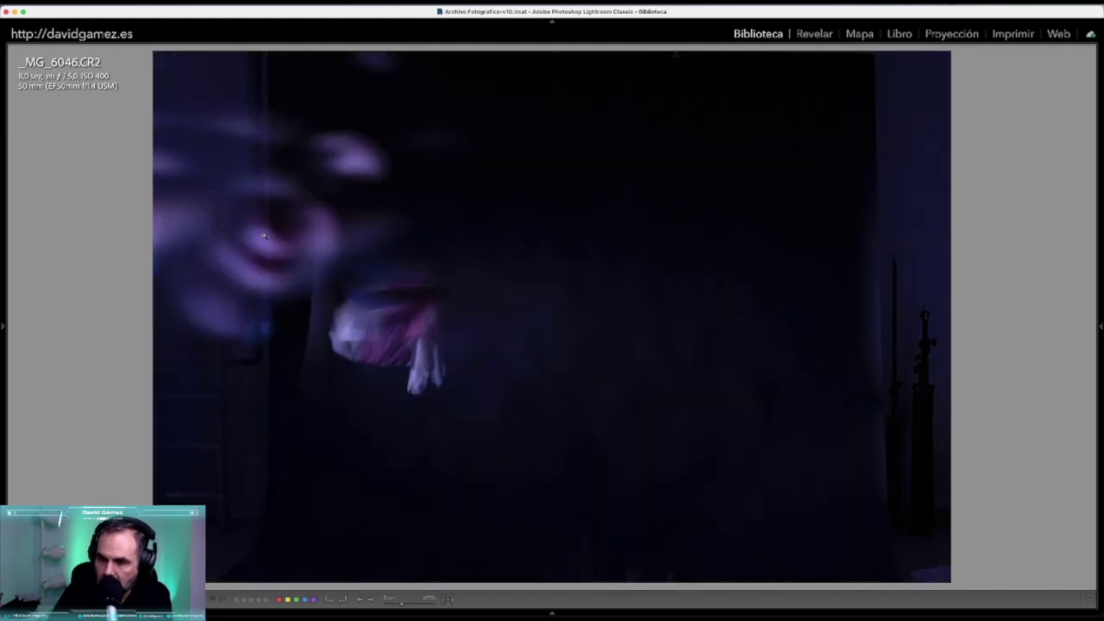
{"action": "key", "text": "Right"}
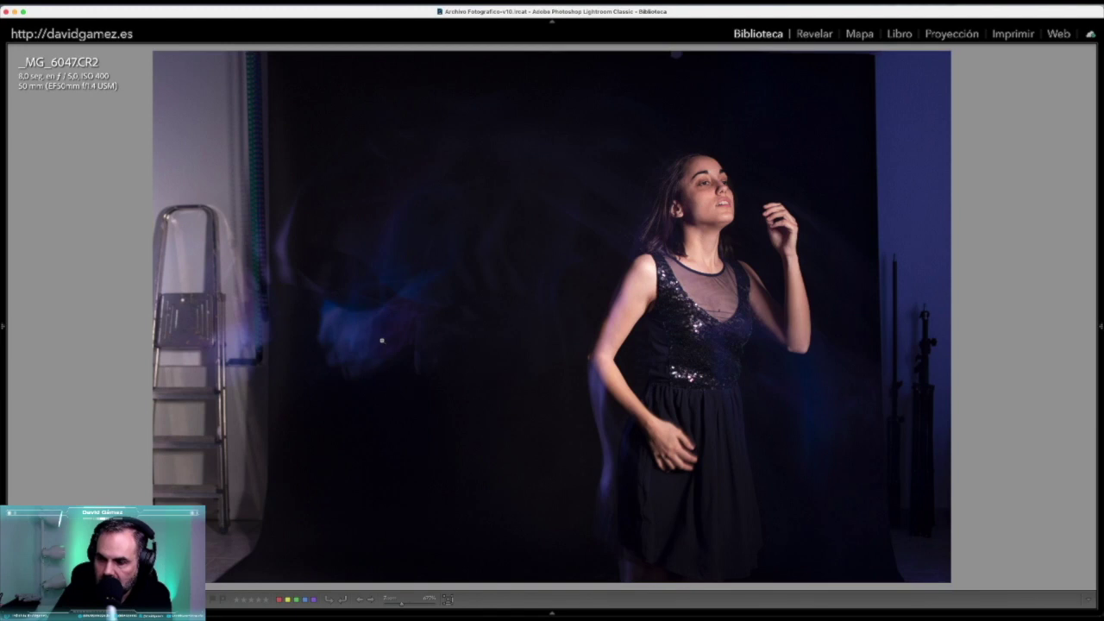
{"action": "key", "text": "Right"}
{"action": "key", "text": "Right"}
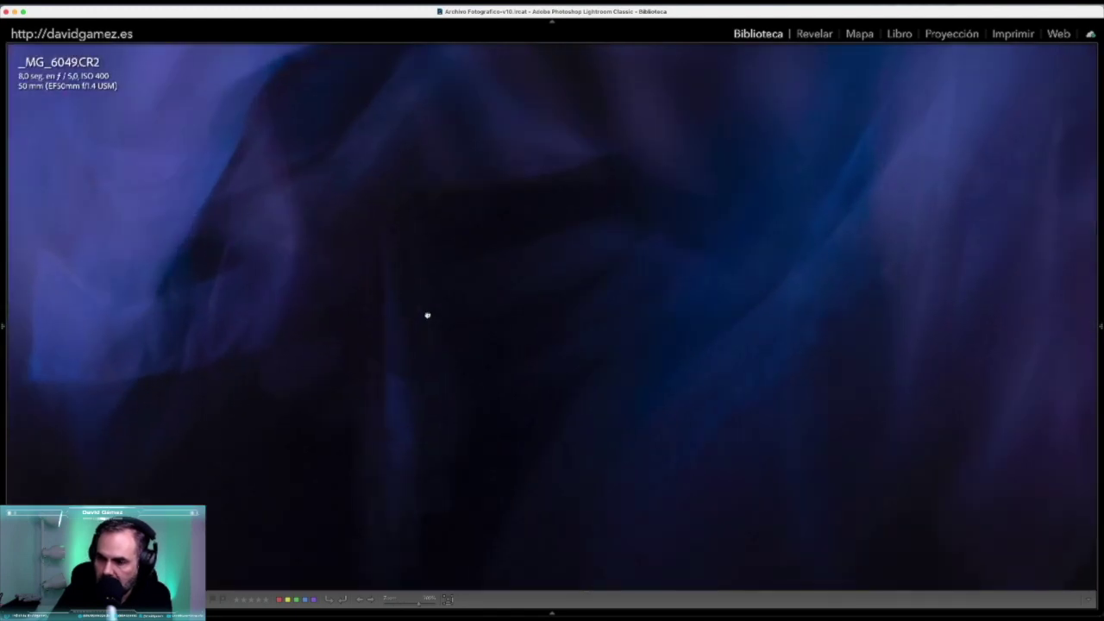
{"action": "key", "text": "Right"}
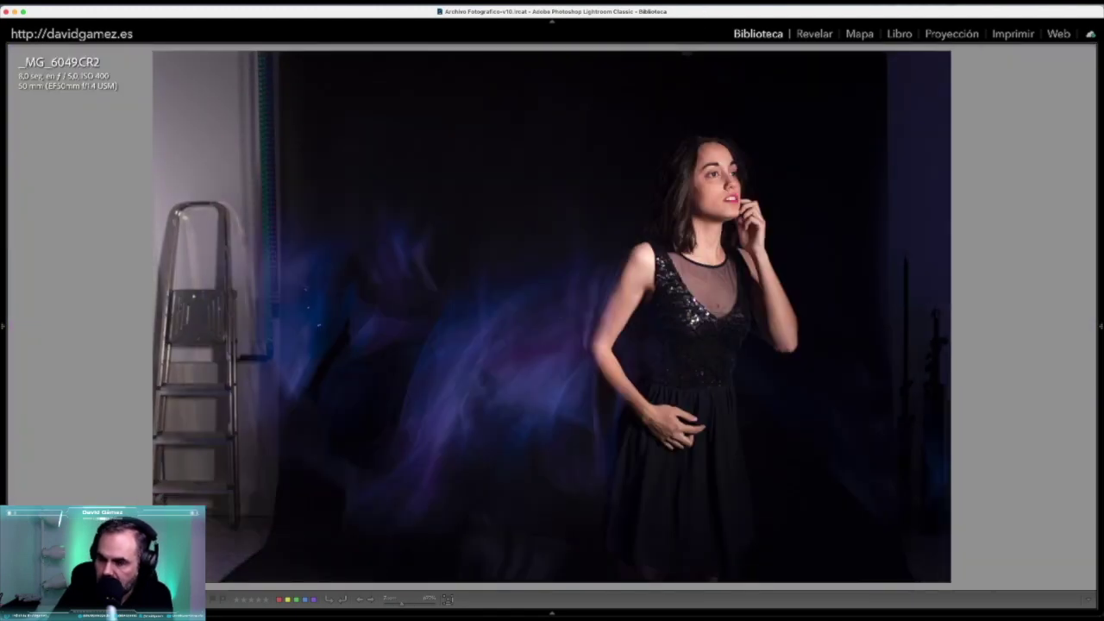
{"action": "key", "text": "Right"}
{"action": "key", "text": "Right"}
{"action": "key", "text": "Right"}
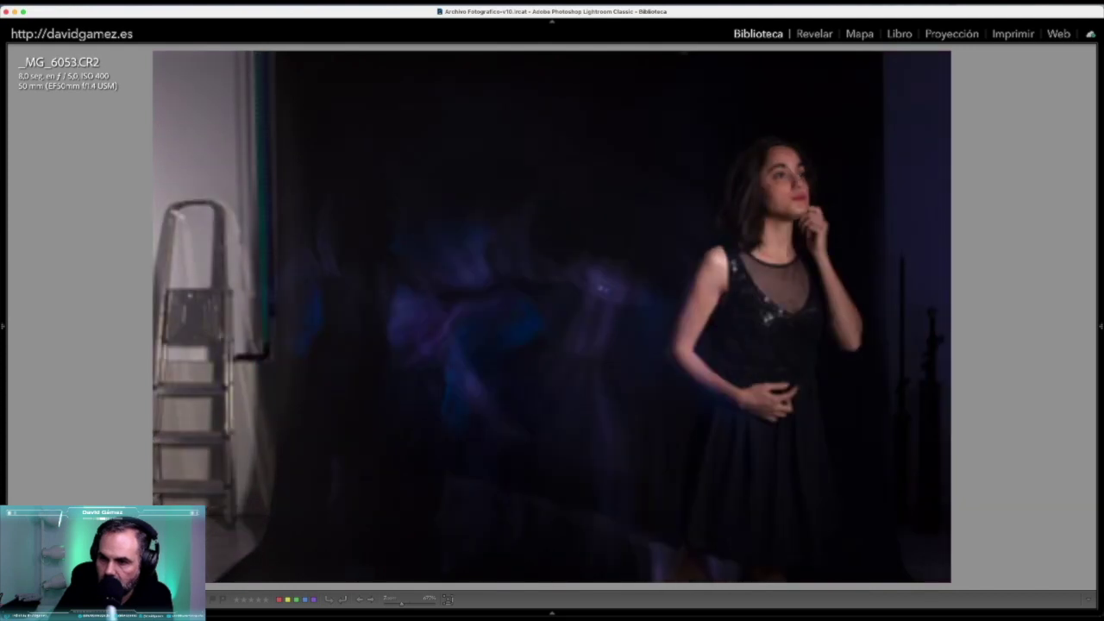
{"action": "key", "text": "Right"}
{"action": "key", "text": "Right"}
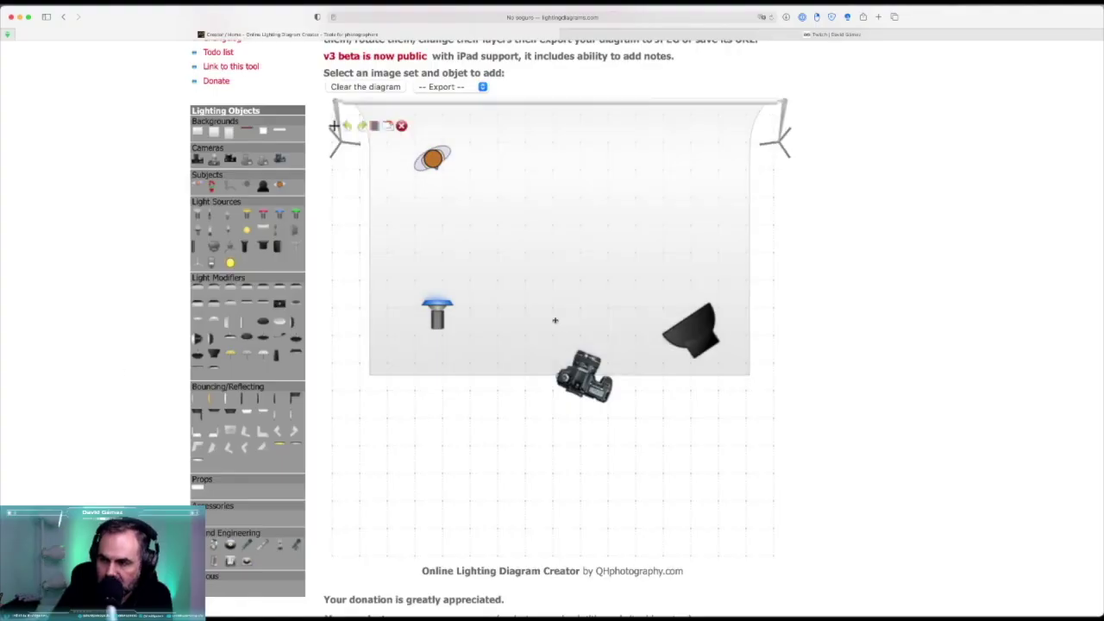
Nudge the subject icon slightly lower and right at the backdrop's upper left, then switch back to Lightroom
{"action": "left_click_drag", "start_coordinate": [427, 154], "coordinate": [400, 147]}
{"action": "mouse_move", "coordinate": [657, 296]}
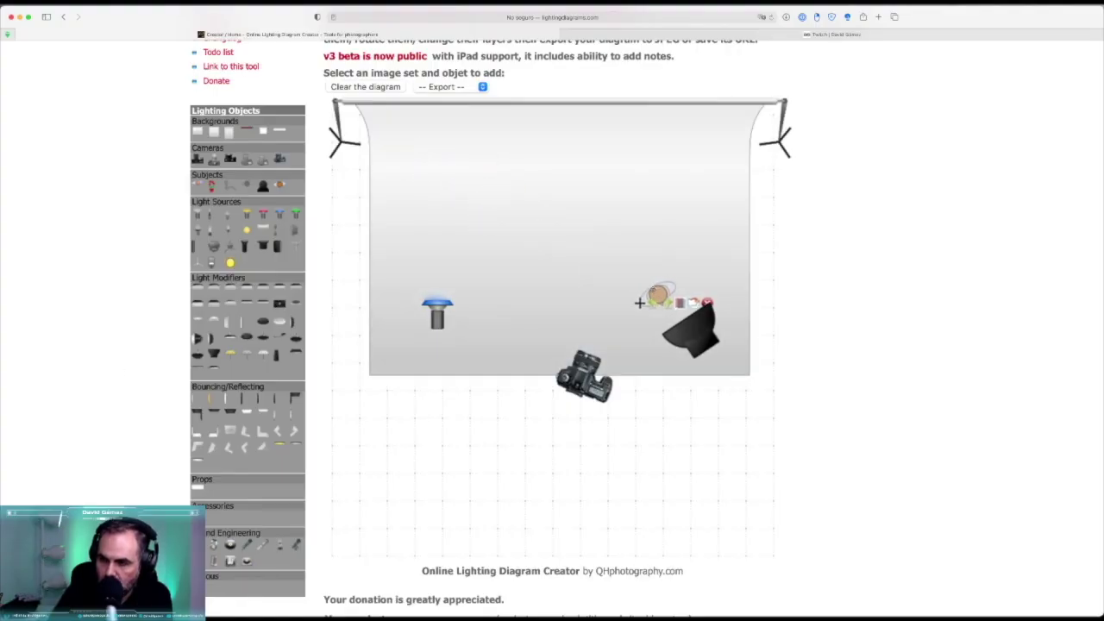
{"action": "mouse_move", "coordinate": [401, 149]}
{"action": "left_mouse_down"}
{"action": "mouse_move", "coordinate": [687, 316]}
{"action": "mouse_move", "coordinate": [498, 239]}
{"action": "mouse_move", "coordinate": [376, 155]}
{"action": "mouse_move", "coordinate": [484, 227]}
{"action": "mouse_move", "coordinate": [406, 163]}
{"action": "left_mouse_up"}
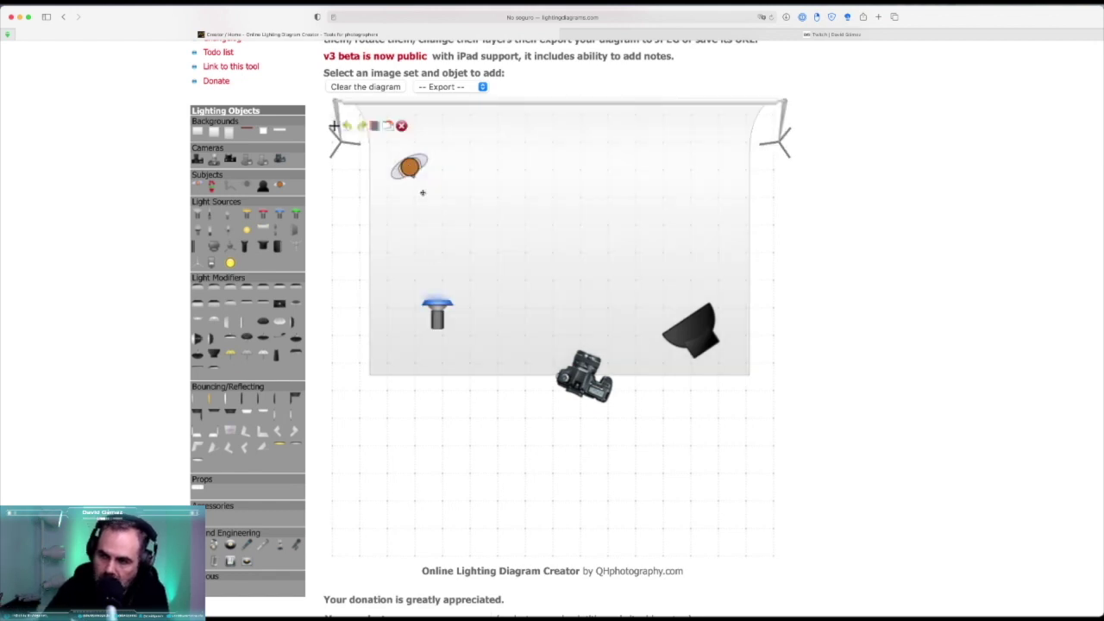
{"action": "left_click_drag", "start_coordinate": [408, 167], "coordinate": [464, 199]}
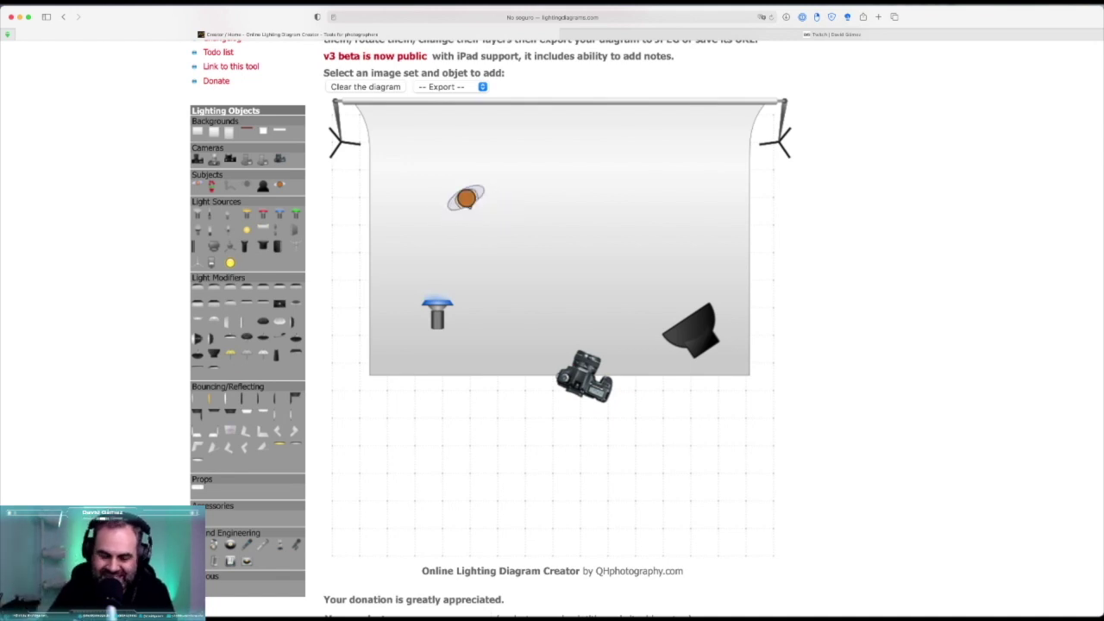
{"action": "key", "text": "super+Tab"}
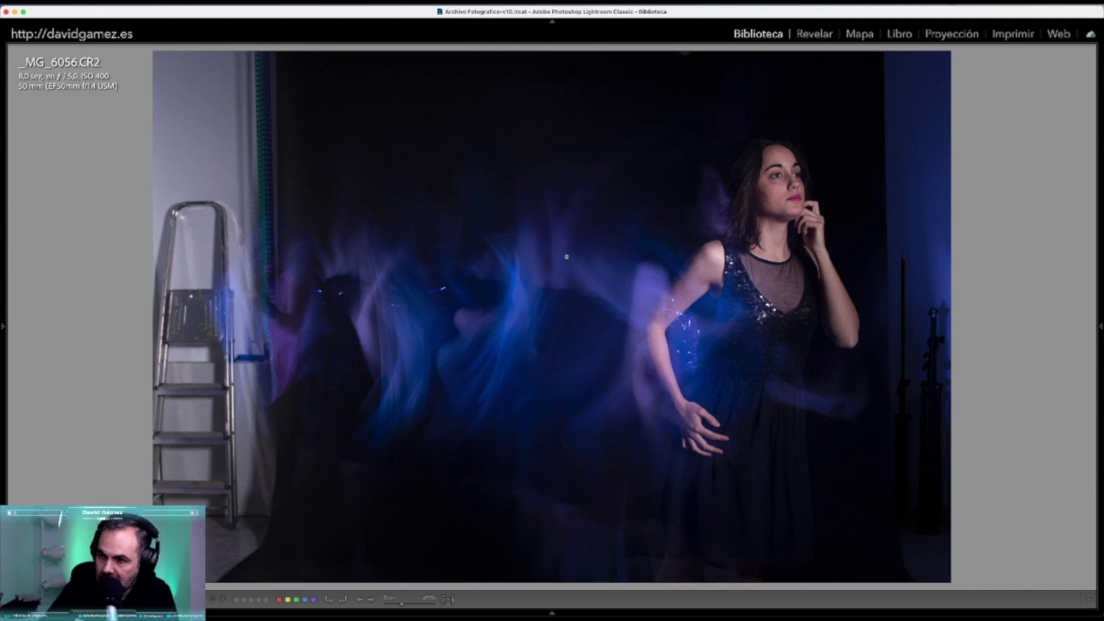
Step back a few photos, then move forward past _MG_6067 through the blue light-painting shots
{"action": "key", "text": "Right"}
{"action": "key", "text": "Left"}
{"action": "key", "text": "Left"}
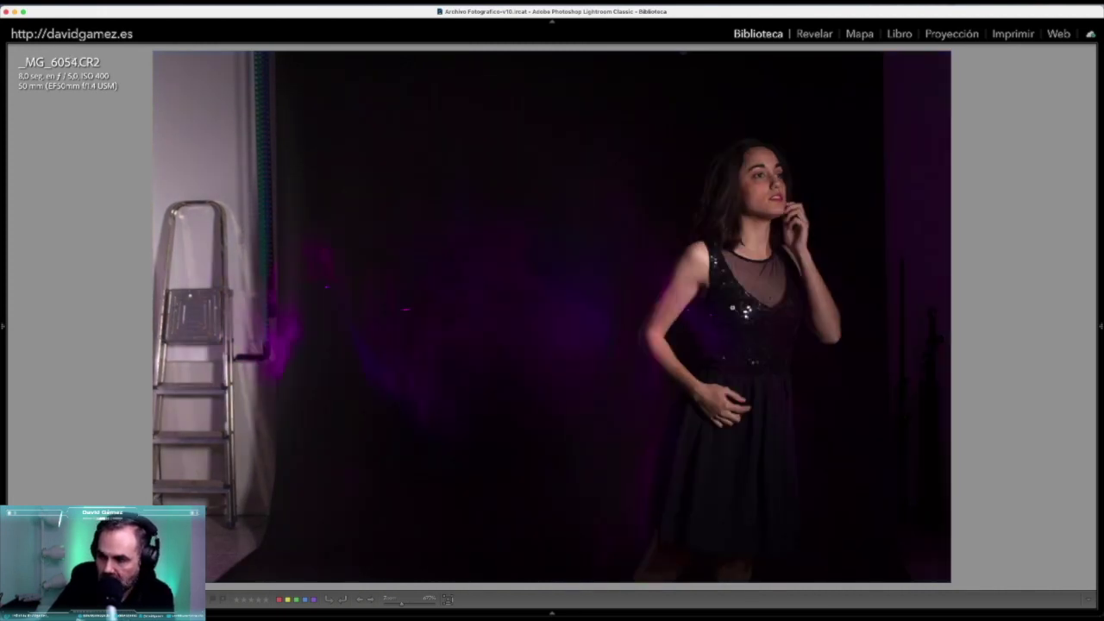
{"action": "key", "text": "Left"}
{"action": "key", "text": "Left"}
{"action": "key", "text": "Left"}
{"action": "key", "text": "Left"}
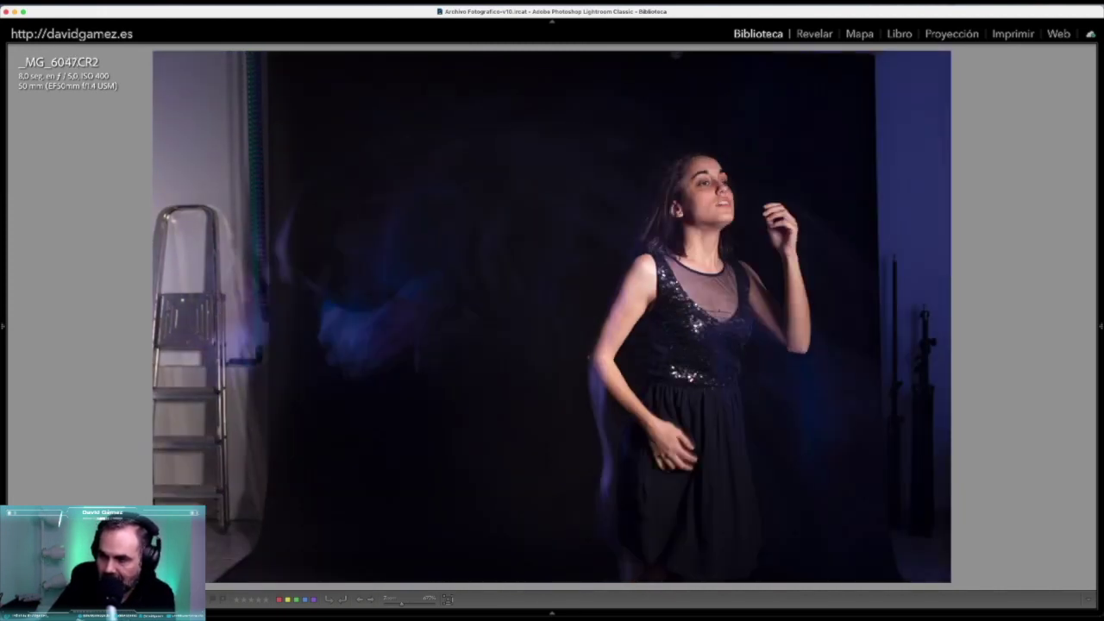
{"action": "key", "text": "Left"}
{"action": "key", "text": "Left"}
{"action": "key", "text": "Left"}
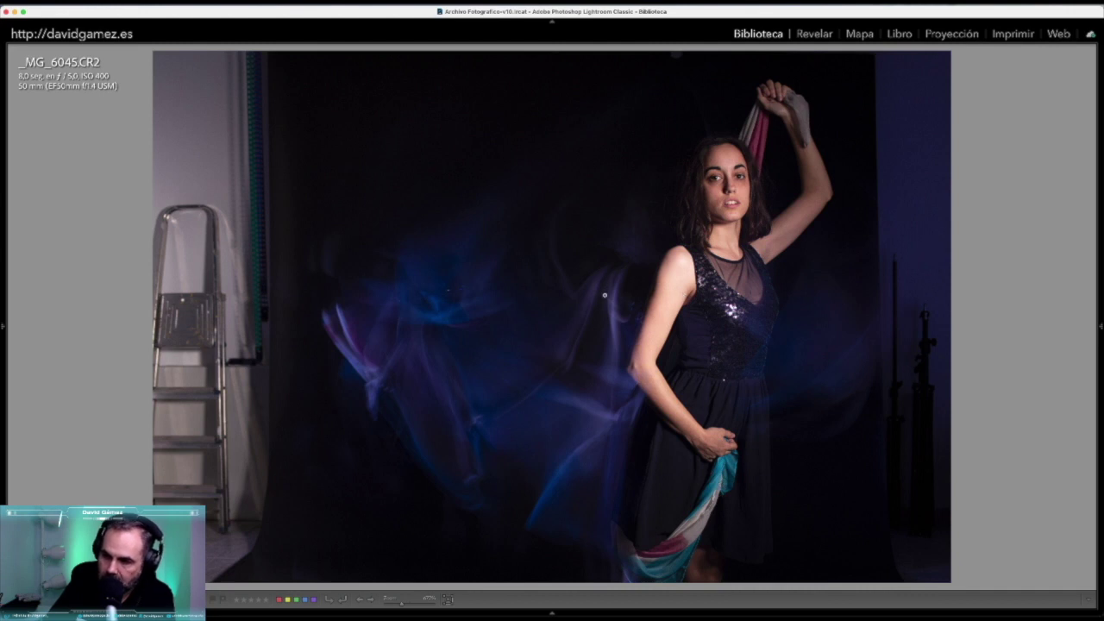
{"action": "key", "text": "Right"}
{"action": "key", "text": "Right"}
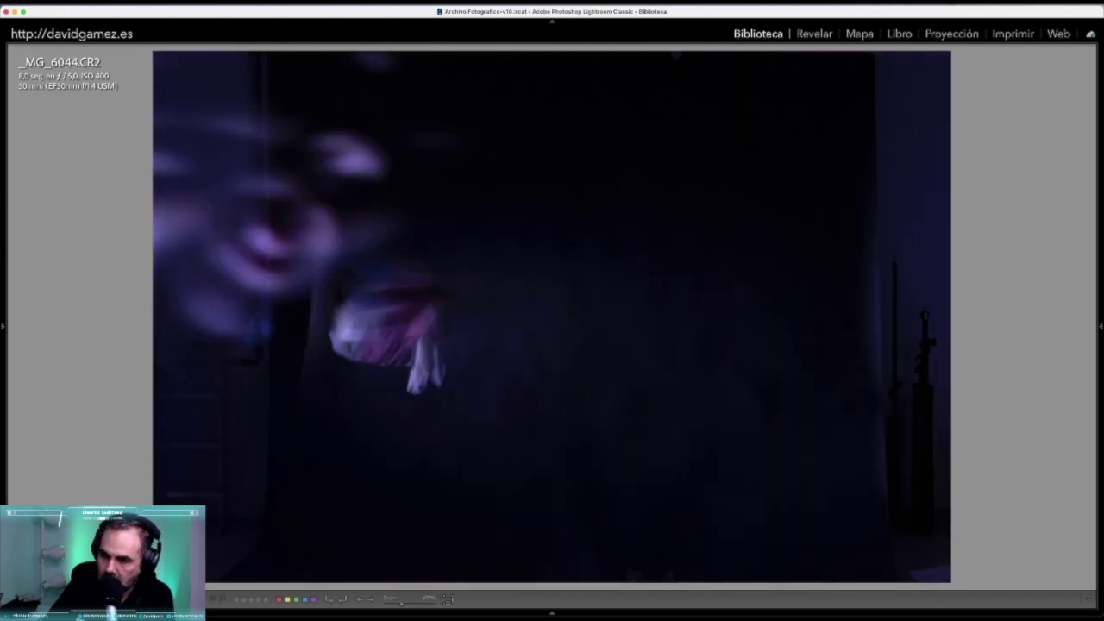
{"action": "key", "text": "Right"}
{"action": "key", "text": "Right"}
{"action": "key", "text": "Right"}
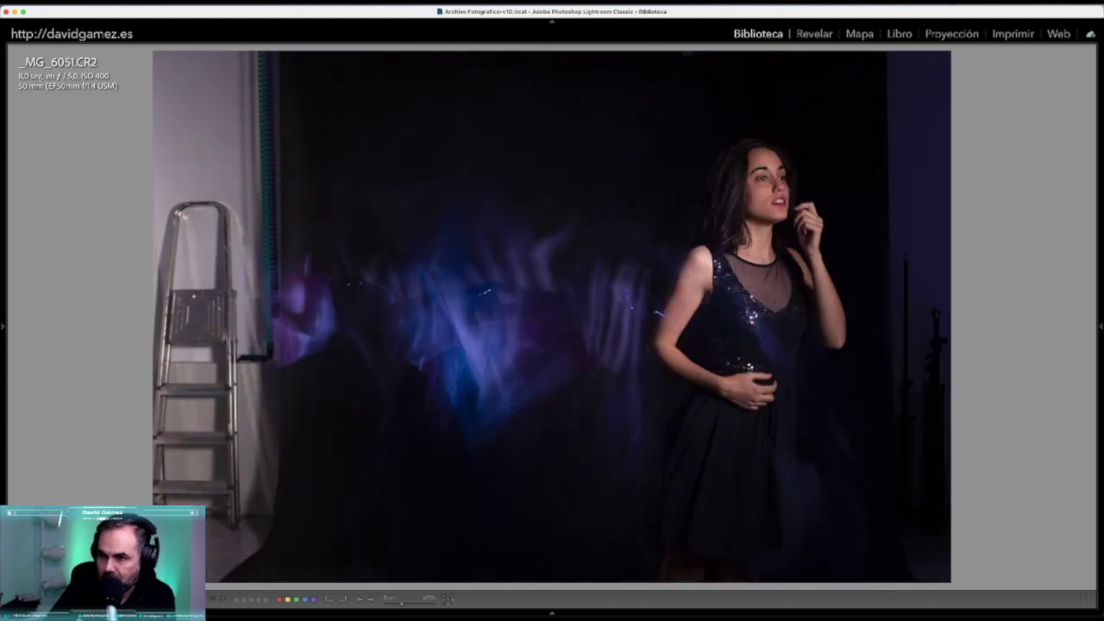
{"action": "key", "text": "Right"}
{"action": "key", "text": "Right"}
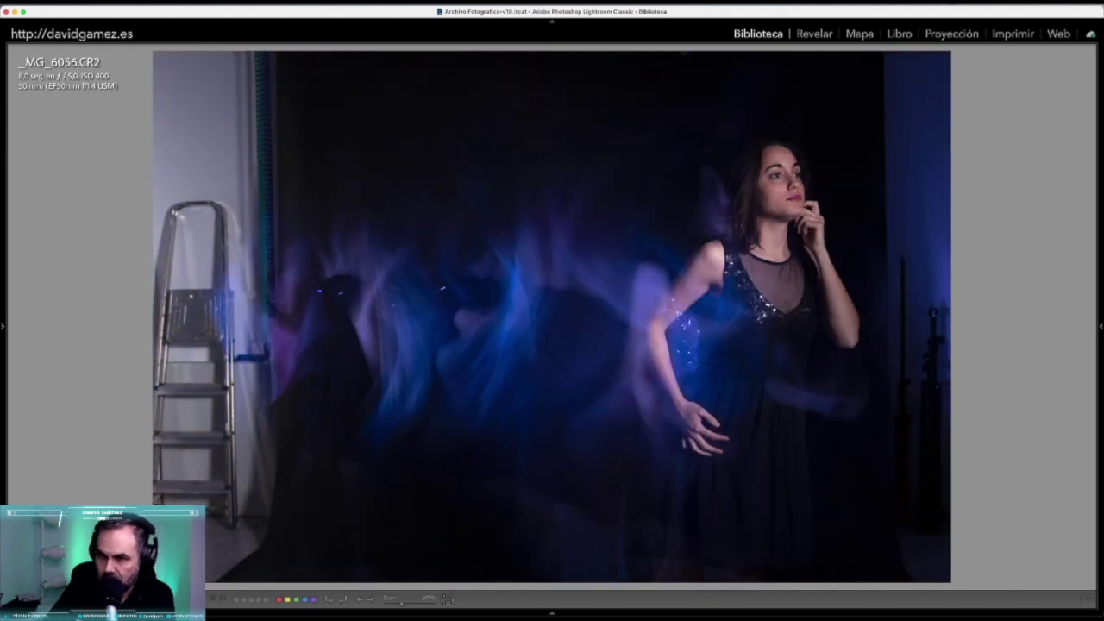
{"action": "key", "text": "Right"}
{"action": "key", "text": "Right"}
{"action": "key", "text": "Right"}
{"action": "key", "text": "Right"}
{"action": "key", "text": "Right"}
{"action": "key", "text": "Right"}
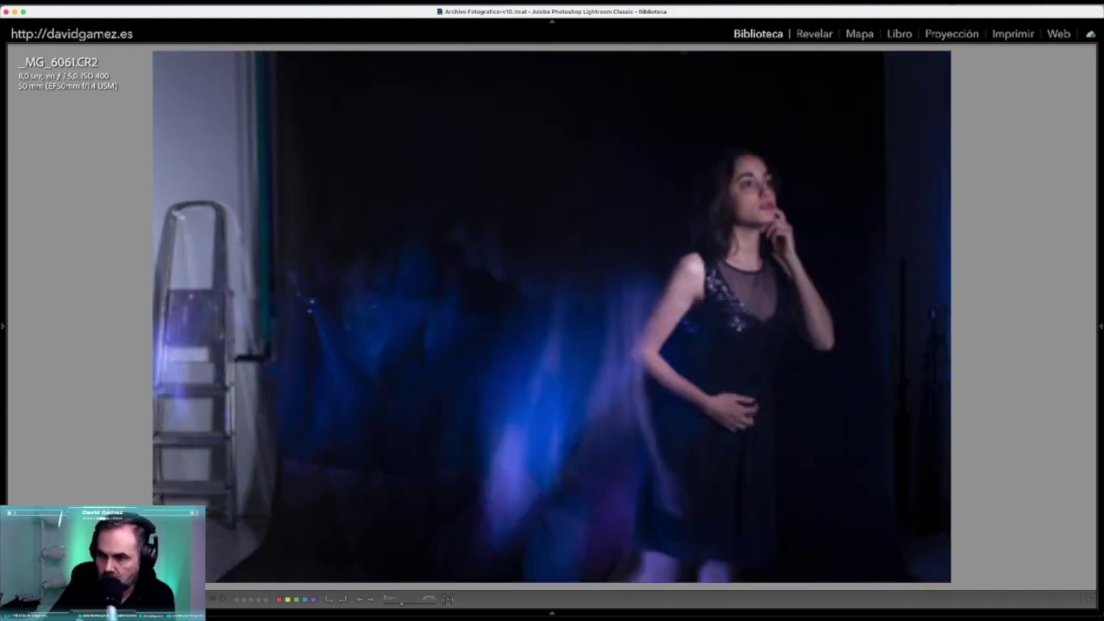
{"action": "key", "text": "Right"}
{"action": "key", "text": "Right"}
{"action": "key", "text": "Right"}
{"action": "key", "text": "Right"}
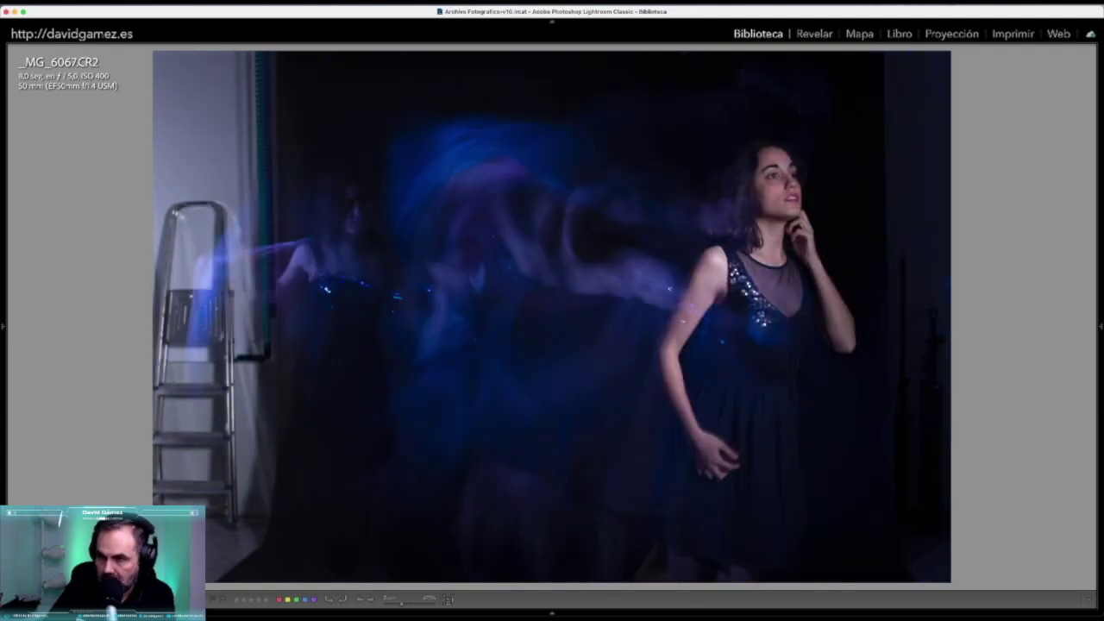
{"action": "key", "text": "Right"}
{"action": "key", "text": "Right"}
{"action": "key", "text": "Right"}
{"action": "key", "text": "Right"}
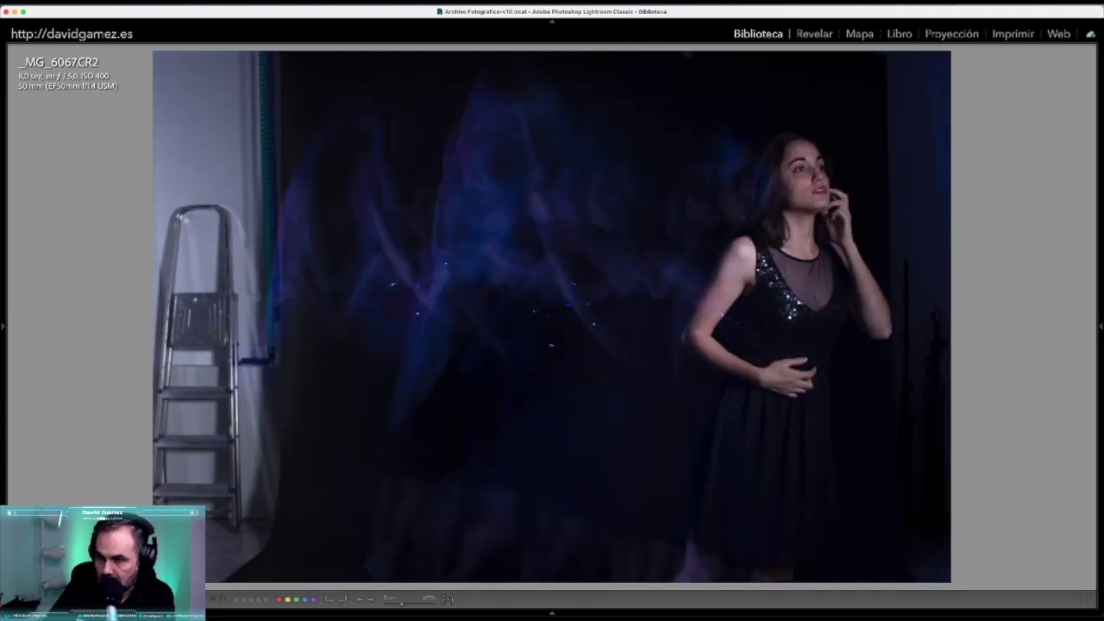
{"action": "key", "text": "Right"}
{"action": "key", "text": "Right"}
{"action": "key", "text": "Right"}
{"action": "key", "text": "Right"}
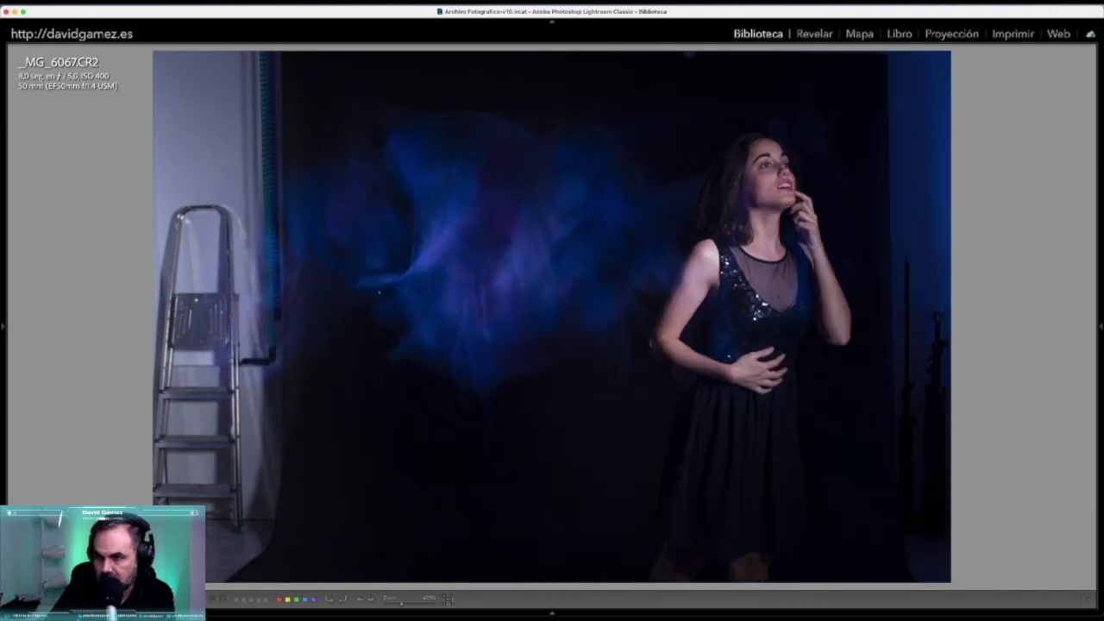
{"action": "key", "text": "Right"}
{"action": "key", "text": "Right"}
{"action": "key", "text": "Right"}
{"action": "key", "text": "Right"}
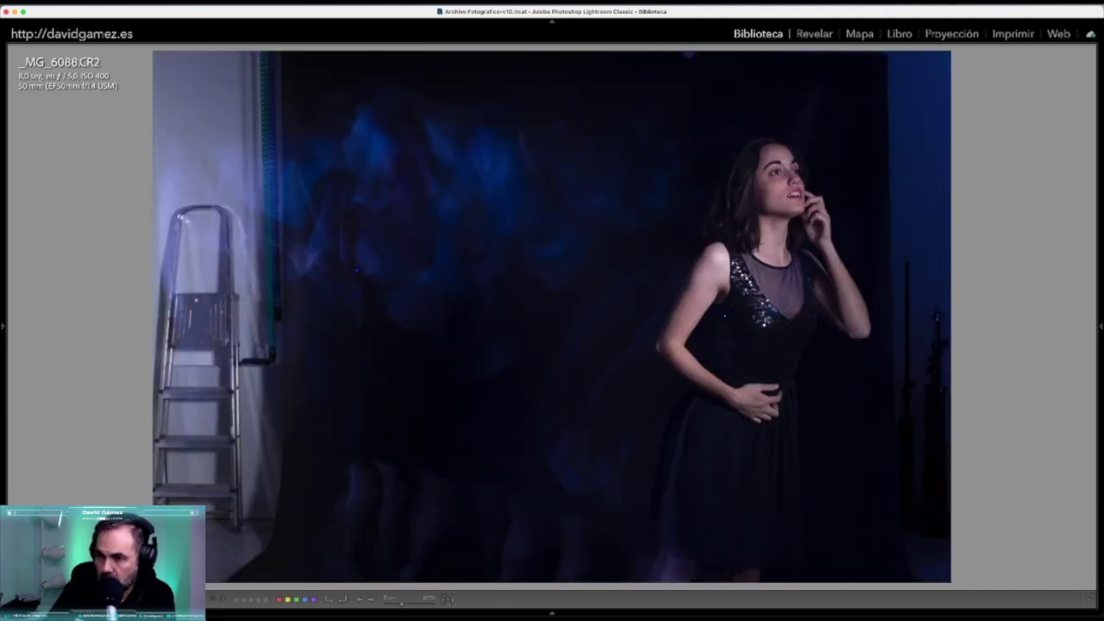
{"action": "key", "text": "Right"}
{"action": "key", "text": "Right"}
{"action": "key", "text": "Right"}
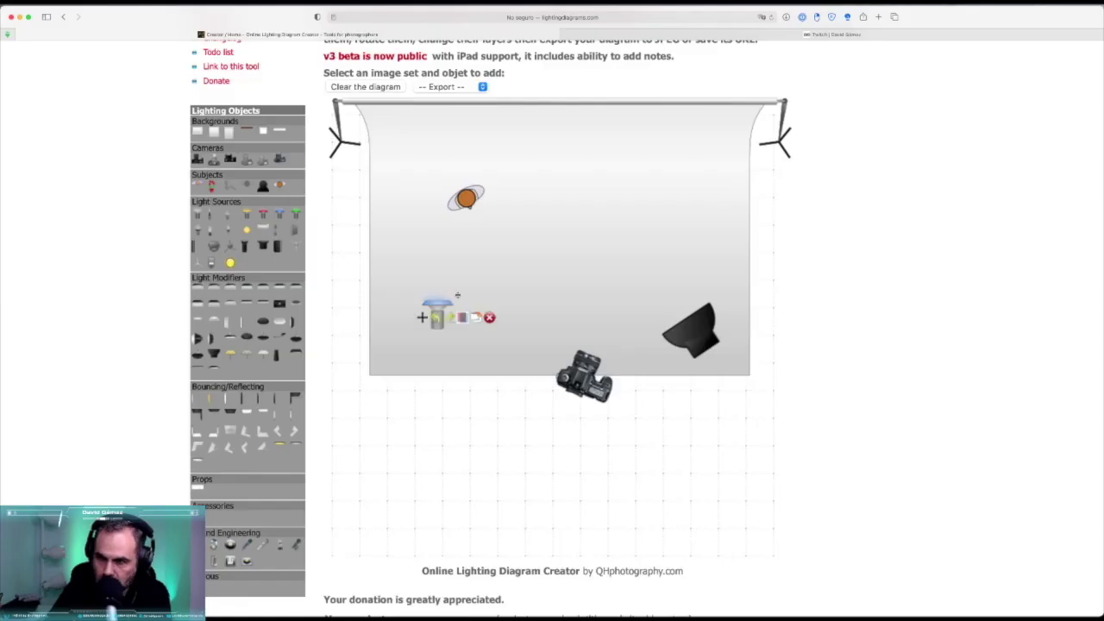
Nudge the subject, then angle the blue light diagonally at the backdrop's left edge
{"action": "left_click", "coordinate": [448, 155]}
{"action": "mouse_move", "coordinate": [464, 195]}
{"action": "left_mouse_down"}
{"action": "mouse_move", "coordinate": [560, 249]}
{"action": "mouse_move", "coordinate": [646, 276]}
{"action": "left_mouse_up"}
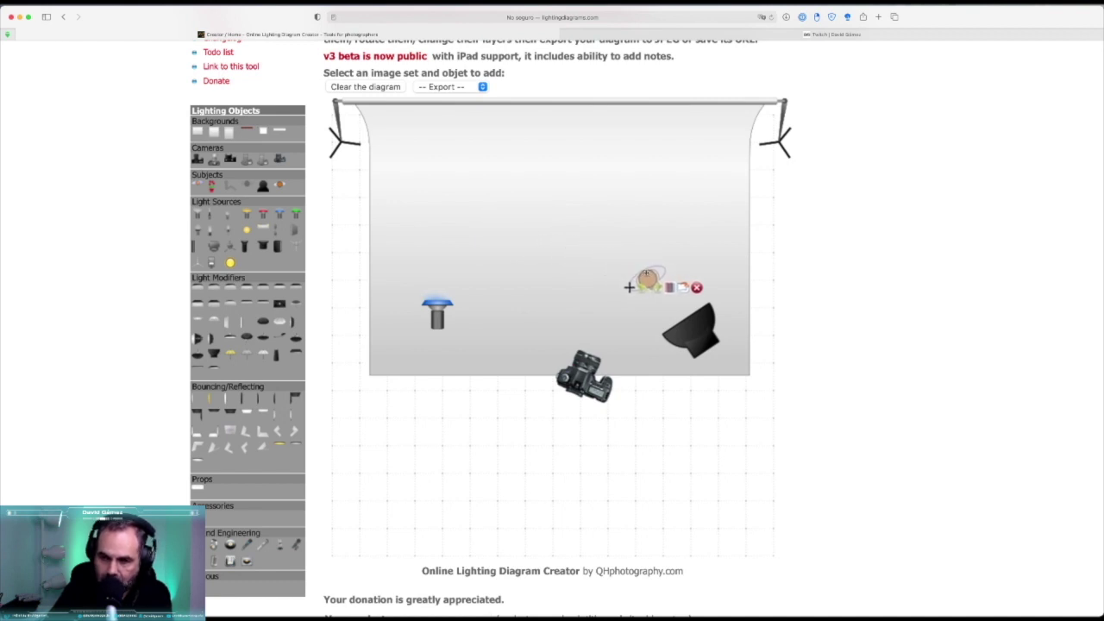
{"action": "left_click", "coordinate": [492, 284]}
{"action": "left_click", "coordinate": [431, 315]}
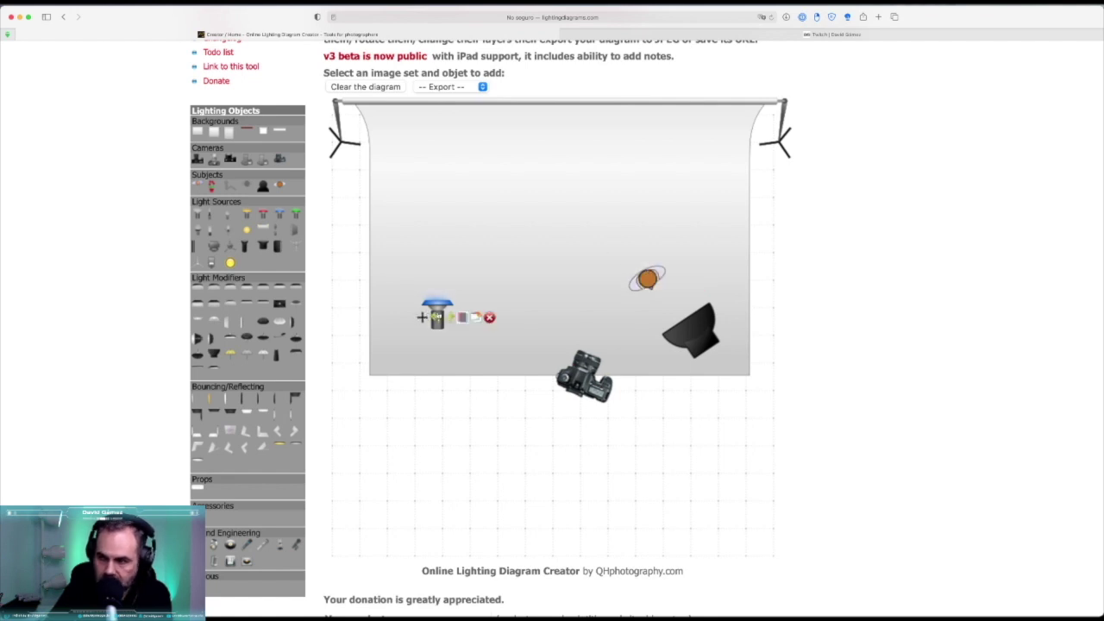
{"action": "left_click_drag", "start_coordinate": [448, 317], "coordinate": [441, 324]}
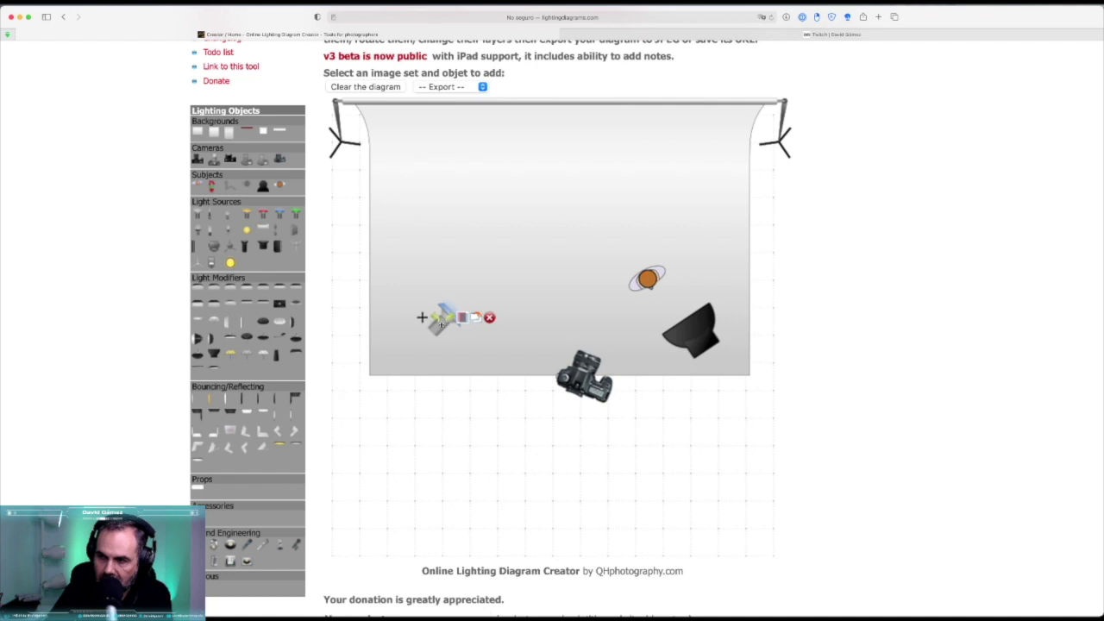
{"action": "left_click_drag", "start_coordinate": [439, 324], "coordinate": [325, 345]}
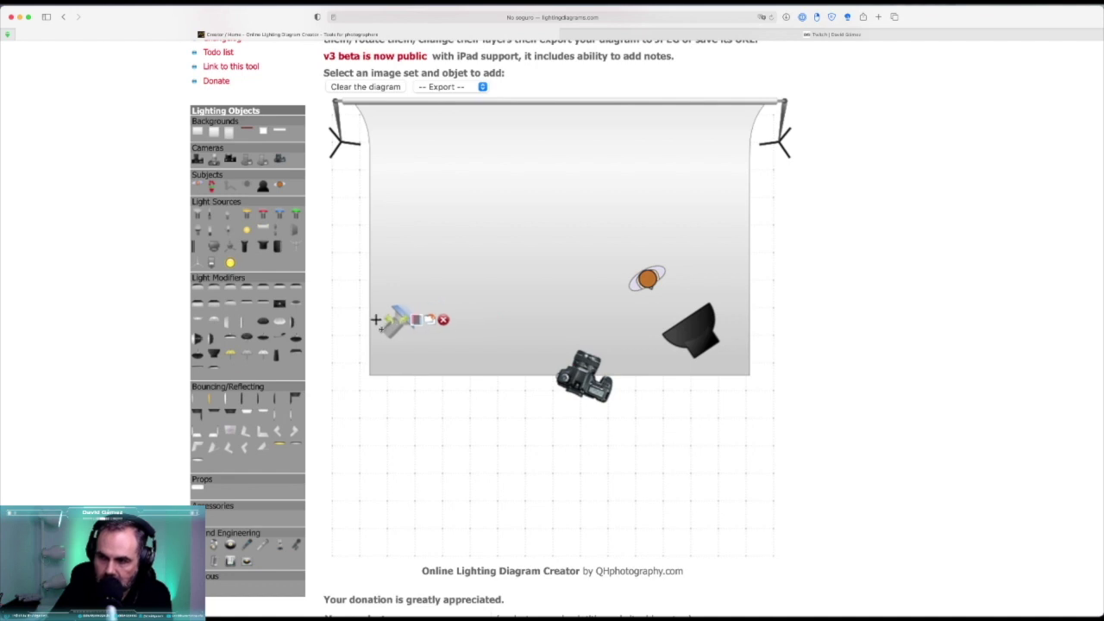
Select the softbox, subject, backdrop and camera in turn to check the diagram layout
{"action": "left_click", "coordinate": [685, 331]}
{"action": "left_click", "coordinate": [643, 281]}
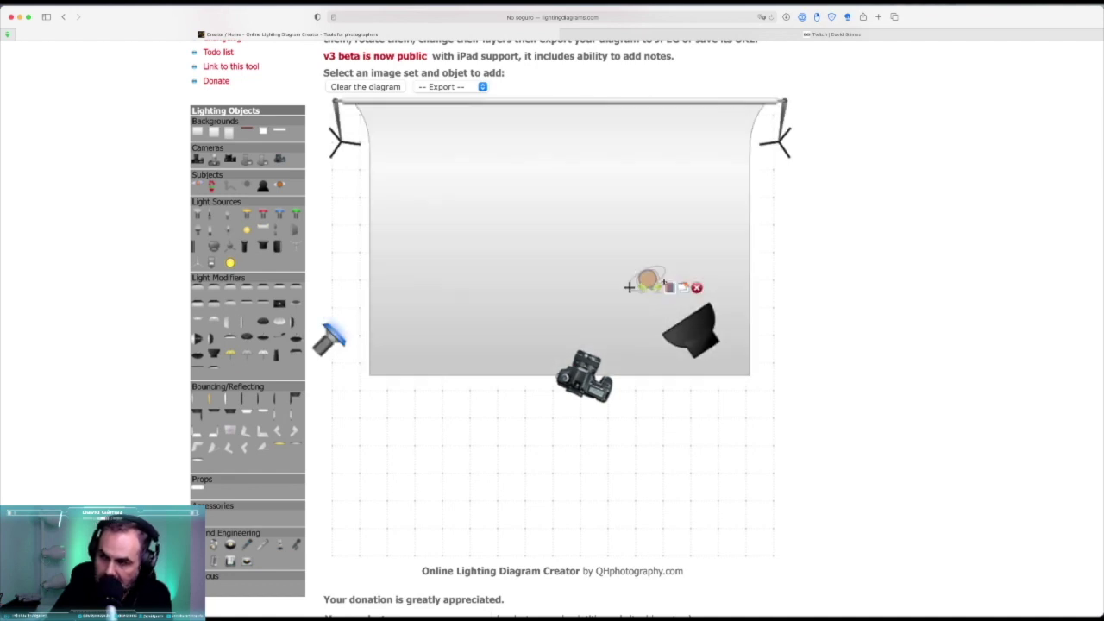
{"action": "left_click", "coordinate": [612, 313]}
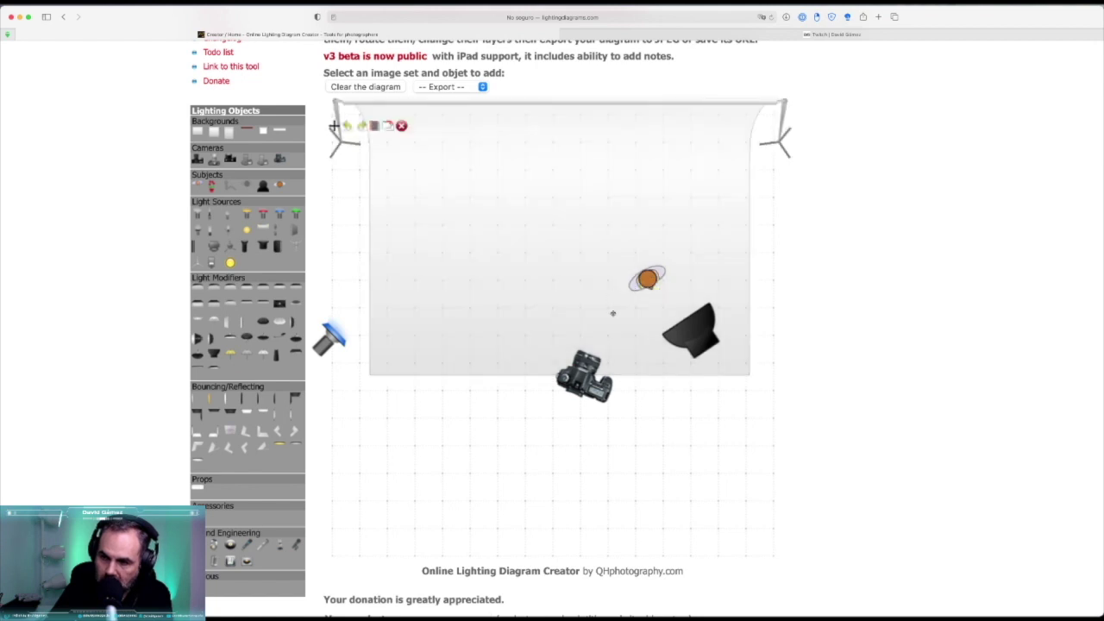
{"action": "left_click", "coordinate": [647, 279]}
{"action": "left_click", "coordinate": [611, 310]}
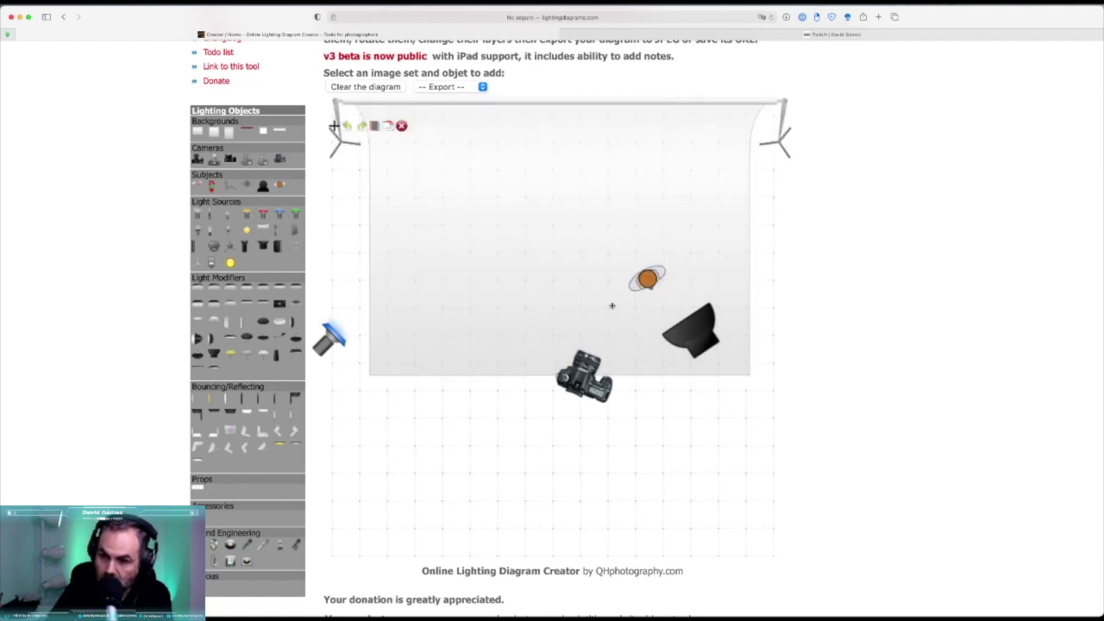
{"action": "left_click", "coordinate": [616, 383]}
{"action": "left_click", "coordinate": [687, 343]}
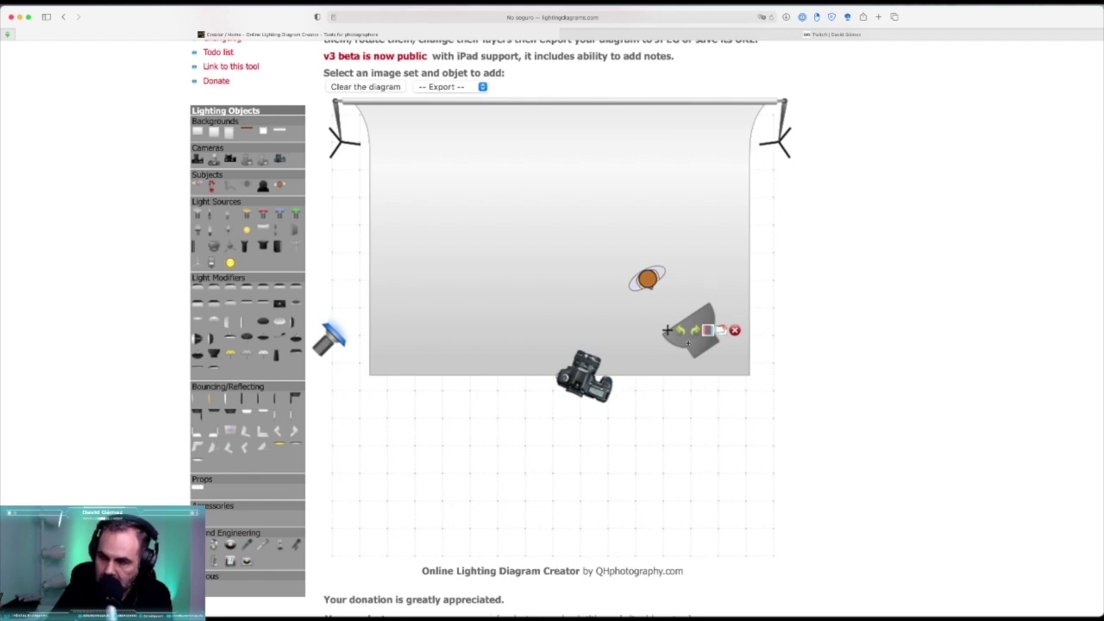
{"action": "left_click", "coordinate": [591, 388]}
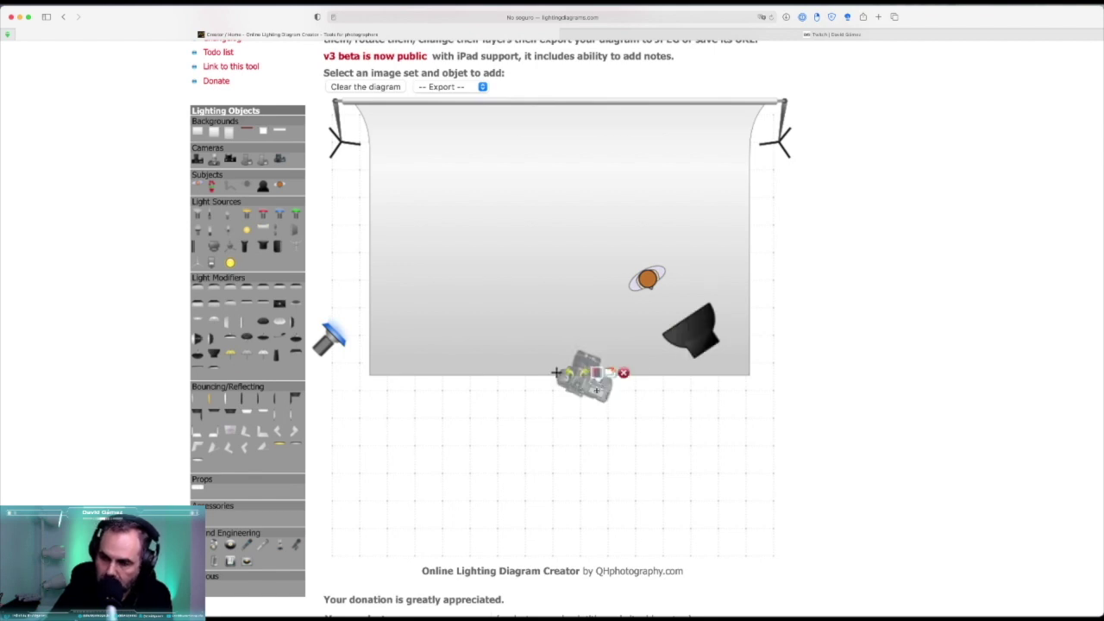
{"action": "left_click", "coordinate": [683, 343]}
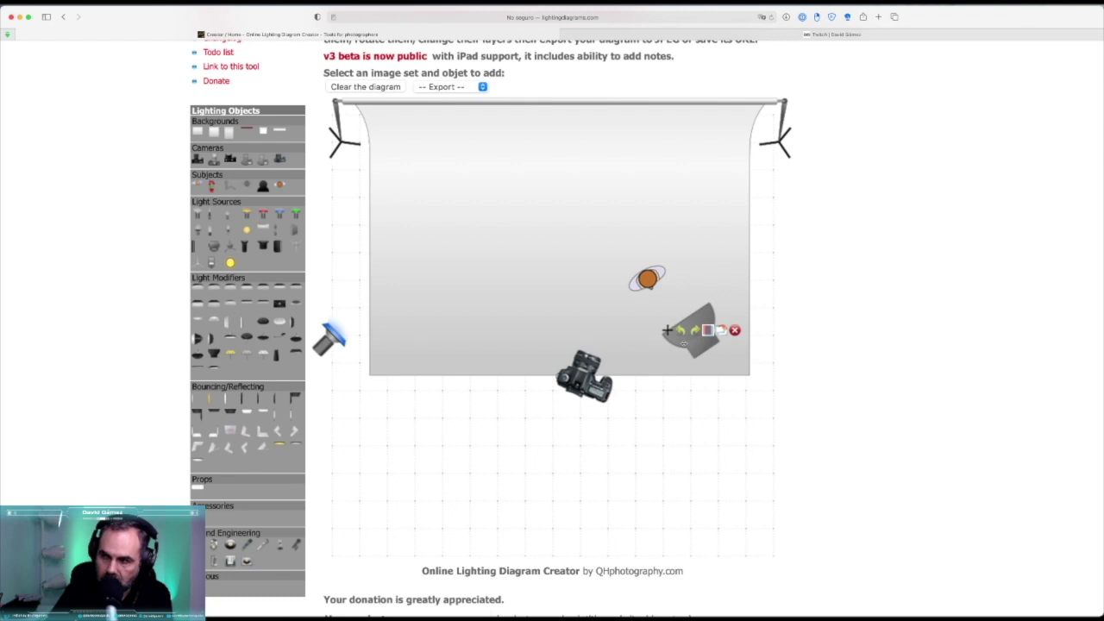
{"action": "left_click", "coordinate": [608, 275]}
{"action": "left_click", "coordinate": [645, 277]}
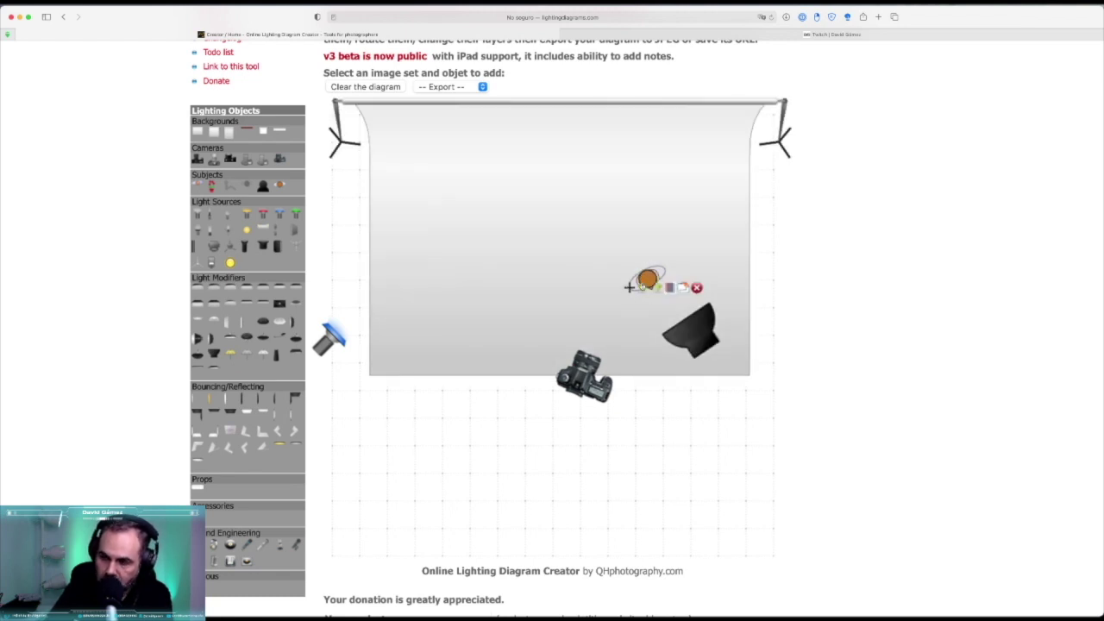
{"action": "left_click", "coordinate": [634, 302]}
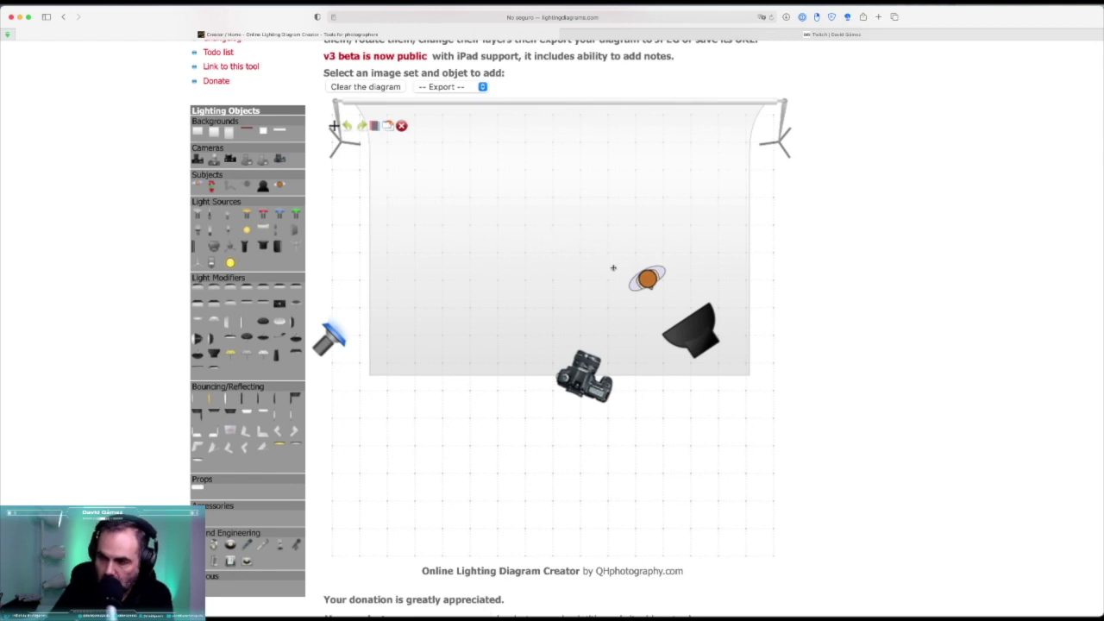
{"action": "left_click", "coordinate": [695, 324]}
{"action": "left_click", "coordinate": [647, 280]}
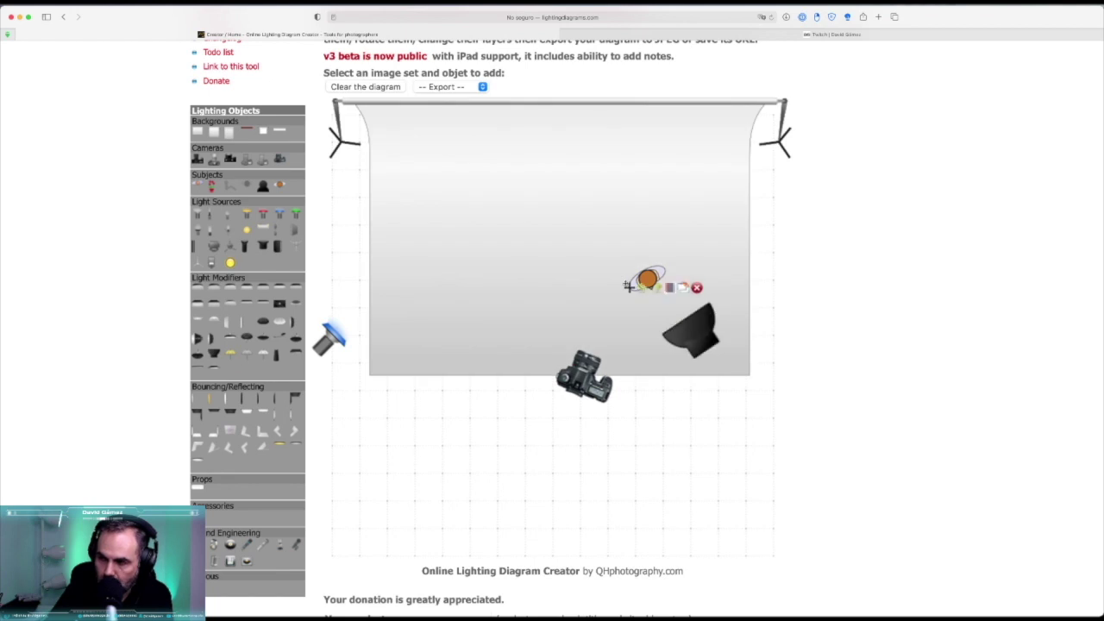
{"action": "left_click", "coordinate": [593, 136]}
{"action": "left_click", "coordinate": [634, 272]}
{"action": "left_click", "coordinate": [626, 271]}
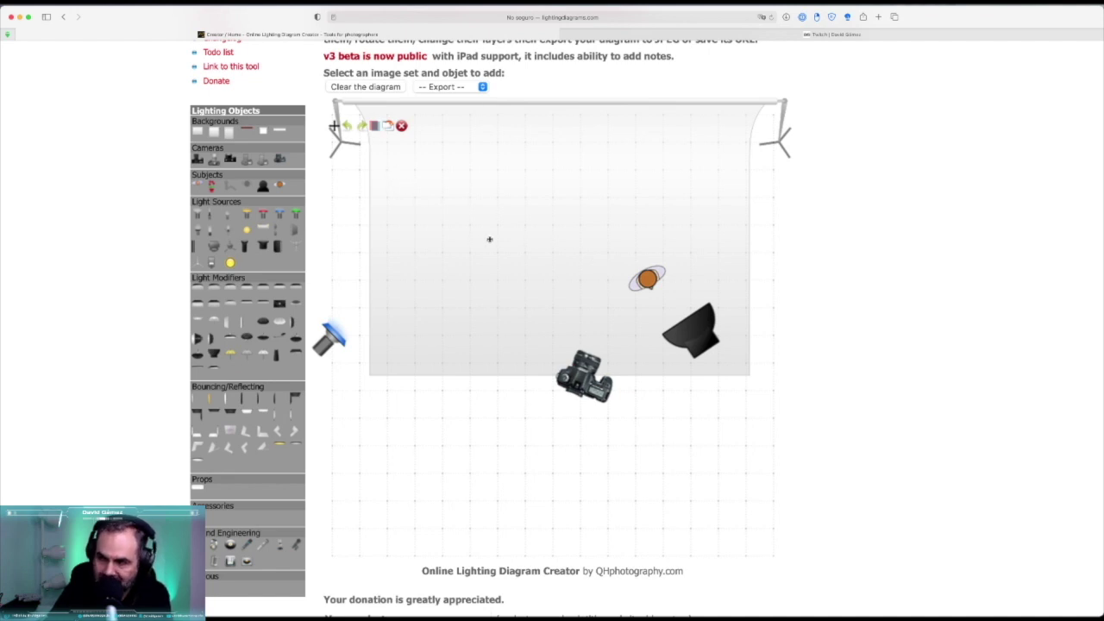
{"action": "left_click", "coordinate": [614, 269]}
{"action": "left_click", "coordinate": [700, 329]}
{"action": "left_click", "coordinate": [567, 271]}
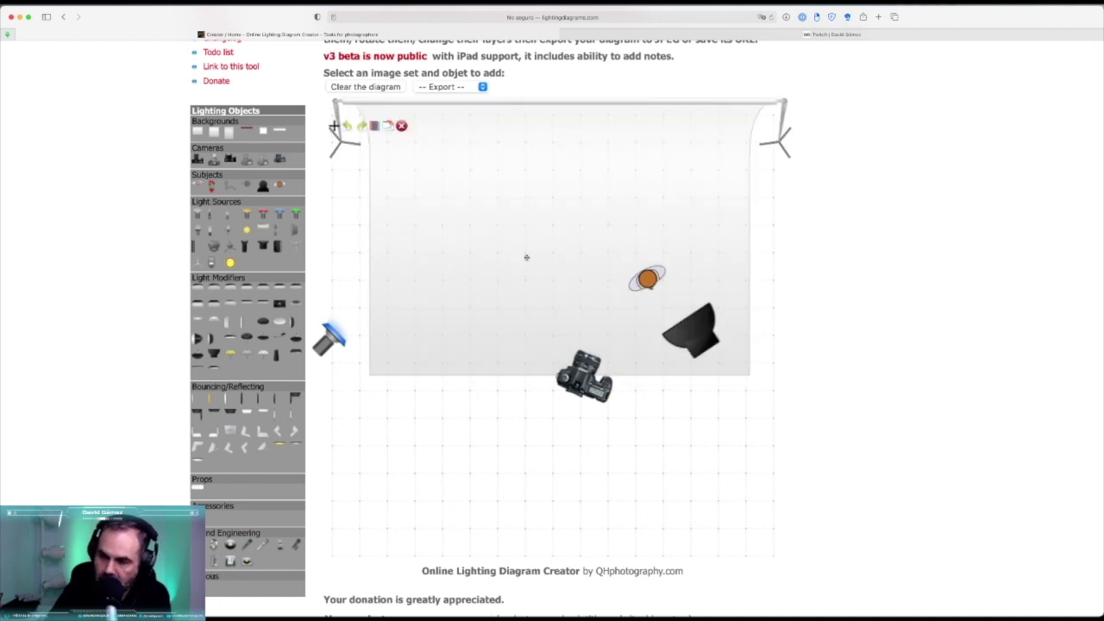
{"action": "left_click", "coordinate": [682, 326]}
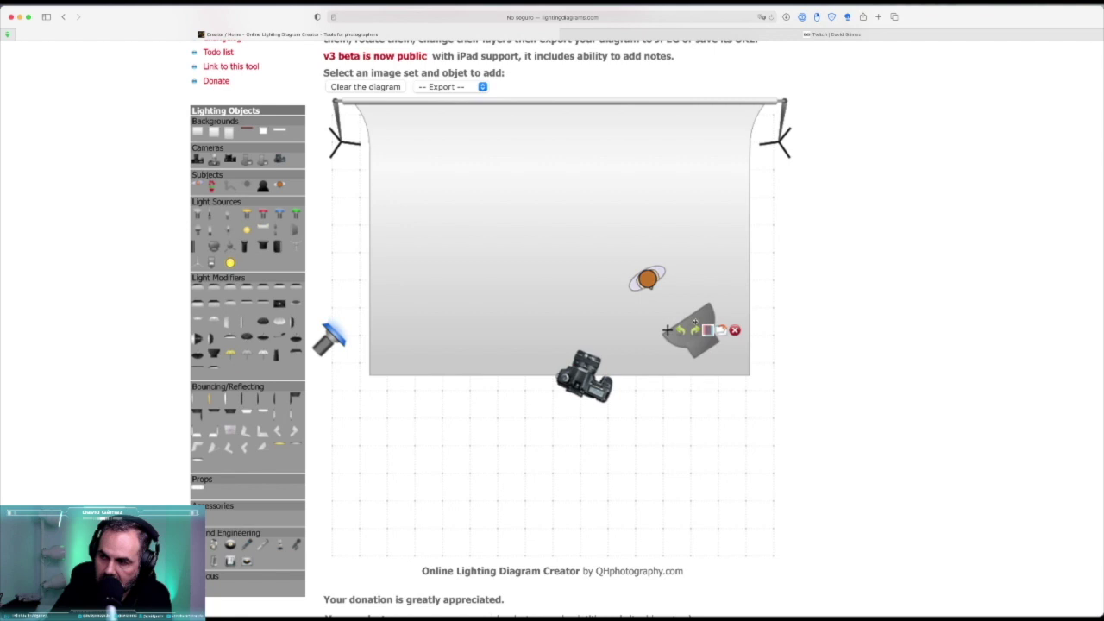
{"action": "left_click", "coordinate": [648, 277]}
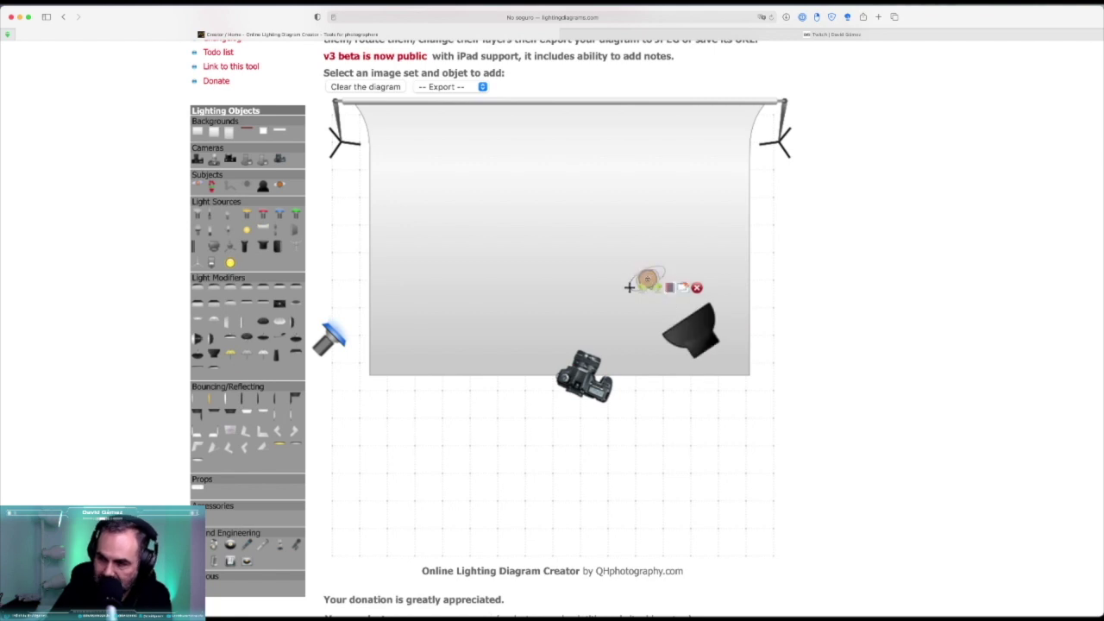
{"action": "left_click", "coordinate": [400, 194]}
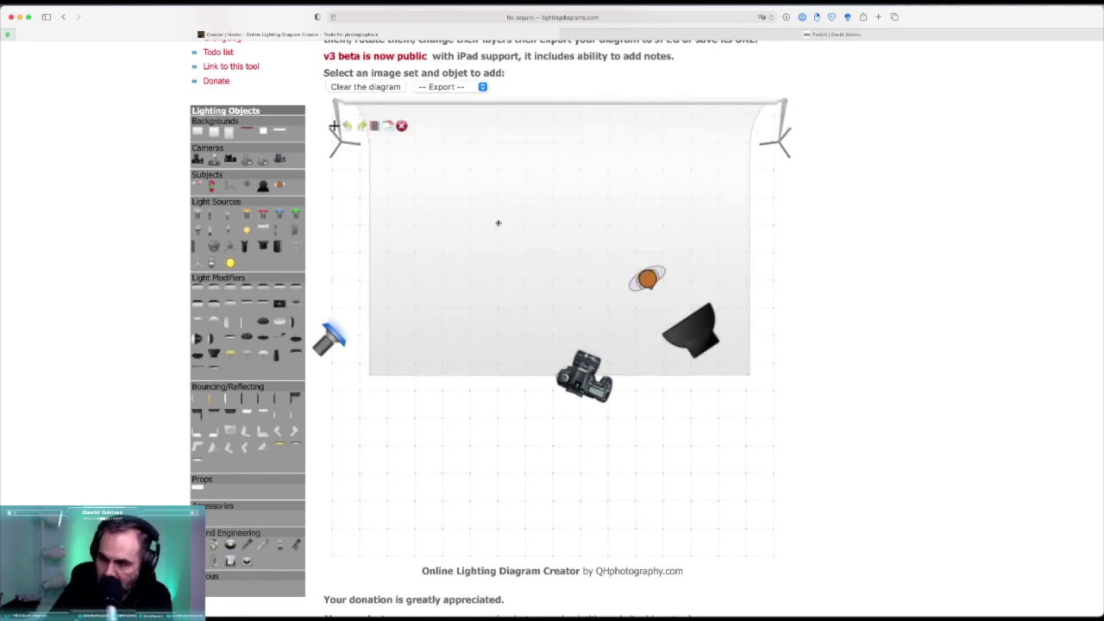
{"action": "left_click", "coordinate": [648, 279]}
{"action": "left_click", "coordinate": [371, 207]}
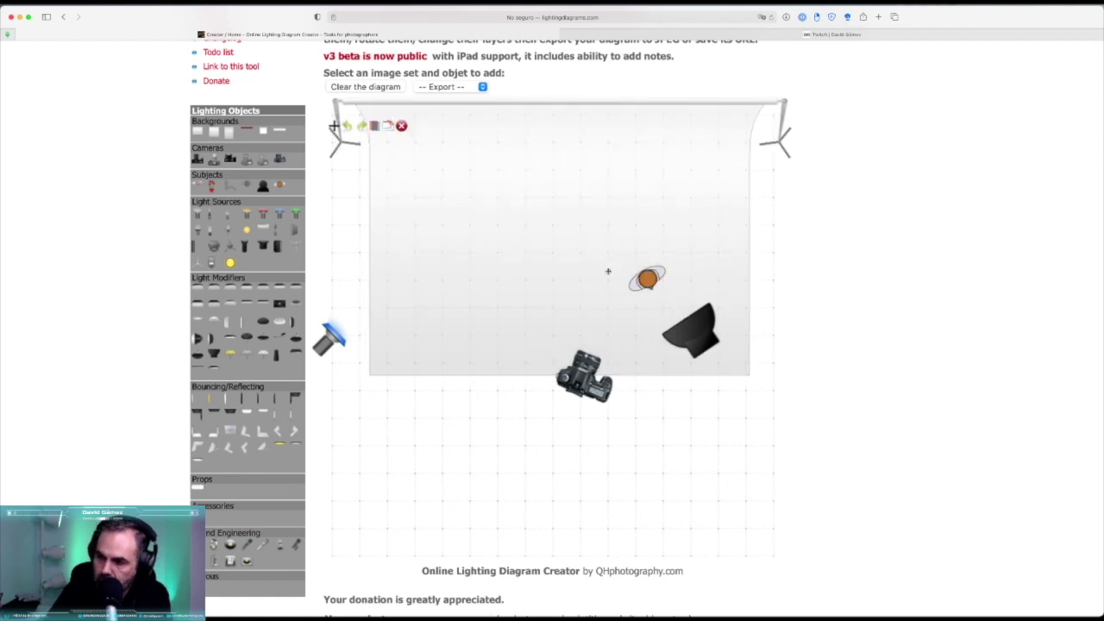
{"action": "left_click", "coordinate": [587, 372]}
{"action": "left_click", "coordinate": [535, 279]}
{"action": "scroll", "coordinate": [535, 279], "scroll_direction": "up", "scroll_amount": 1}
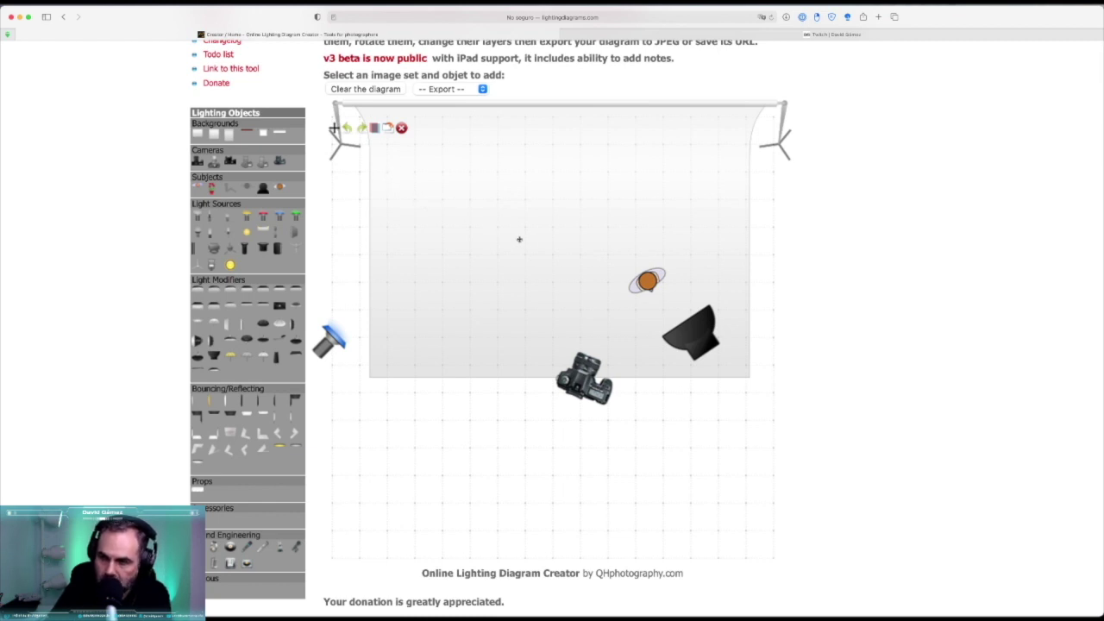
{"action": "left_click", "coordinate": [690, 332]}
{"action": "left_click", "coordinate": [648, 285]}
{"action": "left_click", "coordinate": [578, 385]}
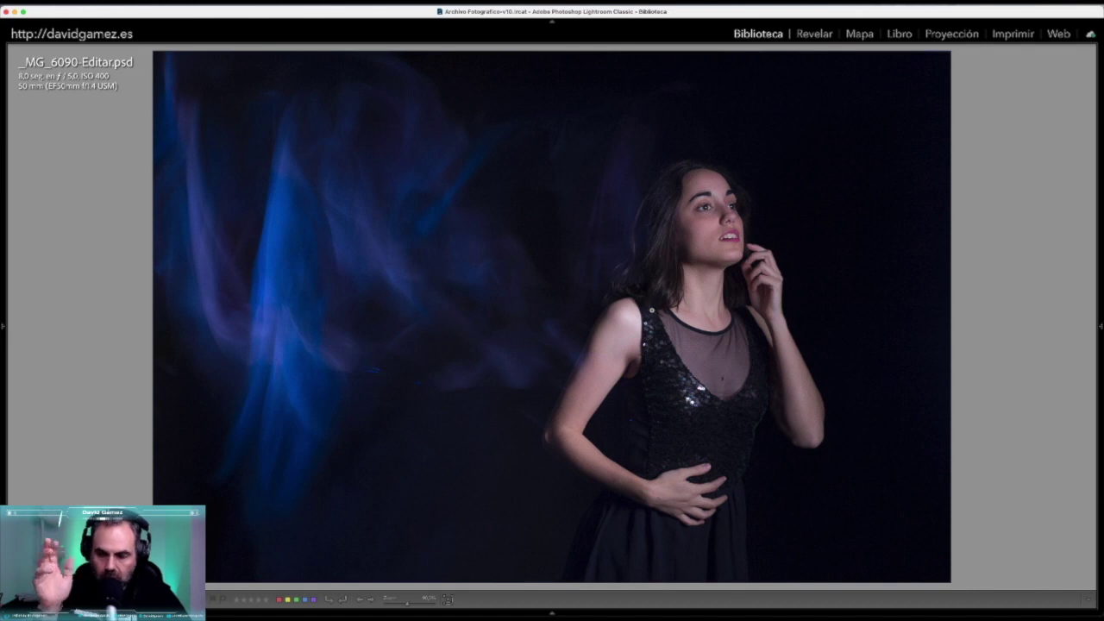
Compare with the original _MG_6090.CR2, then zoom into _MG_6092.CR2 to check the face
{"action": "key", "text": "Left"}
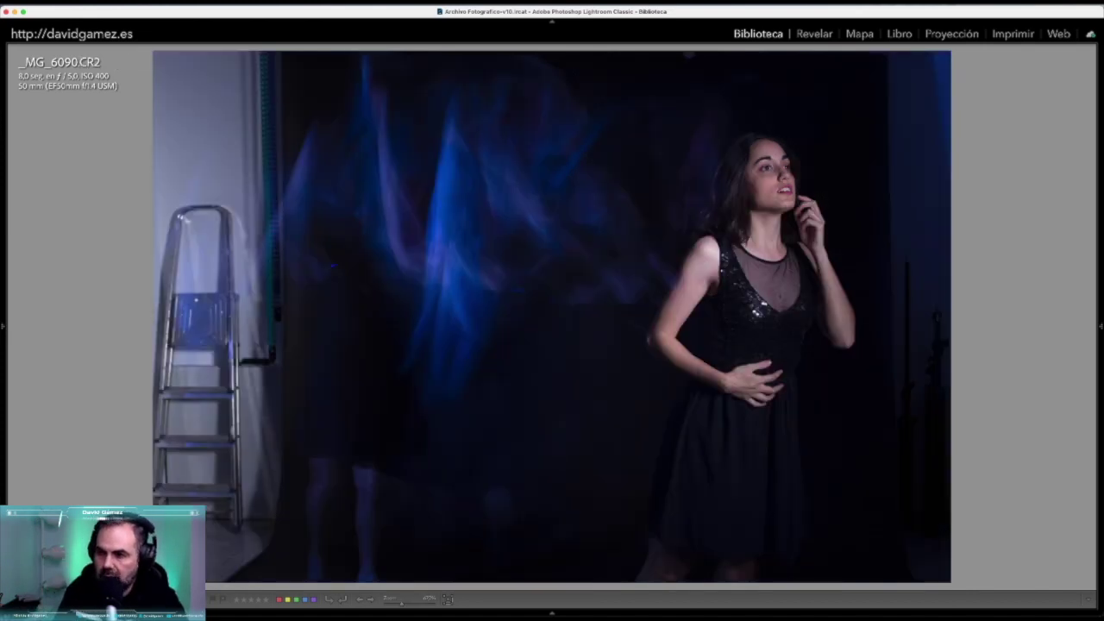
{"action": "key", "text": "Right"}
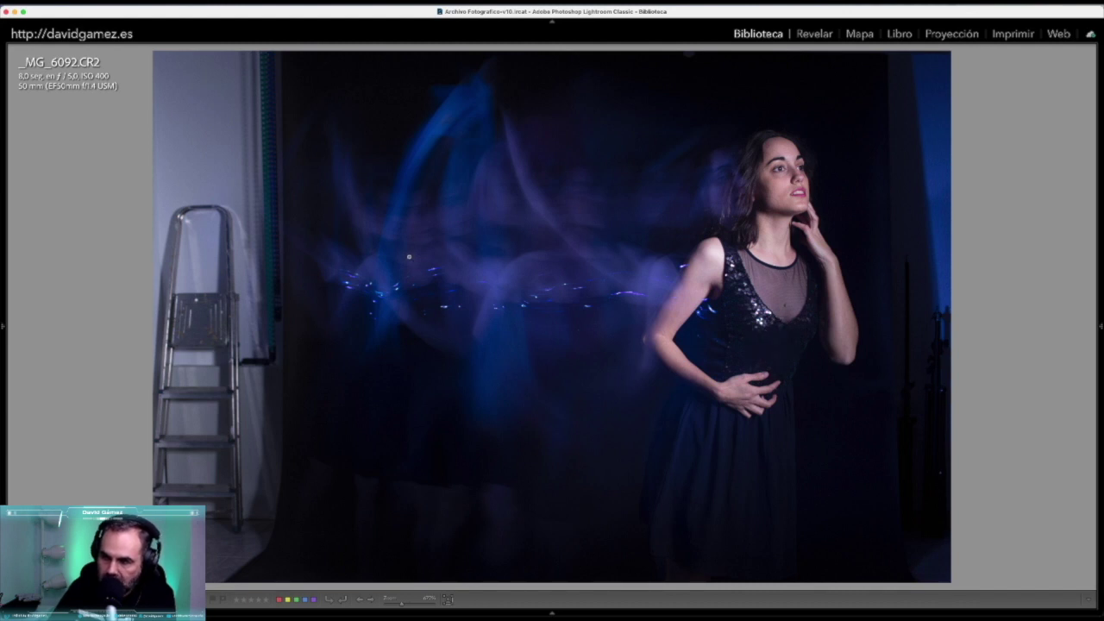
{"action": "left_click", "coordinate": [418, 225]}
{"action": "mouse_move", "coordinate": [416, 227]}
{"action": "left_mouse_down"}
{"action": "mouse_move", "coordinate": [308, 308]}
{"action": "mouse_move", "coordinate": [552, 301]}
{"action": "mouse_move", "coordinate": [221, 357]}
{"action": "mouse_move", "coordinate": [460, 322]}
{"action": "mouse_move", "coordinate": [558, 322]}
{"action": "mouse_move", "coordinate": [645, 242]}
{"action": "left_mouse_up"}
{"action": "left_click", "coordinate": [733, 218]}
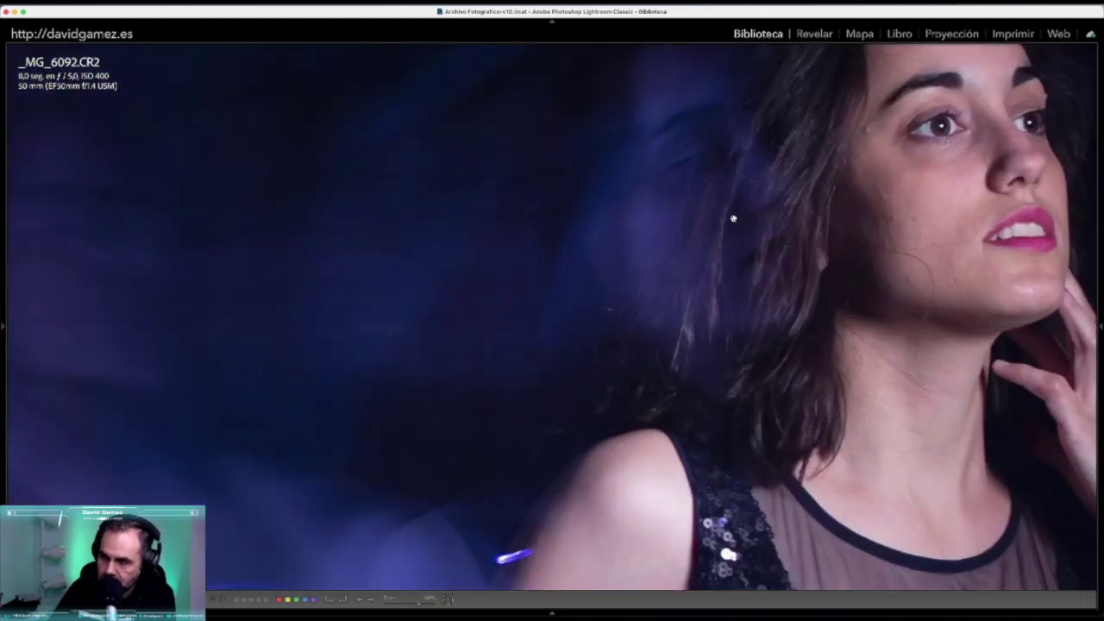
{"action": "left_click", "coordinate": [733, 218]}
Check _MG_6093.CR2's light trails, then open the purple light-painting shot from the grid
{"action": "key", "text": "Right"}
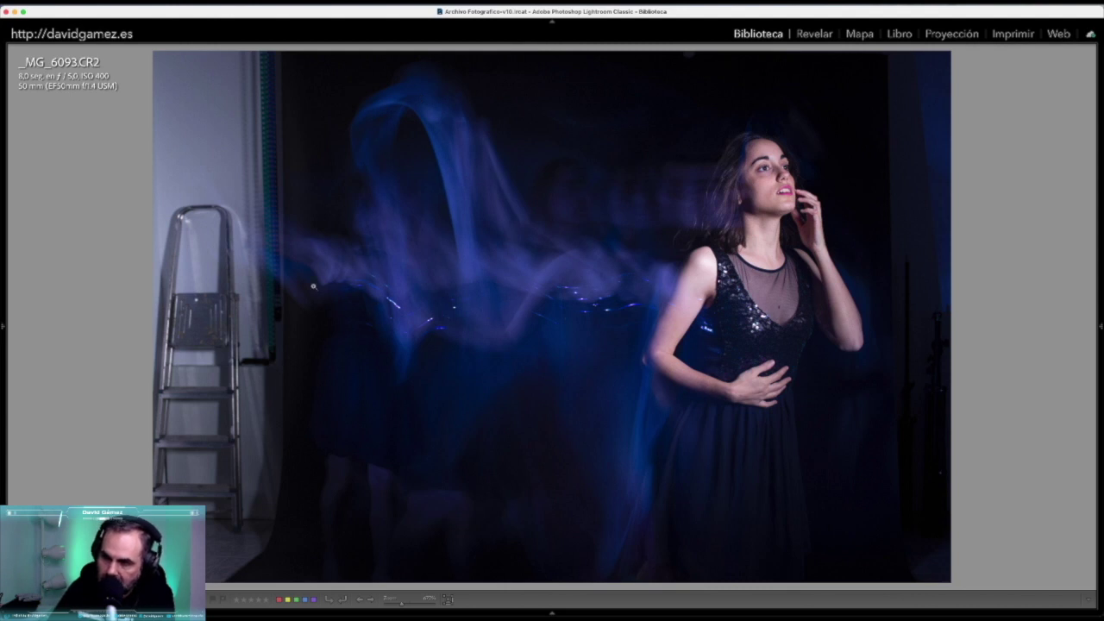
{"action": "left_click", "coordinate": [616, 279]}
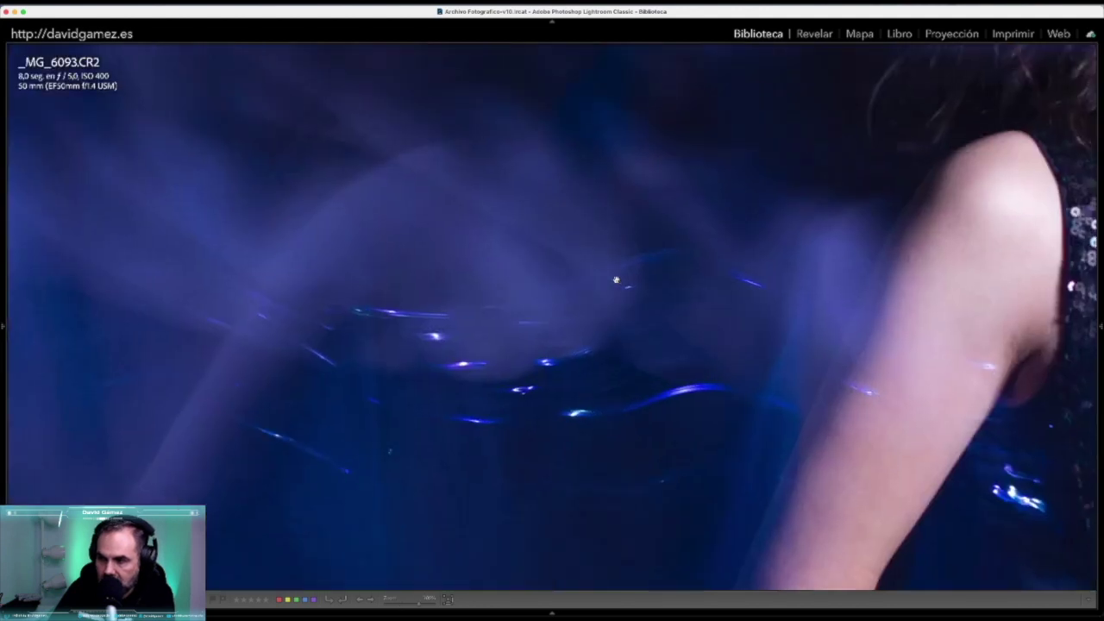
{"action": "key", "text": "g"}
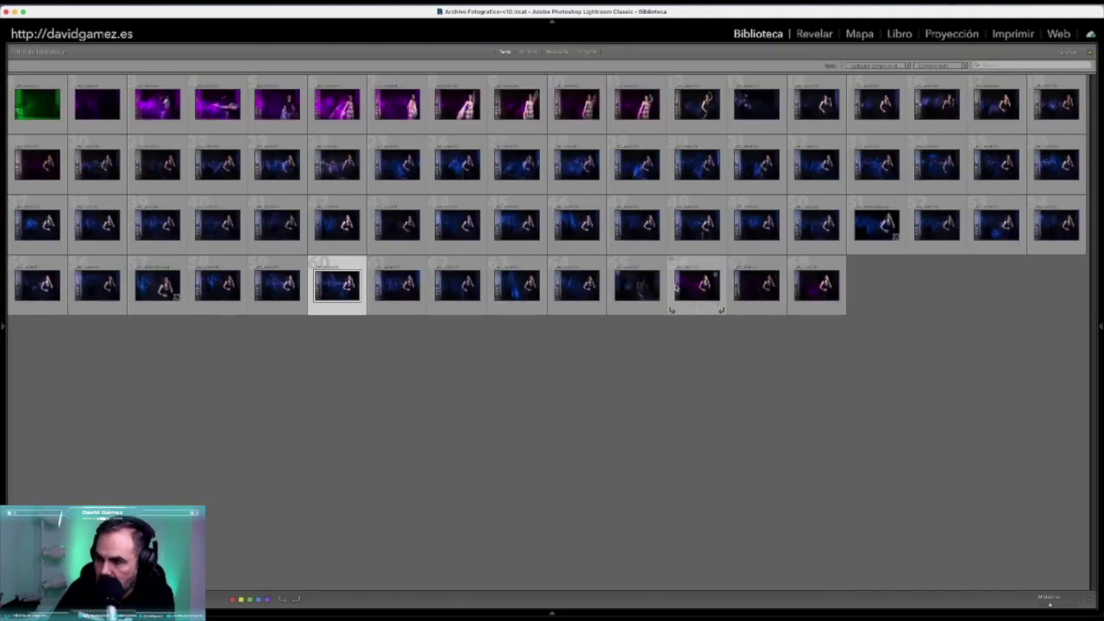
{"action": "double_click", "coordinate": [714, 288]}
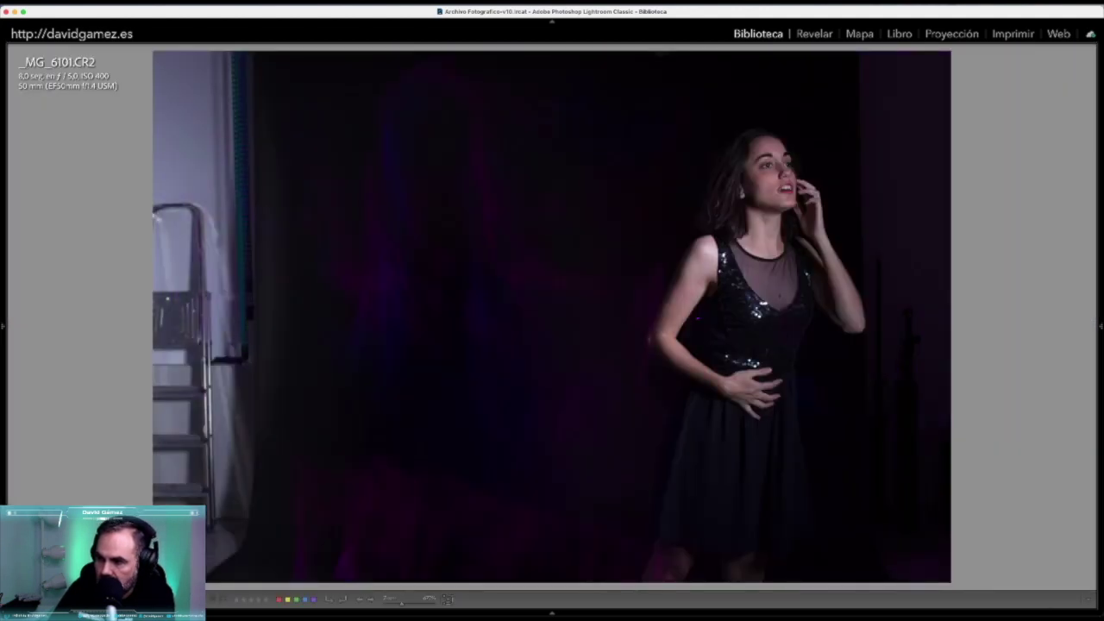
Step back through the shoot to _MG_6096.CR2, check it at 1:1, and show the left panel
{"action": "key", "text": "Left"}
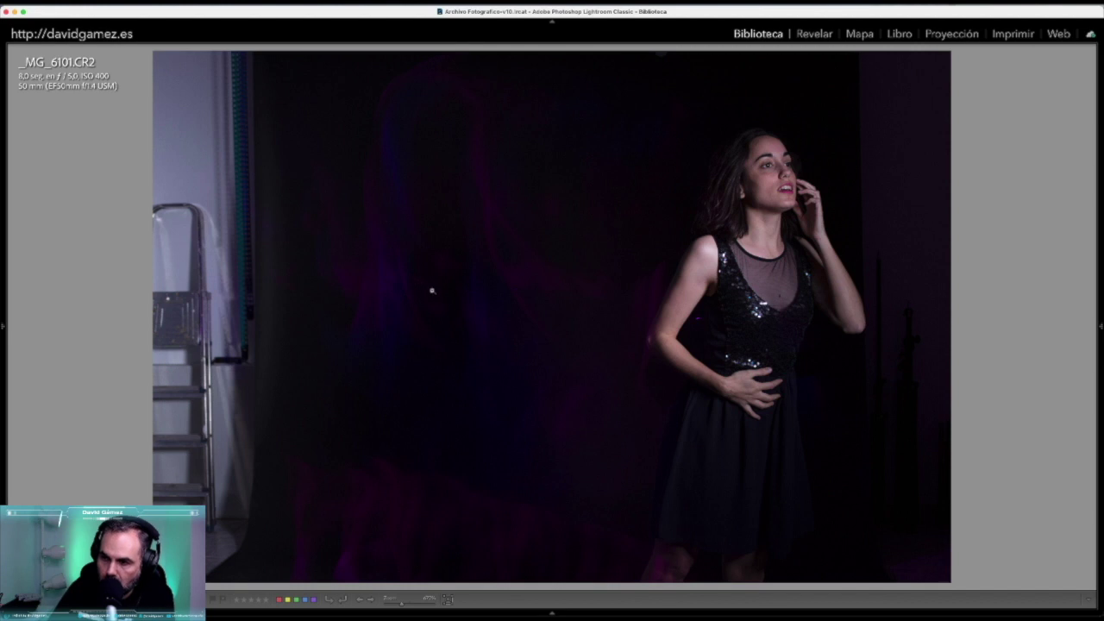
{"action": "key", "text": "Left"}
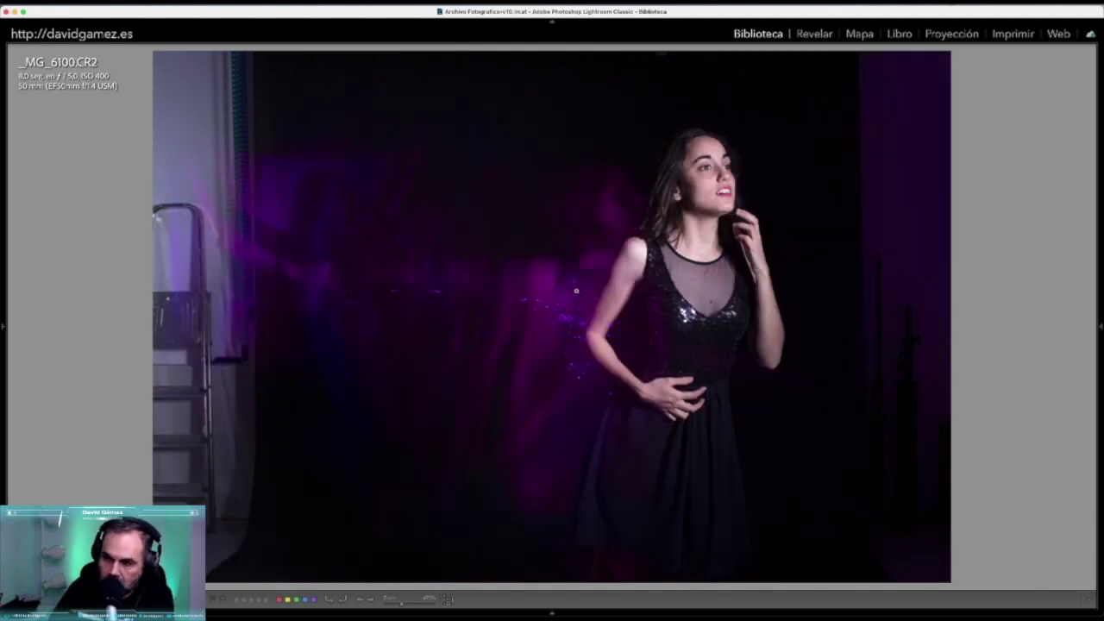
{"action": "key", "text": "Left"}
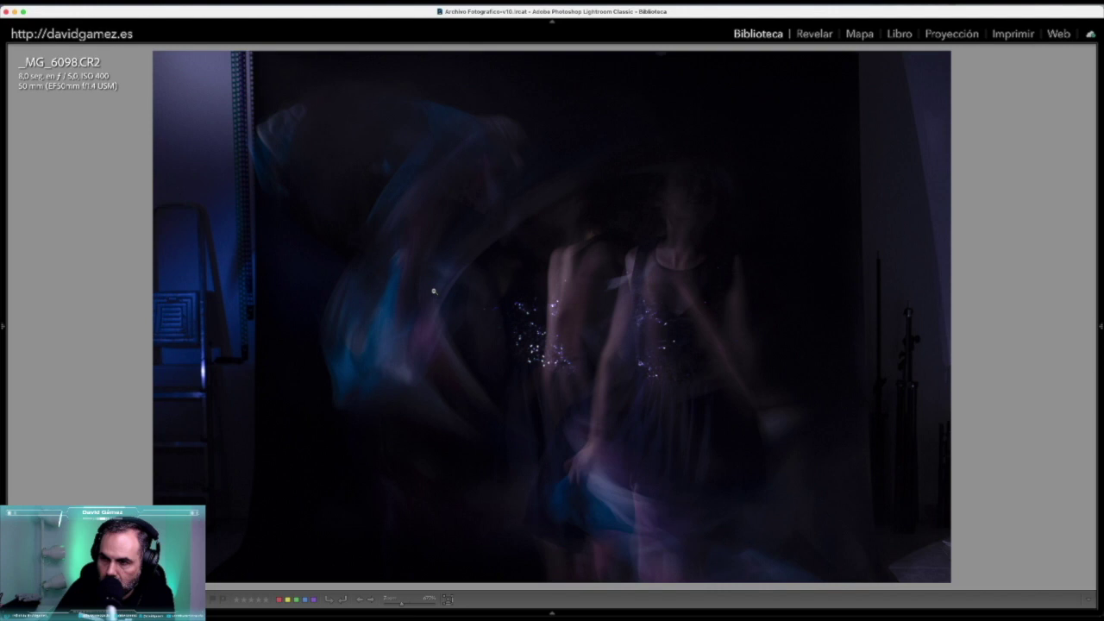
{"action": "key", "text": "Left"}
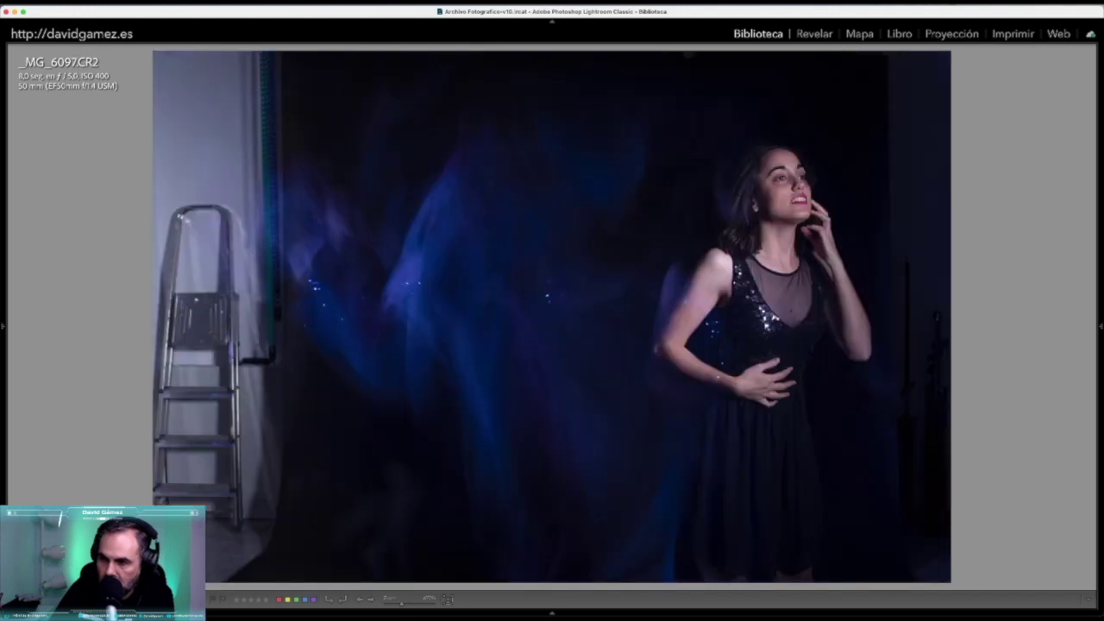
{"action": "key", "text": "Left"}
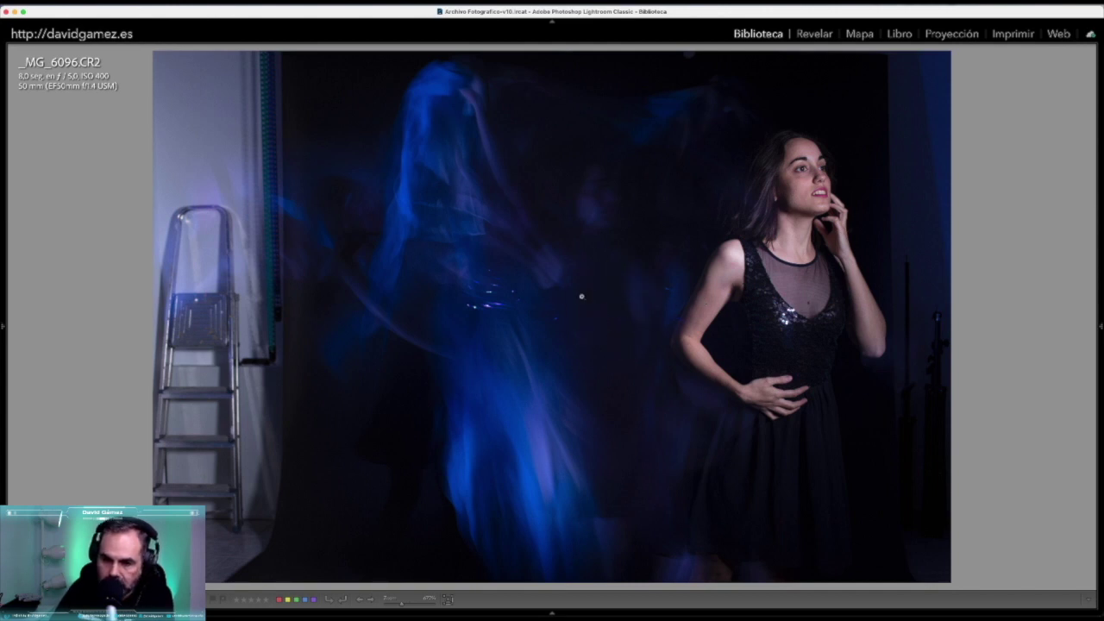
{"action": "left_click", "coordinate": [649, 261]}
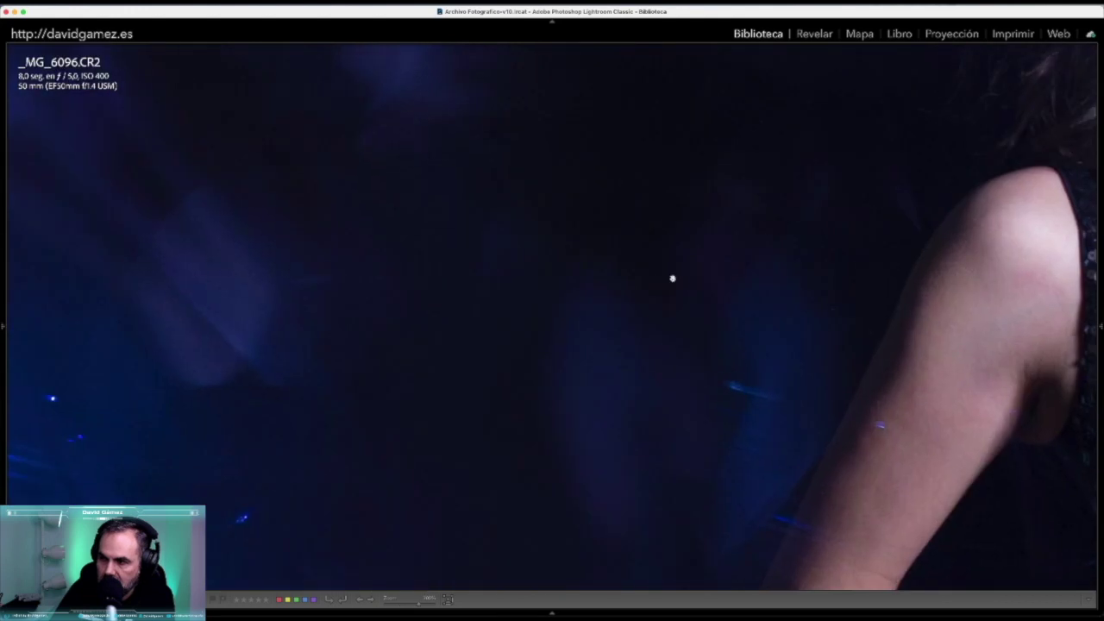
{"action": "left_click", "coordinate": [669, 282]}
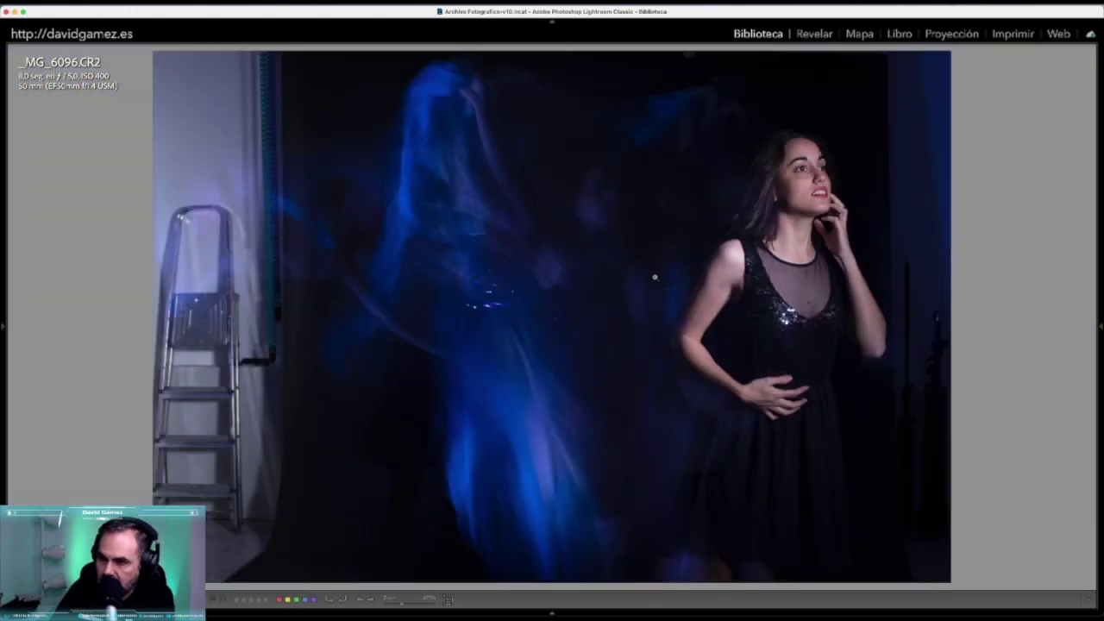
{"action": "left_click", "coordinate": [5, 312]}
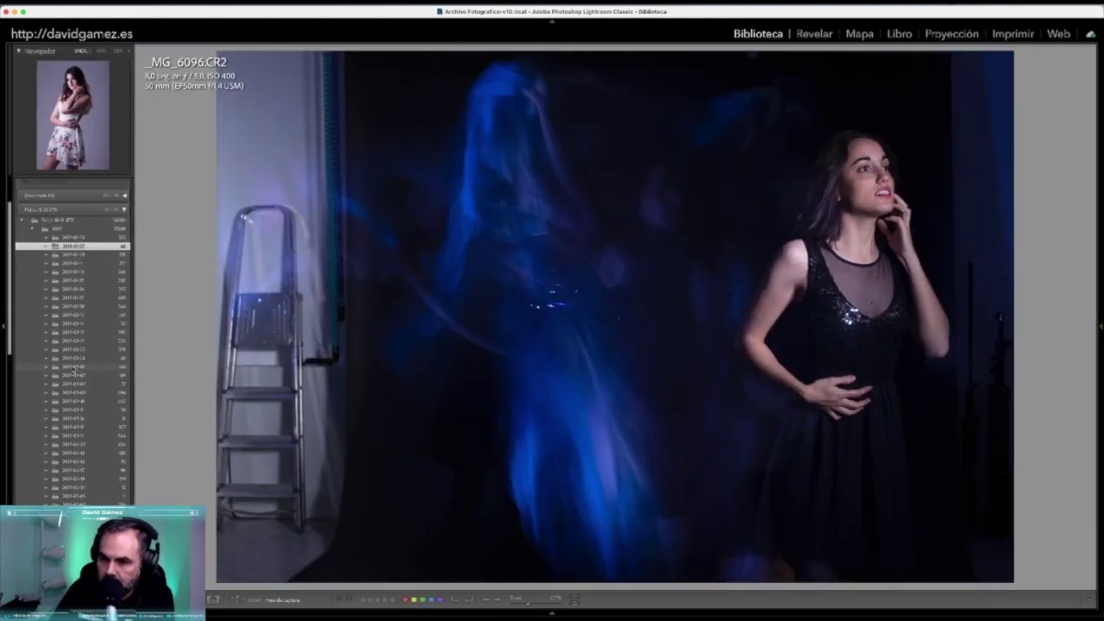
Show the Estudio portrait collection in Grid view
{"action": "scroll", "coordinate": [74, 366], "scroll_direction": "down", "scroll_amount": 5}
{"action": "scroll", "coordinate": [75, 380], "scroll_direction": "down", "scroll_amount": 5}
{"action": "scroll", "coordinate": [76, 414], "scroll_direction": "down", "scroll_amount": 3}
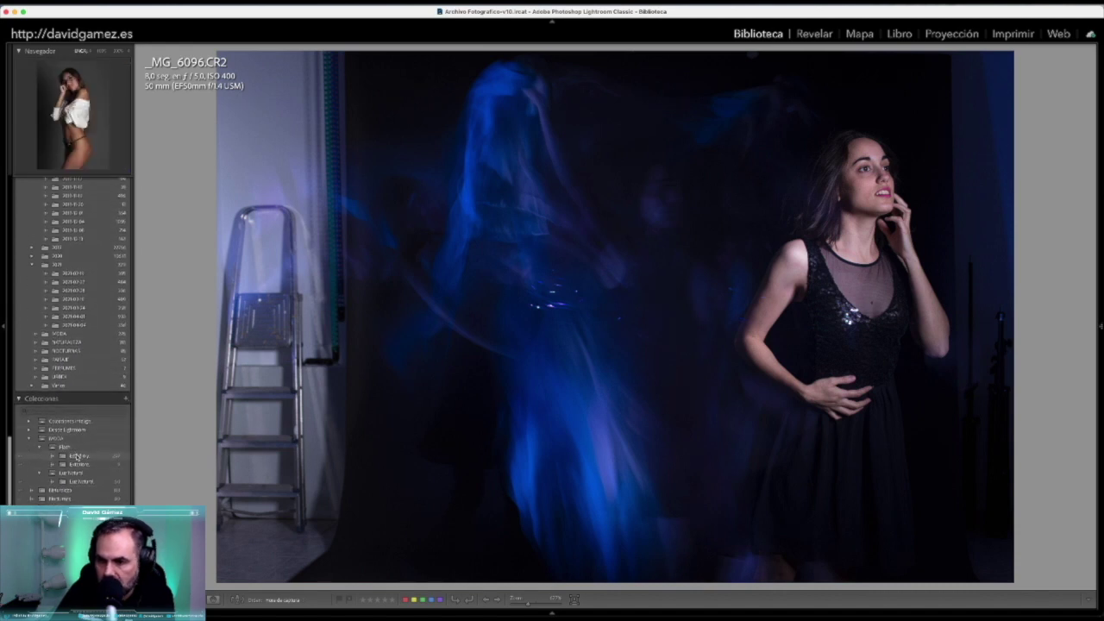
{"action": "left_click", "coordinate": [78, 455]}
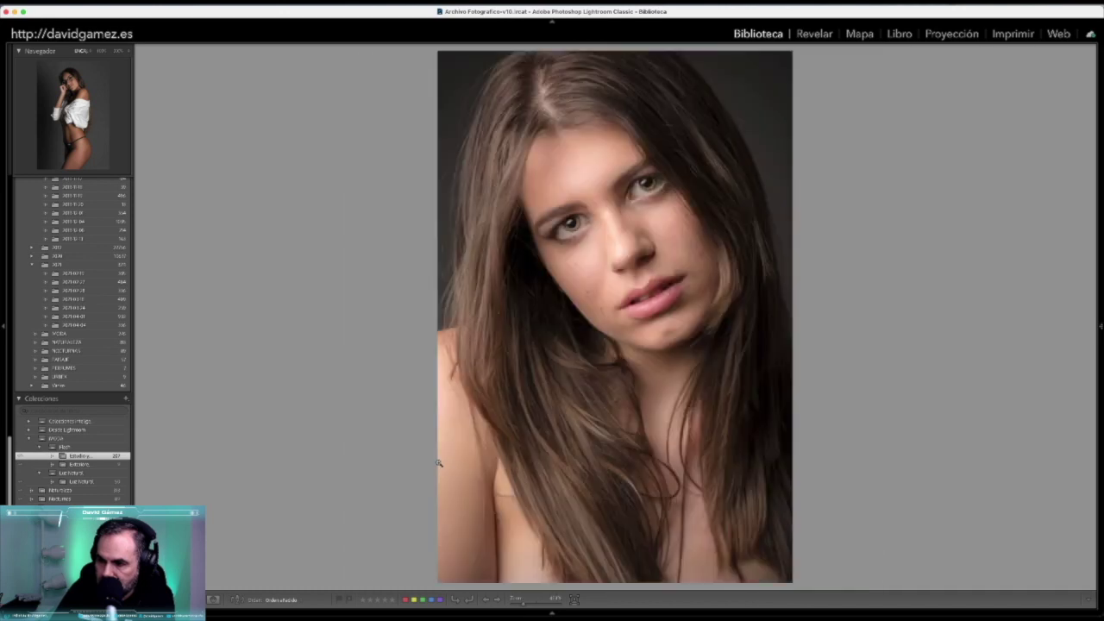
{"action": "key", "text": "g"}
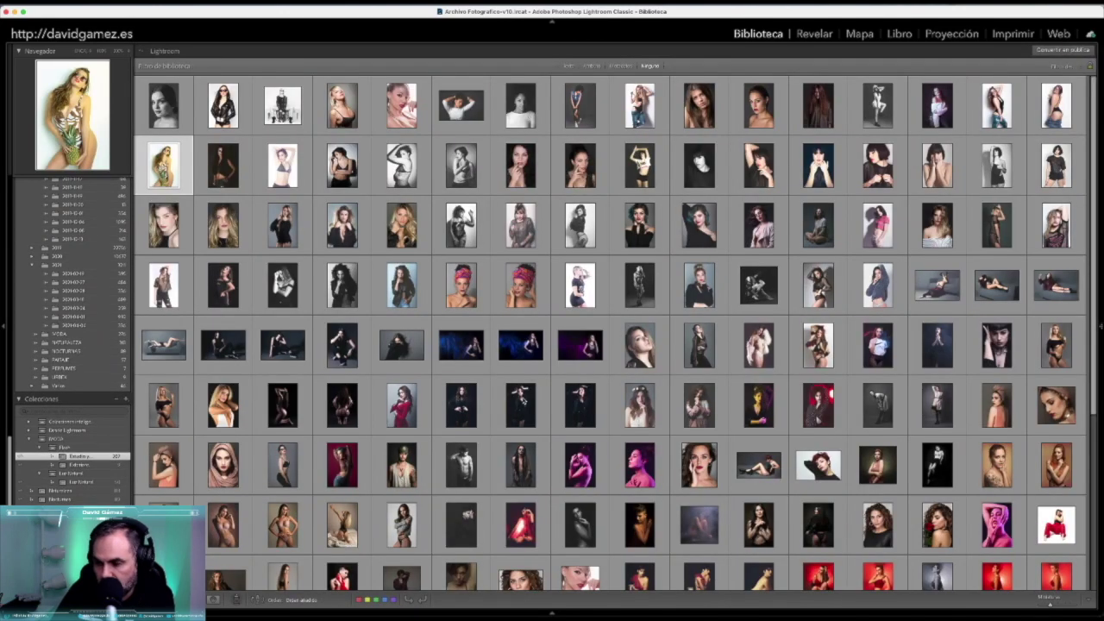
Browse the Estudio grid, then show all photos in the top photo-drive folder
{"action": "scroll", "coordinate": [524, 399], "scroll_direction": "down", "scroll_amount": 5}
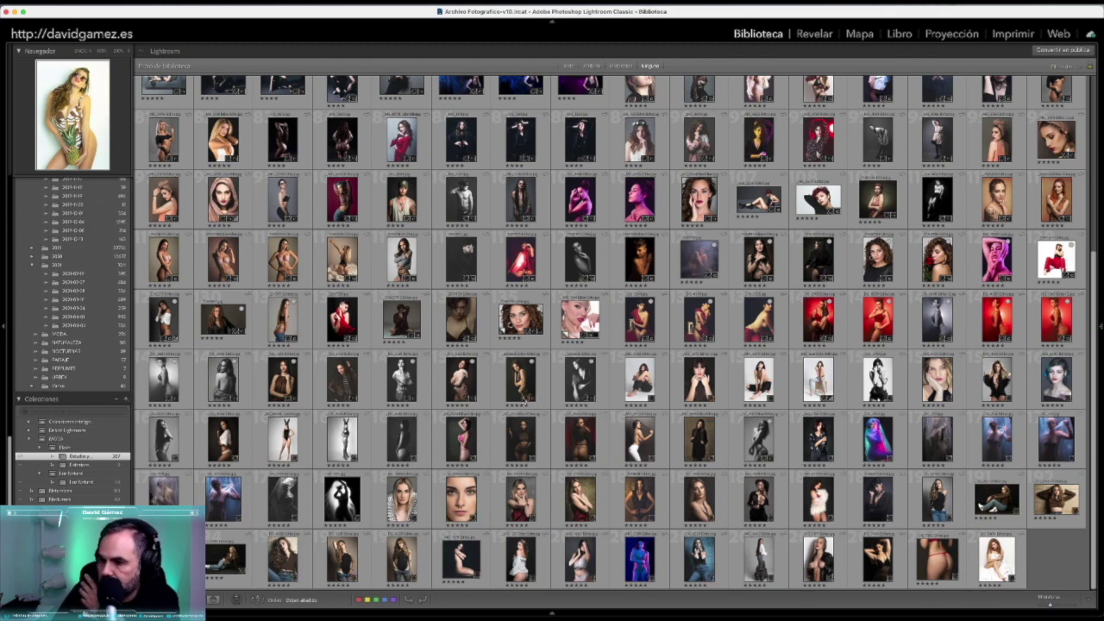
{"action": "scroll", "coordinate": [523, 400], "scroll_direction": "up", "scroll_amount": 2}
{"action": "scroll", "coordinate": [524, 400], "scroll_direction": "up", "scroll_amount": 1}
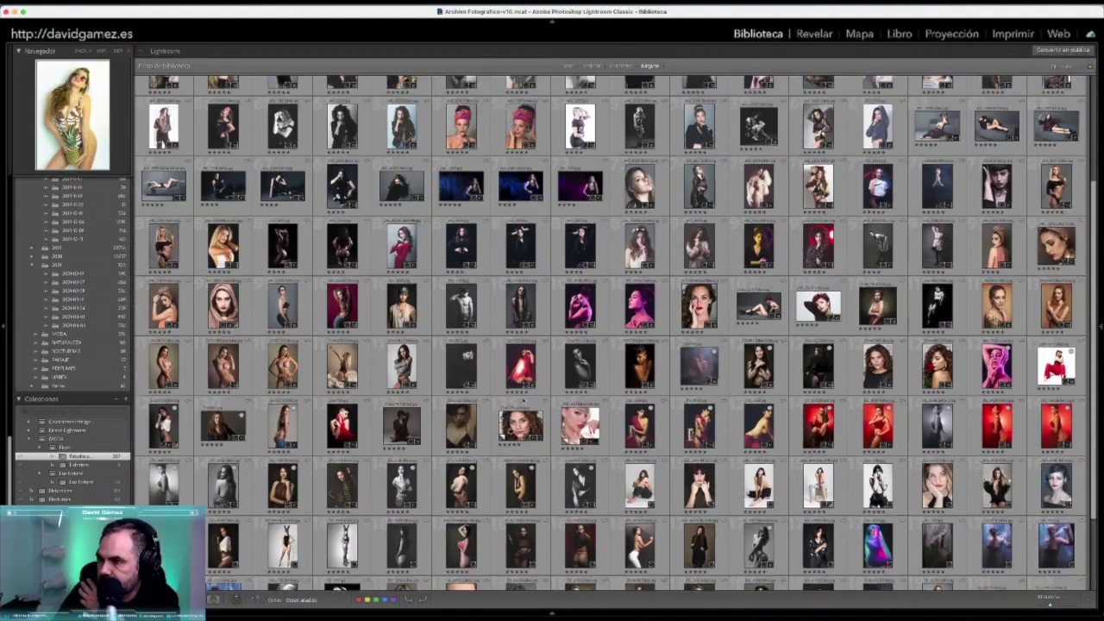
{"action": "scroll", "coordinate": [523, 400], "scroll_direction": "up", "scroll_amount": 1}
{"action": "scroll", "coordinate": [609, 334], "scroll_direction": "up", "scroll_amount": 1}
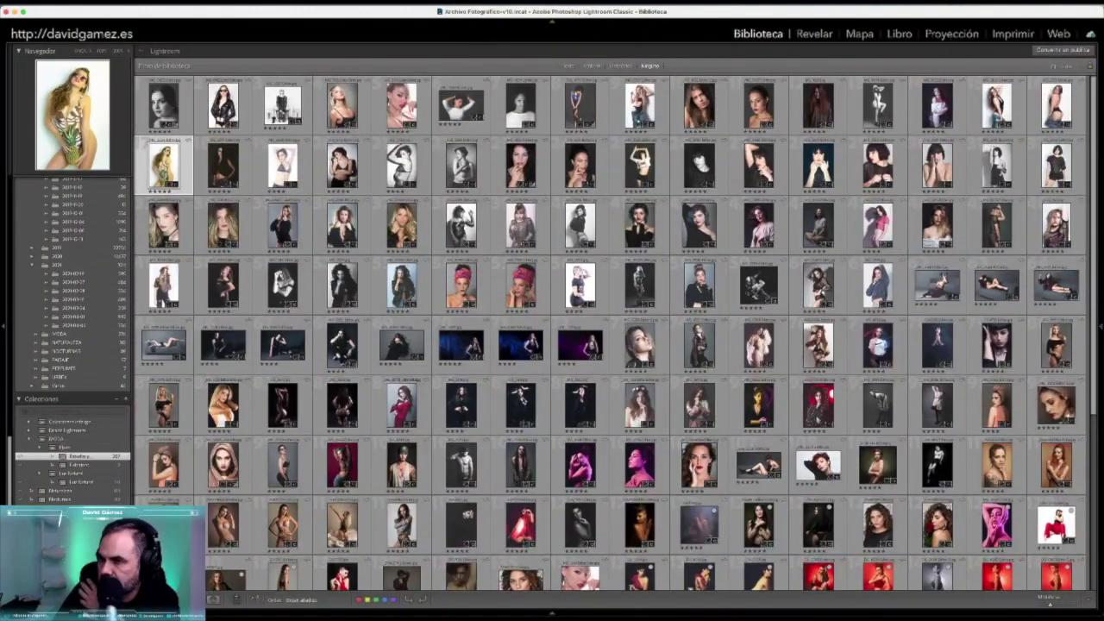
{"action": "scroll", "coordinate": [136, 246], "scroll_direction": "down", "scroll_amount": 2}
{"action": "scroll", "coordinate": [136, 246], "scroll_direction": "down", "scroll_amount": 2}
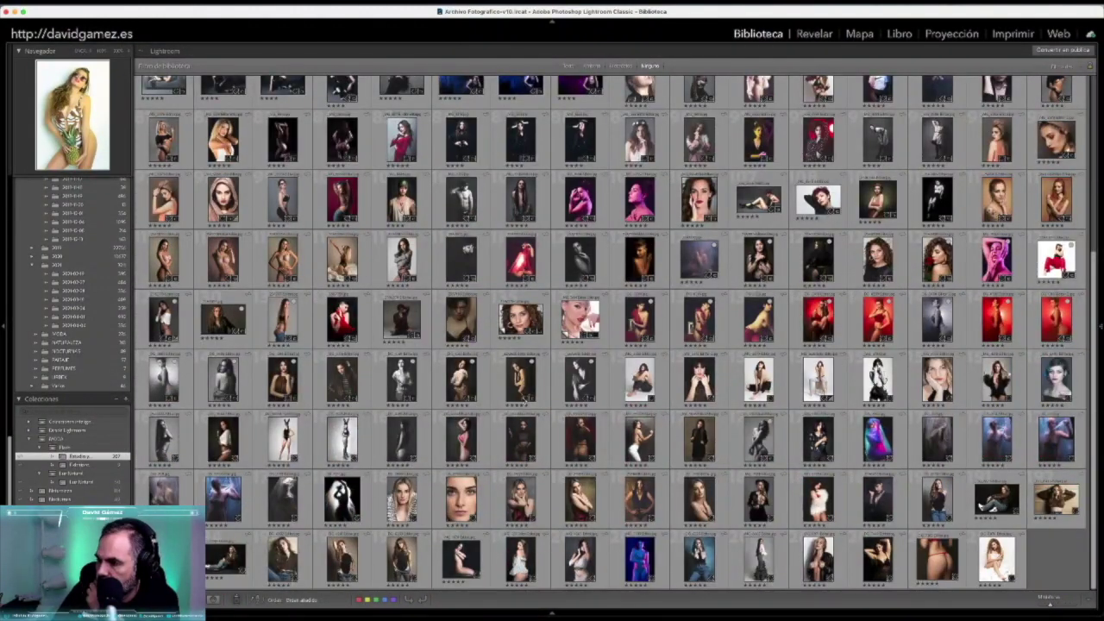
{"action": "scroll", "coordinate": [89, 242], "scroll_direction": "up", "scroll_amount": 2}
{"action": "scroll", "coordinate": [89, 242], "scroll_direction": "up", "scroll_amount": 3}
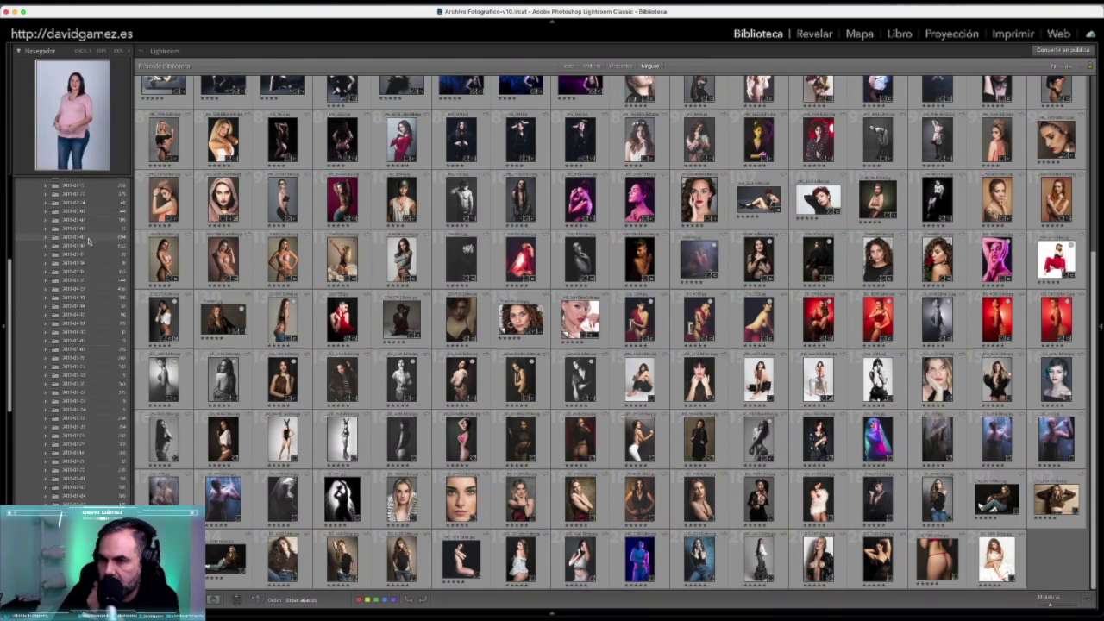
{"action": "scroll", "coordinate": [88, 242], "scroll_direction": "up", "scroll_amount": 5}
{"action": "scroll", "coordinate": [89, 242], "scroll_direction": "up", "scroll_amount": 3}
{"action": "left_click", "coordinate": [66, 294]}
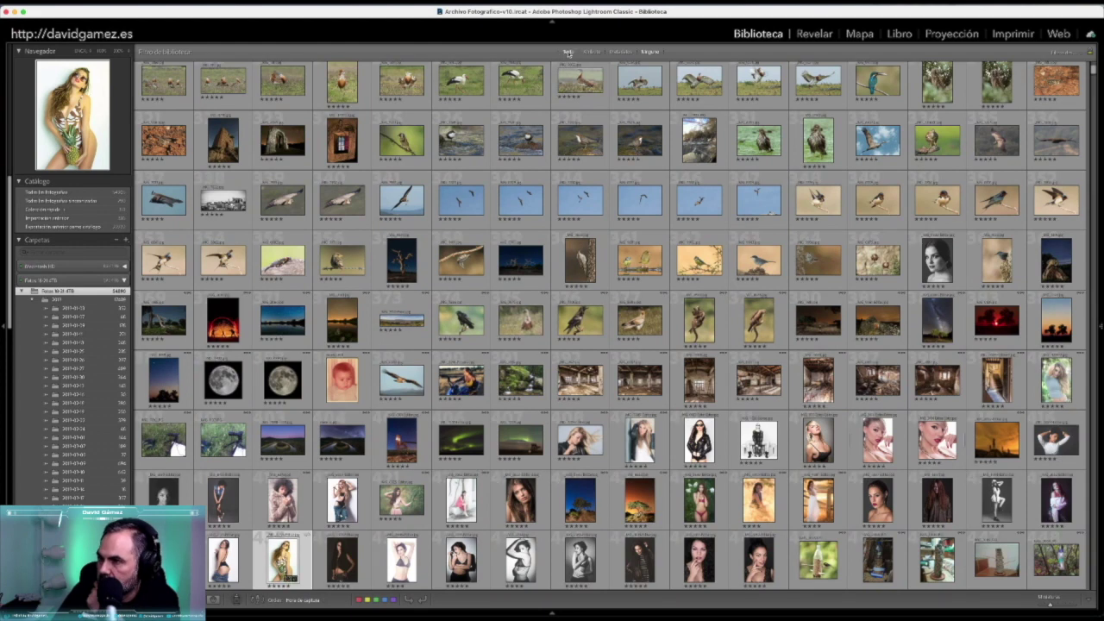
Open the Text filter and view the Nocturnas and MODA collections
{"action": "left_click", "coordinate": [568, 54]}
{"action": "scroll", "coordinate": [50, 444], "scroll_direction": "down", "scroll_amount": 1}
{"action": "scroll", "coordinate": [51, 442], "scroll_direction": "down", "scroll_amount": 5}
{"action": "scroll", "coordinate": [52, 442], "scroll_direction": "down", "scroll_amount": 5}
{"action": "scroll", "coordinate": [53, 438], "scroll_direction": "down", "scroll_amount": 3}
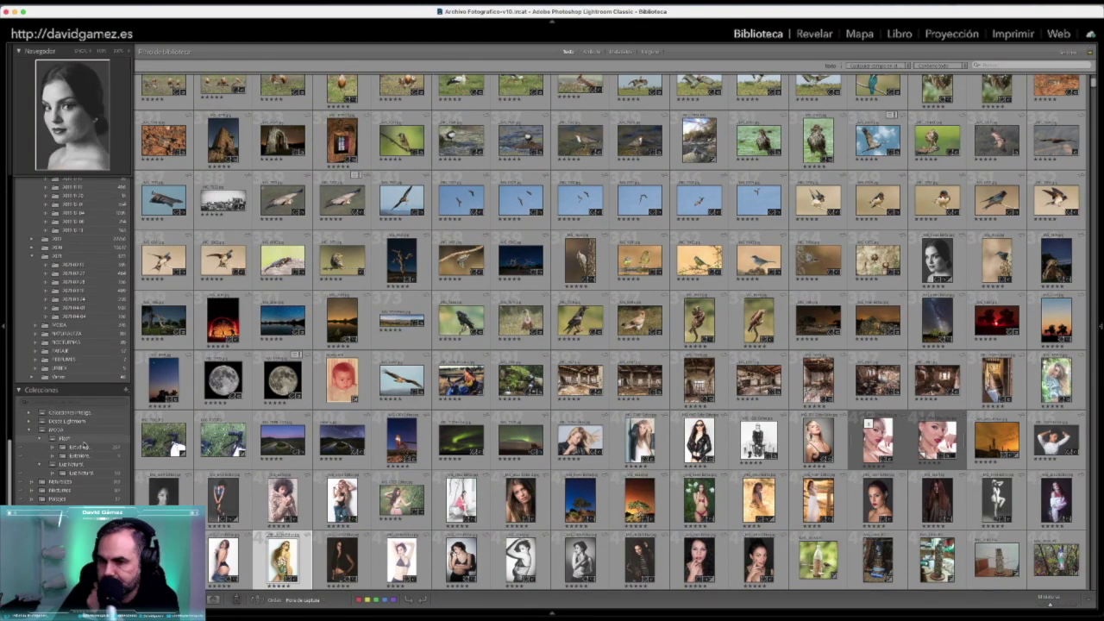
{"action": "left_click", "coordinate": [65, 490]}
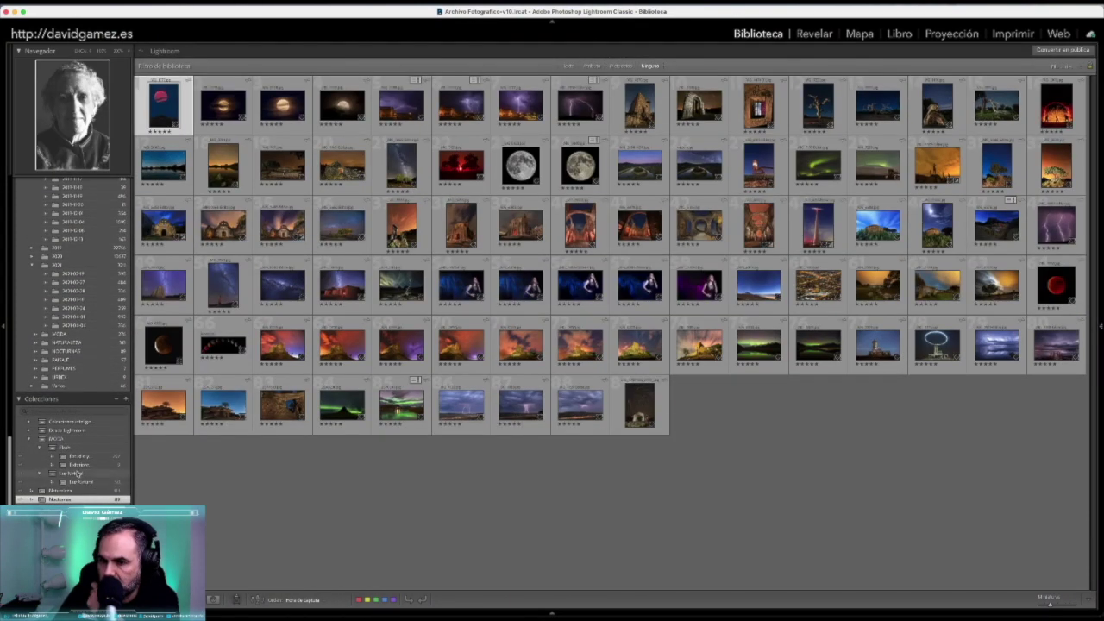
{"action": "left_click", "coordinate": [65, 446]}
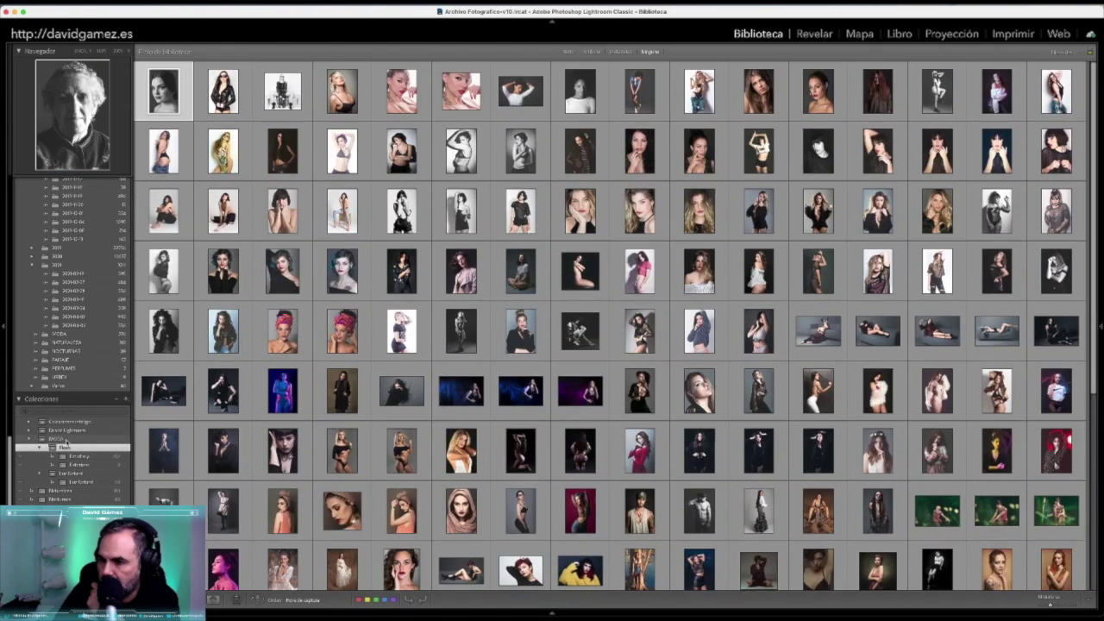
Browse the MODA grid, then return to the main photo-drive folder with the Text filter open
{"action": "scroll", "coordinate": [542, 388], "scroll_direction": "down", "scroll_amount": 5}
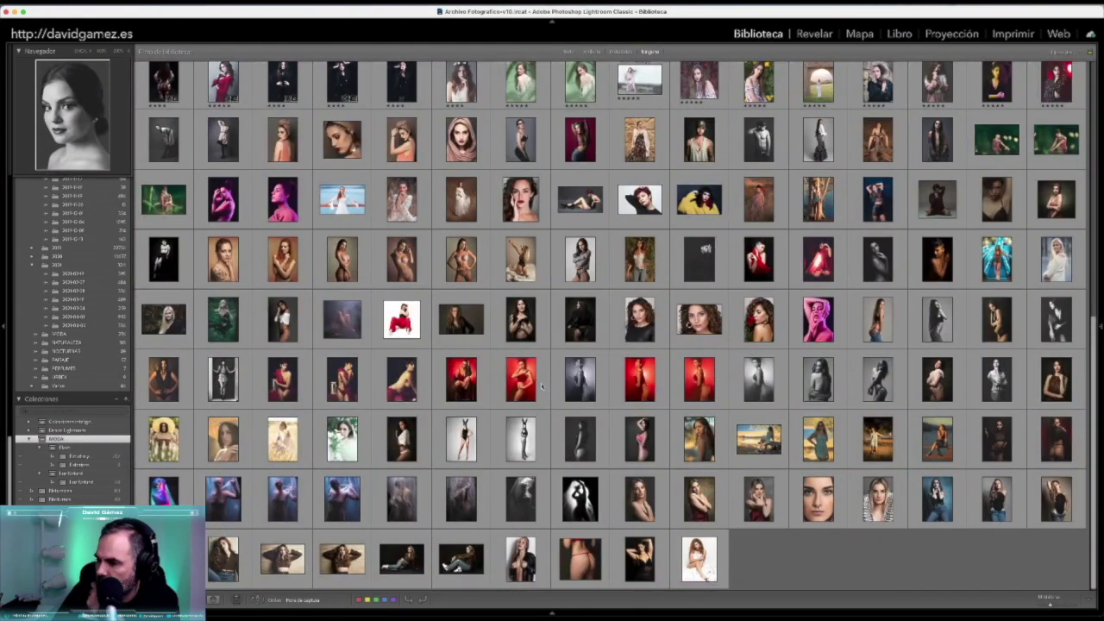
{"action": "scroll", "coordinate": [542, 387], "scroll_direction": "up", "scroll_amount": 1}
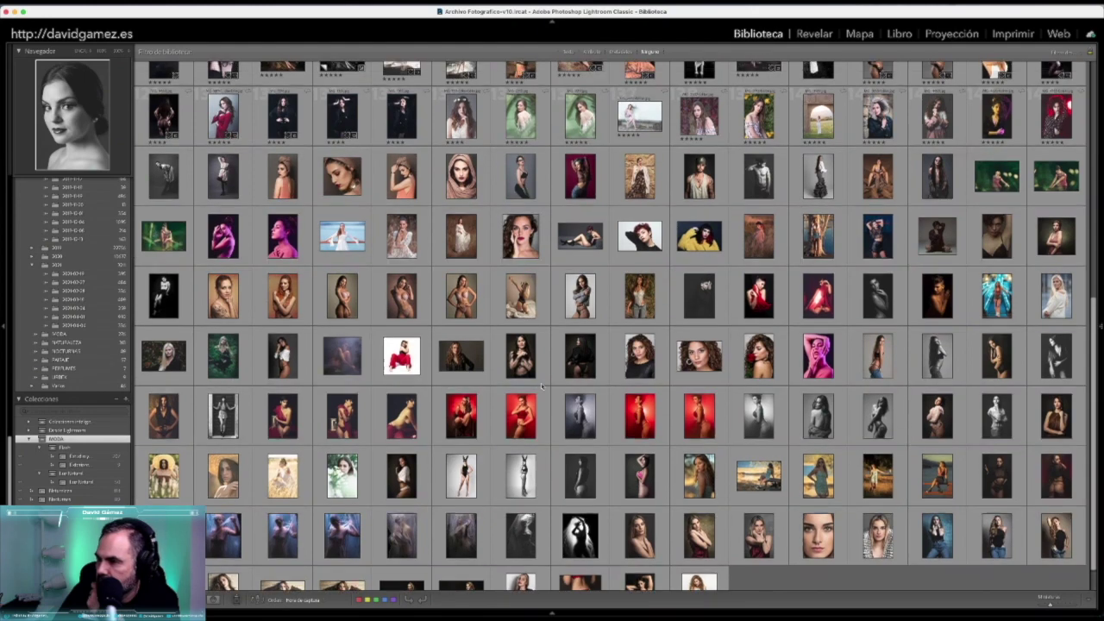
{"action": "scroll", "coordinate": [541, 385], "scroll_direction": "up", "scroll_amount": 1}
{"action": "scroll", "coordinate": [541, 386], "scroll_direction": "up", "scroll_amount": 1}
{"action": "scroll", "coordinate": [541, 386], "scroll_direction": "up", "scroll_amount": 1}
{"action": "scroll", "coordinate": [541, 386], "scroll_direction": "up", "scroll_amount": 3}
{"action": "scroll", "coordinate": [541, 386], "scroll_direction": "up", "scroll_amount": 2}
{"action": "scroll", "coordinate": [541, 385], "scroll_direction": "up", "scroll_amount": 2}
{"action": "scroll", "coordinate": [541, 385], "scroll_direction": "up", "scroll_amount": 2}
{"action": "scroll", "coordinate": [542, 388], "scroll_direction": "up", "scroll_amount": 2}
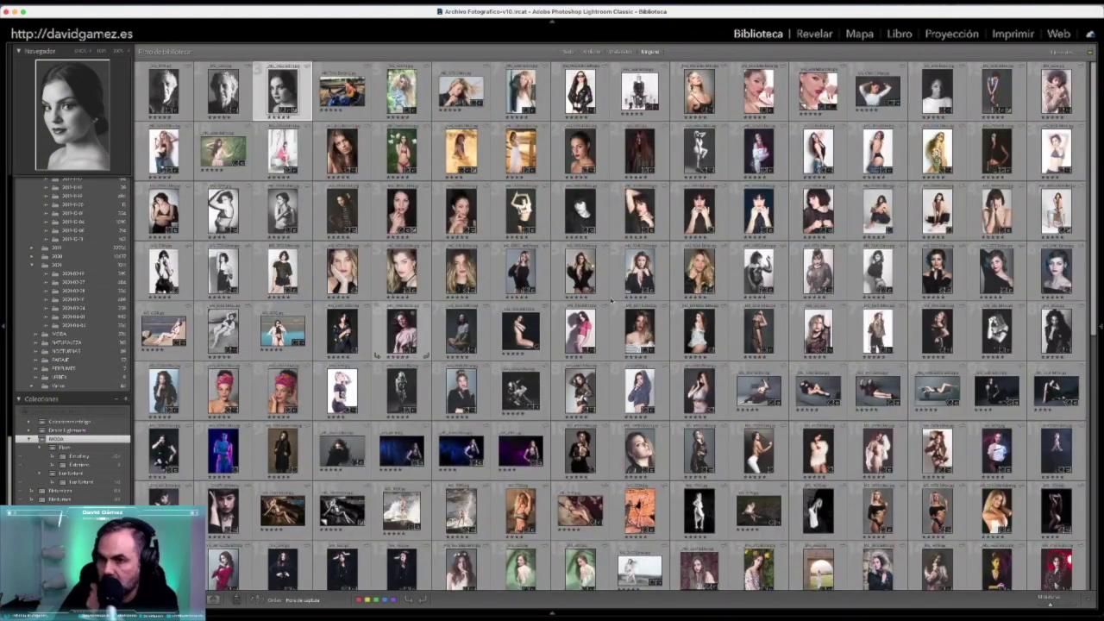
{"action": "scroll", "coordinate": [90, 238], "scroll_direction": "up", "scroll_amount": 3}
{"action": "scroll", "coordinate": [86, 251], "scroll_direction": "up", "scroll_amount": 3}
{"action": "scroll", "coordinate": [77, 267], "scroll_direction": "up", "scroll_amount": 3}
{"action": "left_click", "coordinate": [74, 290]}
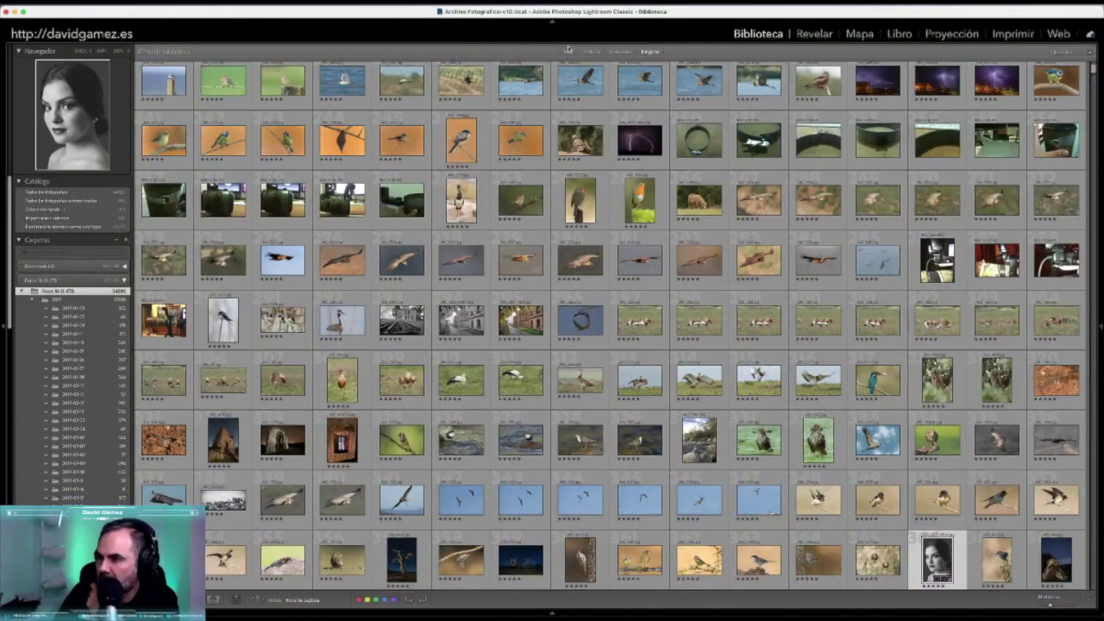
{"action": "left_click", "coordinate": [568, 53]}
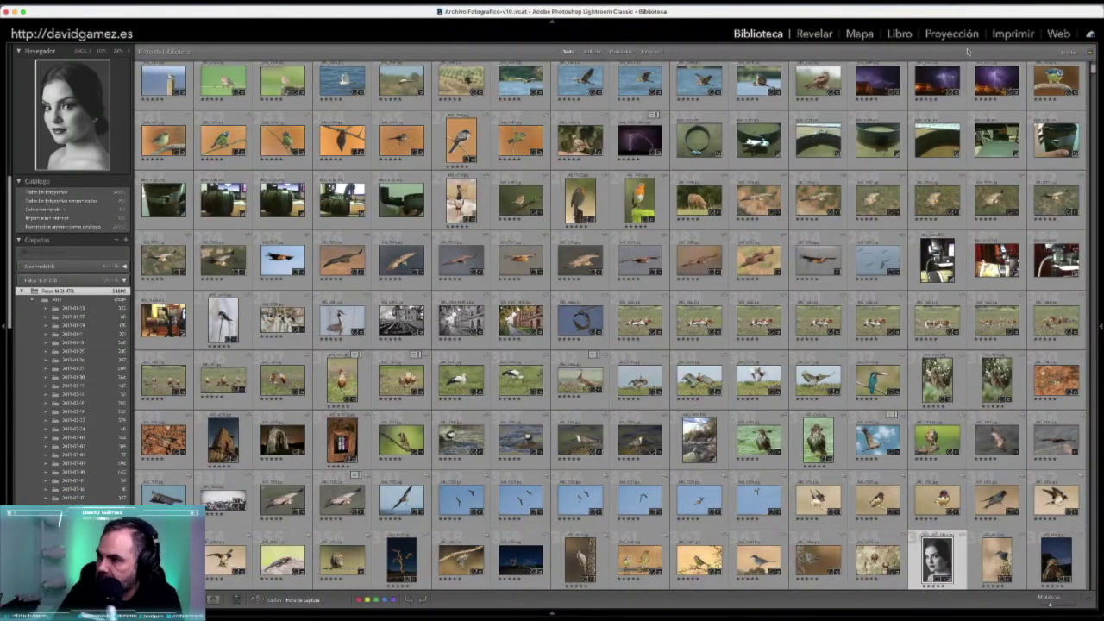
Filter the folder with the text search 'Grulla'
{"action": "left_click", "coordinate": [992, 65]}
{"action": "type", "text": "Gru"}
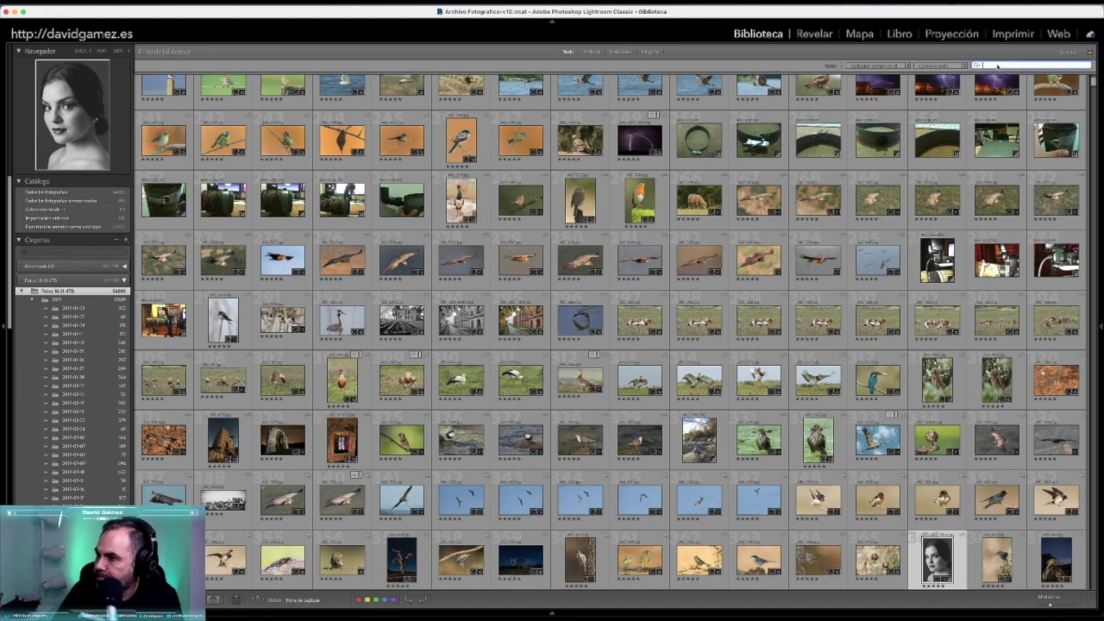
{"action": "type", "text": "lla"}
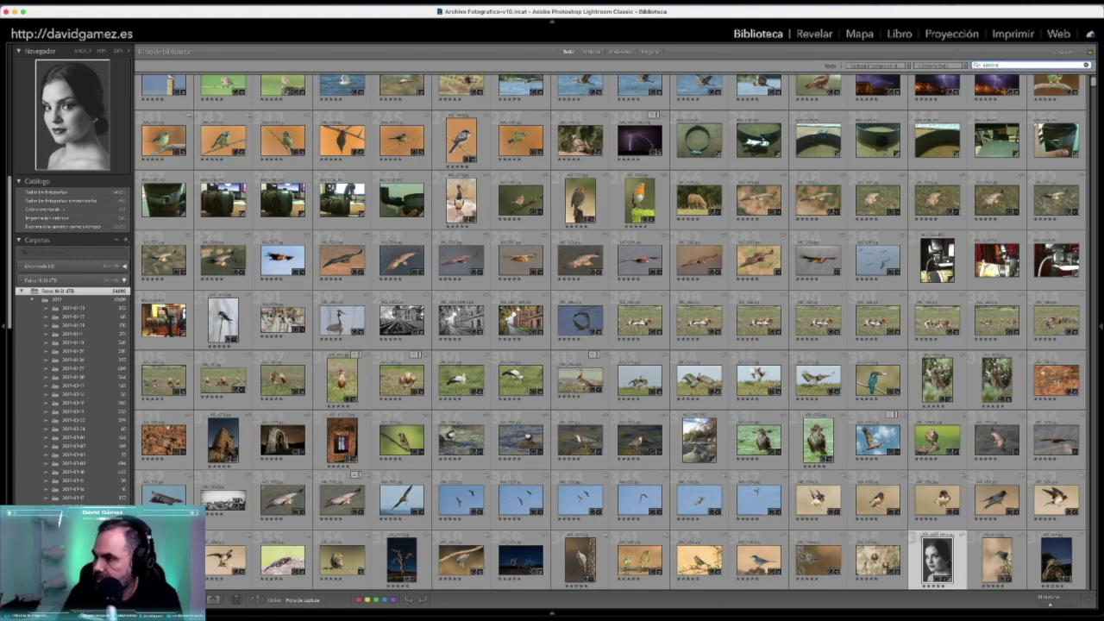
{"action": "key", "text": "Return"}
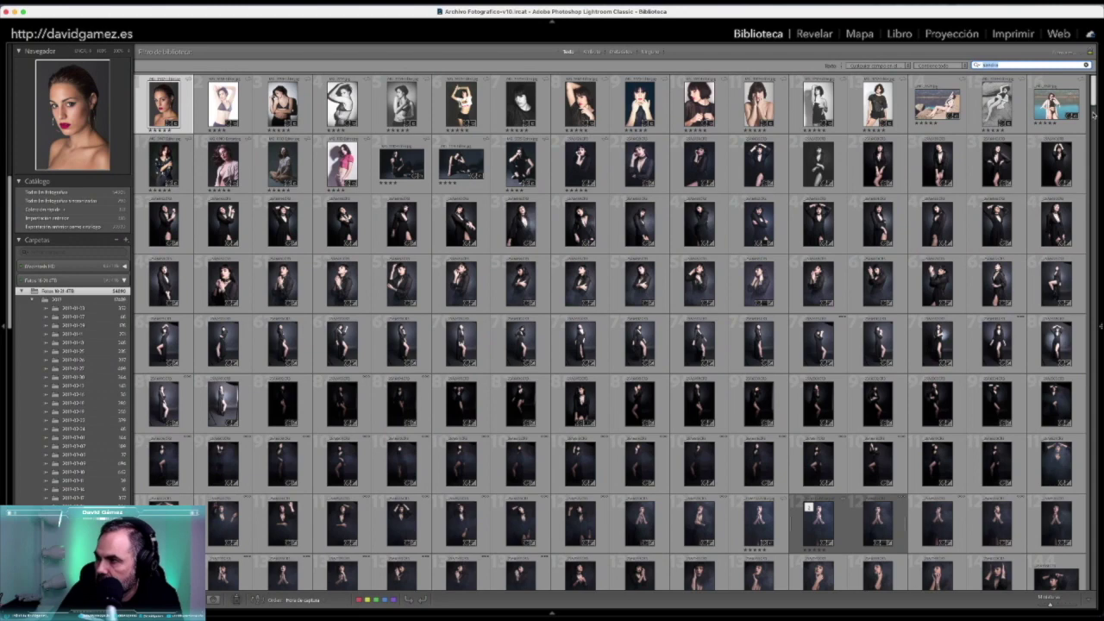
{"action": "scroll", "coordinate": [611, 332], "scroll_direction": "down", "scroll_amount": 5}
{"action": "scroll", "coordinate": [611, 331], "scroll_direction": "down", "scroll_amount": 5}
{"action": "scroll", "coordinate": [610, 331], "scroll_direction": "down", "scroll_amount": 5}
Scroll up and down through the Grulla search results in the grid
{"action": "left_click_drag", "start_coordinate": [1094, 153], "coordinate": [1099, 290]}
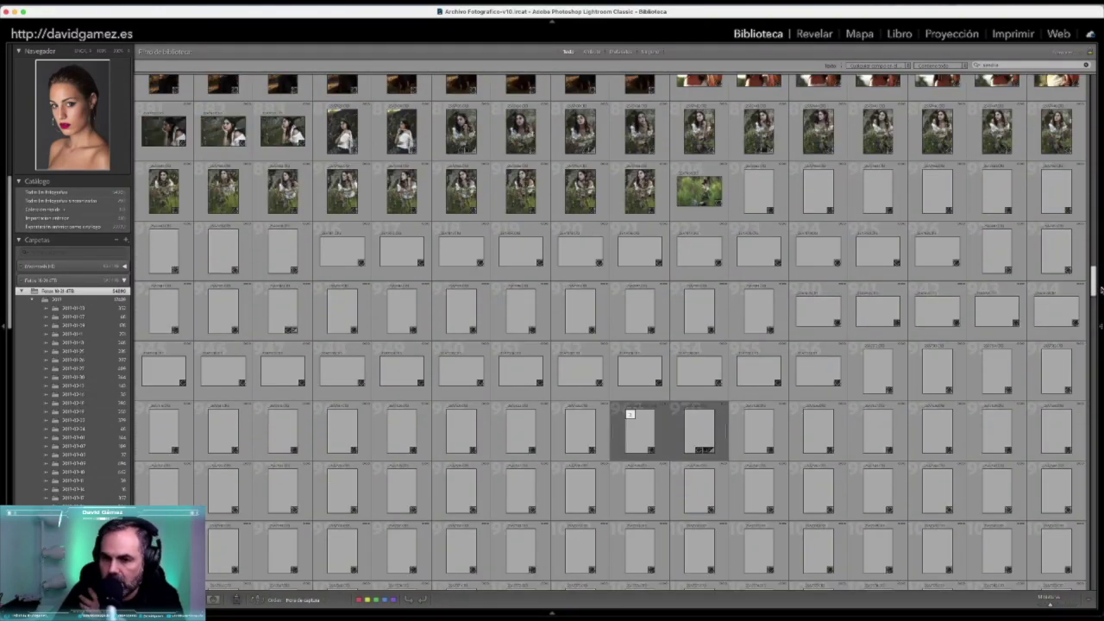
{"action": "left_click_drag", "start_coordinate": [1100, 289], "coordinate": [1101, 362]}
{"action": "scroll", "coordinate": [1100, 377], "scroll_direction": "down", "scroll_amount": 5}
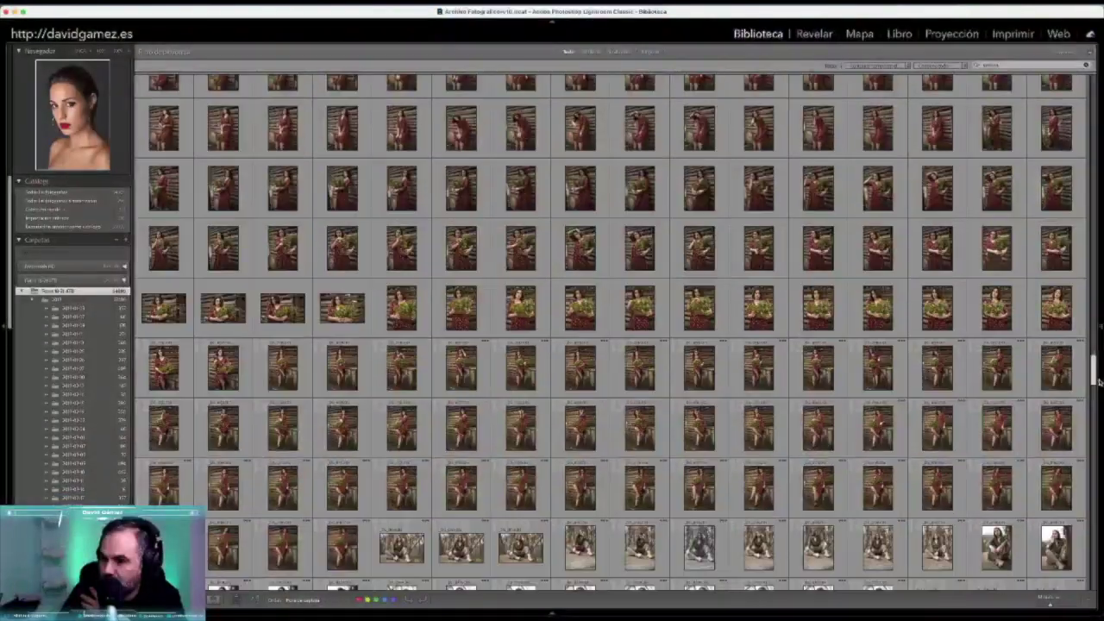
{"action": "scroll", "coordinate": [1101, 435], "scroll_direction": "down", "scroll_amount": 5}
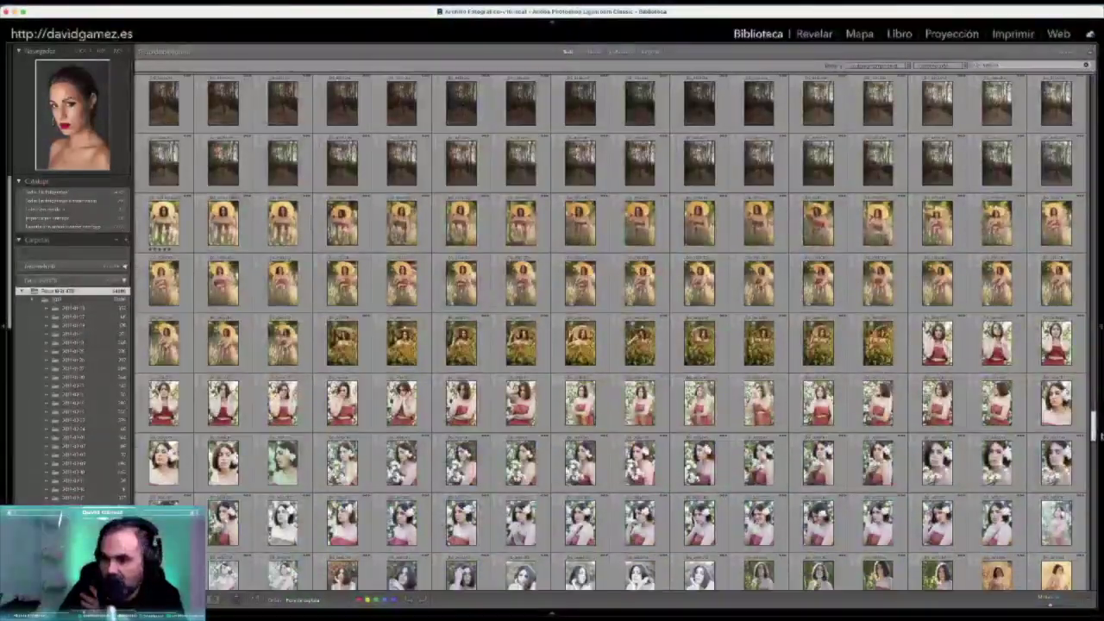
{"action": "scroll", "coordinate": [1101, 440], "scroll_direction": "down", "scroll_amount": 1}
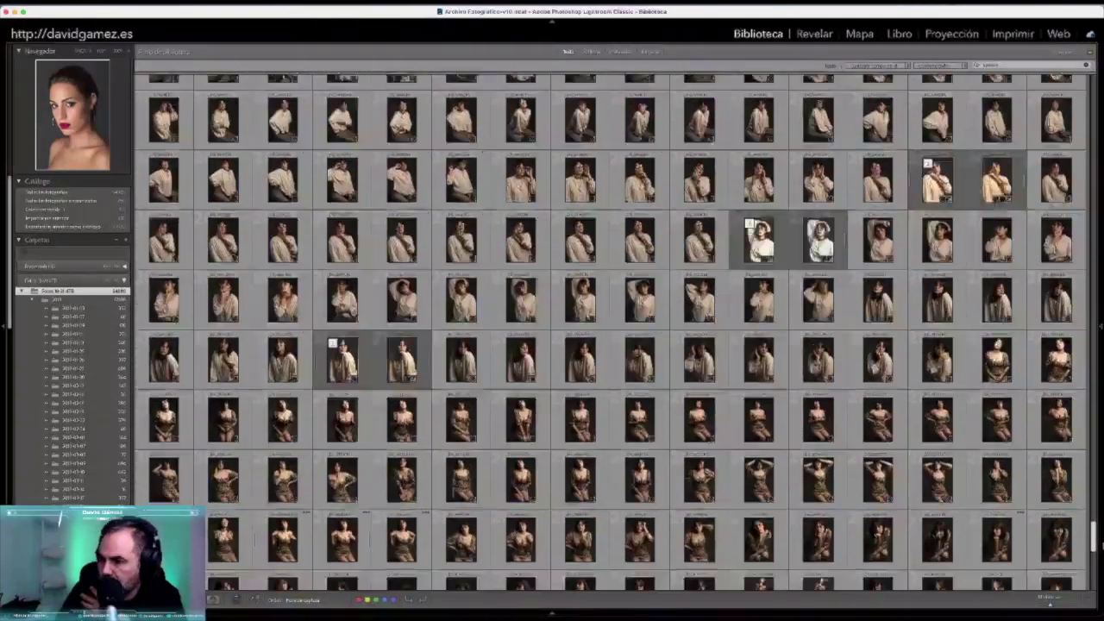
{"action": "scroll", "coordinate": [1100, 583], "scroll_direction": "down", "scroll_amount": 1}
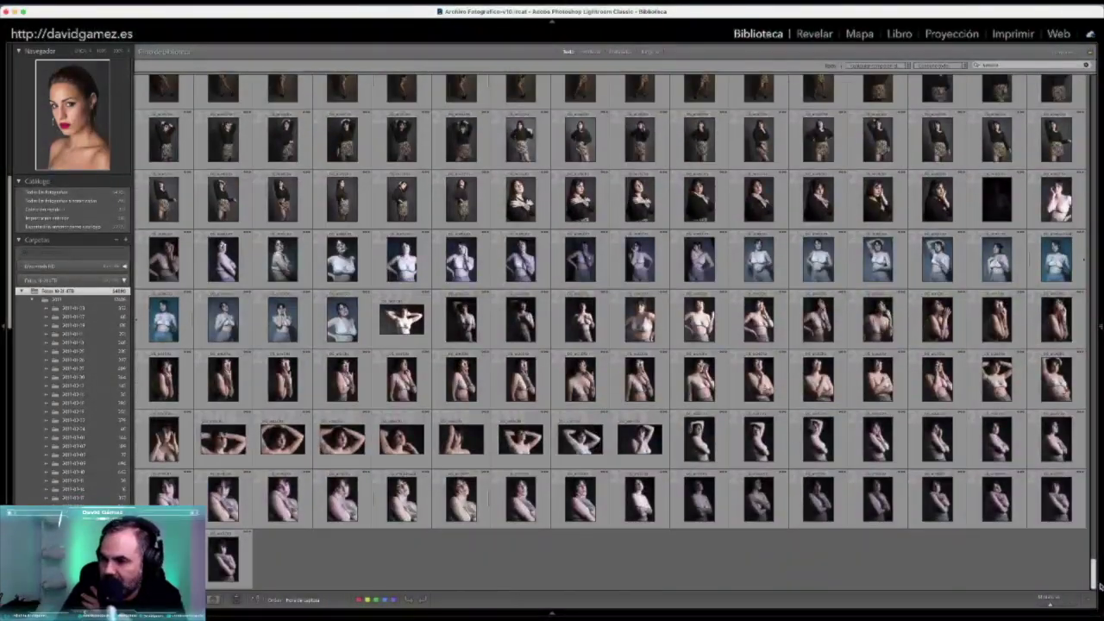
{"action": "scroll", "coordinate": [611, 332], "scroll_direction": "up", "scroll_amount": 4}
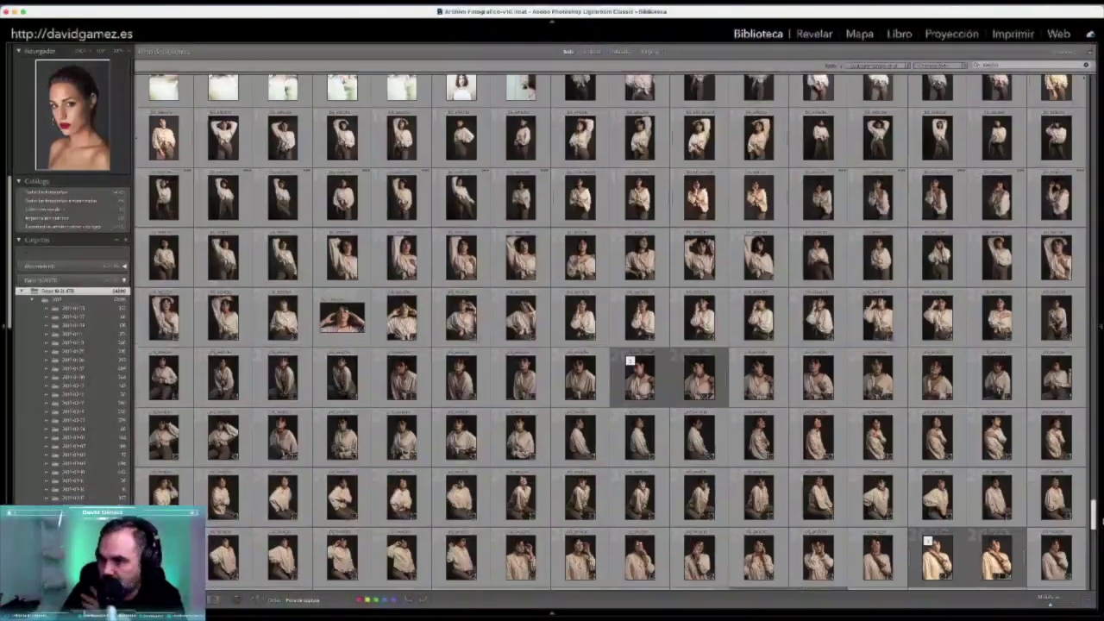
{"action": "scroll", "coordinate": [611, 332], "scroll_direction": "up", "scroll_amount": 1}
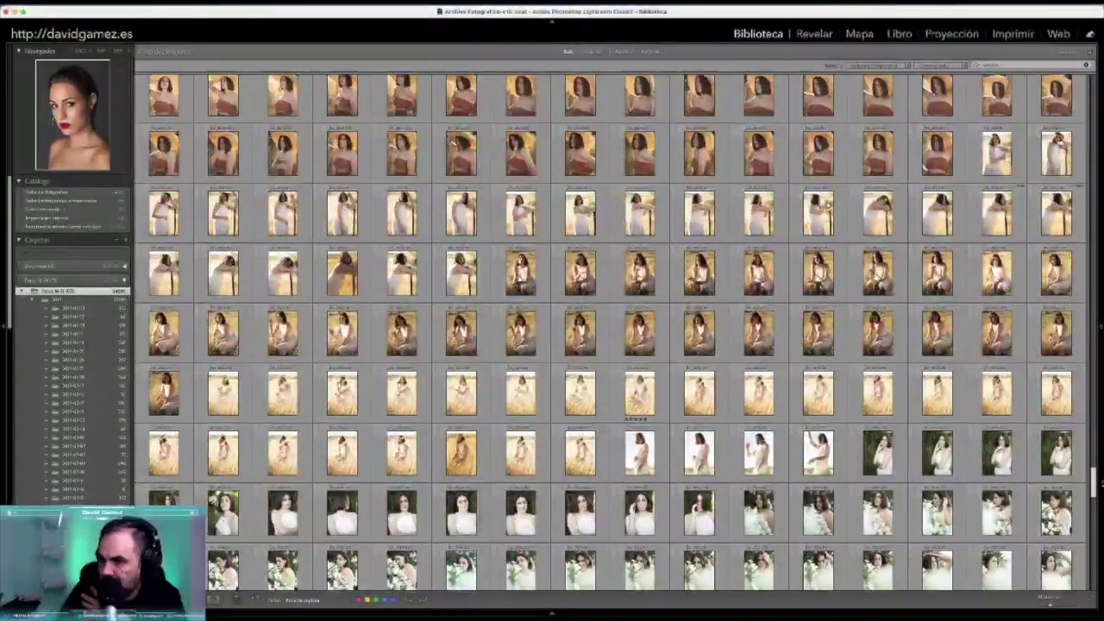
{"action": "scroll", "coordinate": [610, 331], "scroll_direction": "up", "scroll_amount": 1}
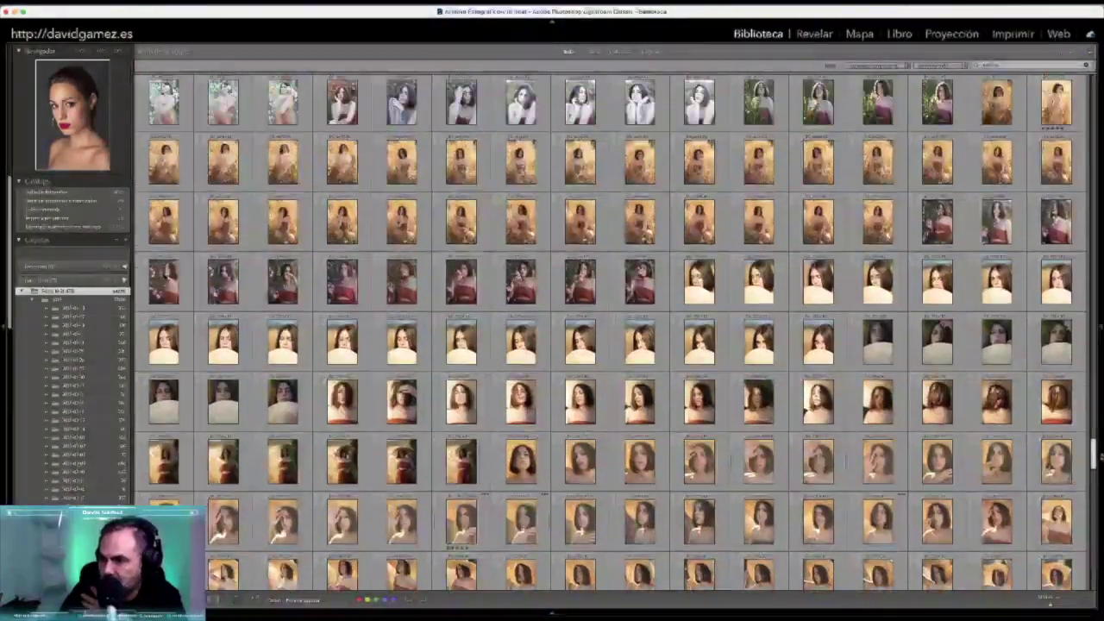
{"action": "scroll", "coordinate": [611, 331], "scroll_direction": "up", "scroll_amount": 3}
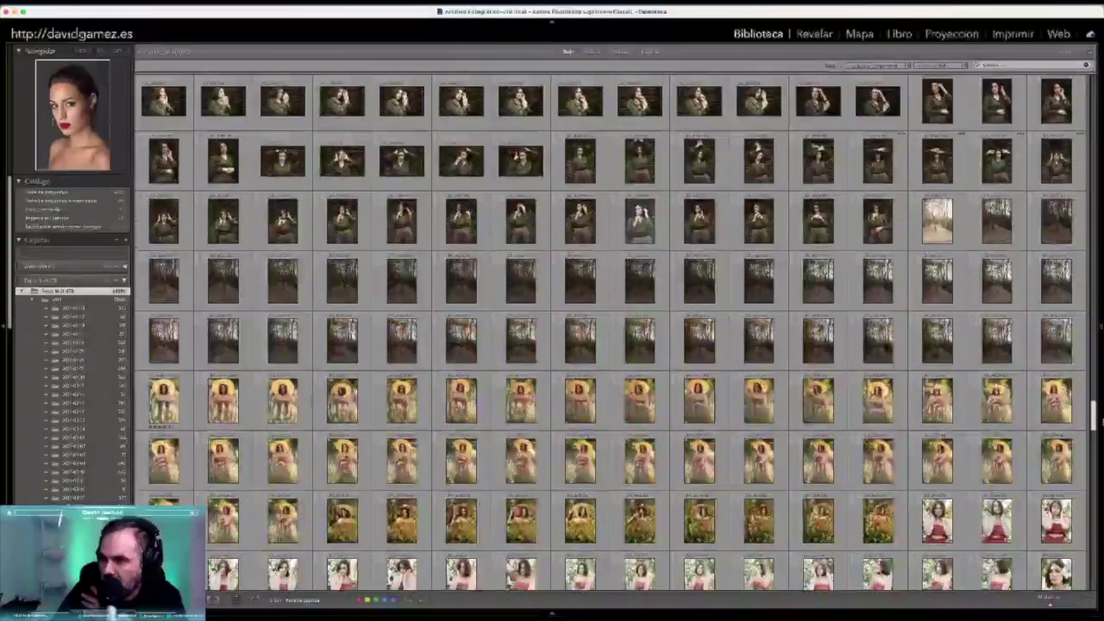
{"action": "scroll", "coordinate": [611, 331], "scroll_direction": "up", "scroll_amount": 3}
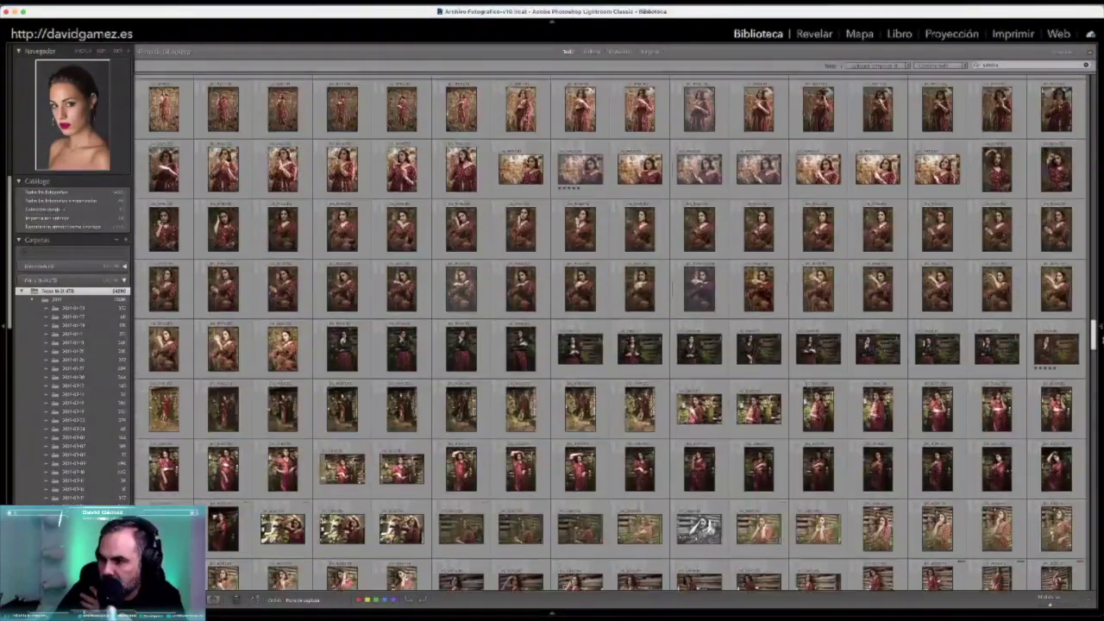
{"action": "left_click", "coordinate": [1094, 333]}
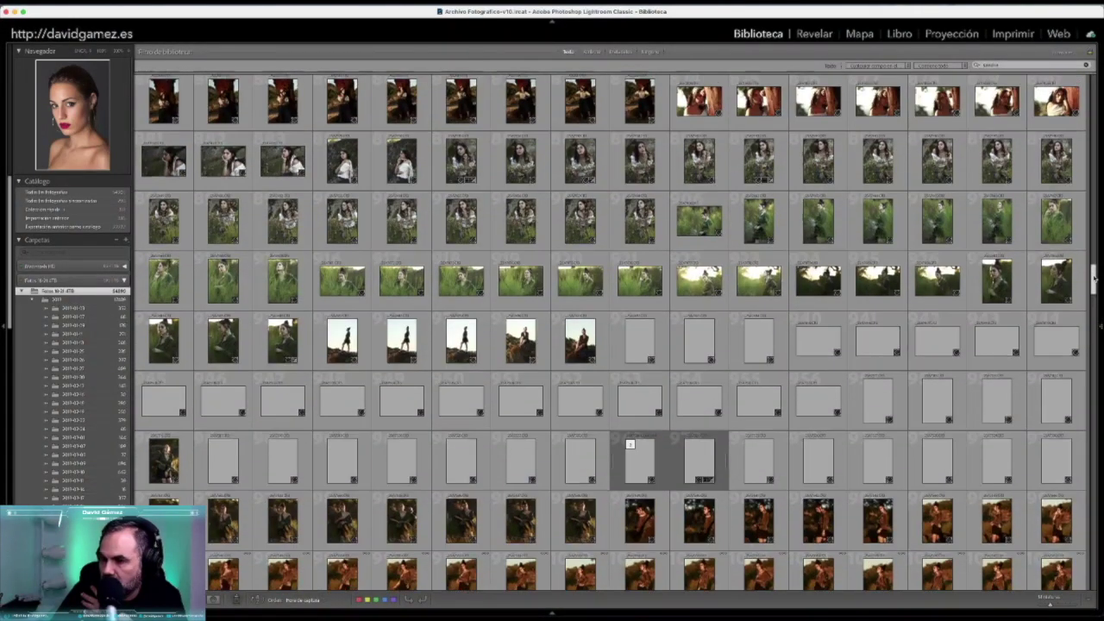
{"action": "left_click_drag", "start_coordinate": [1094, 270], "coordinate": [1092, 233]}
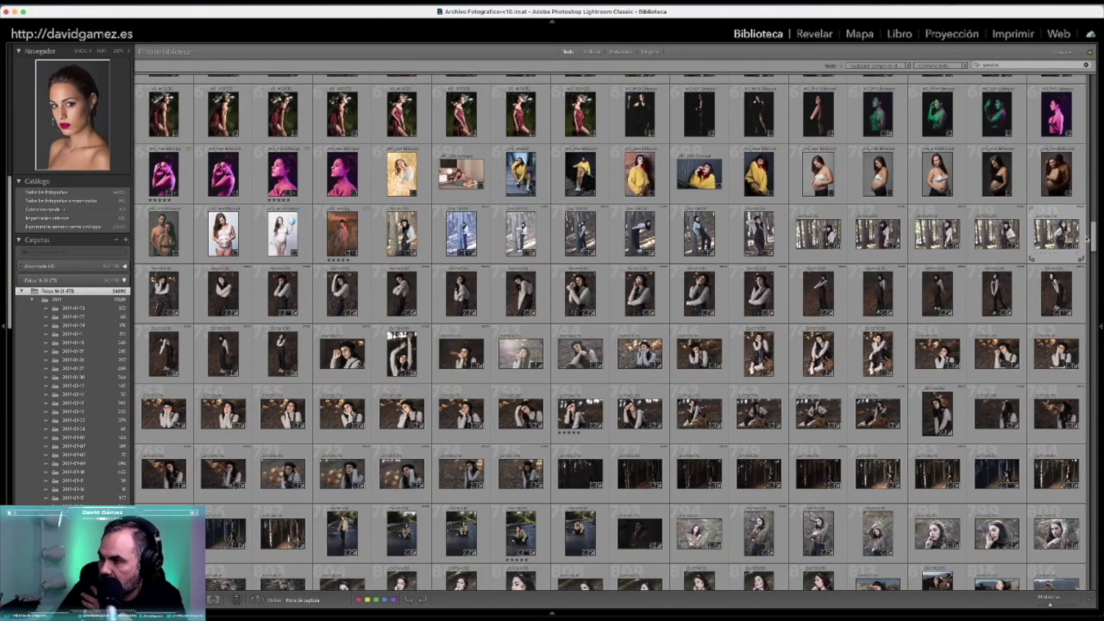
{"action": "left_click_drag", "start_coordinate": [1094, 232], "coordinate": [1088, 76]}
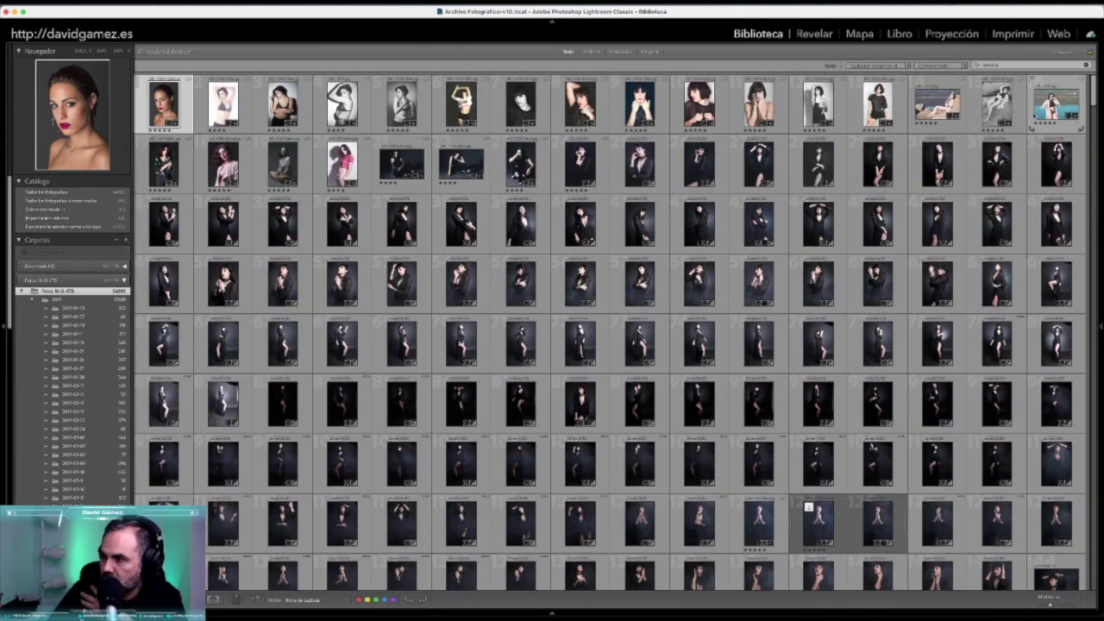
Expand the 2017 folder and show its first dated subfolder's photos
{"action": "scroll", "coordinate": [89, 369], "scroll_direction": "down", "scroll_amount": 10}
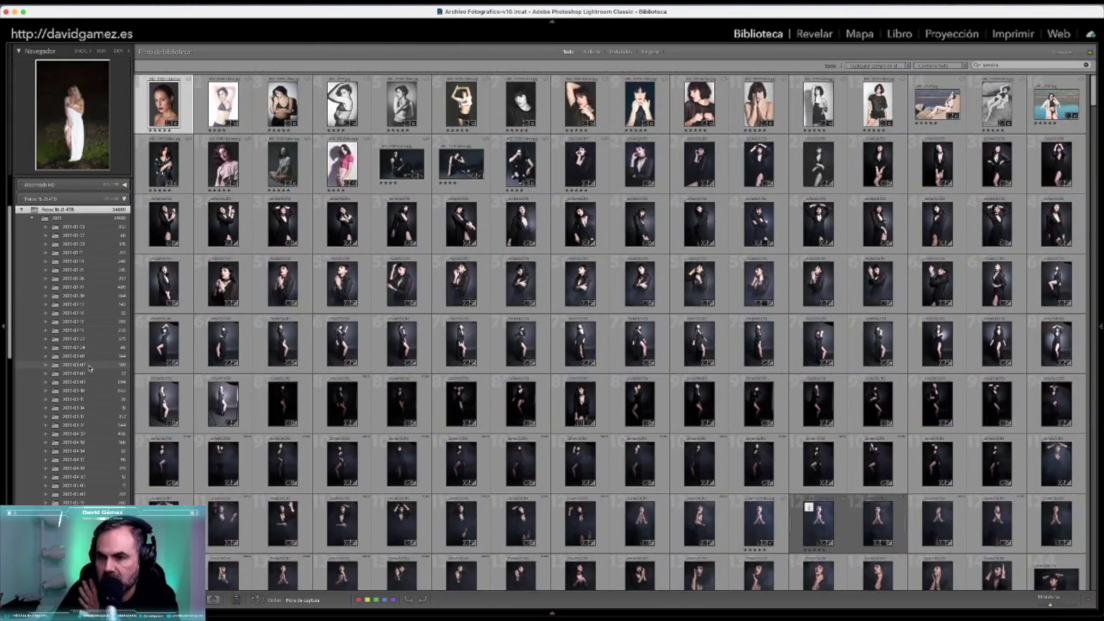
{"action": "scroll", "coordinate": [89, 369], "scroll_direction": "down", "scroll_amount": 10}
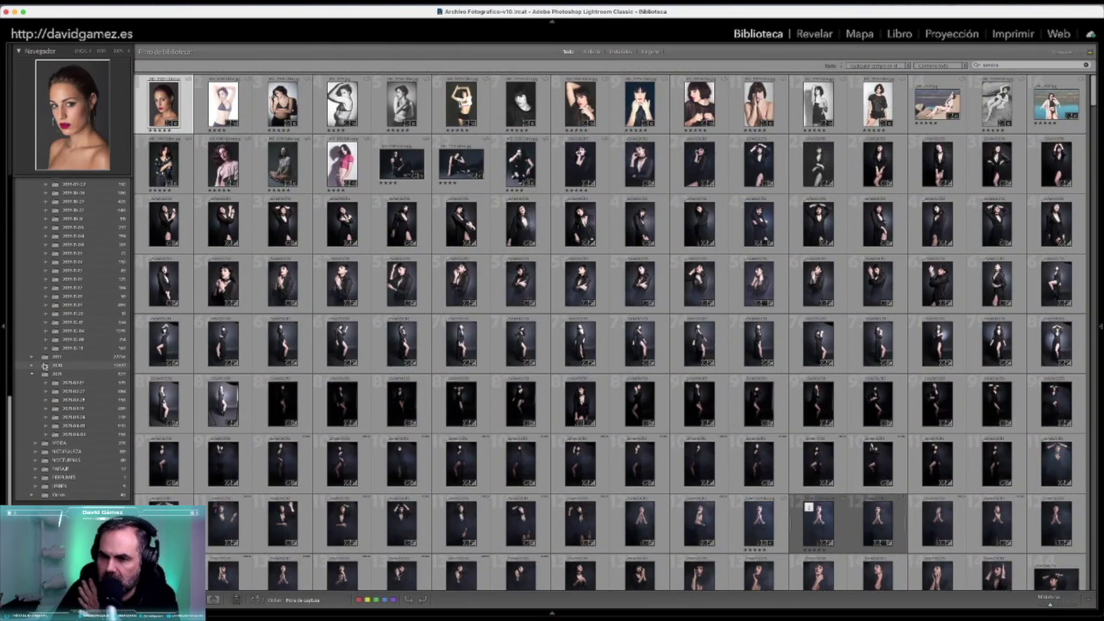
{"action": "left_click", "coordinate": [32, 358]}
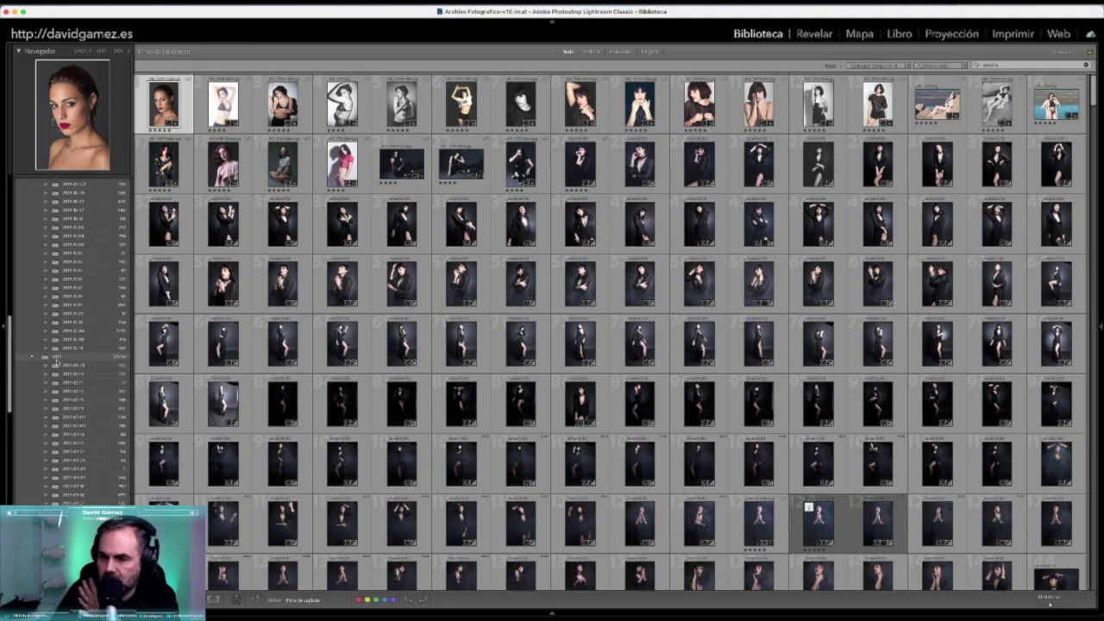
{"action": "left_click", "coordinate": [62, 365]}
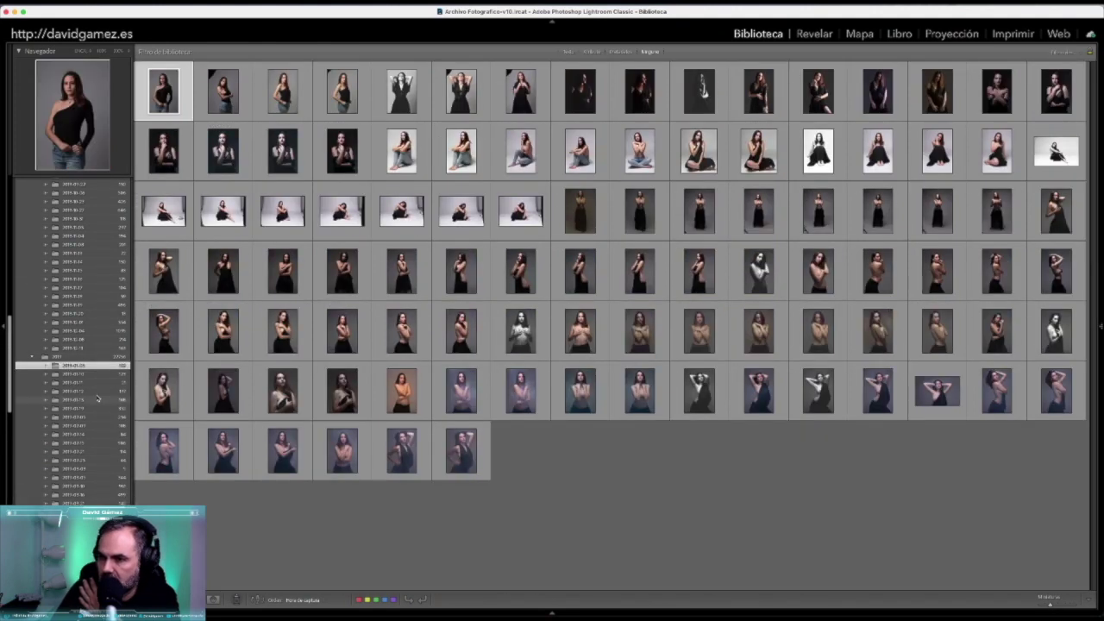
Show the next dated folder's beach photos and clear the text search
{"action": "left_click", "coordinate": [86, 375]}
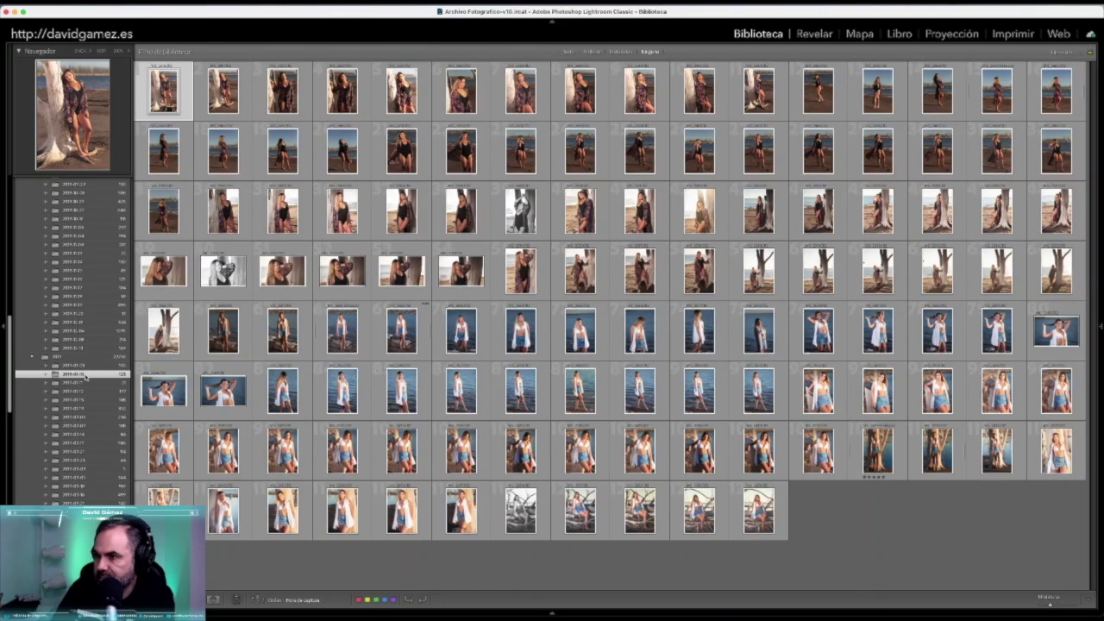
{"action": "left_click", "coordinate": [569, 52]}
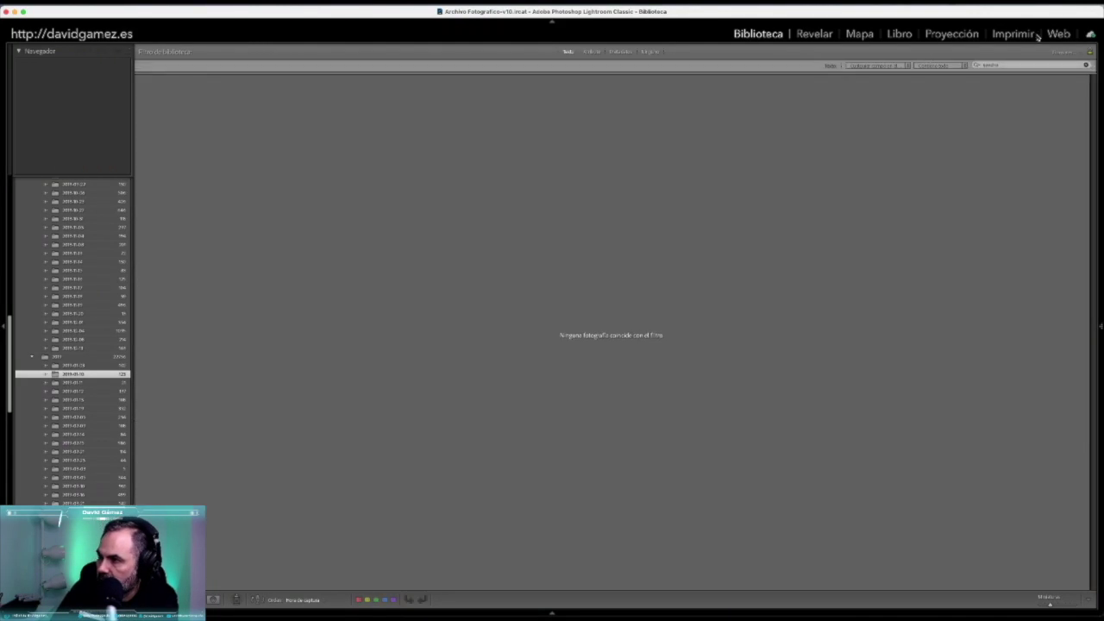
{"action": "left_click", "coordinate": [1087, 65]}
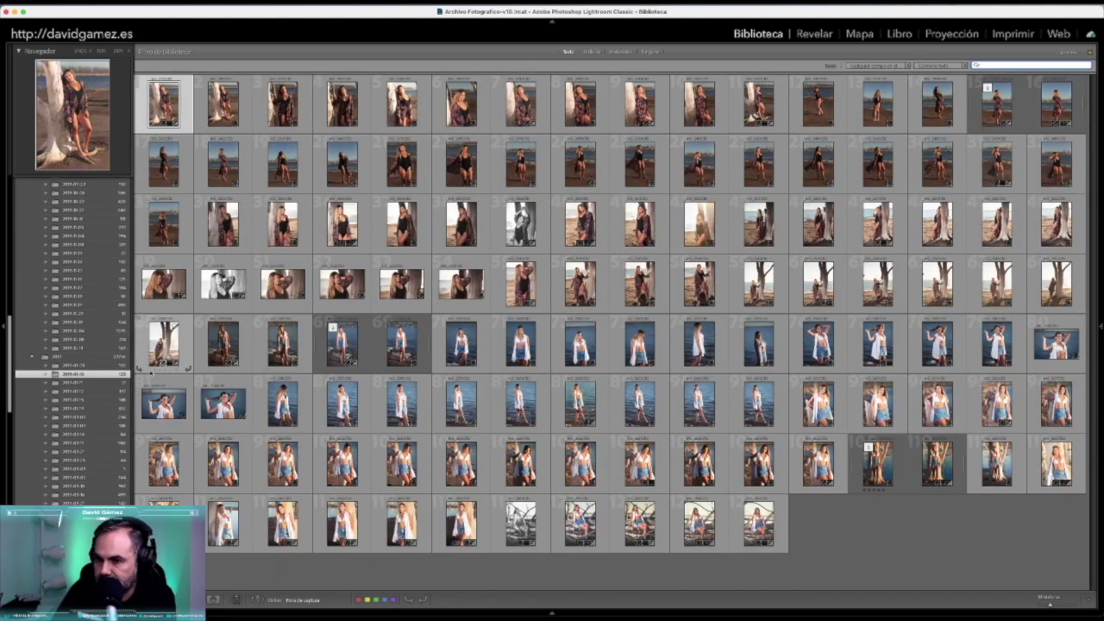
Show every photo in the Fotos 18-21 4TB folder and scroll down the grid
{"action": "left_click", "coordinate": [85, 386]}
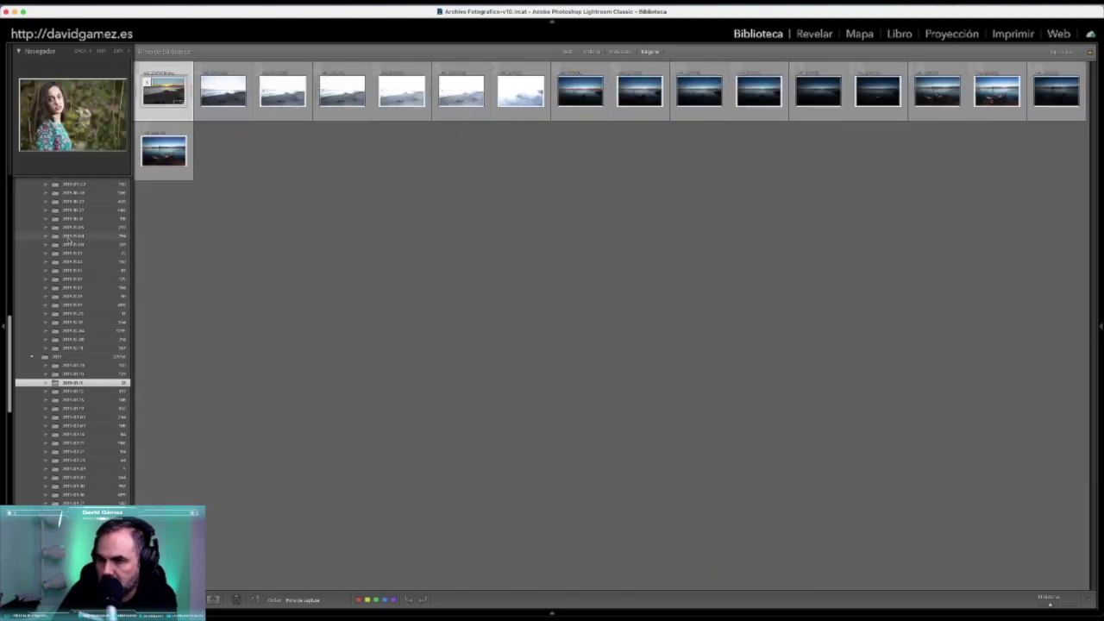
{"action": "scroll", "coordinate": [69, 259], "scroll_direction": "up", "scroll_amount": 5}
{"action": "scroll", "coordinate": [69, 242], "scroll_direction": "up", "scroll_amount": 10}
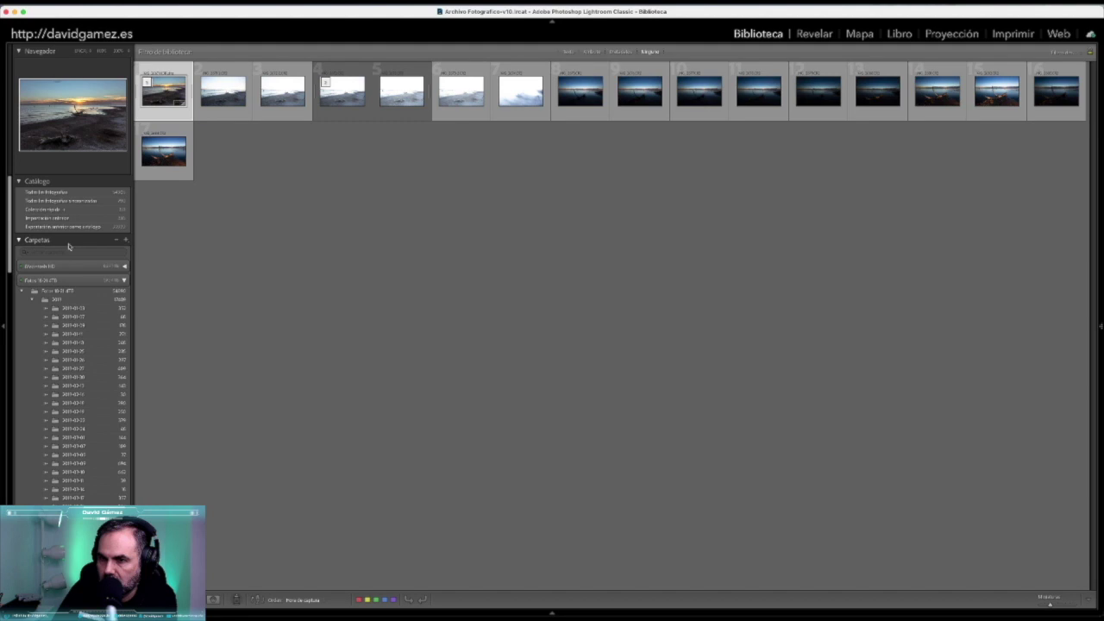
{"action": "left_click", "coordinate": [69, 290]}
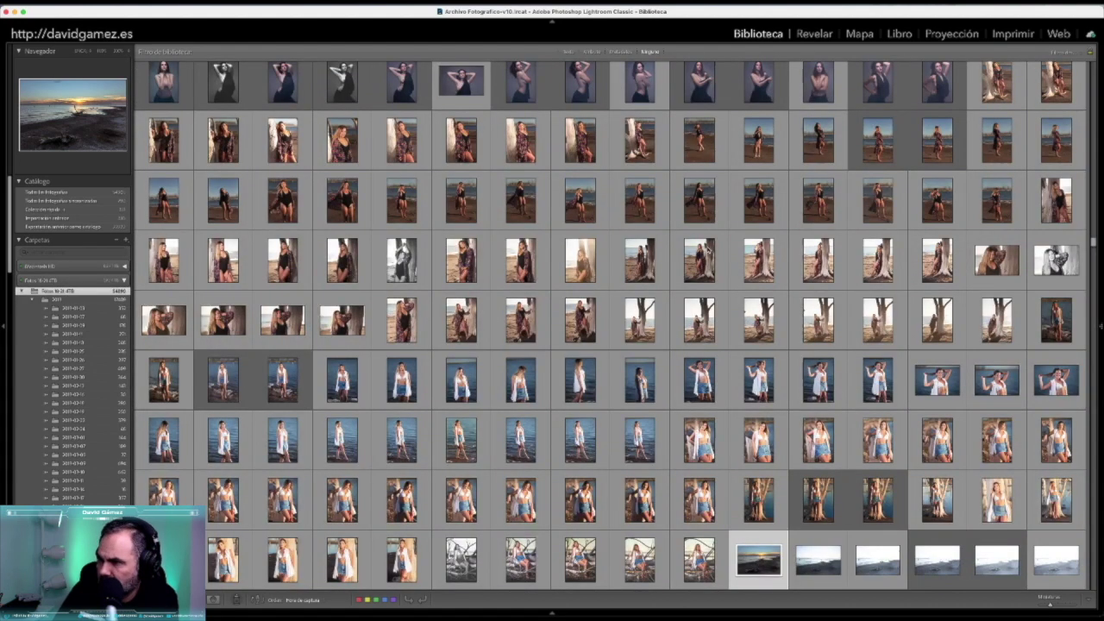
{"action": "mouse_move", "coordinate": [1093, 231]}
{"action": "left_mouse_down"}
{"action": "mouse_move", "coordinate": [1093, 152]}
{"action": "mouse_move", "coordinate": [1070, 158]}
{"action": "left_mouse_up"}
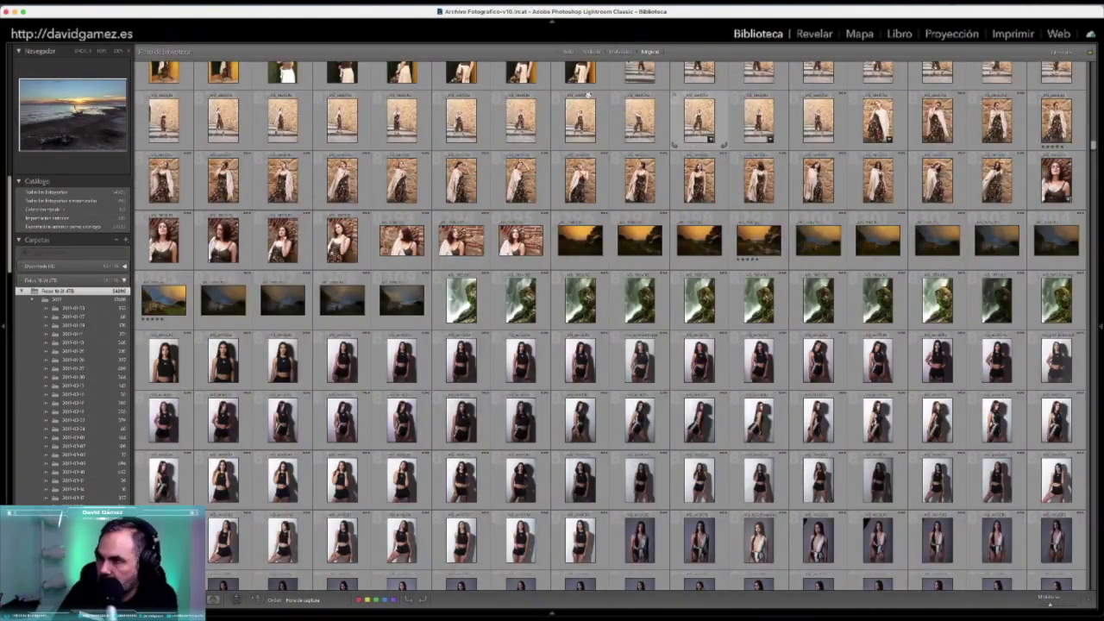
Search the catalog for 'bara' and go to the blue light-painting portrait's folder
{"action": "left_click", "coordinate": [569, 53]}
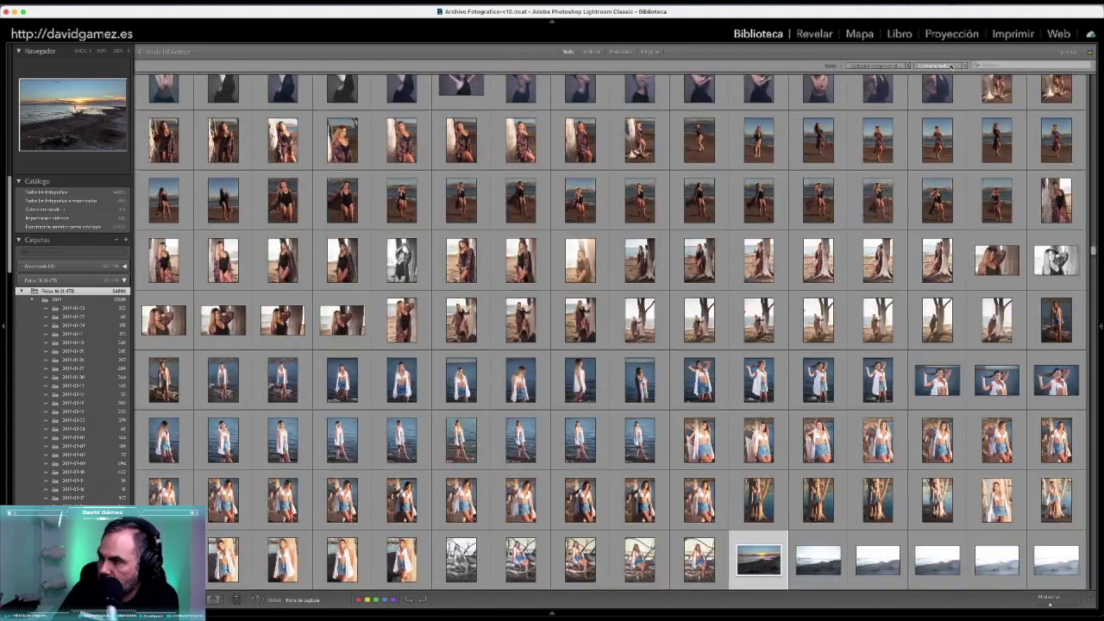
{"action": "left_click", "coordinate": [1024, 63]}
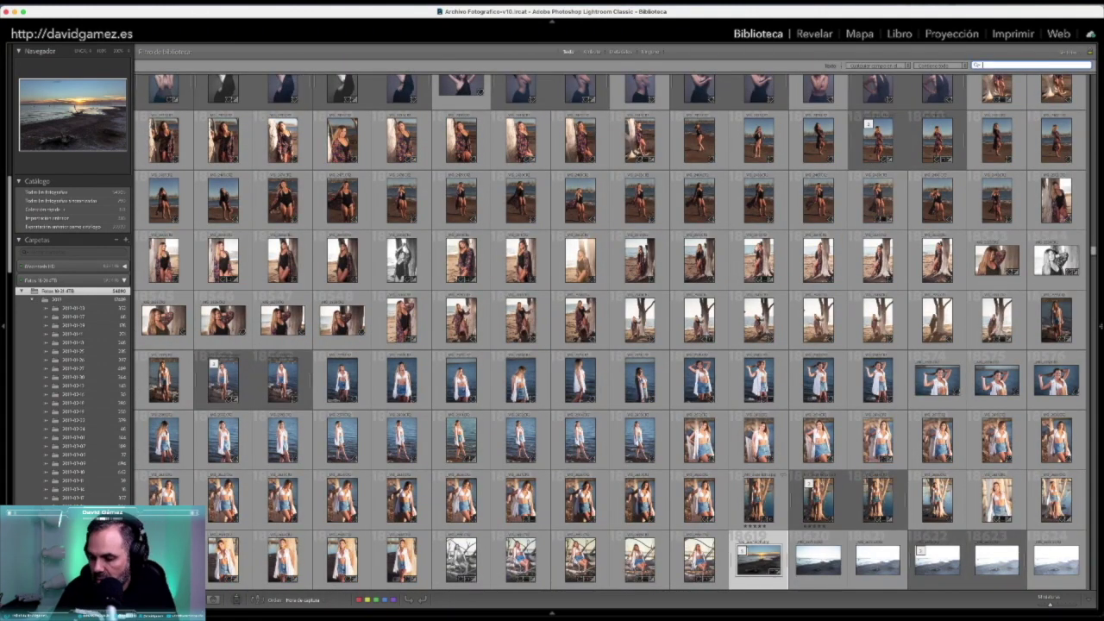
{"action": "type", "text": "bara"}
{"action": "key", "text": "Return"}
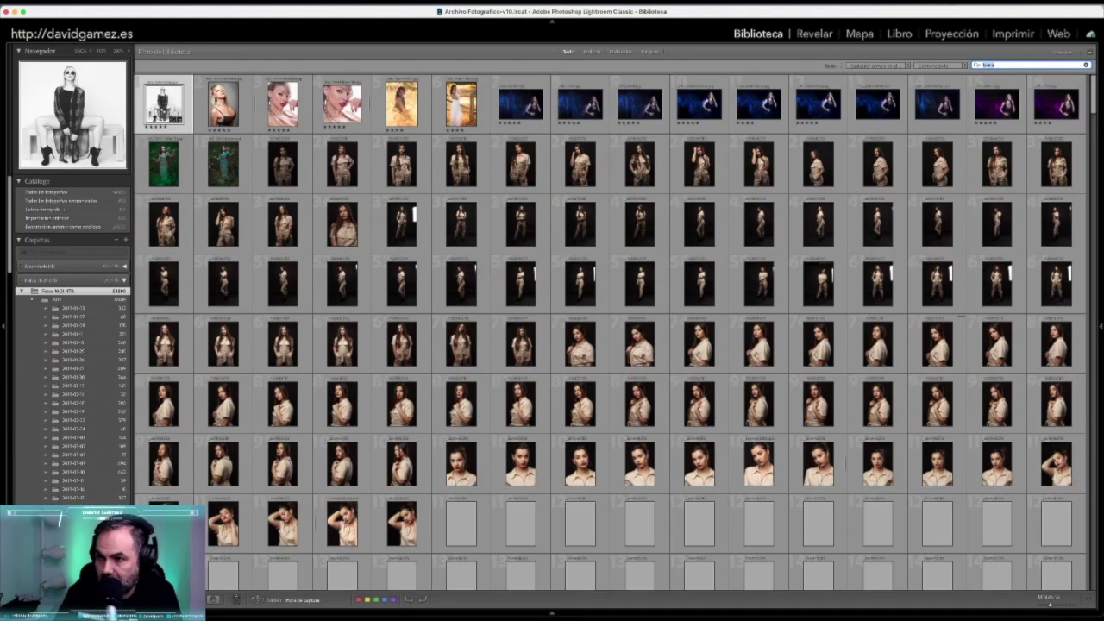
{"action": "left_click", "coordinate": [515, 102]}
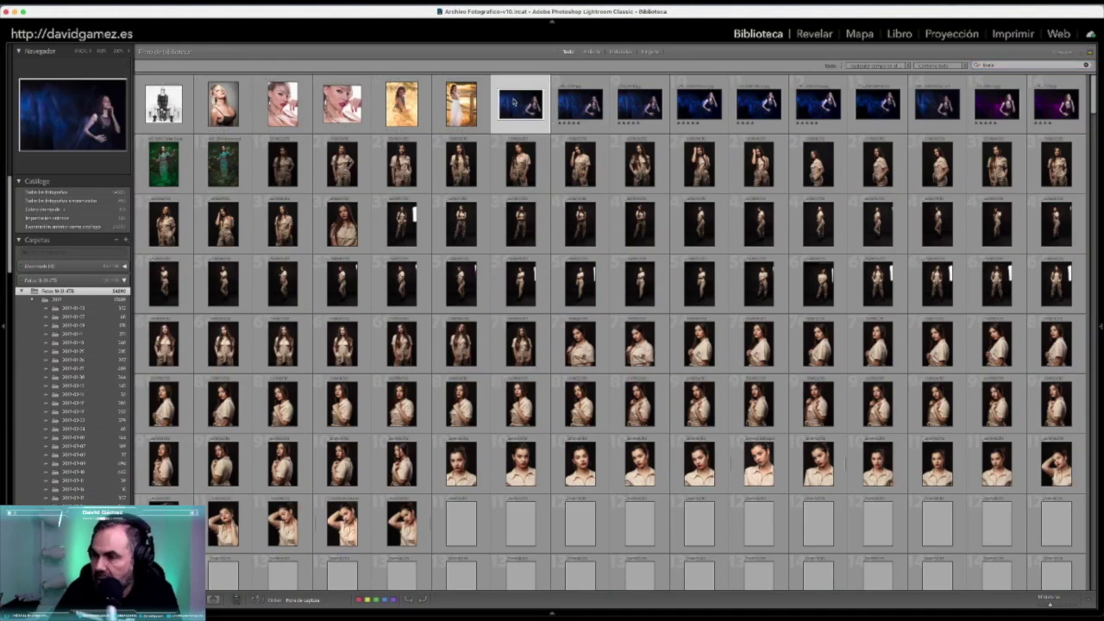
{"action": "right_click", "coordinate": [515, 102]}
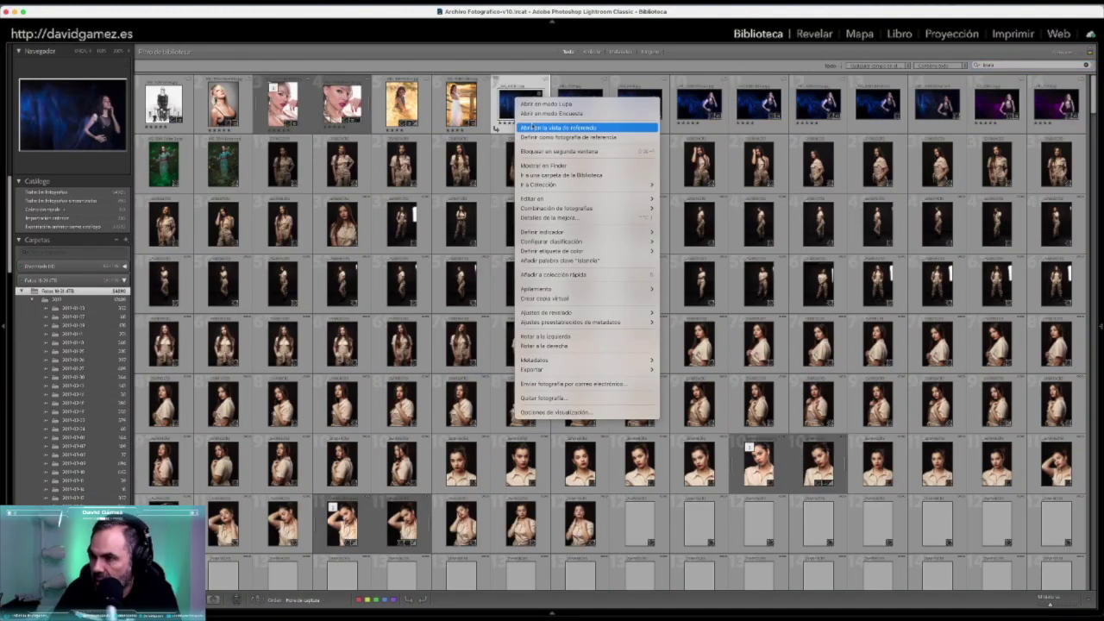
{"action": "left_click", "coordinate": [546, 175]}
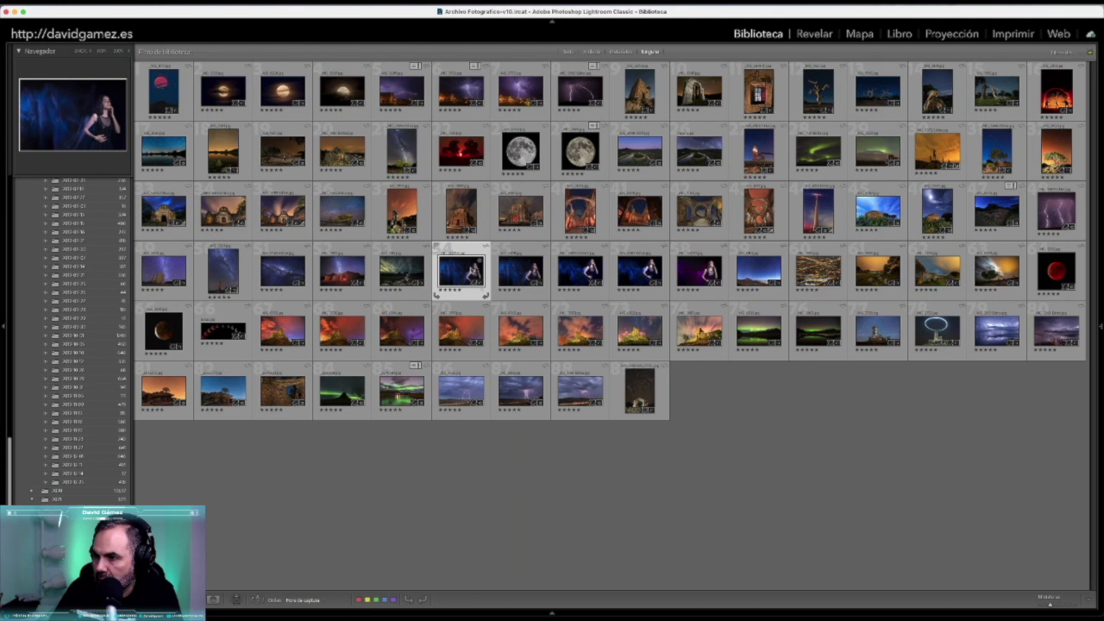
{"action": "double_click", "coordinate": [469, 270]}
{"action": "key", "text": "F8"}
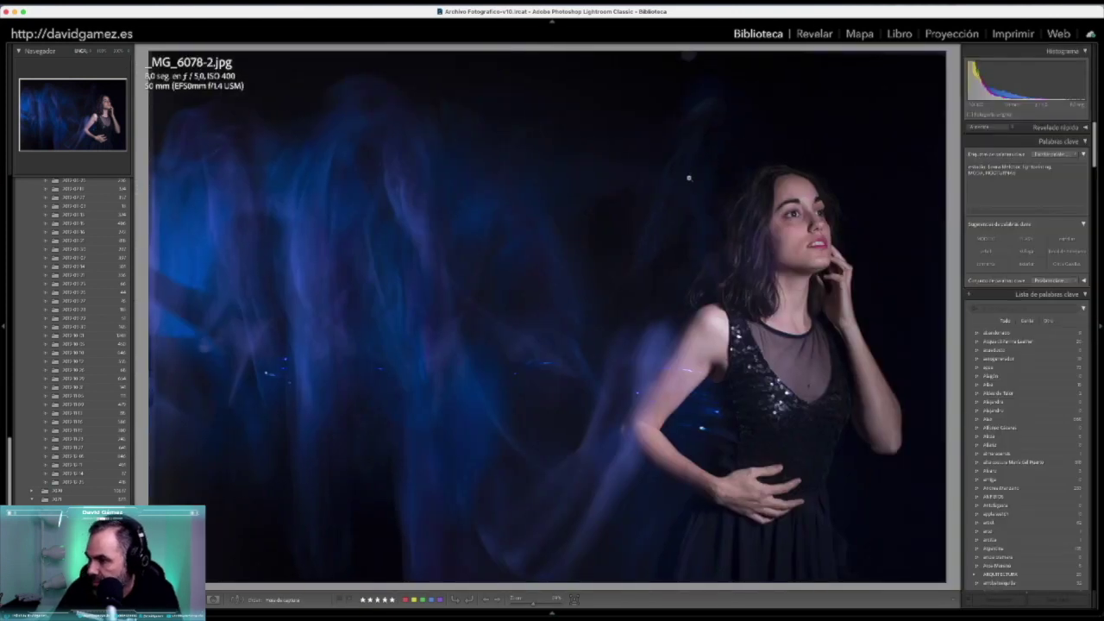
{"action": "right_click", "coordinate": [700, 164]}
{"action": "left_click", "coordinate": [749, 216]}
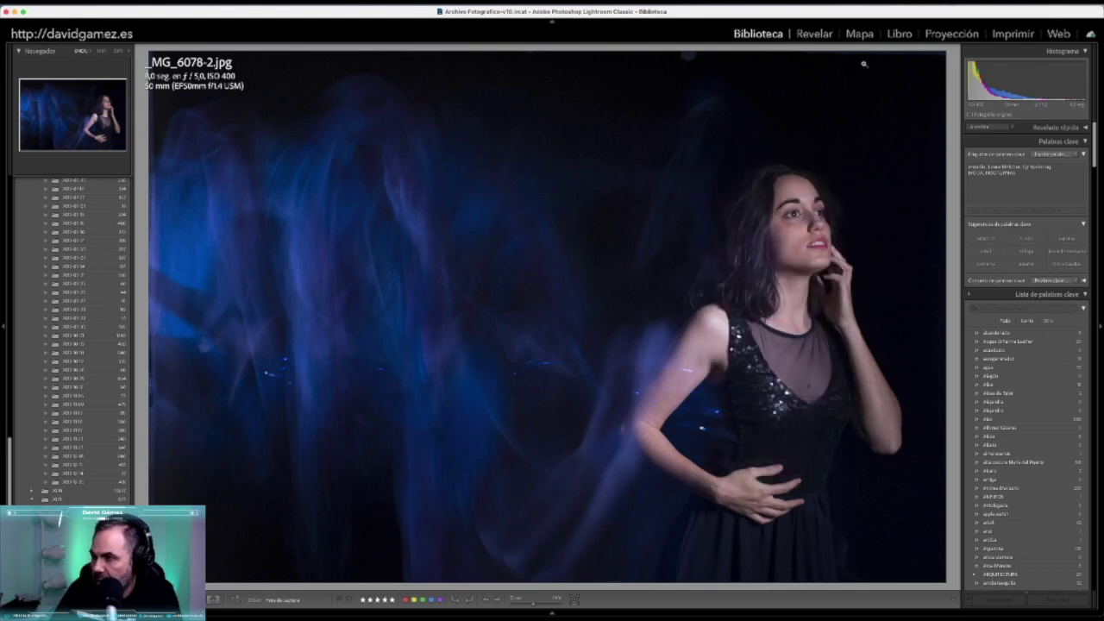
{"action": "key", "text": "d"}
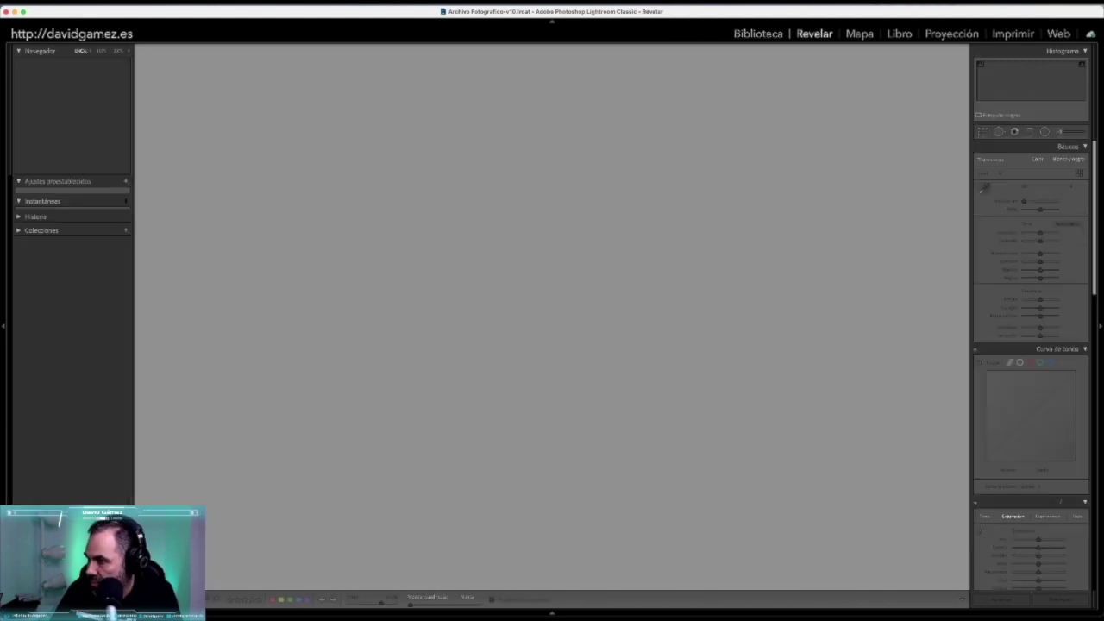
{"action": "key", "text": "e"}
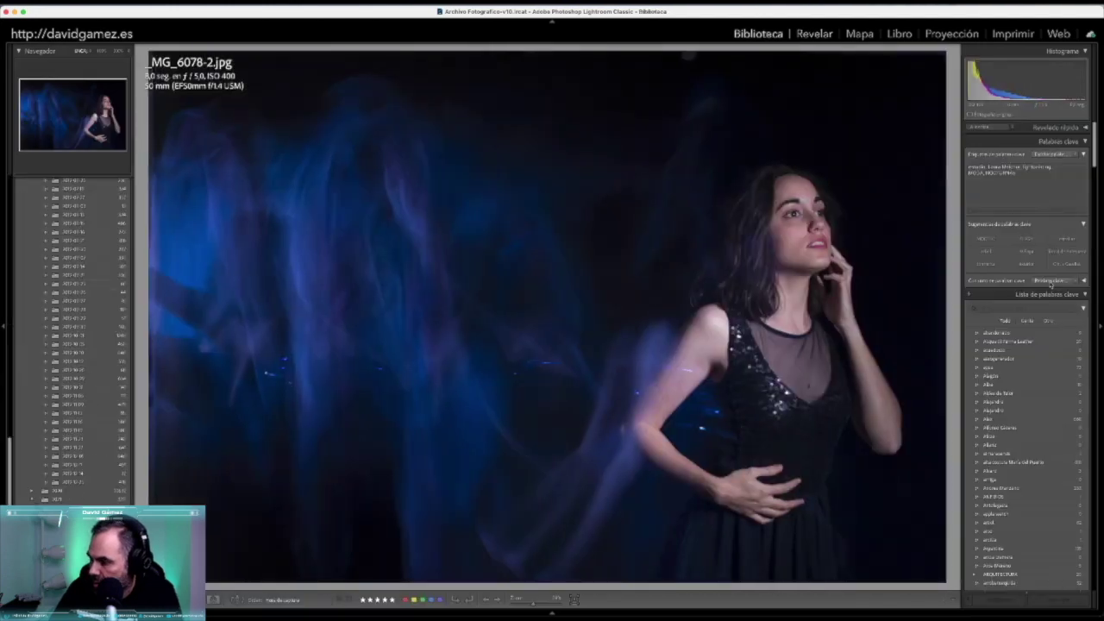
{"action": "scroll", "coordinate": [1050, 283], "scroll_direction": "down", "scroll_amount": 10}
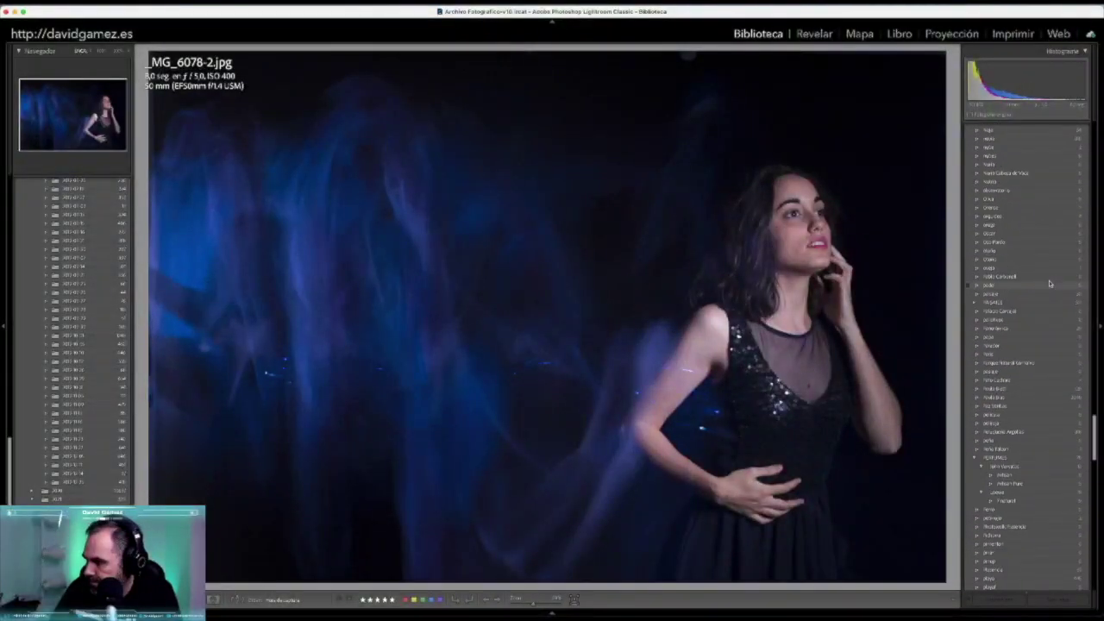
{"action": "scroll", "coordinate": [1052, 302], "scroll_direction": "down", "scroll_amount": 5}
{"action": "scroll", "coordinate": [1054, 315], "scroll_direction": "down", "scroll_amount": 3}
{"action": "scroll", "coordinate": [1056, 324], "scroll_direction": "down", "scroll_amount": 2}
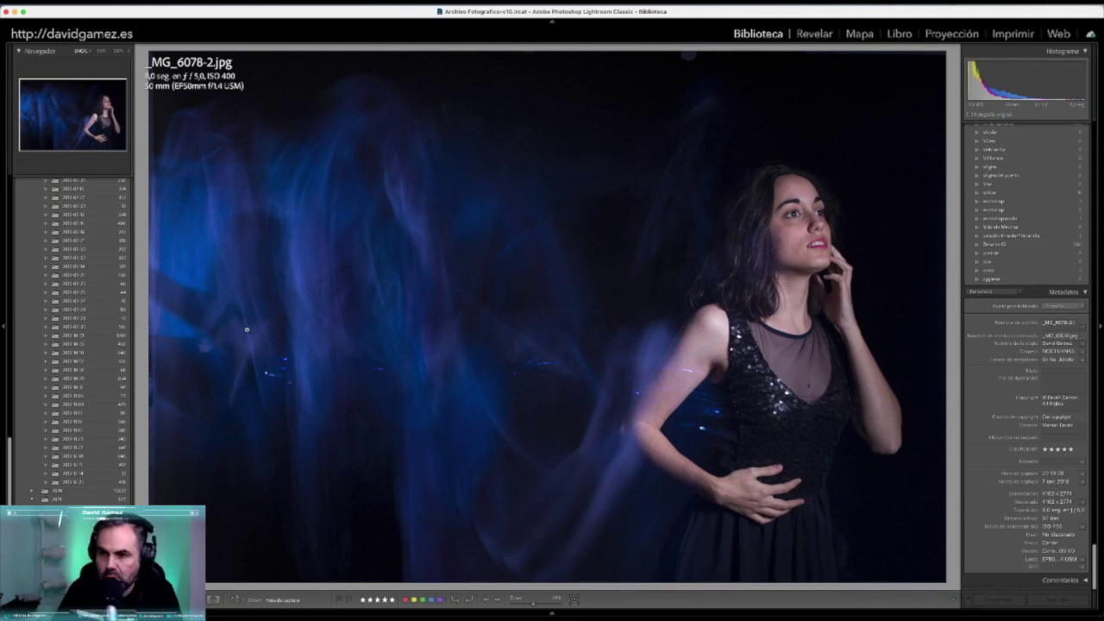
{"action": "scroll", "coordinate": [66, 268], "scroll_direction": "down", "scroll_amount": 3}
{"action": "scroll", "coordinate": [66, 268], "scroll_direction": "down", "scroll_amount": 3}
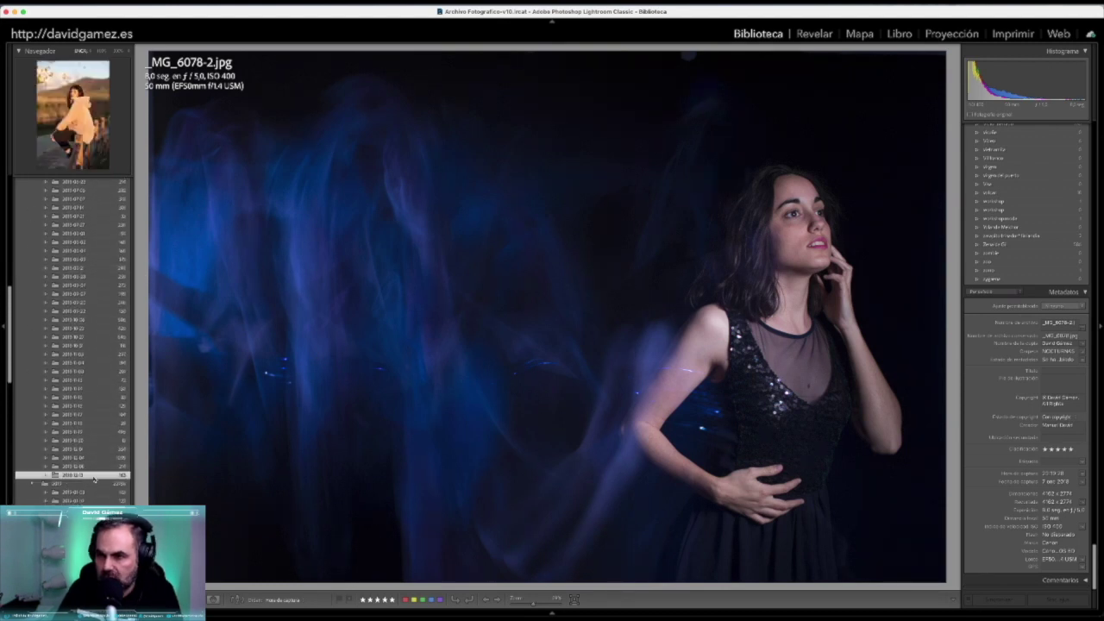
Show a later field-portrait folder as grid thumbnails, then the 2016-12-06 portraits folder
{"action": "left_click", "coordinate": [94, 476]}
{"action": "key", "text": "g"}
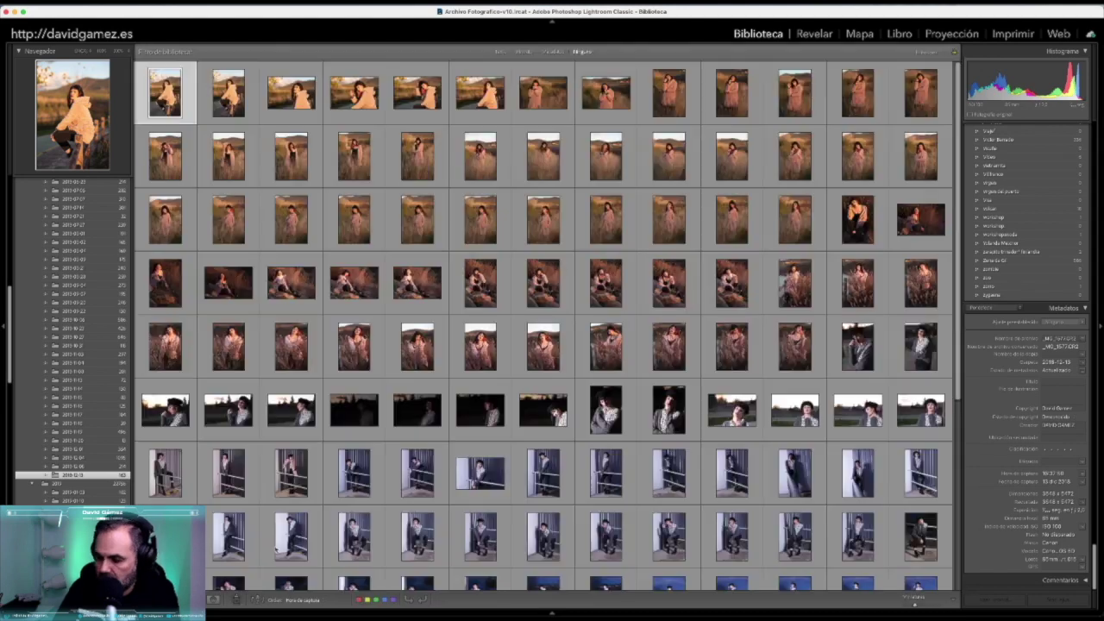
{"action": "scroll", "coordinate": [342, 453], "scroll_direction": "down", "scroll_amount": 2}
{"action": "scroll", "coordinate": [342, 453], "scroll_direction": "down", "scroll_amount": 3}
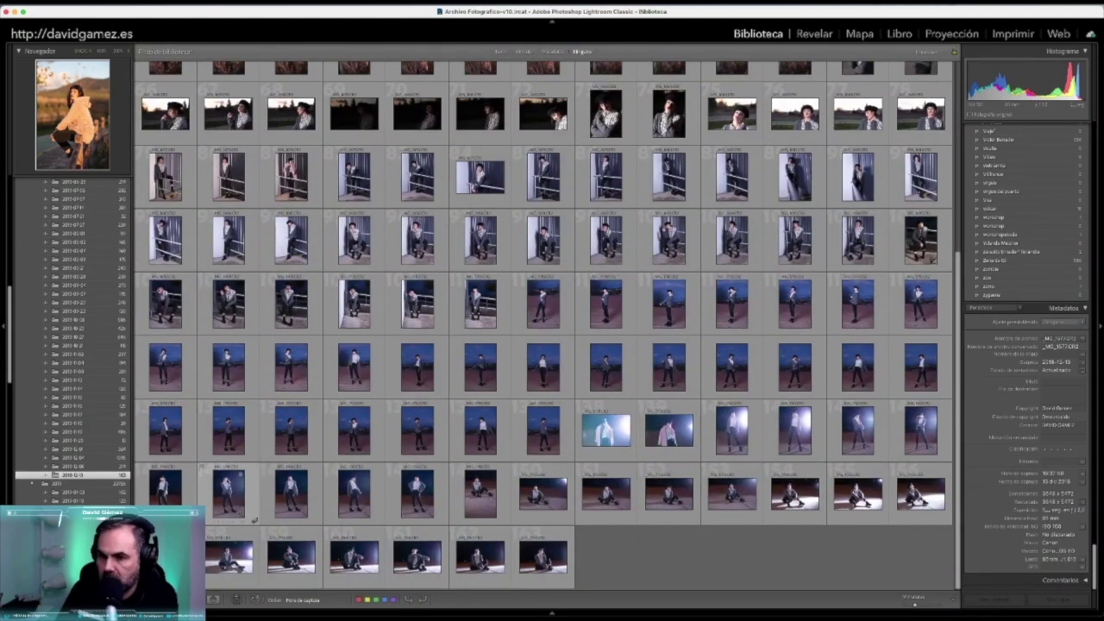
{"action": "left_click", "coordinate": [104, 466]}
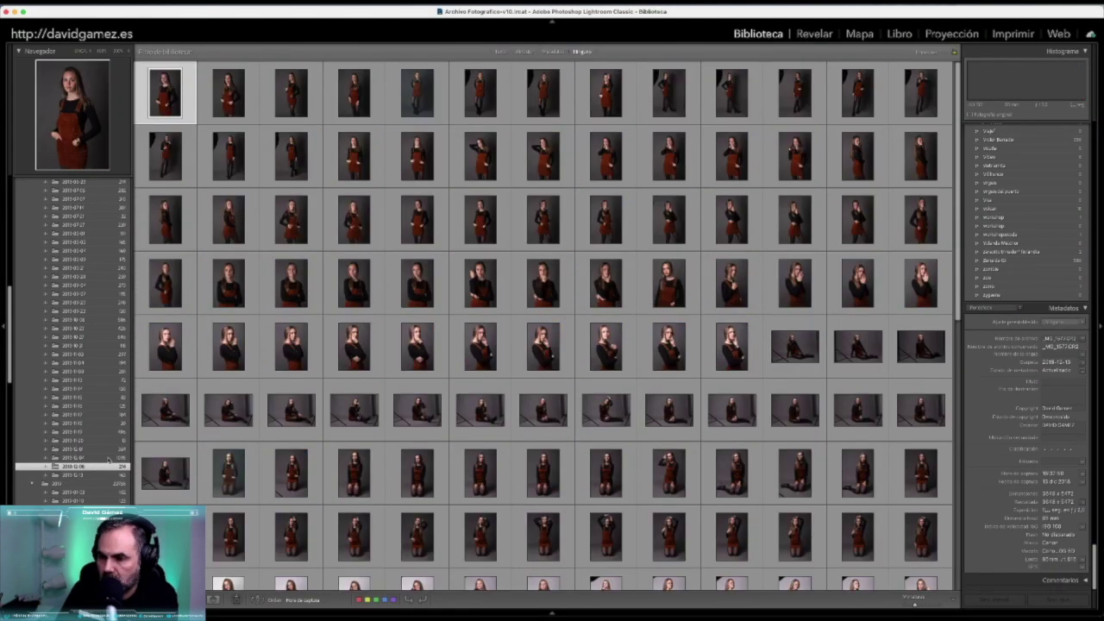
{"action": "scroll", "coordinate": [256, 418], "scroll_direction": "down", "scroll_amount": 1}
{"action": "scroll", "coordinate": [255, 419], "scroll_direction": "down", "scroll_amount": 5}
{"action": "scroll", "coordinate": [255, 419], "scroll_direction": "down", "scroll_amount": 5}
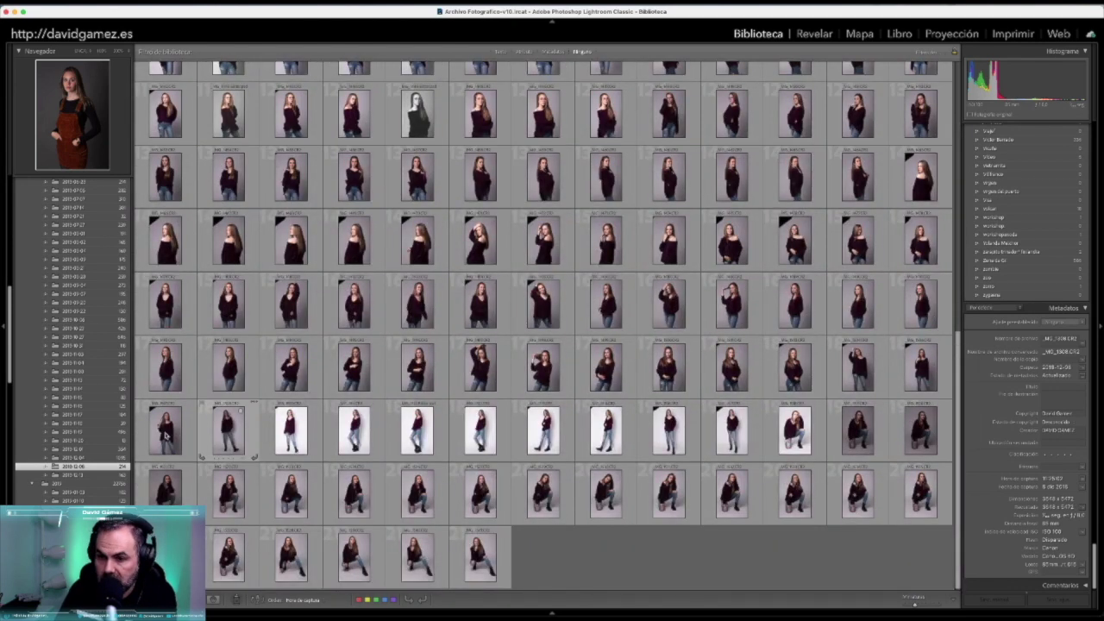
Step up through the 2016-12-04 baby, night, waterfall, sunset and icy beach folders with smaller thumbnails
{"action": "left_click", "coordinate": [97, 450]}
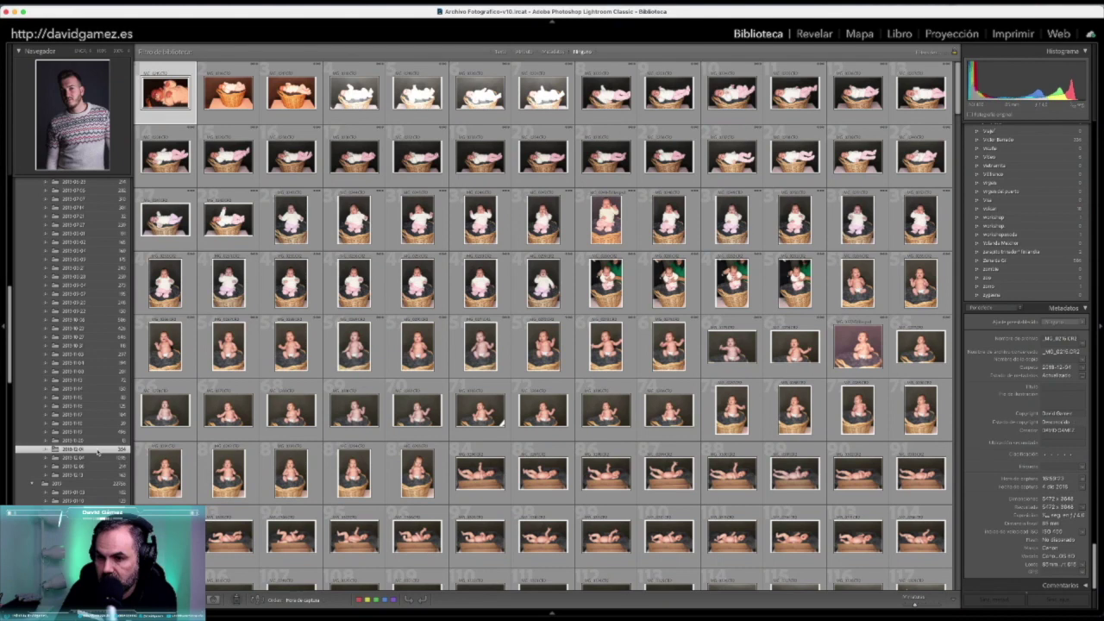
{"action": "left_click", "coordinate": [96, 441]}
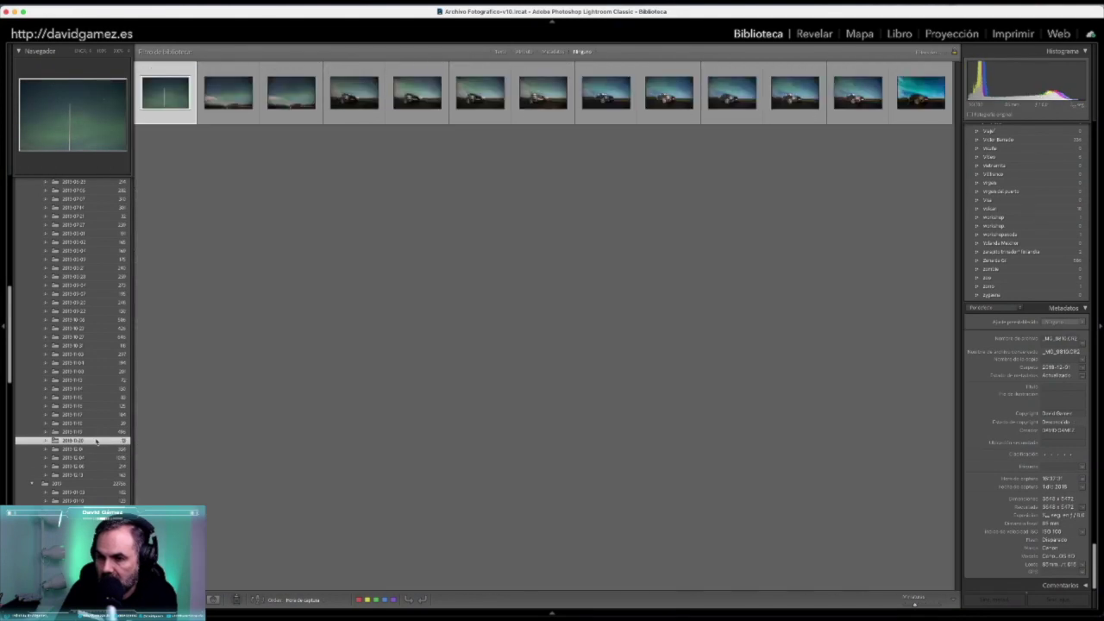
{"action": "left_click", "coordinate": [95, 432]}
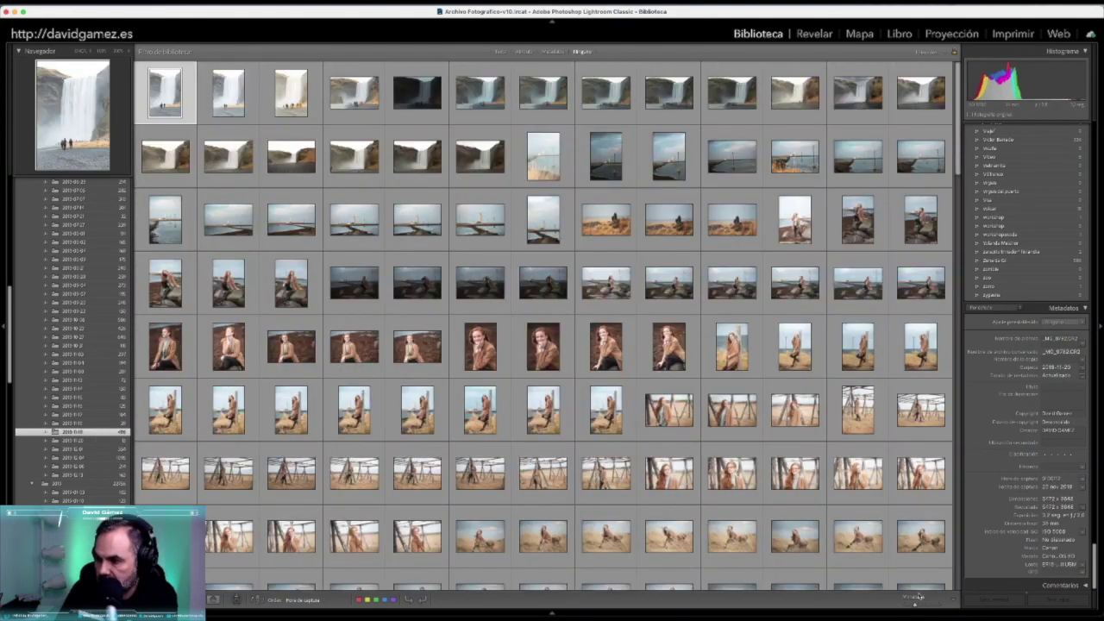
{"action": "left_click_drag", "start_coordinate": [911, 606], "coordinate": [904, 607]}
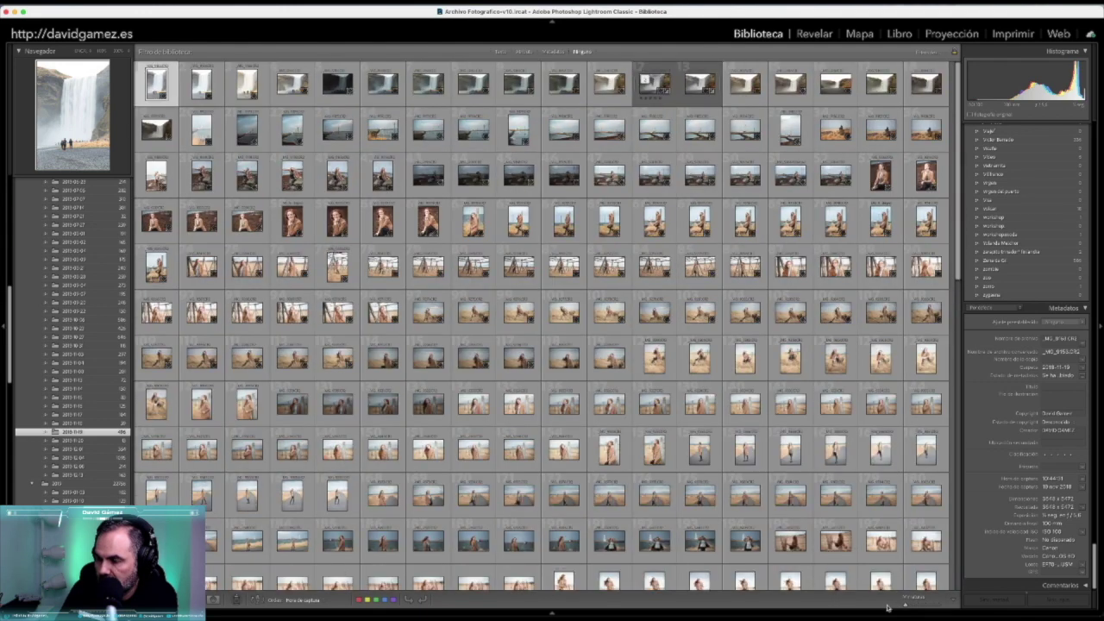
{"action": "left_click", "coordinate": [82, 415]}
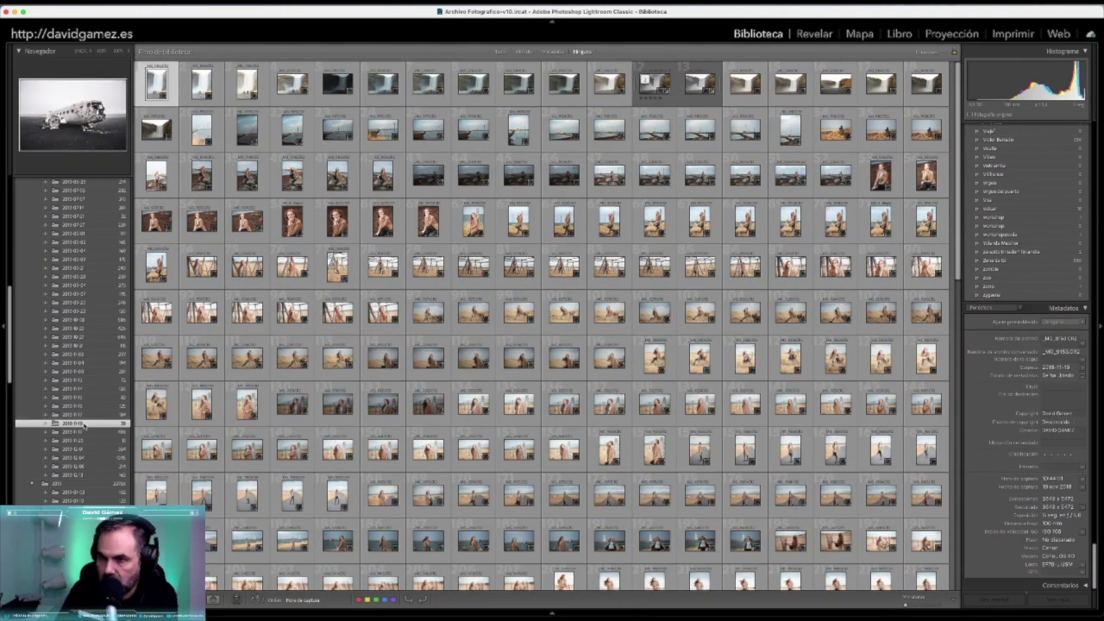
{"action": "left_click", "coordinate": [83, 407]}
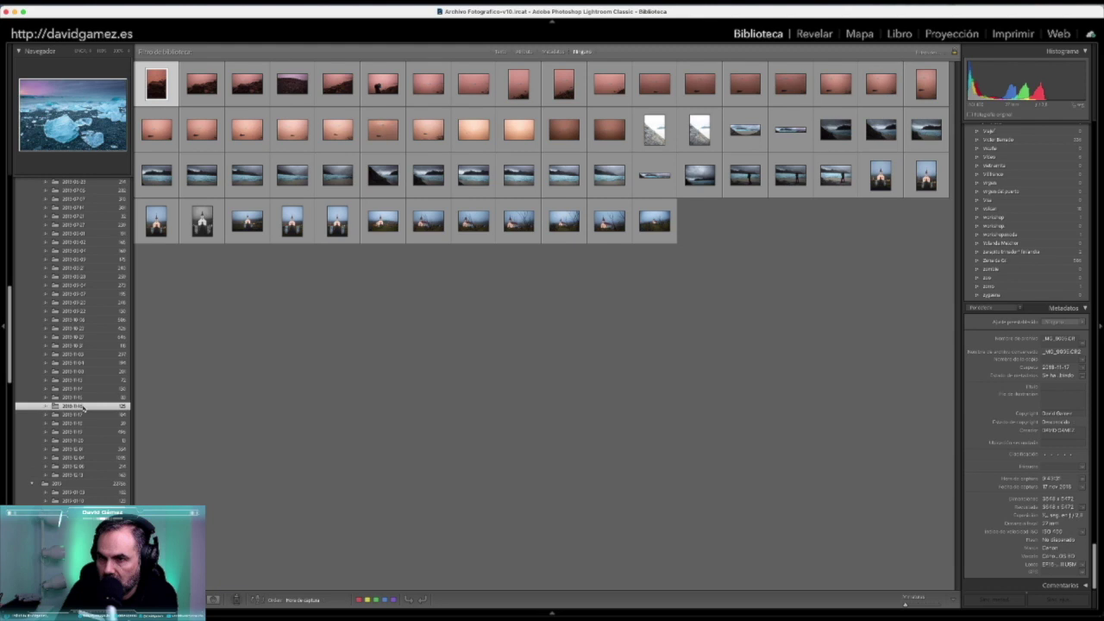
Browse the sunset-road, mountain-beach, maternity and interior folders up to a studio portrait folder
{"action": "left_click", "coordinate": [84, 398]}
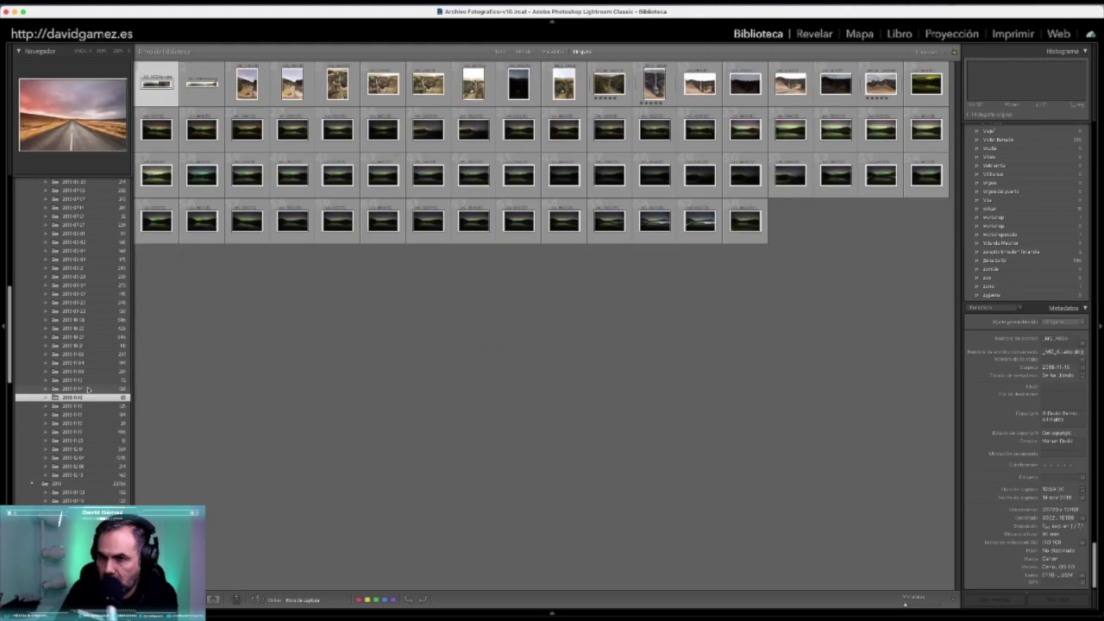
{"action": "left_click", "coordinate": [89, 389]}
{"action": "left_click", "coordinate": [87, 380]}
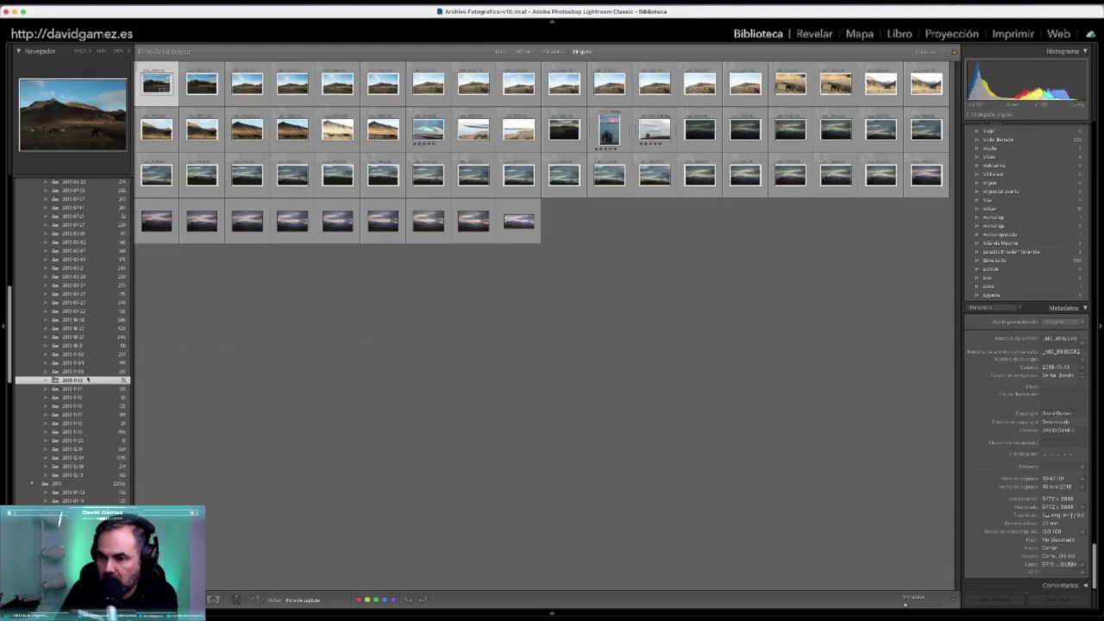
{"action": "left_click", "coordinate": [87, 372]}
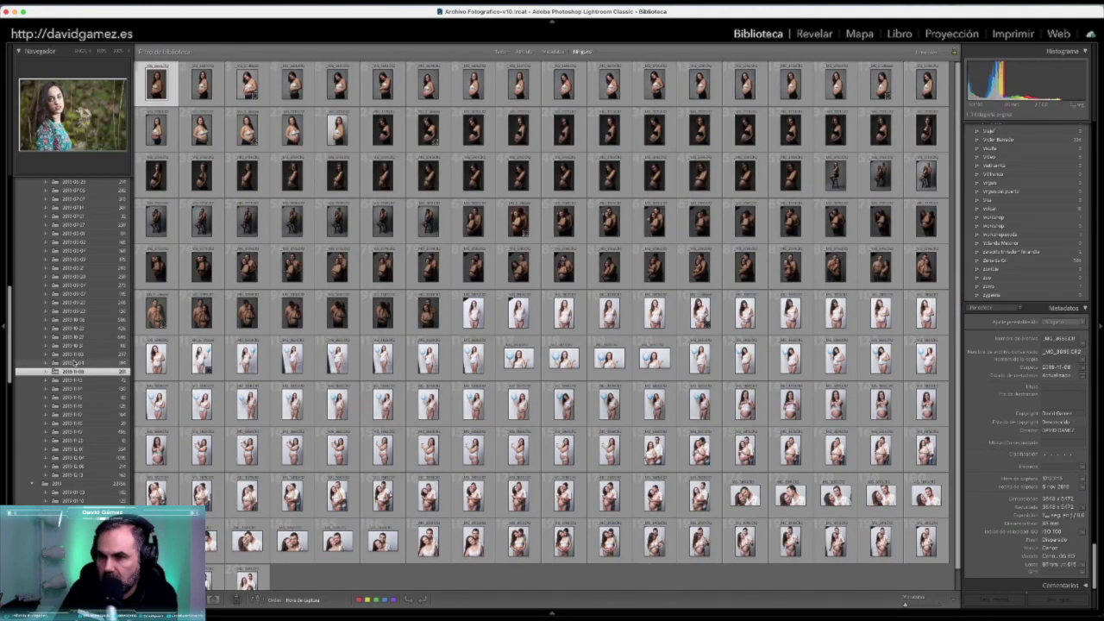
{"action": "left_click", "coordinate": [74, 363]}
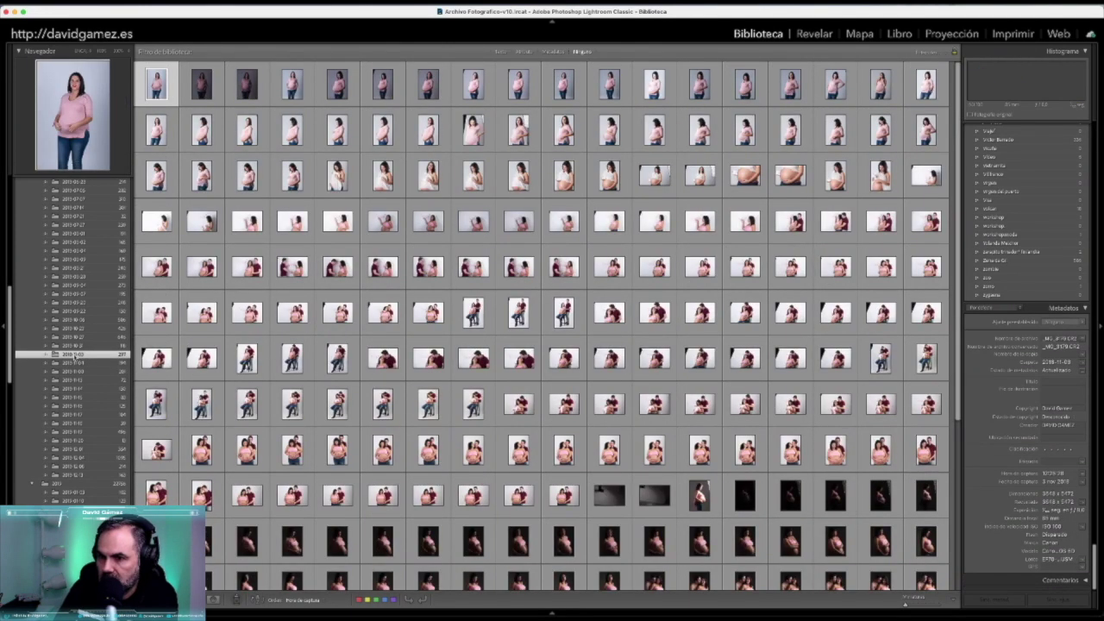
{"action": "left_click", "coordinate": [76, 346]}
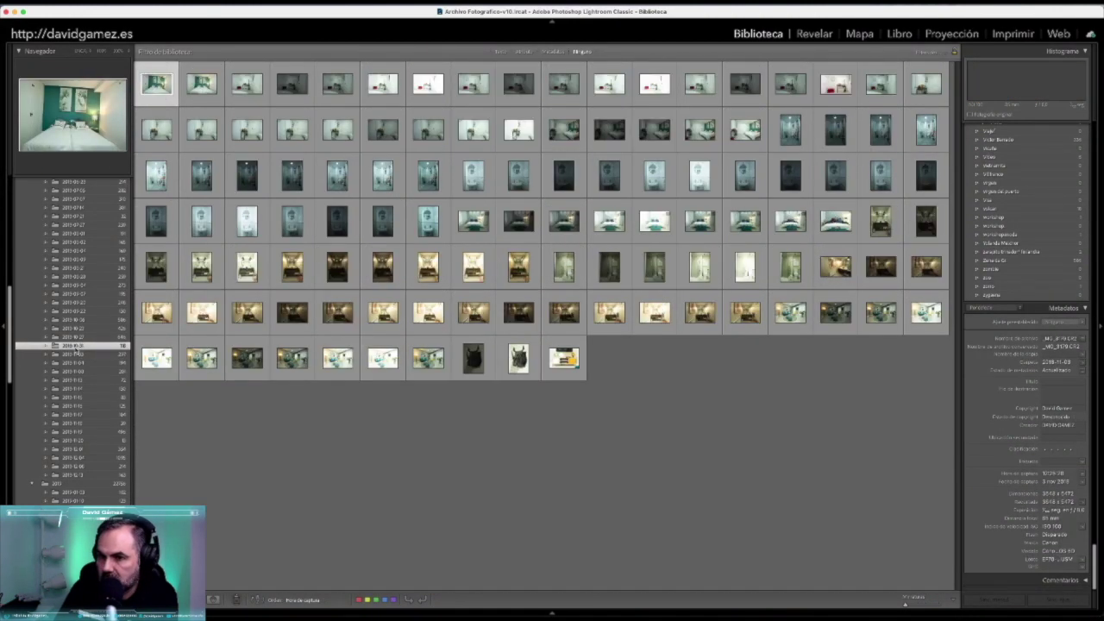
{"action": "left_click", "coordinate": [75, 337]}
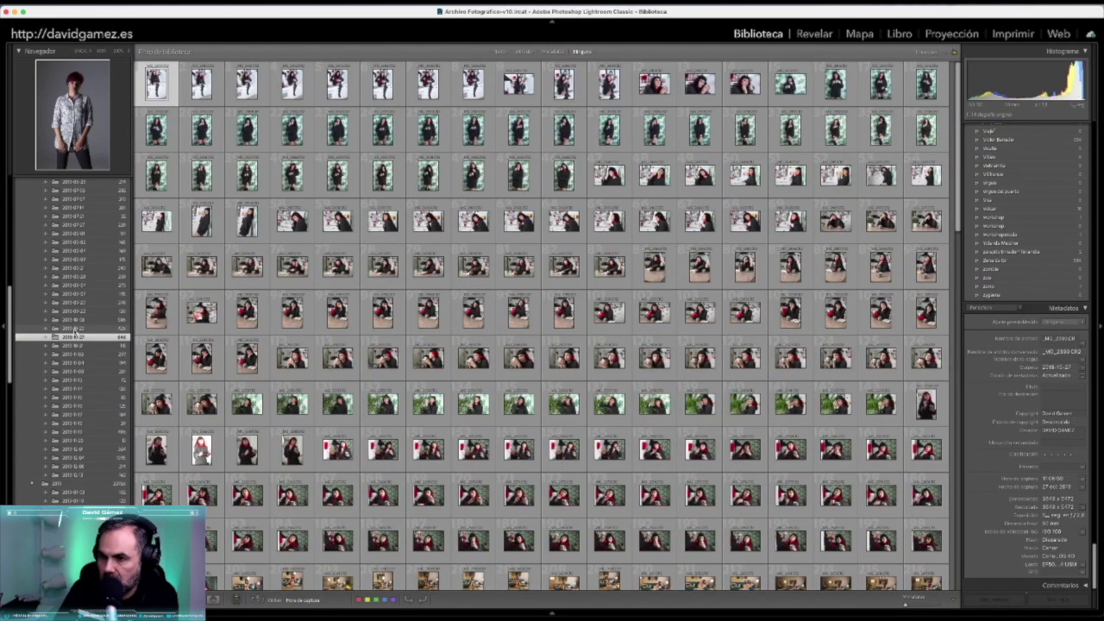
Look over the studio portrait folders, then the outdoor field and male studio portrait folders
{"action": "scroll", "coordinate": [205, 326], "scroll_direction": "down", "scroll_amount": 5}
{"action": "scroll", "coordinate": [205, 326], "scroll_direction": "down", "scroll_amount": 5}
{"action": "scroll", "coordinate": [205, 326], "scroll_direction": "down", "scroll_amount": 5}
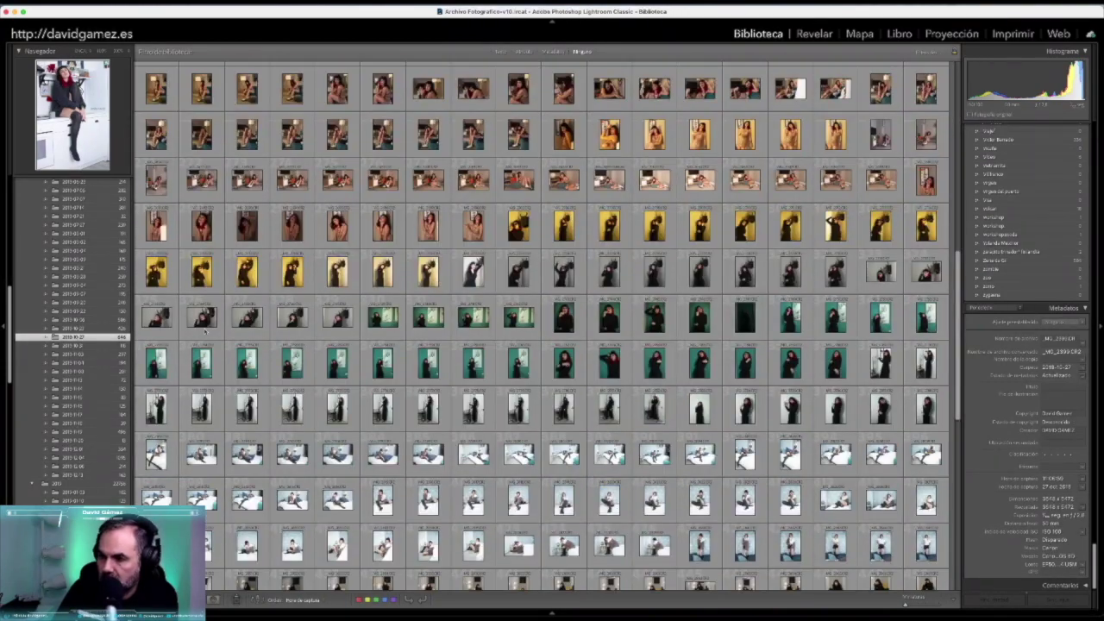
{"action": "scroll", "coordinate": [205, 327], "scroll_direction": "down", "scroll_amount": 5}
{"action": "scroll", "coordinate": [205, 326], "scroll_direction": "down", "scroll_amount": 5}
{"action": "left_click", "coordinate": [54, 329]}
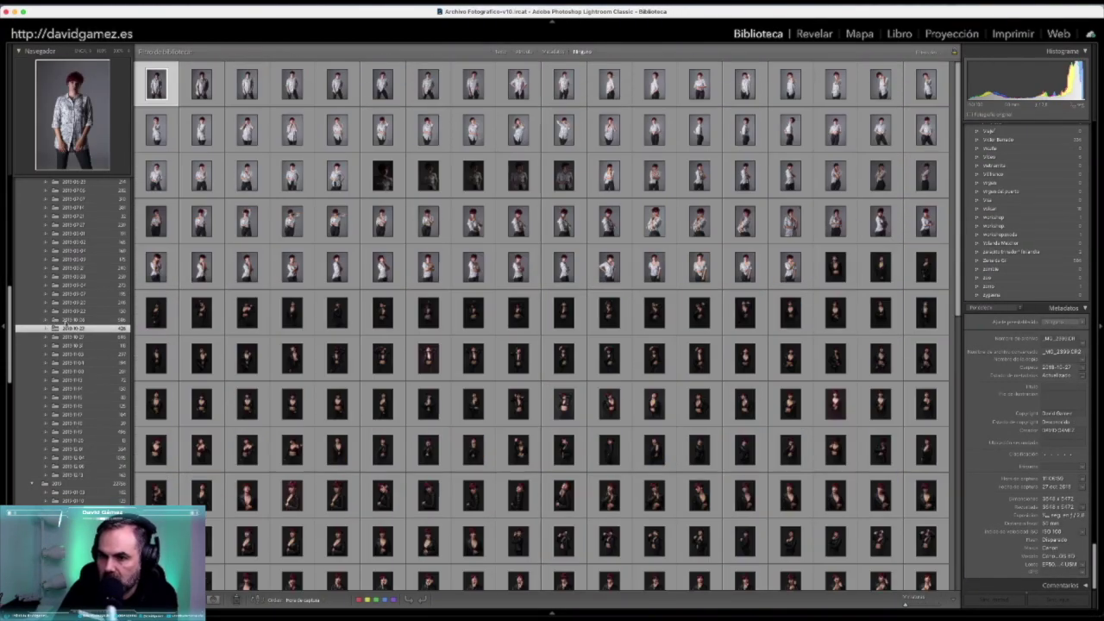
{"action": "scroll", "coordinate": [235, 328], "scroll_direction": "down", "scroll_amount": 10}
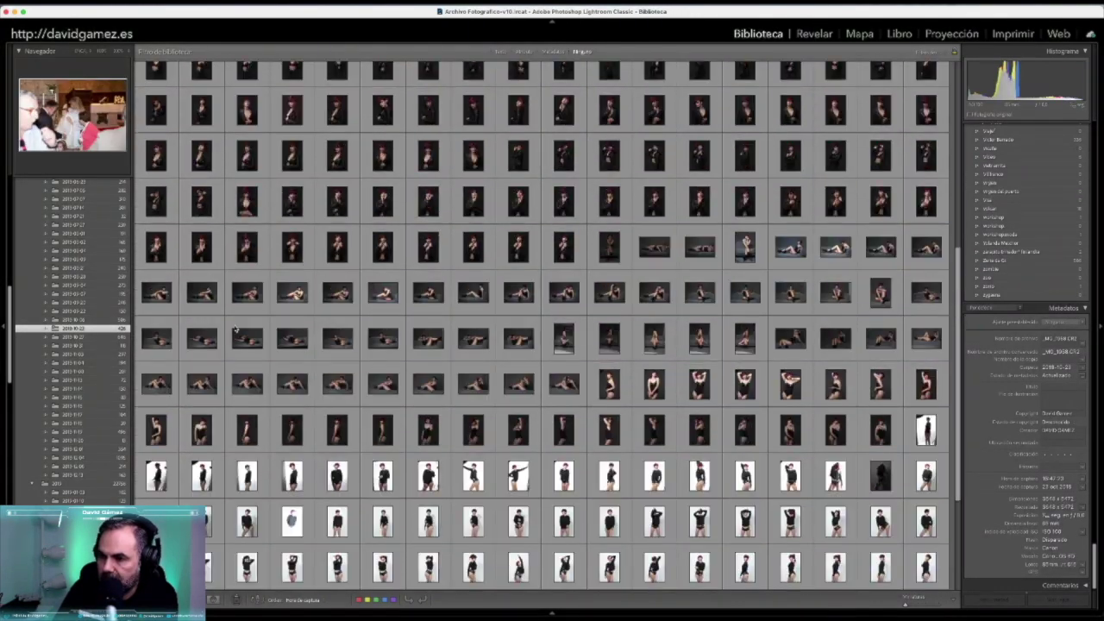
{"action": "scroll", "coordinate": [234, 328], "scroll_direction": "down", "scroll_amount": 10}
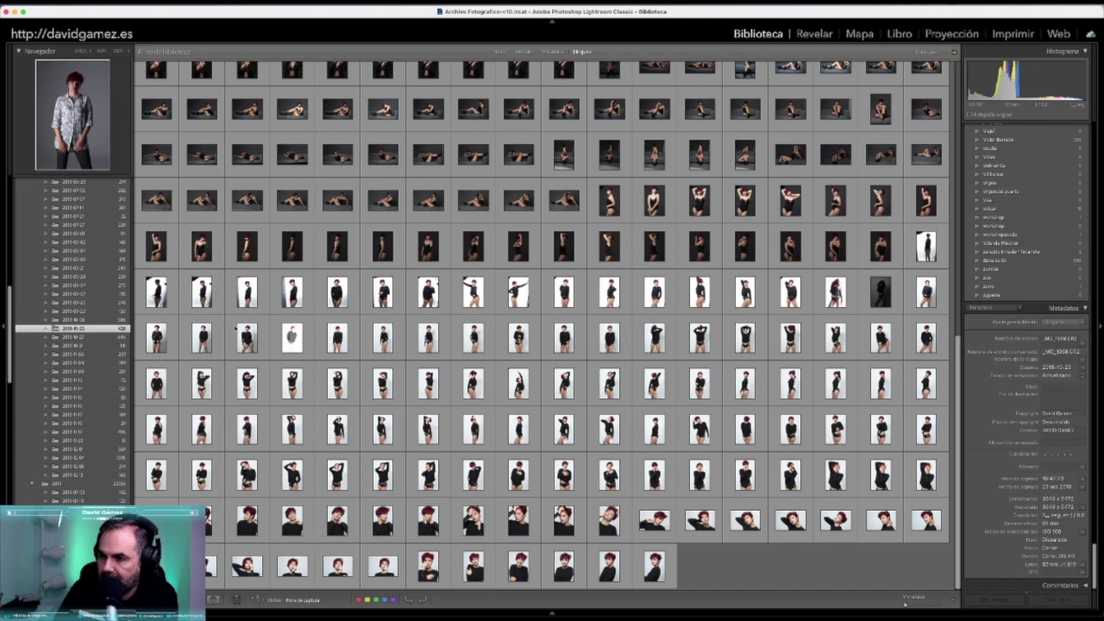
{"action": "left_click", "coordinate": [98, 312]}
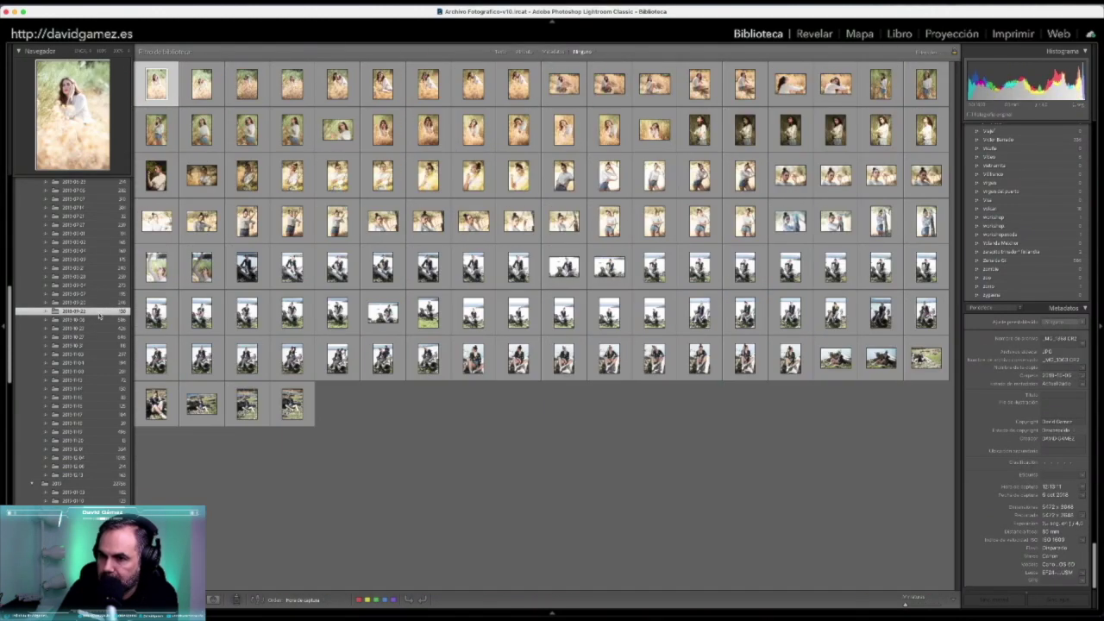
{"action": "left_click", "coordinate": [92, 303]}
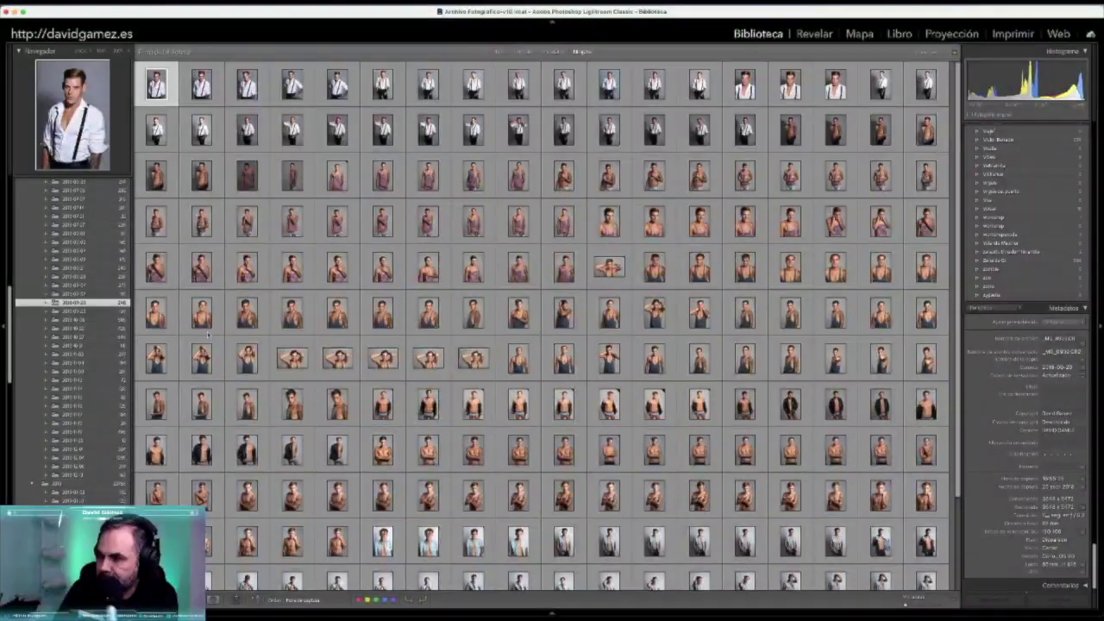
{"action": "scroll", "coordinate": [208, 336], "scroll_direction": "down", "scroll_amount": 3}
{"action": "scroll", "coordinate": [165, 333], "scroll_direction": "up", "scroll_amount": 3}
{"action": "mouse_move", "coordinate": [166, 328]}
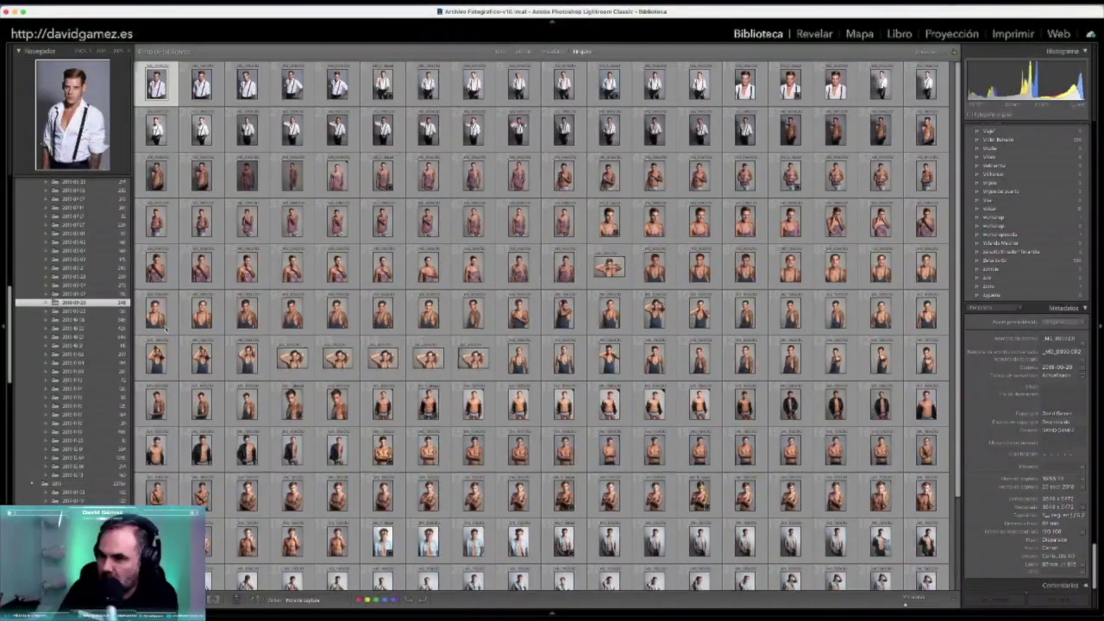
Browse the night landscape, outdoor male portrait and woman portrait folders, moving further up
{"action": "left_click", "coordinate": [89, 295]}
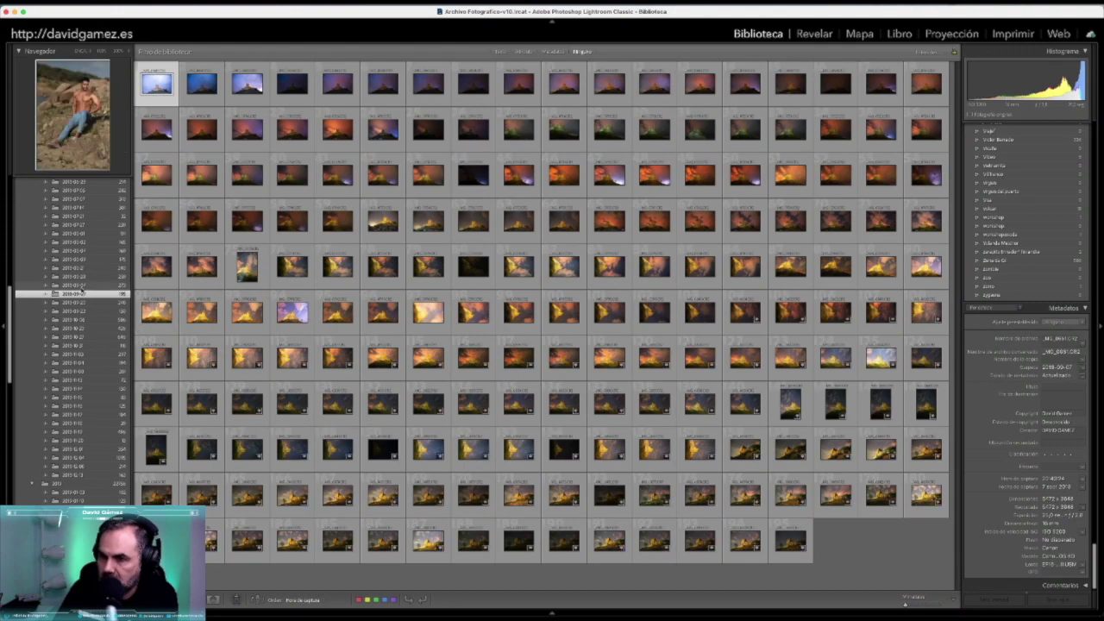
{"action": "left_click", "coordinate": [86, 285]}
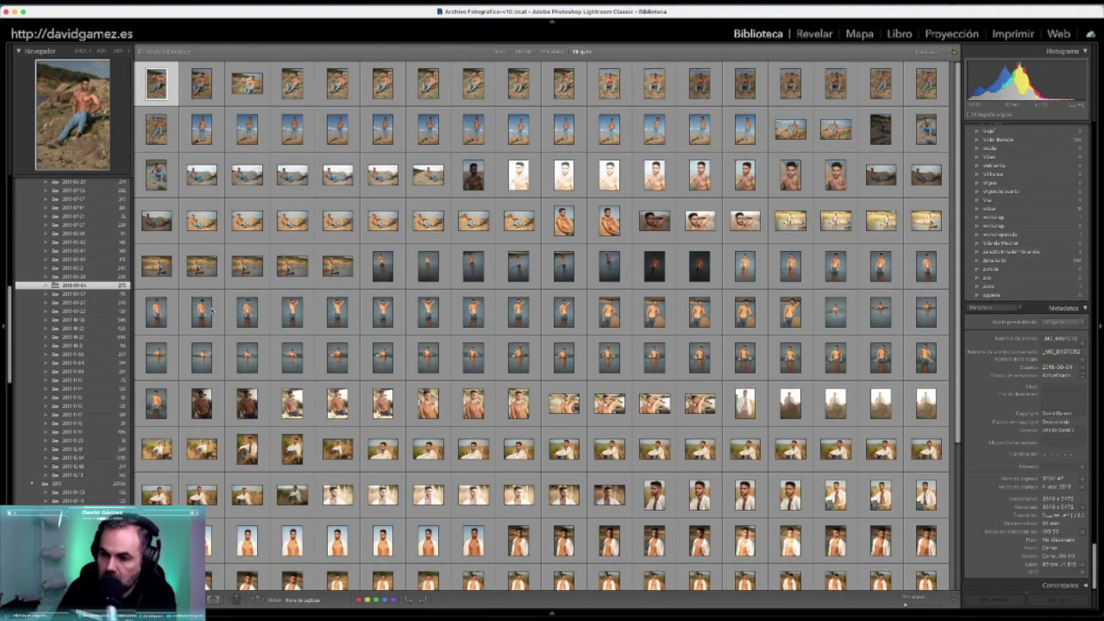
{"action": "scroll", "coordinate": [211, 315], "scroll_direction": "down", "scroll_amount": 5}
{"action": "scroll", "coordinate": [211, 315], "scroll_direction": "up", "scroll_amount": 10}
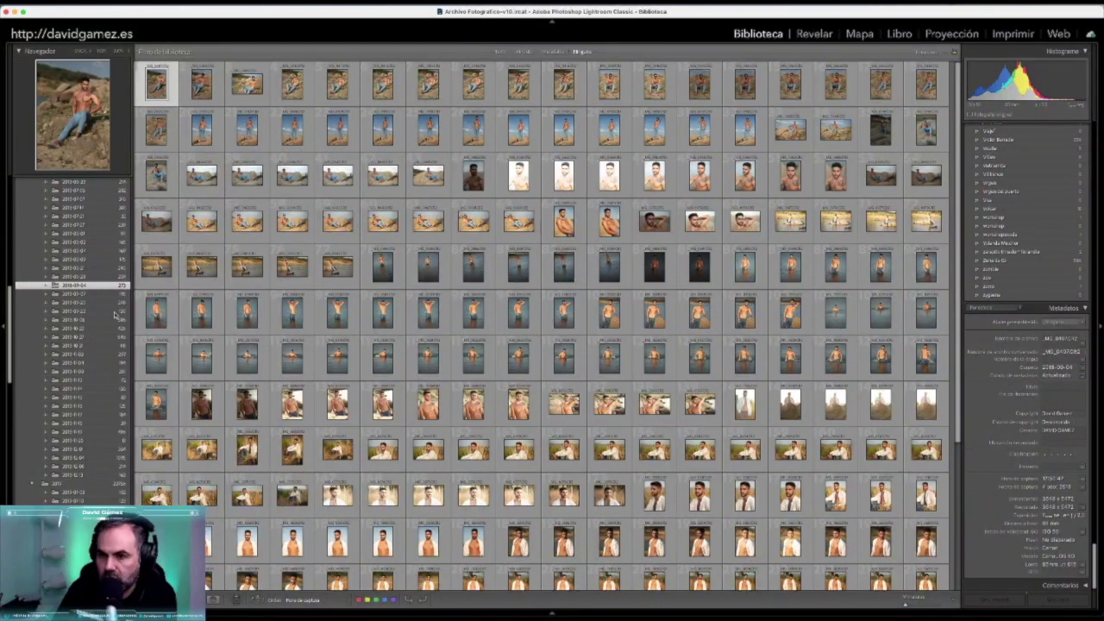
{"action": "left_click", "coordinate": [86, 277]}
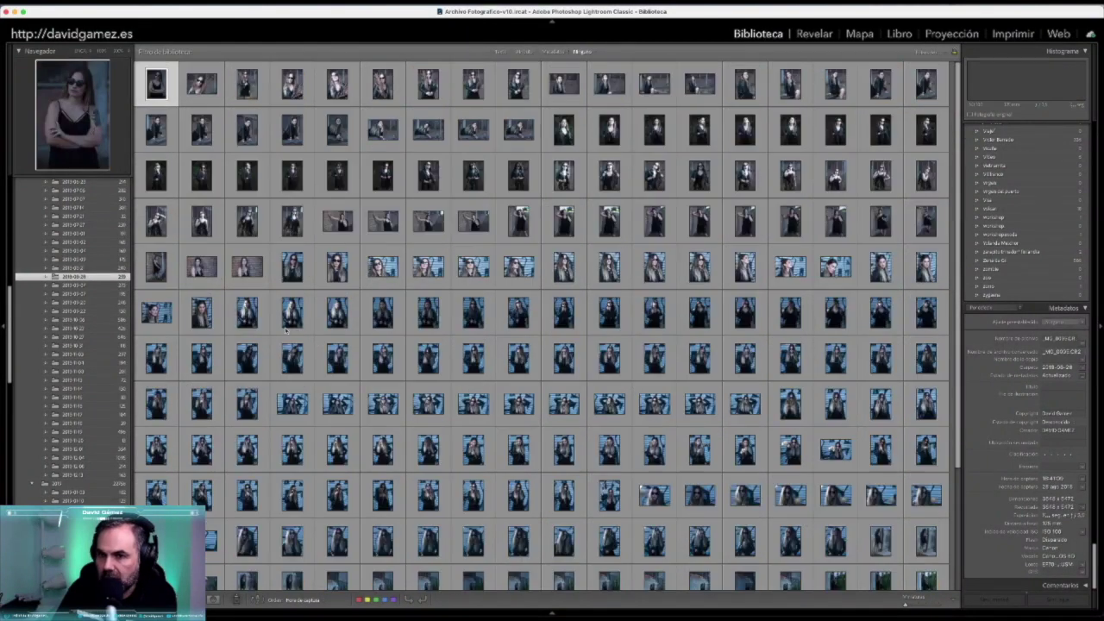
{"action": "scroll", "coordinate": [286, 327], "scroll_direction": "down", "scroll_amount": 4}
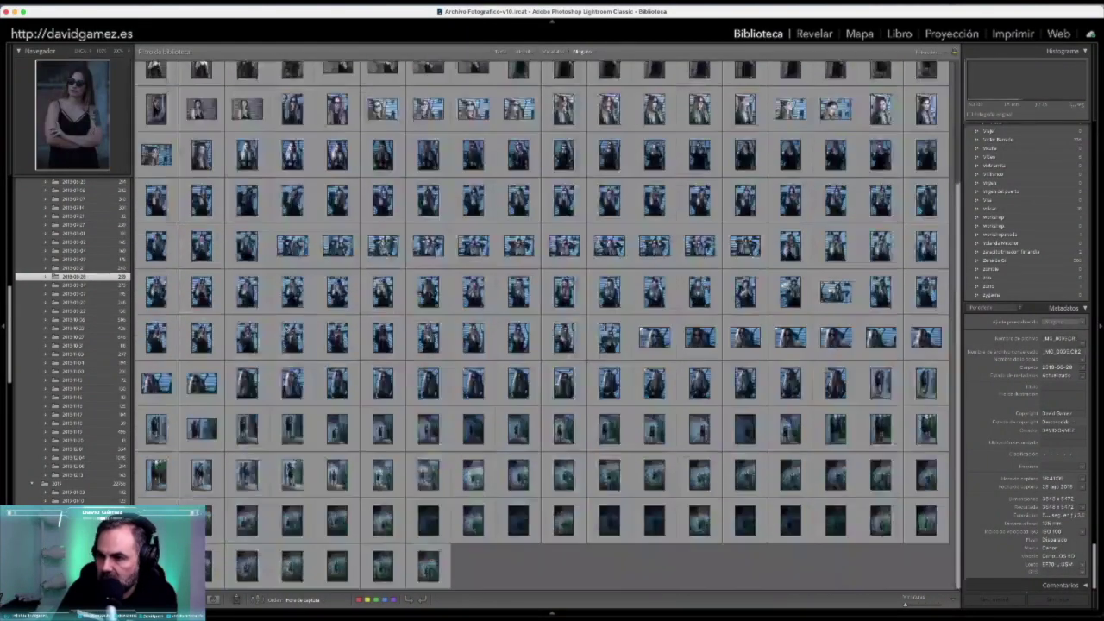
{"action": "left_click", "coordinate": [95, 269]}
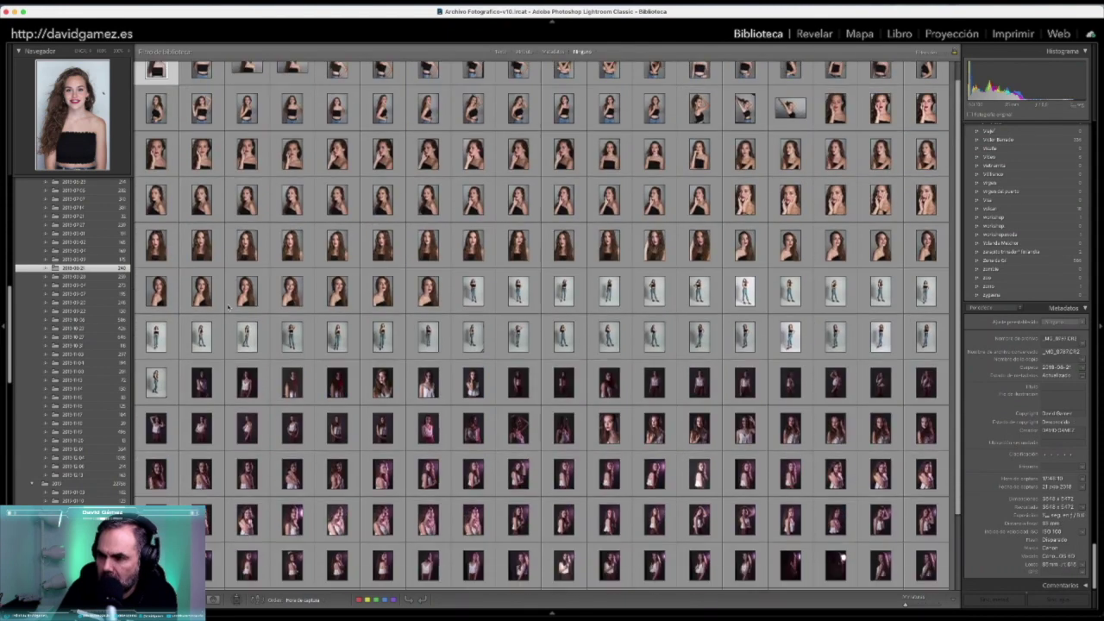
Check the purple-lit and dark landscape folders, then jump down to the beach portrait folder
{"action": "left_click", "coordinate": [76, 258]}
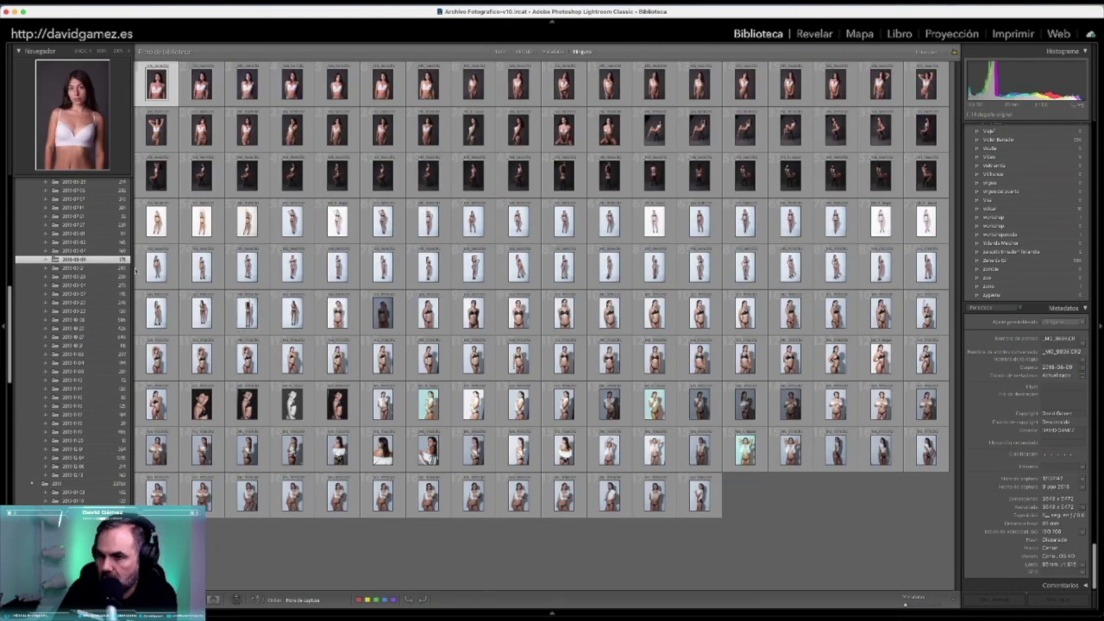
{"action": "left_click", "coordinate": [87, 249]}
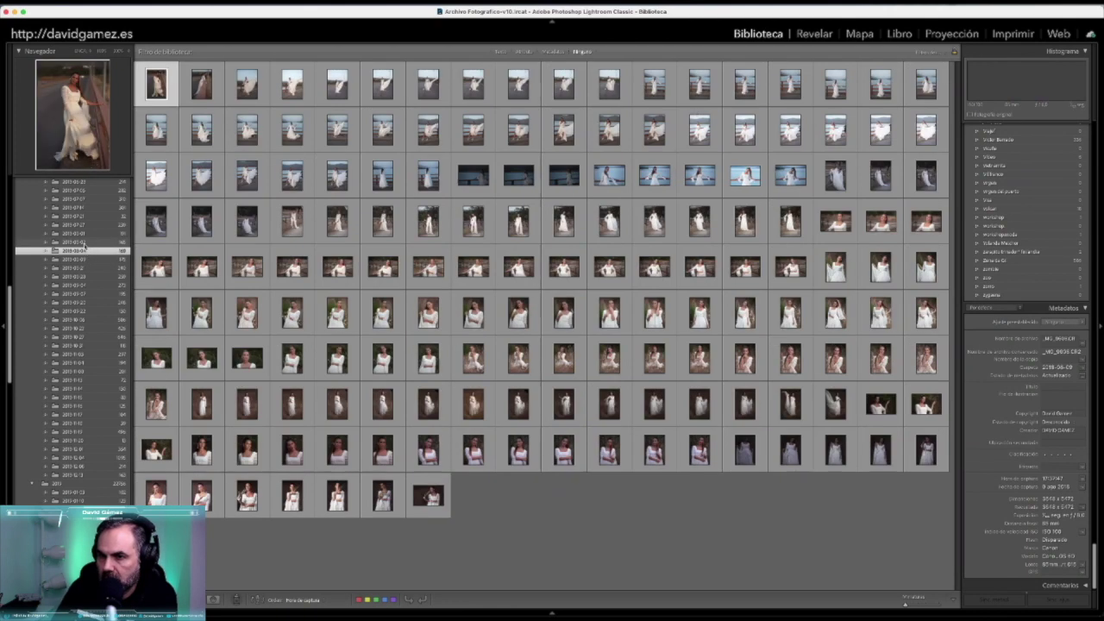
{"action": "left_click", "coordinate": [86, 242]}
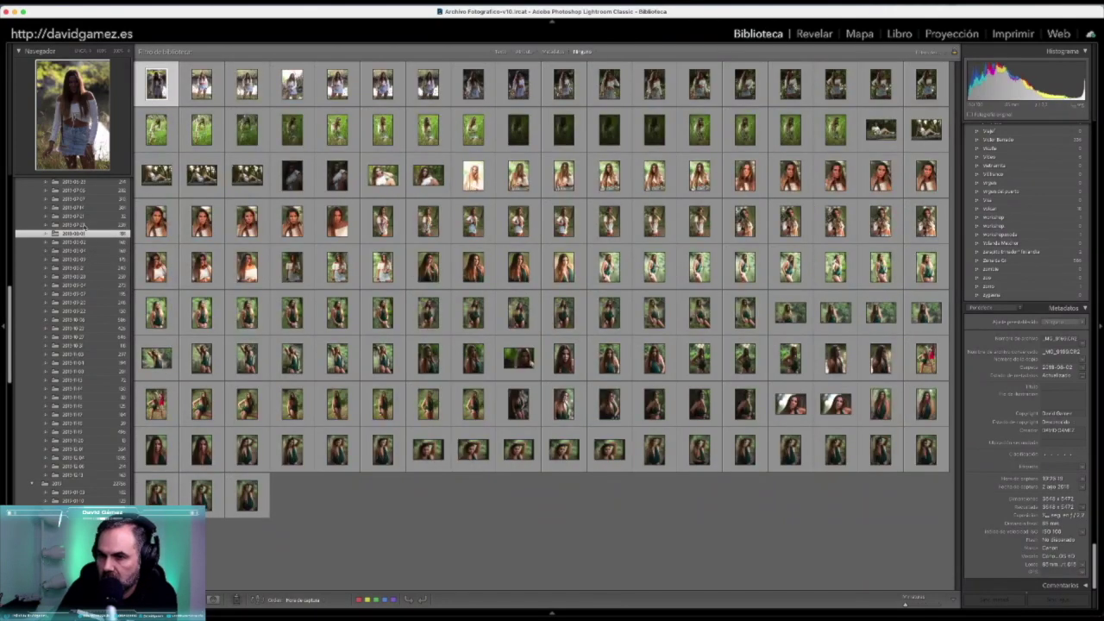
{"action": "left_click", "coordinate": [85, 225]}
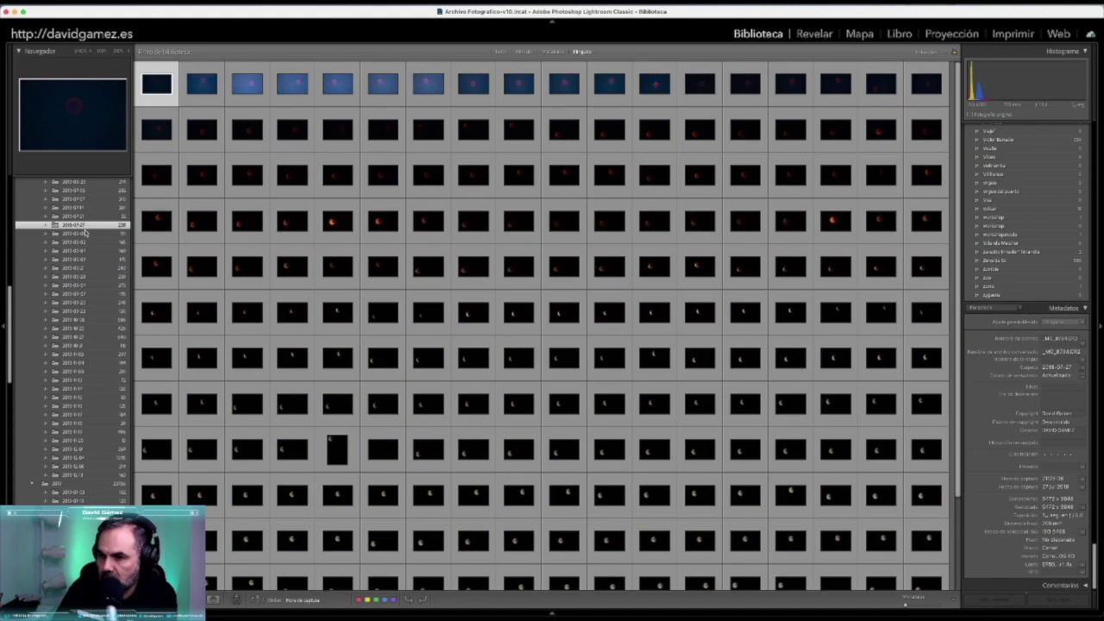
{"action": "left_click", "coordinate": [82, 493]}
{"action": "left_click", "coordinate": [82, 501]}
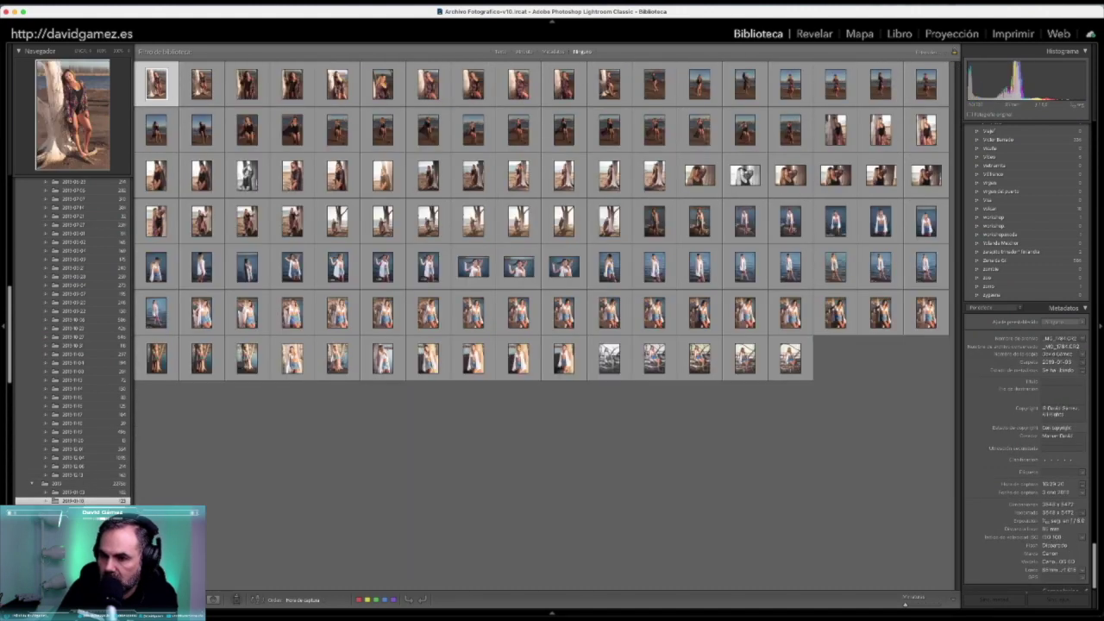
Click through later landscape and dated folders to a folder of dark studio portraits
{"action": "left_click", "coordinate": [80, 507]}
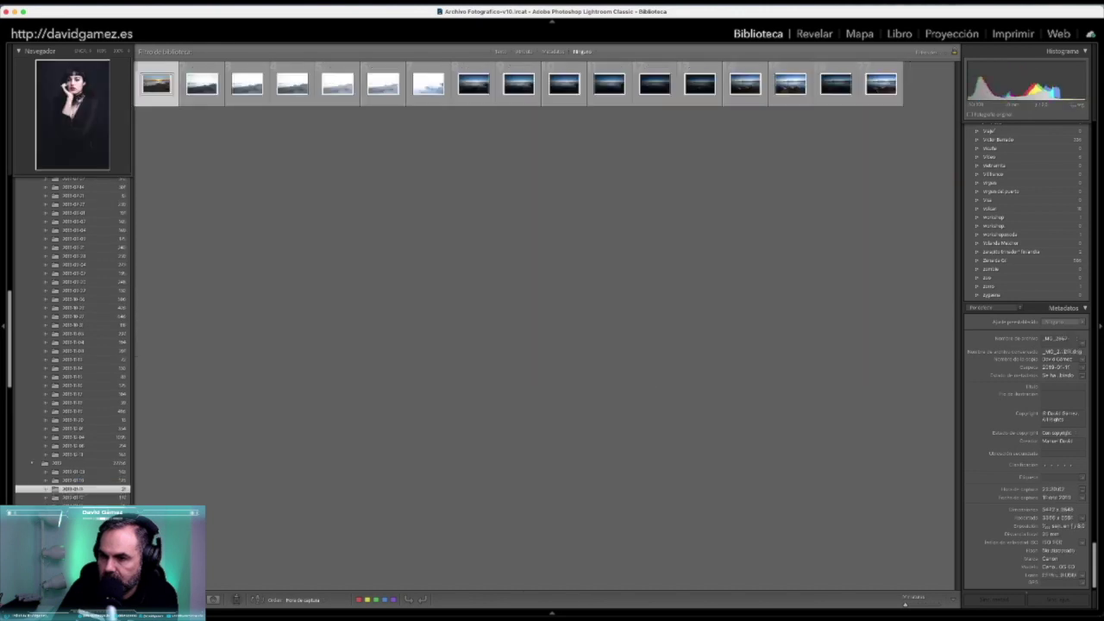
{"action": "left_click", "coordinate": [81, 508]}
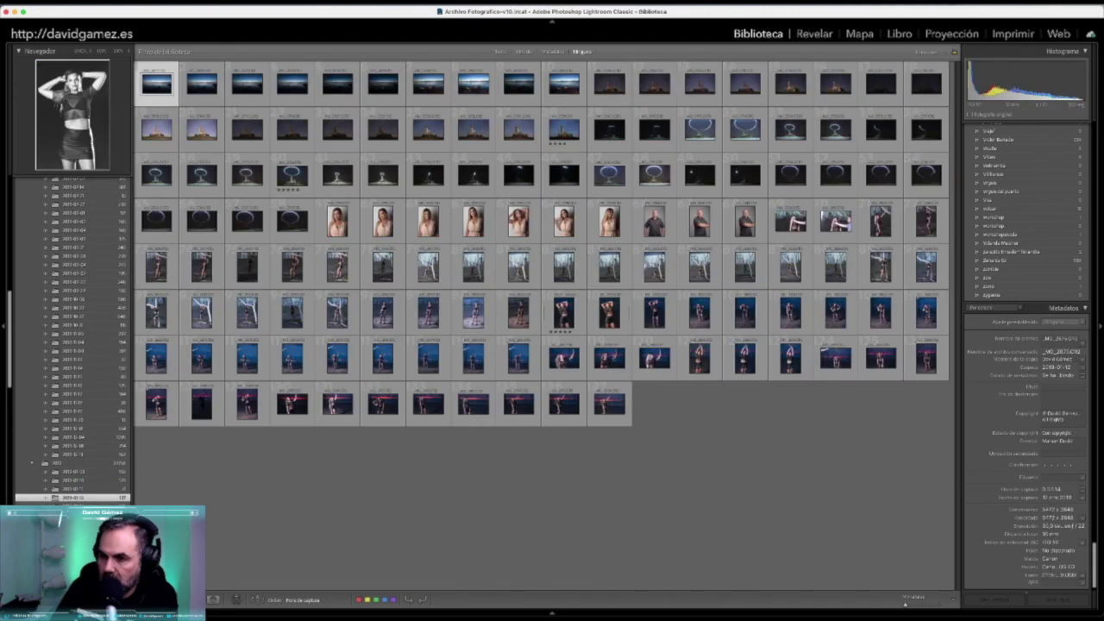
{"action": "left_click", "coordinate": [80, 507]}
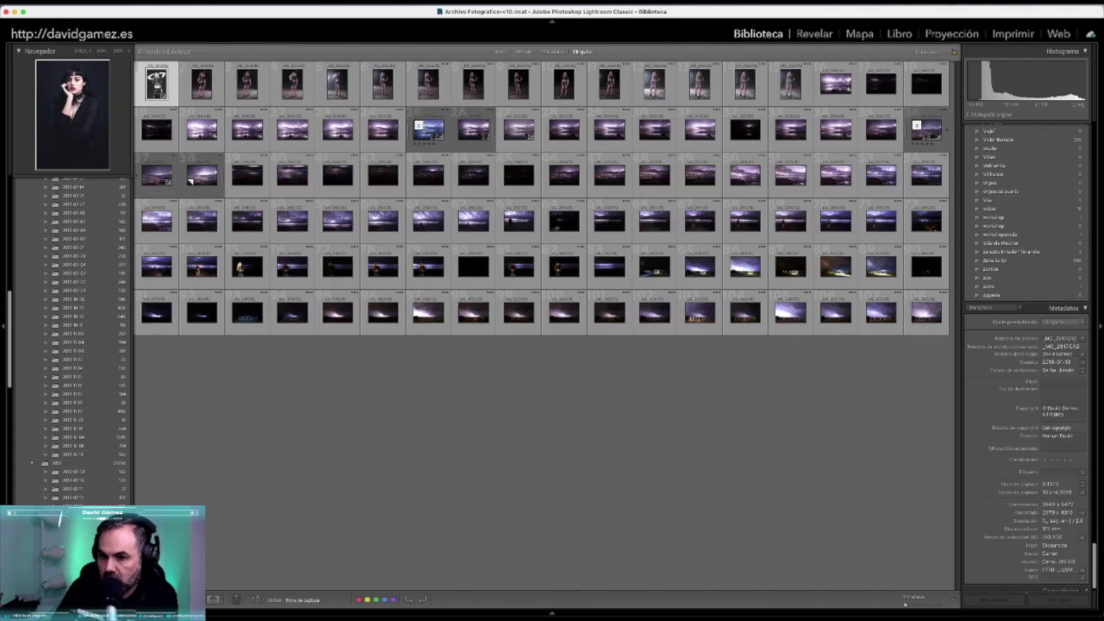
{"action": "left_click", "coordinate": [80, 507]}
Arrow down through location, white-background and five-photo folders to the large red studio portrait folder
{"action": "key", "text": "Down"}
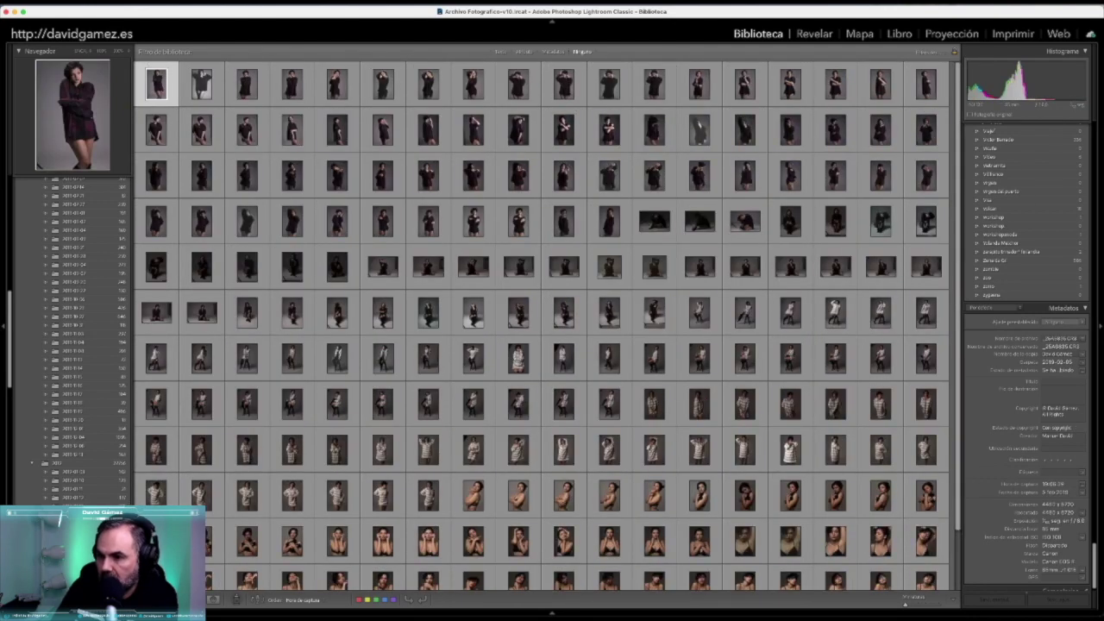
{"action": "key", "text": "Down"}
{"action": "key", "text": "Down"}
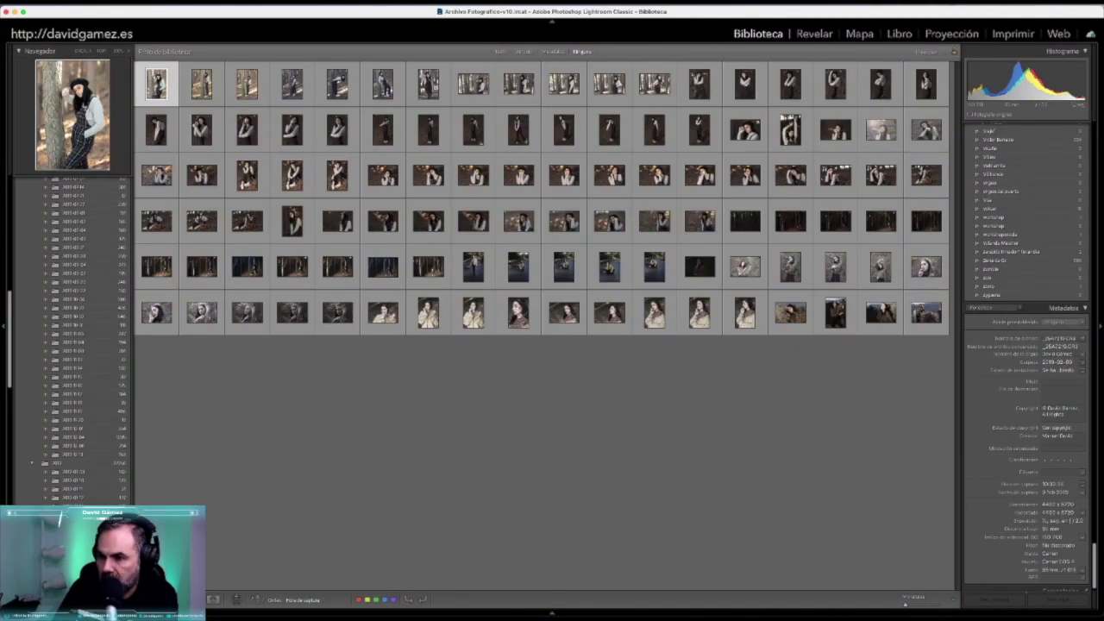
{"action": "key", "text": "Down"}
{"action": "key", "text": "Down"}
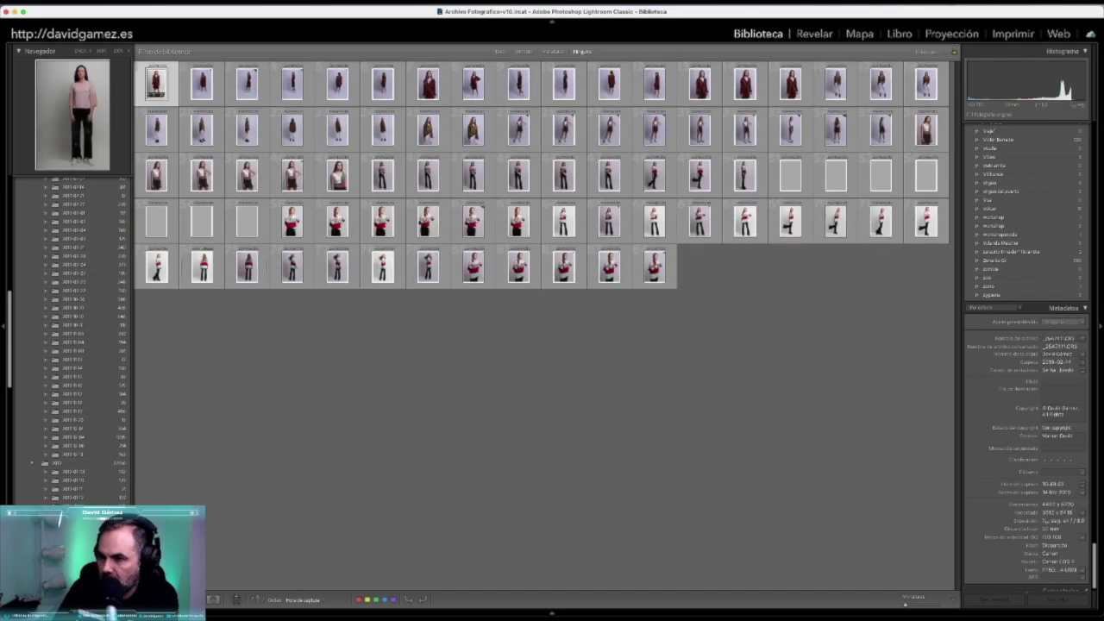
{"action": "key", "text": "Down"}
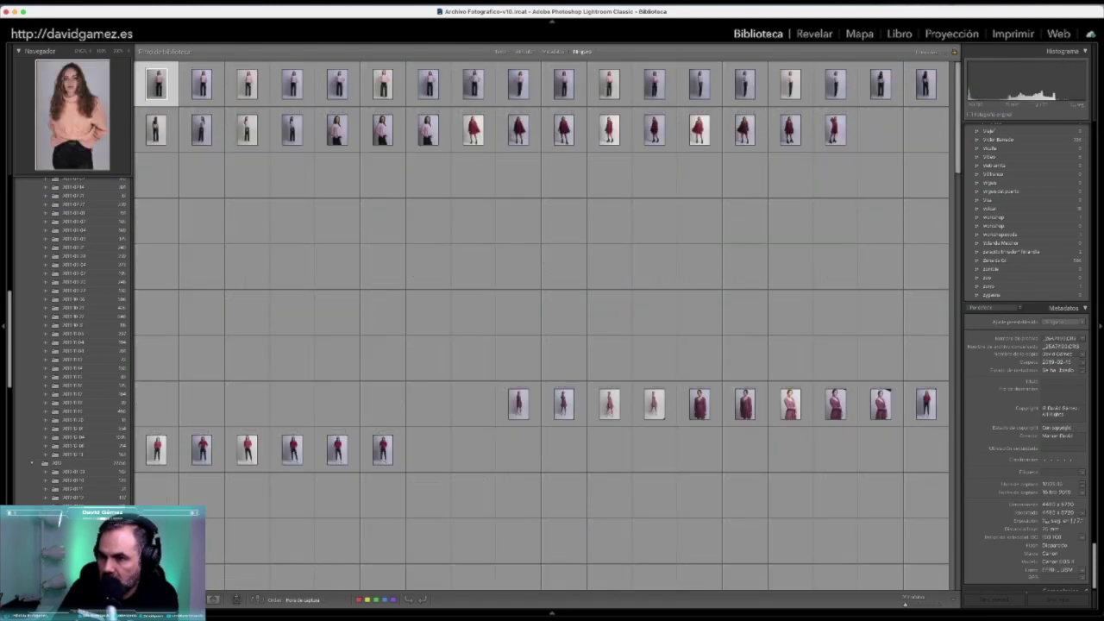
{"action": "key", "text": "Down"}
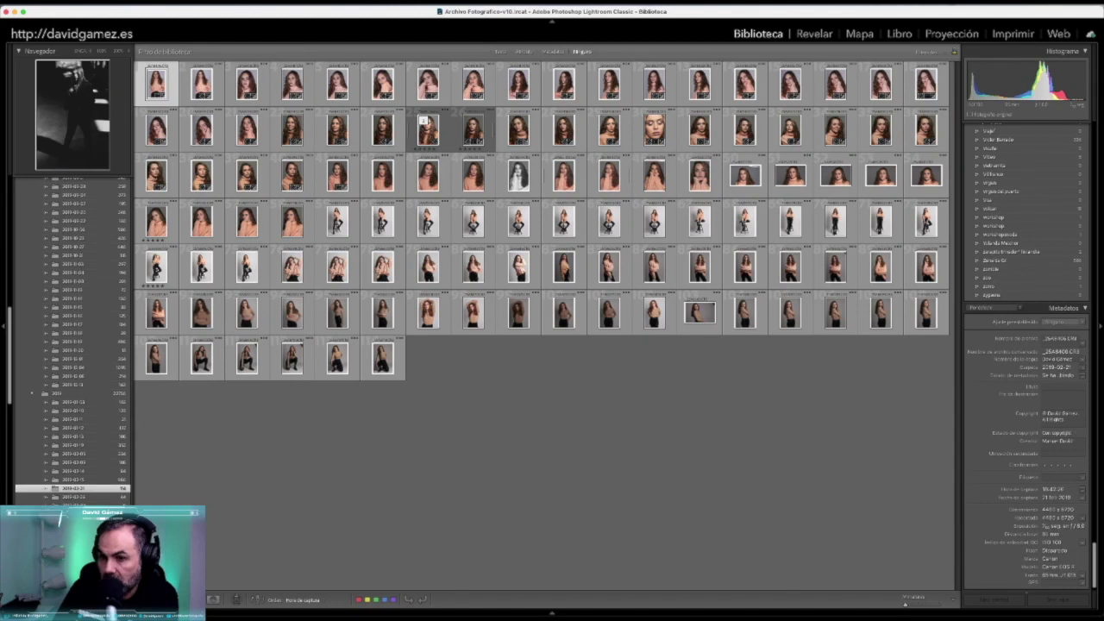
{"action": "scroll", "coordinate": [76, 414], "scroll_direction": "down", "scroll_amount": 2}
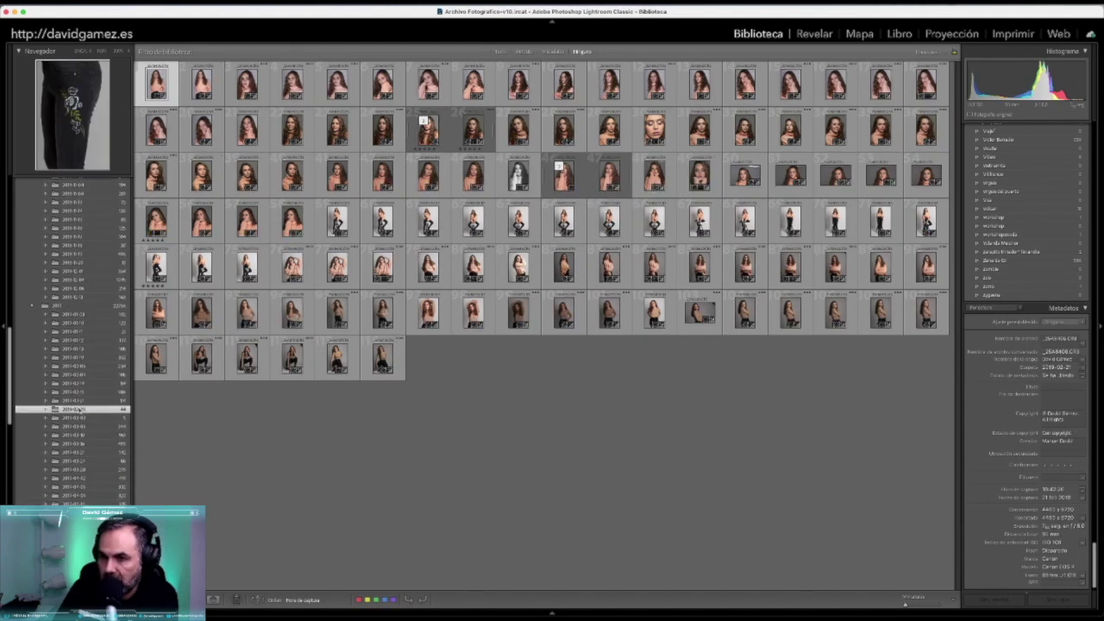
{"action": "left_click", "coordinate": [78, 410]}
{"action": "left_click", "coordinate": [77, 418]}
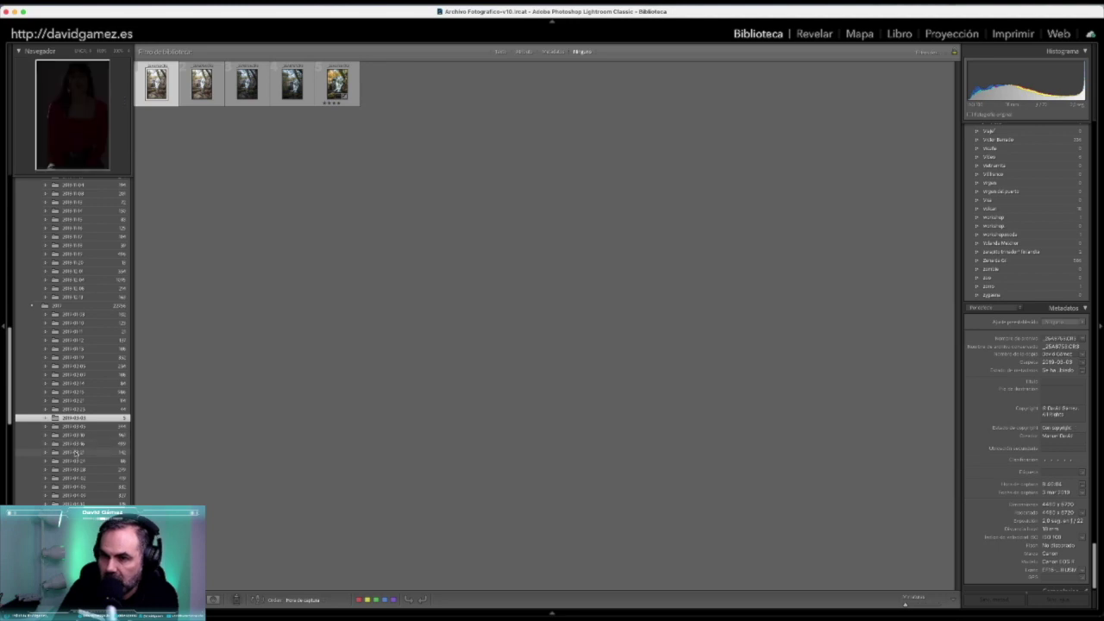
{"action": "left_click", "coordinate": [76, 453]}
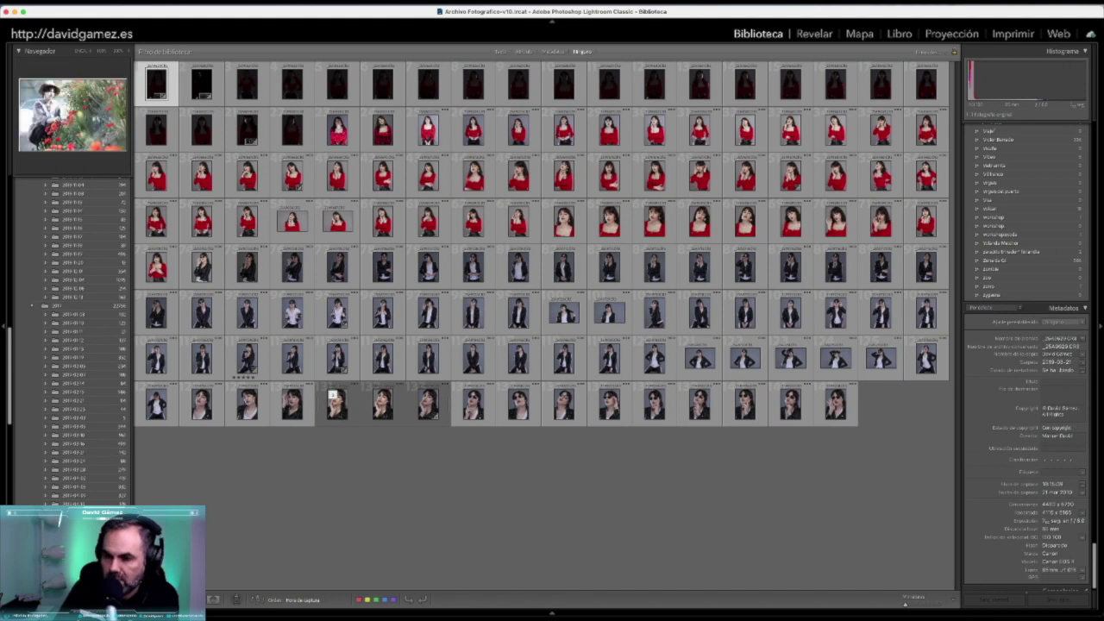
Open further dated folders, ending on a large light-background studio portrait folder
{"action": "left_click", "coordinate": [73, 497]}
{"action": "left_click", "coordinate": [73, 462]}
{"action": "scroll", "coordinate": [76, 440], "scroll_direction": "down", "scroll_amount": 3}
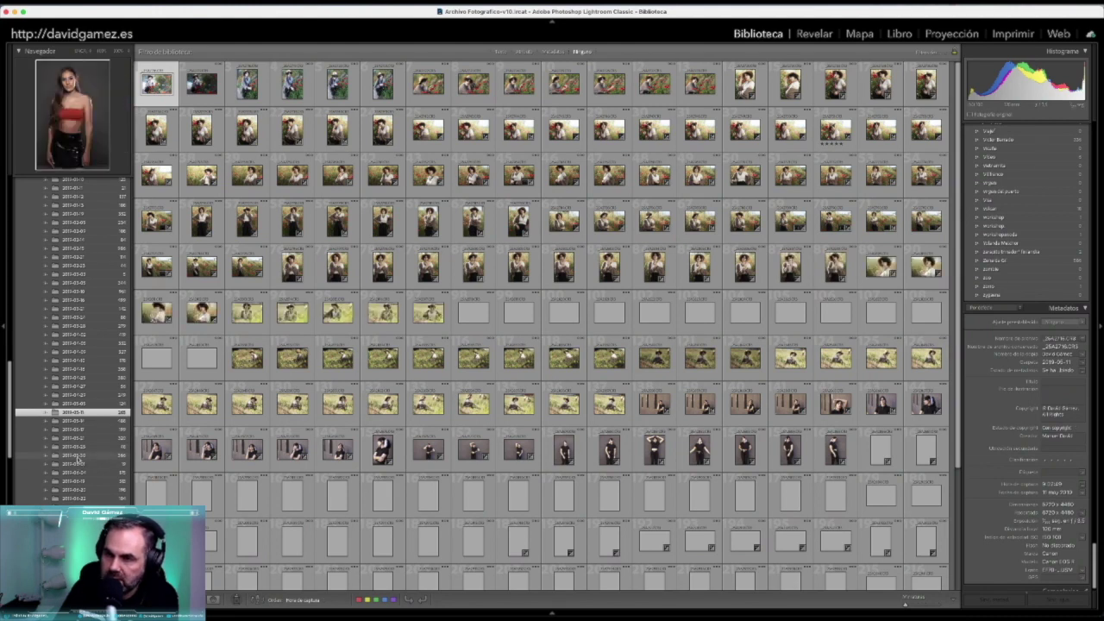
{"action": "left_click", "coordinate": [80, 457]}
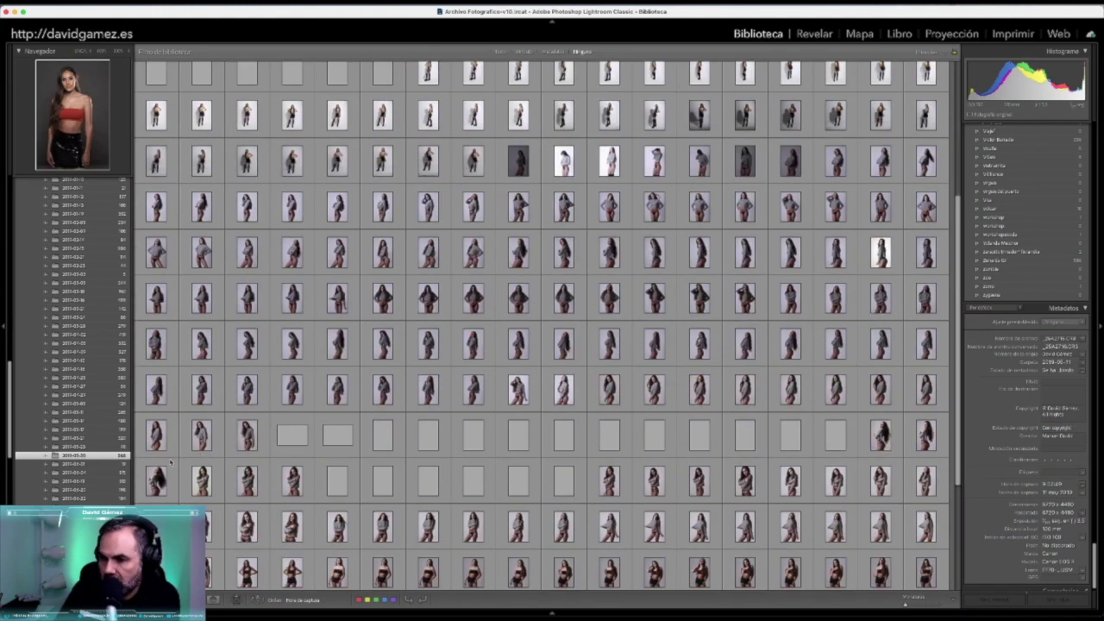
Scroll the folder list down through the remaining 2019 dated subfolders
{"action": "scroll", "coordinate": [93, 466], "scroll_direction": "down", "scroll_amount": 1}
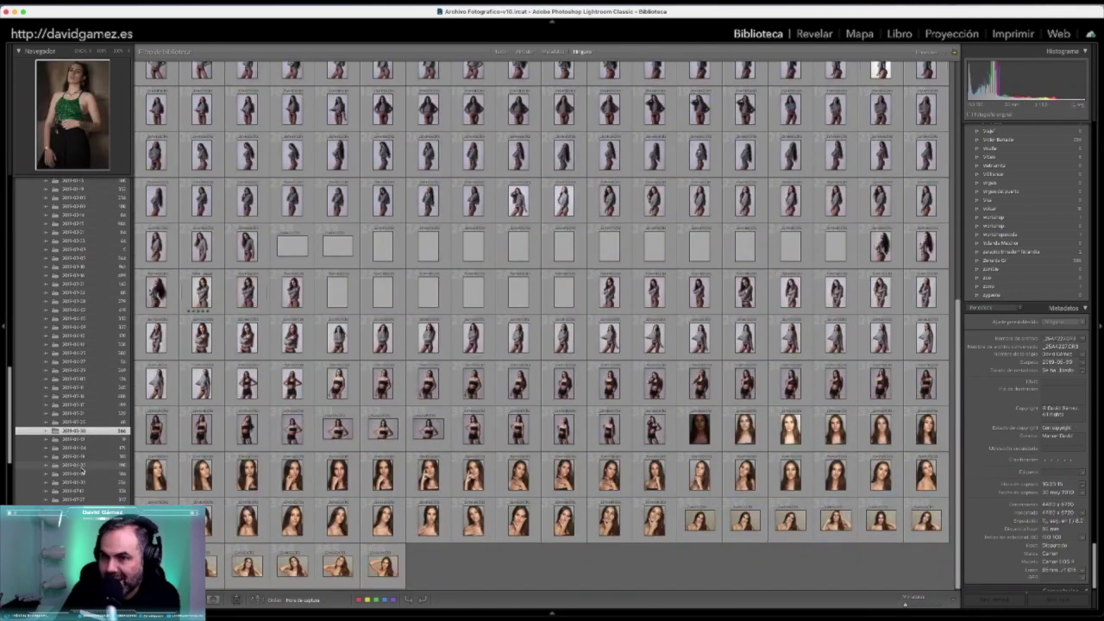
{"action": "scroll", "coordinate": [83, 471], "scroll_direction": "down", "scroll_amount": 1}
{"action": "scroll", "coordinate": [83, 471], "scroll_direction": "down", "scroll_amount": 1}
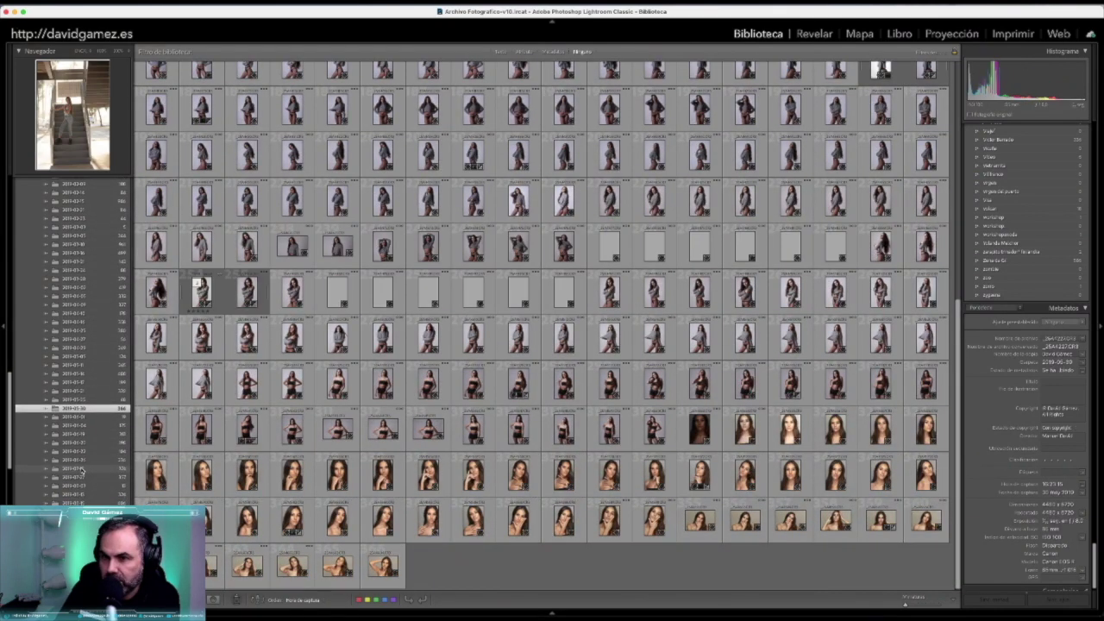
{"action": "scroll", "coordinate": [83, 471], "scroll_direction": "down", "scroll_amount": 1}
{"action": "scroll", "coordinate": [83, 471], "scroll_direction": "down", "scroll_amount": 1}
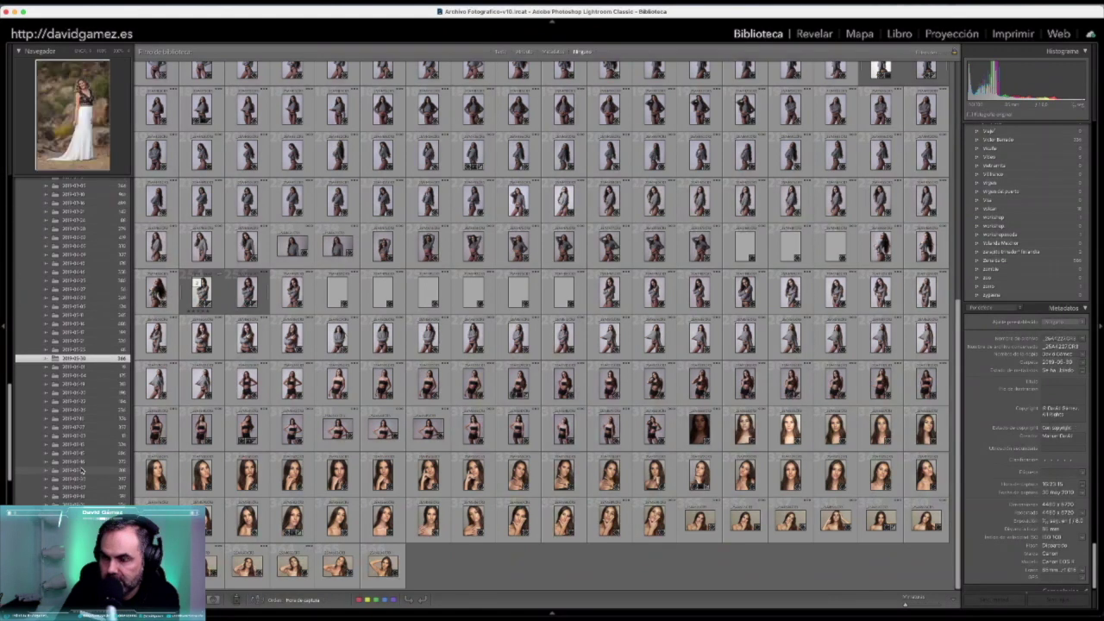
{"action": "scroll", "coordinate": [83, 471], "scroll_direction": "down", "scroll_amount": 1}
{"action": "scroll", "coordinate": [83, 471], "scroll_direction": "down", "scroll_amount": 1}
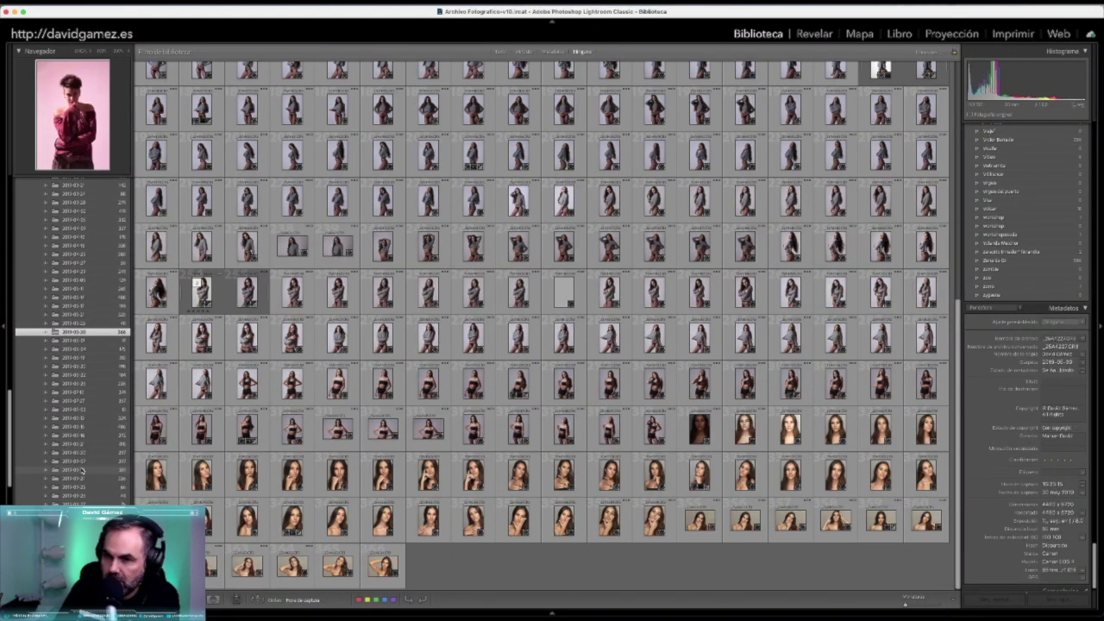
{"action": "scroll", "coordinate": [83, 471], "scroll_direction": "down", "scroll_amount": 1}
{"action": "scroll", "coordinate": [83, 471], "scroll_direction": "down", "scroll_amount": 1}
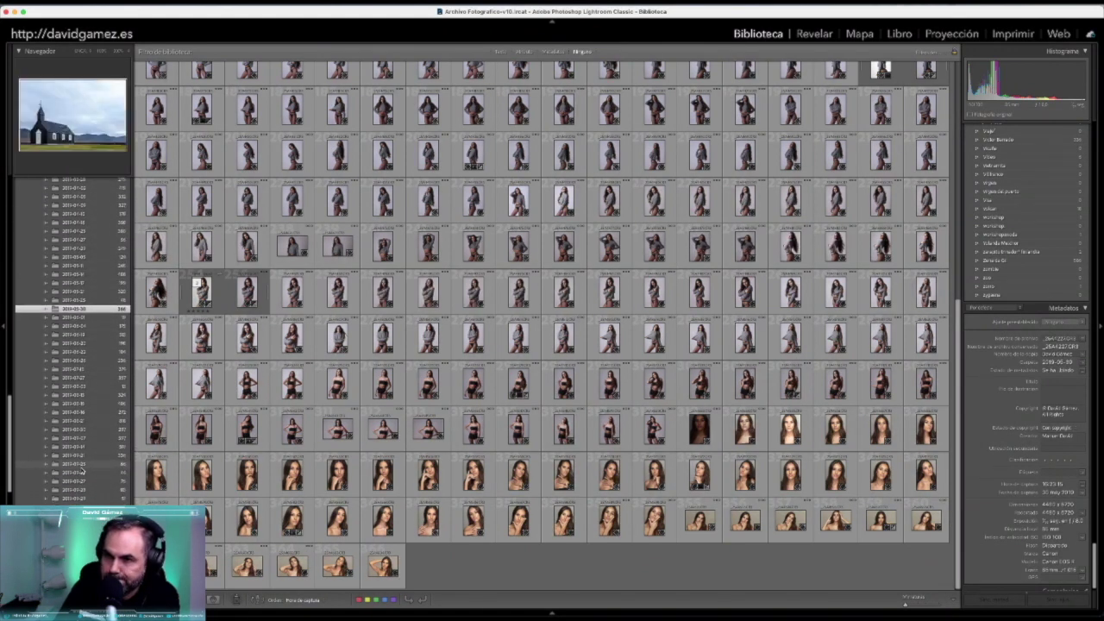
{"action": "scroll", "coordinate": [83, 471], "scroll_direction": "down", "scroll_amount": 1}
{"action": "scroll", "coordinate": [83, 467], "scroll_direction": "down", "scroll_amount": 1}
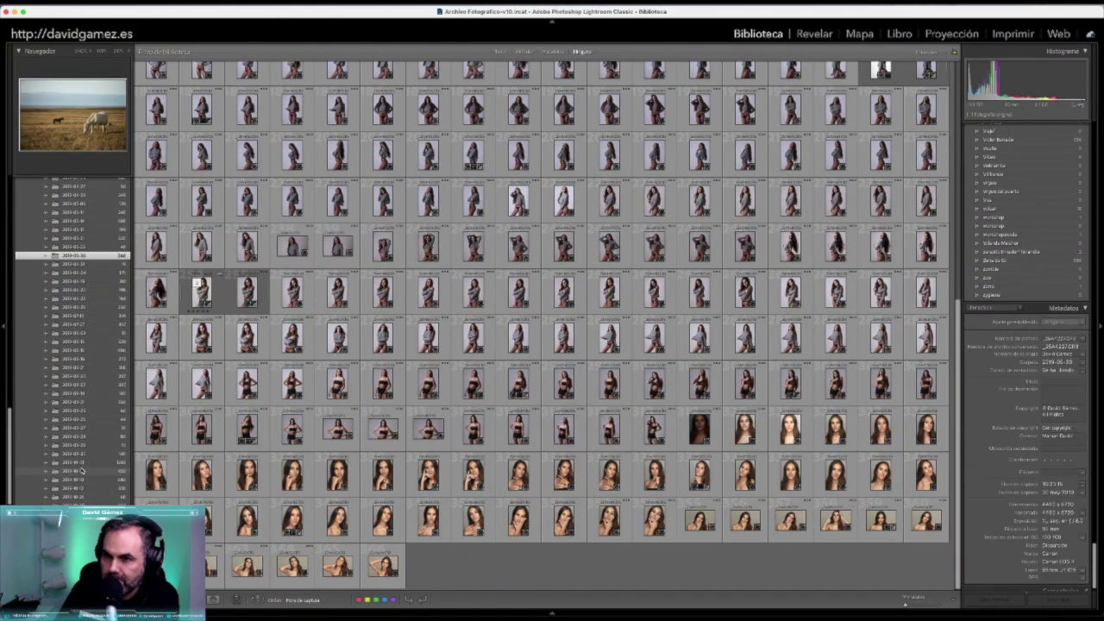
{"action": "scroll", "coordinate": [83, 469], "scroll_direction": "down", "scroll_amount": 1}
{"action": "scroll", "coordinate": [83, 471], "scroll_direction": "down", "scroll_amount": 2}
{"action": "scroll", "coordinate": [83, 471], "scroll_direction": "down", "scroll_amount": 1}
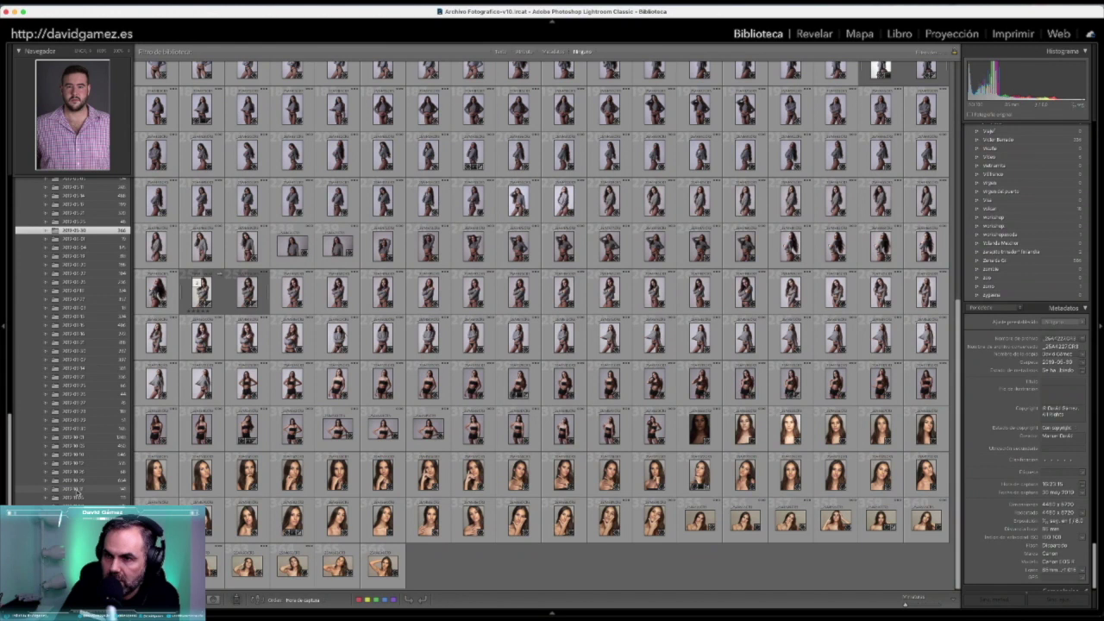
Open the light-painting portrait folder and show the red-lit portrait full screen
{"action": "left_click", "coordinate": [77, 498]}
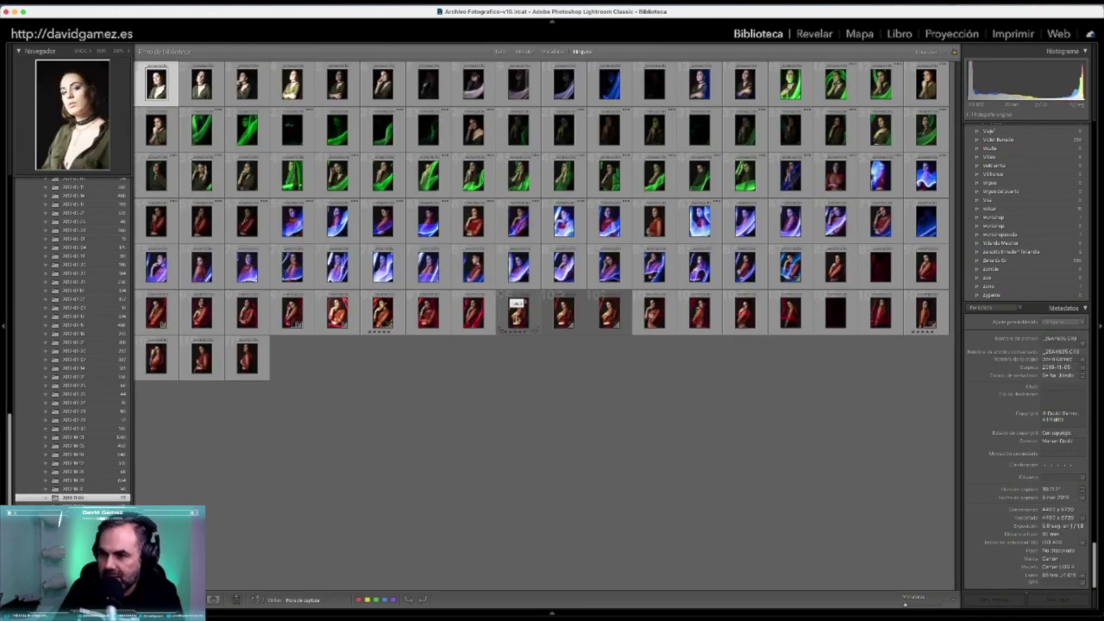
{"action": "left_click", "coordinate": [517, 311]}
{"action": "key", "text": "f"}
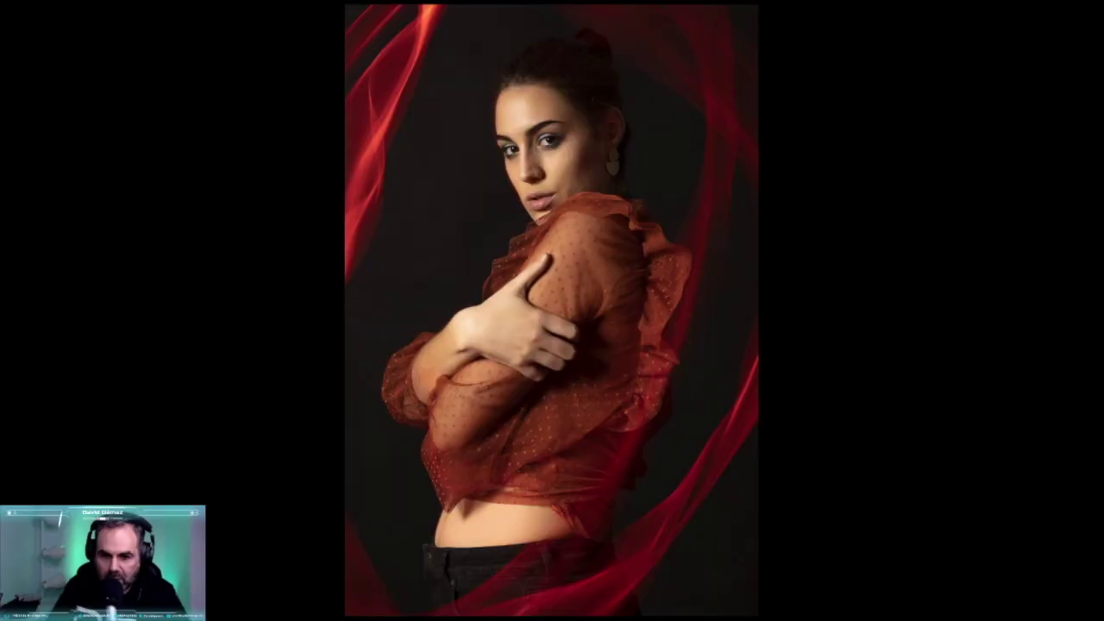
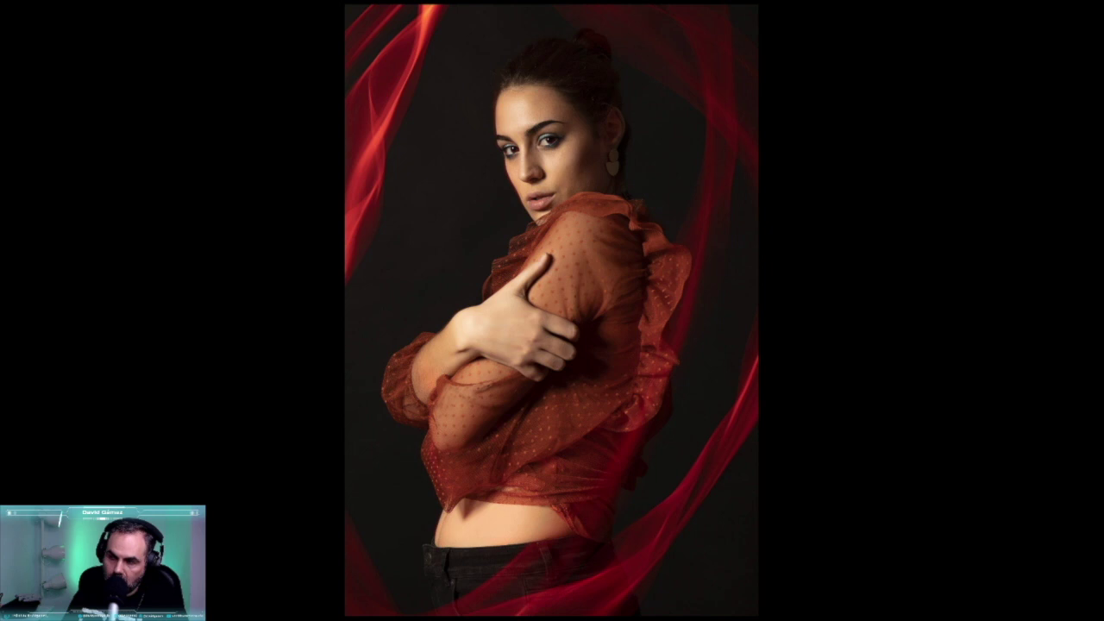
Zoom in on the woman's forehead, then her eyes and nose, fitting the portrait back each time
{"action": "left_click", "coordinate": [504, 120]}
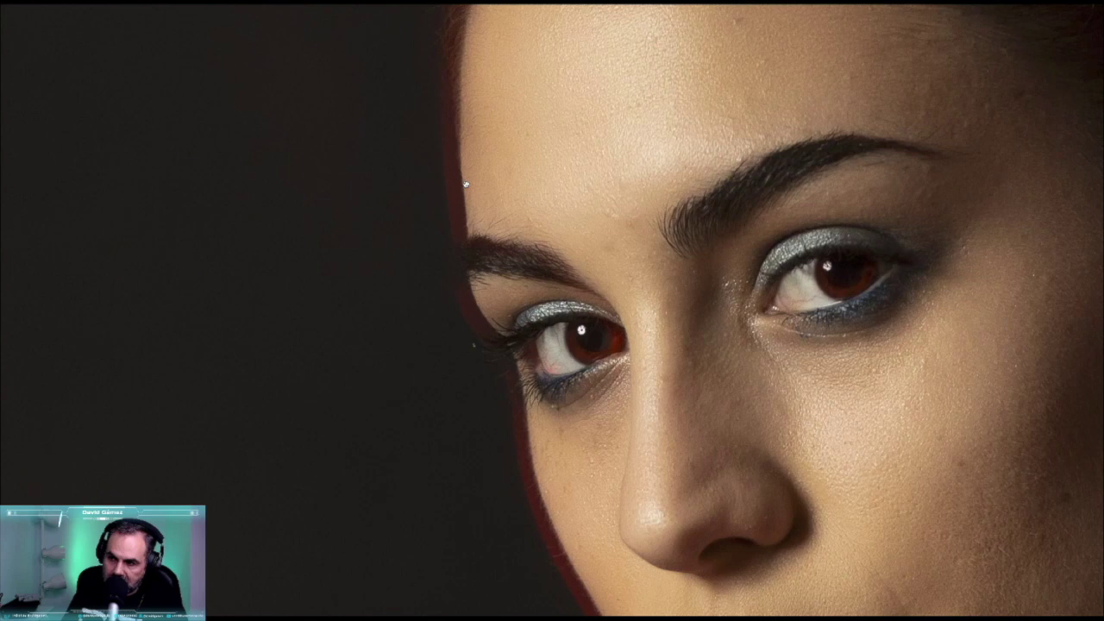
{"action": "key", "text": "ctrl+0"}
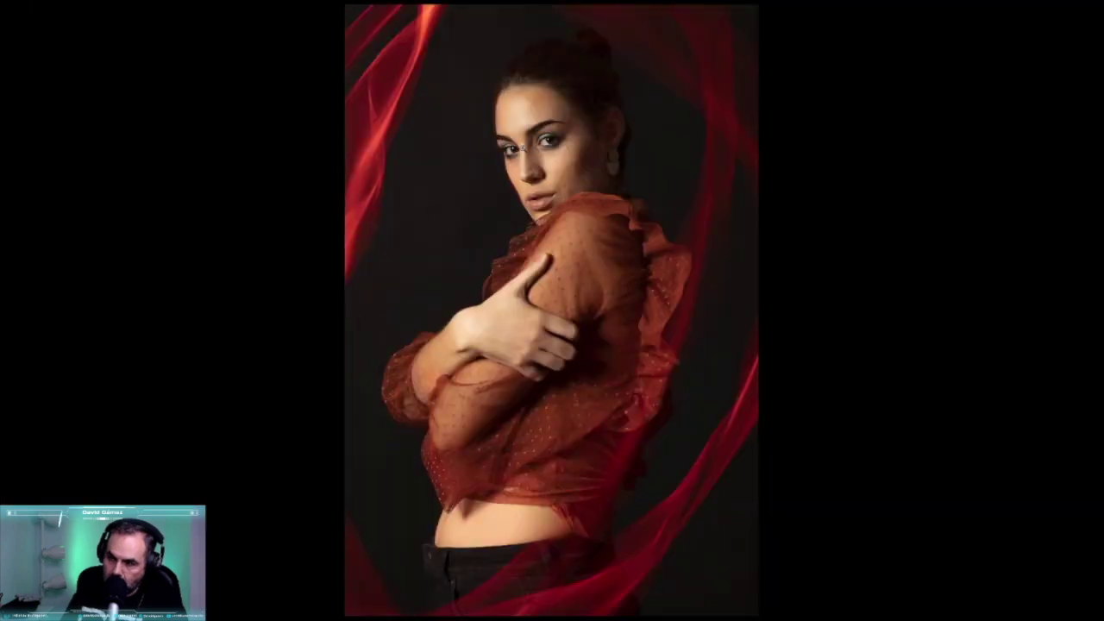
{"action": "left_click", "coordinate": [519, 145]}
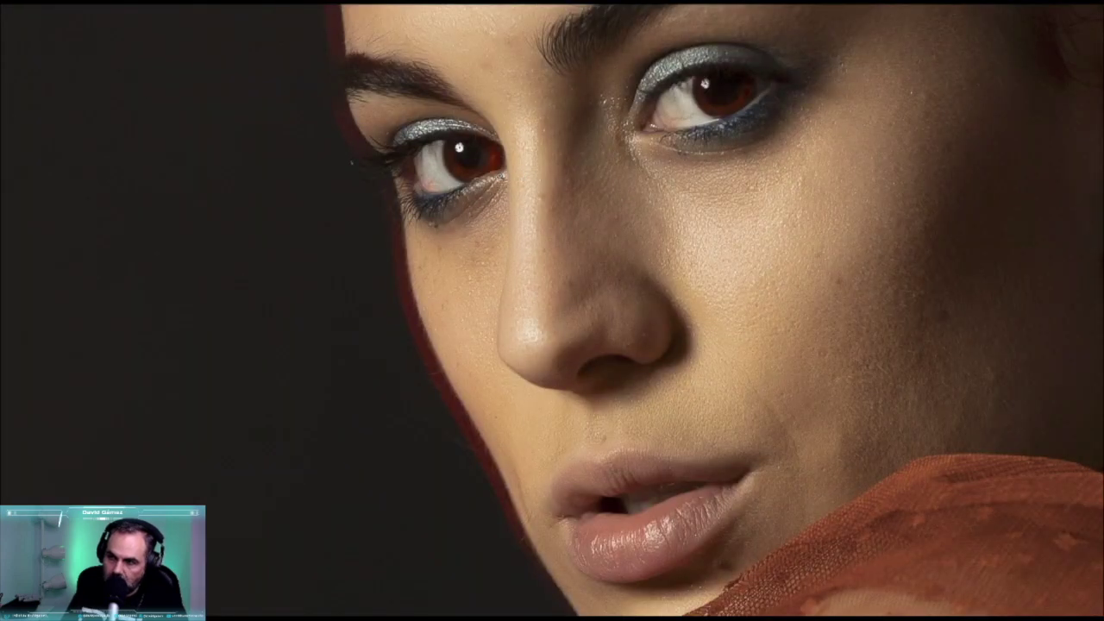
{"action": "key", "text": "ctrl+0"}
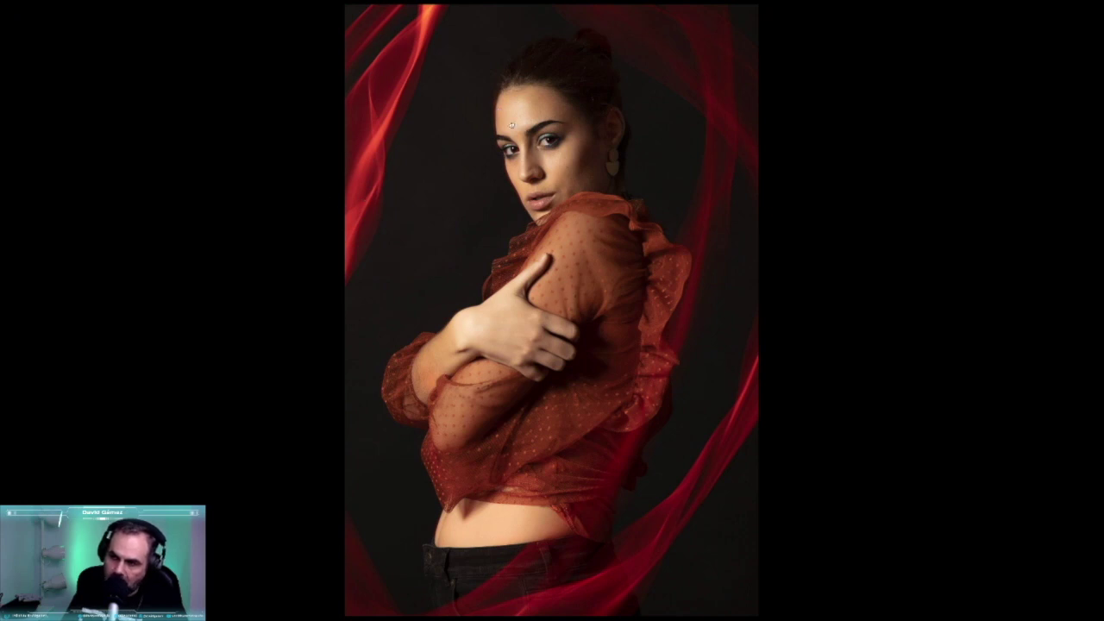
Pan the close-up down the face from nose and lips to the shoulder, then fit the portrait again
{"action": "scroll", "coordinate": [505, 112], "scroll_direction": "up", "scroll_amount": 5}
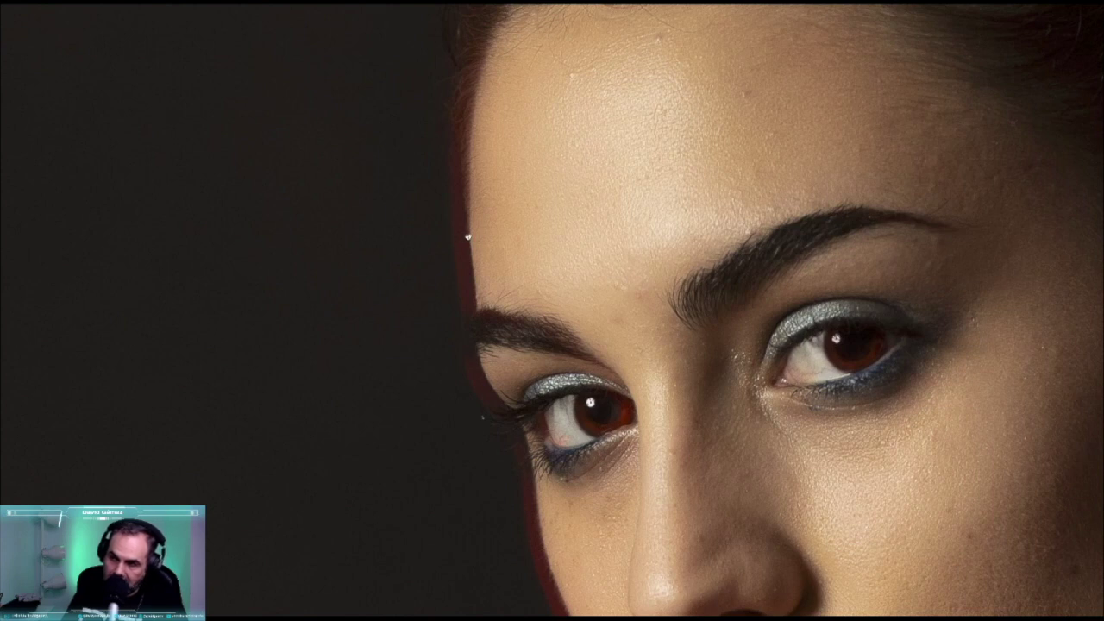
{"action": "scroll", "coordinate": [479, 285], "scroll_direction": "down", "scroll_amount": 3}
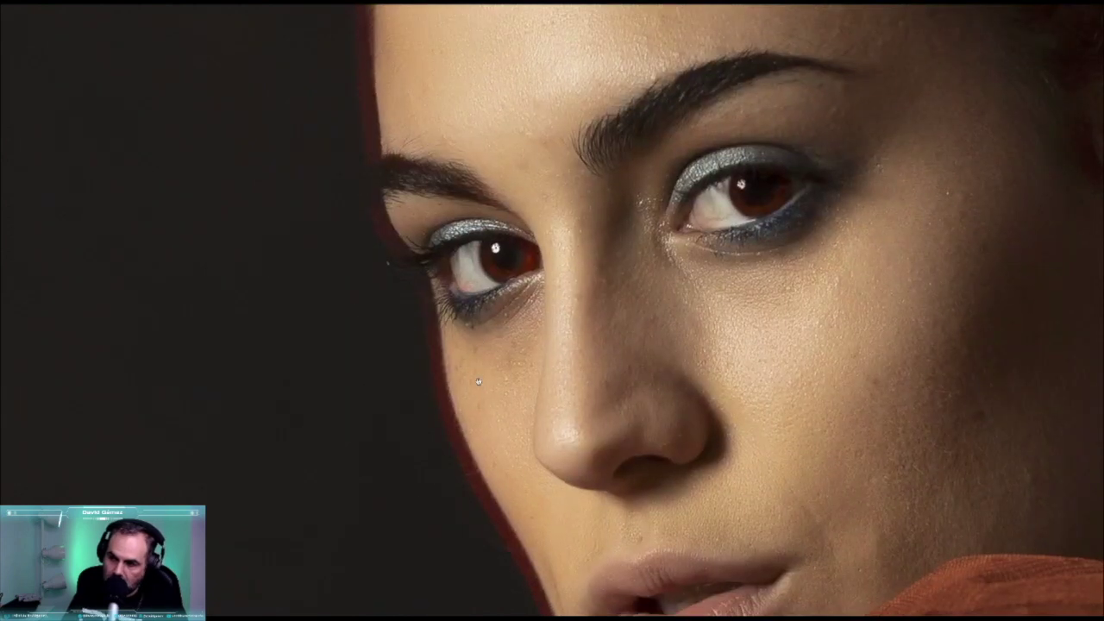
{"action": "scroll", "coordinate": [449, 328], "scroll_direction": "down", "scroll_amount": 2}
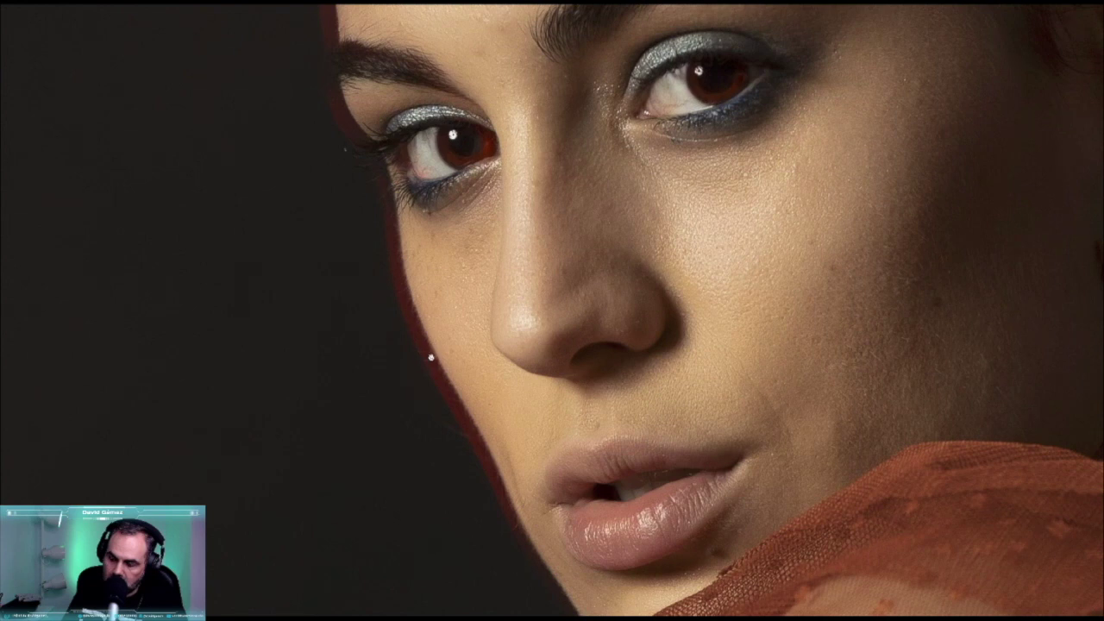
{"action": "left_click_drag", "start_coordinate": [431, 364], "coordinate": [444, 328]}
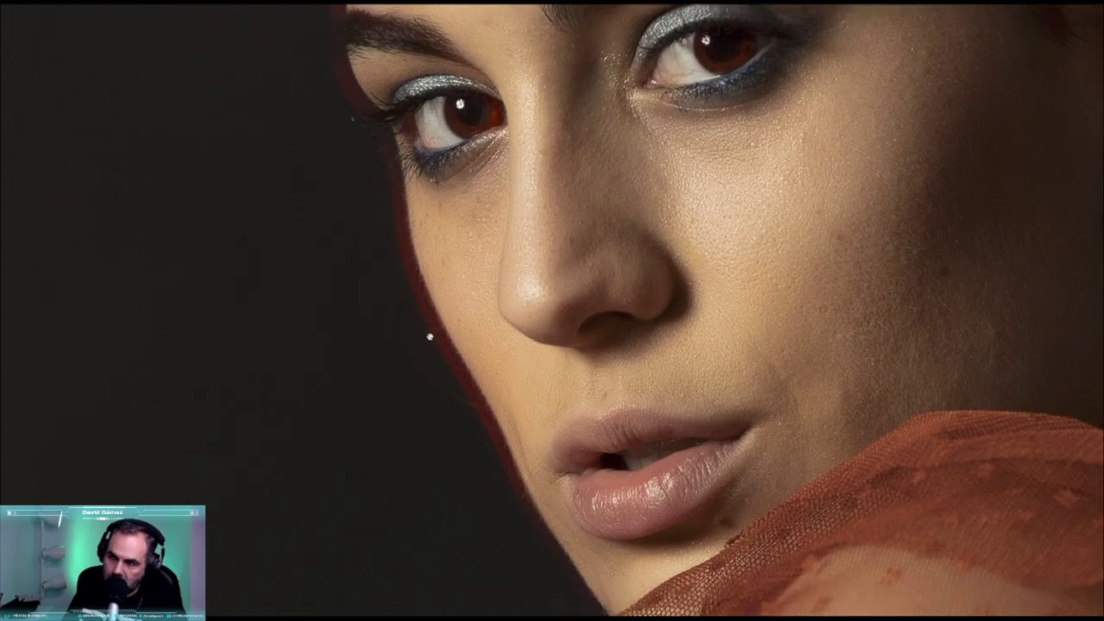
{"action": "scroll", "coordinate": [441, 359], "scroll_direction": "down", "scroll_amount": 2}
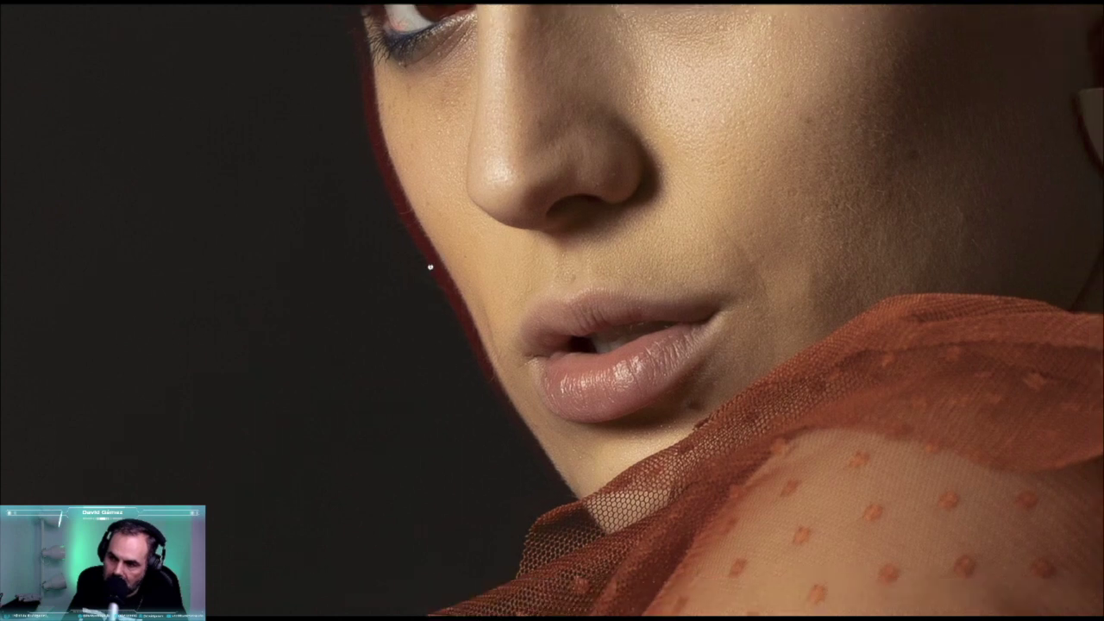
{"action": "left_click_drag", "start_coordinate": [443, 314], "coordinate": [430, 236]}
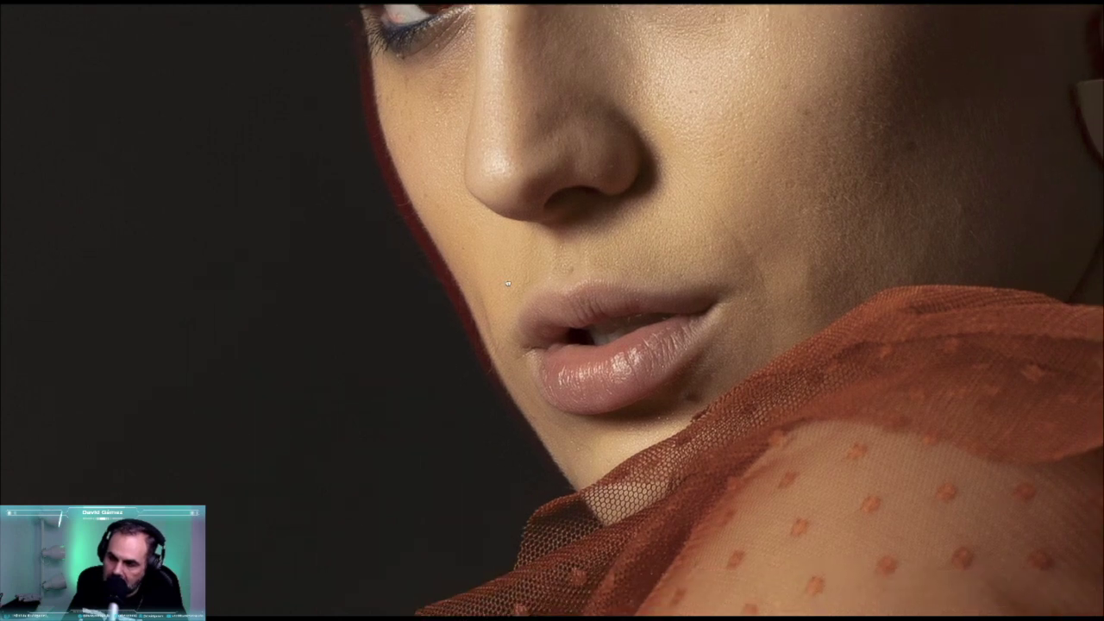
{"action": "scroll", "coordinate": [508, 283], "scroll_direction": "down", "scroll_amount": 2}
{"action": "scroll", "coordinate": [488, 291], "scroll_direction": "down", "scroll_amount": 4}
{"action": "scroll", "coordinate": [474, 429], "scroll_direction": "down", "scroll_amount": 3}
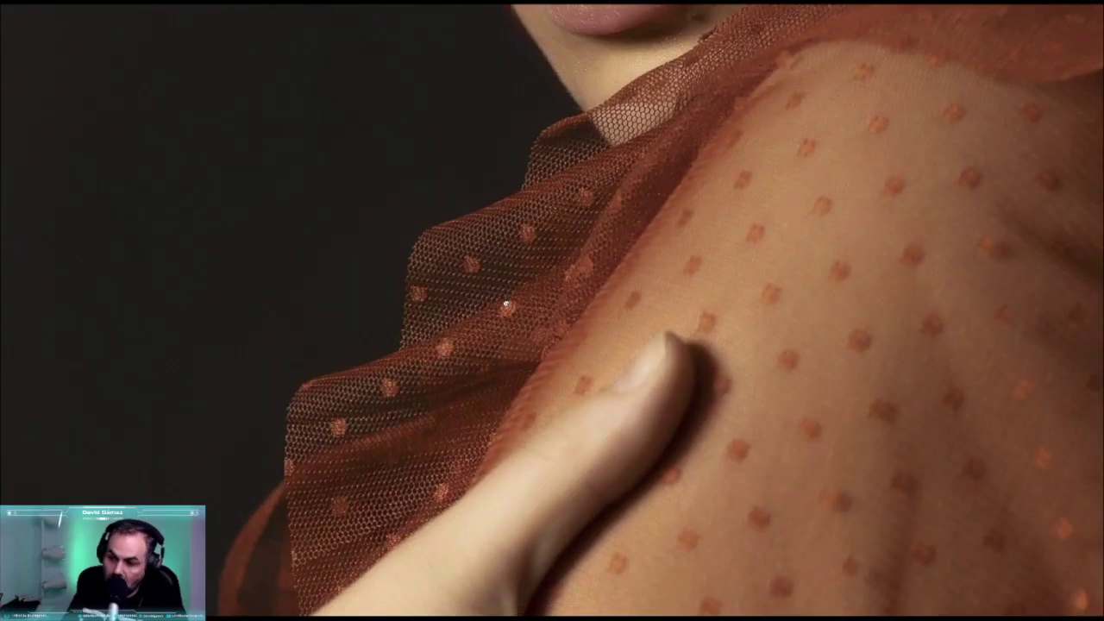
{"action": "scroll", "coordinate": [500, 495], "scroll_direction": "up", "scroll_amount": 7}
{"action": "scroll", "coordinate": [502, 500], "scroll_direction": "up", "scroll_amount": 5}
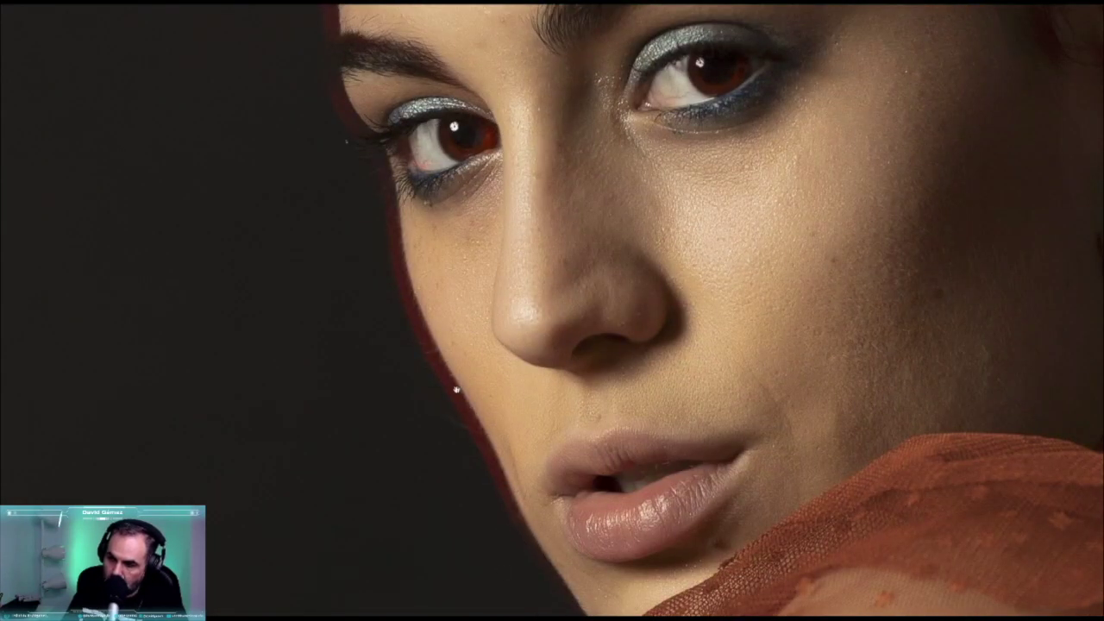
{"action": "scroll", "coordinate": [487, 545], "scroll_direction": "up", "scroll_amount": 5}
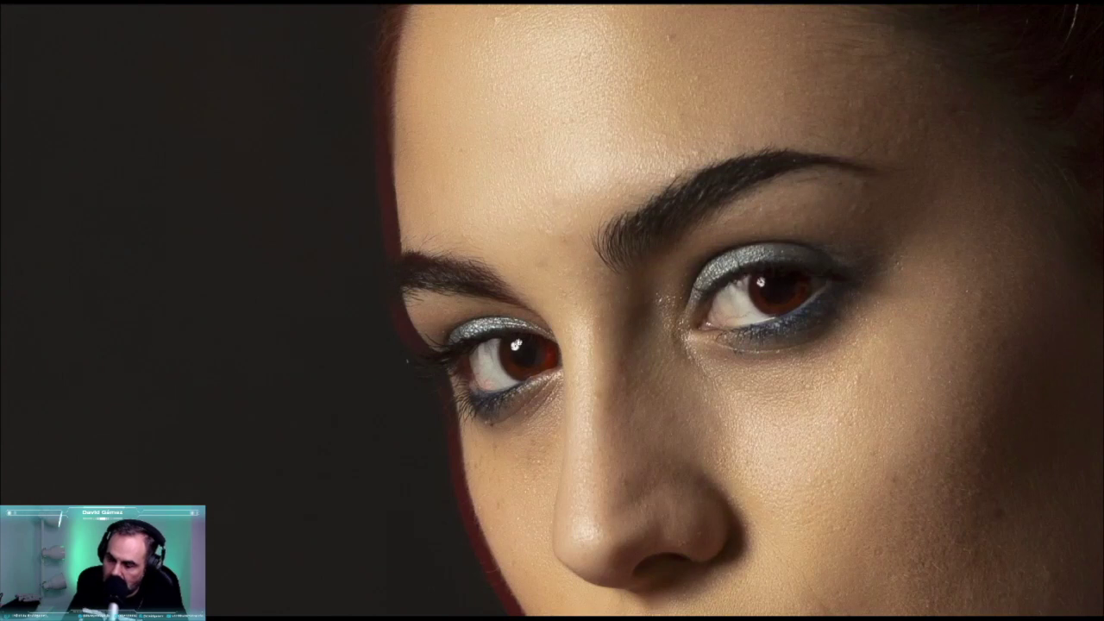
{"action": "scroll", "coordinate": [489, 556], "scroll_direction": "up", "scroll_amount": 6}
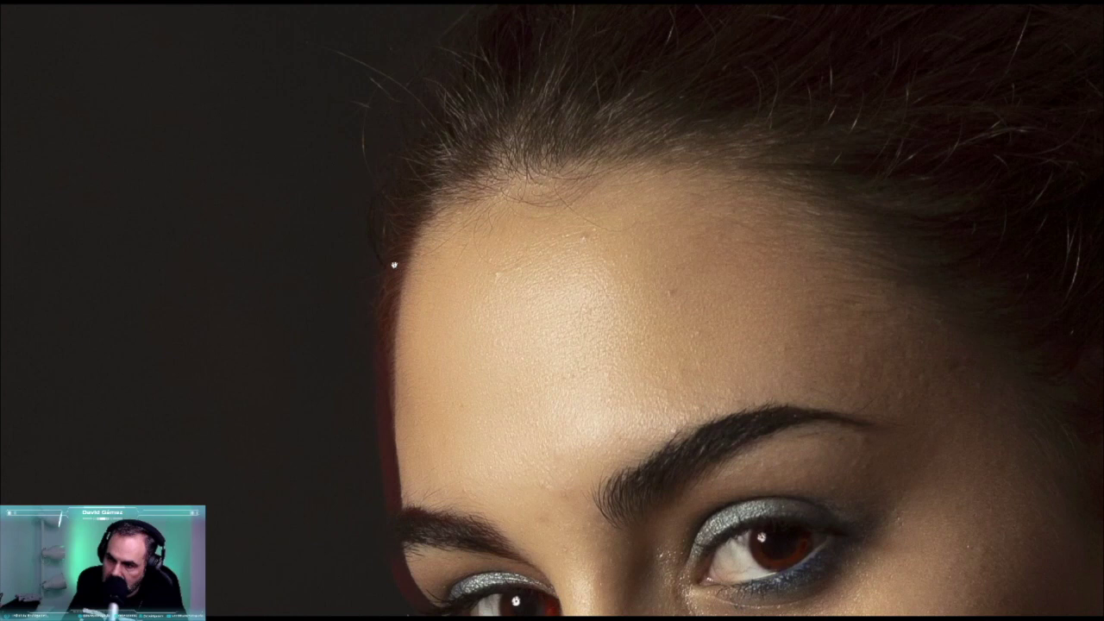
{"action": "key", "text": "ctrl+0"}
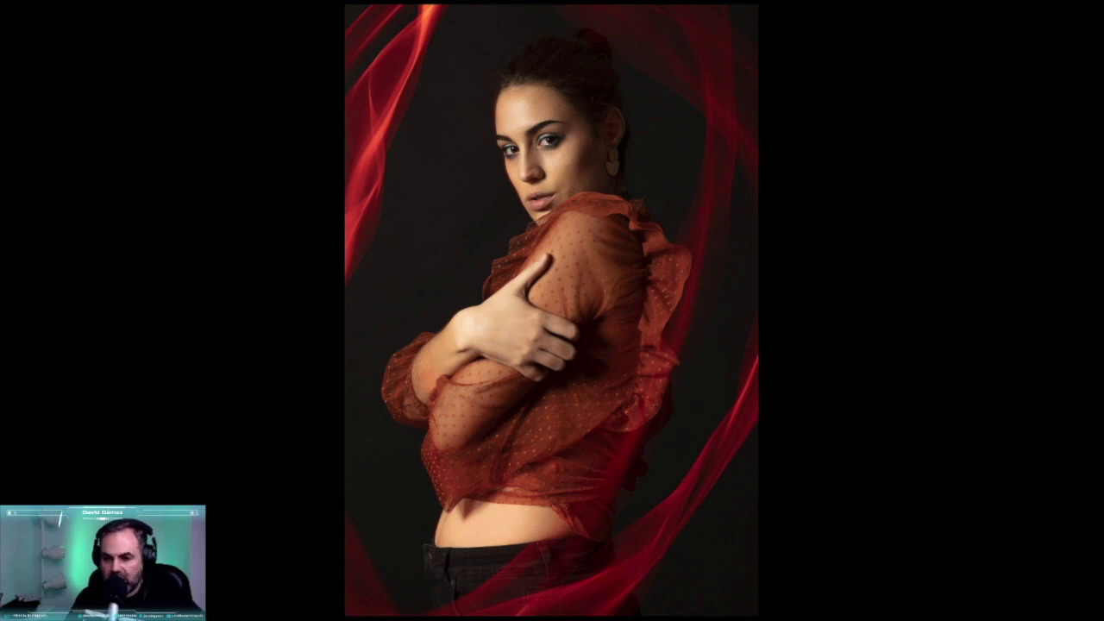
Browse the next few shots full-screen, zooming on one face, then return to the Library grid
{"action": "key", "text": "ctrl+Tab"}
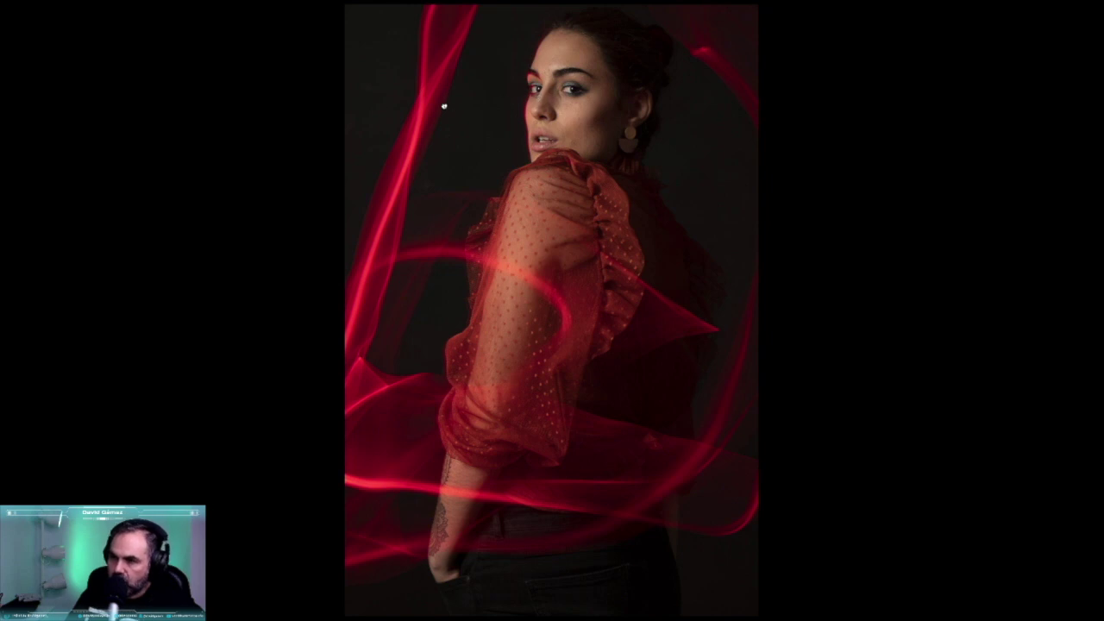
{"action": "left_click", "coordinate": [535, 100]}
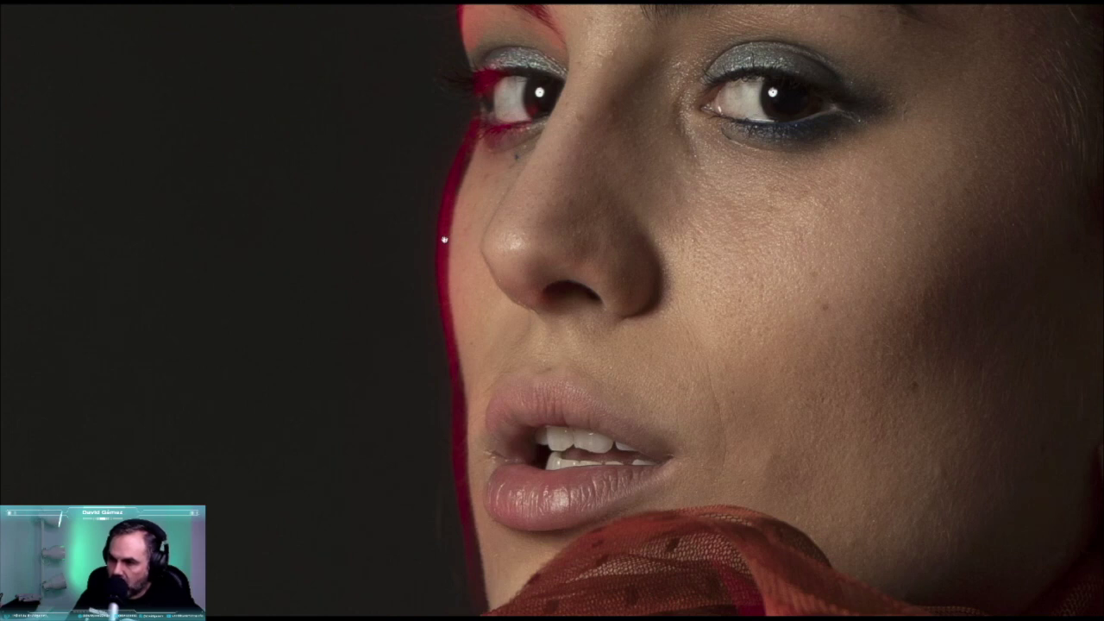
{"action": "key", "text": "ctrl+0"}
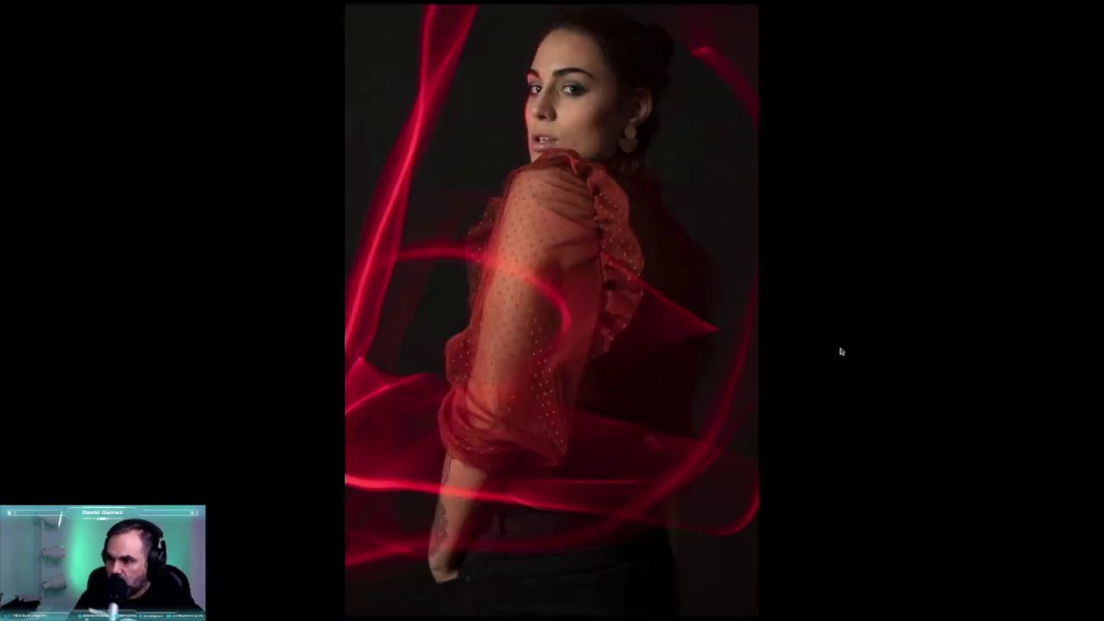
{"action": "key", "text": "ctrl+Tab"}
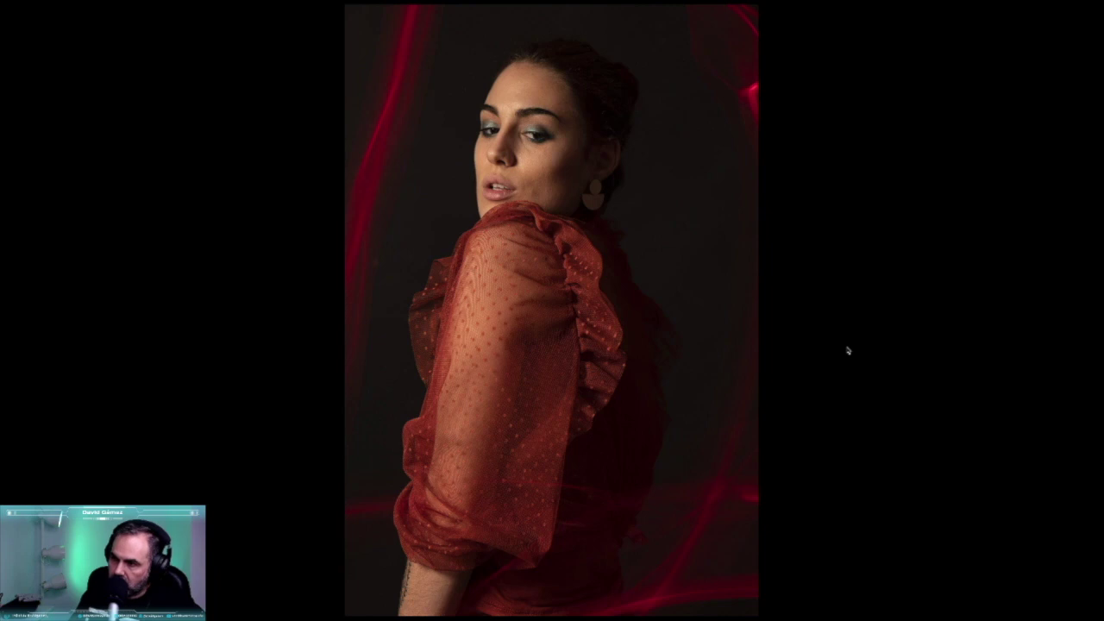
{"action": "key", "text": "ctrl+Tab"}
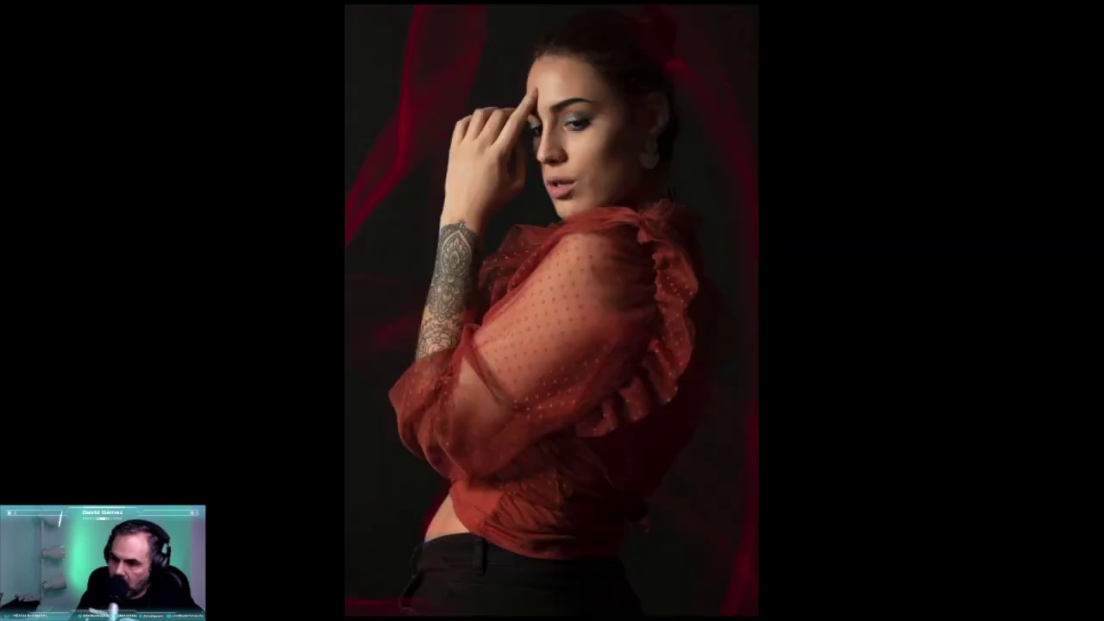
{"action": "key", "text": "Escape"}
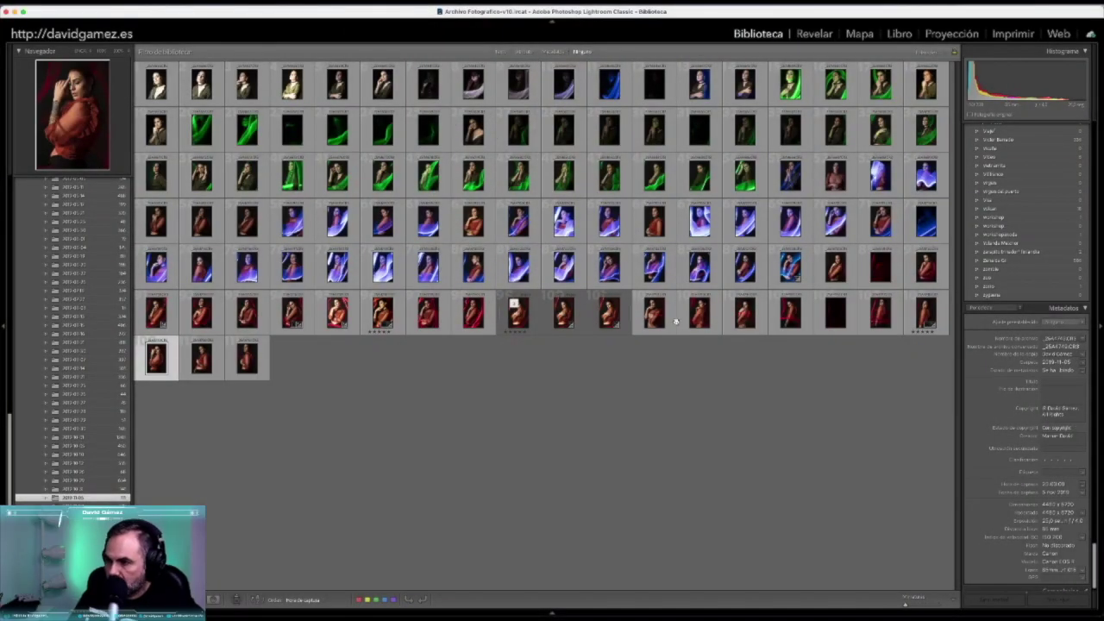
Open the red-dress photo large, step through _25A4745 and _25A4746 to _25A4751, then return to Grid
{"action": "double_click", "coordinate": [704, 314]}
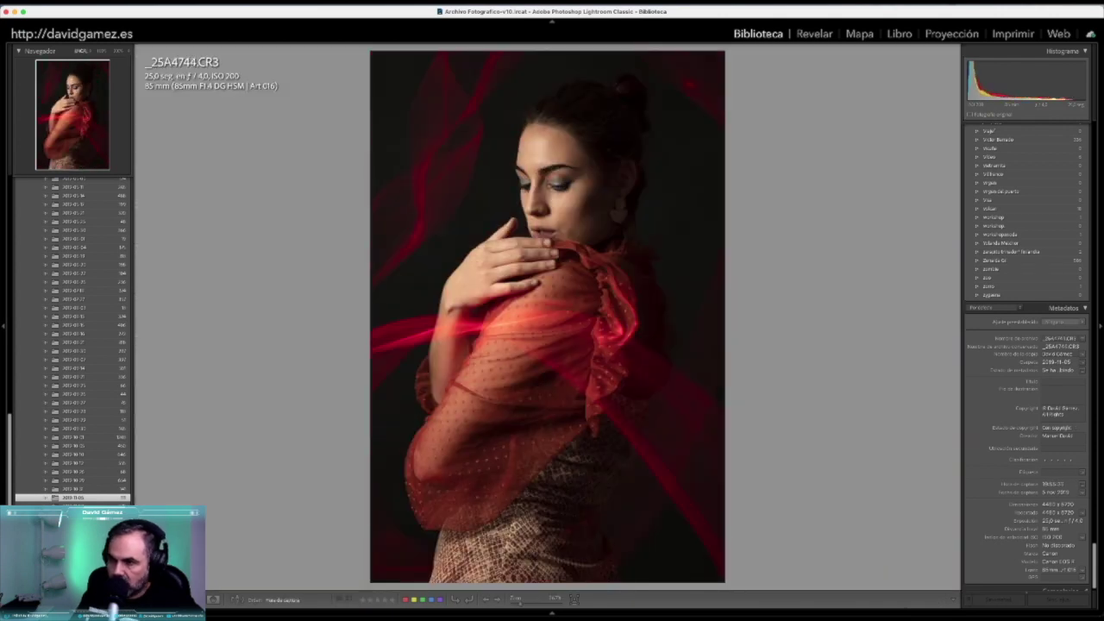
{"action": "key", "text": "Right"}
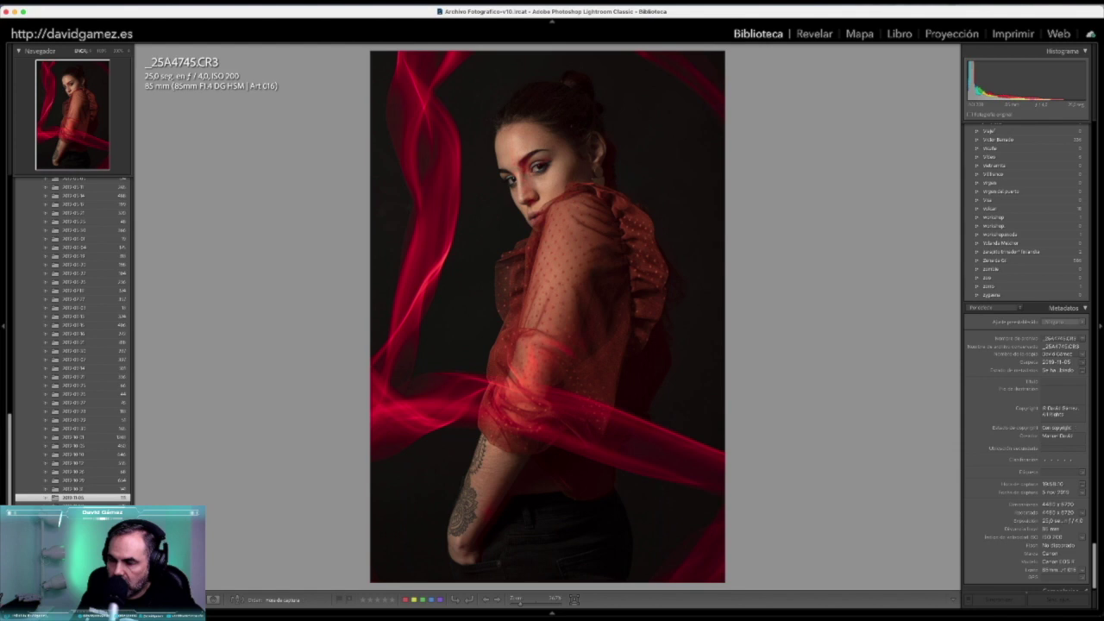
{"action": "key", "text": "Right"}
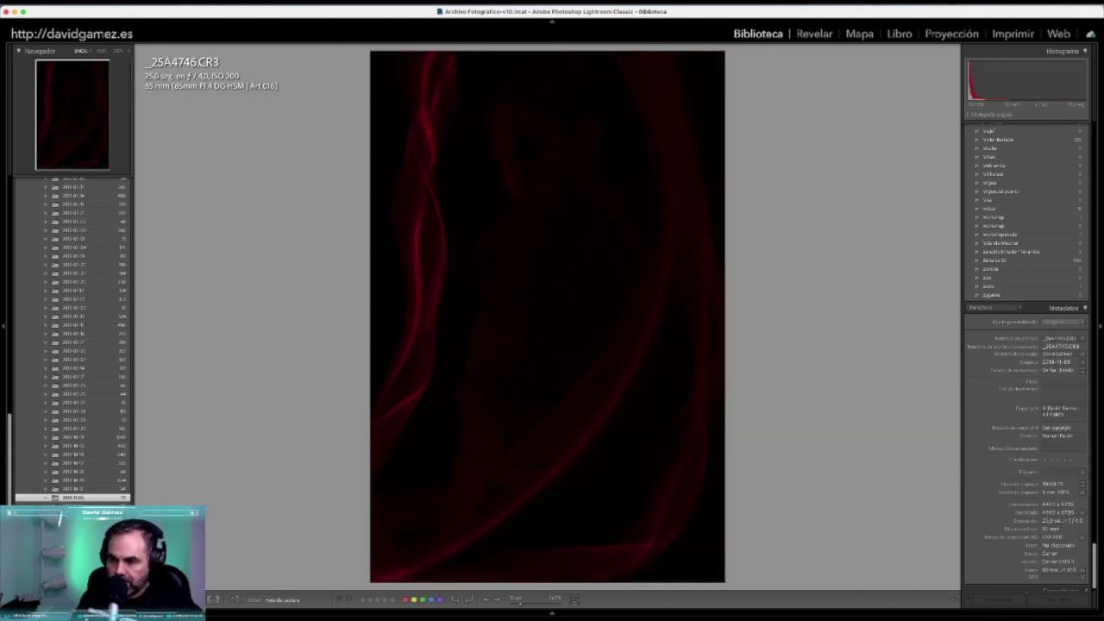
{"action": "key", "text": "Right"}
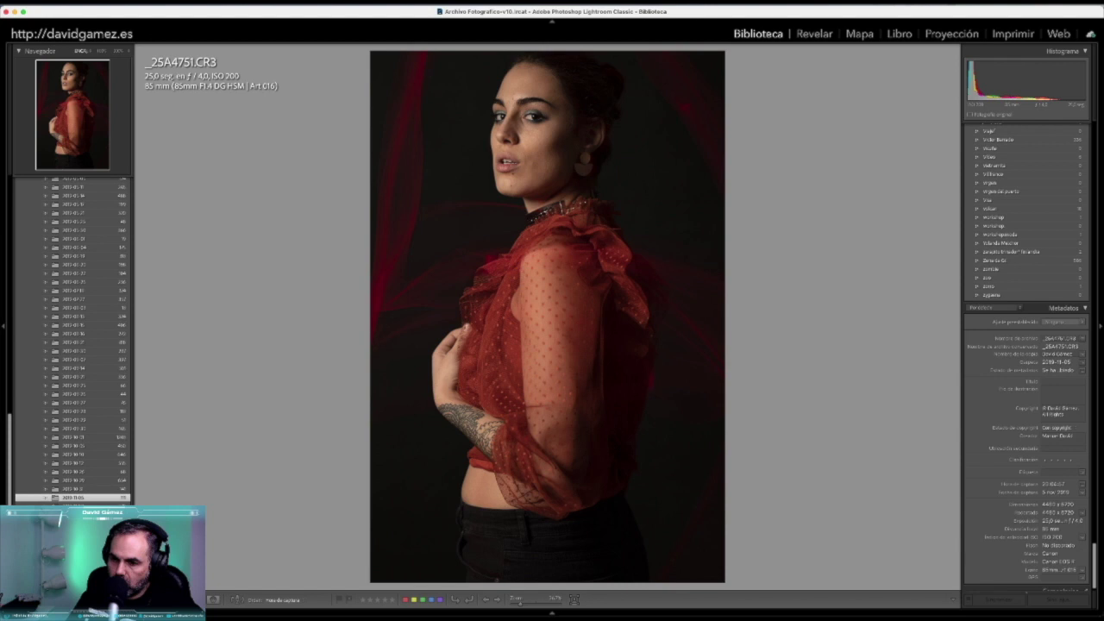
{"action": "key", "text": "g"}
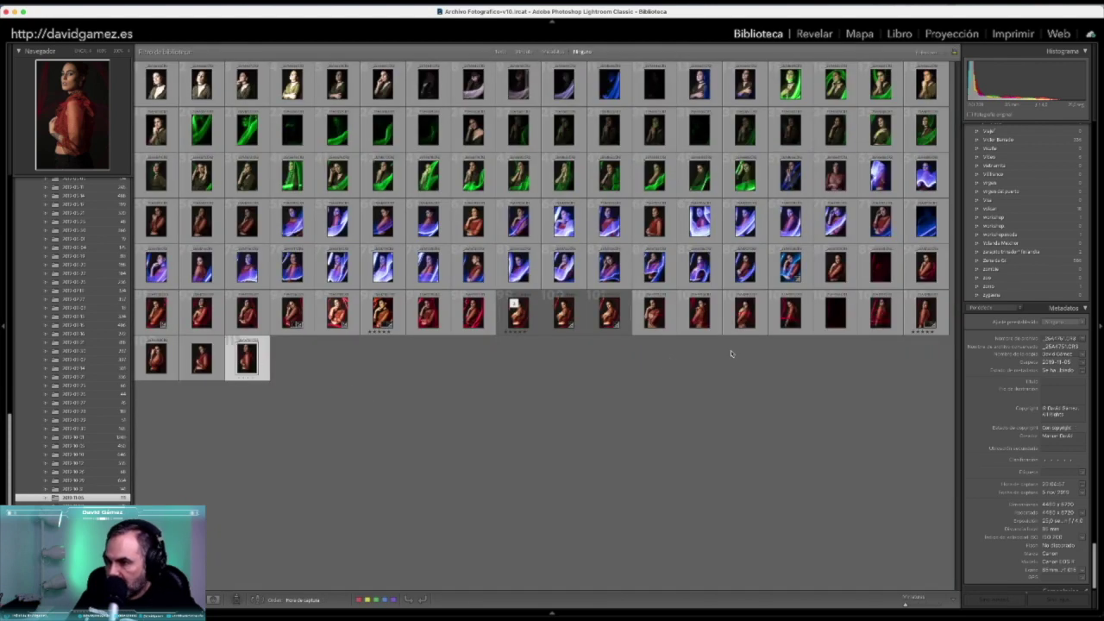
Open _25A4746 in Loupe and step back through earlier frames to the edited _25A4741
{"action": "double_click", "coordinate": [837, 315]}
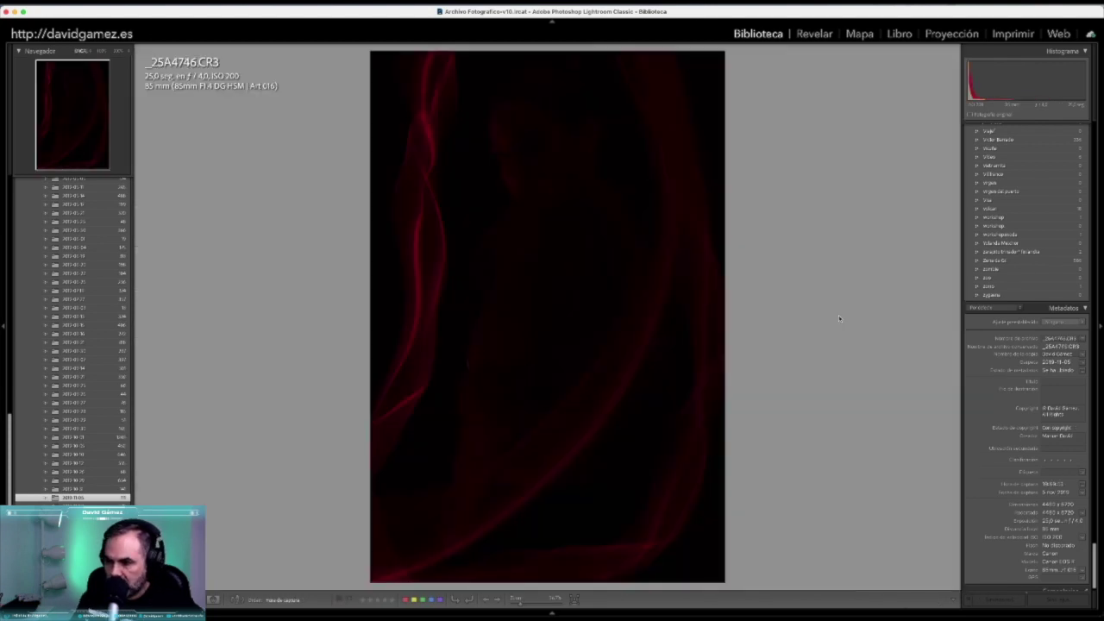
{"action": "key", "text": "Right"}
{"action": "key", "text": "Left"}
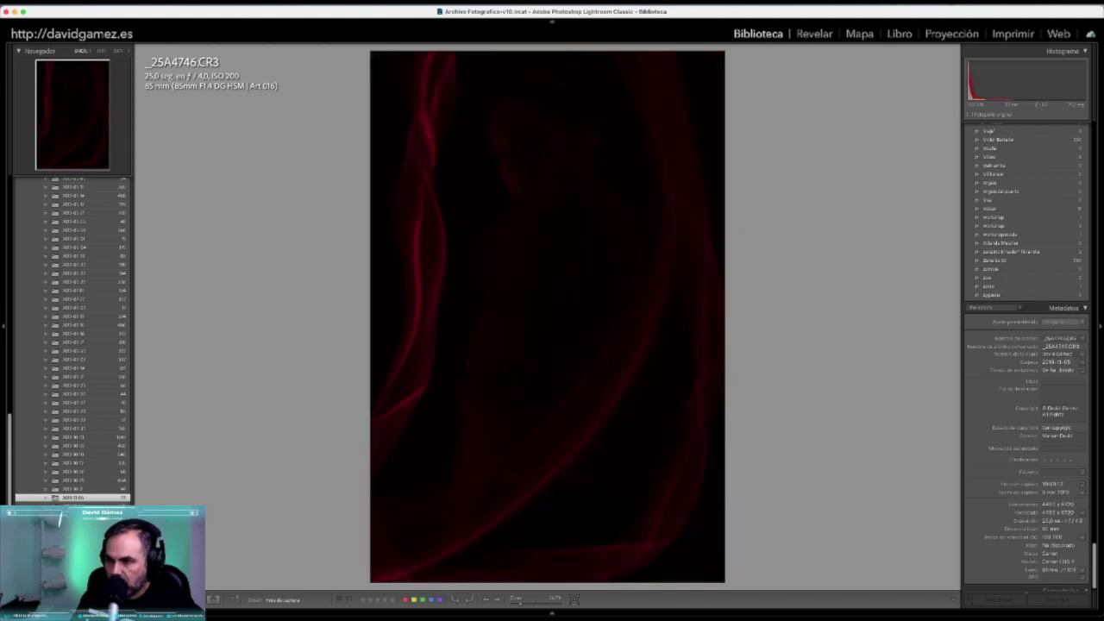
{"action": "key", "text": "Left"}
{"action": "key", "text": "Left"}
{"action": "key", "text": "Left"}
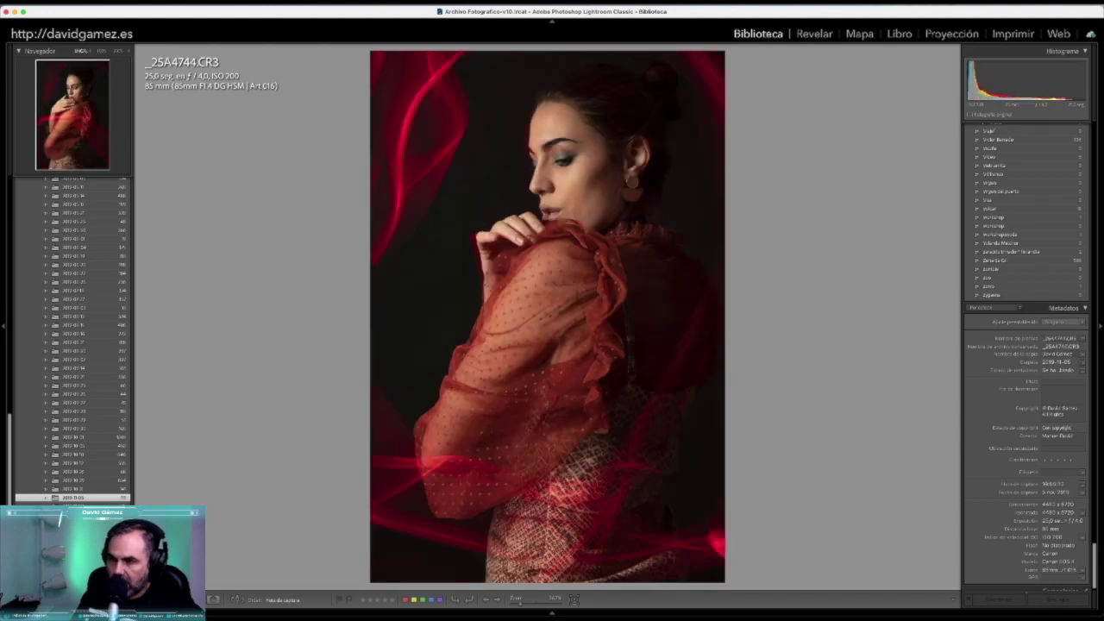
{"action": "key", "text": "Left"}
{"action": "key", "text": "Left"}
{"action": "key", "text": "Left"}
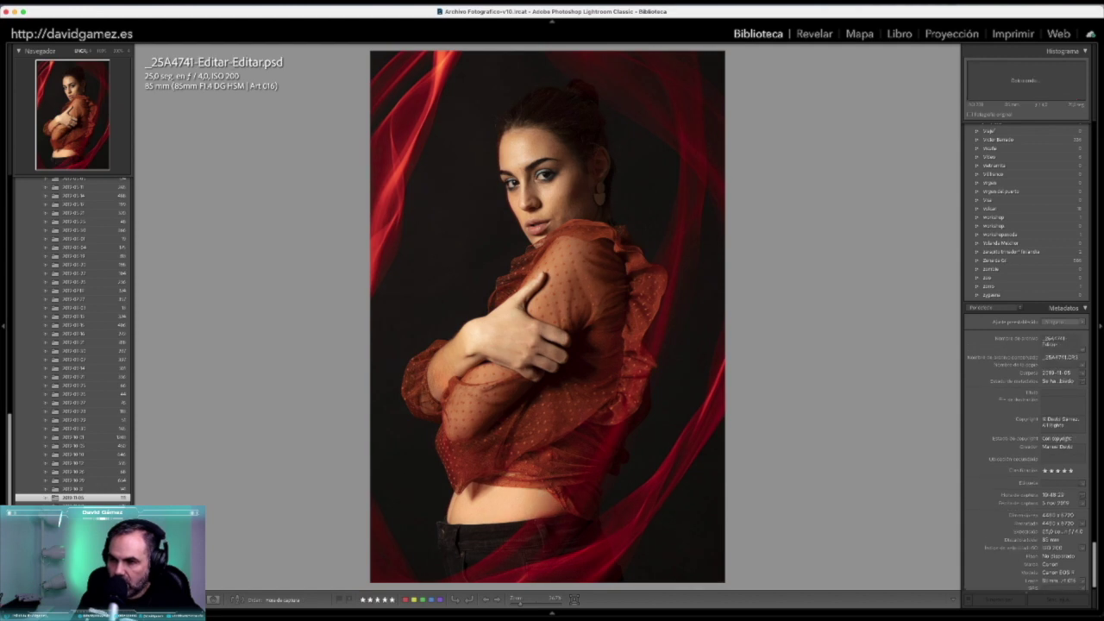
{"action": "key", "text": "Left"}
{"action": "key", "text": "Left"}
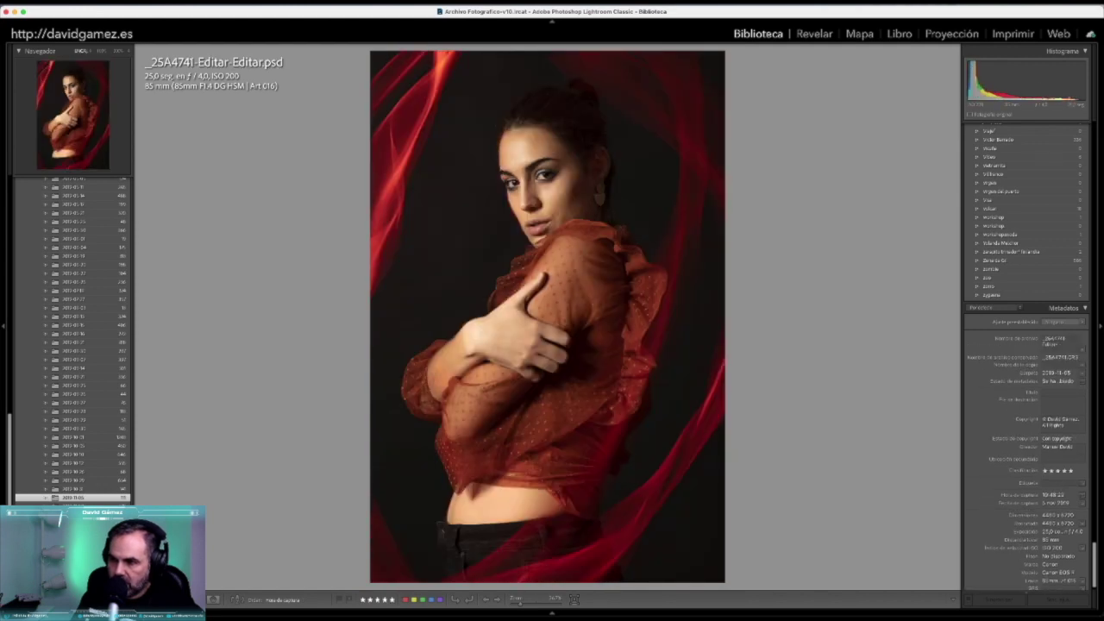
{"action": "key", "text": "Left"}
Move forward through _25A4745 and _25A4747 to later red shots, return to _25A4747, then go to Grid
{"action": "key", "text": "Right"}
{"action": "key", "text": "Right"}
{"action": "key", "text": "Right"}
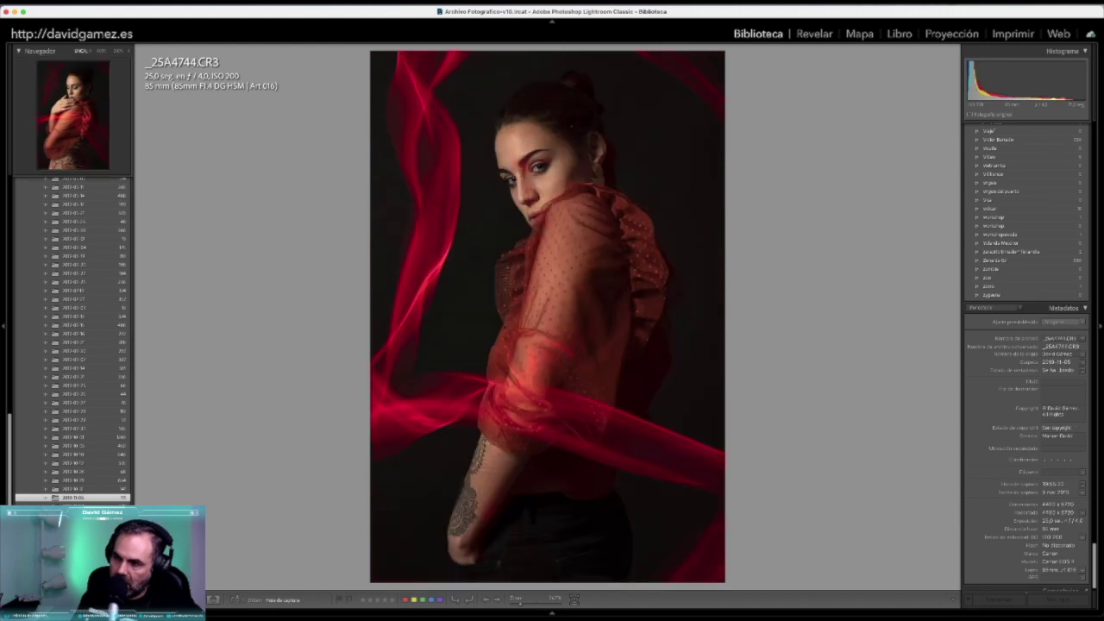
{"action": "key", "text": "Right"}
{"action": "key", "text": "Right"}
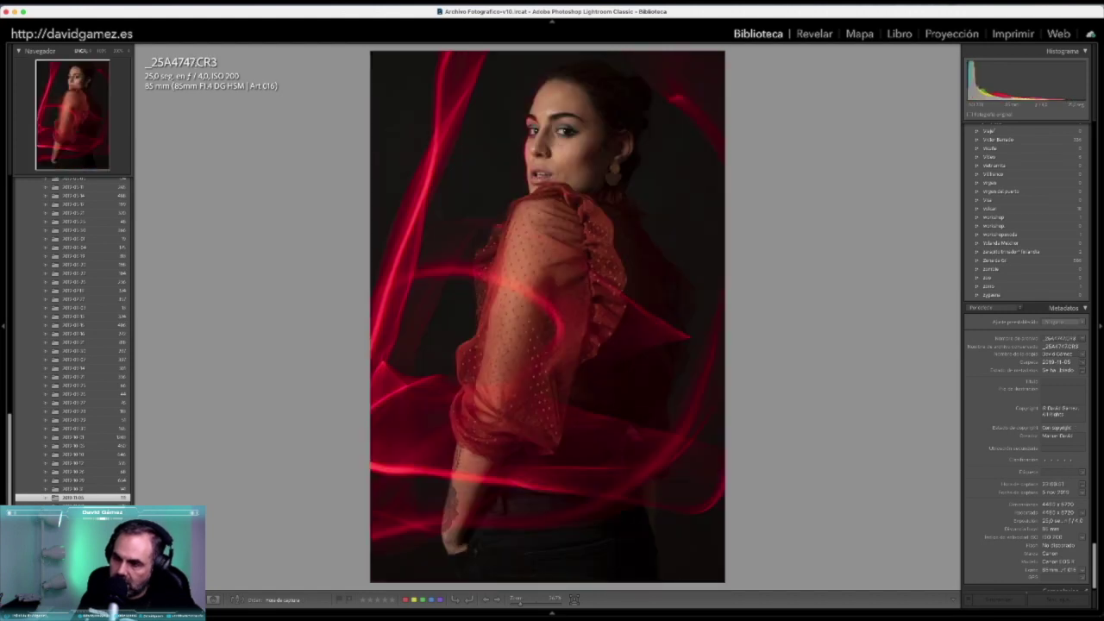
{"action": "key", "text": "Right"}
{"action": "key", "text": "Right"}
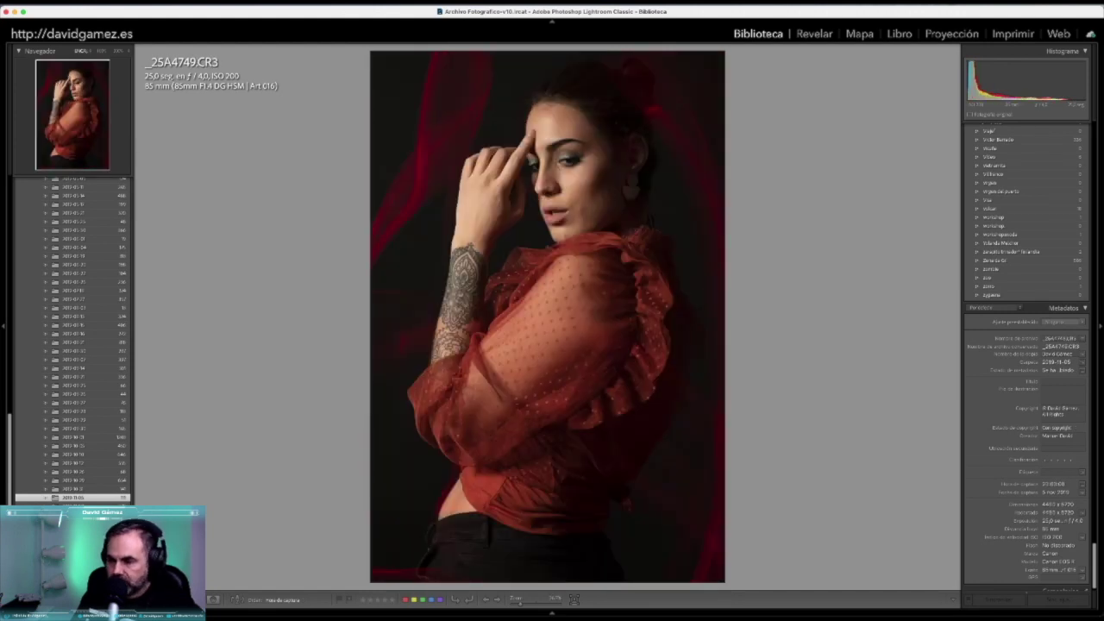
{"action": "key", "text": "Right"}
{"action": "key", "text": "Right"}
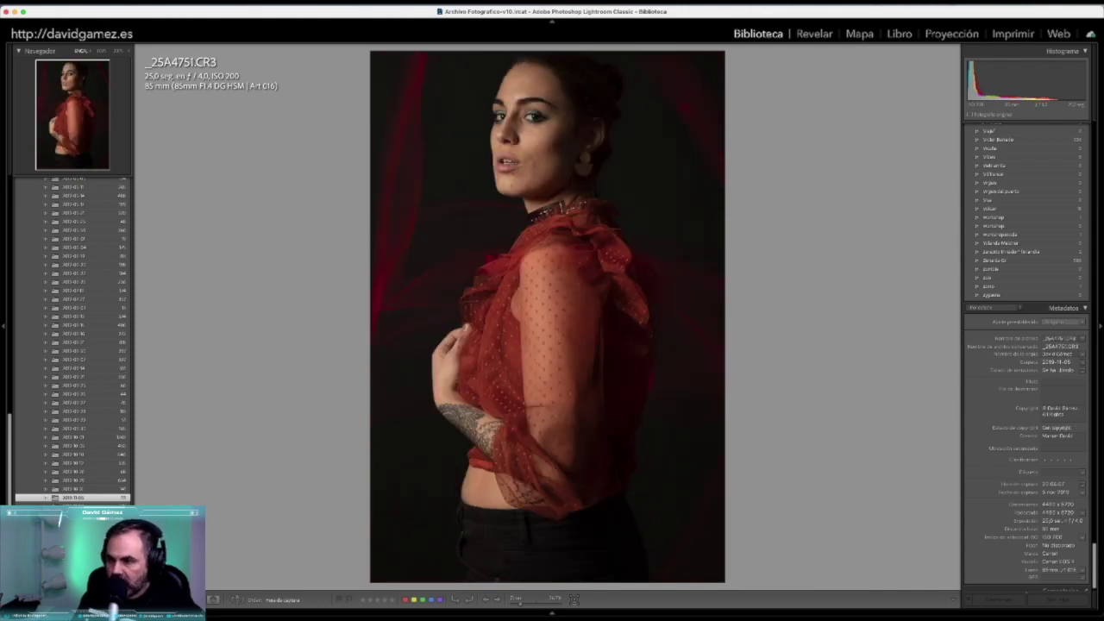
{"action": "key", "text": "Left"}
{"action": "key", "text": "Left"}
{"action": "key", "text": "Left"}
{"action": "key", "text": "Left"}
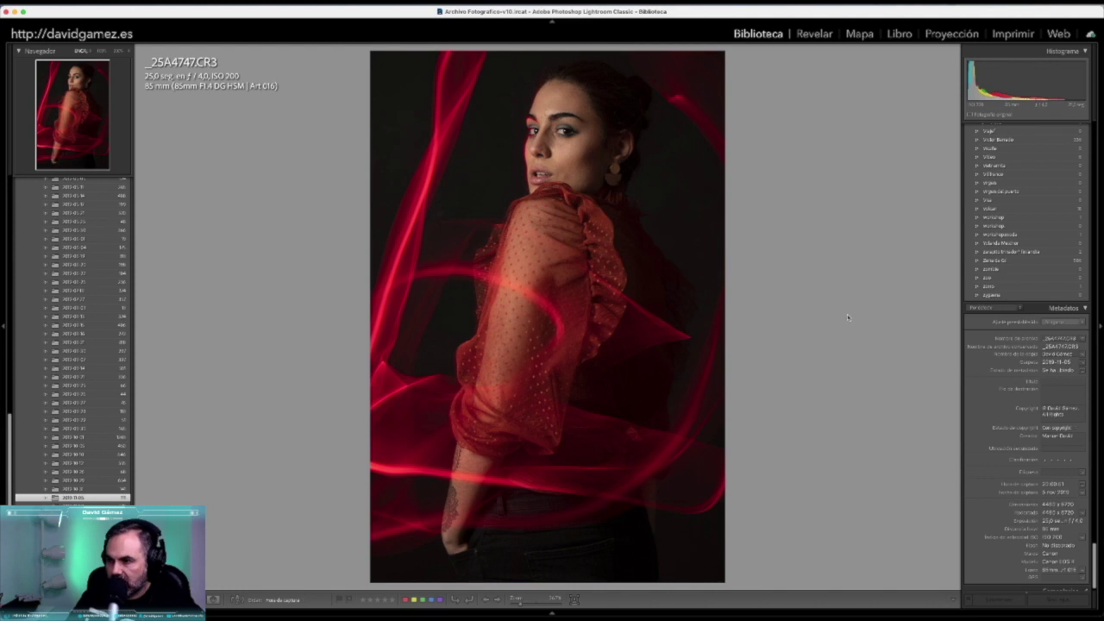
{"action": "key", "text": "g"}
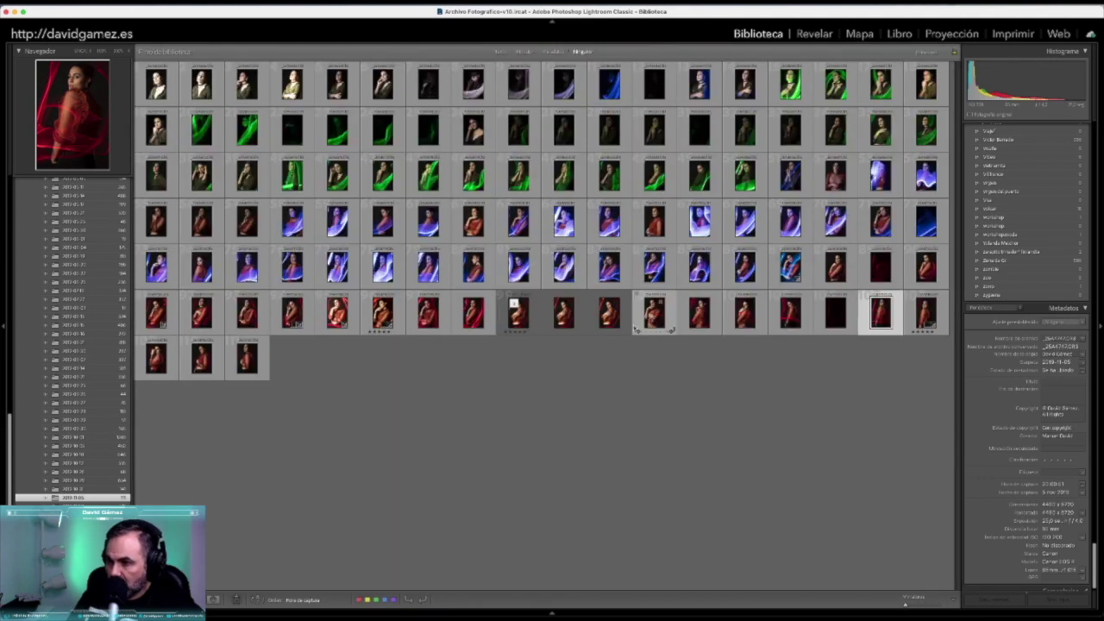
Open the blue light-painting shot full-size and step back from _25A4727 to _25A4723
{"action": "double_click", "coordinate": [787, 269]}
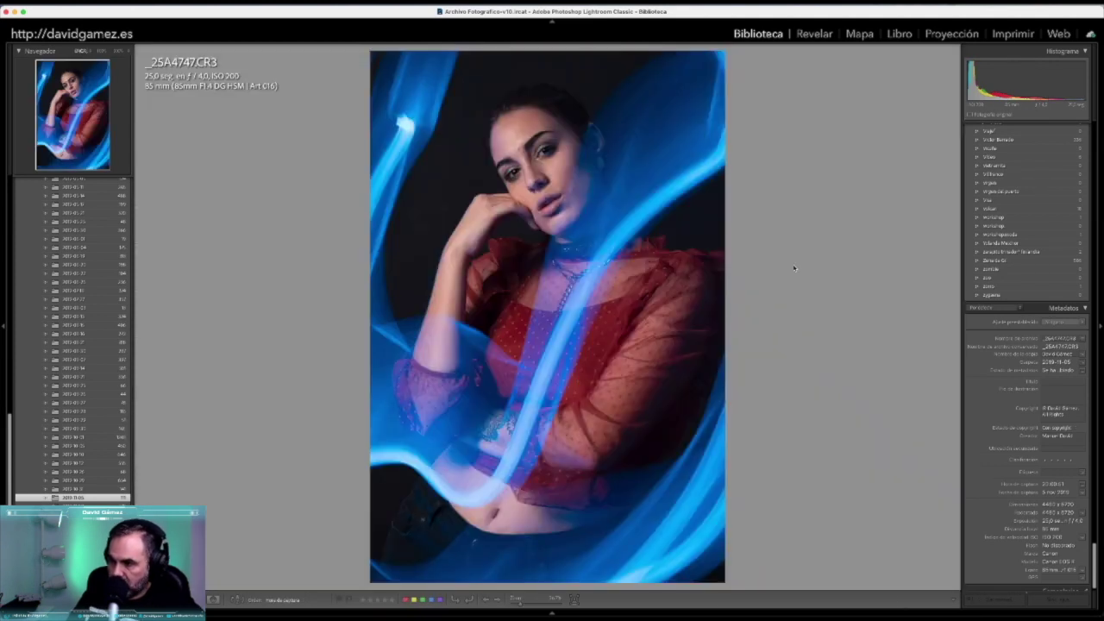
{"action": "key", "text": "Left"}
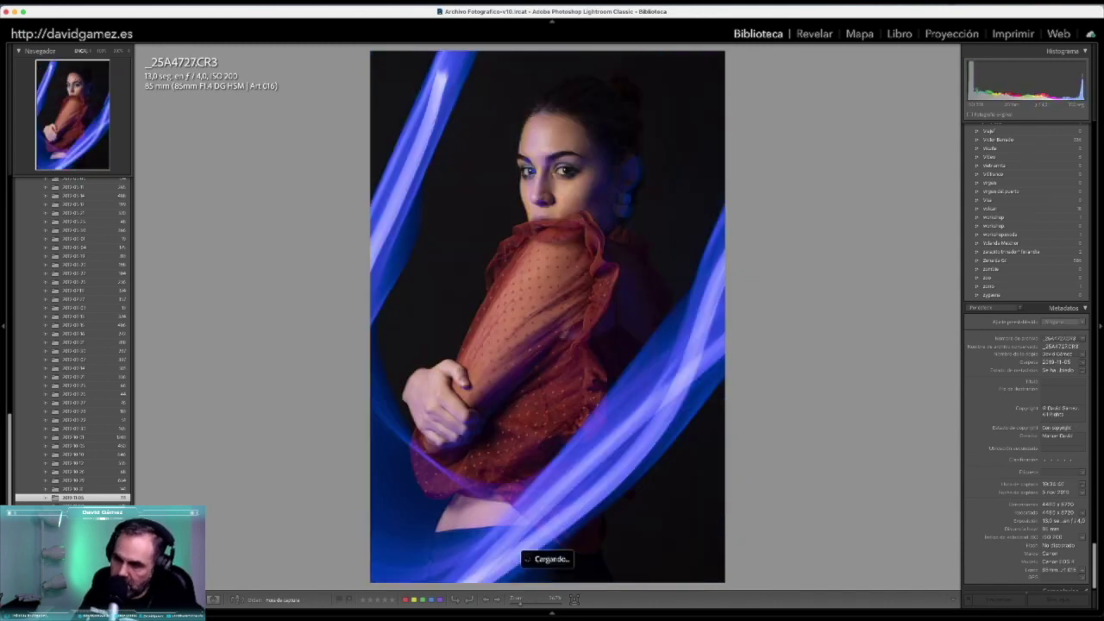
{"action": "key", "text": "Left"}
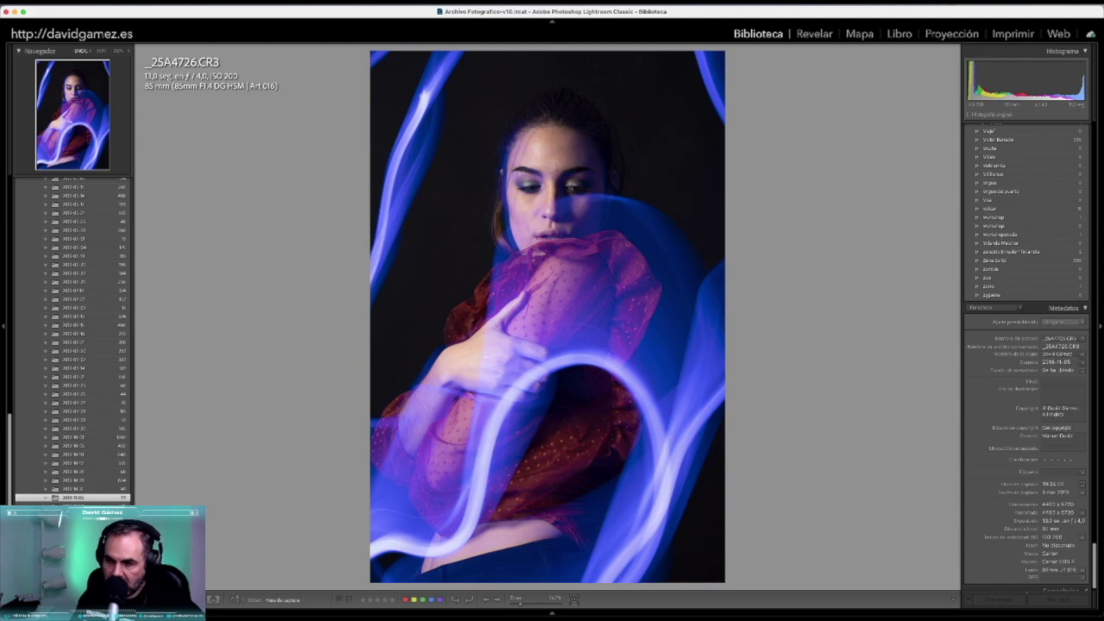
{"action": "key", "text": "Left"}
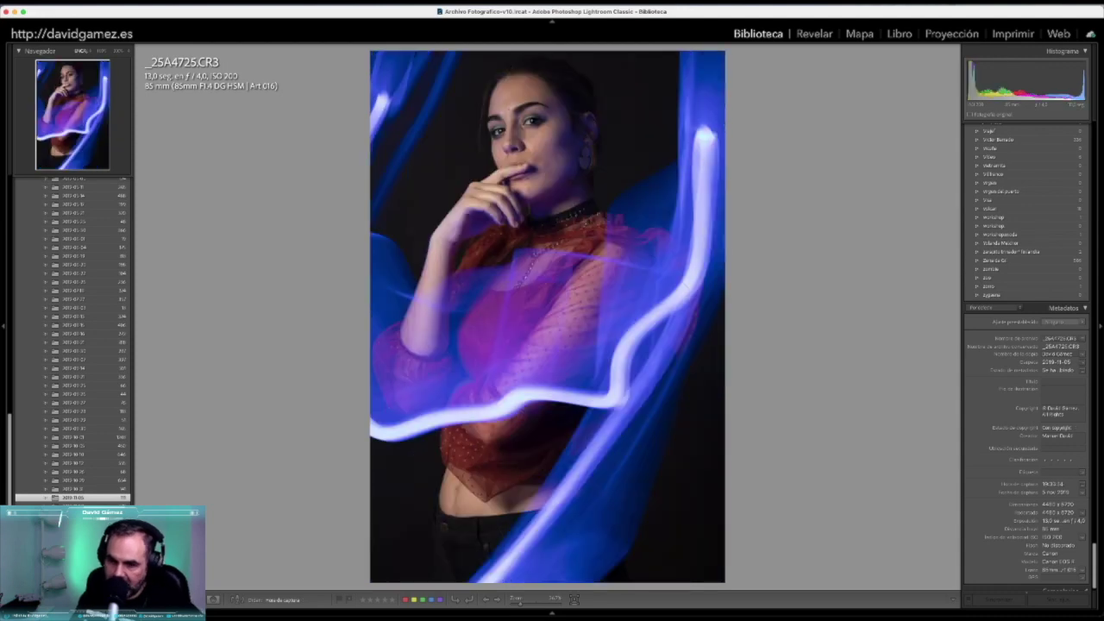
{"action": "key", "text": "Left"}
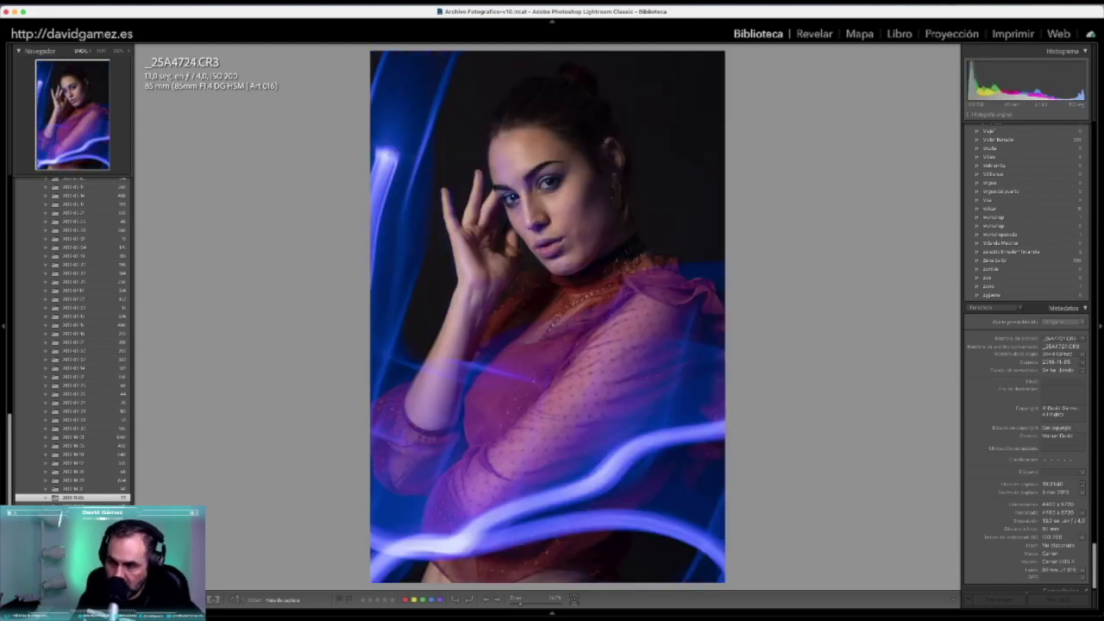
{"action": "key", "text": "Left"}
{"action": "key", "text": "Left"}
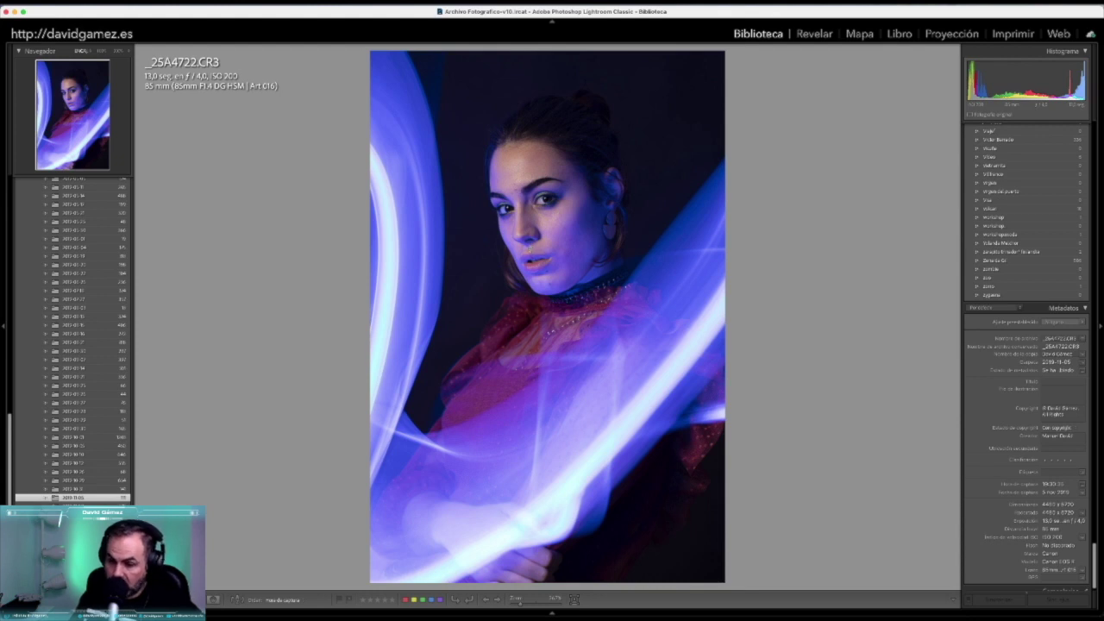
Keep stepping back through blue frames _25A4721 to _25A4709, reaching the red-dress shot _25A4705
{"action": "key", "text": "Left"}
{"action": "key", "text": "Left"}
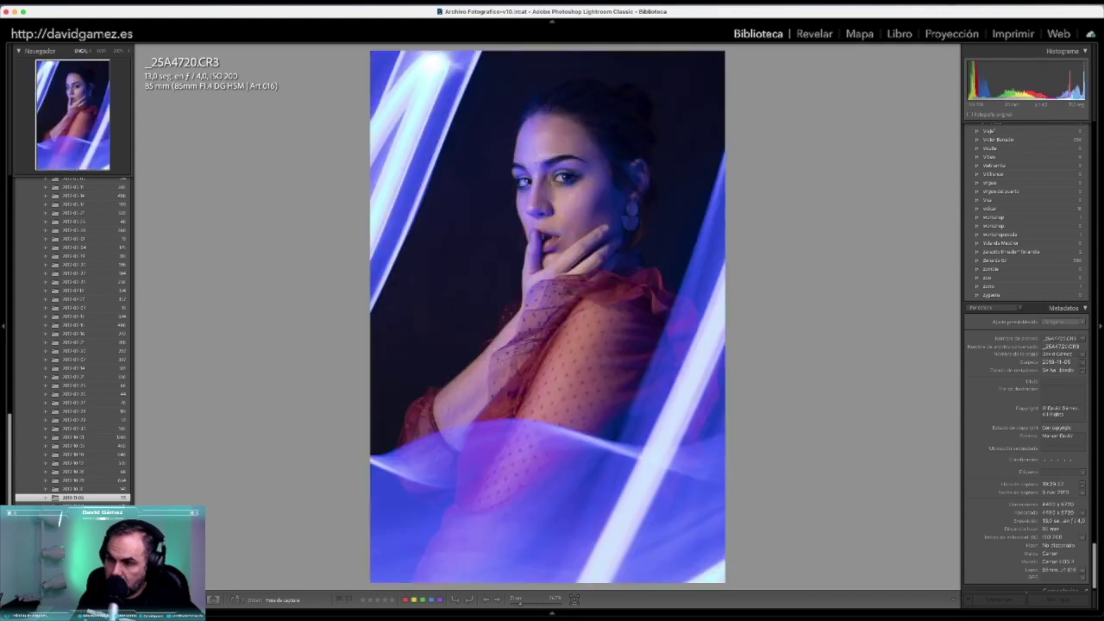
{"action": "key", "text": "Left"}
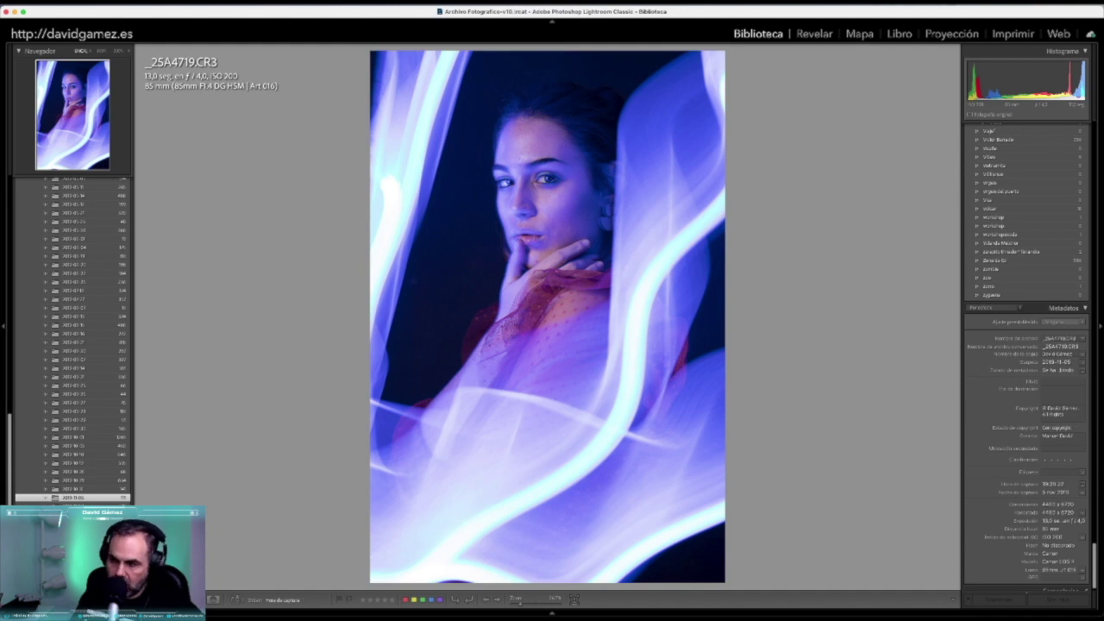
{"action": "key", "text": "Left"}
{"action": "key", "text": "Left"}
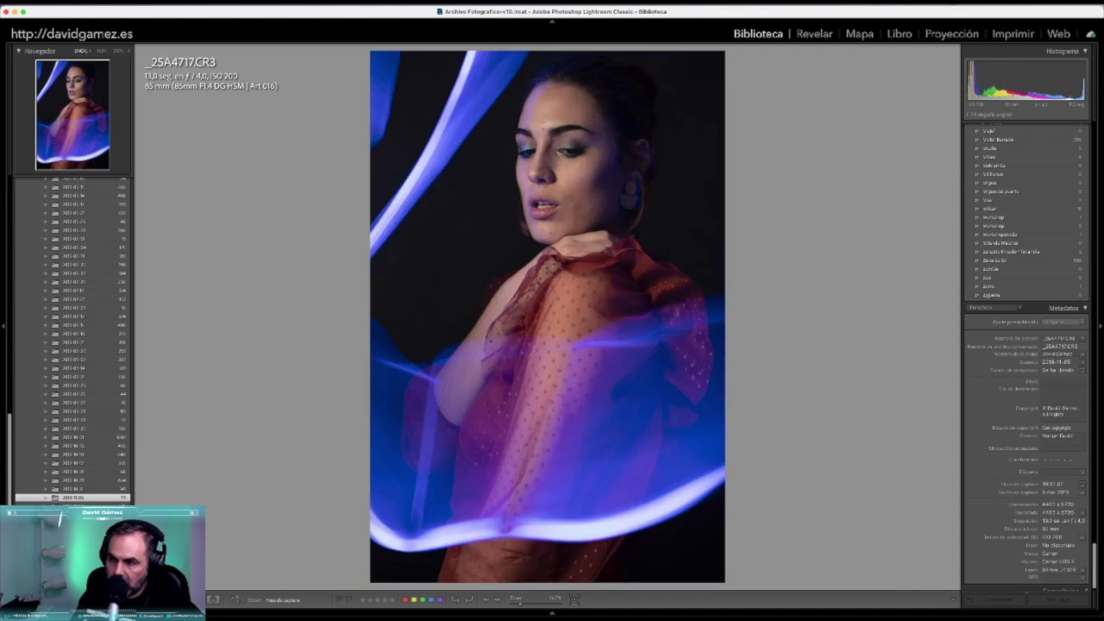
{"action": "key", "text": "Left"}
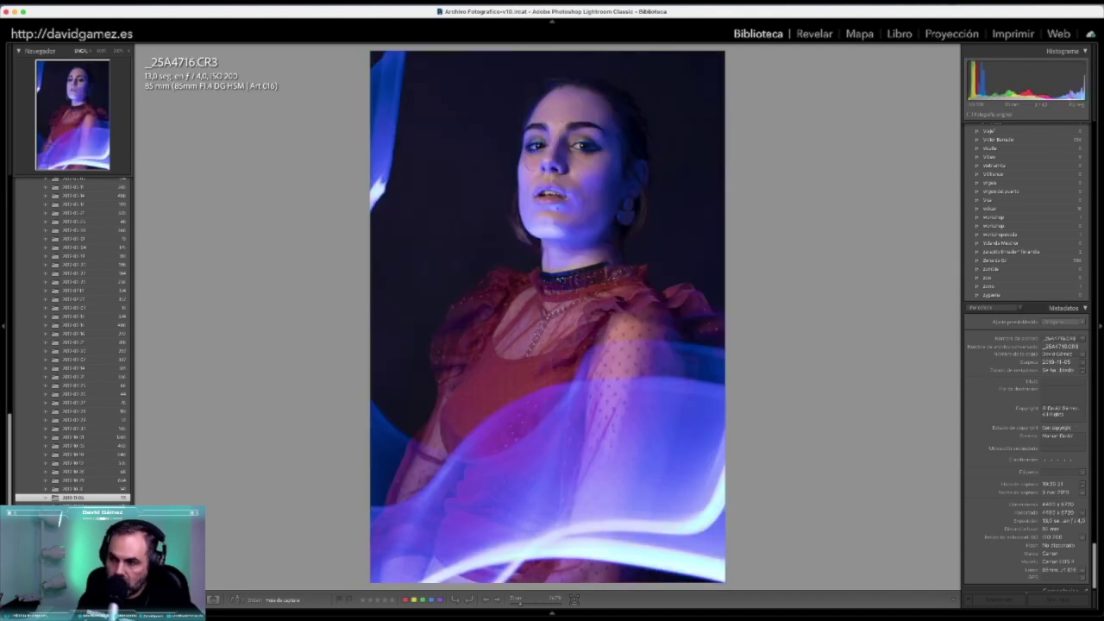
{"action": "key", "text": "Left"}
{"action": "key", "text": "Left"}
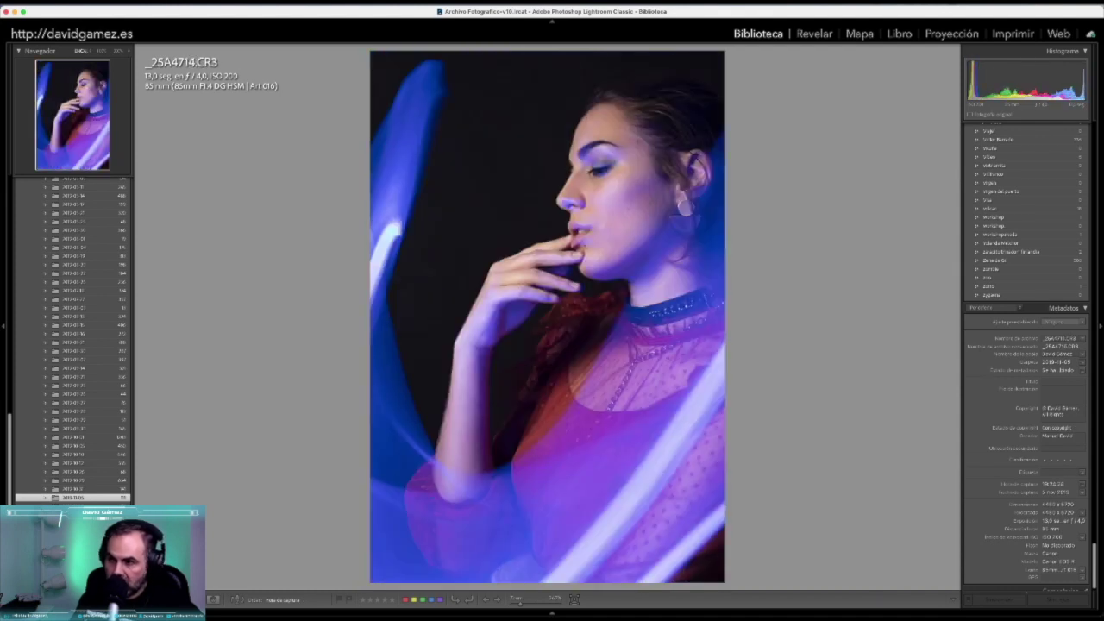
{"action": "key", "text": "Left"}
{"action": "key", "text": "Left"}
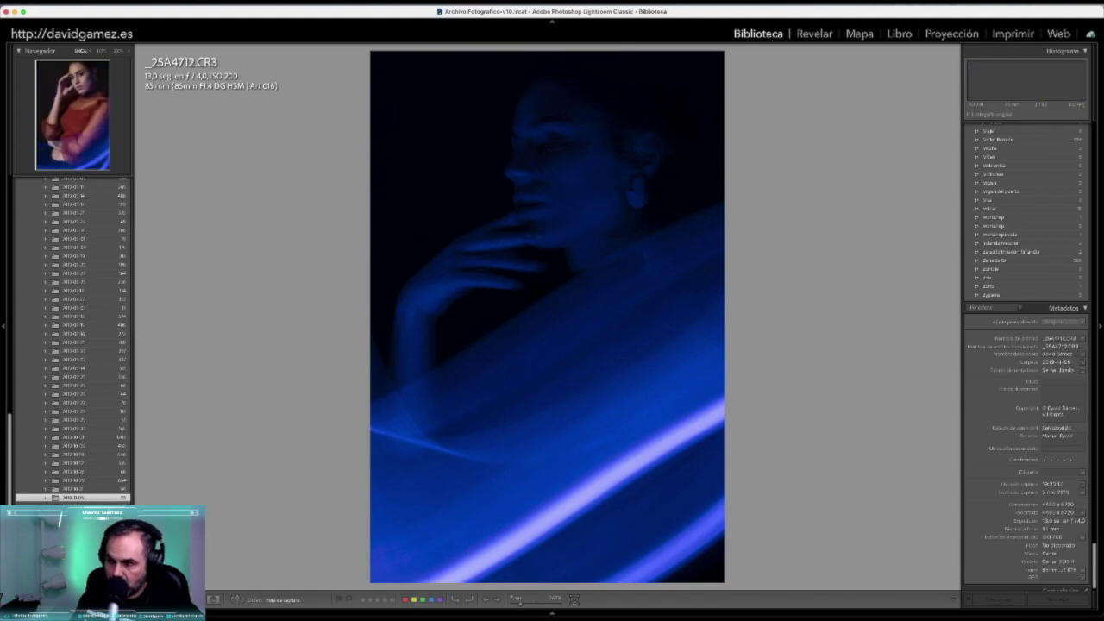
{"action": "key", "text": "Left"}
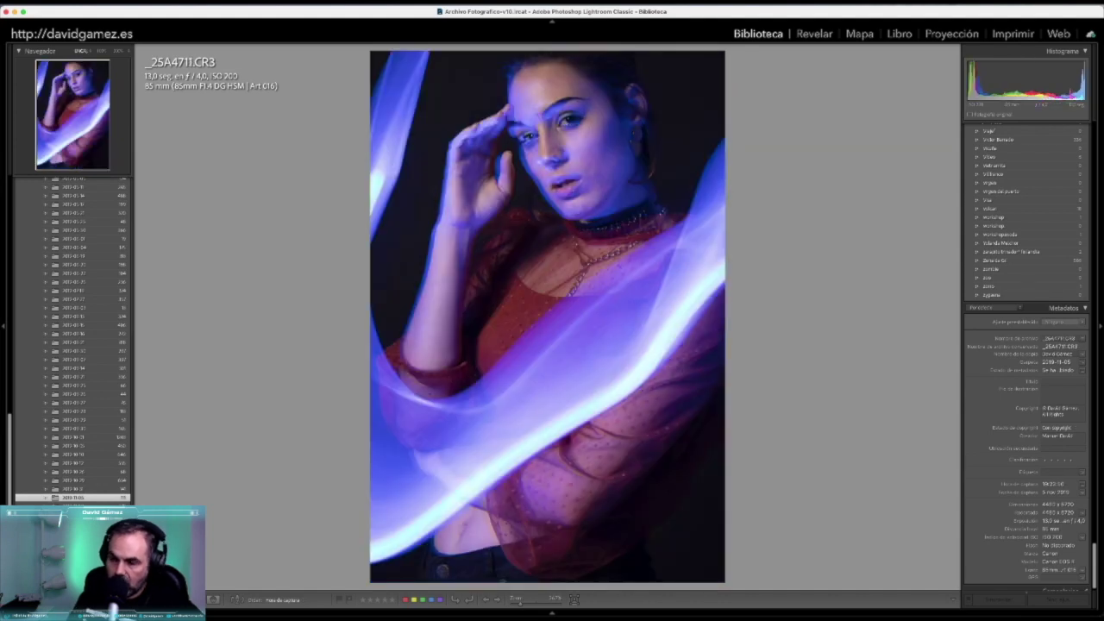
{"action": "key", "text": "Left"}
{"action": "key", "text": "Left"}
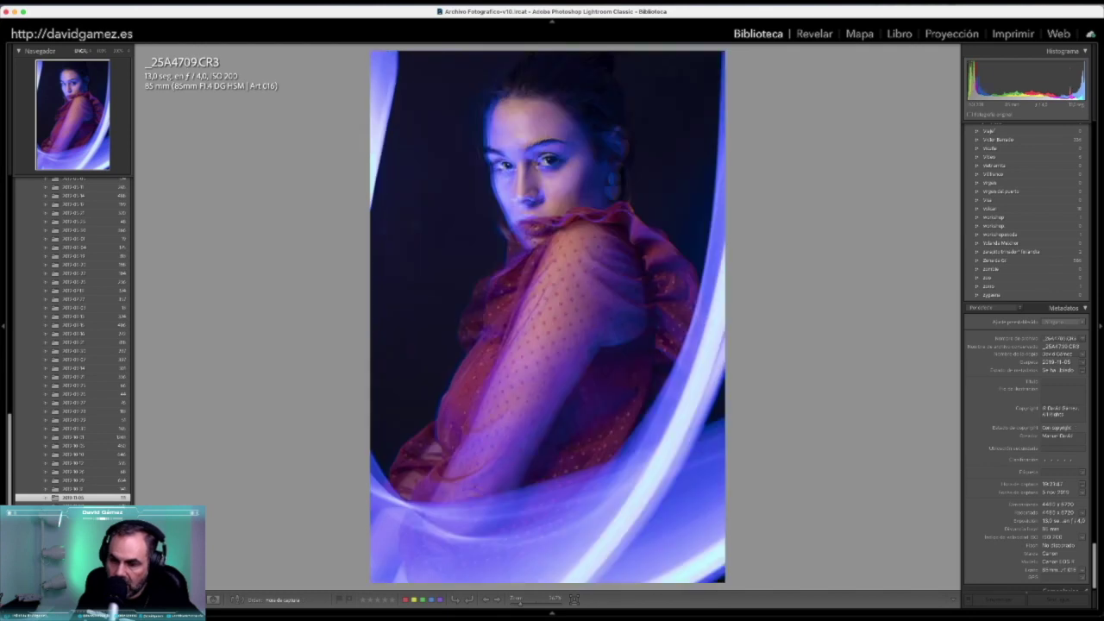
{"action": "key", "text": "Left"}
{"action": "key", "text": "Left"}
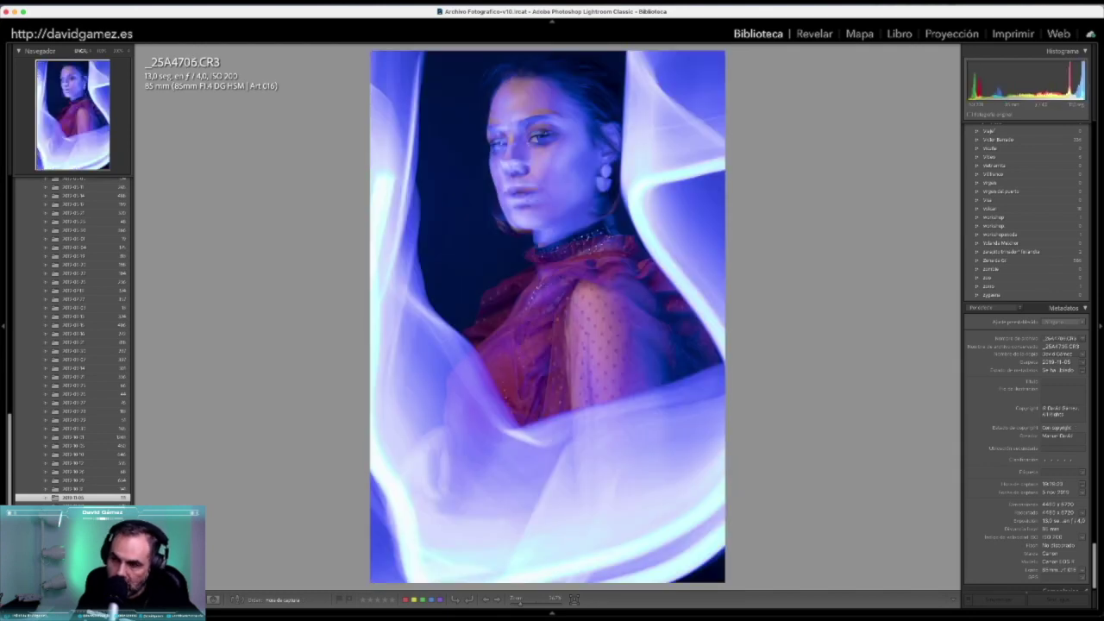
{"action": "key", "text": "Left"}
{"action": "key", "text": "Left"}
Move forward to _25A4706, then step back past _25A4701 and _25A4698 to _25A4688
{"action": "key", "text": "Right"}
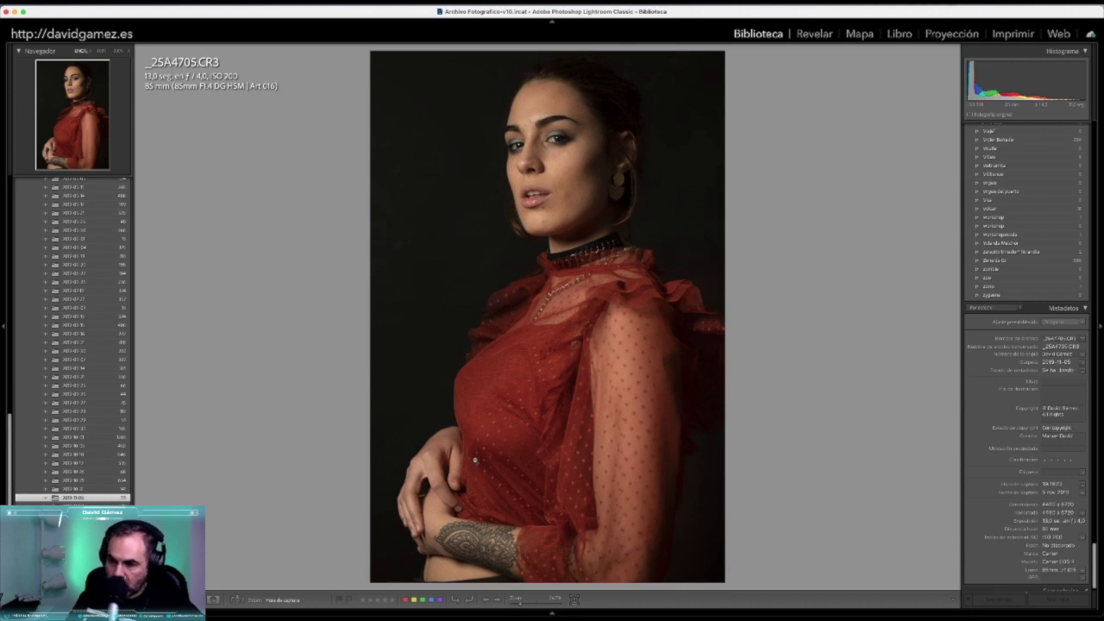
{"action": "key", "text": "Right"}
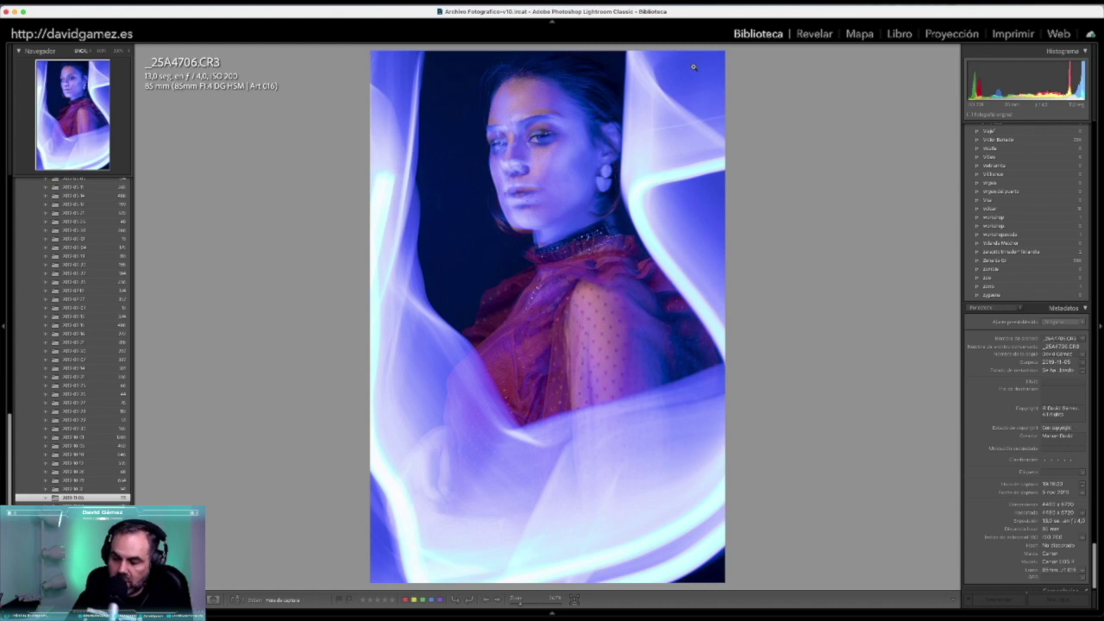
{"action": "key", "text": "Right"}
{"action": "key", "text": "Left"}
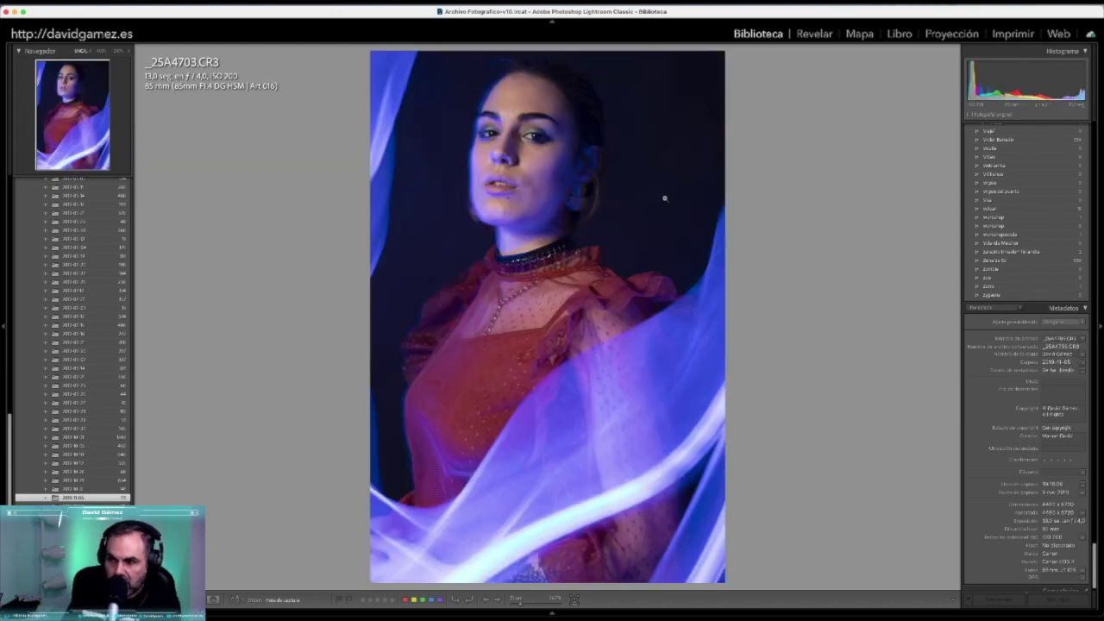
{"action": "key", "text": "Left"}
{"action": "key", "text": "Left"}
{"action": "key", "text": "Left"}
{"action": "key", "text": "Left"}
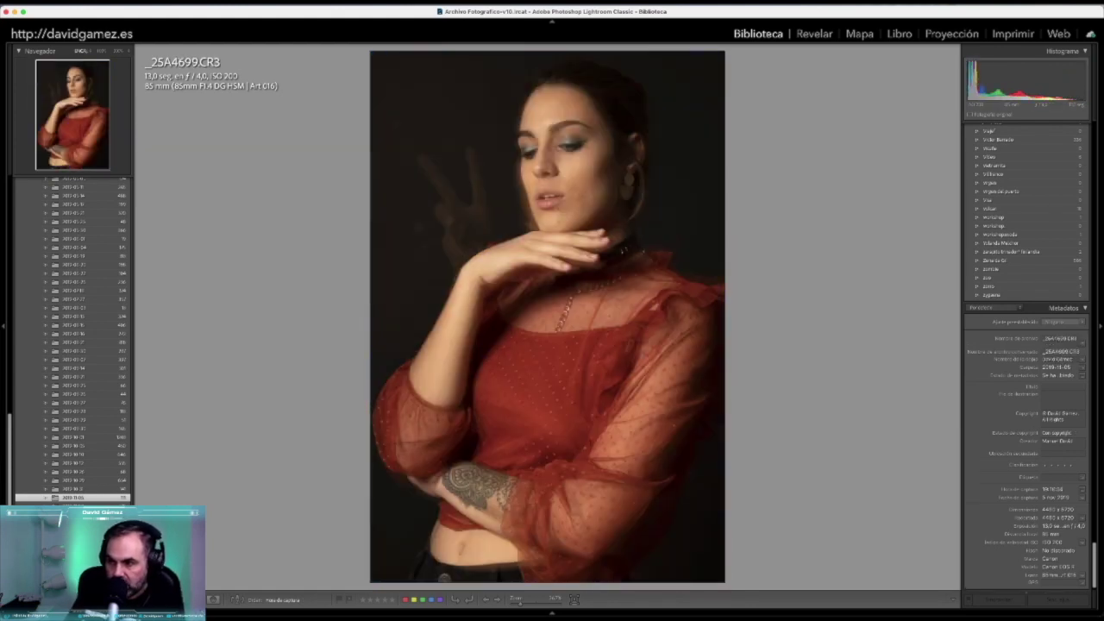
{"action": "key", "text": "Left"}
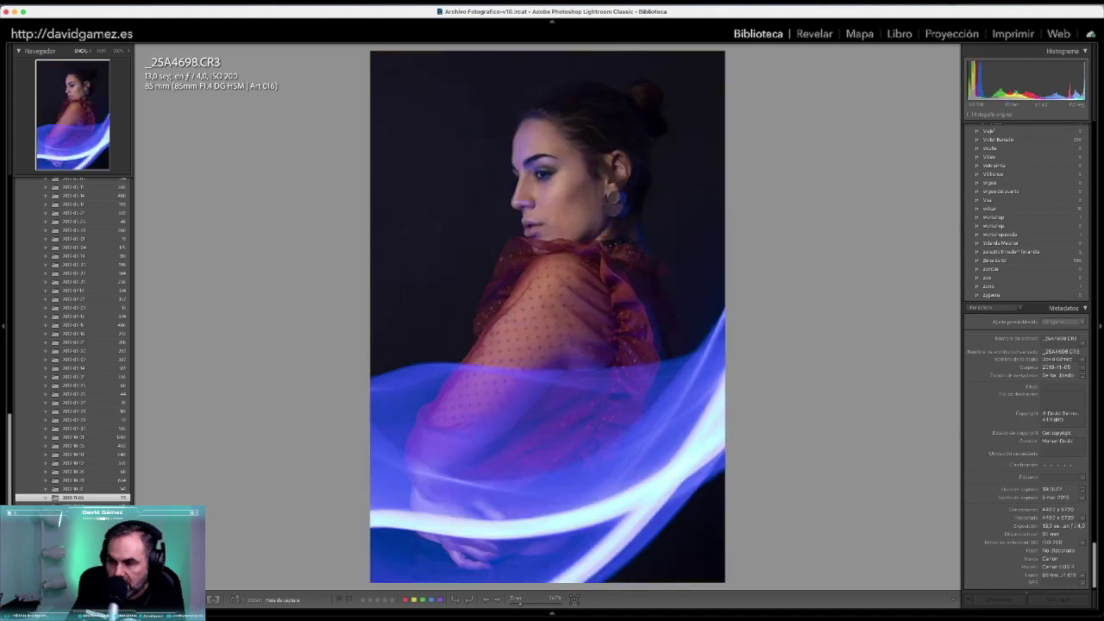
{"action": "key", "text": "Left"}
{"action": "key", "text": "Left"}
{"action": "key", "text": "Left"}
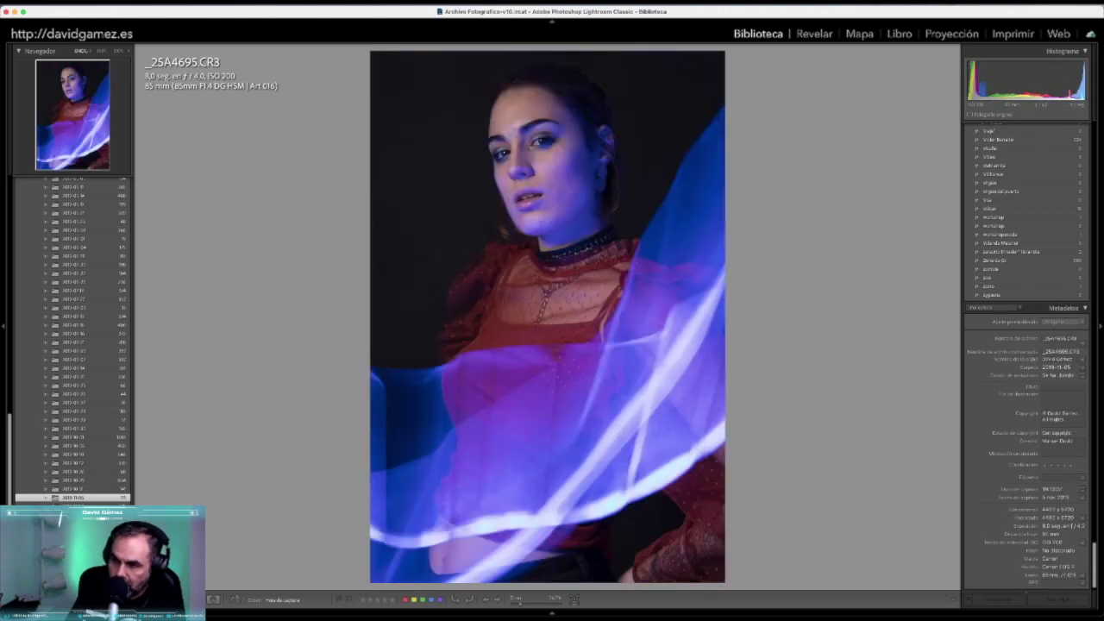
{"action": "key", "text": "Left"}
{"action": "key", "text": "Left"}
{"action": "key", "text": "Left"}
{"action": "key", "text": "Left"}
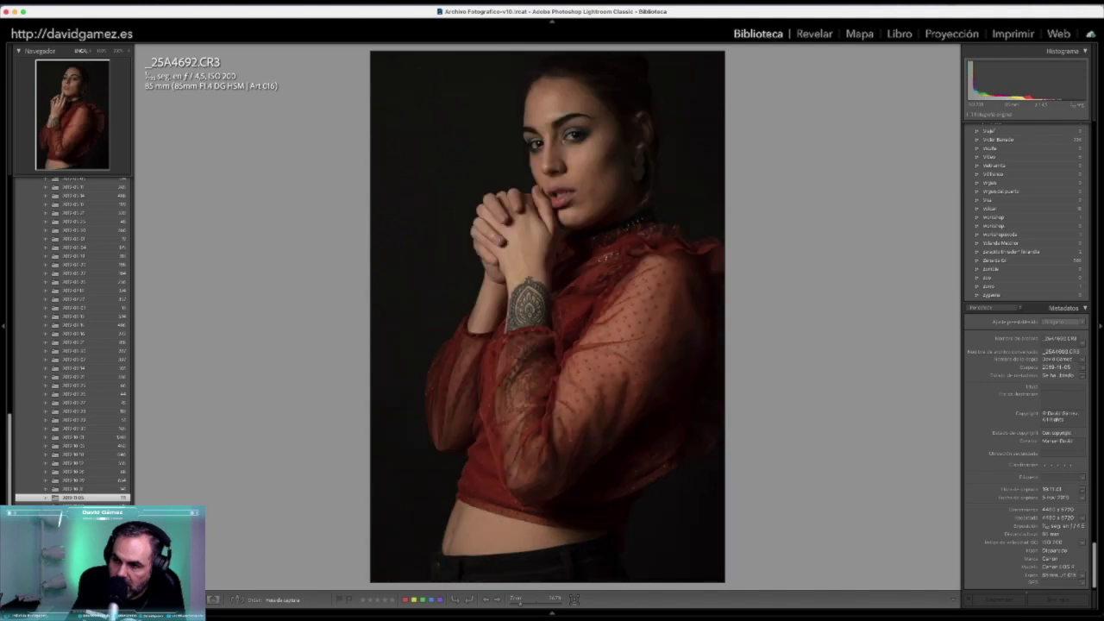
{"action": "key", "text": "Left"}
{"action": "key", "text": "Left"}
{"action": "key", "text": "Left"}
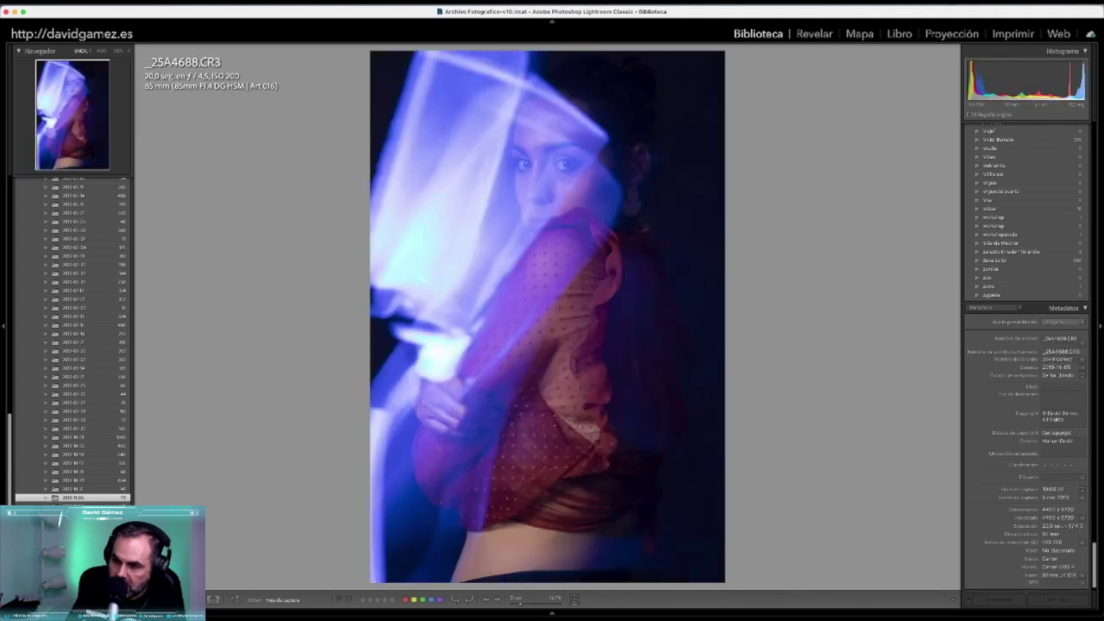
{"action": "key", "text": "Left"}
Step back through the green light-painting shots past _25A4675 and settle on _25A4670
{"action": "key", "text": "Left"}
{"action": "key", "text": "Left"}
{"action": "key", "text": "Left"}
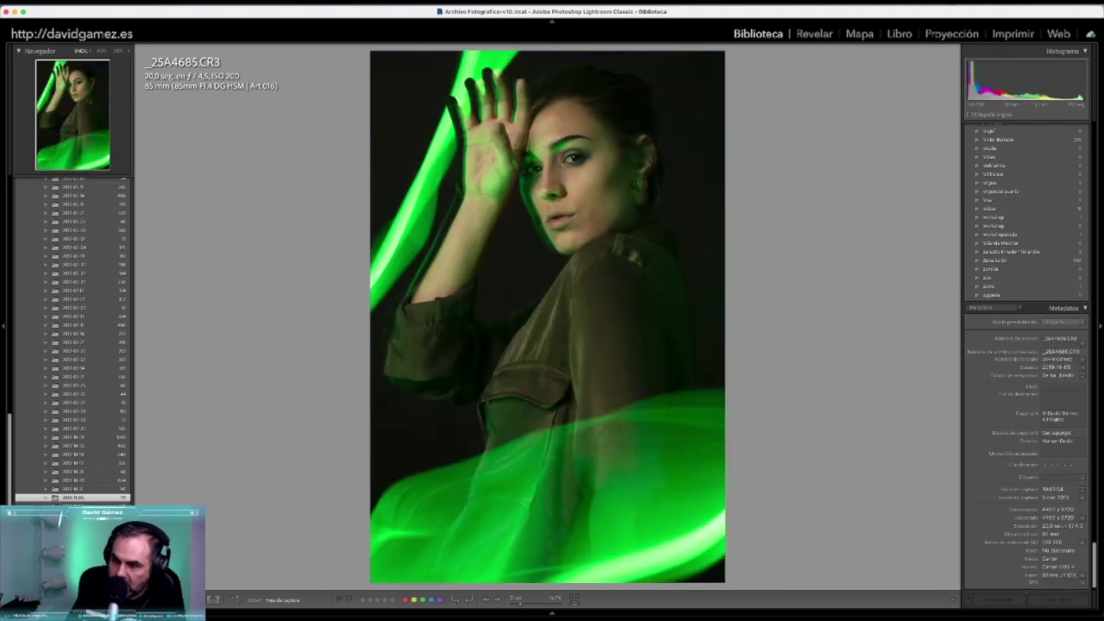
{"action": "key", "text": "Left"}
{"action": "key", "text": "Left"}
{"action": "key", "text": "Left"}
{"action": "key", "text": "Left"}
{"action": "key", "text": "Left"}
{"action": "key", "text": "Left"}
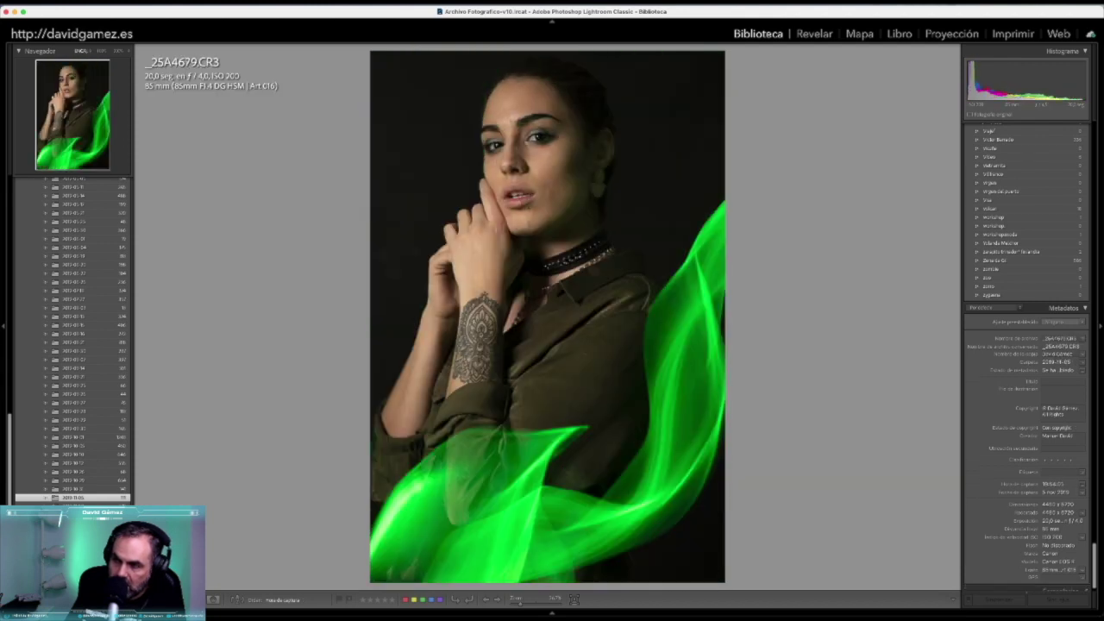
{"action": "key", "text": "Left"}
{"action": "key", "text": "Left"}
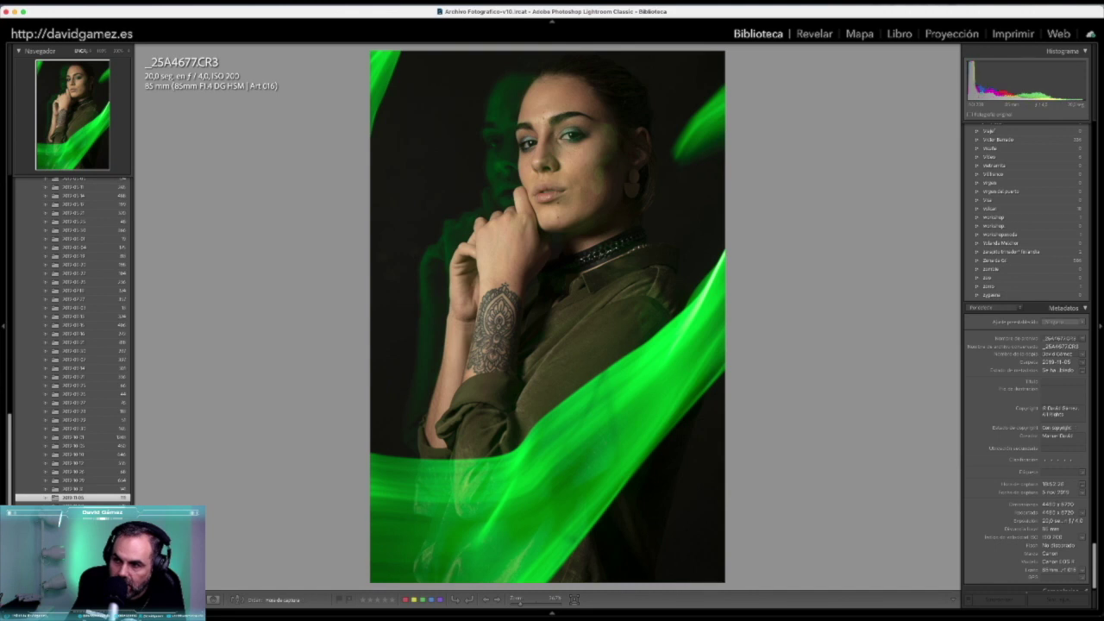
{"action": "key", "text": "Left"}
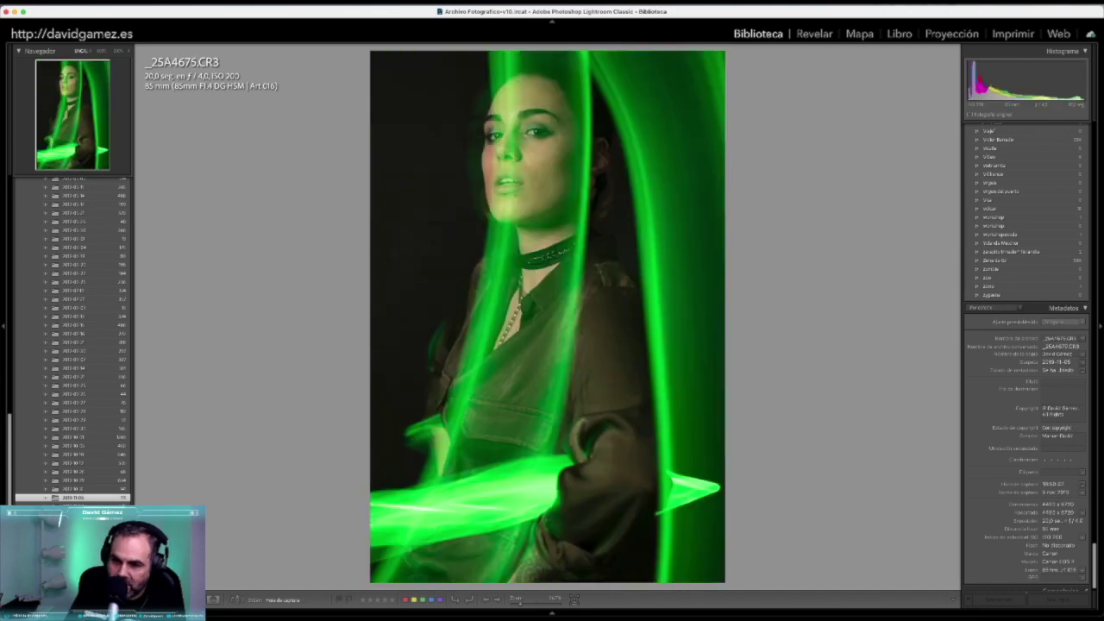
{"action": "key", "text": "Left"}
{"action": "key", "text": "Left"}
{"action": "key", "text": "Left"}
{"action": "key", "text": "Left"}
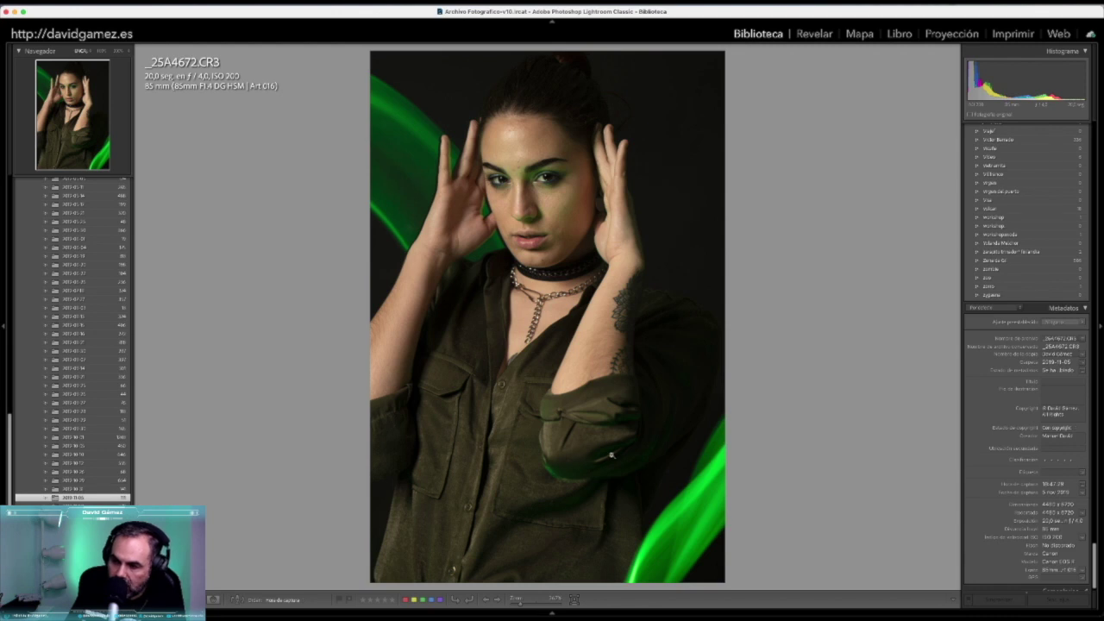
{"action": "key", "text": "Left"}
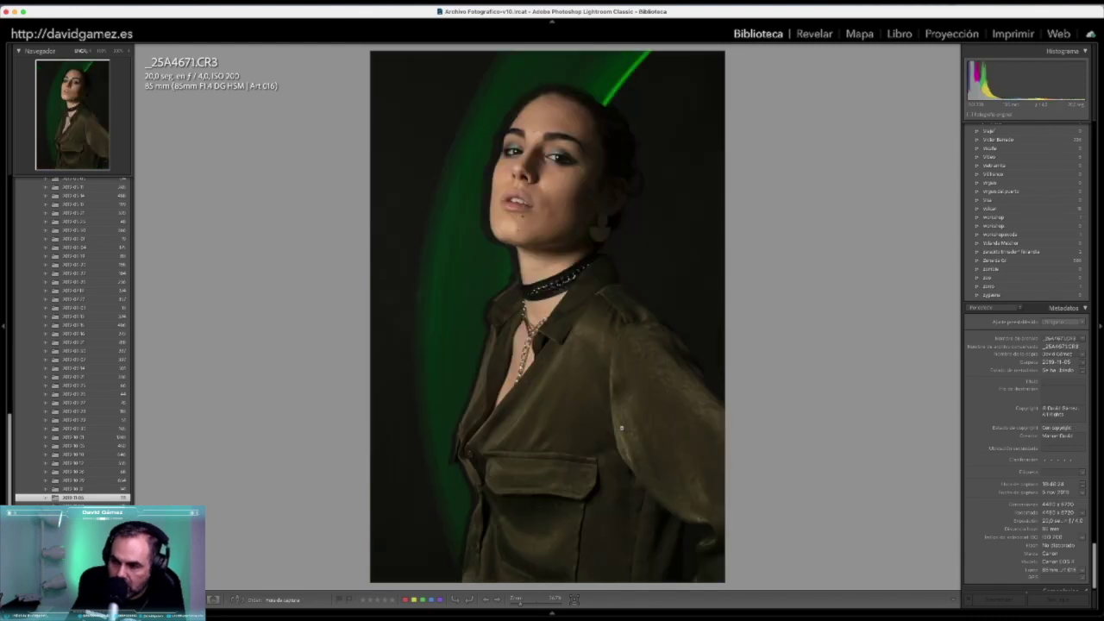
{"action": "key", "text": "Left"}
{"action": "key", "text": "Left"}
{"action": "key", "text": "Right"}
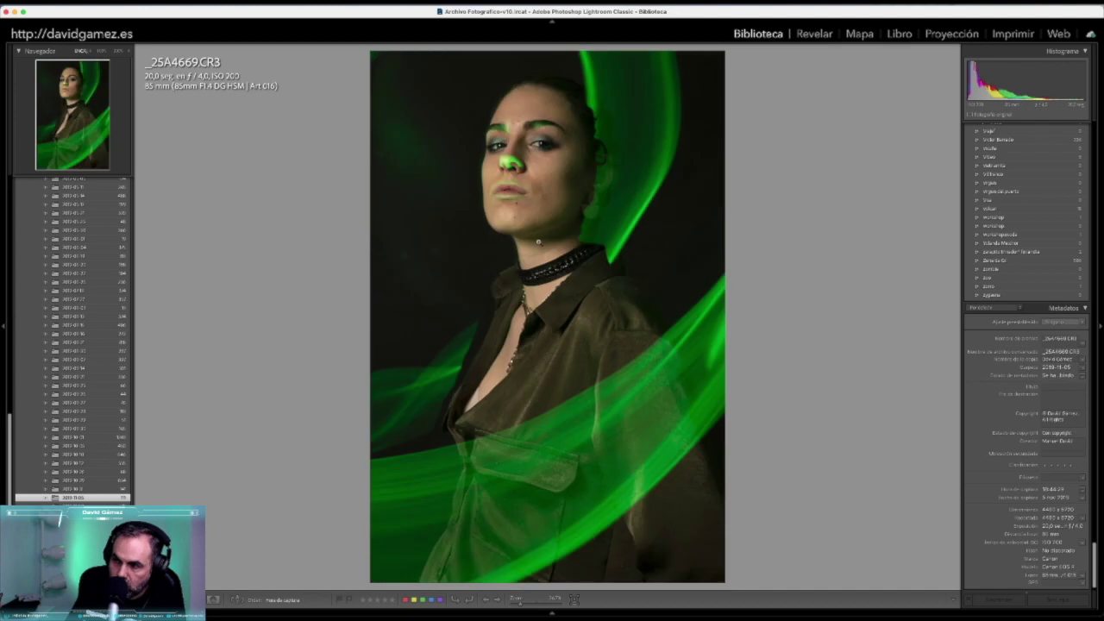
Zoom in on the green light on _25A4670's nose, then step back to _25A4662 and zoom on her face
{"action": "left_click", "coordinate": [514, 163]}
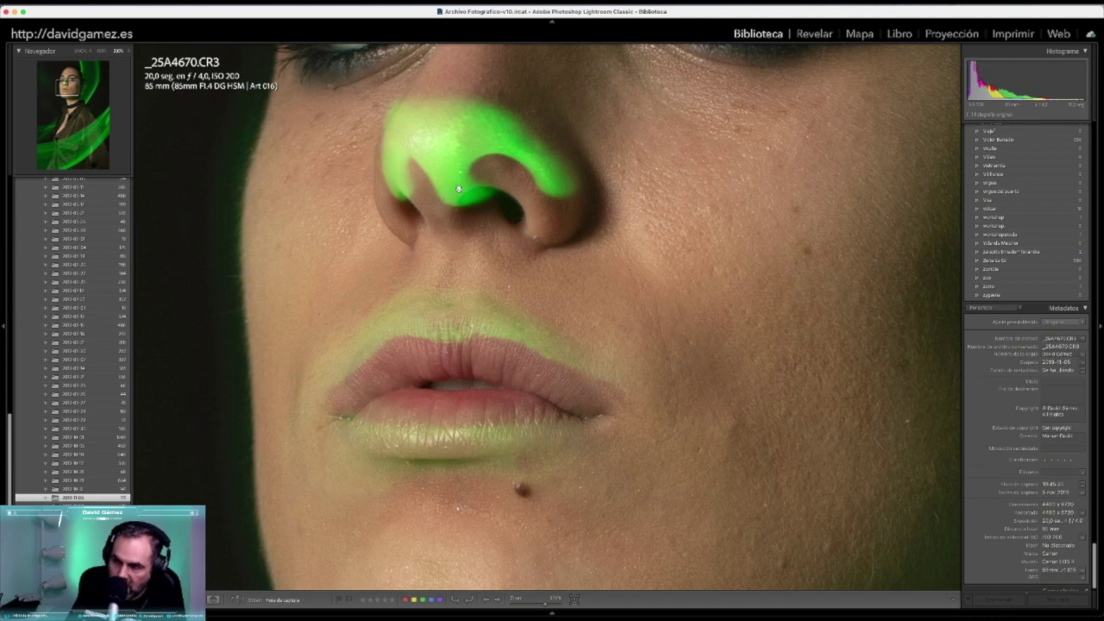
{"action": "left_click", "coordinate": [527, 204]}
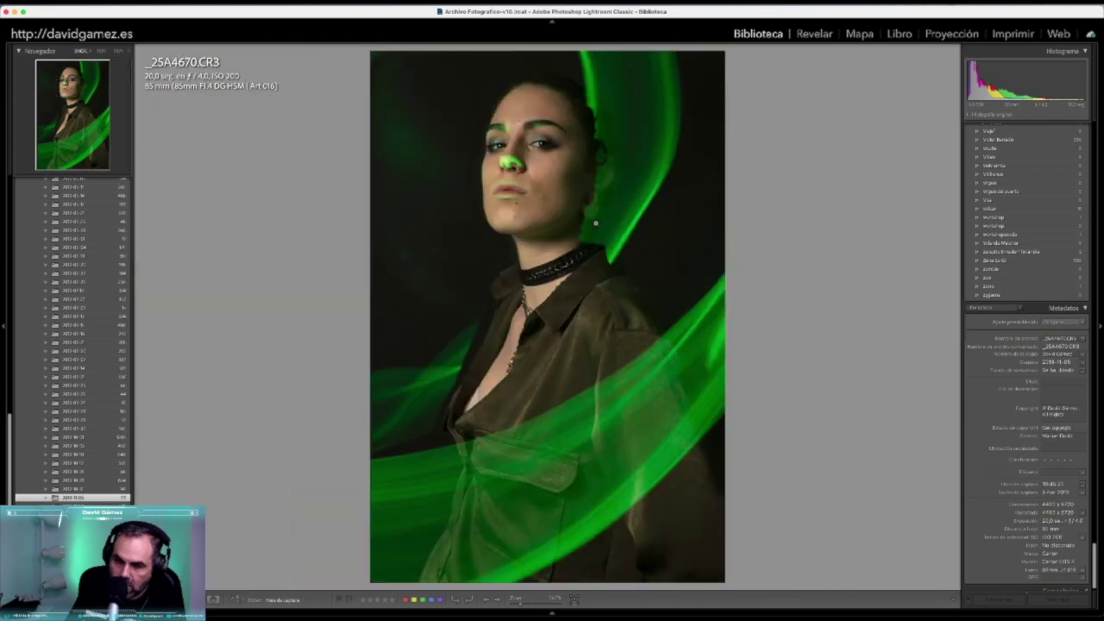
{"action": "key", "text": "Left"}
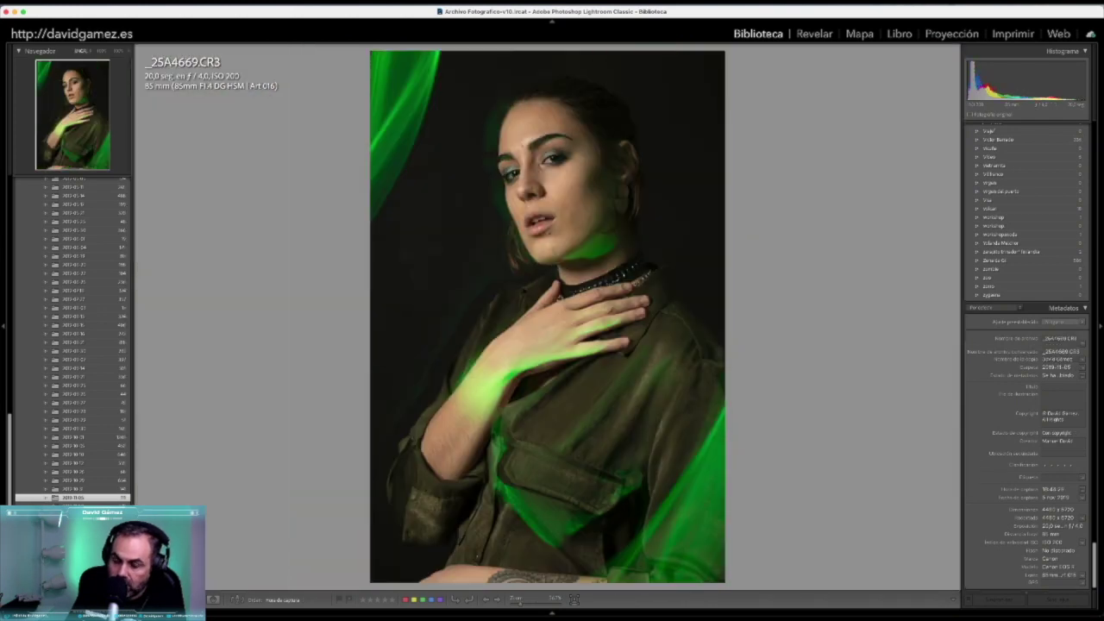
{"action": "key", "text": "Left"}
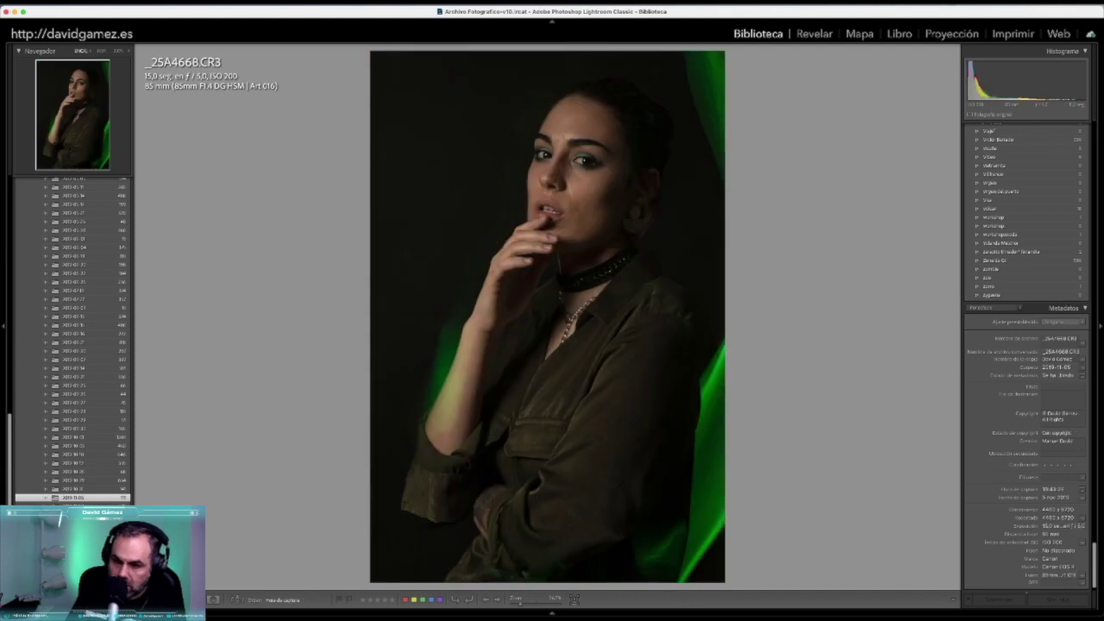
{"action": "key", "text": "Left"}
{"action": "key", "text": "Left"}
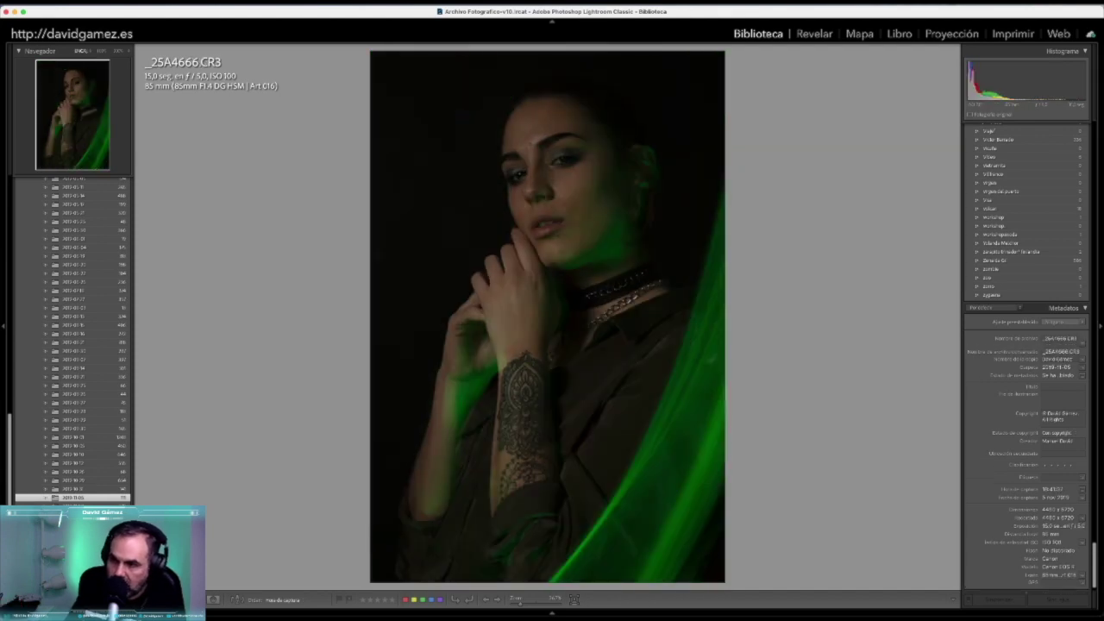
{"action": "key", "text": "Left"}
{"action": "key", "text": "Left"}
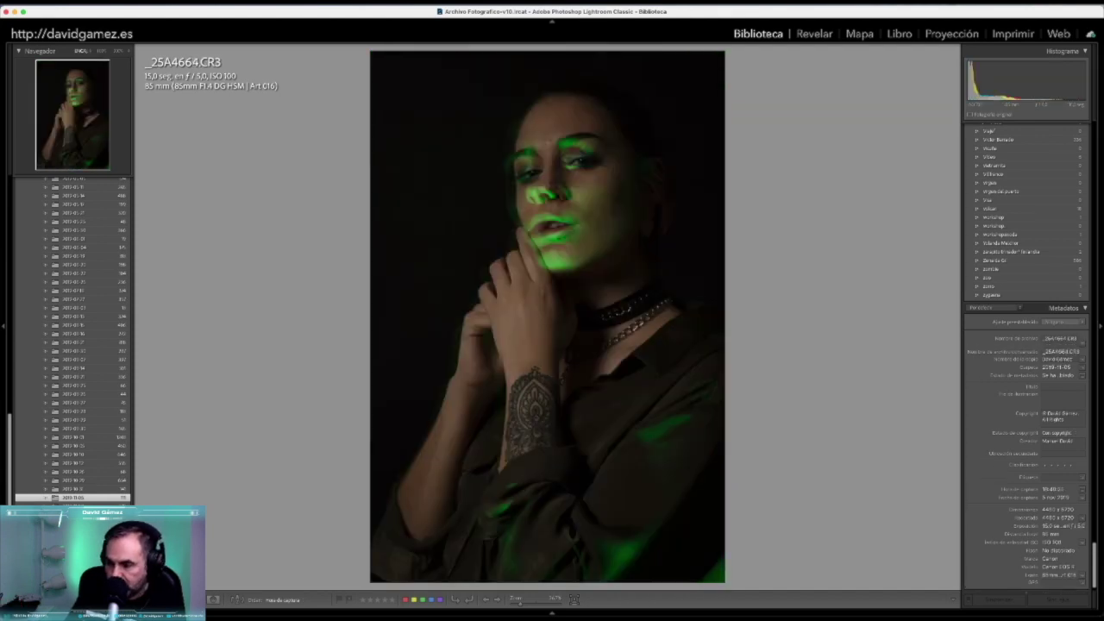
{"action": "key", "text": "Left"}
{"action": "key", "text": "Left"}
{"action": "left_click", "coordinate": [593, 226]}
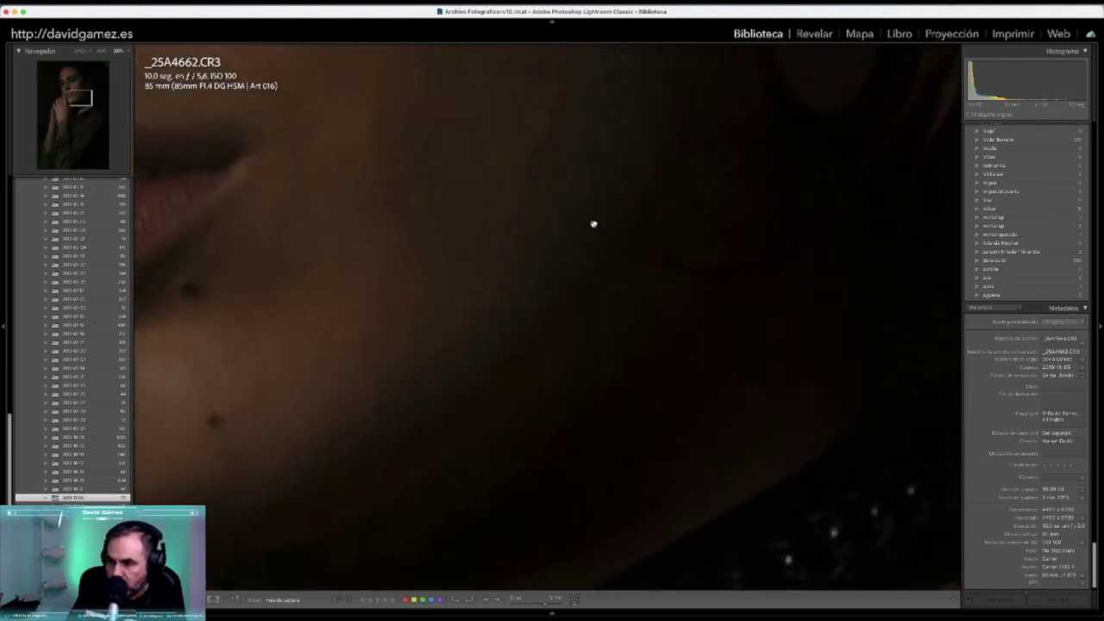
Return to Grid, open _25A4635 large and step forward, going back one frame to _25A4640
{"action": "key", "text": "g"}
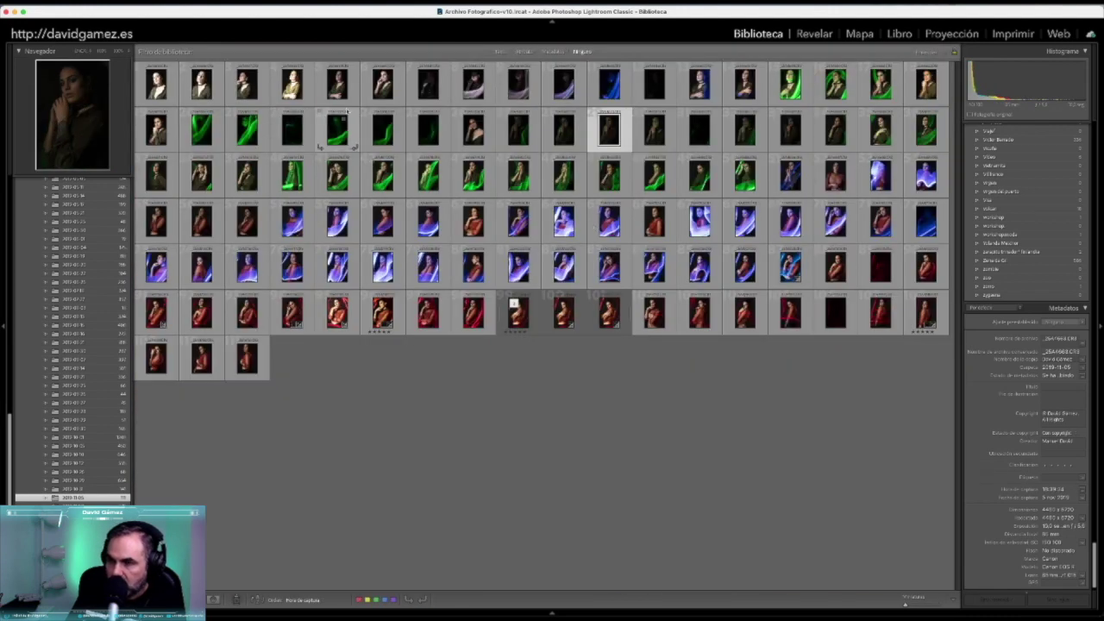
{"action": "double_click", "coordinate": [152, 79]}
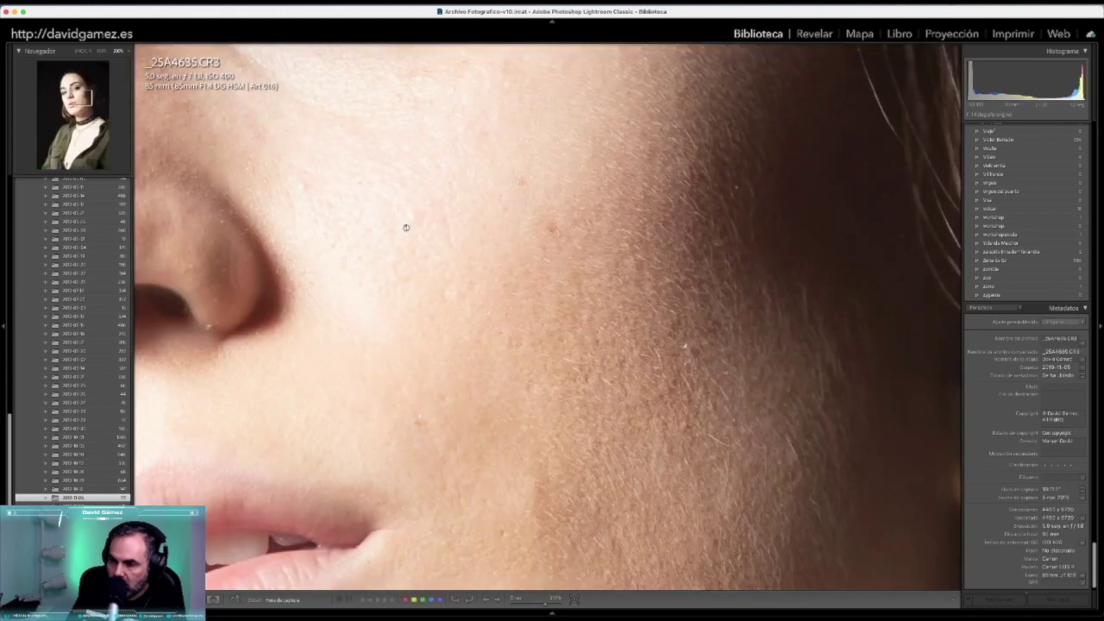
{"action": "key", "text": "Right"}
{"action": "key", "text": "Right"}
{"action": "key", "text": "Right"}
{"action": "key", "text": "Right"}
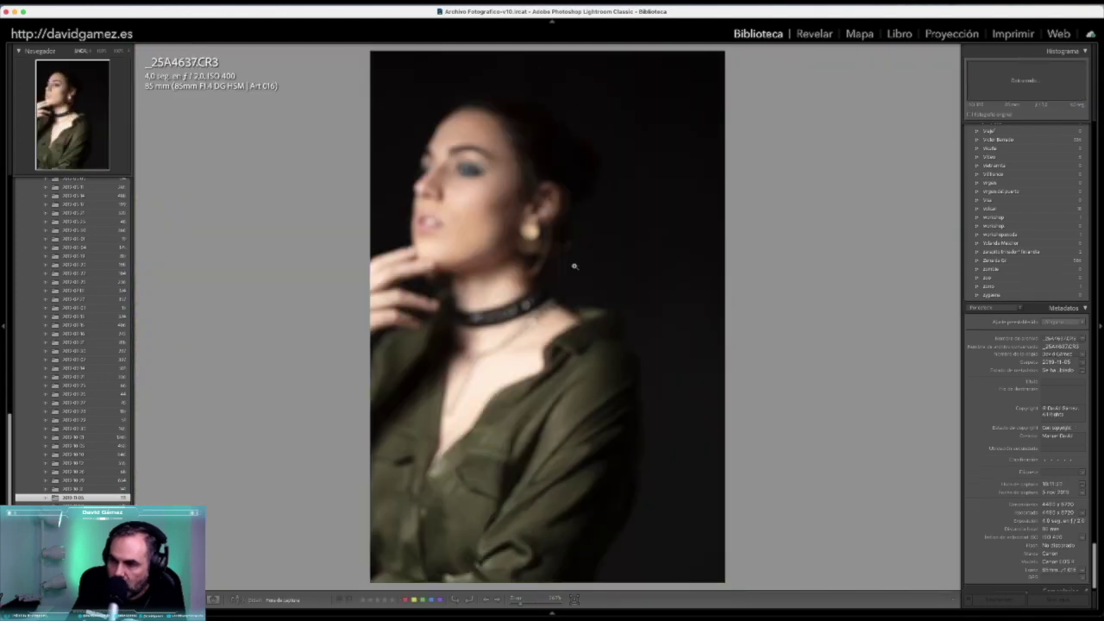
{"action": "key", "text": "Right"}
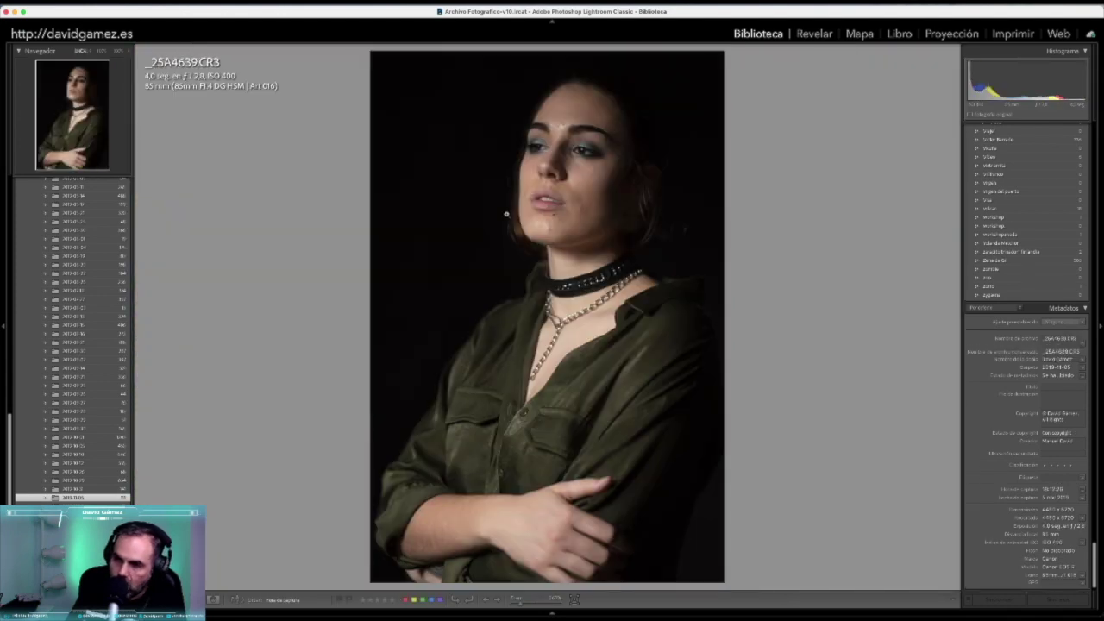
Advance through the white light-painting frames toward the blue and green shots, around _25A4651–_25A4652
{"action": "key", "text": "Right"}
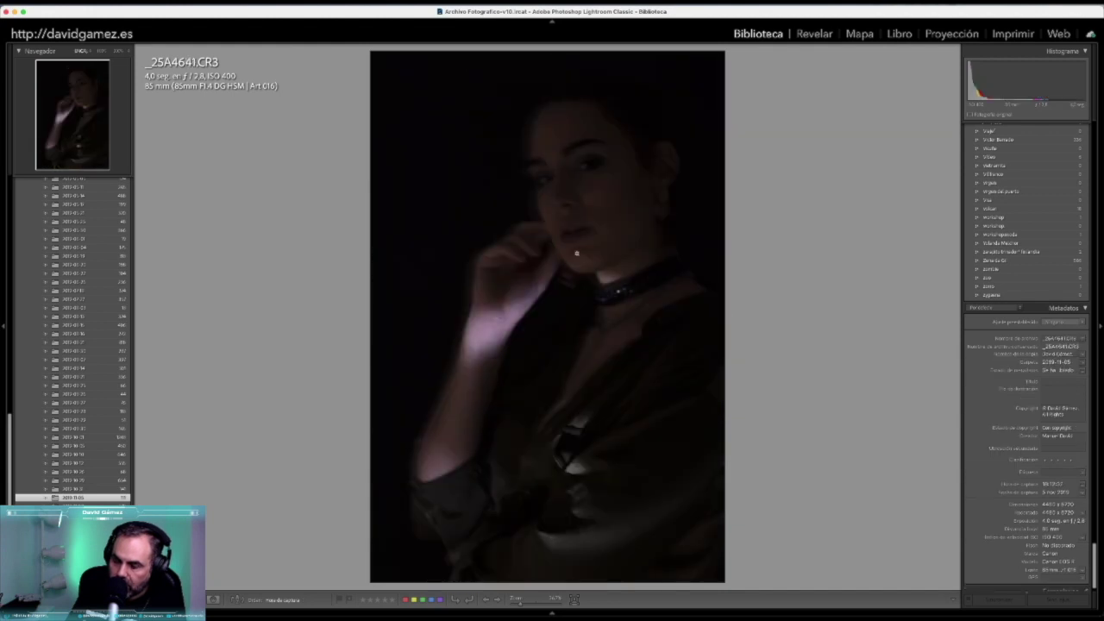
{"action": "key", "text": "Left"}
{"action": "key", "text": "Right"}
{"action": "key", "text": "Right"}
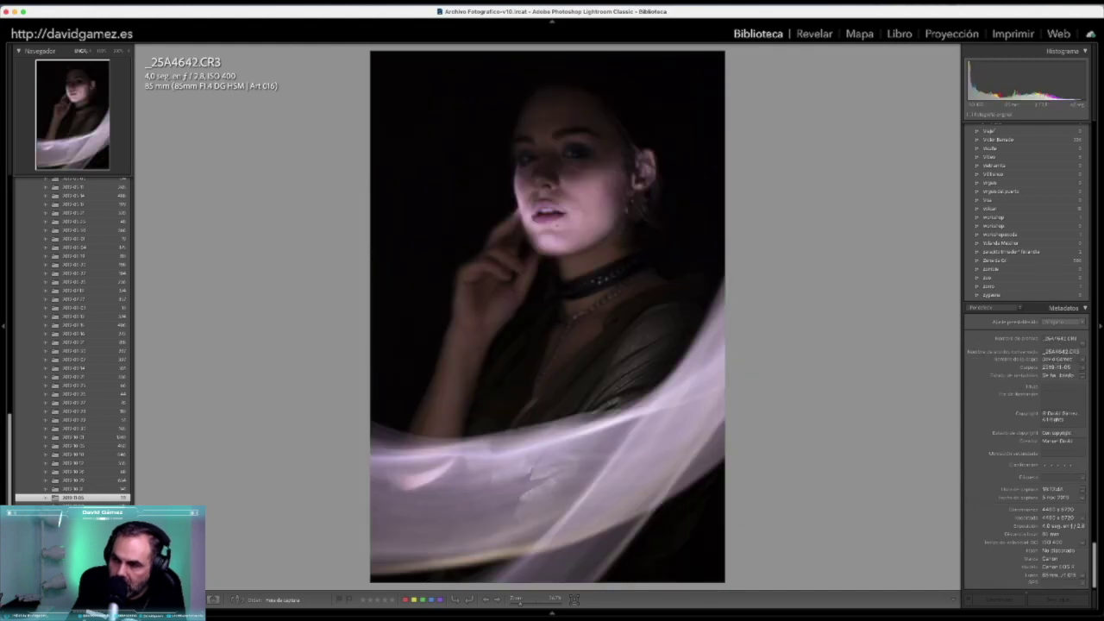
{"action": "key", "text": "Right"}
{"action": "key", "text": "Right"}
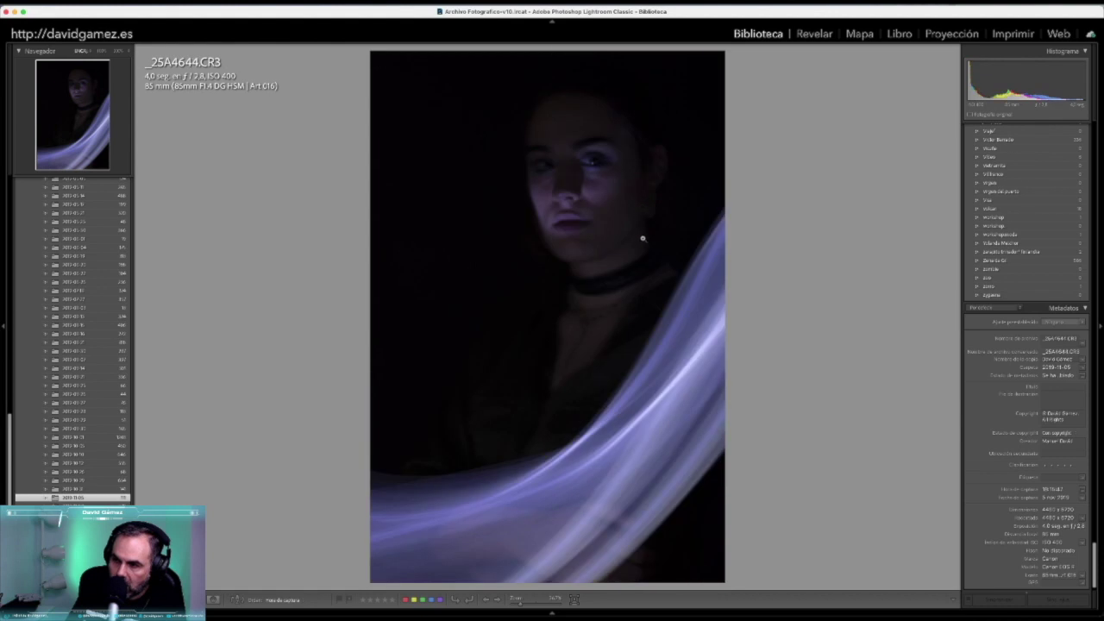
{"action": "key", "text": "Right"}
{"action": "key", "text": "Right"}
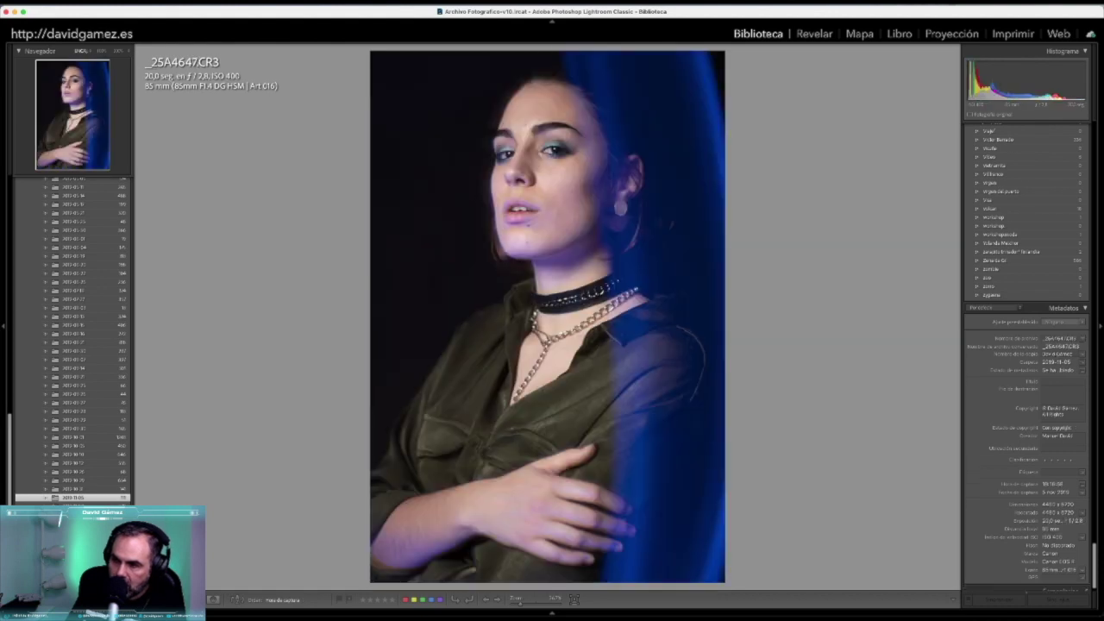
{"action": "key", "text": "Right"}
{"action": "key", "text": "Right"}
{"action": "key", "text": "Right"}
{"action": "key", "text": "Right"}
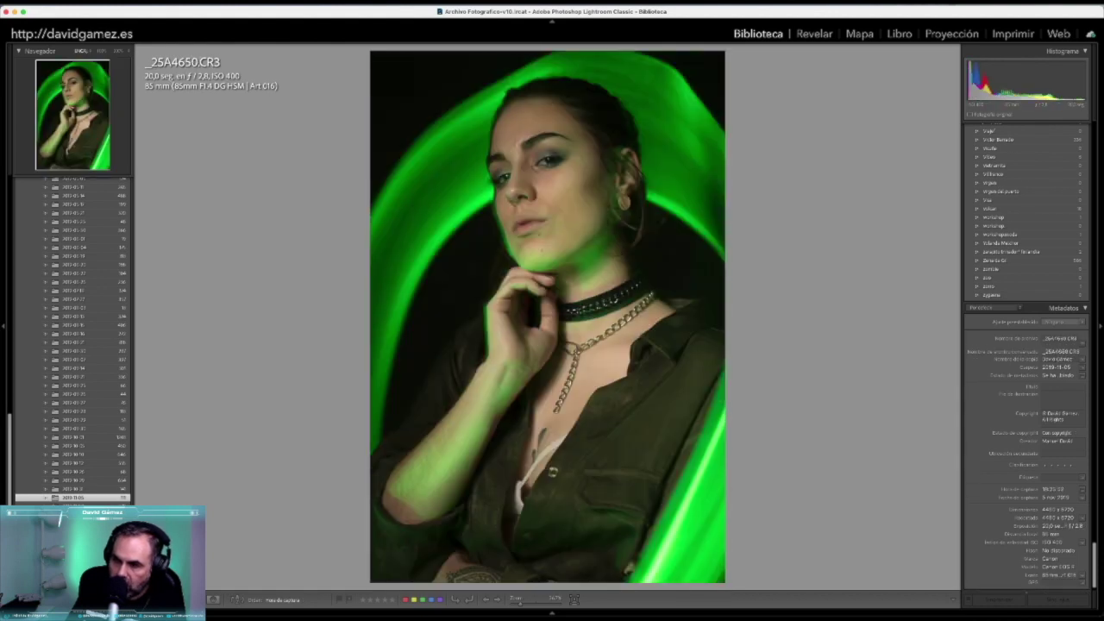
{"action": "key", "text": "Right"}
{"action": "key", "text": "Right"}
{"action": "key", "text": "Right"}
{"action": "key", "text": "Right"}
{"action": "key", "text": "Left"}
Advance through the green light-painting frames past _25A4656, zoom one to 100%, then return to Grid
{"action": "key", "text": "Right"}
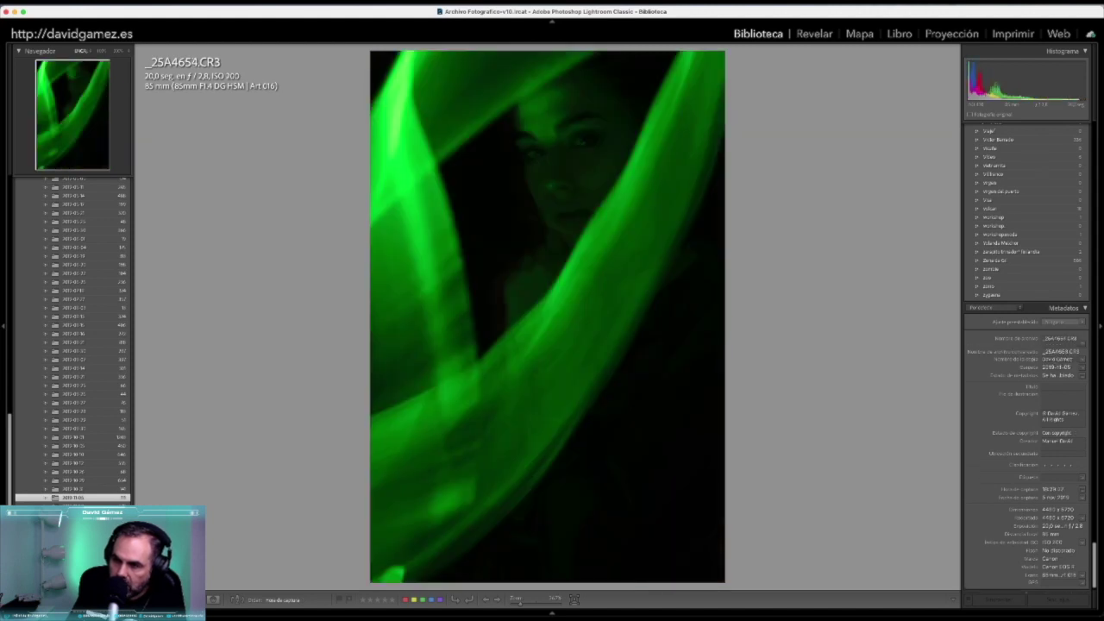
{"action": "key", "text": "Right"}
{"action": "key", "text": "Right"}
{"action": "key", "text": "Right"}
{"action": "key", "text": "Right"}
{"action": "key", "text": "Left"}
{"action": "key", "text": "Right"}
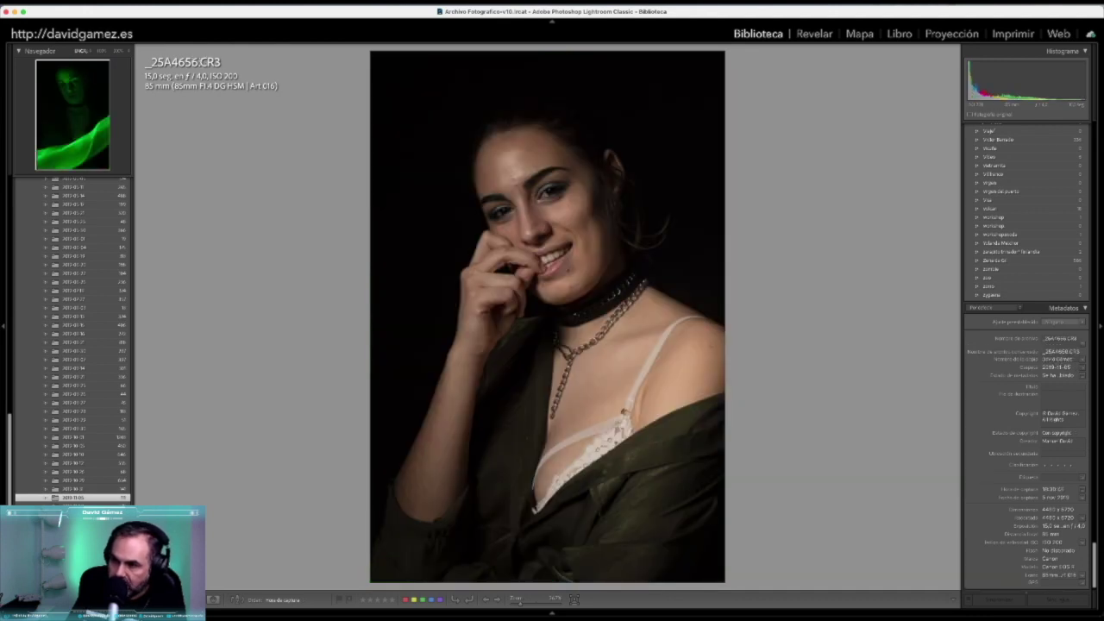
{"action": "key", "text": "Right"}
{"action": "key", "text": "Right"}
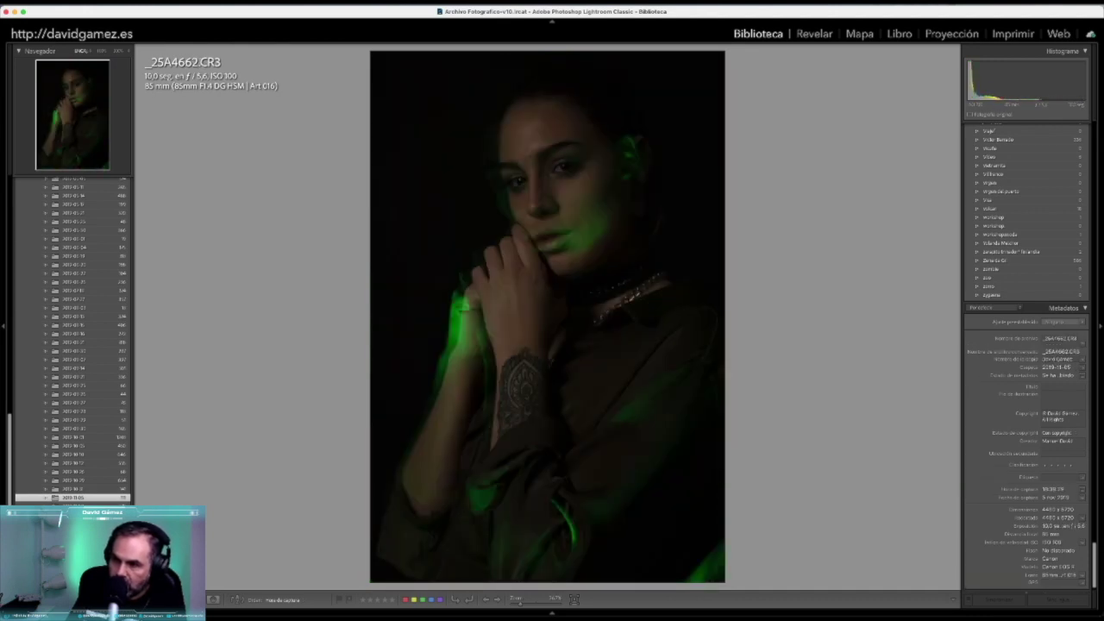
{"action": "key", "text": "Right"}
{"action": "key", "text": "Right"}
{"action": "key", "text": "Right"}
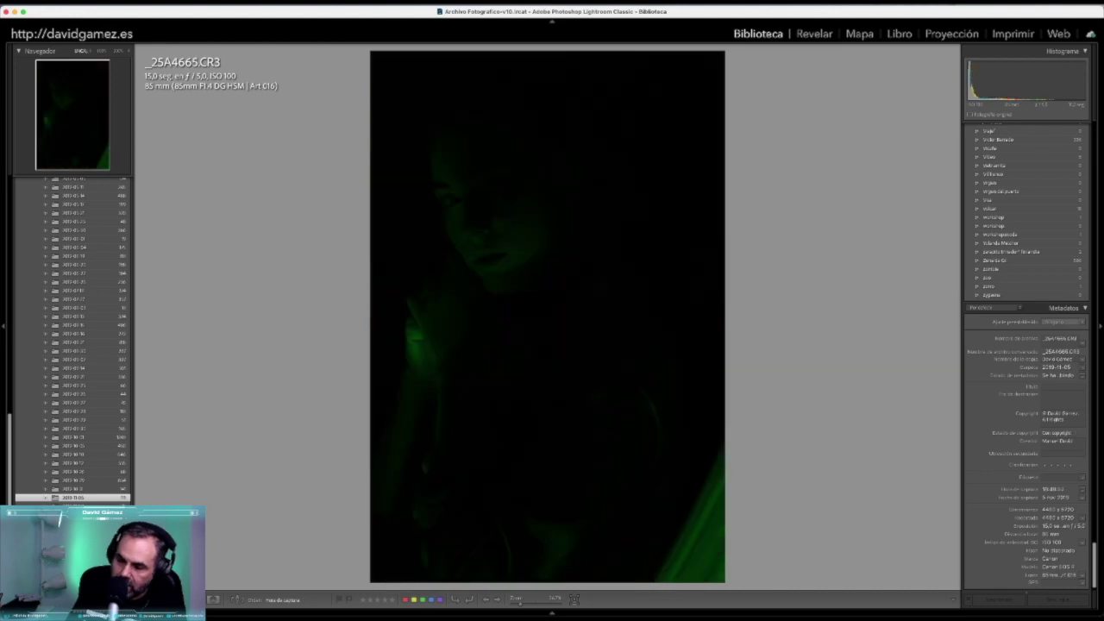
{"action": "key", "text": "Right"}
{"action": "key", "text": "Right"}
{"action": "left_click", "coordinate": [578, 277]}
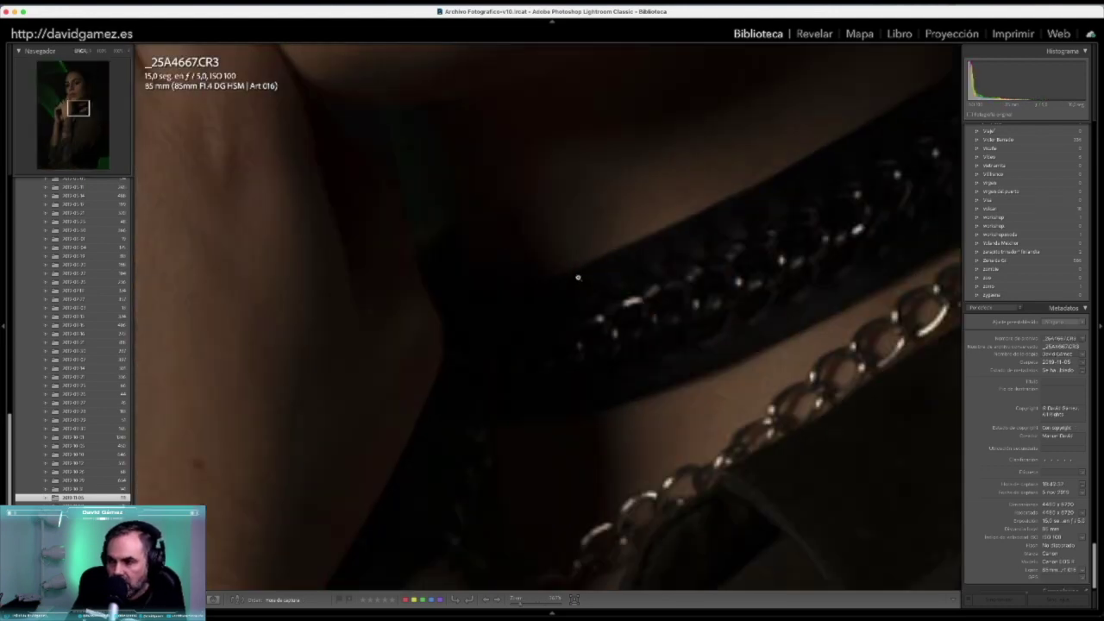
{"action": "key", "text": "g"}
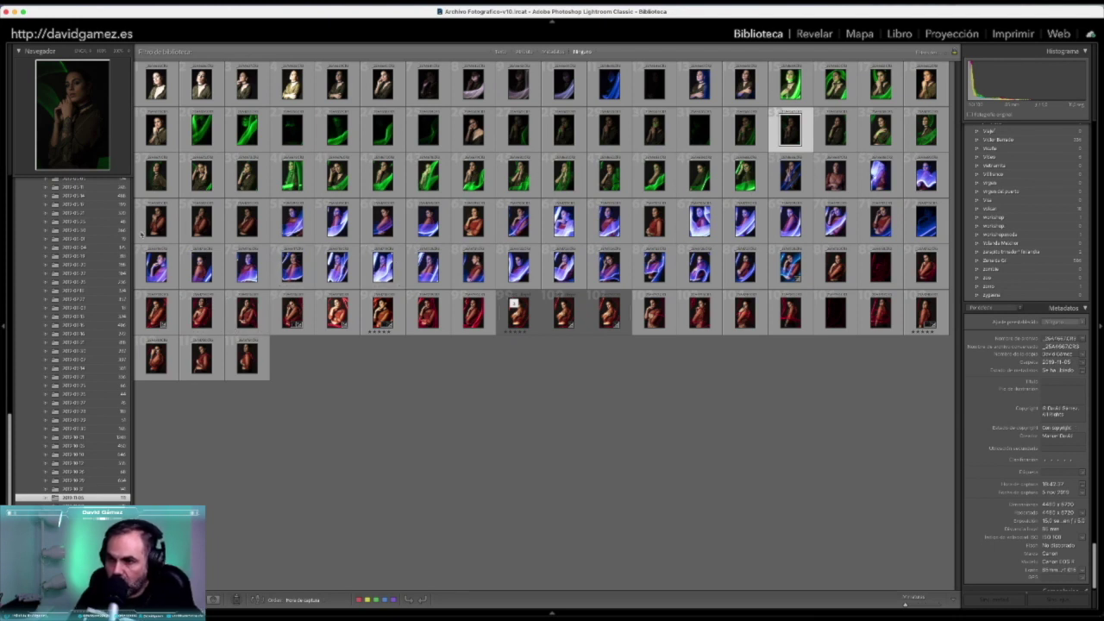
Scroll the folder list and select the Fotos M-21-47B folder
{"action": "scroll", "coordinate": [68, 247], "scroll_direction": "up", "scroll_amount": 5}
{"action": "scroll", "coordinate": [67, 247], "scroll_direction": "up", "scroll_amount": 5}
{"action": "scroll", "coordinate": [68, 247], "scroll_direction": "up", "scroll_amount": 5}
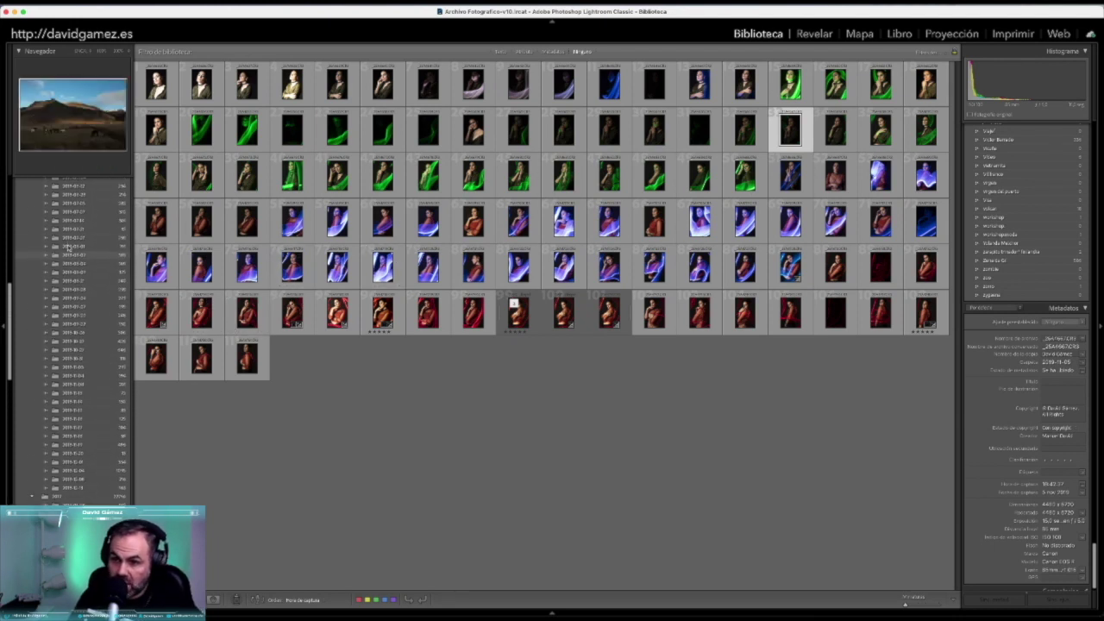
{"action": "scroll", "coordinate": [69, 268], "scroll_direction": "up", "scroll_amount": 5}
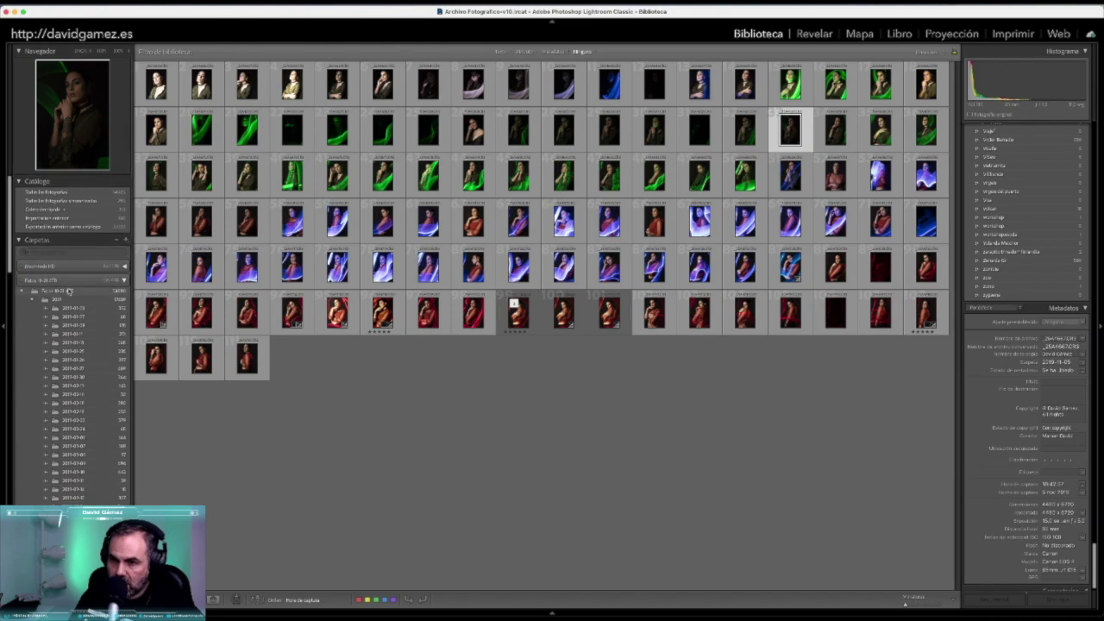
{"action": "left_click", "coordinate": [71, 290]}
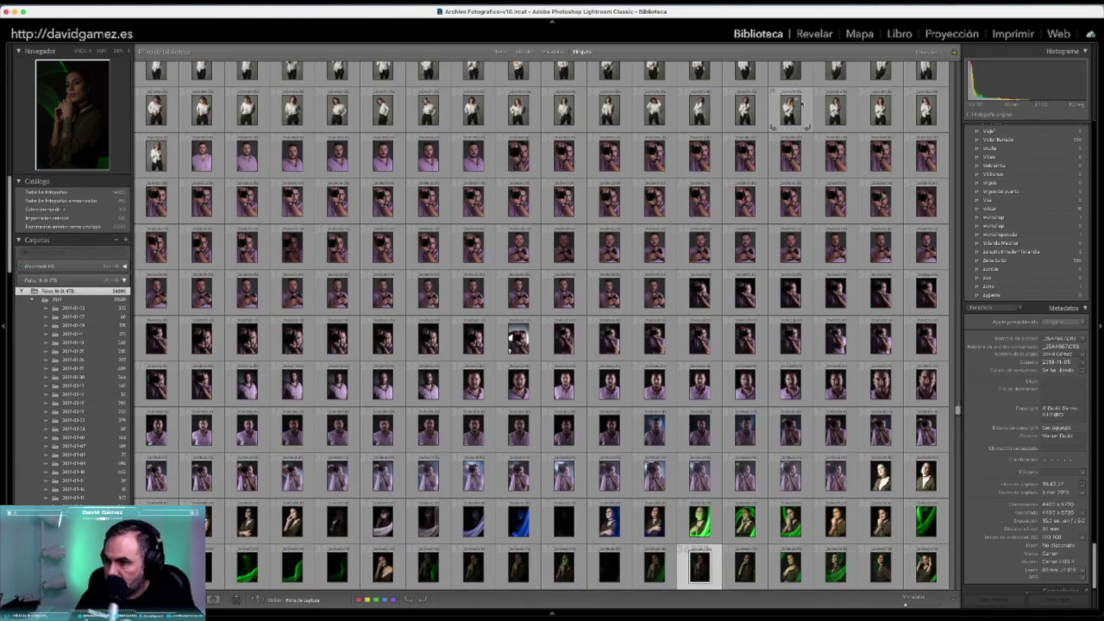
Scroll the grid, bring up the Text filter, and jump back to the top of the photos
{"action": "scroll", "coordinate": [798, 100], "scroll_direction": "down", "scroll_amount": 5}
{"action": "scroll", "coordinate": [803, 104], "scroll_direction": "down", "scroll_amount": 5}
{"action": "scroll", "coordinate": [759, 95], "scroll_direction": "up", "scroll_amount": 3}
{"action": "scroll", "coordinate": [673, 82], "scroll_direction": "up", "scroll_amount": 3}
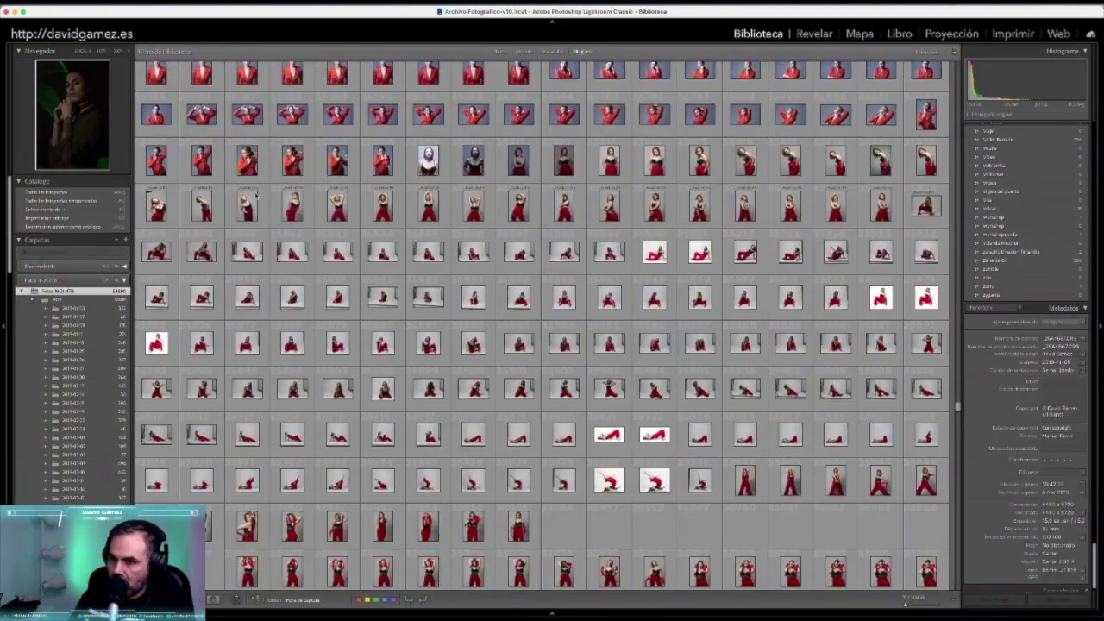
{"action": "scroll", "coordinate": [587, 69], "scroll_direction": "up", "scroll_amount": 3}
{"action": "left_click", "coordinate": [500, 53]}
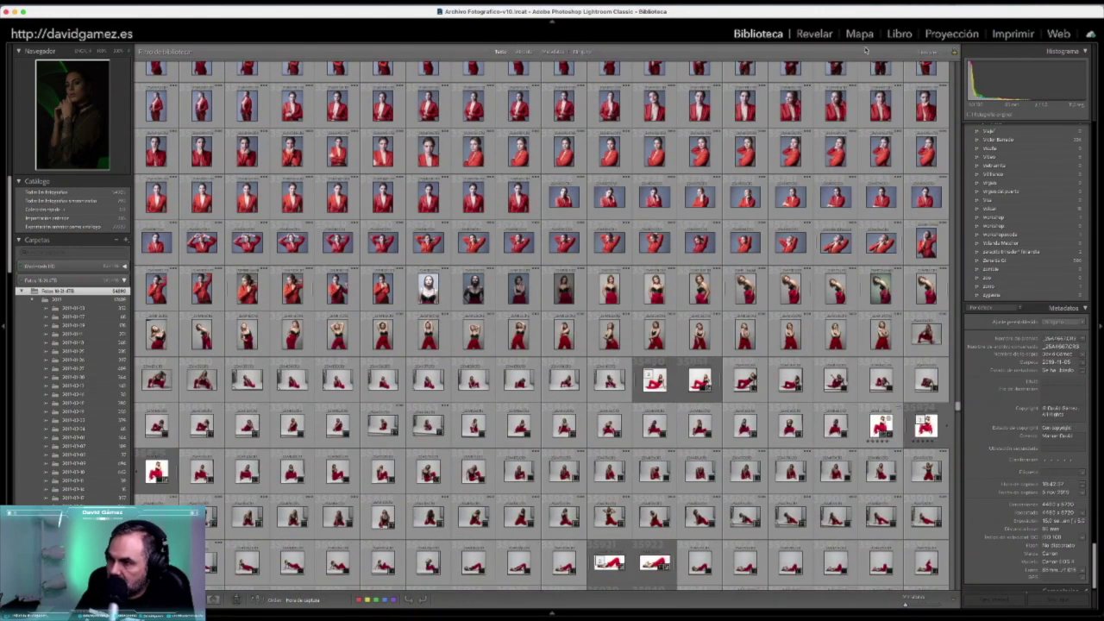
{"action": "key", "text": "Home"}
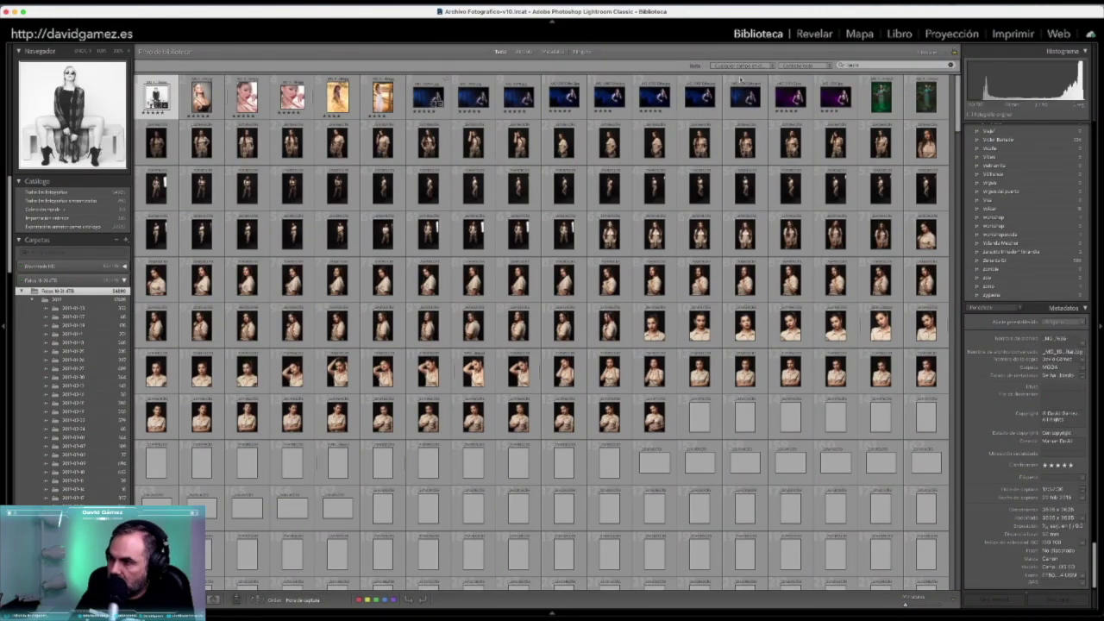
{"action": "mouse_move", "coordinate": [746, 96]}
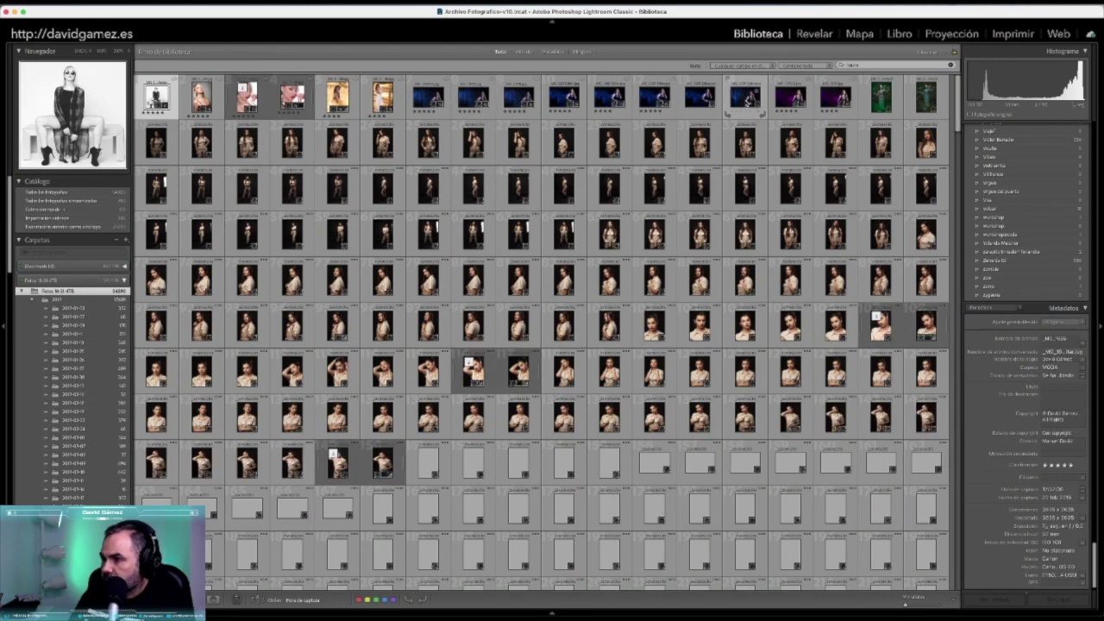
Choose Go to Folder in Library for the blue-lit photo of the woman
{"action": "left_click", "coordinate": [747, 102]}
{"action": "right_click", "coordinate": [747, 102]}
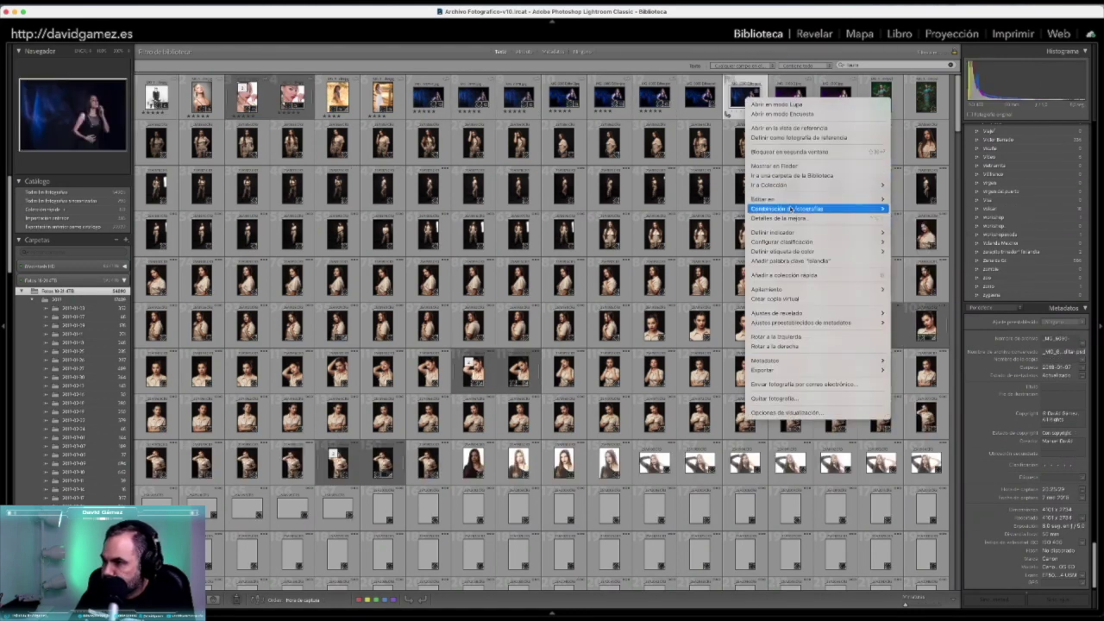
{"action": "left_click", "coordinate": [786, 175]}
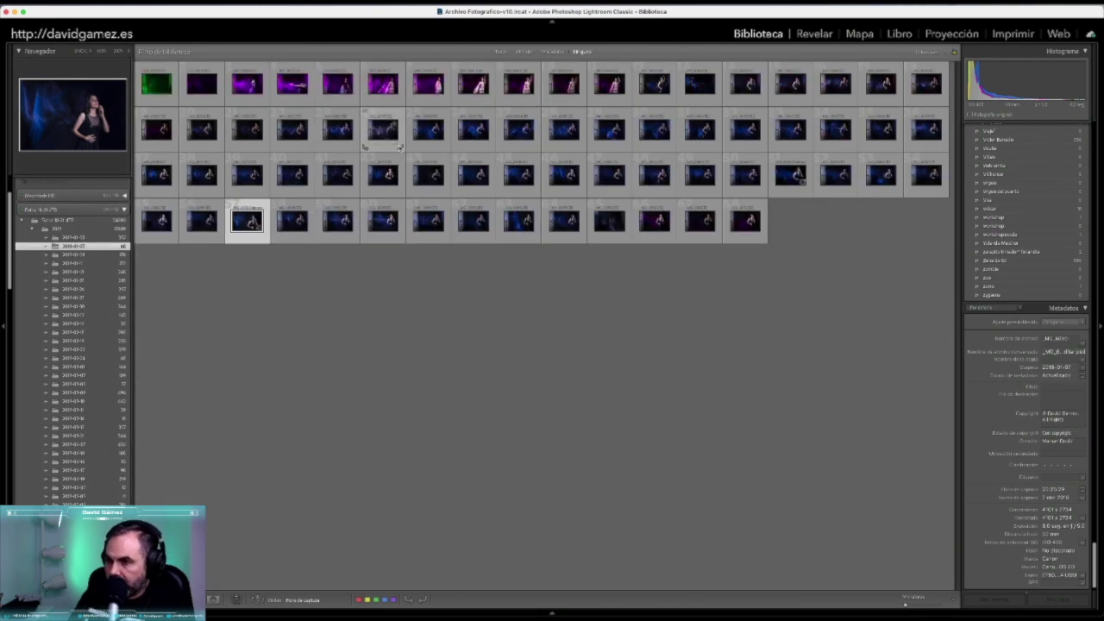
Open _MG_6058.CR2 in Develop and crop in from the left and right sides
{"action": "double_click", "coordinate": [431, 131]}
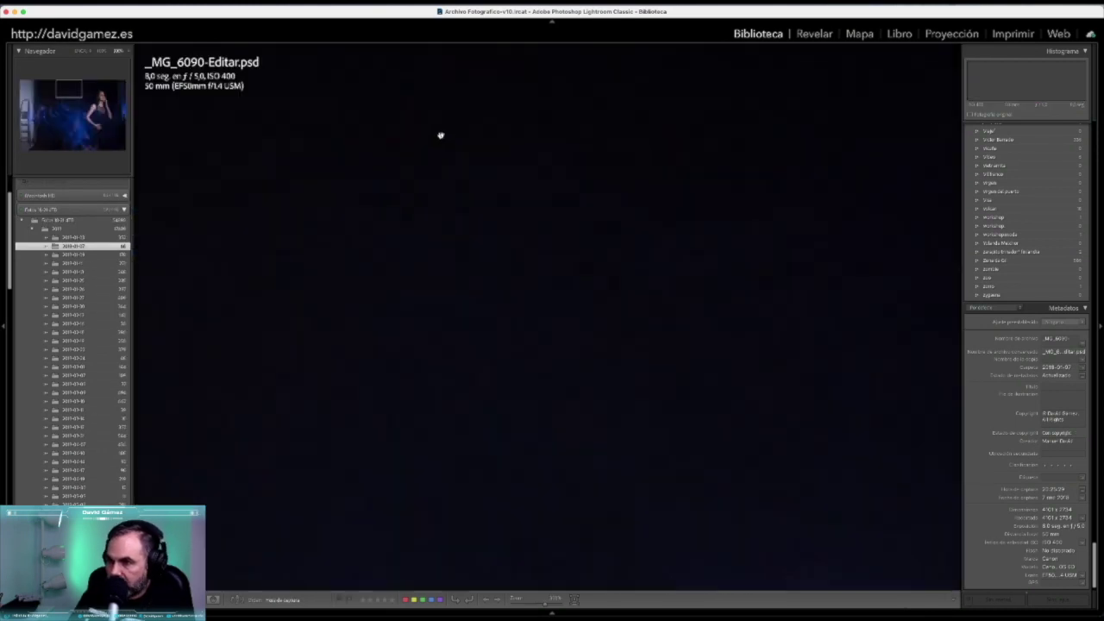
{"action": "left_click", "coordinate": [812, 35]}
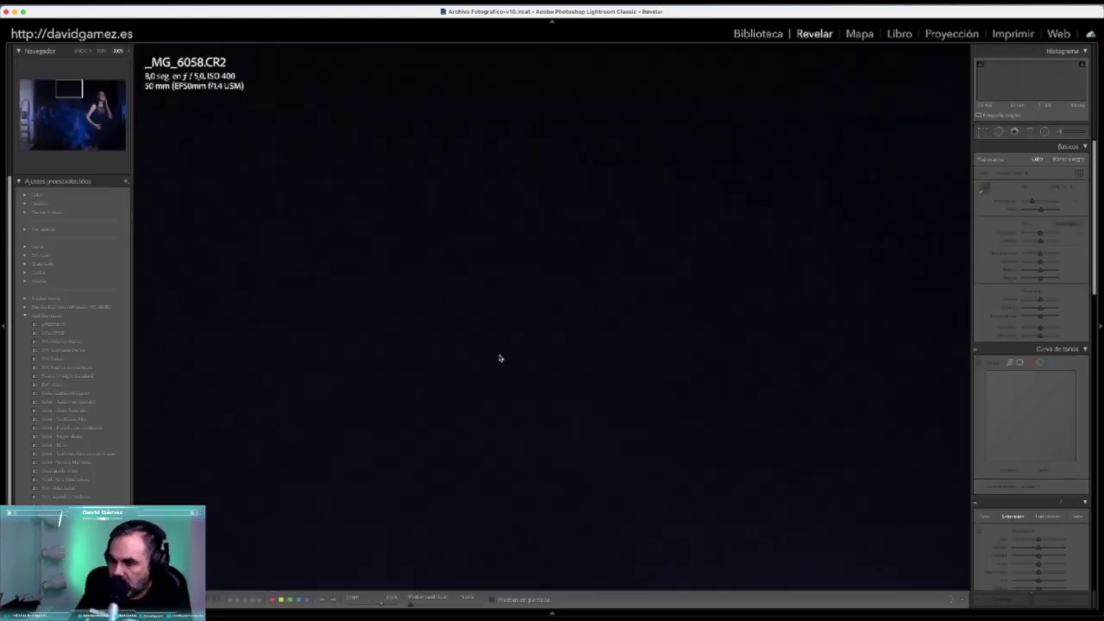
{"action": "left_click", "coordinate": [506, 336]}
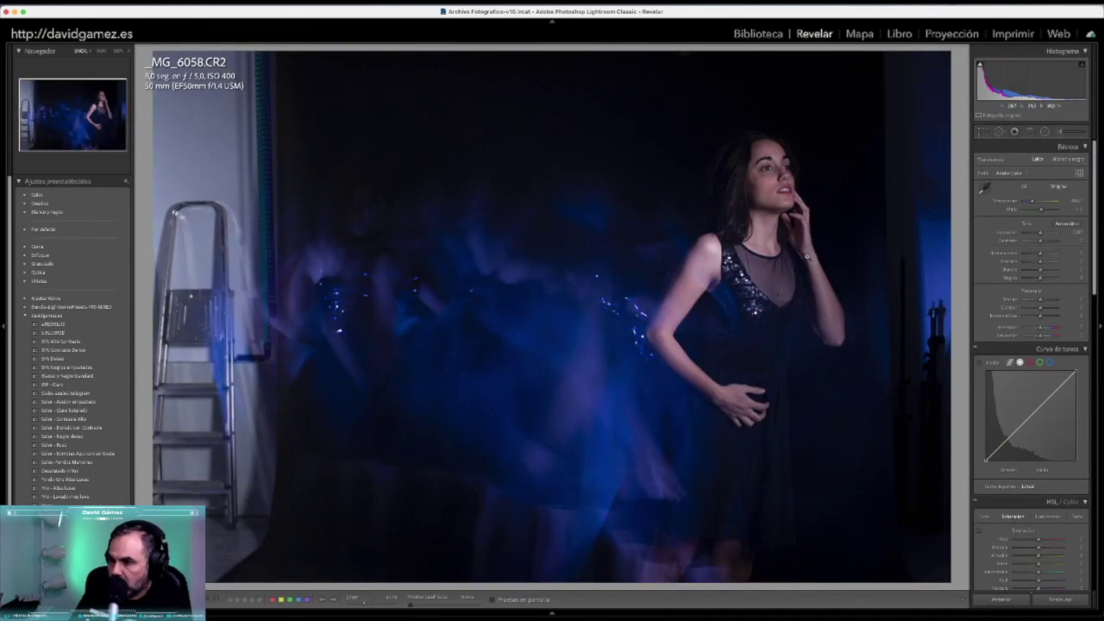
{"action": "left_click", "coordinate": [980, 132]}
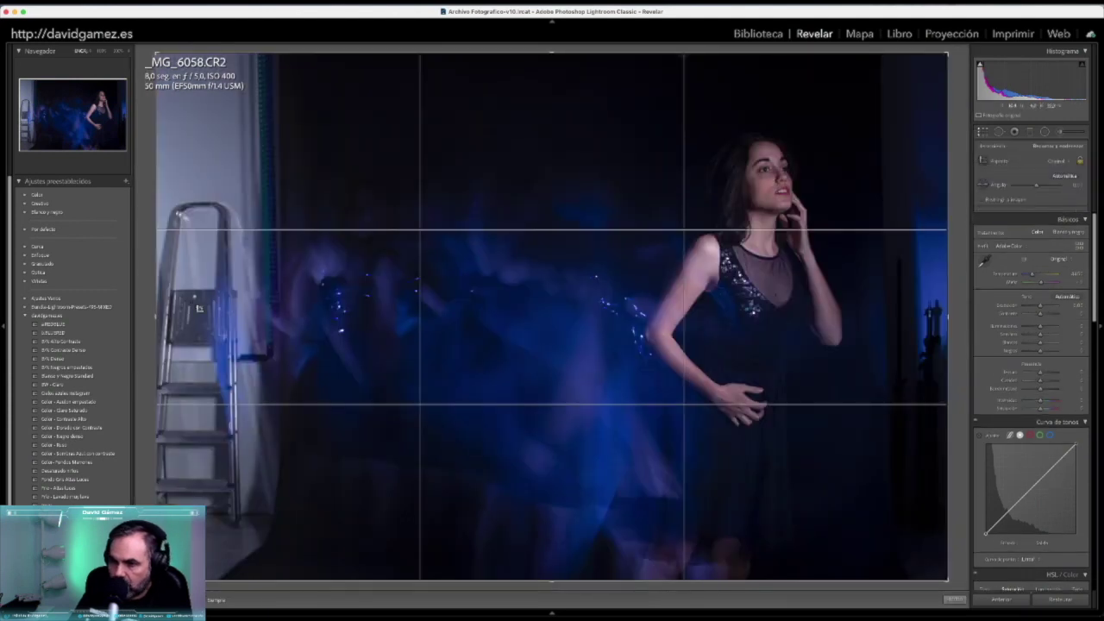
{"action": "left_click_drag", "start_coordinate": [188, 311], "coordinate": [220, 317]}
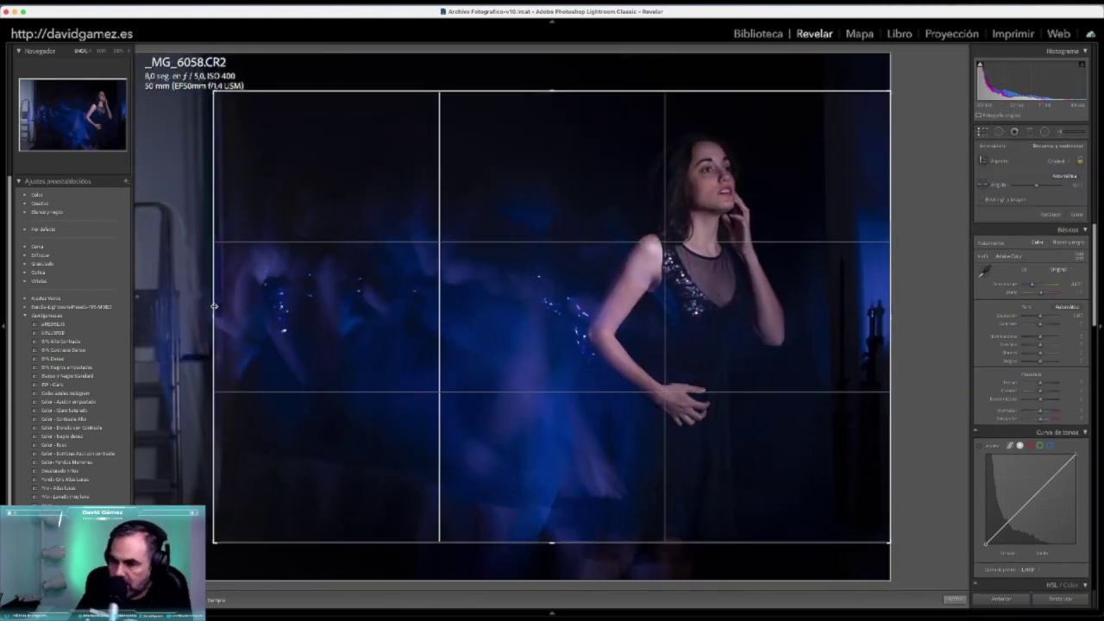
{"action": "left_click_drag", "start_coordinate": [883, 317], "coordinate": [864, 317]}
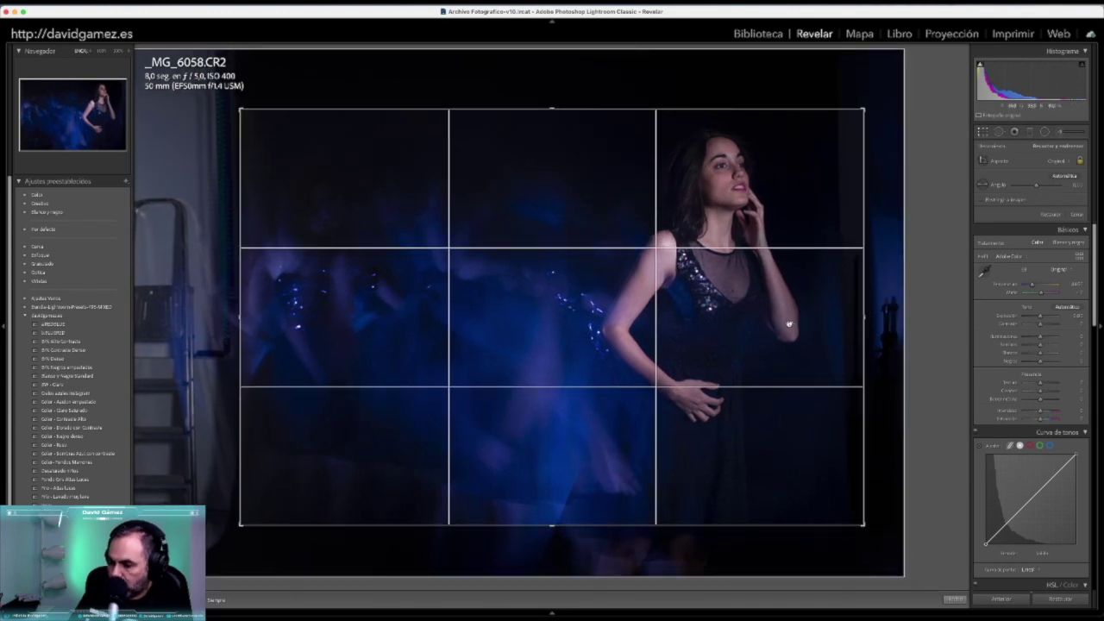
{"action": "key", "text": "Return"}
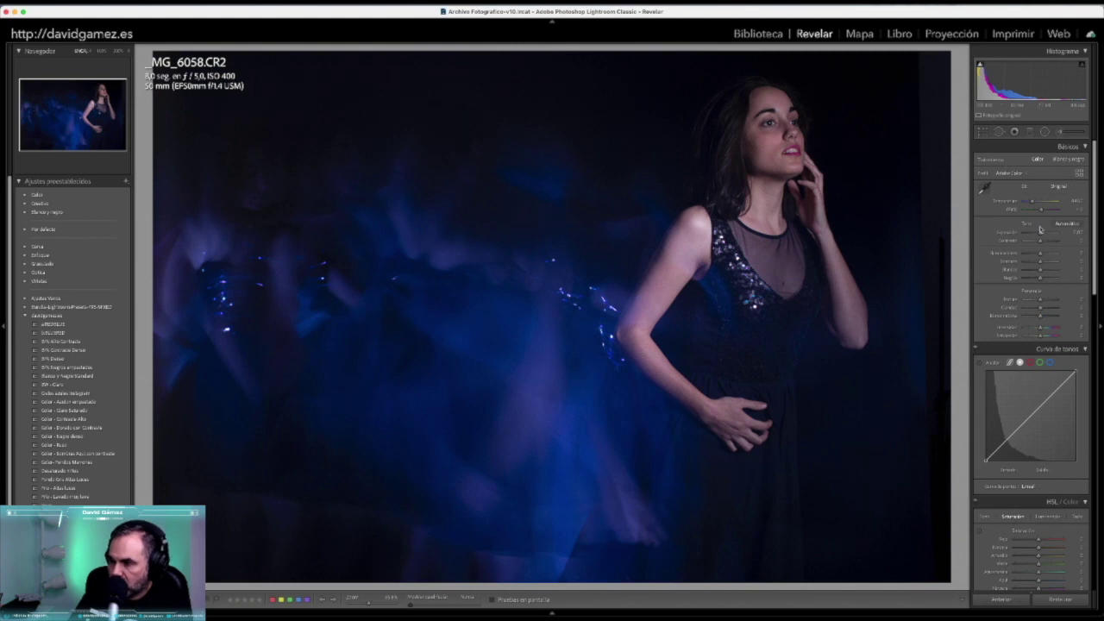
Raise Highlights to brighten the model's skin and zoom in close on her face
{"action": "left_click_drag", "start_coordinate": [1042, 253], "coordinate": [1046, 254]}
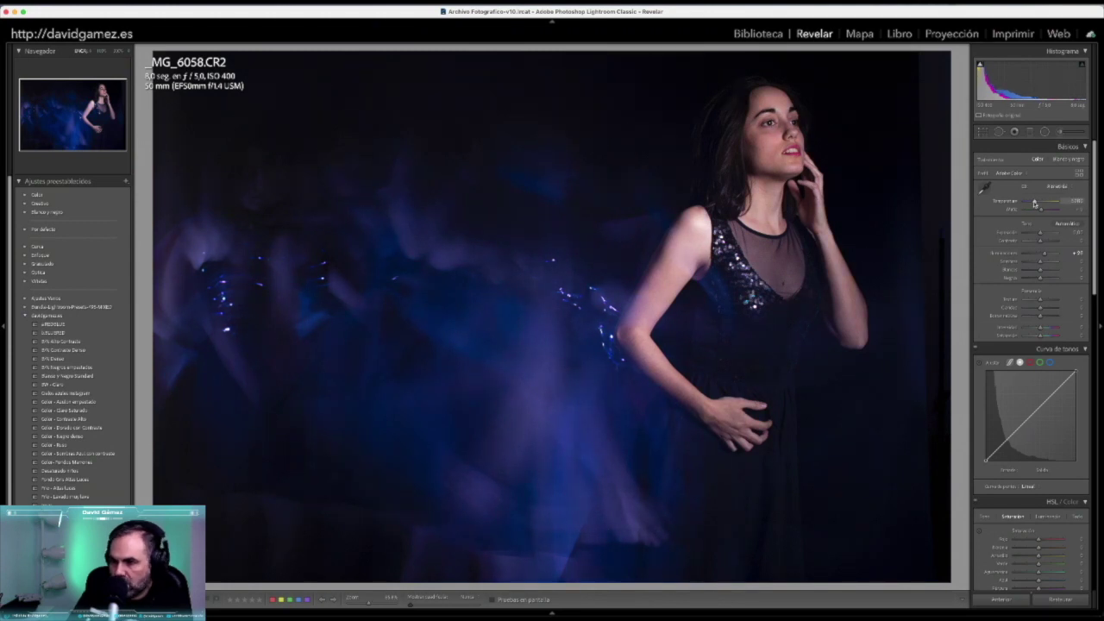
{"action": "scroll", "coordinate": [1042, 326], "scroll_direction": "down", "scroll_amount": 2}
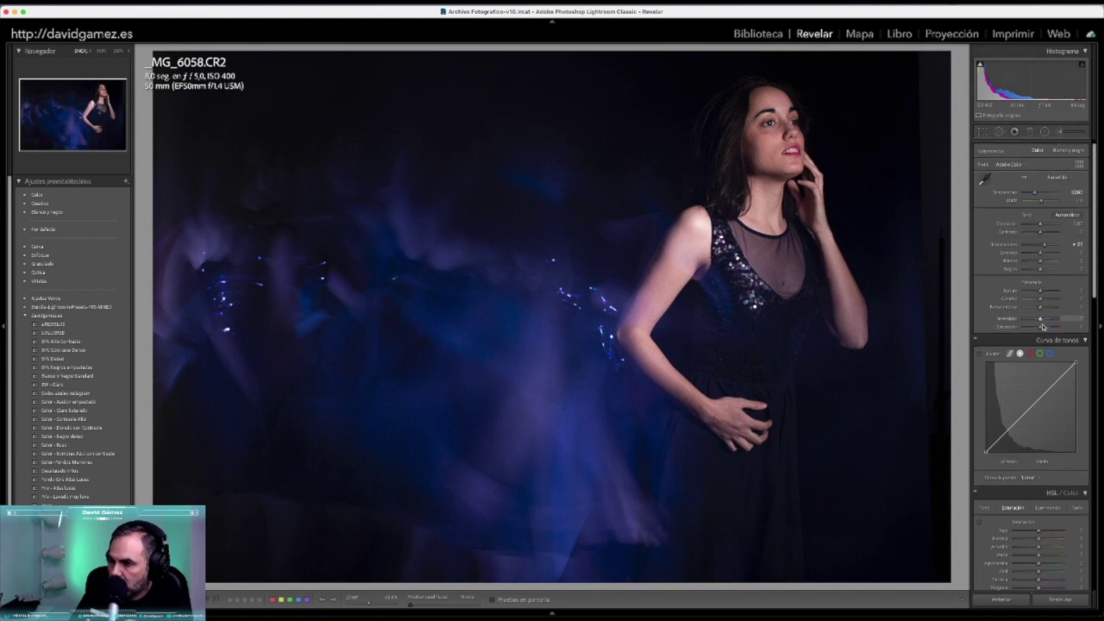
{"action": "scroll", "coordinate": [1042, 326], "scroll_direction": "down", "scroll_amount": 2}
{"action": "left_click", "coordinate": [824, 140]}
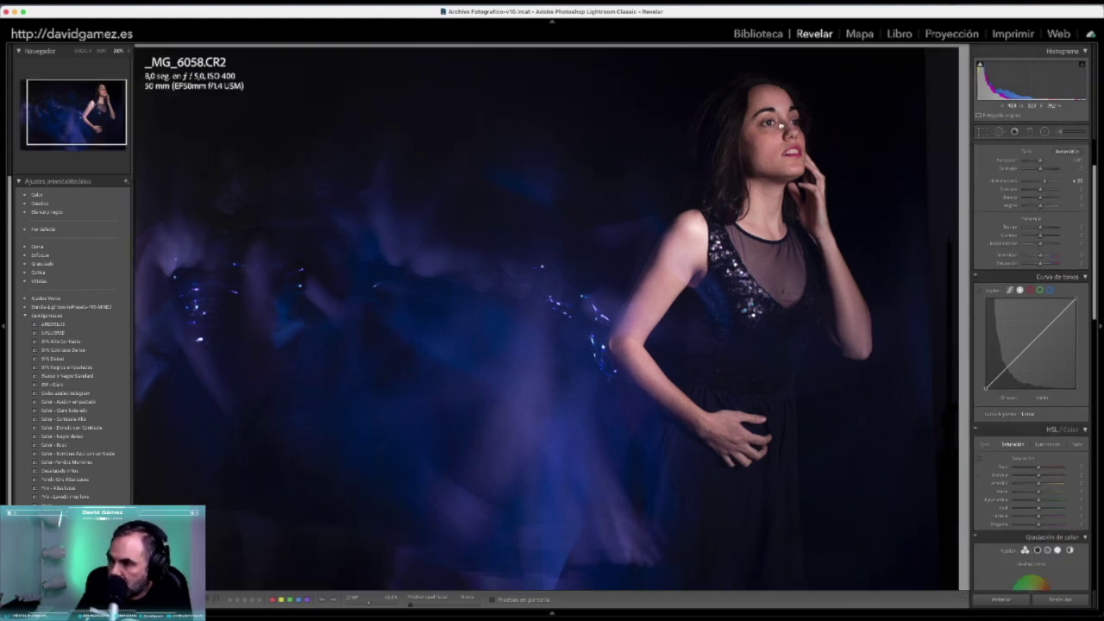
{"action": "scroll", "coordinate": [1057, 417], "scroll_direction": "down", "scroll_amount": 2}
{"action": "scroll", "coordinate": [1056, 417], "scroll_direction": "down", "scroll_amount": 1}
{"action": "scroll", "coordinate": [1057, 417], "scroll_direction": "down", "scroll_amount": 4}
{"action": "scroll", "coordinate": [1056, 415], "scroll_direction": "down", "scroll_amount": 4}
{"action": "scroll", "coordinate": [1054, 414], "scroll_direction": "down", "scroll_amount": 2}
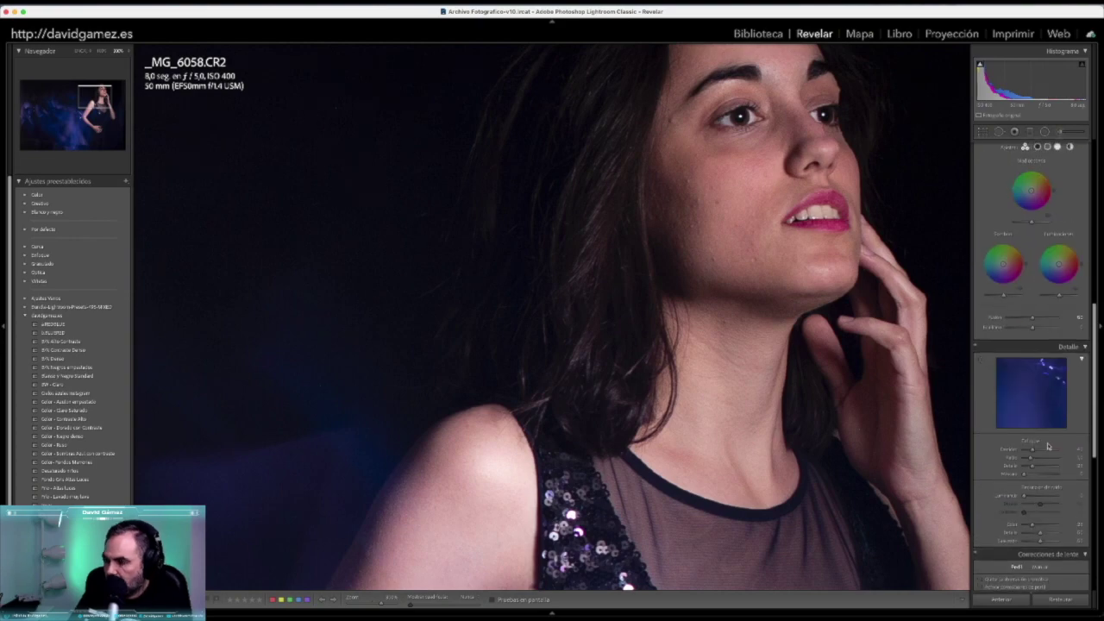
Preview sharpening Masking, add Luminance noise reduction, set Sharpening Amount to about 80, then fit the photo
{"action": "left_click_drag", "start_coordinate": [1041, 473], "coordinate": [1032, 475]}
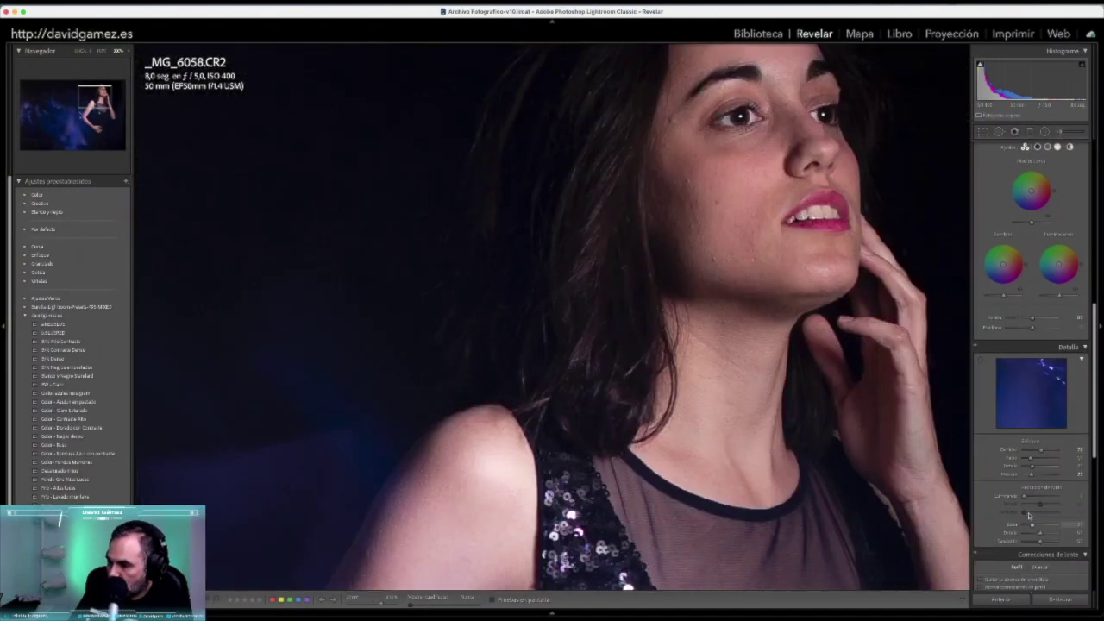
{"action": "left_click_drag", "start_coordinate": [1025, 498], "coordinate": [1027, 497]}
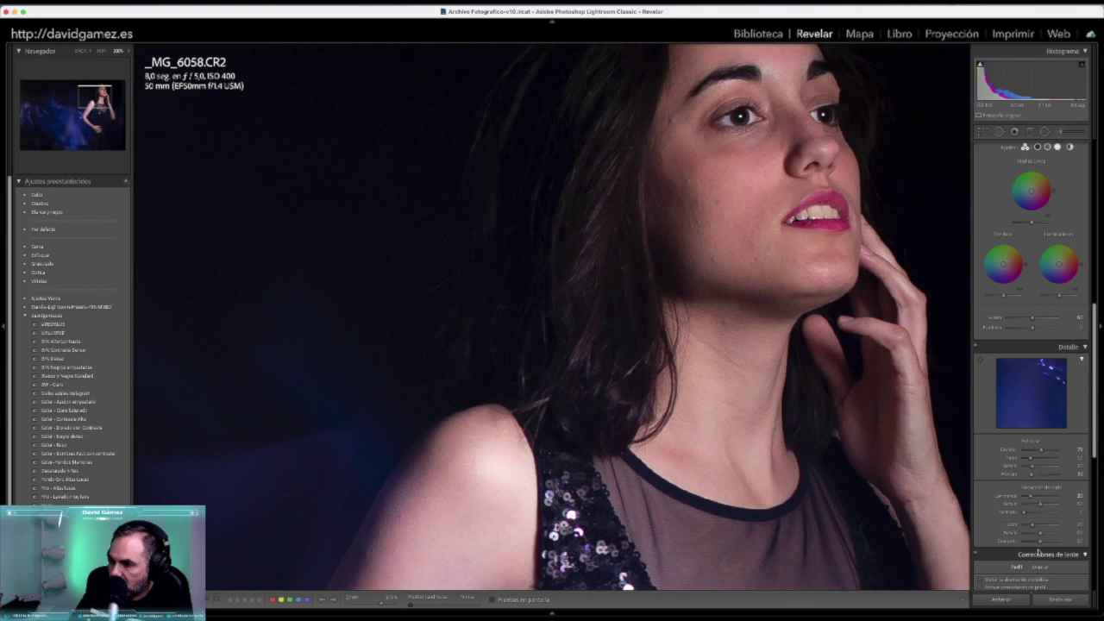
{"action": "left_click", "coordinate": [1047, 448]}
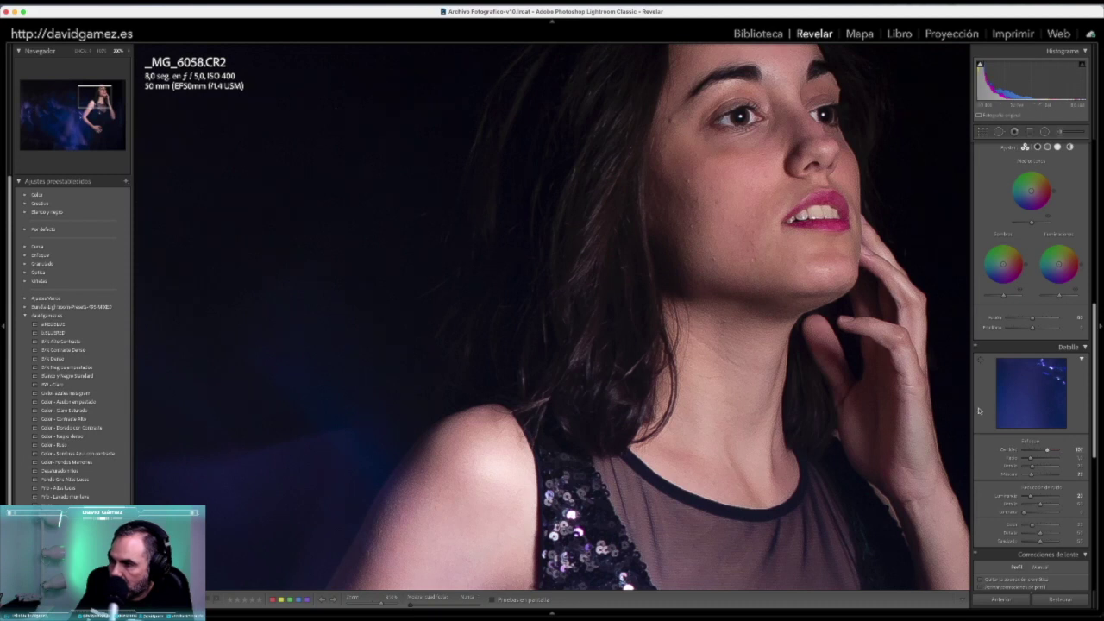
{"action": "left_click_drag", "start_coordinate": [1045, 450], "coordinate": [1042, 450]}
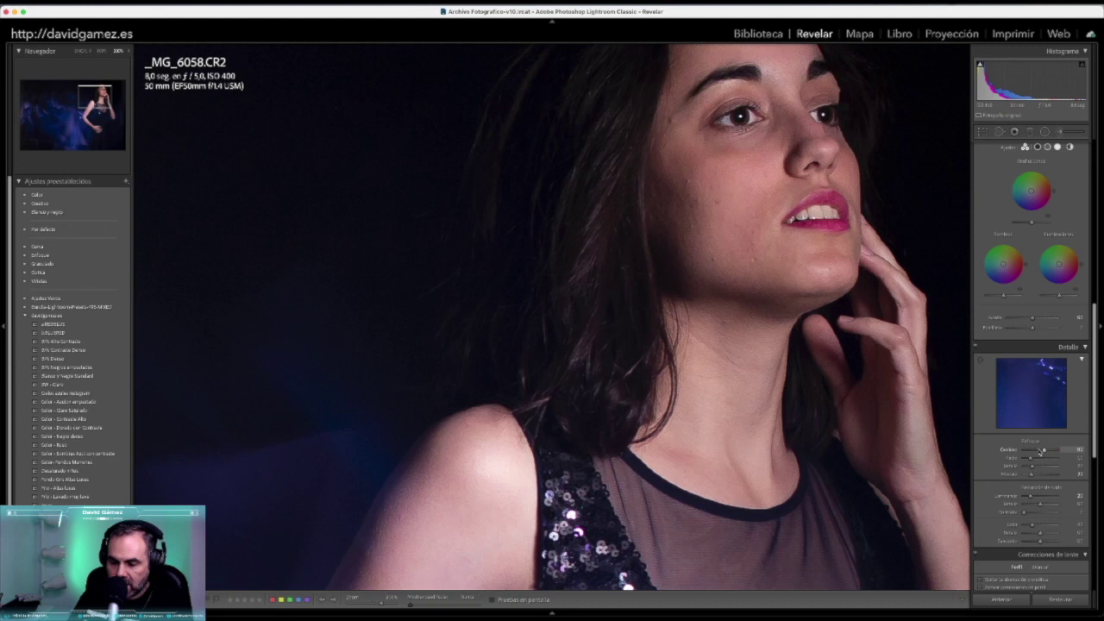
{"action": "left_click", "coordinate": [641, 419]}
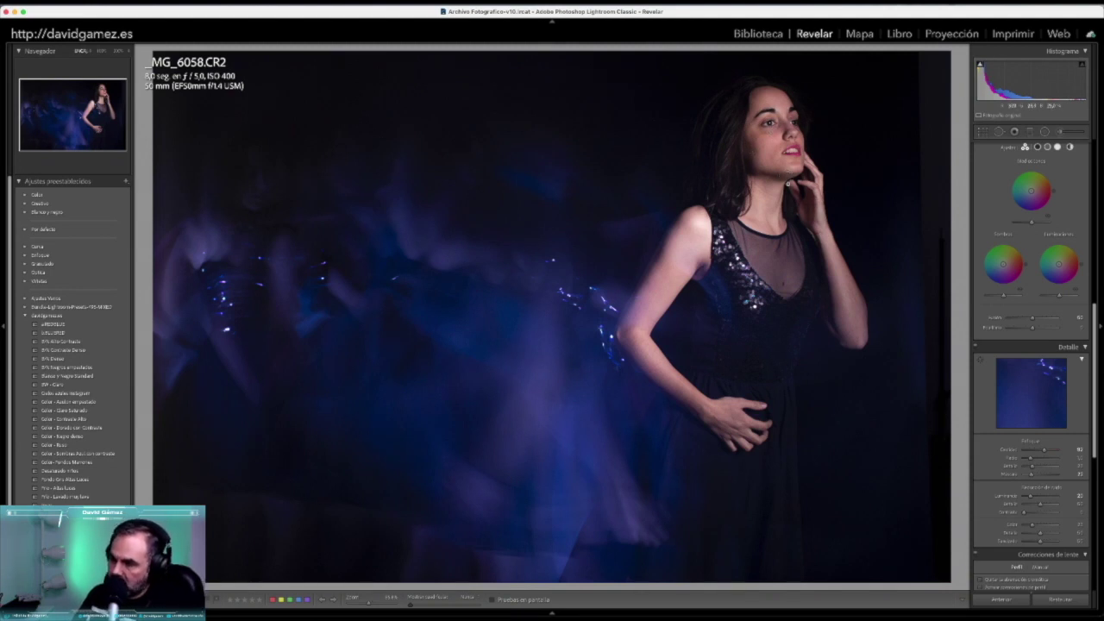
{"action": "left_click", "coordinate": [776, 123]}
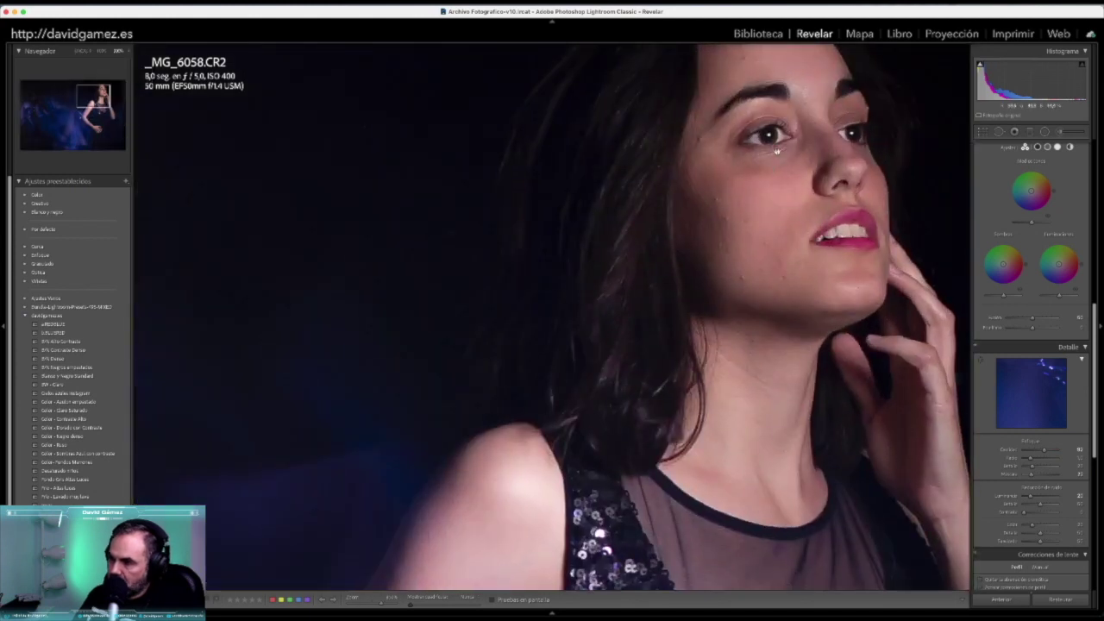
{"action": "left_click", "coordinate": [792, 290]}
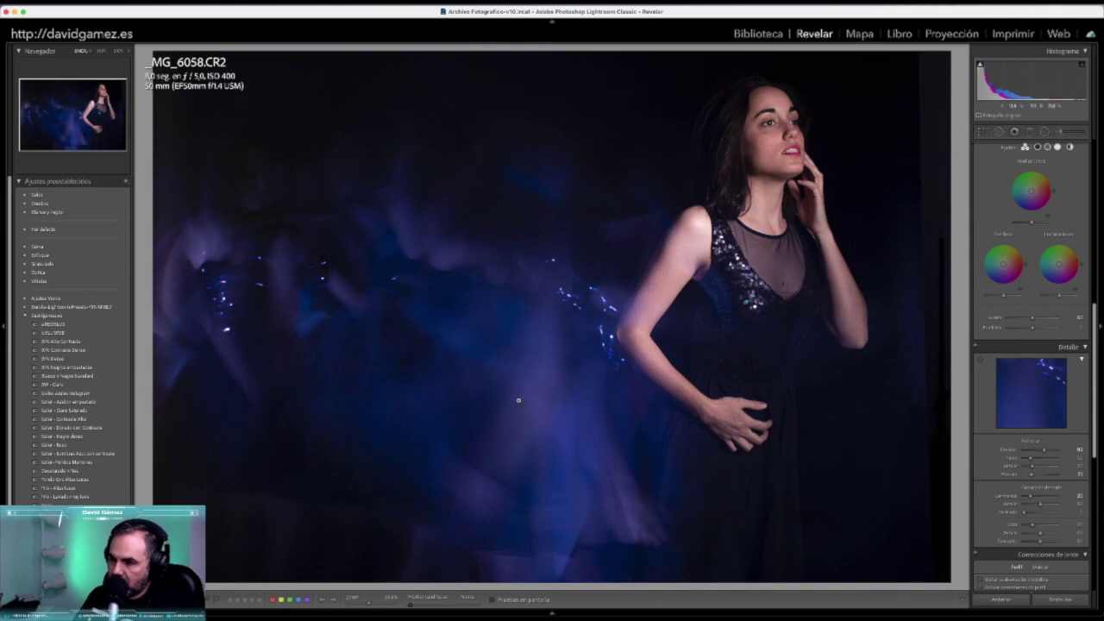
{"action": "scroll", "coordinate": [1045, 383], "scroll_direction": "up", "scroll_amount": 2}
{"action": "scroll", "coordinate": [1045, 383], "scroll_direction": "up", "scroll_amount": 3}
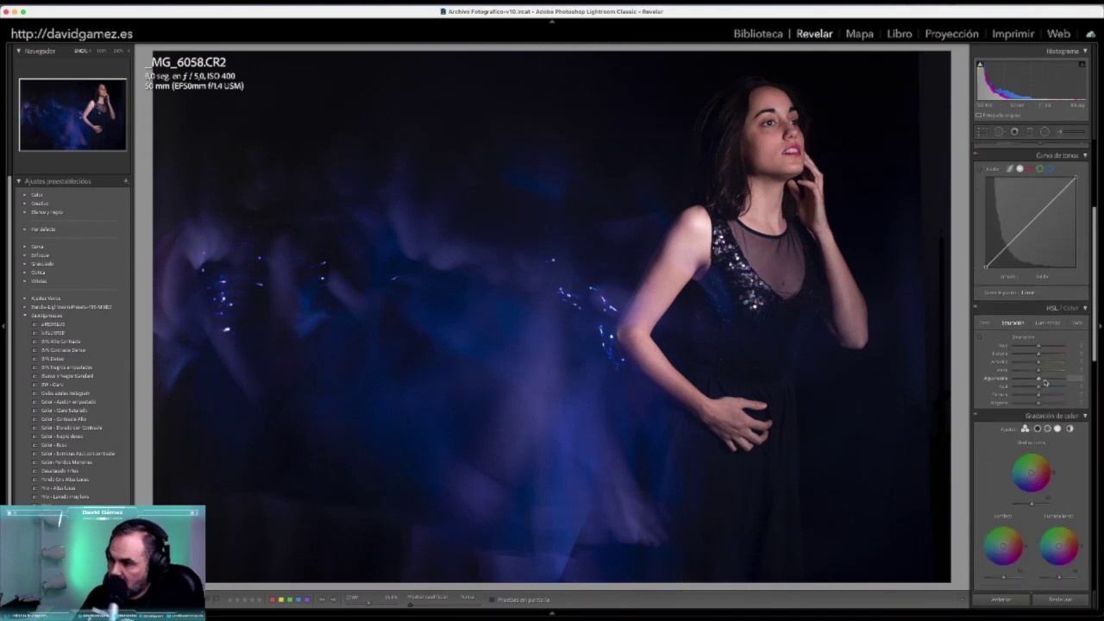
{"action": "scroll", "coordinate": [992, 269], "scroll_direction": "up", "scroll_amount": 2}
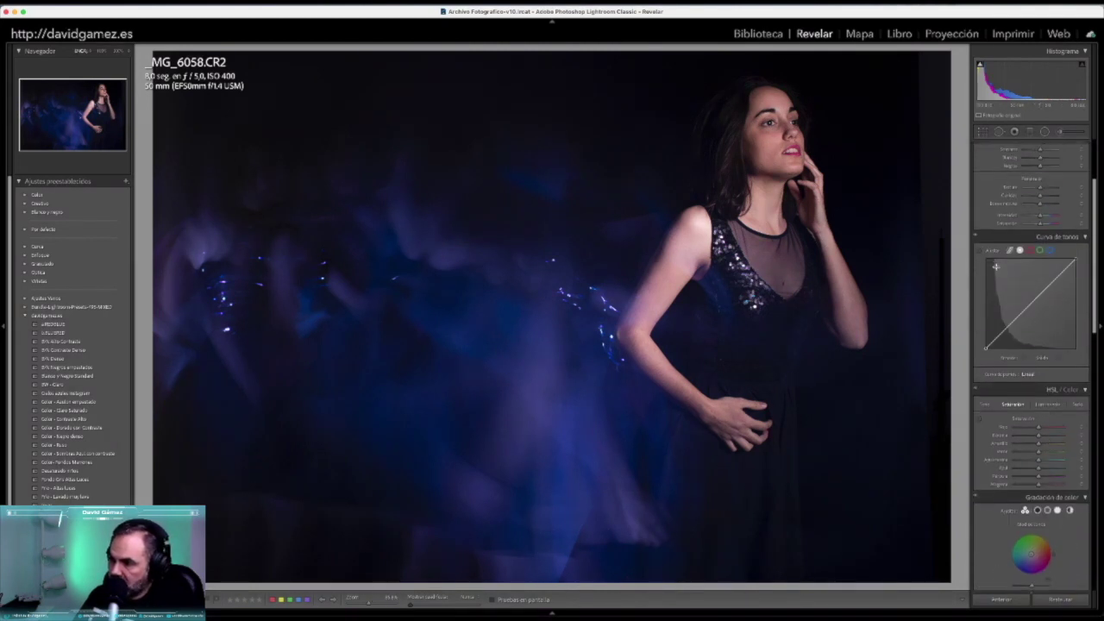
{"action": "scroll", "coordinate": [1001, 293], "scroll_direction": "down", "scroll_amount": 3}
{"action": "scroll", "coordinate": [1006, 310], "scroll_direction": "down", "scroll_amount": 2}
{"action": "scroll", "coordinate": [1006, 311], "scroll_direction": "down", "scroll_amount": 2}
{"action": "scroll", "coordinate": [1005, 308], "scroll_direction": "down", "scroll_amount": 5}
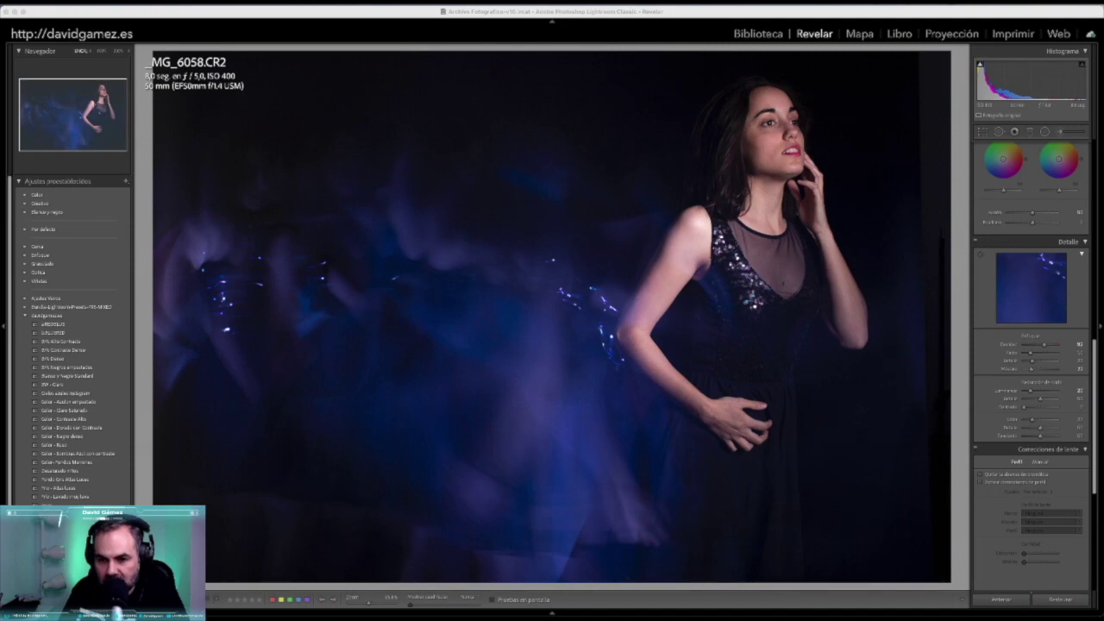
Bring up the offline Twitch channel in Safari and scroll its home page
{"action": "key", "text": "super+Tab"}
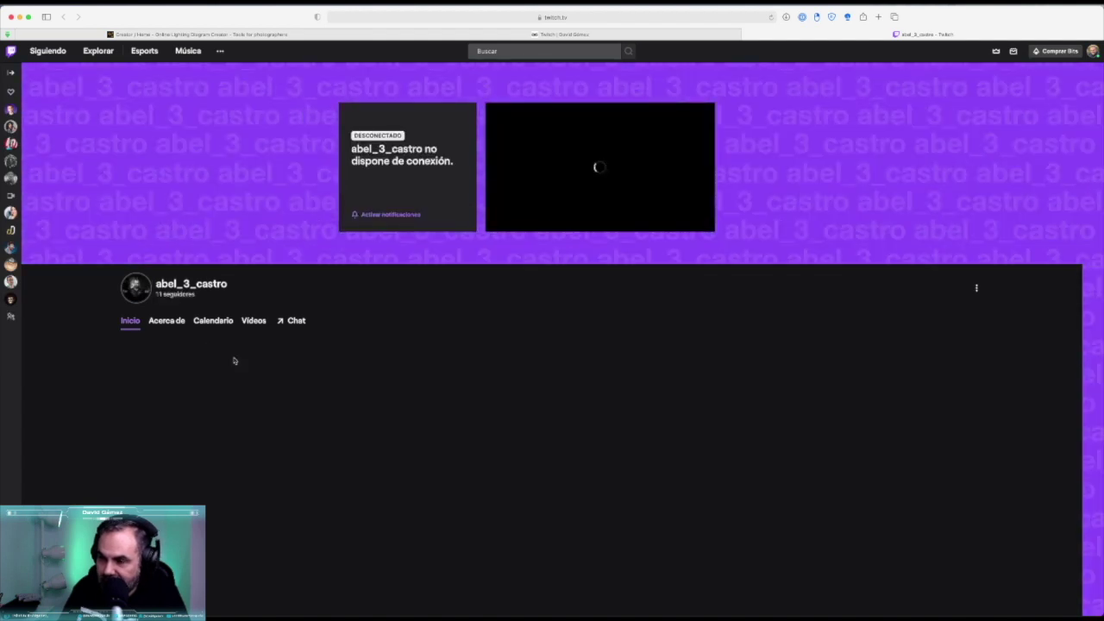
{"action": "left_click", "coordinate": [138, 290]}
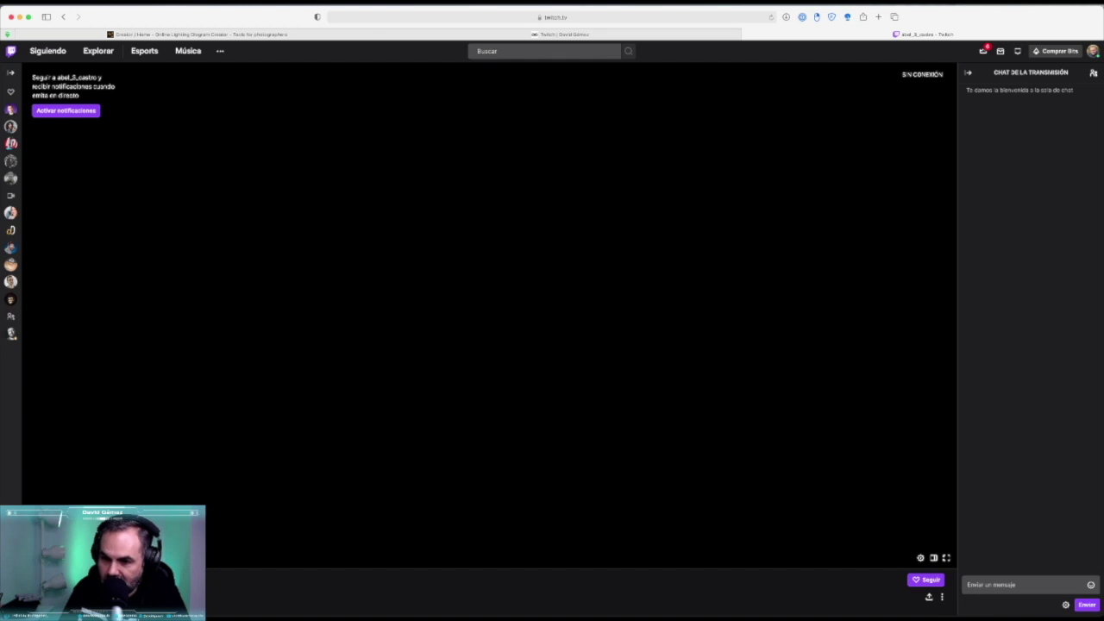
{"action": "scroll", "coordinate": [261, 500], "scroll_direction": "down", "scroll_amount": 3}
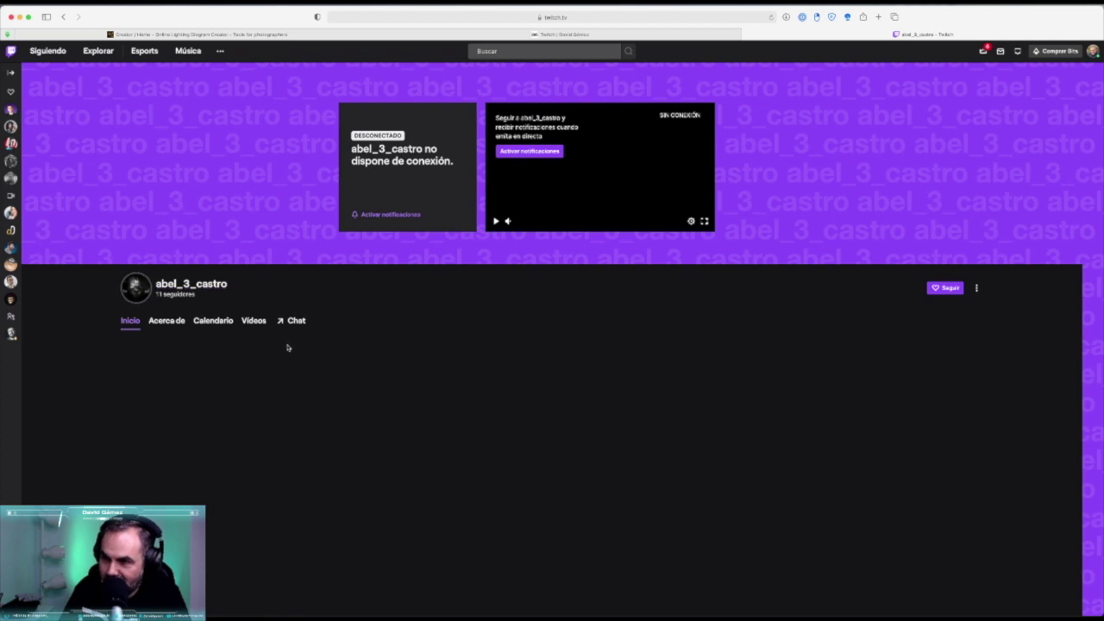
{"action": "scroll", "coordinate": [288, 348], "scroll_direction": "down", "scroll_amount": 2}
{"action": "mouse_move", "coordinate": [560, 34]}
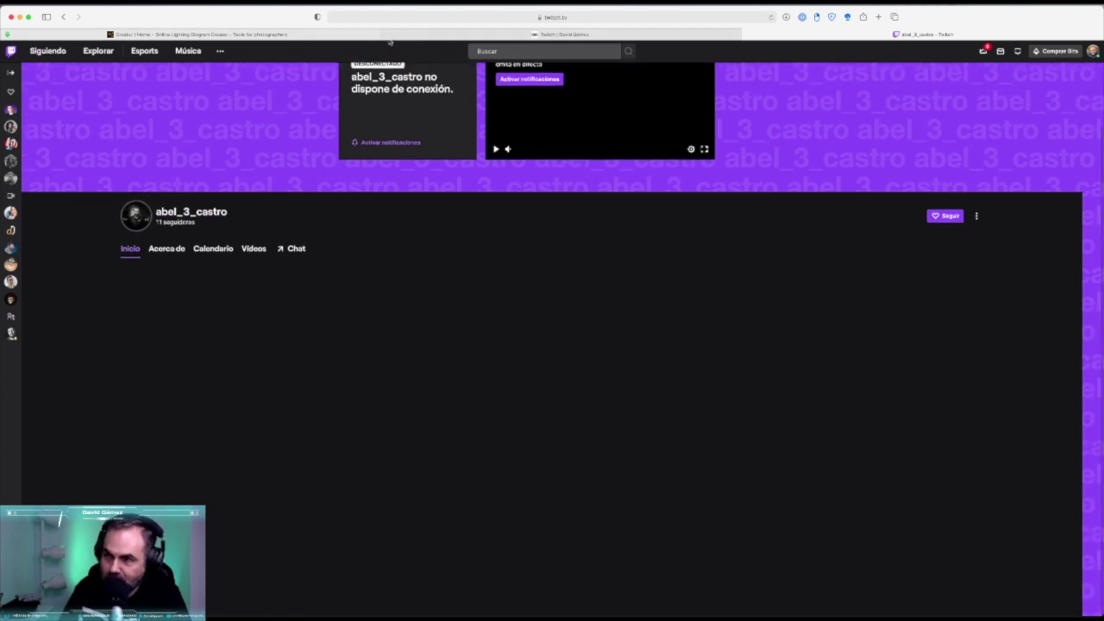
Close the offline Twitch channel's tab in Safari
{"action": "left_click", "coordinate": [746, 35]}
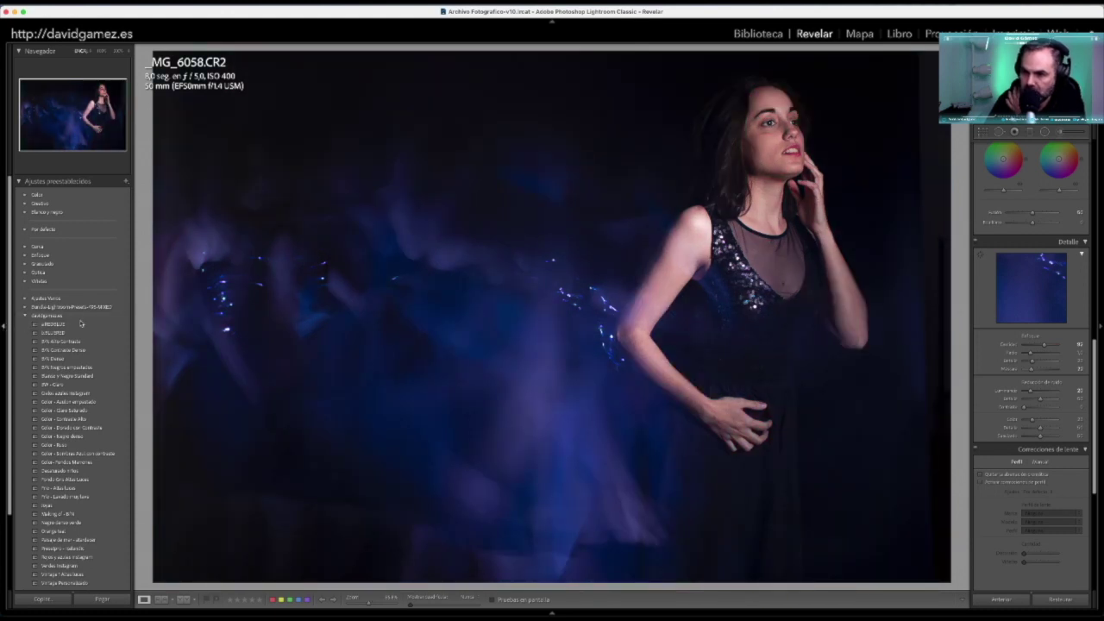
Give _MG_6058.CR2 more screen room, then show it in the Library Loupe view
{"action": "key", "text": "F7"}
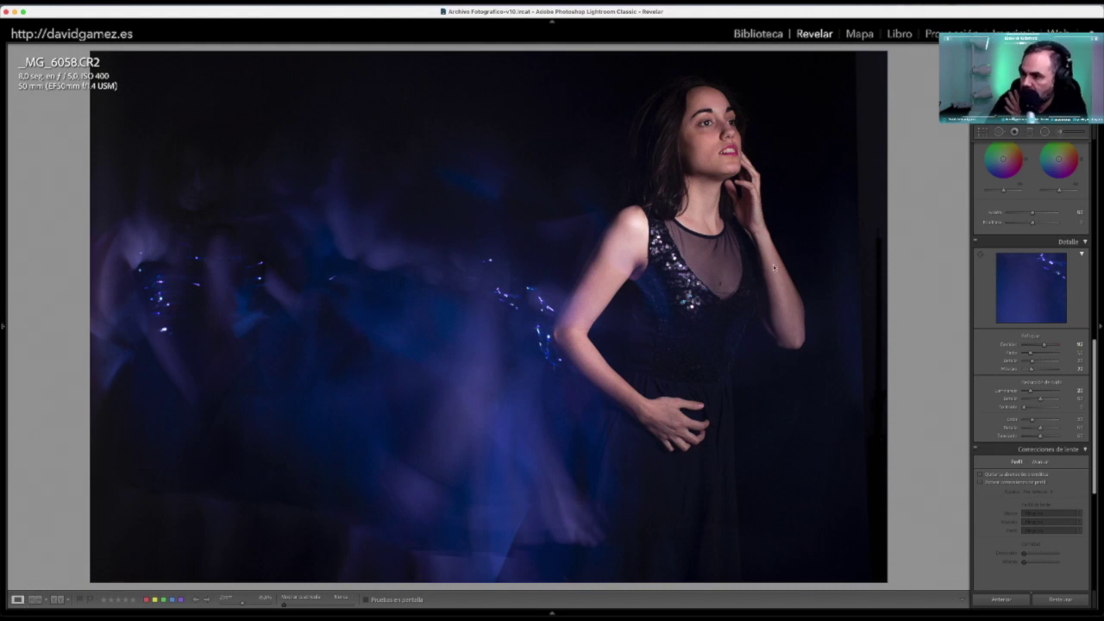
{"action": "key", "text": "e"}
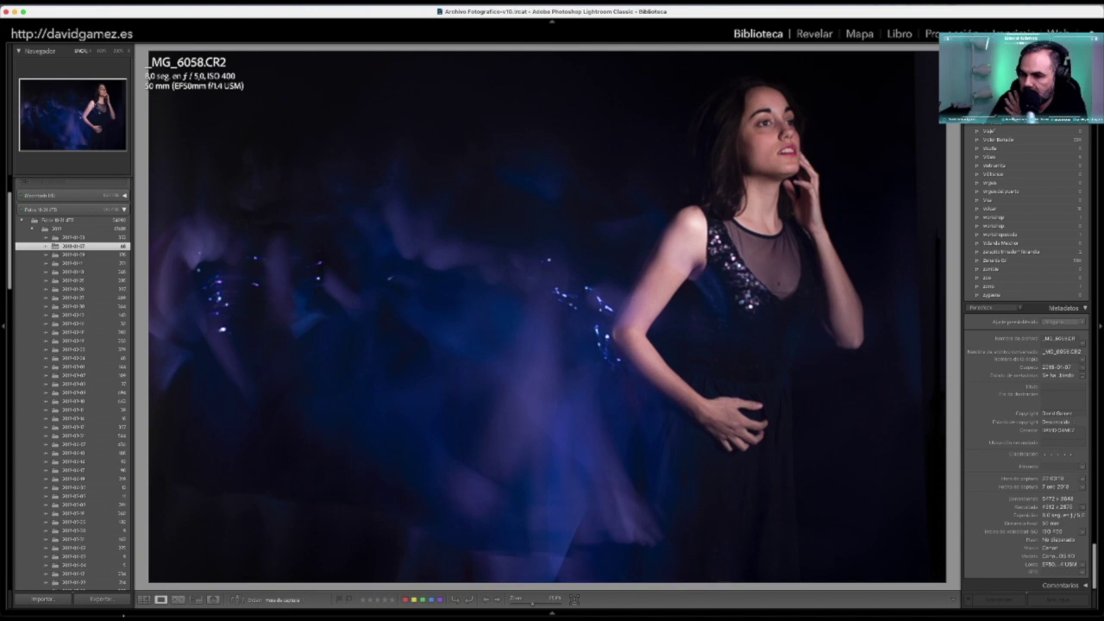
{"action": "left_click", "coordinate": [144, 599]}
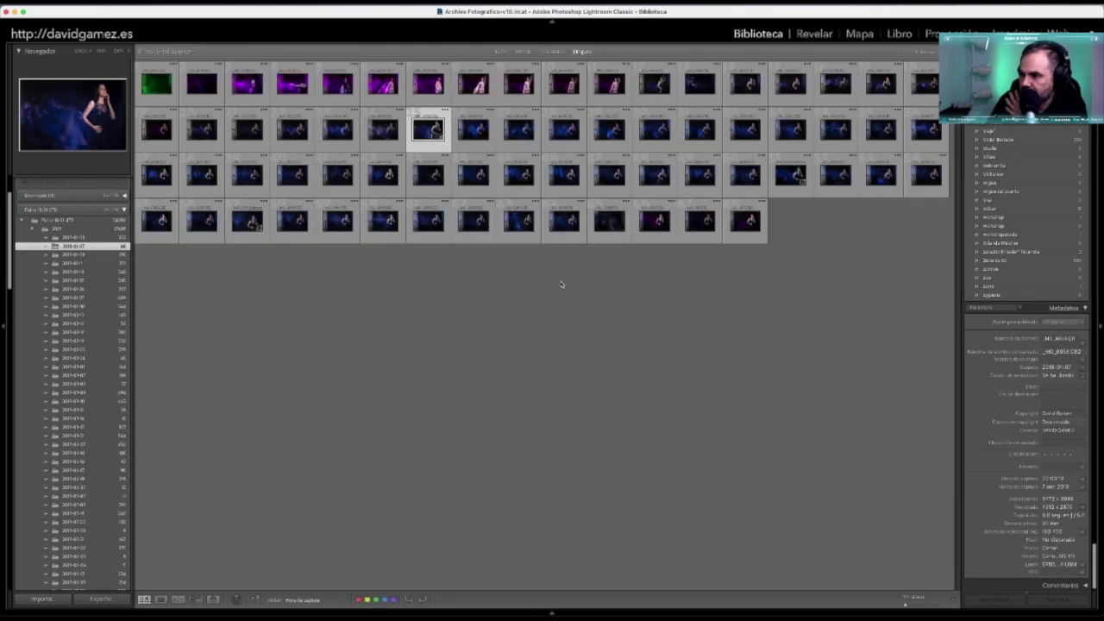
{"action": "left_click", "coordinate": [527, 226]}
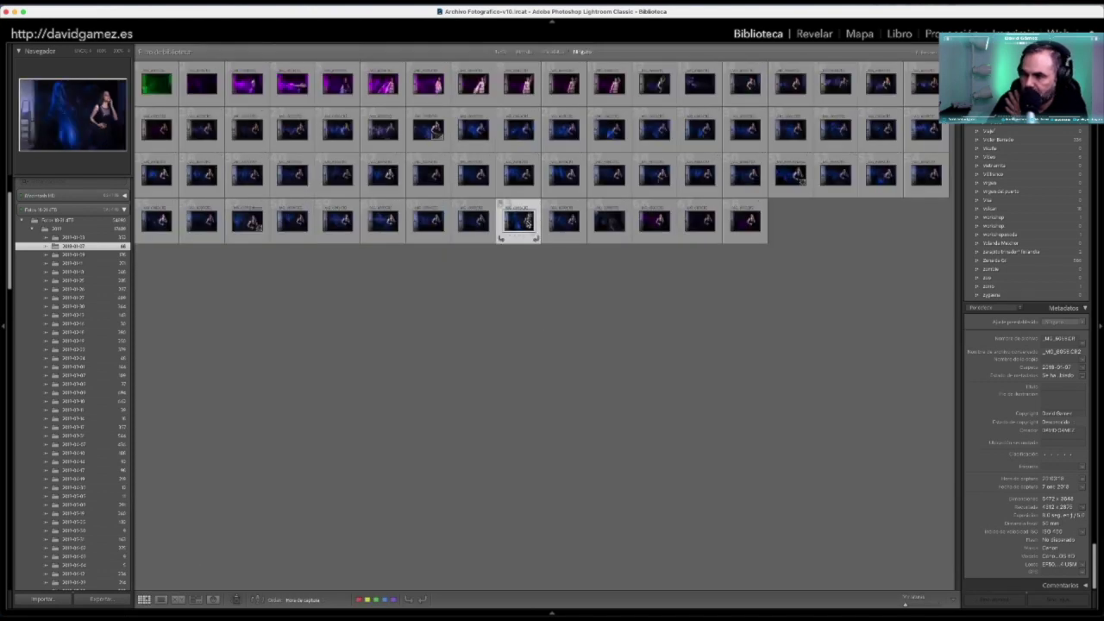
{"action": "double_click", "coordinate": [527, 225]}
{"action": "left_click", "coordinate": [589, 323]}
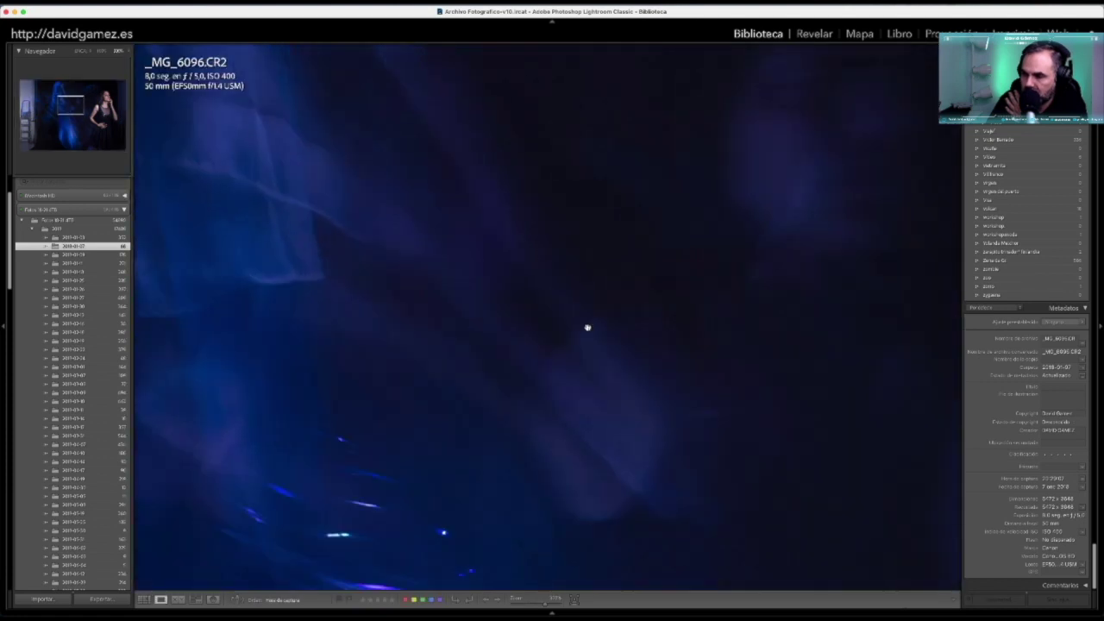
{"action": "left_click", "coordinate": [591, 318]}
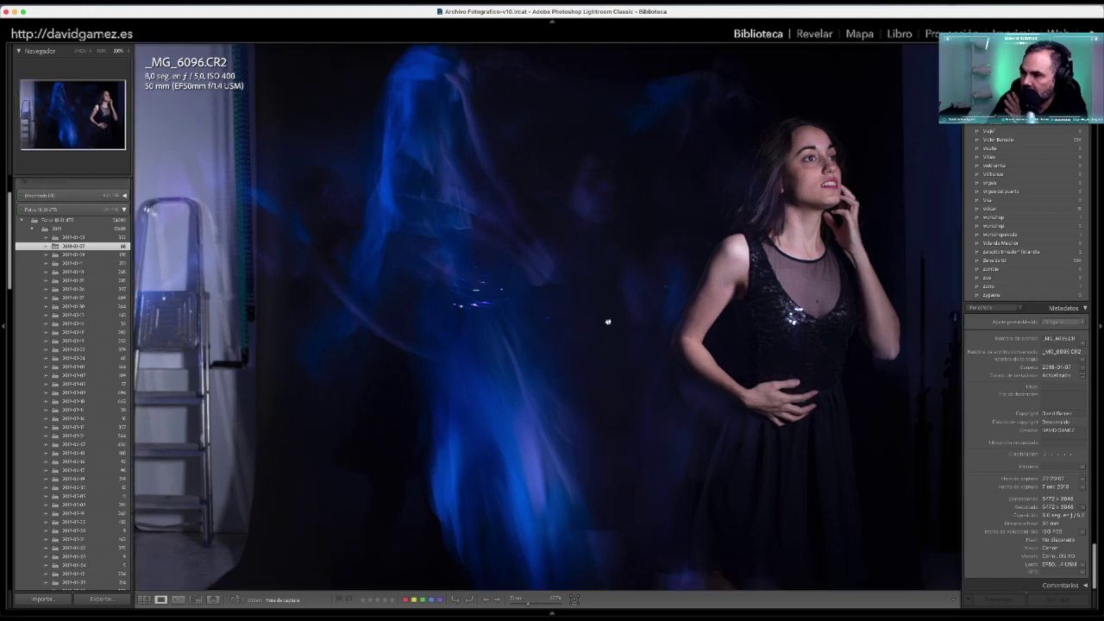
{"action": "key", "text": "g"}
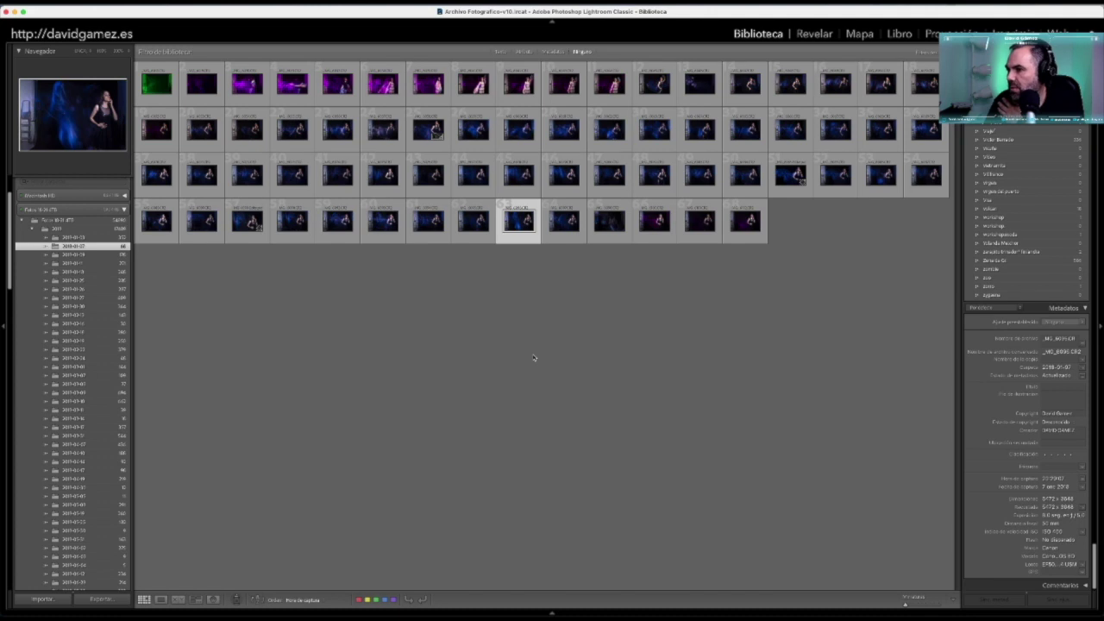
{"action": "left_click", "coordinate": [790, 175]}
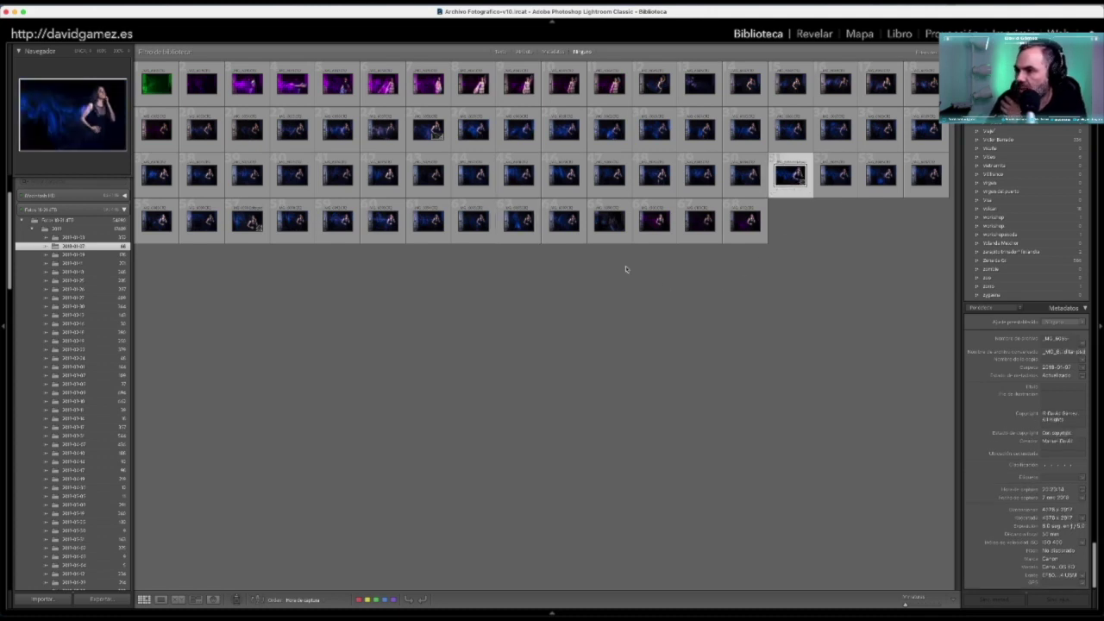
{"action": "double_click", "coordinate": [428, 129]}
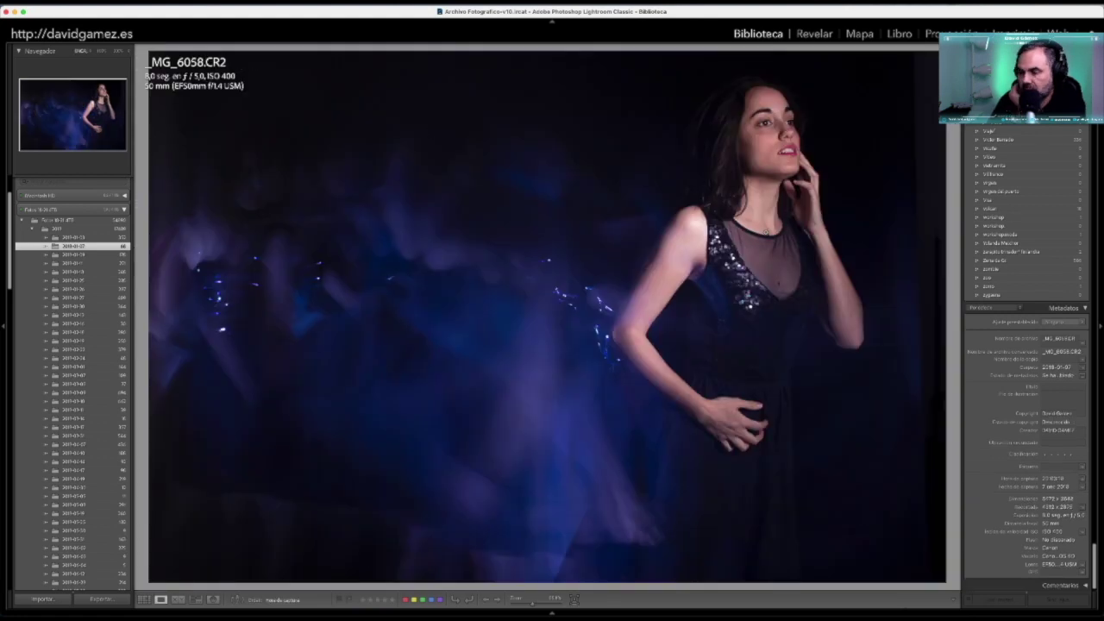
{"action": "left_click", "coordinate": [774, 137]}
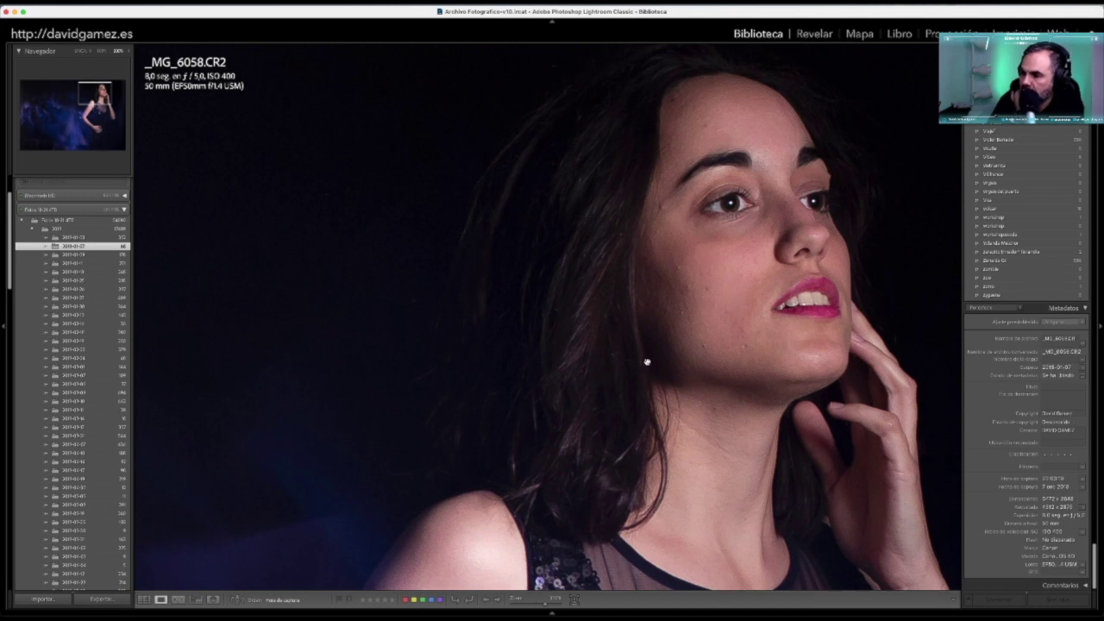
{"action": "left_click", "coordinate": [706, 243]}
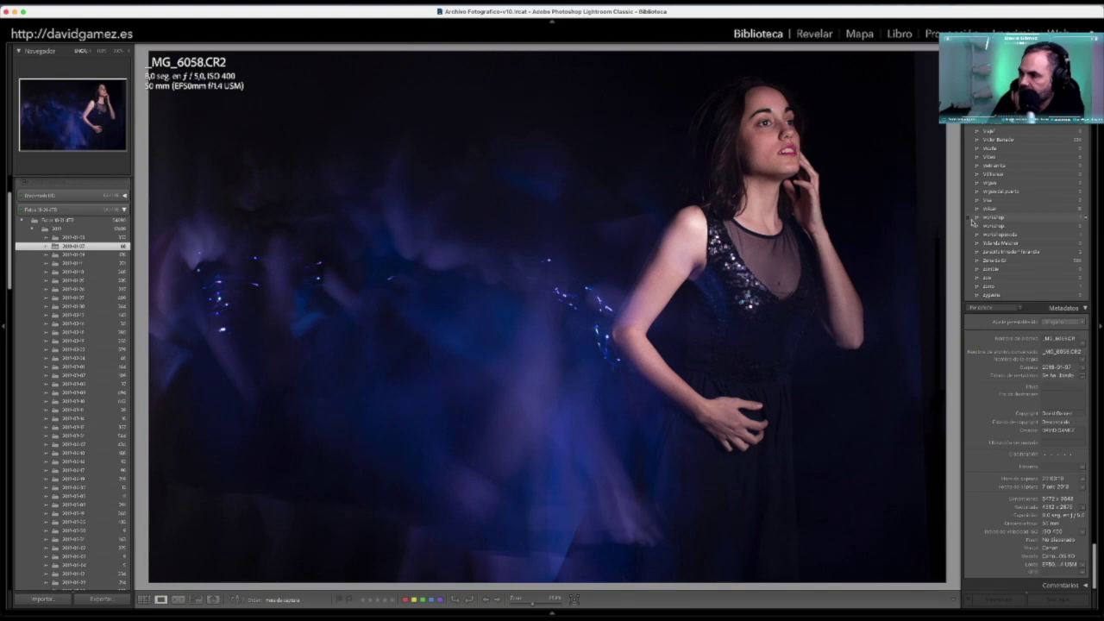
{"action": "scroll", "coordinate": [972, 222], "scroll_direction": "up", "scroll_amount": 5}
{"action": "scroll", "coordinate": [972, 222], "scroll_direction": "up", "scroll_amount": 5}
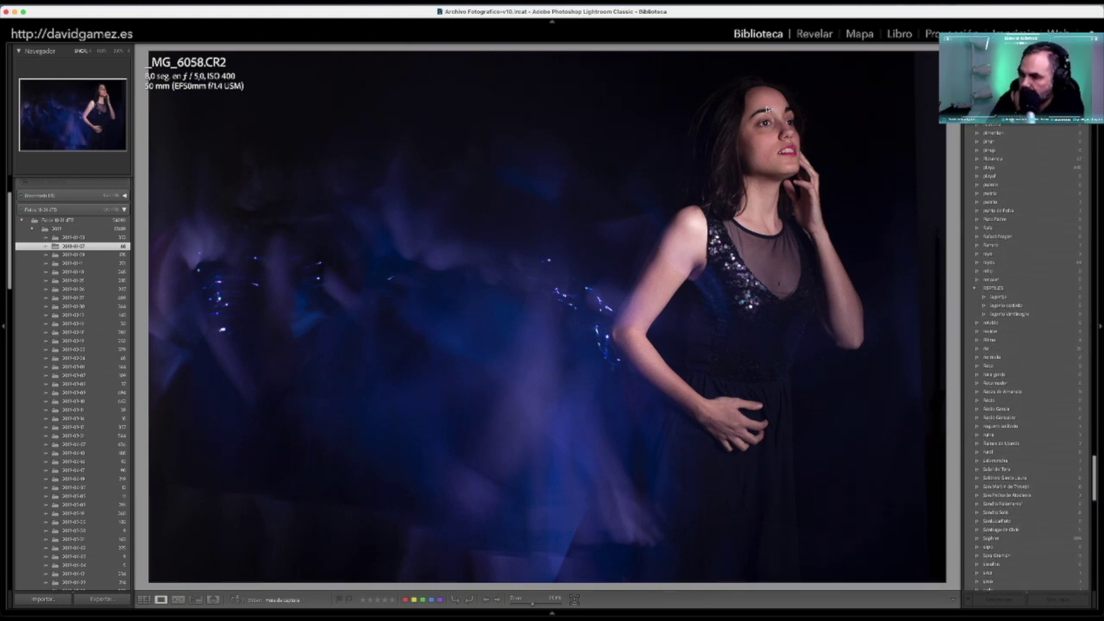
{"action": "key", "text": "Left"}
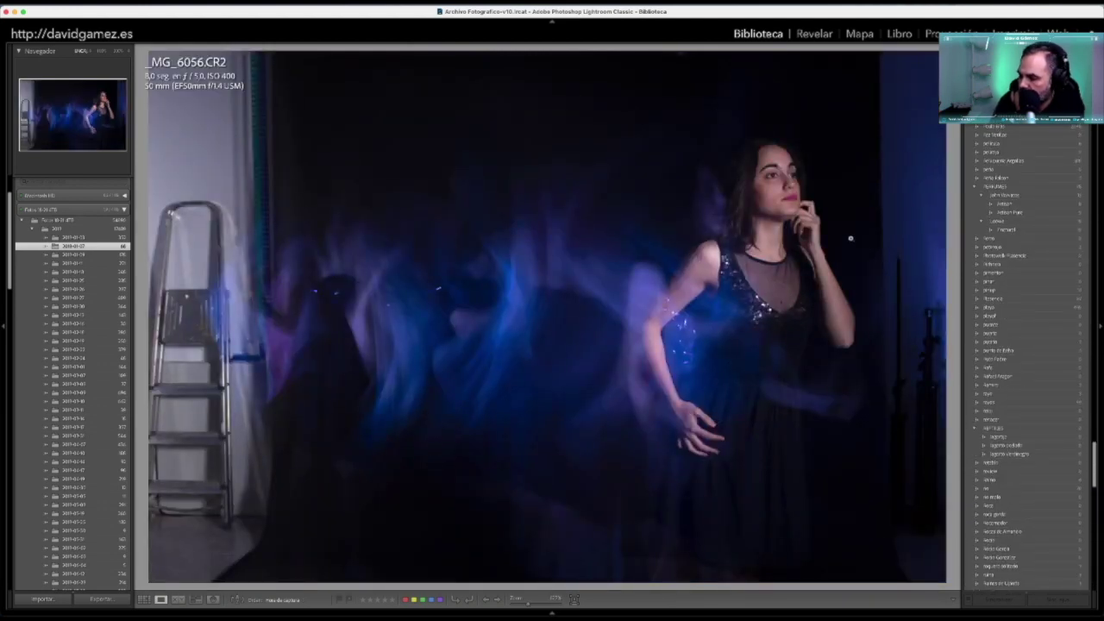
{"action": "key", "text": "Left"}
{"action": "key", "text": "g"}
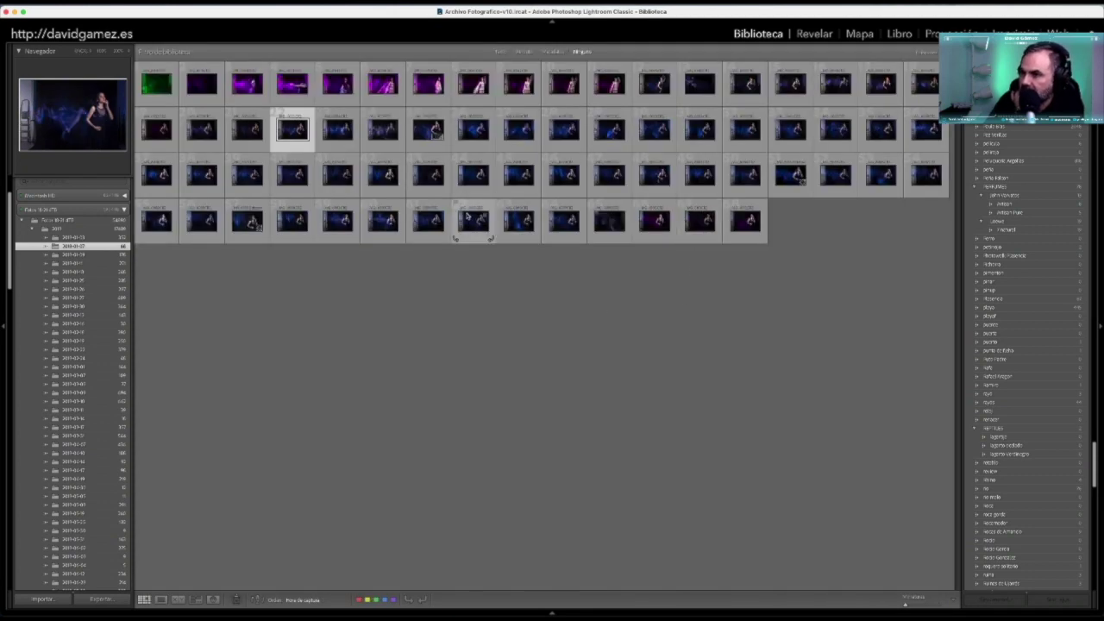
{"action": "double_click", "coordinate": [429, 130]}
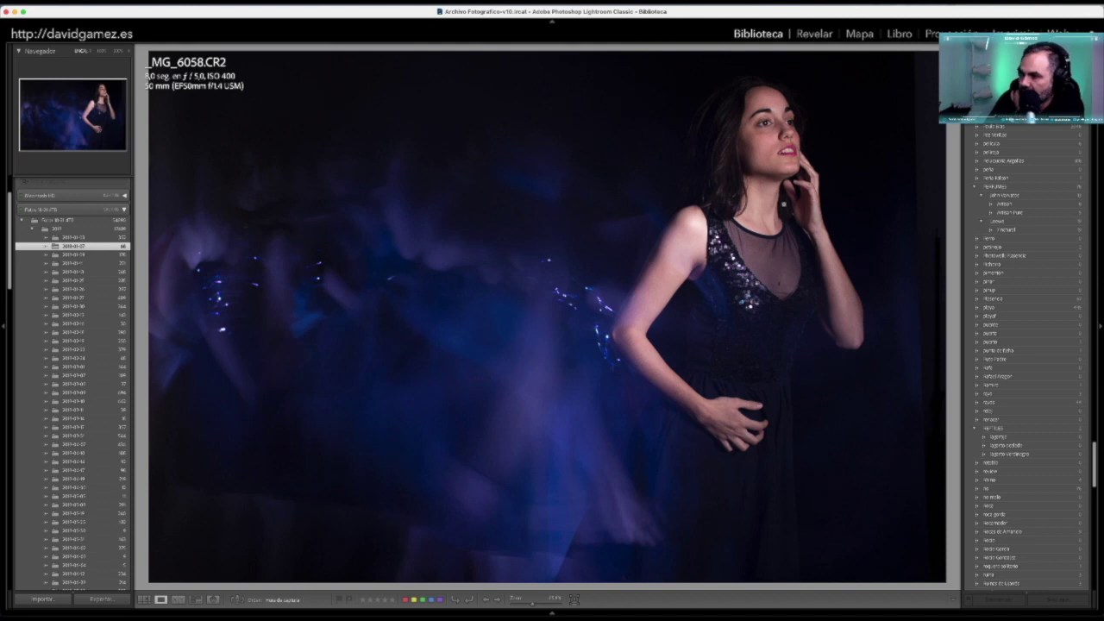
{"action": "scroll", "coordinate": [1031, 194], "scroll_direction": "up", "scroll_amount": 3}
{"action": "scroll", "coordinate": [1032, 194], "scroll_direction": "up", "scroll_amount": 3}
{"action": "scroll", "coordinate": [1031, 193], "scroll_direction": "up", "scroll_amount": 5}
{"action": "scroll", "coordinate": [1031, 193], "scroll_direction": "up", "scroll_amount": 3}
{"action": "scroll", "coordinate": [1031, 193], "scroll_direction": "up", "scroll_amount": 3}
{"action": "scroll", "coordinate": [1032, 193], "scroll_direction": "up", "scroll_amount": 3}
{"action": "scroll", "coordinate": [1032, 194], "scroll_direction": "up", "scroll_amount": 3}
{"action": "scroll", "coordinate": [1032, 193], "scroll_direction": "up", "scroll_amount": 3}
{"action": "scroll", "coordinate": [1032, 193], "scroll_direction": "up", "scroll_amount": 3}
{"action": "scroll", "coordinate": [1031, 194], "scroll_direction": "up", "scroll_amount": 3}
{"action": "scroll", "coordinate": [1032, 193], "scroll_direction": "up", "scroll_amount": 5}
{"action": "scroll", "coordinate": [1031, 193], "scroll_direction": "up", "scroll_amount": 2}
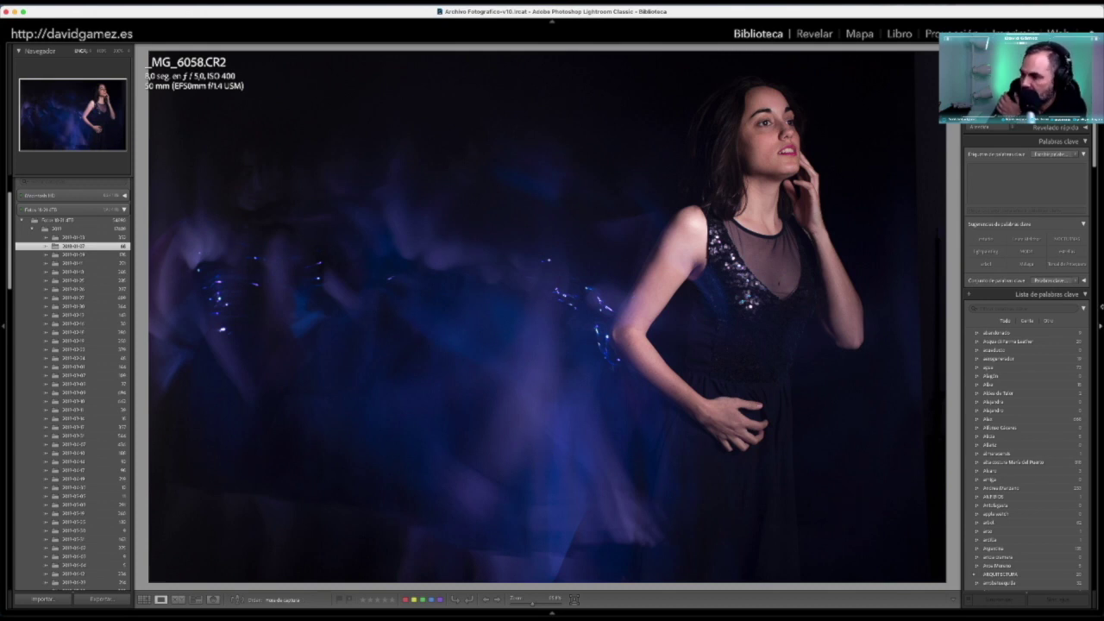
Back in Develop, enable lens Profile Corrections, comparing them off and on
{"action": "left_click", "coordinate": [816, 35]}
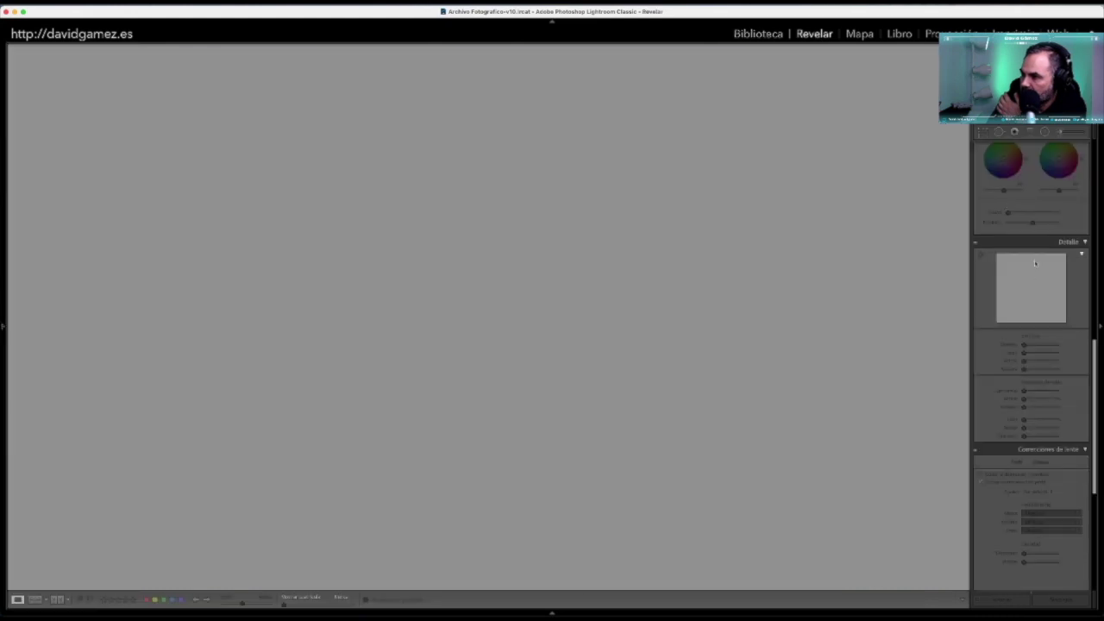
{"action": "scroll", "coordinate": [1041, 328], "scroll_direction": "up", "scroll_amount": 2}
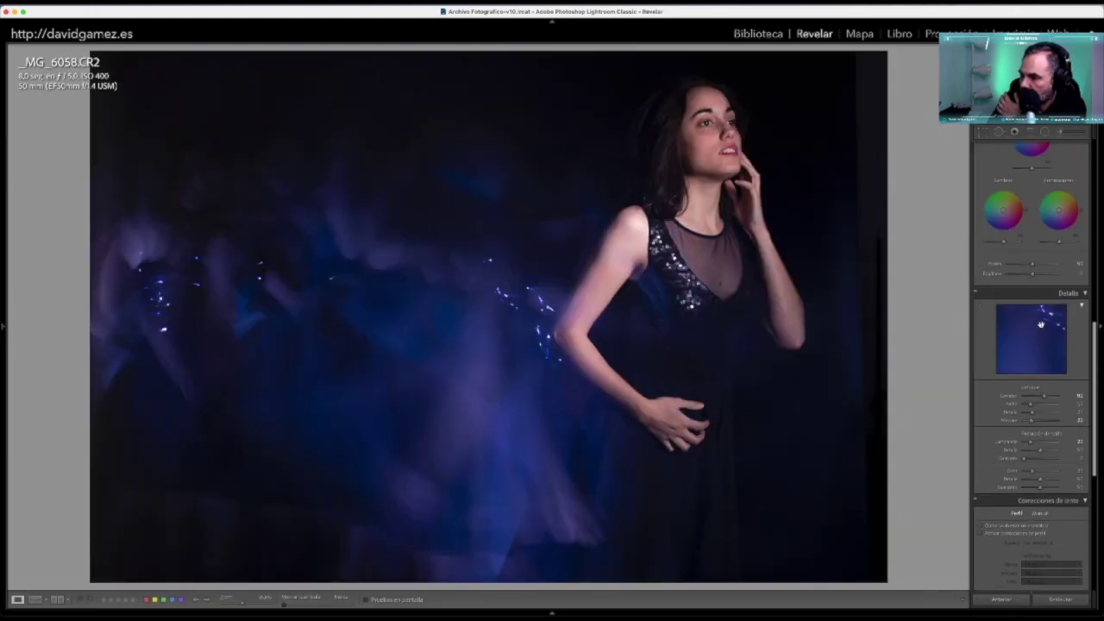
{"action": "left_click", "coordinate": [1043, 535]}
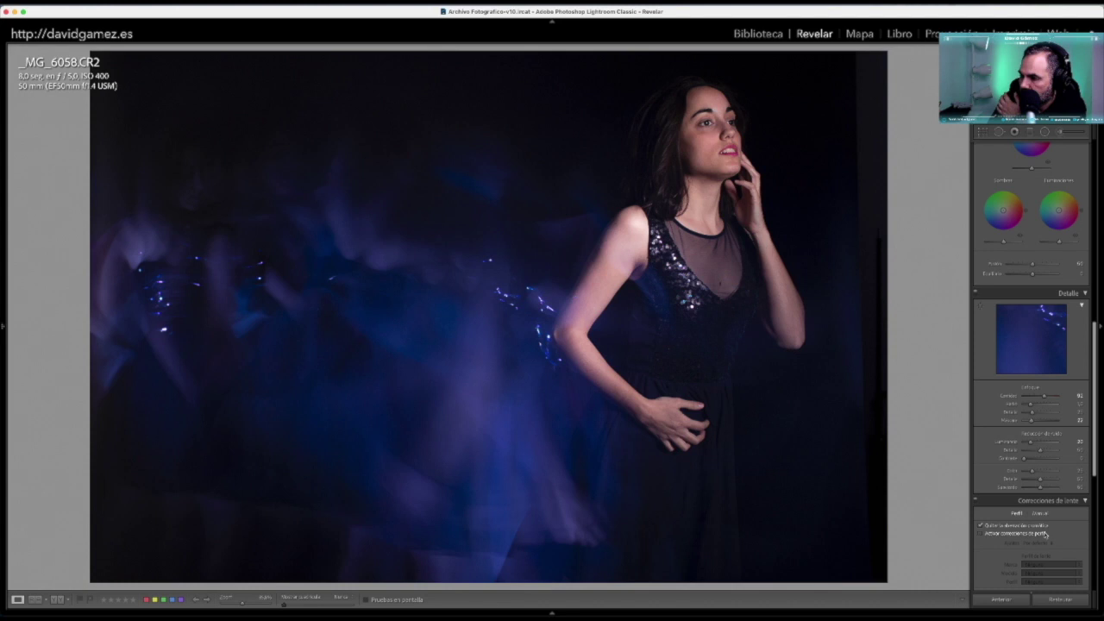
{"action": "left_click", "coordinate": [1039, 534]}
{"action": "left_click", "coordinate": [981, 533]}
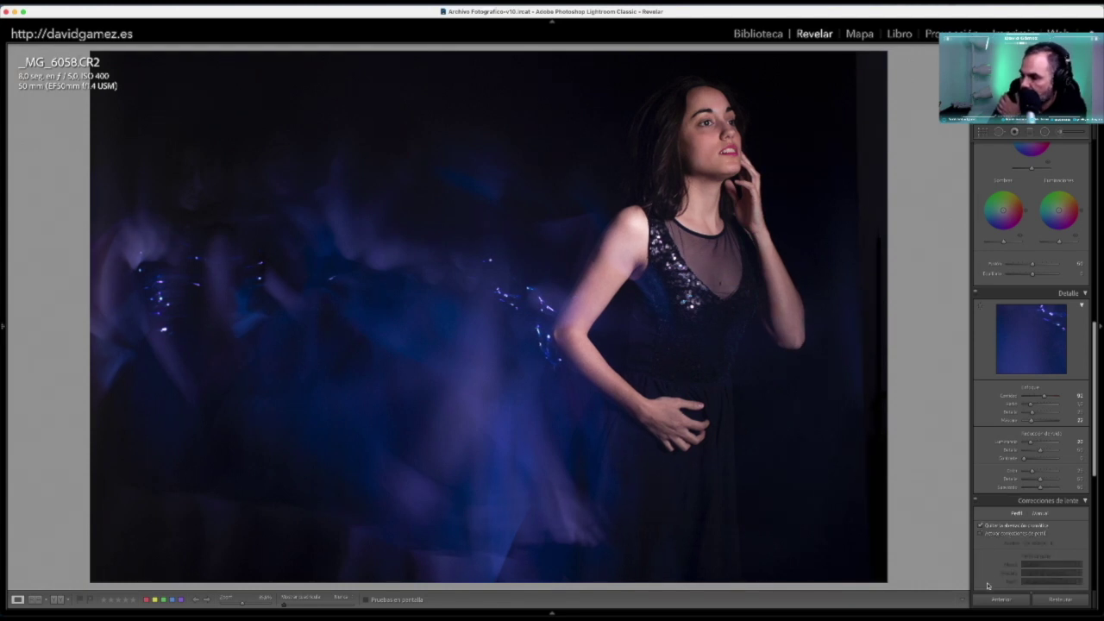
{"action": "left_click", "coordinate": [980, 534]}
Display the Hue sliders in the HSL/Color panel
{"action": "scroll", "coordinate": [1027, 374], "scroll_direction": "up", "scroll_amount": 3}
{"action": "scroll", "coordinate": [1027, 374], "scroll_direction": "up", "scroll_amount": 5}
{"action": "scroll", "coordinate": [1027, 362], "scroll_direction": "up", "scroll_amount": 3}
{"action": "left_click", "coordinate": [984, 353]}
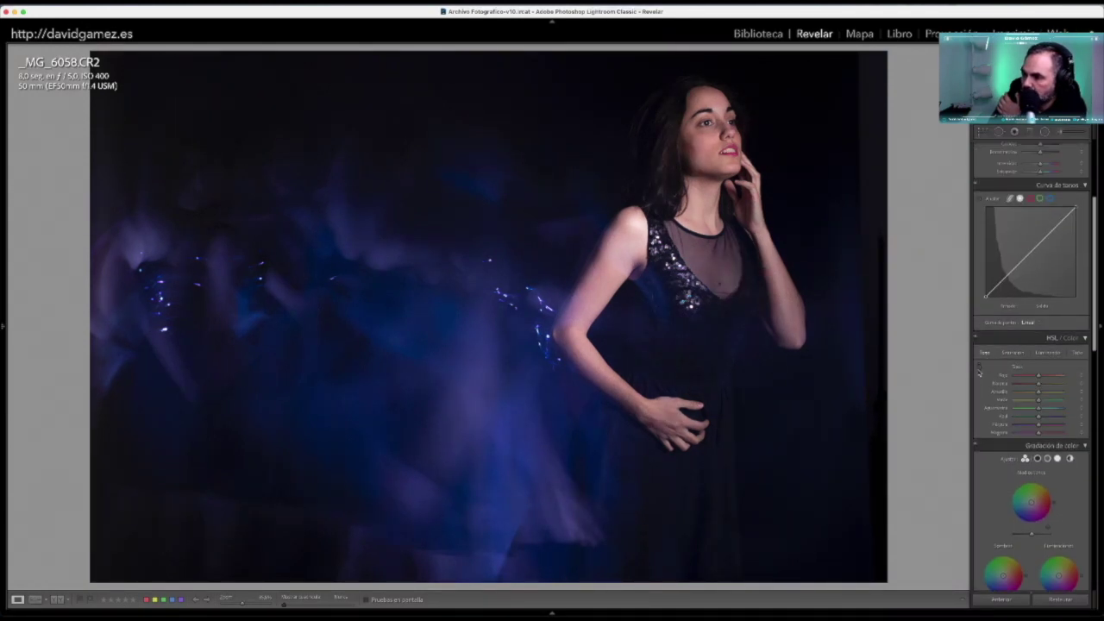
Shift the purple light trails toward blue and raise the blue and purple luminance
{"action": "left_click", "coordinate": [979, 369]}
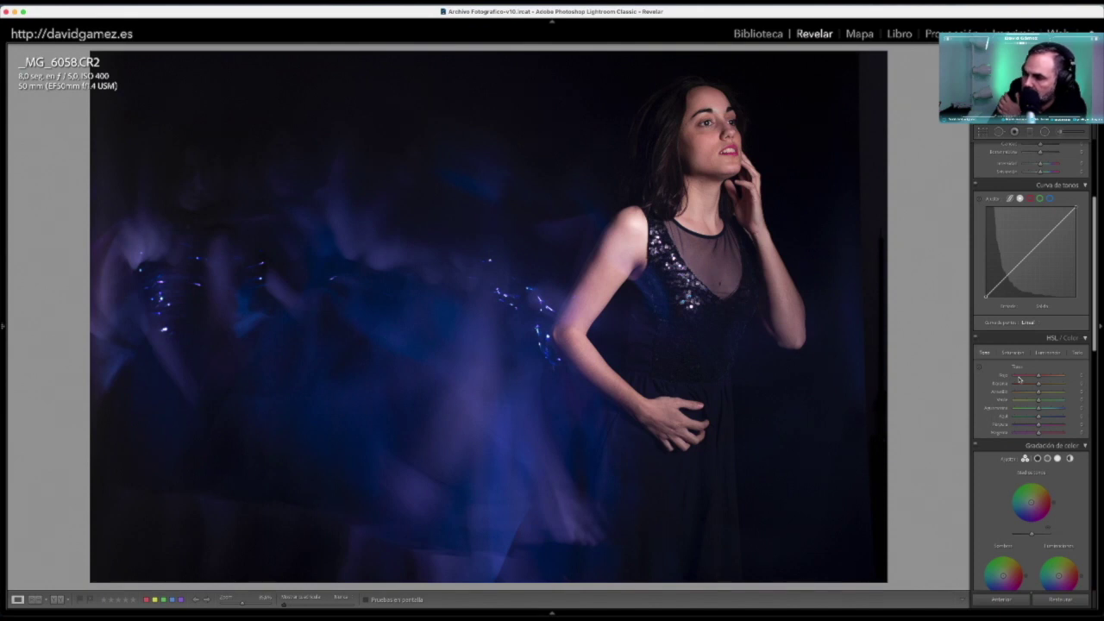
{"action": "left_click", "coordinate": [980, 369]}
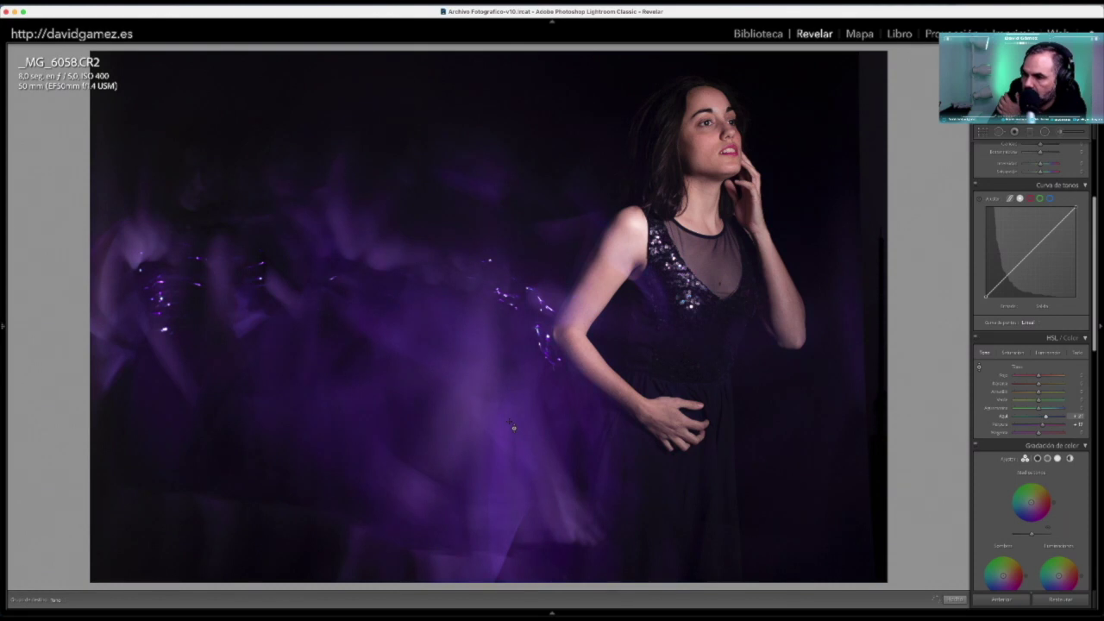
{"action": "key", "text": "Down"}
{"action": "key", "text": "Down"}
{"action": "key", "text": "Down"}
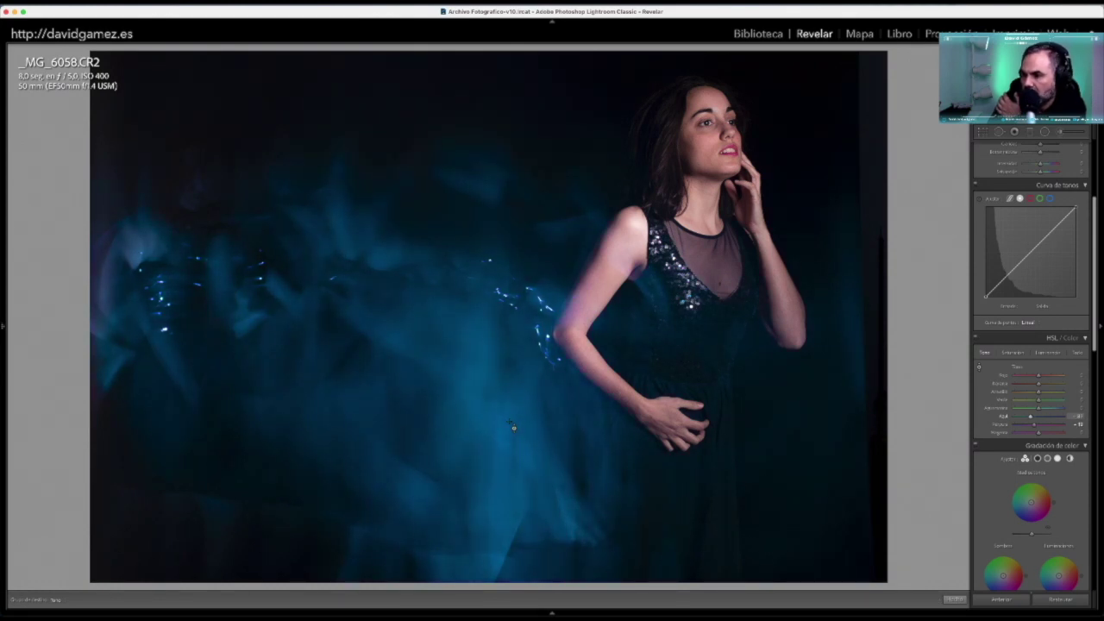
{"action": "key", "text": "super+alt+shift+s"}
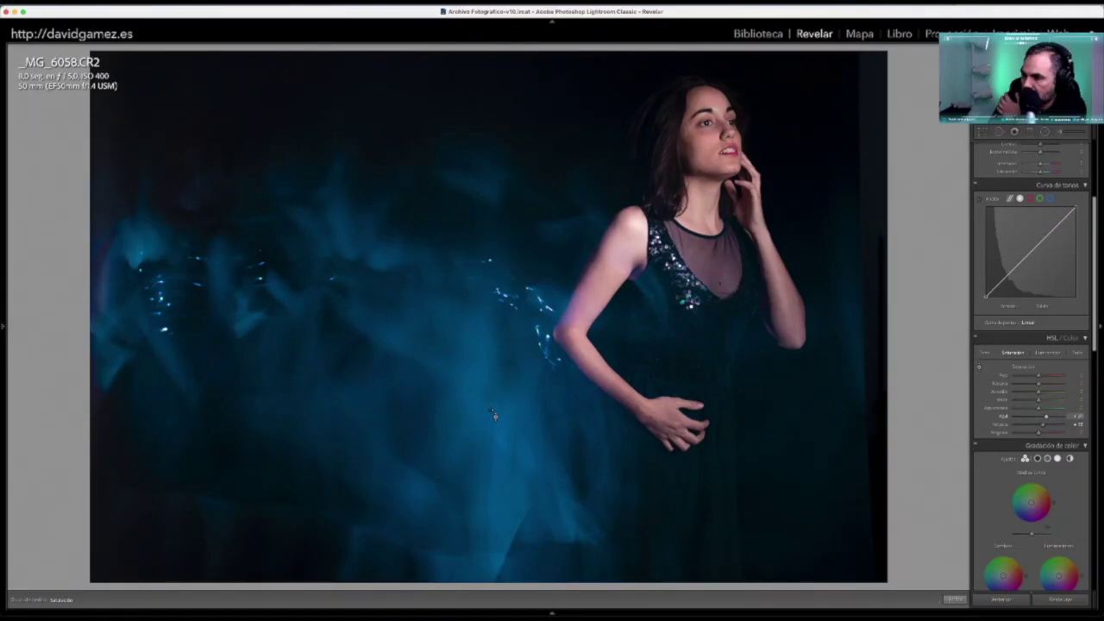
{"action": "key", "text": "super+alt+shift+l"}
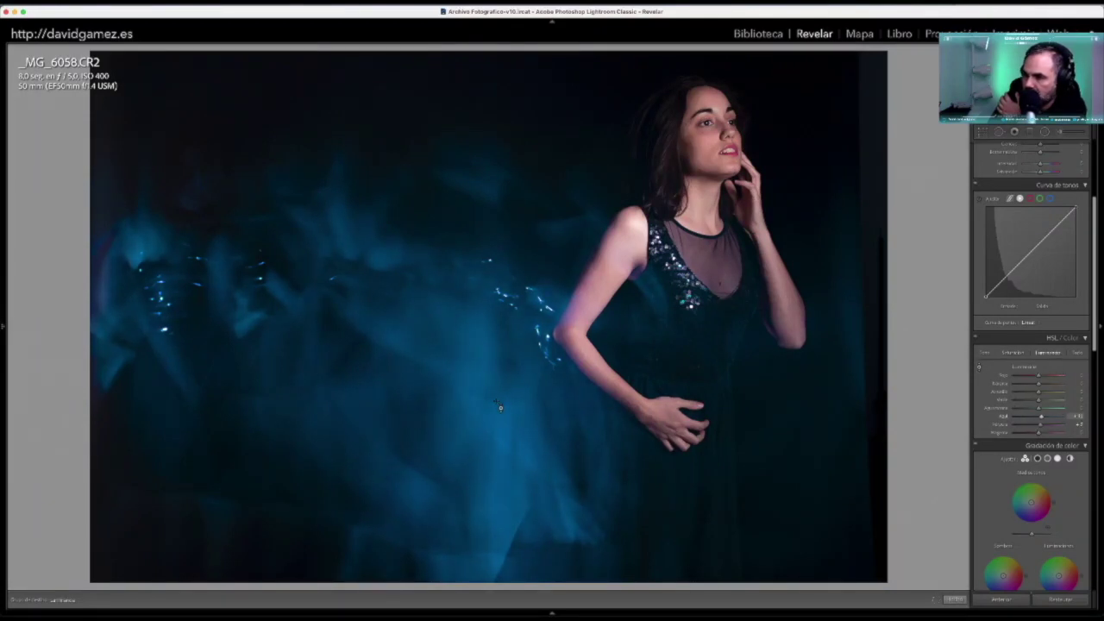
{"action": "key", "text": "Up"}
{"action": "key", "text": "Up"}
{"action": "key", "text": "Up"}
{"action": "key", "text": "Up"}
{"action": "key", "text": "Up"}
{"action": "key", "text": "Up"}
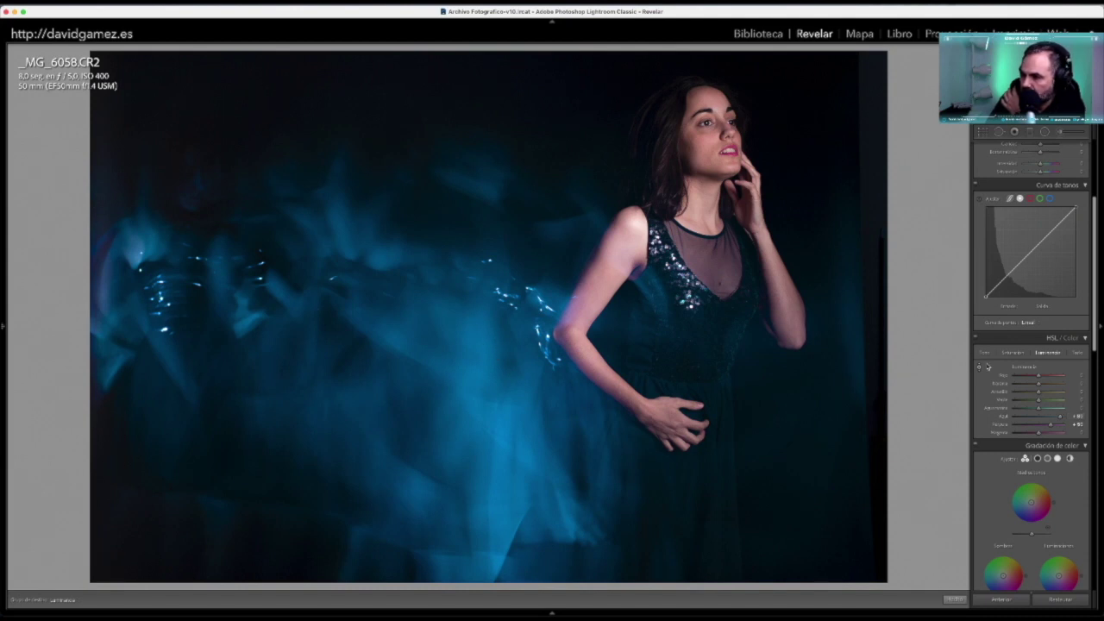
Use the Hue targeted adjustment tool to push the blue trails toward teal
{"action": "left_click", "coordinate": [985, 354]}
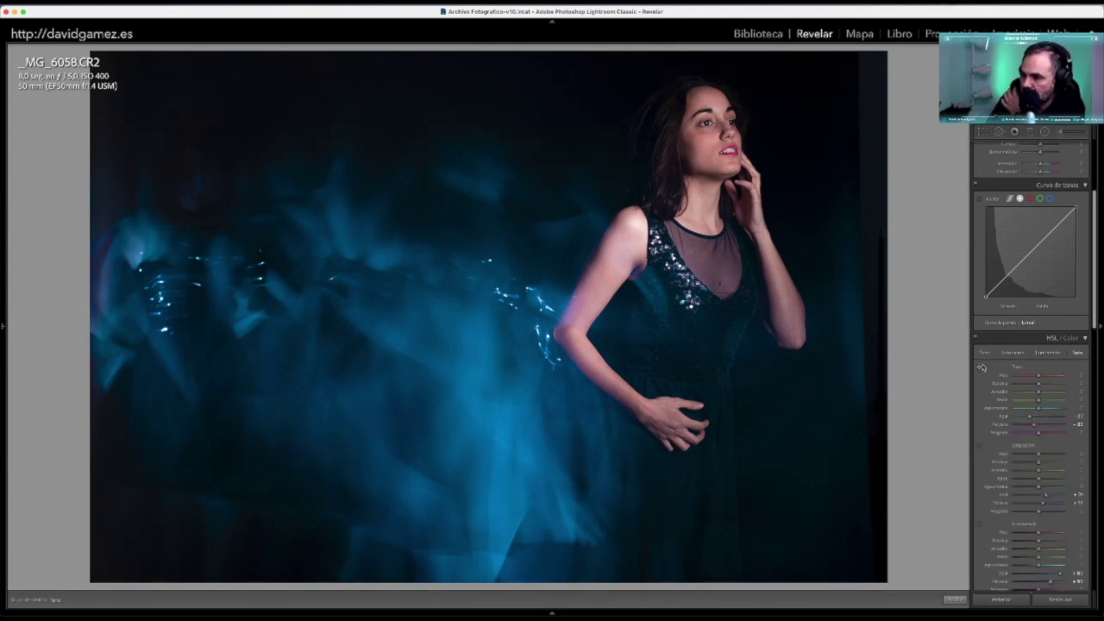
{"action": "left_click", "coordinate": [978, 369]}
{"action": "left_click_drag", "start_coordinate": [466, 370], "coordinate": [462, 369]}
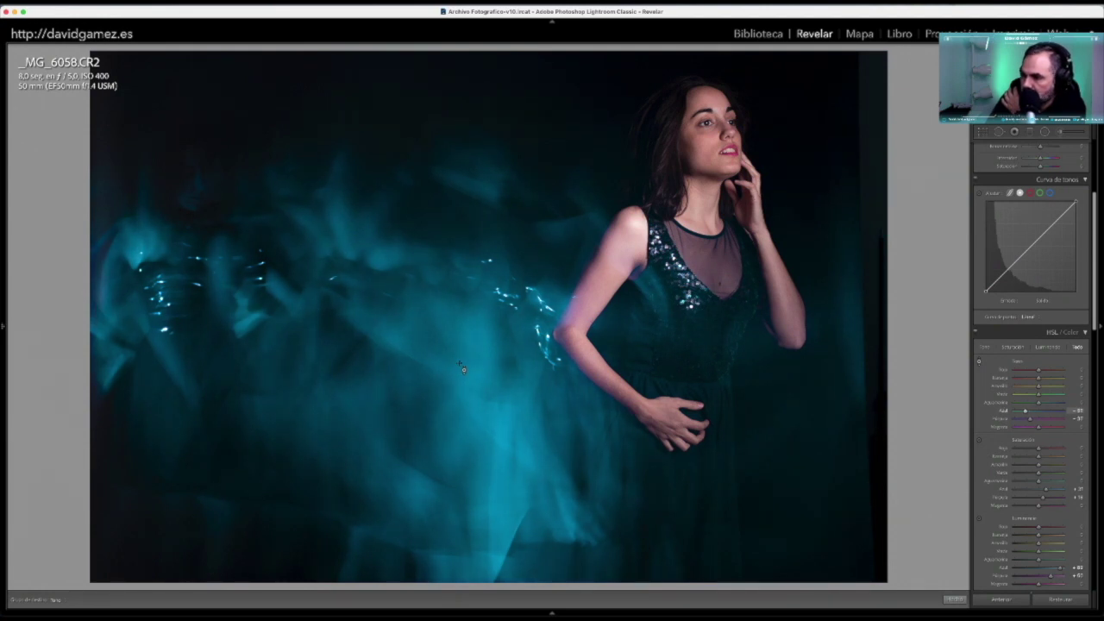
Try a Medium Contrast tone curve with point tweaks, undoing the last change
{"action": "left_click", "coordinate": [955, 599]}
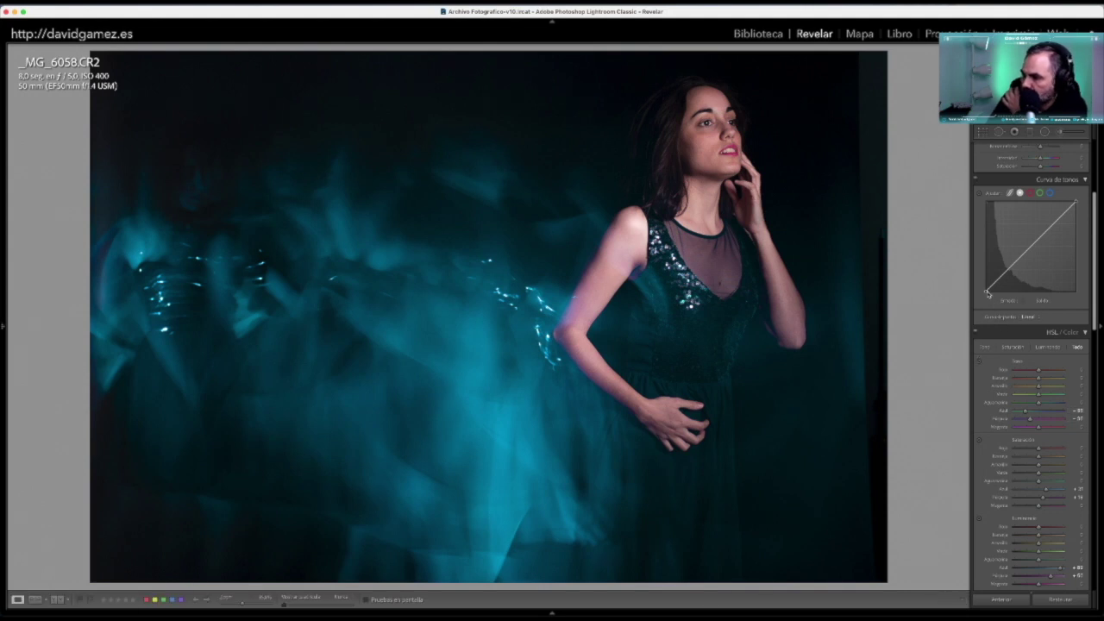
{"action": "left_click_drag", "start_coordinate": [987, 293], "coordinate": [985, 288]}
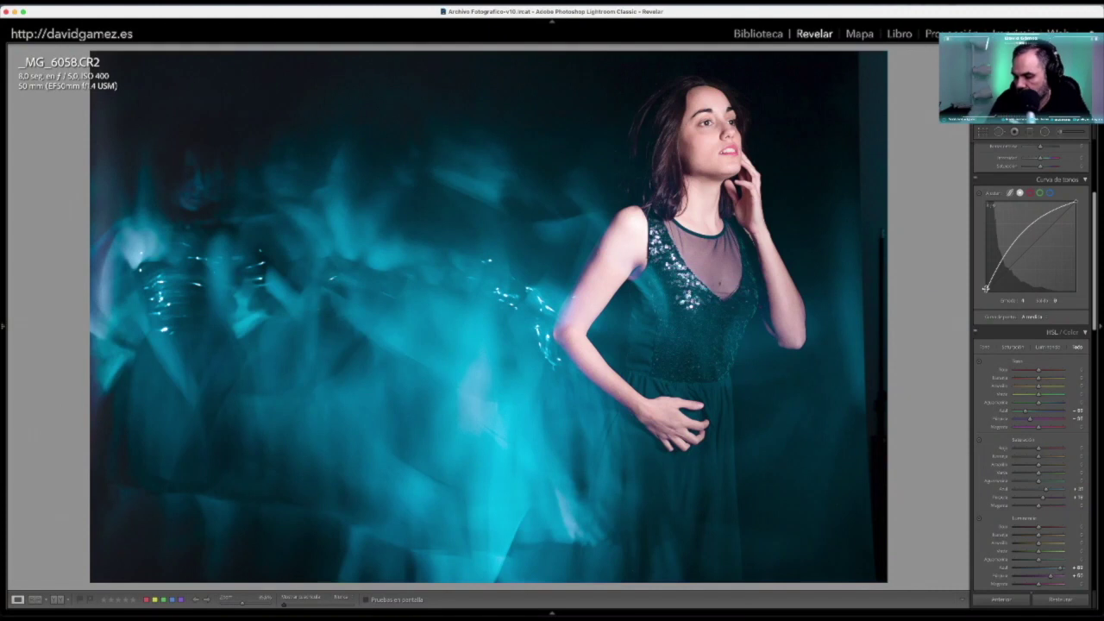
{"action": "key", "text": "ctrl+z"}
{"action": "left_click", "coordinate": [1031, 317]}
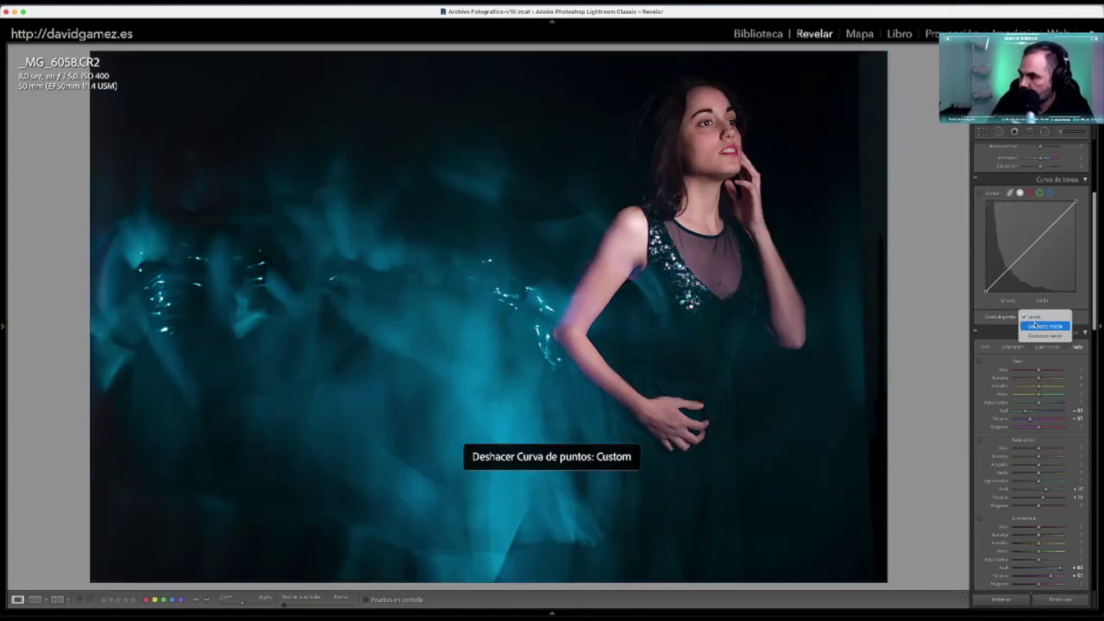
{"action": "left_click", "coordinate": [1032, 326]}
{"action": "left_click_drag", "start_coordinate": [986, 294], "coordinate": [985, 290]}
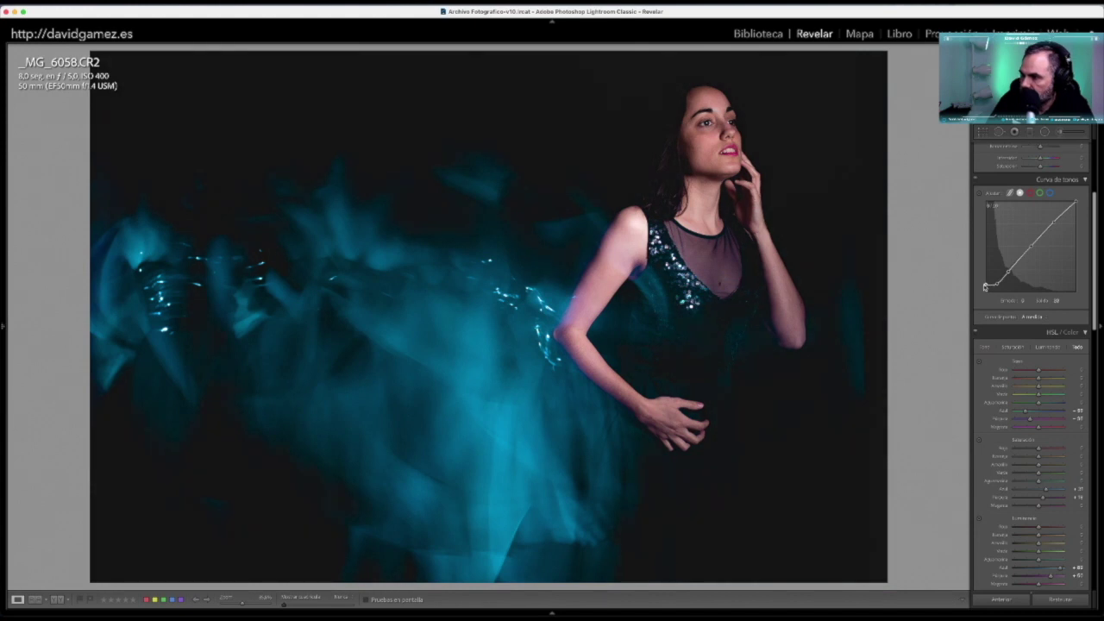
{"action": "left_click_drag", "start_coordinate": [1031, 247], "coordinate": [1030, 243]}
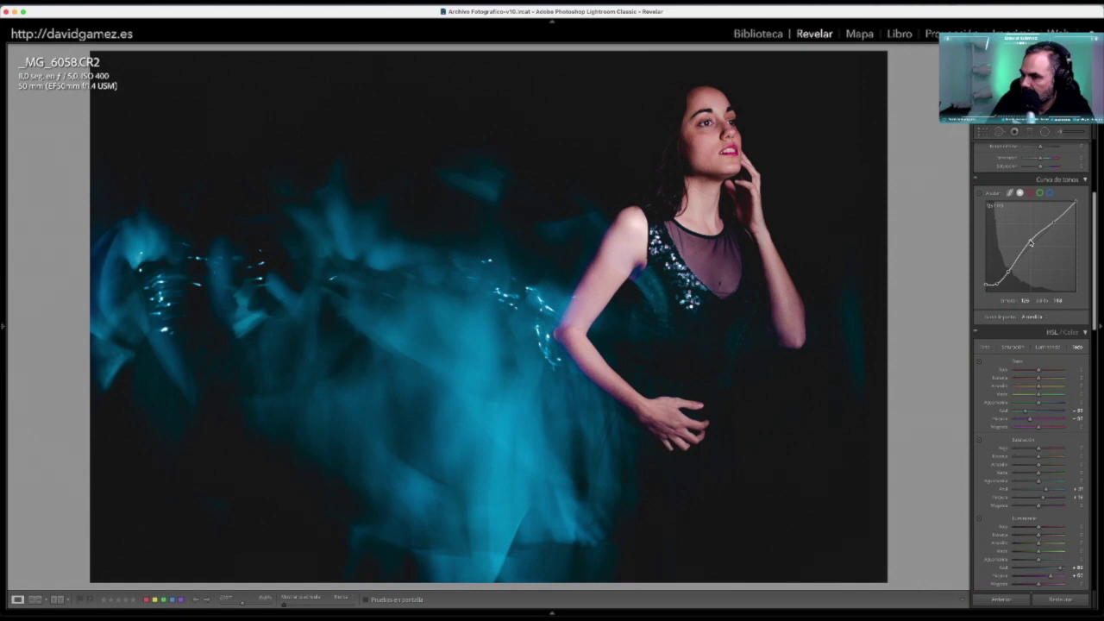
{"action": "left_click_drag", "start_coordinate": [1031, 243], "coordinate": [1035, 247]}
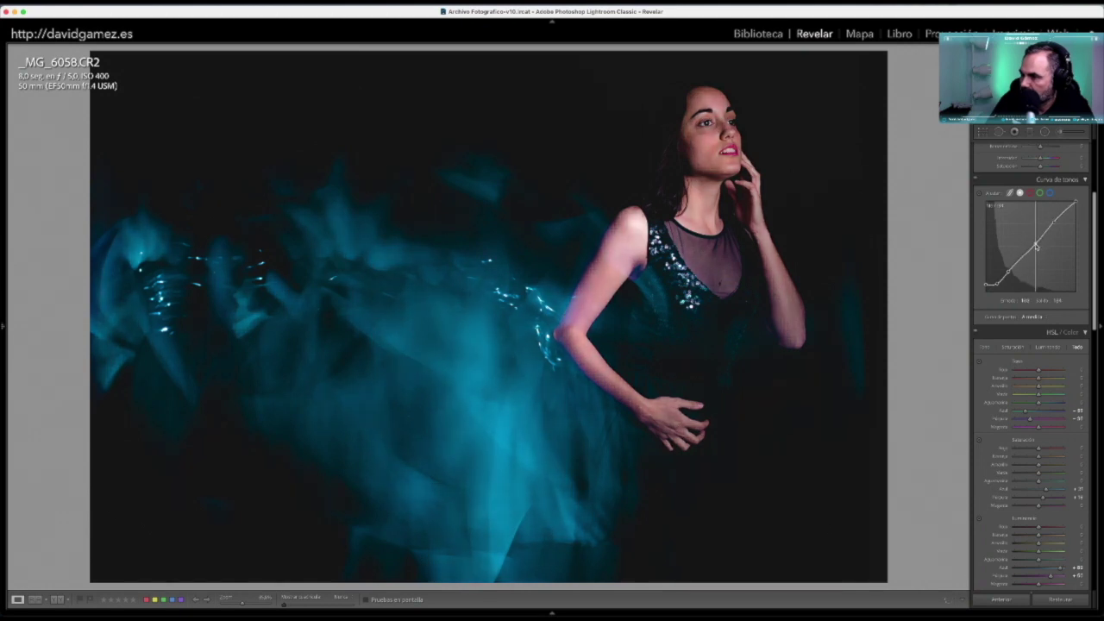
{"action": "key", "text": "ctrl+z"}
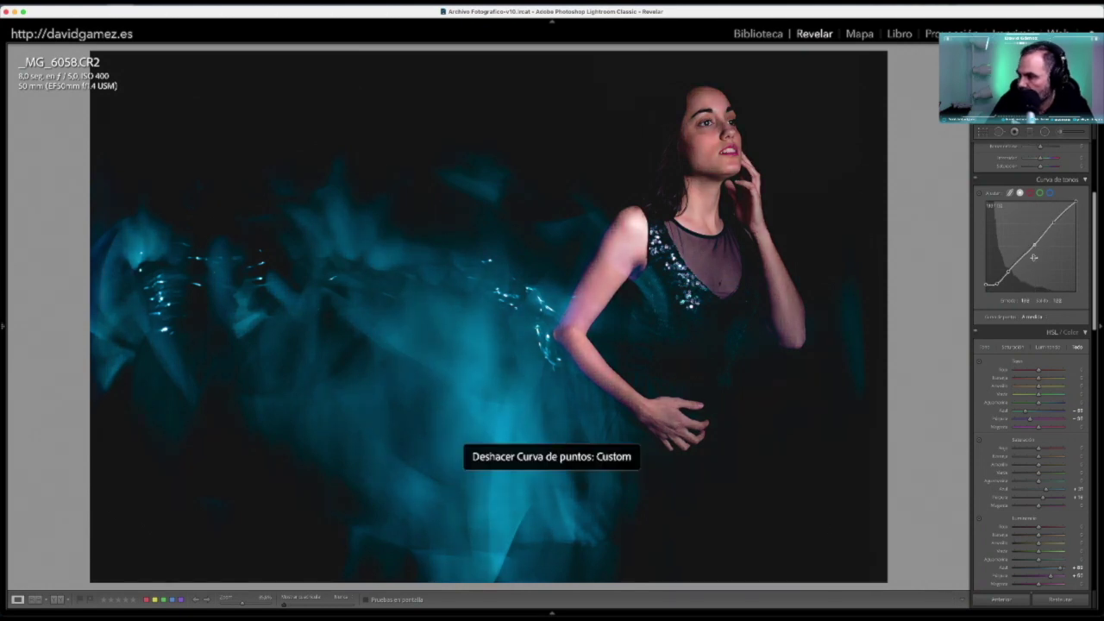
Reset the curve to Linear, add midtone, highlight and shadow points, and lift the black point
{"action": "left_click", "coordinate": [1028, 316]}
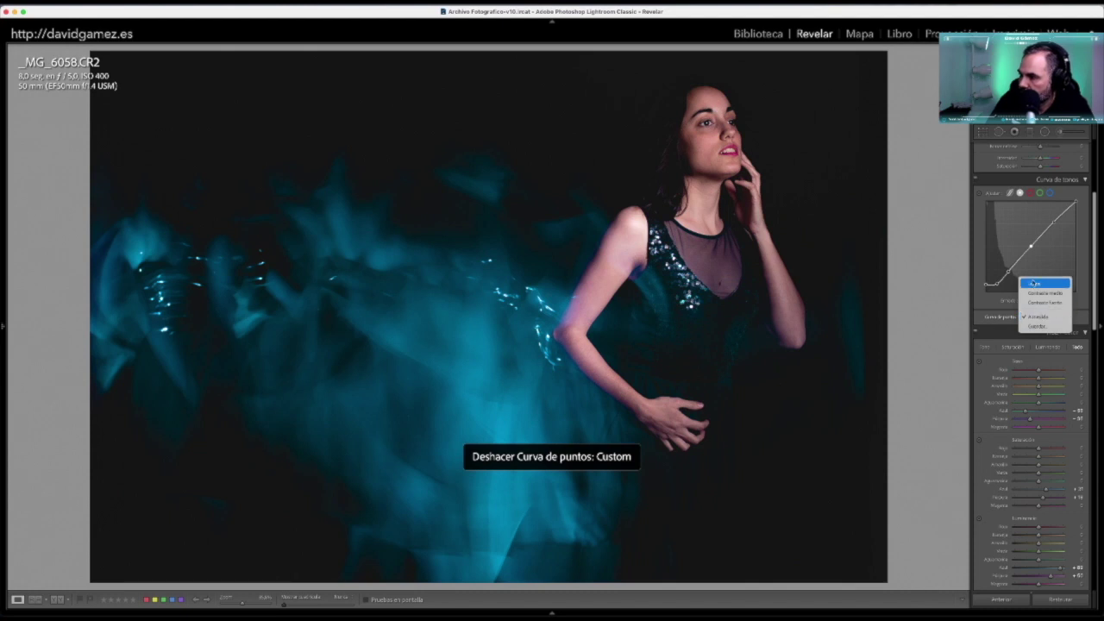
{"action": "left_click", "coordinate": [1033, 283]}
{"action": "left_click_drag", "start_coordinate": [1028, 248], "coordinate": [1025, 234]}
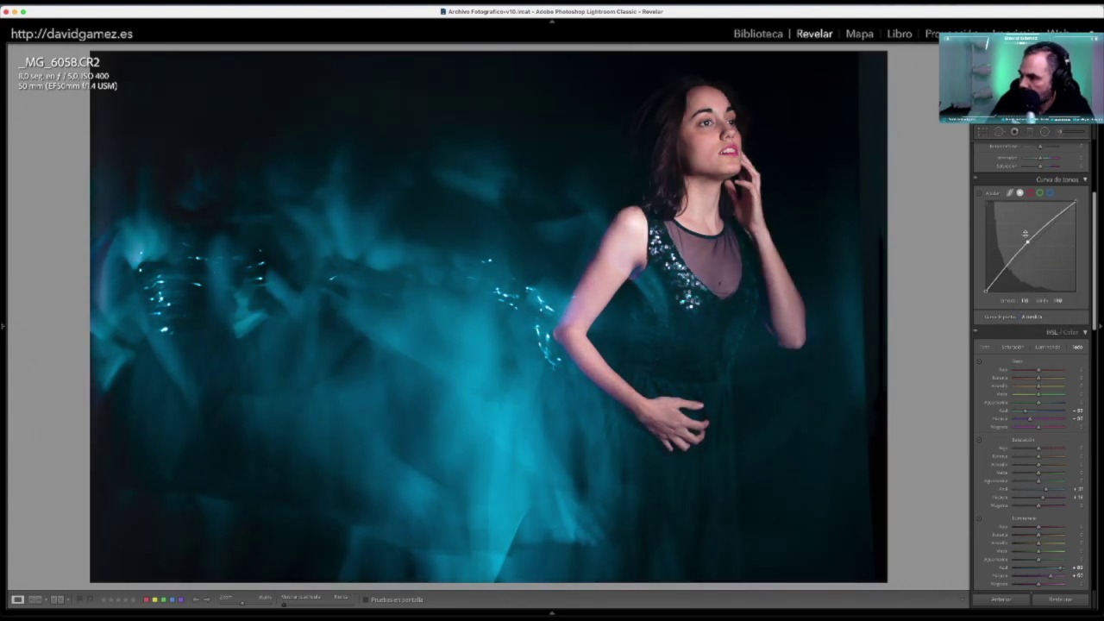
{"action": "left_click_drag", "start_coordinate": [1048, 223], "coordinate": [1049, 221]}
{"action": "left_click_drag", "start_coordinate": [1006, 268], "coordinate": [1006, 272]}
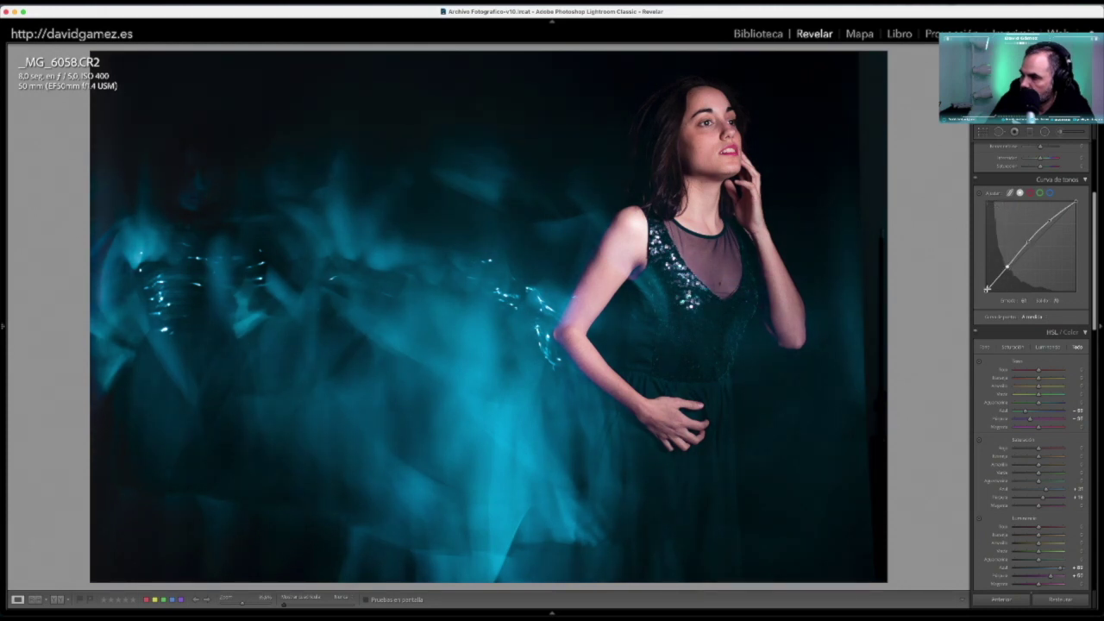
{"action": "left_click_drag", "start_coordinate": [986, 289], "coordinate": [985, 285]}
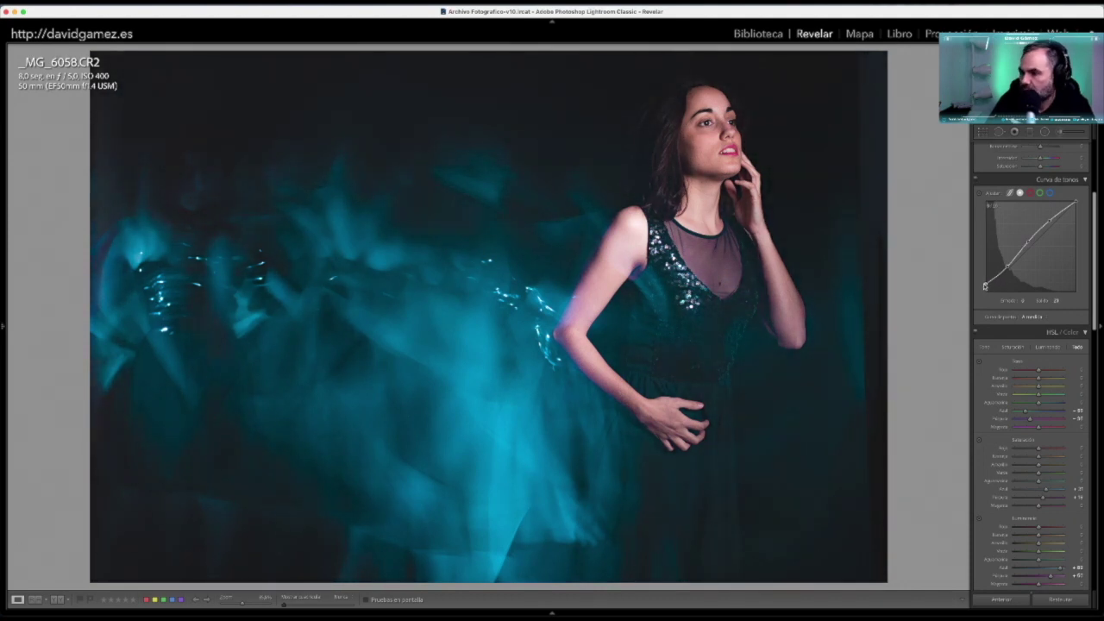
{"action": "left_click_drag", "start_coordinate": [985, 285], "coordinate": [985, 283]}
{"action": "left_click", "coordinate": [982, 131]}
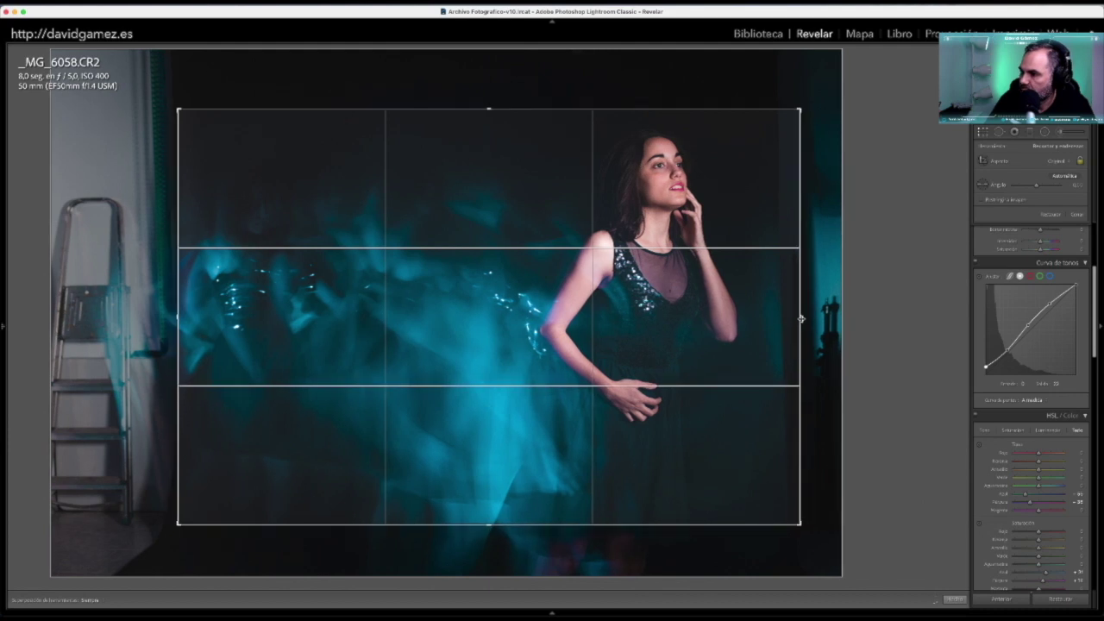
{"action": "key", "text": "Return"}
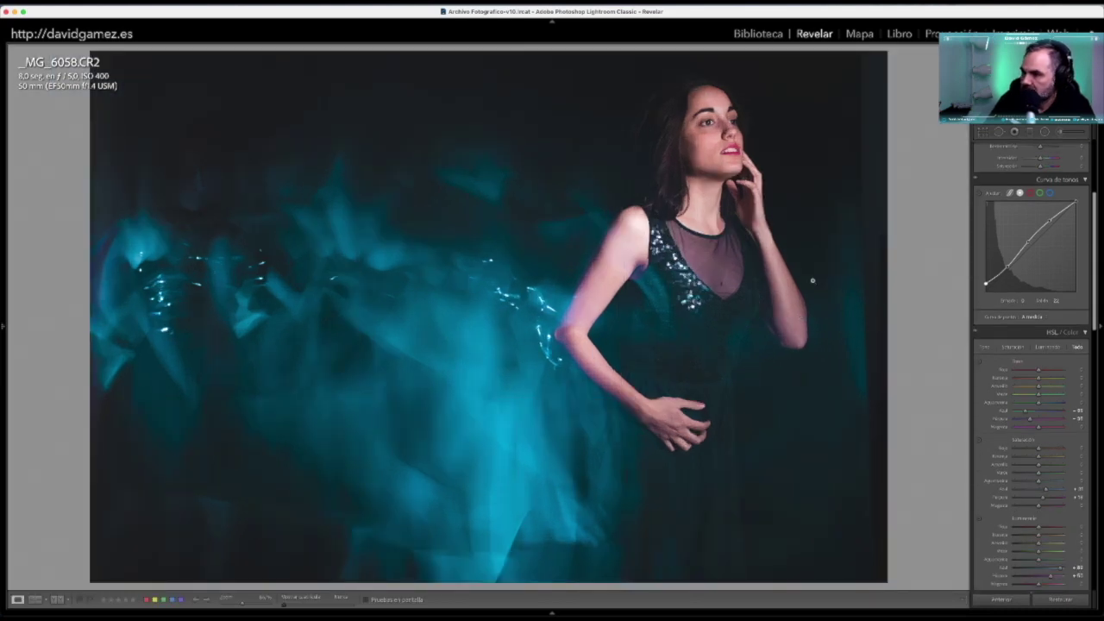
Send the edited _MG_6058.CR2 to Adobe Photoshop 2021 via Edit In
{"action": "right_click", "coordinate": [589, 266]}
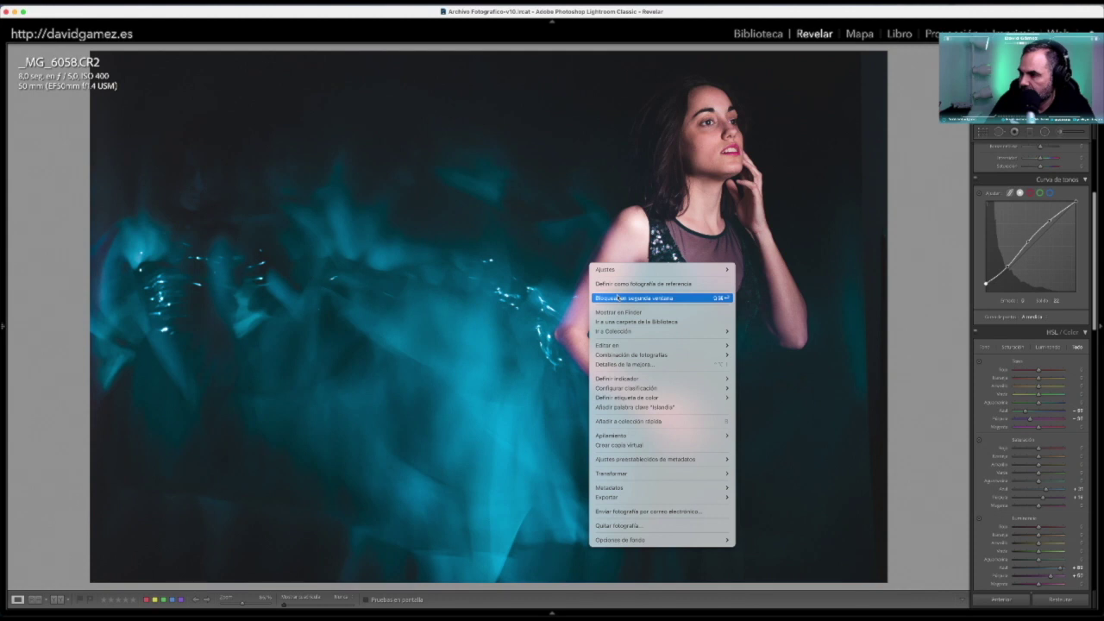
{"action": "mouse_move", "coordinate": [607, 345]}
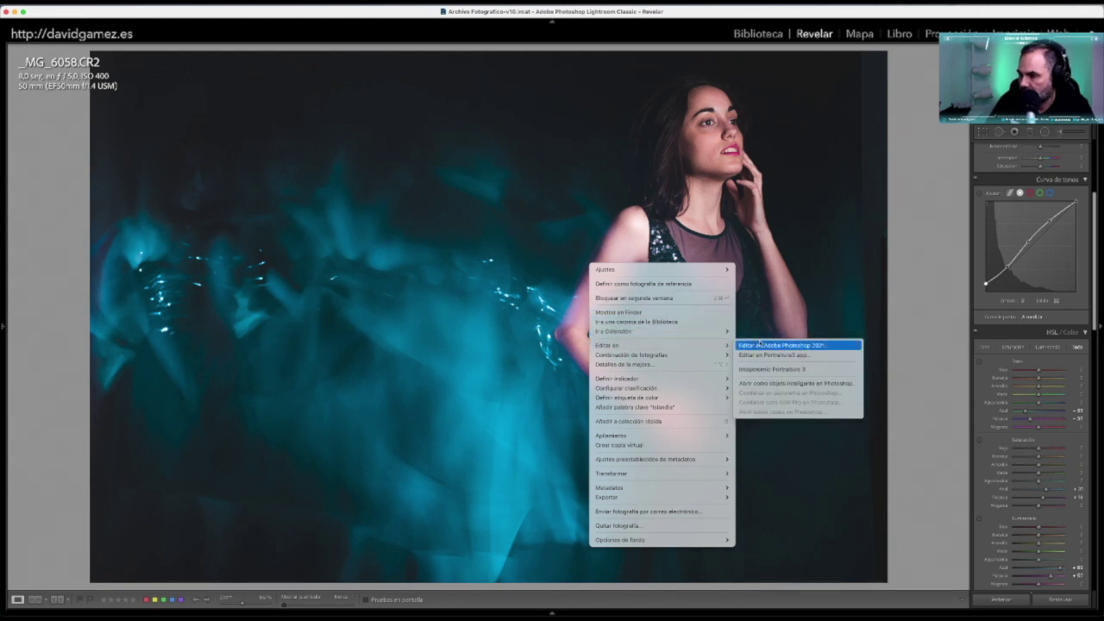
{"action": "left_click", "coordinate": [759, 344]}
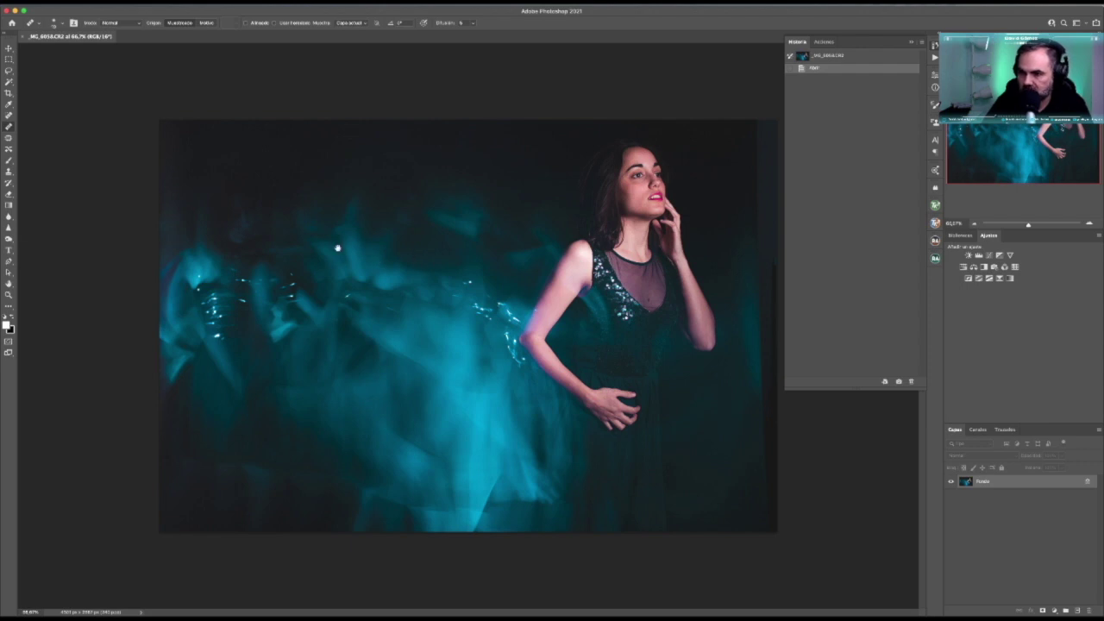
Zoom to 100% on the woman to inspect the portrait, then zoom back out
{"action": "left_click", "coordinate": [9, 294]}
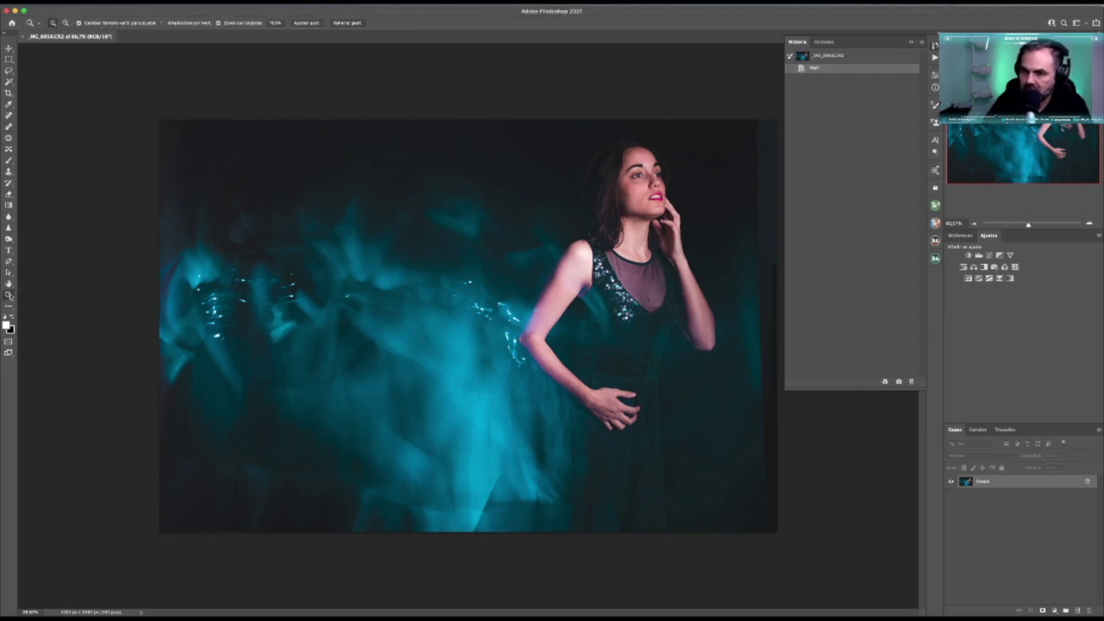
{"action": "left_click", "coordinate": [636, 273]}
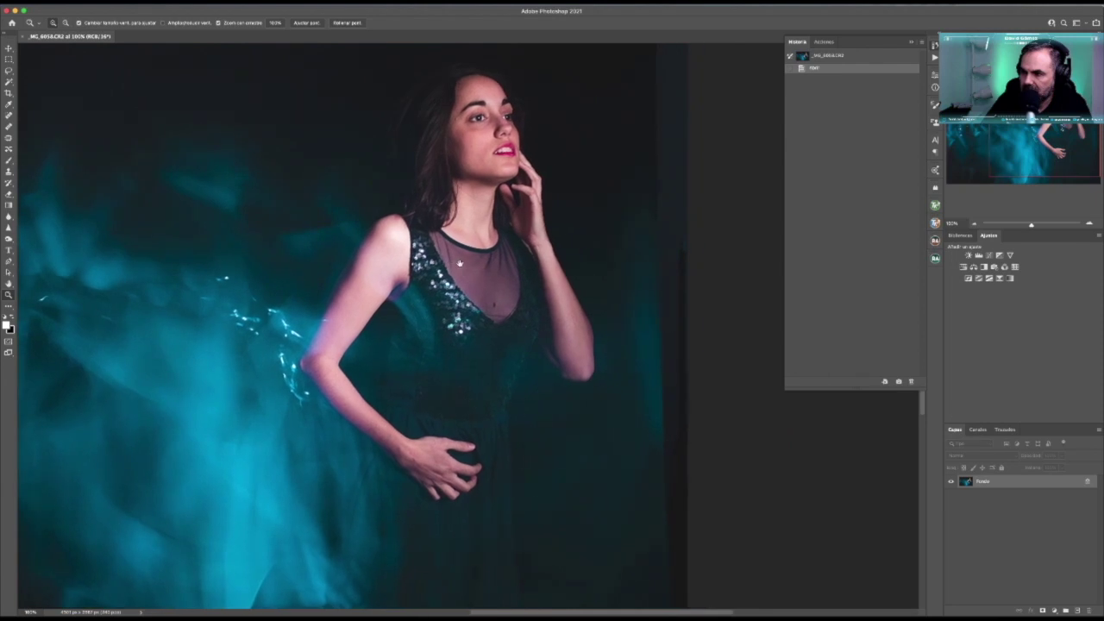
{"action": "mouse_move", "coordinate": [624, 239]}
{"action": "left_mouse_down"}
{"action": "mouse_move", "coordinate": [601, 333]}
{"action": "mouse_move", "coordinate": [567, 247]}
{"action": "left_mouse_up"}
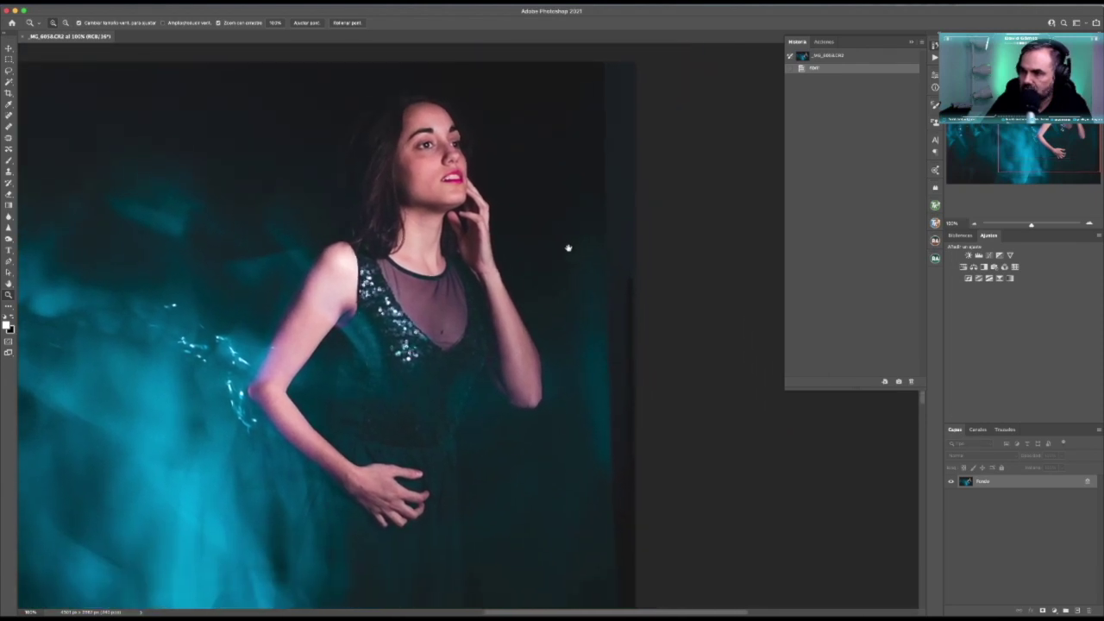
{"action": "left_click", "coordinate": [565, 248], "text": "alt"}
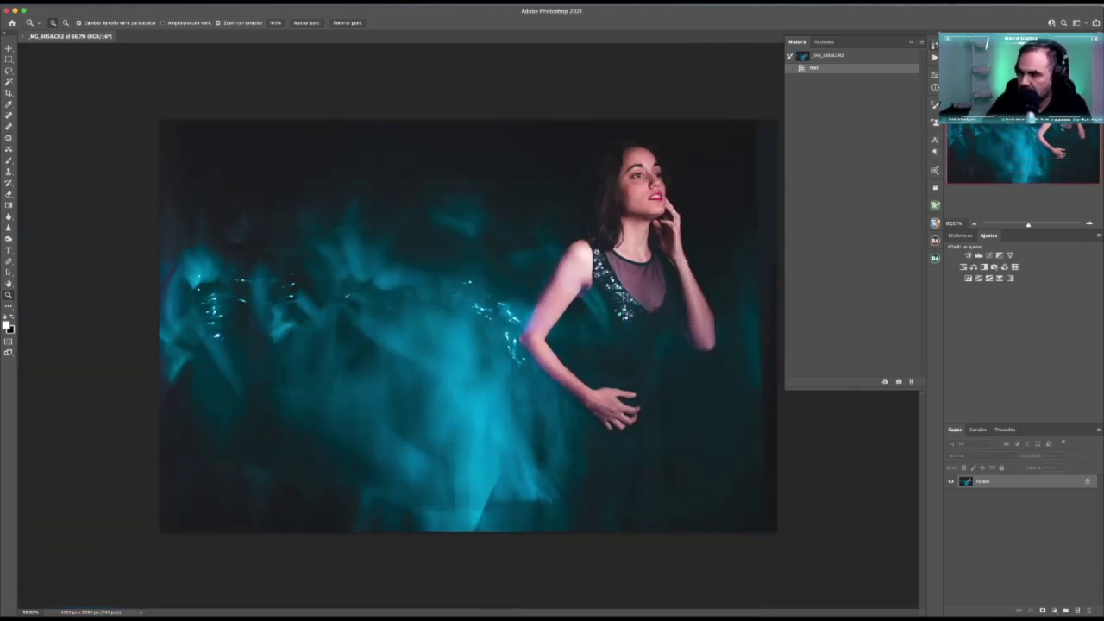
Stretch the dark right-edge strip to the border, then discard changes and return to Lightroom
{"action": "left_click", "coordinate": [9, 59]}
{"action": "mouse_move", "coordinate": [727, 105]}
{"action": "left_mouse_down"}
{"action": "mouse_move", "coordinate": [750, 570]}
{"action": "mouse_move", "coordinate": [762, 570]}
{"action": "left_mouse_up"}
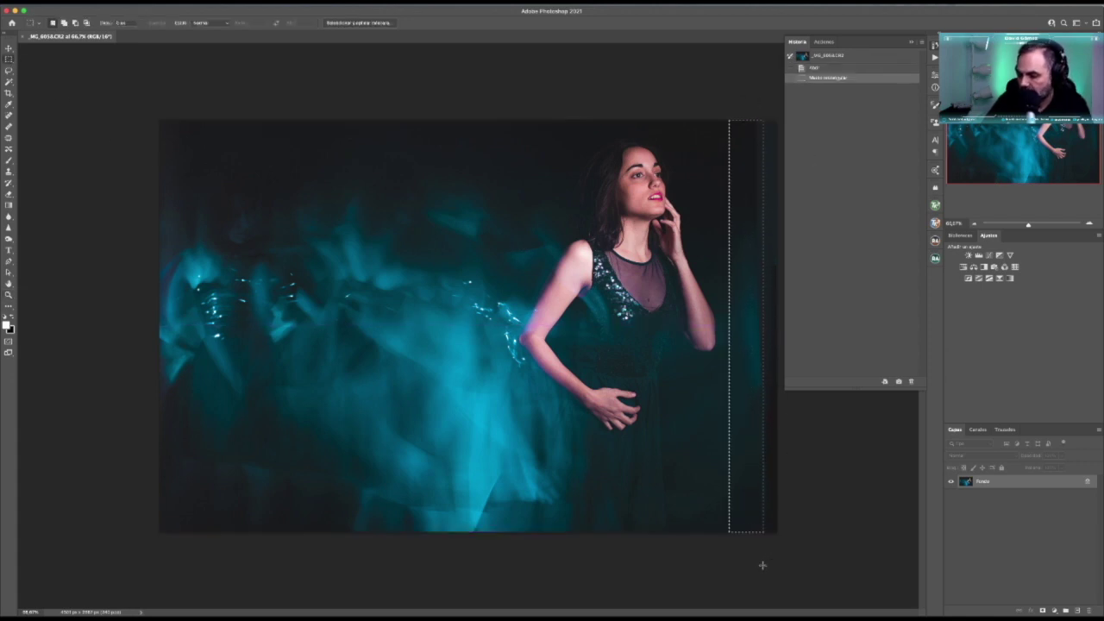
{"action": "key", "text": "ctrl+t"}
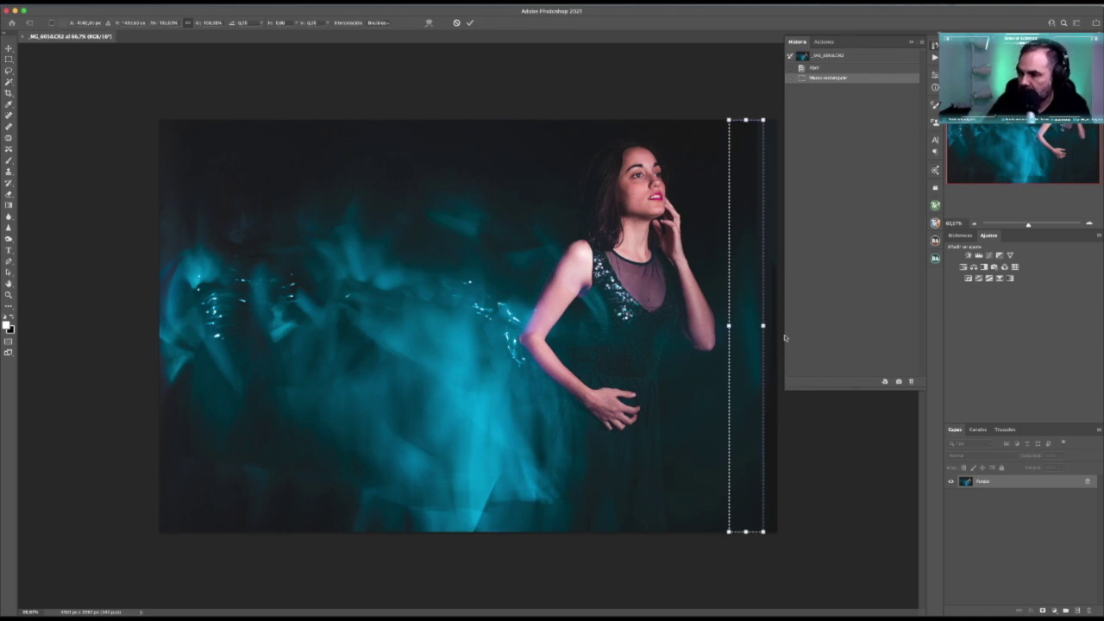
{"action": "left_click_drag", "start_coordinate": [761, 326], "coordinate": [787, 320]}
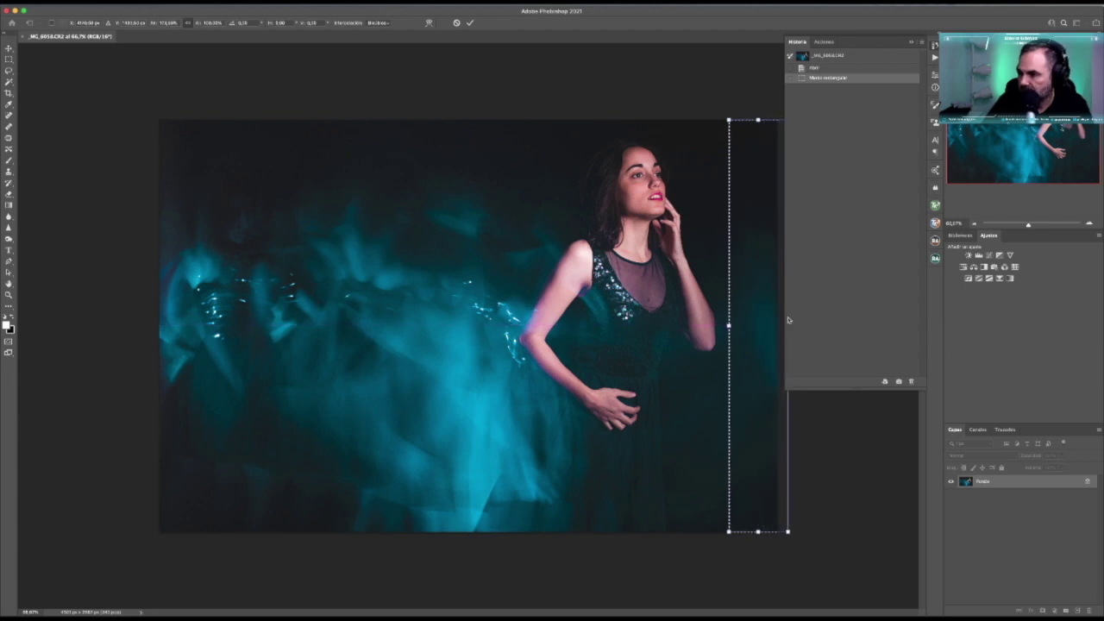
{"action": "key", "text": "Return"}
{"action": "key", "text": "ctrl+d"}
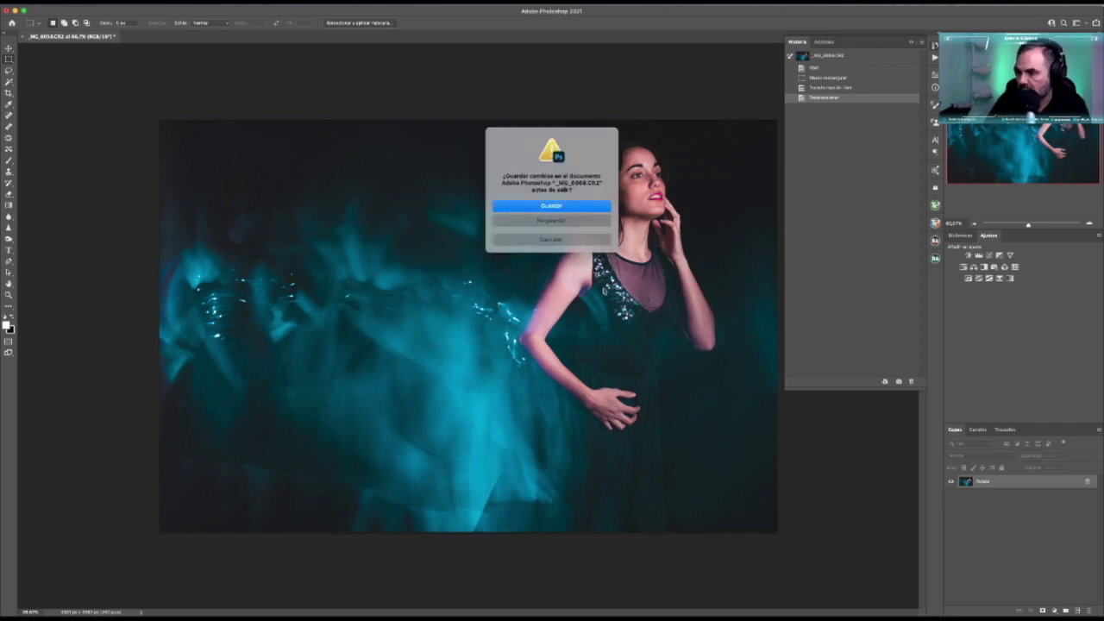
{"action": "left_click", "coordinate": [566, 224]}
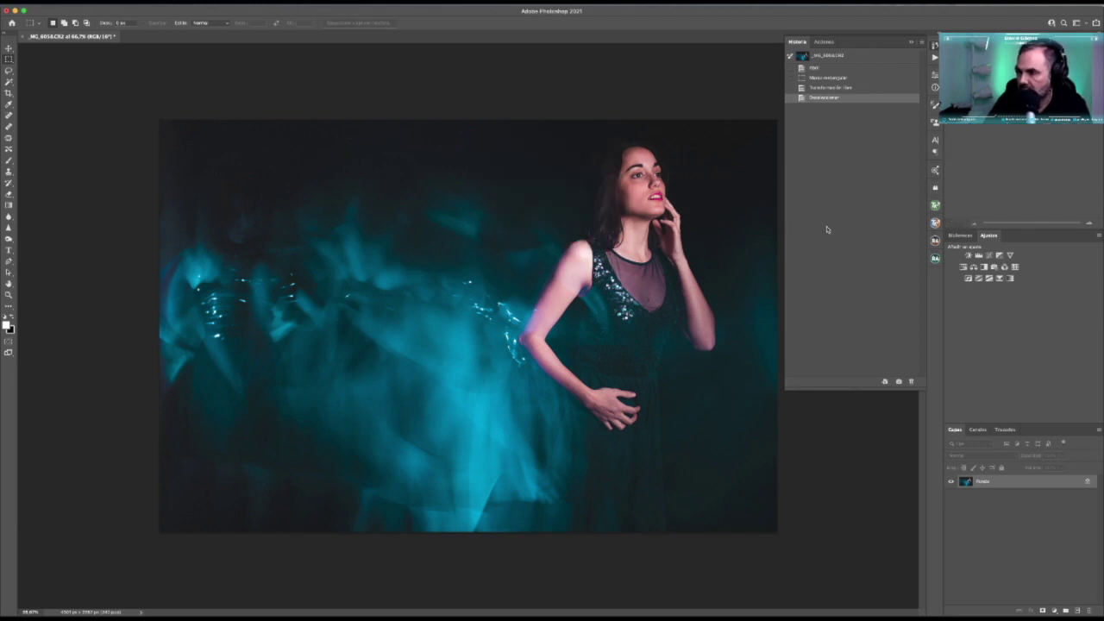
{"action": "key", "text": "super+Tab"}
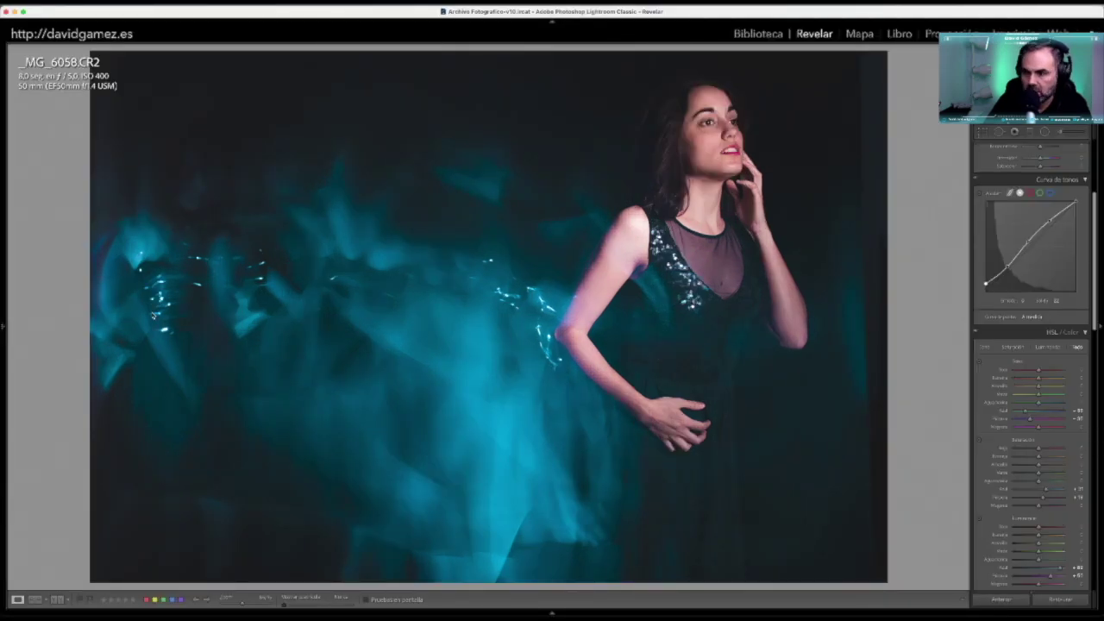
Send _MG_6058.CR2 to Photoshop 2021 again via Editar en
{"action": "right_click", "coordinate": [449, 278]}
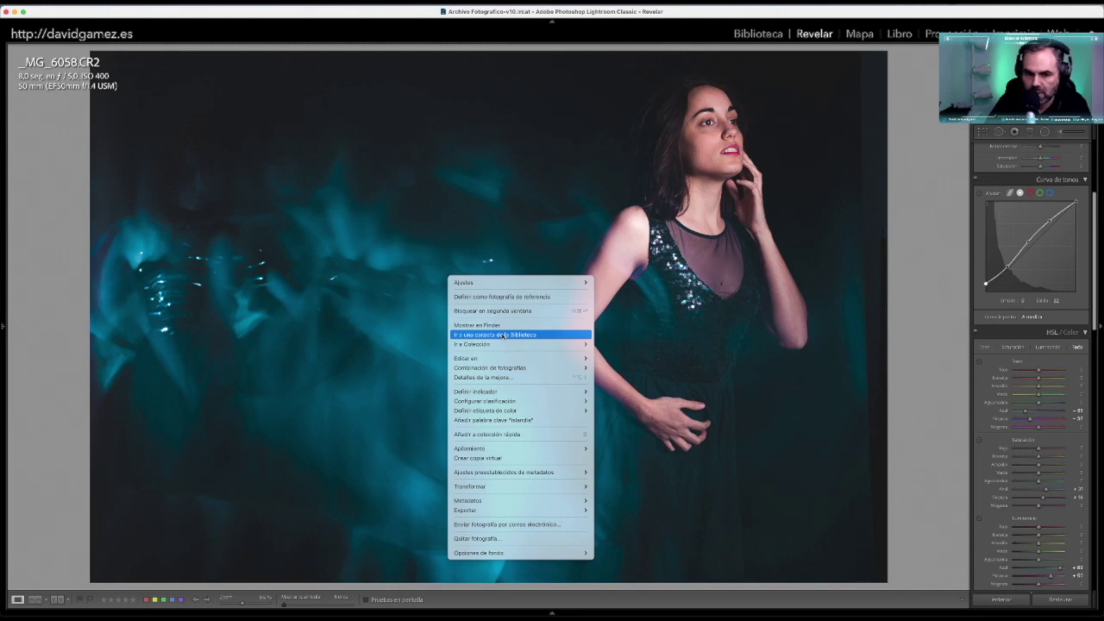
{"action": "mouse_move", "coordinate": [483, 358]}
{"action": "left_click", "coordinate": [604, 358]}
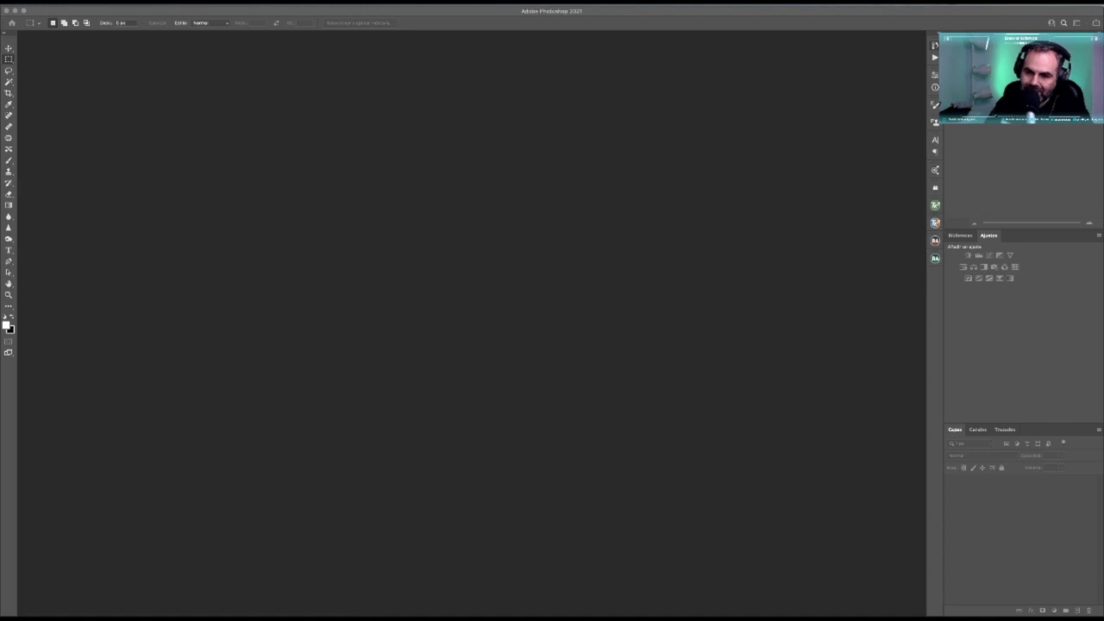
Open the History panel and marquee-select a narrow strip along the right edge
{"action": "left_click", "coordinate": [935, 45]}
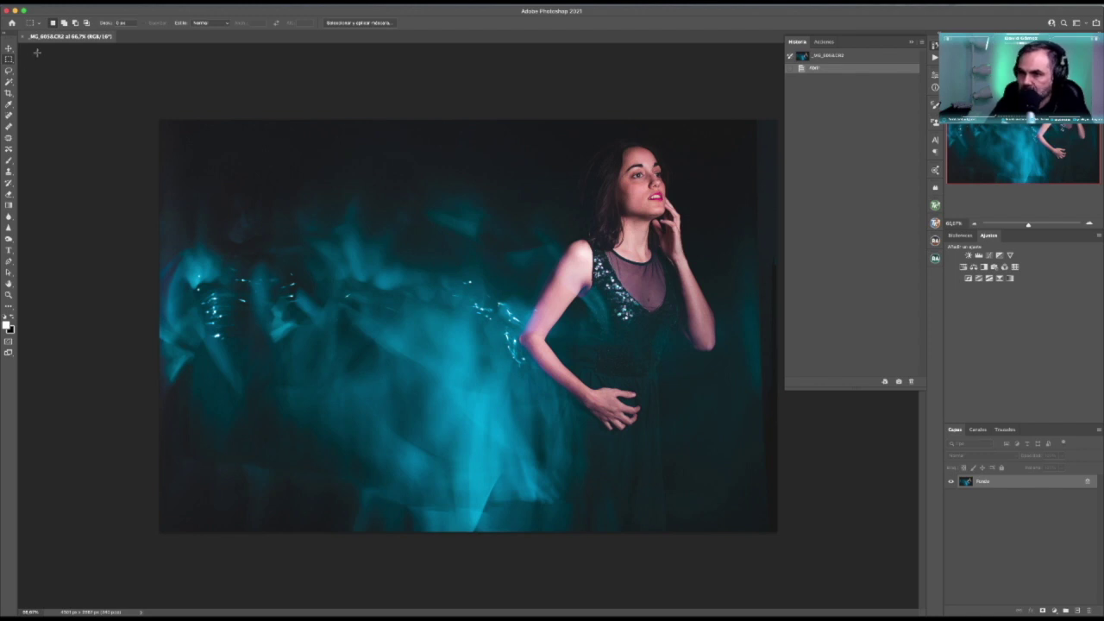
{"action": "left_click_drag", "start_coordinate": [735, 107], "coordinate": [764, 538]}
{"action": "left_click", "coordinate": [728, 448]}
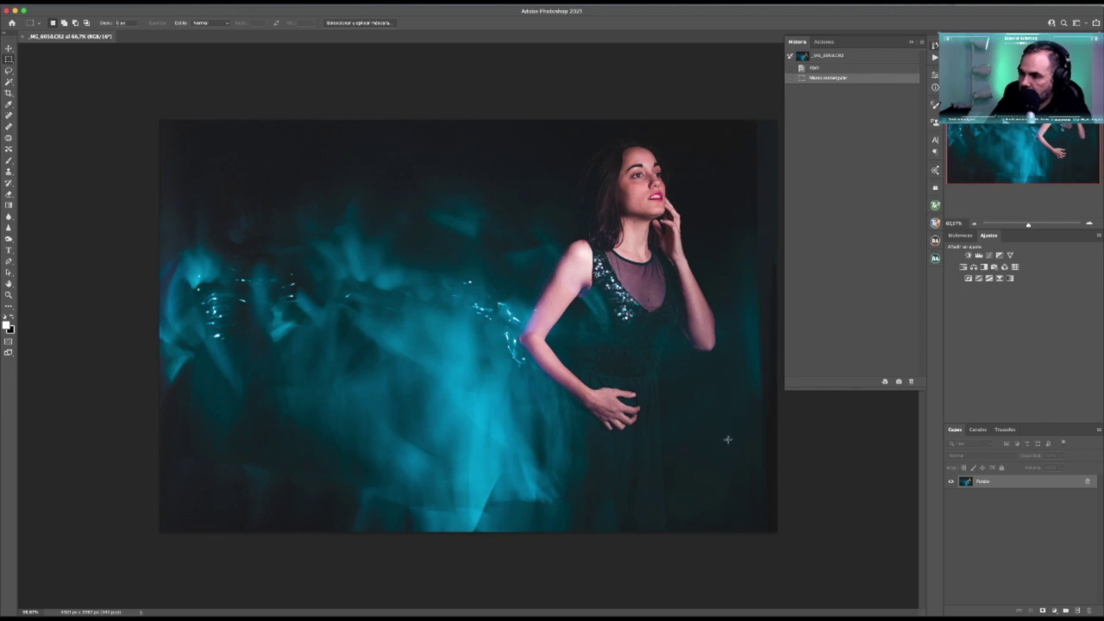
{"action": "left_click_drag", "start_coordinate": [731, 84], "coordinate": [738, 578]}
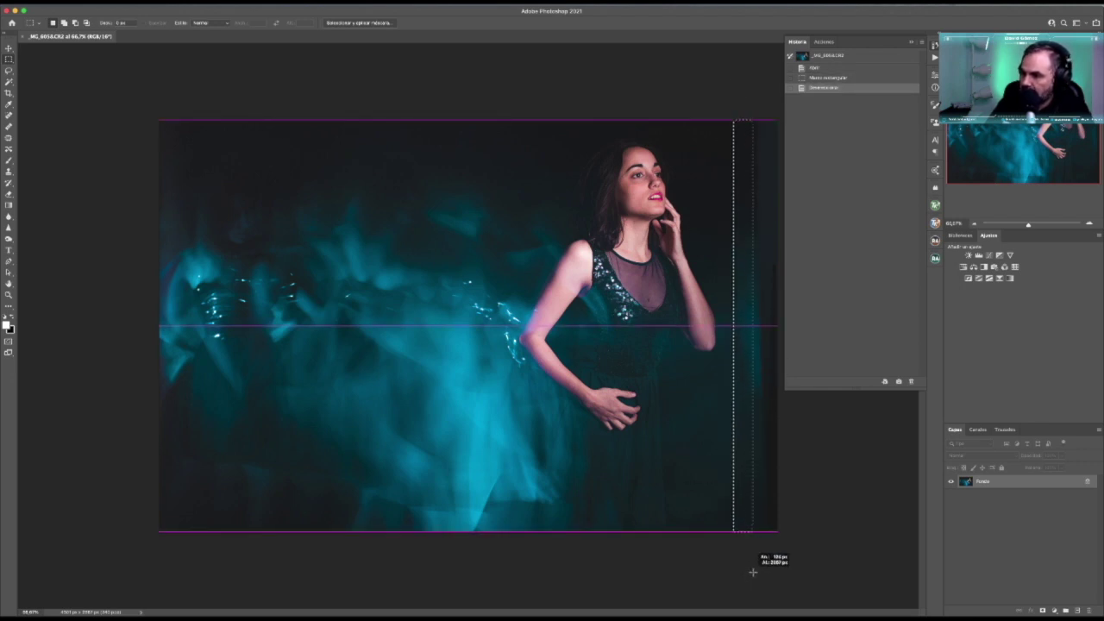
{"action": "left_click_drag", "start_coordinate": [739, 579], "coordinate": [760, 570]}
Widen the strip to the image border, deselect, and open the TK7 RapidMask panel
{"action": "key", "text": "ctrl+t"}
{"action": "left_click_drag", "start_coordinate": [760, 327], "coordinate": [777, 322]}
{"action": "key", "text": "Return"}
{"action": "key", "text": "ctrl+d"}
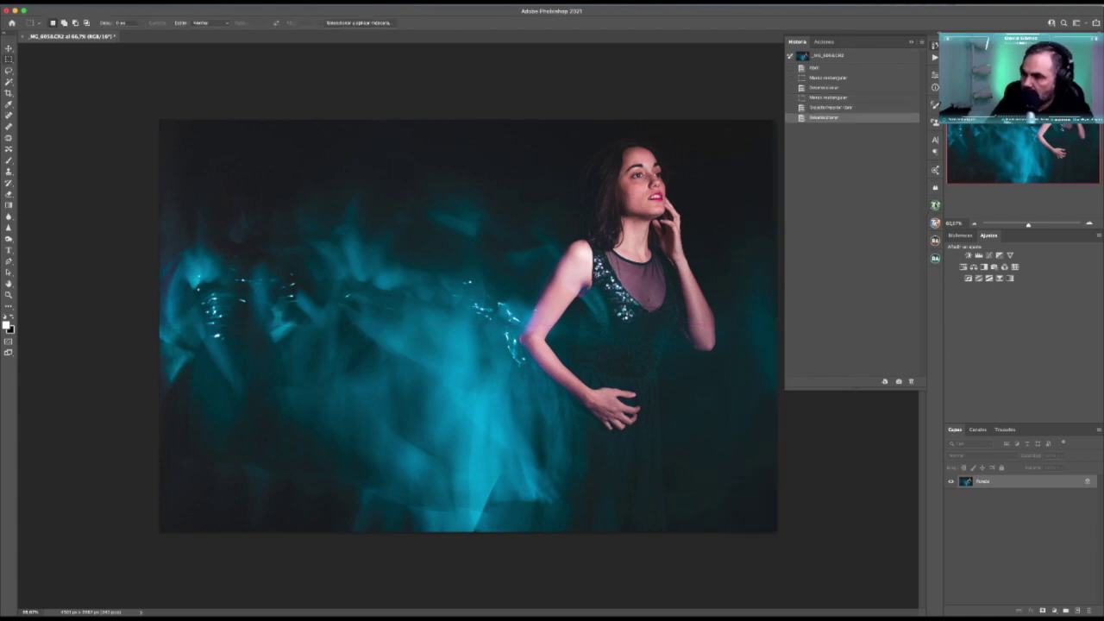
{"action": "left_click", "coordinate": [935, 204]}
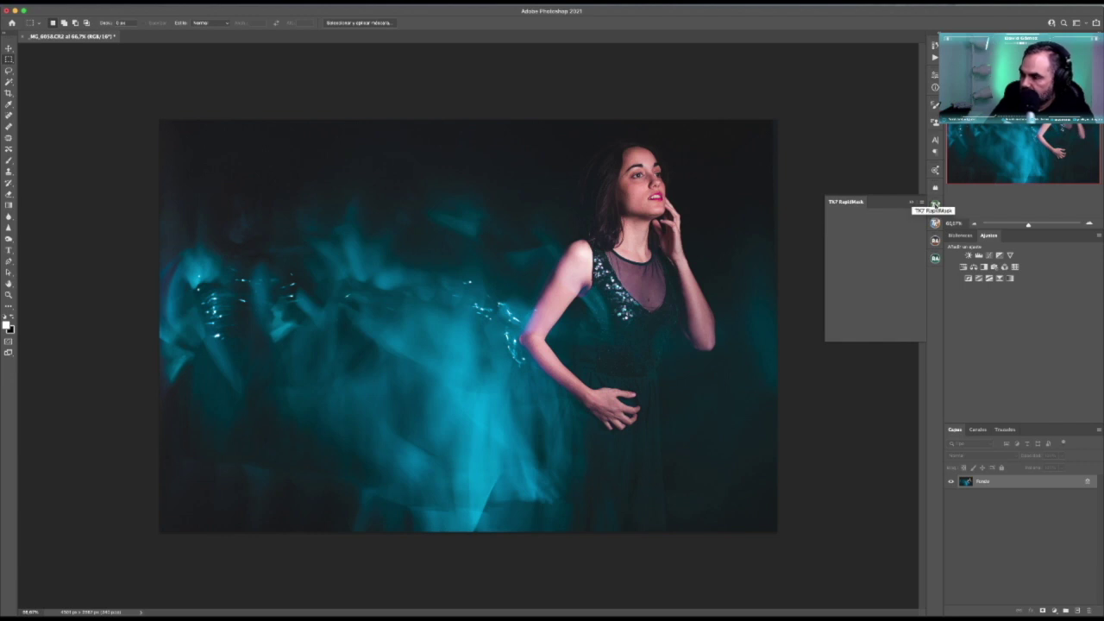
Create a Curves adjustment layer through a Darks luminosity mask in TK7 RapidMask
{"action": "left_click", "coordinate": [935, 204]}
{"action": "left_click", "coordinate": [935, 204]}
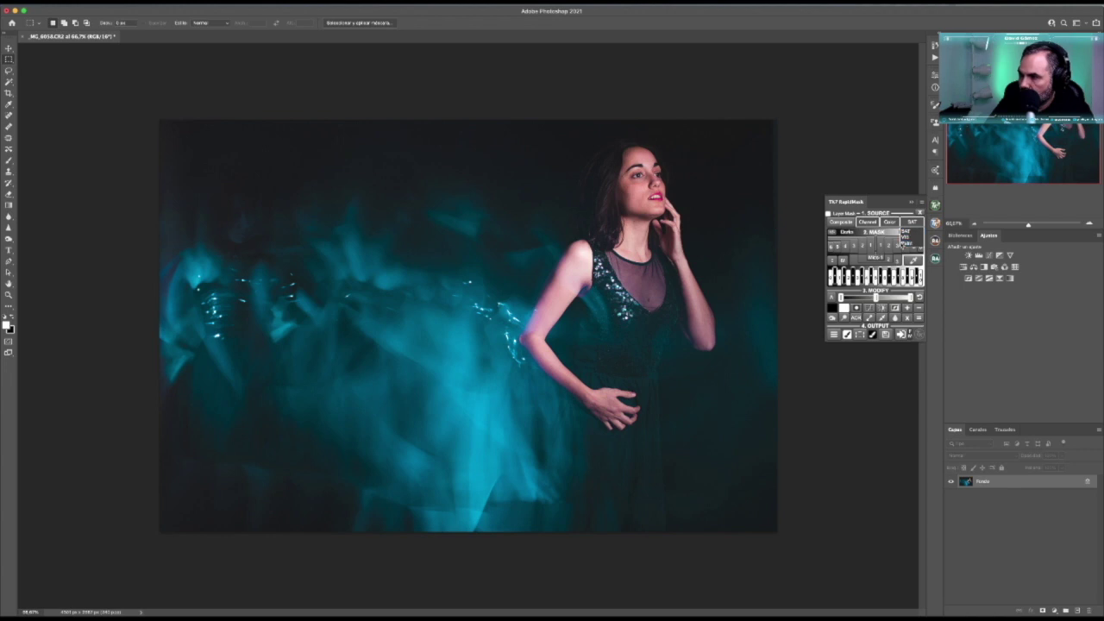
{"action": "left_click", "coordinate": [854, 247]}
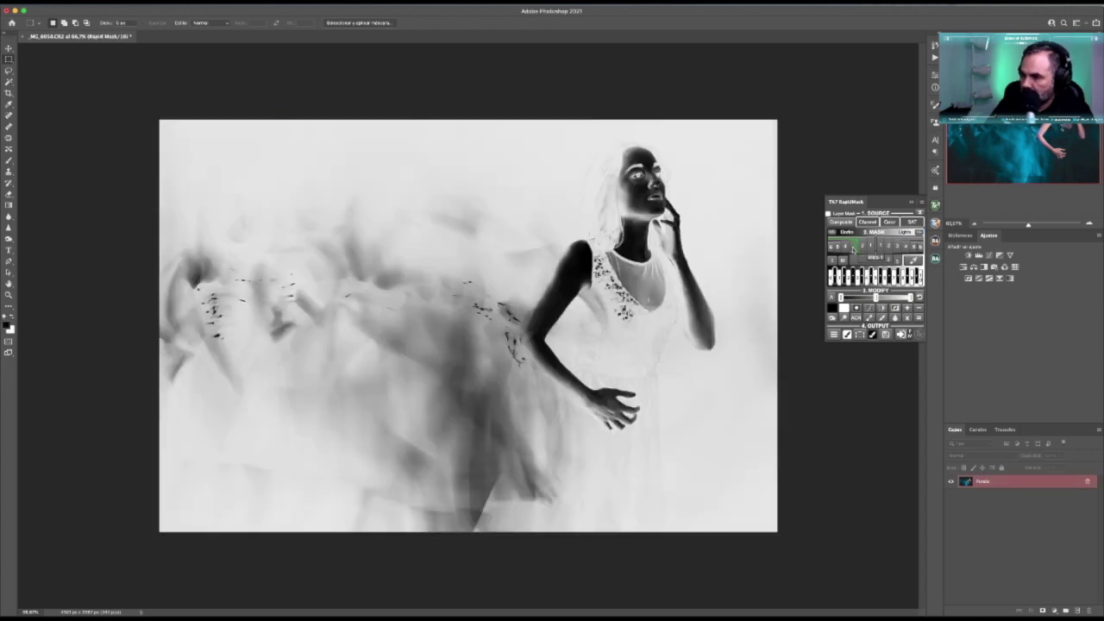
{"action": "left_click", "coordinate": [834, 334]}
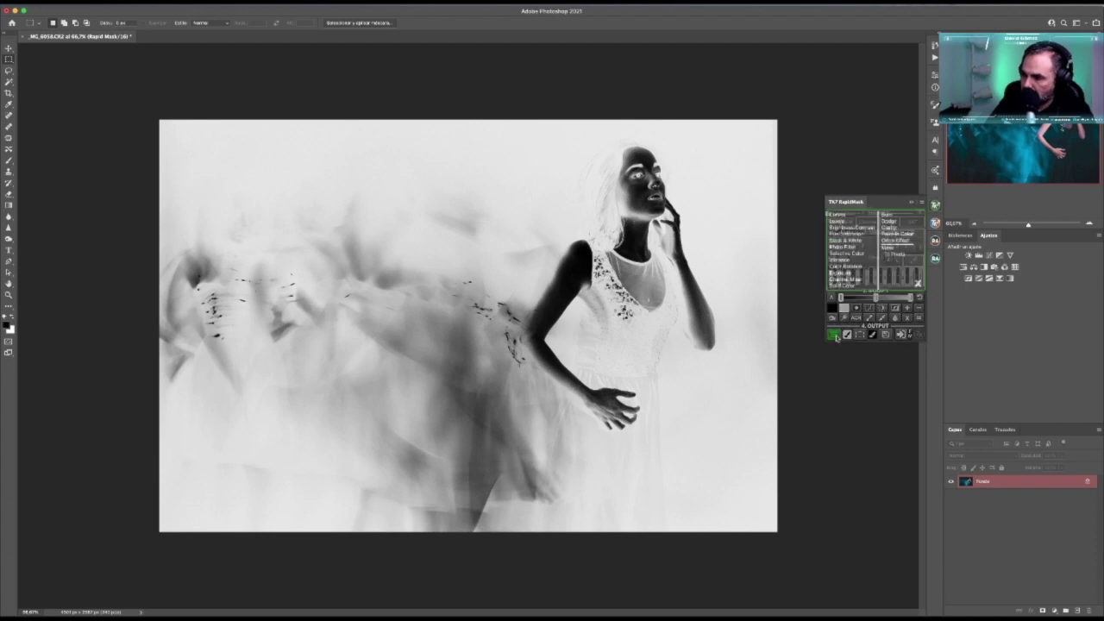
{"action": "left_click", "coordinate": [836, 216]}
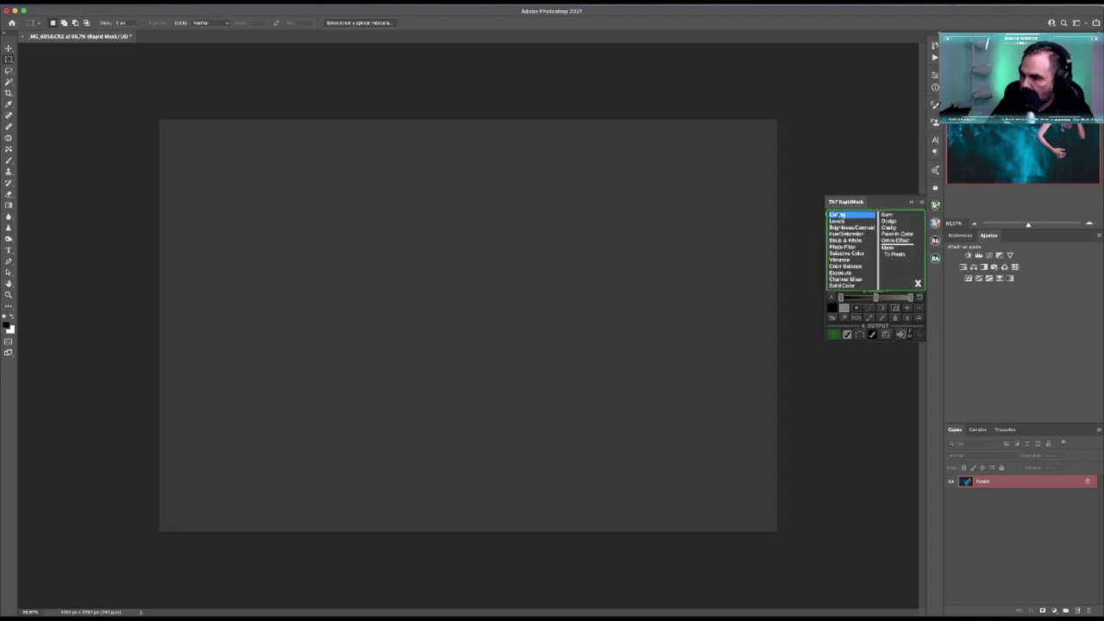
Add two curve points to brighten the masked midtones while holding the shadows
{"action": "left_click_drag", "start_coordinate": [867, 164], "coordinate": [863, 157]}
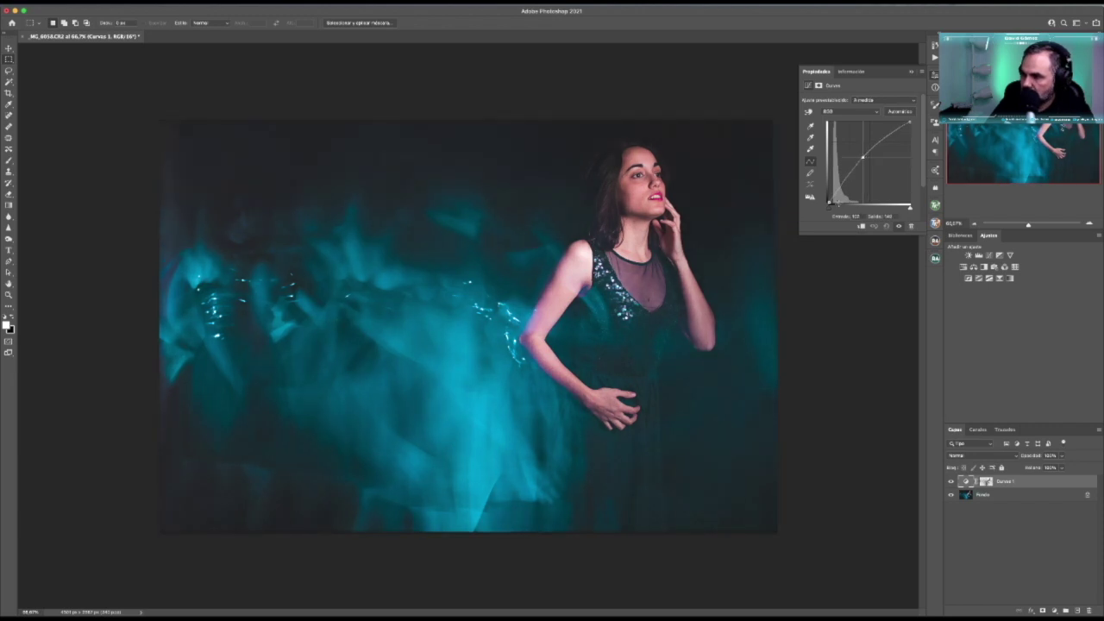
{"action": "left_click", "coordinate": [849, 177]}
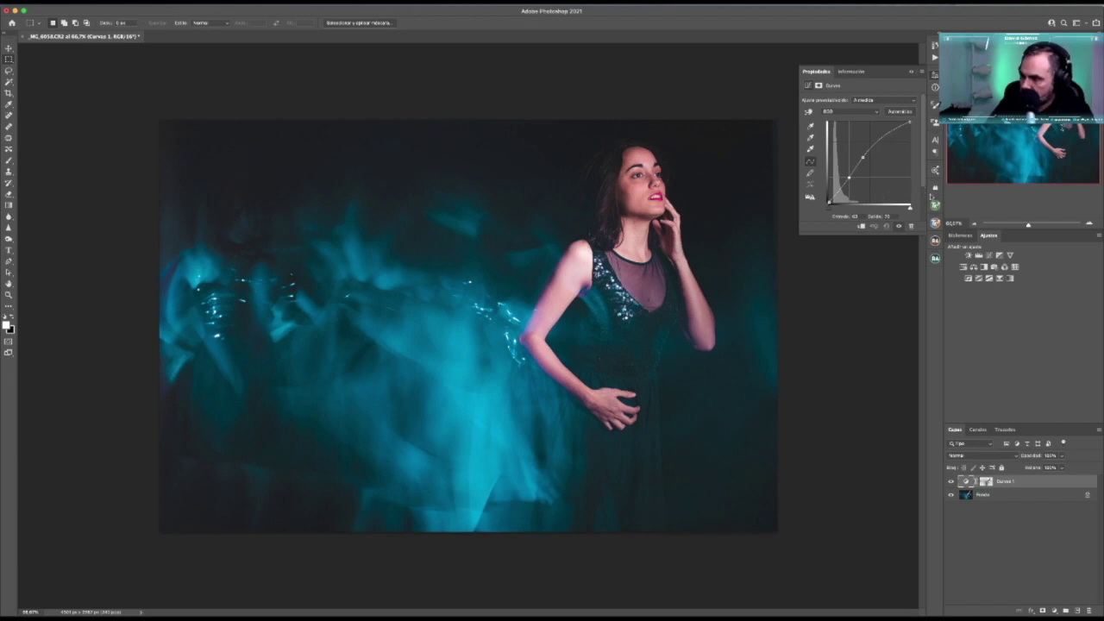
{"action": "left_click", "coordinate": [935, 205]}
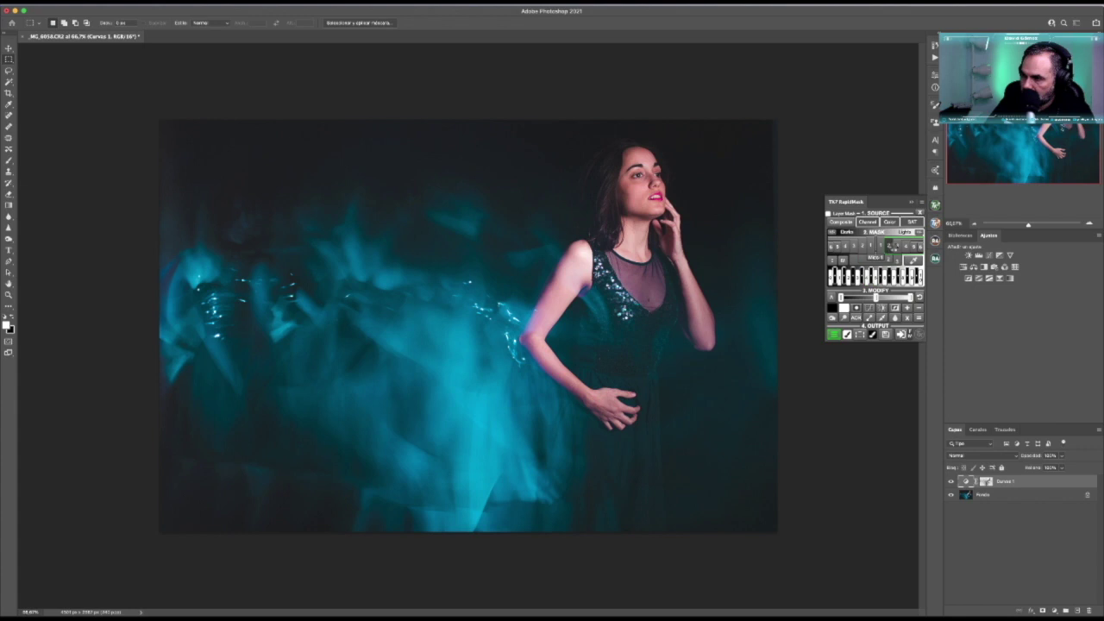
Build a Lights luminosity mask in RapidMask and settle its light-tone range
{"action": "left_click", "coordinate": [896, 247]}
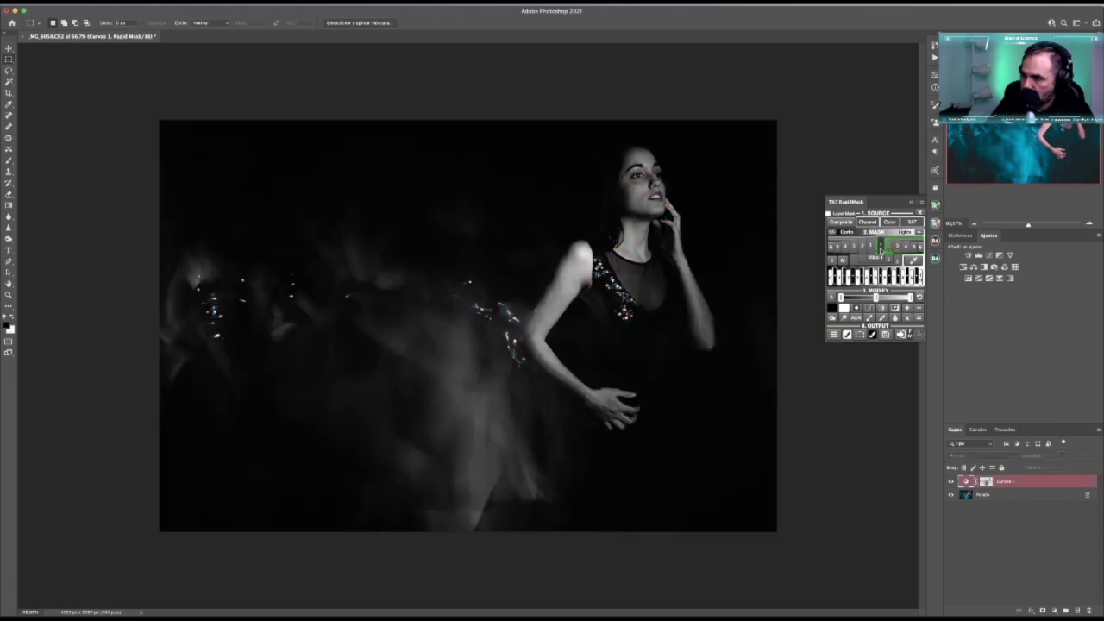
{"action": "left_click", "coordinate": [887, 248]}
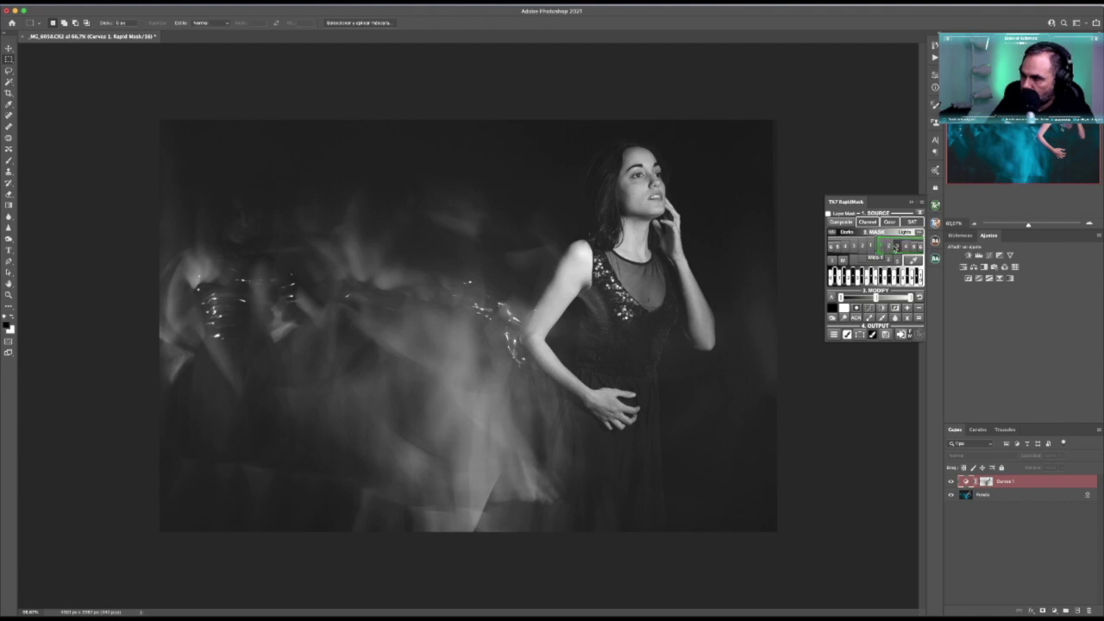
{"action": "left_click", "coordinate": [897, 248]}
{"action": "left_click", "coordinate": [888, 249]}
{"action": "left_click", "coordinate": [888, 248]}
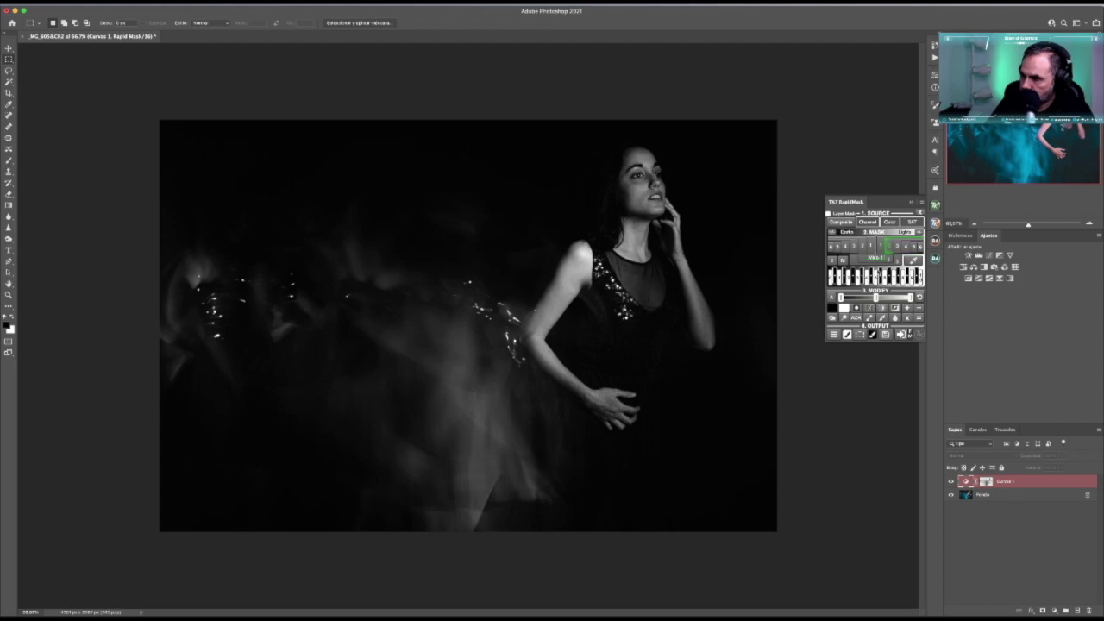
Output the mask to a Curvas 2 layer, raise its curve point, and select its mask
{"action": "left_click", "coordinate": [834, 335]}
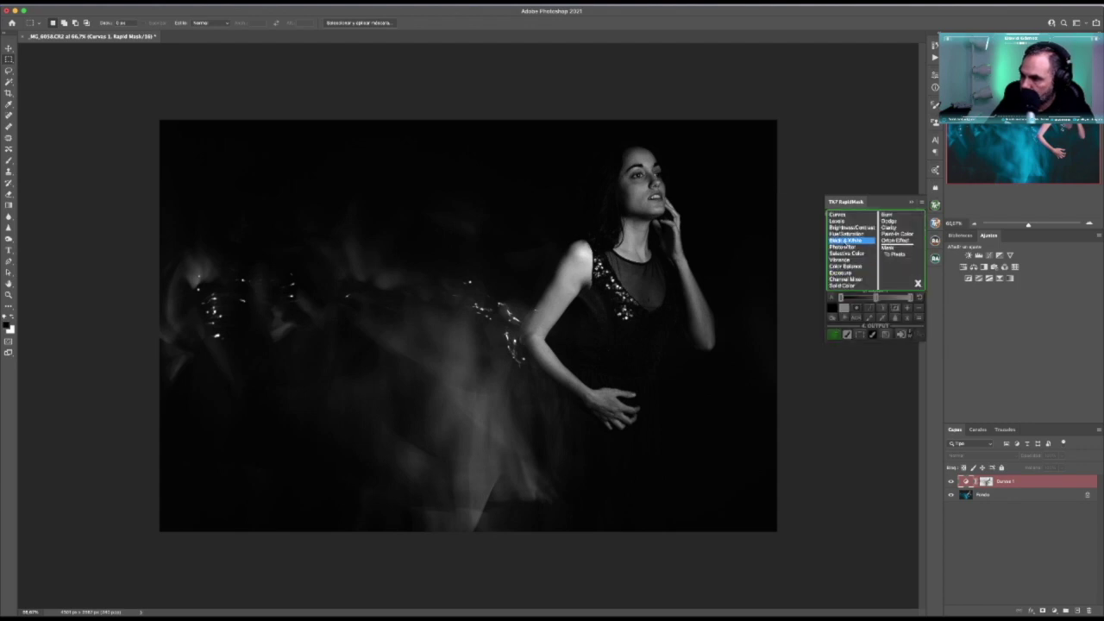
{"action": "left_click", "coordinate": [838, 215]}
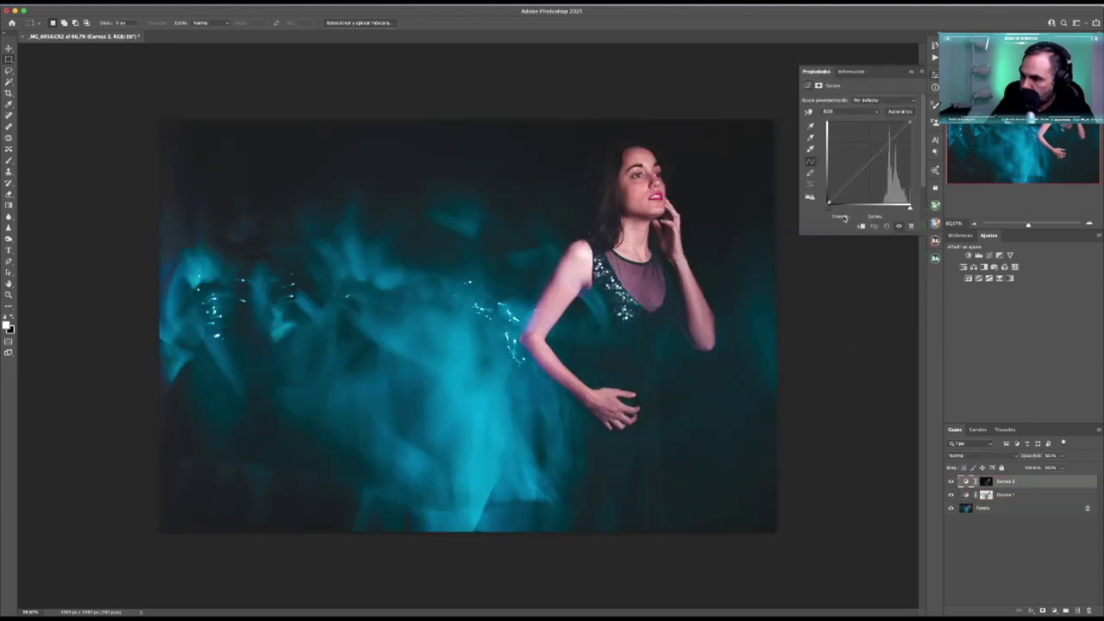
{"action": "left_click_drag", "start_coordinate": [869, 163], "coordinate": [862, 156]}
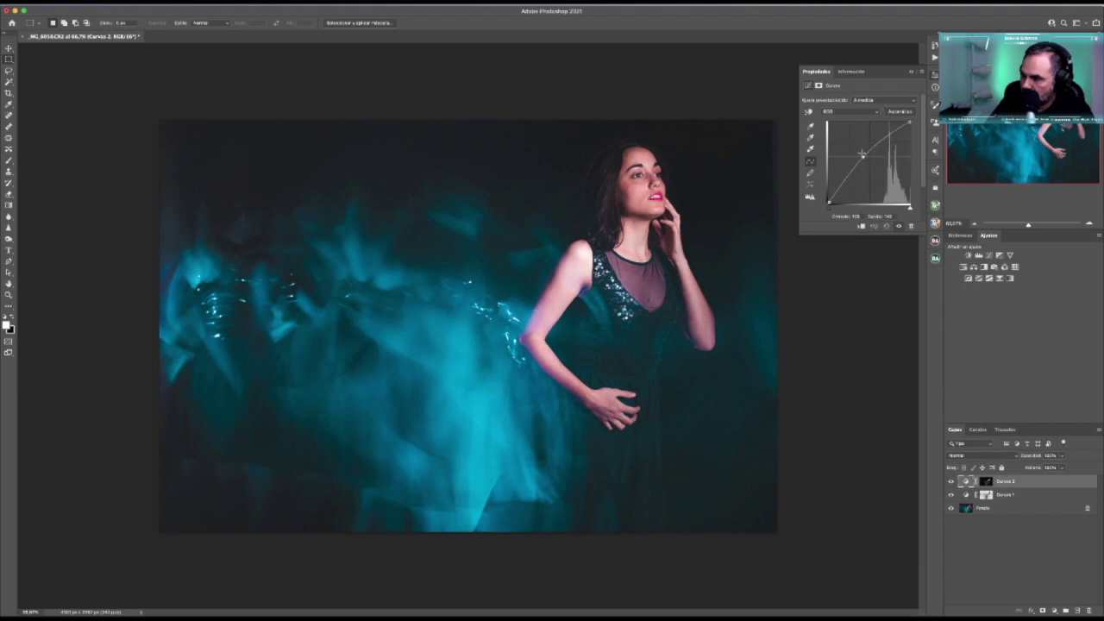
{"action": "left_click_drag", "start_coordinate": [863, 156], "coordinate": [865, 156]}
{"action": "left_click", "coordinate": [986, 480]}
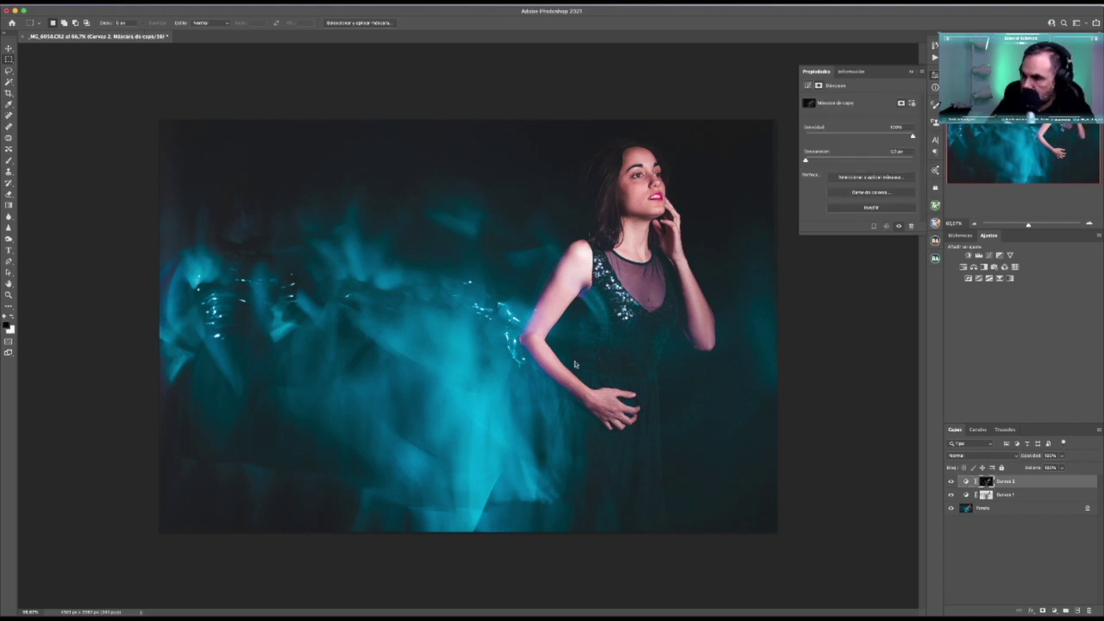
Set up a smaller brush at 100% opacity for painting on the layer mask
{"action": "left_click", "coordinate": [8, 161]}
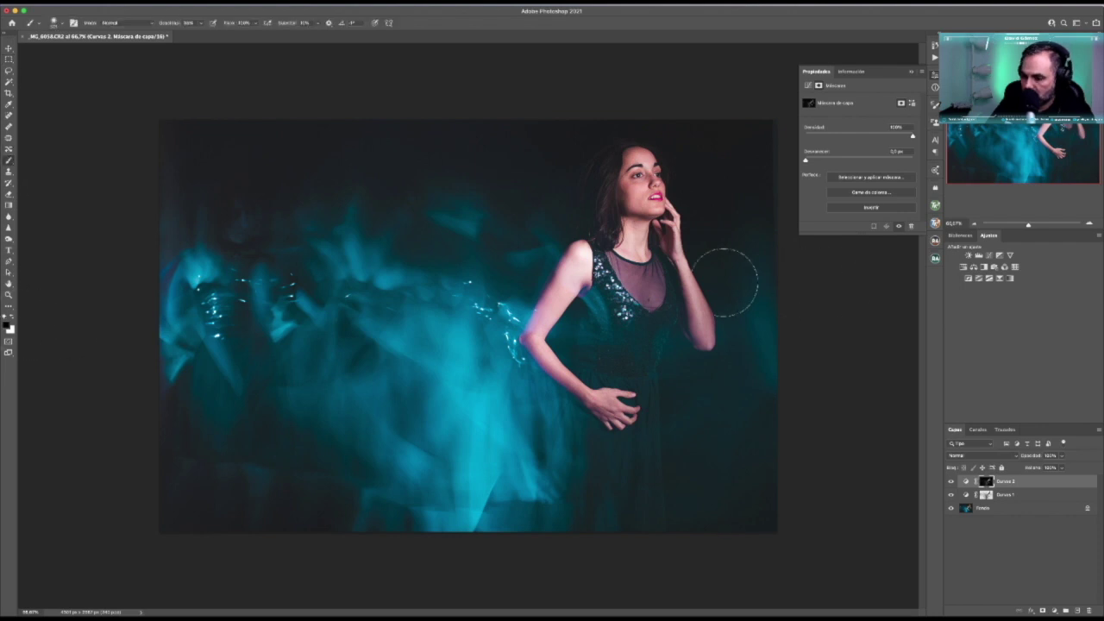
{"action": "left_click_drag", "start_coordinate": [618, 271], "coordinate": [614, 271]}
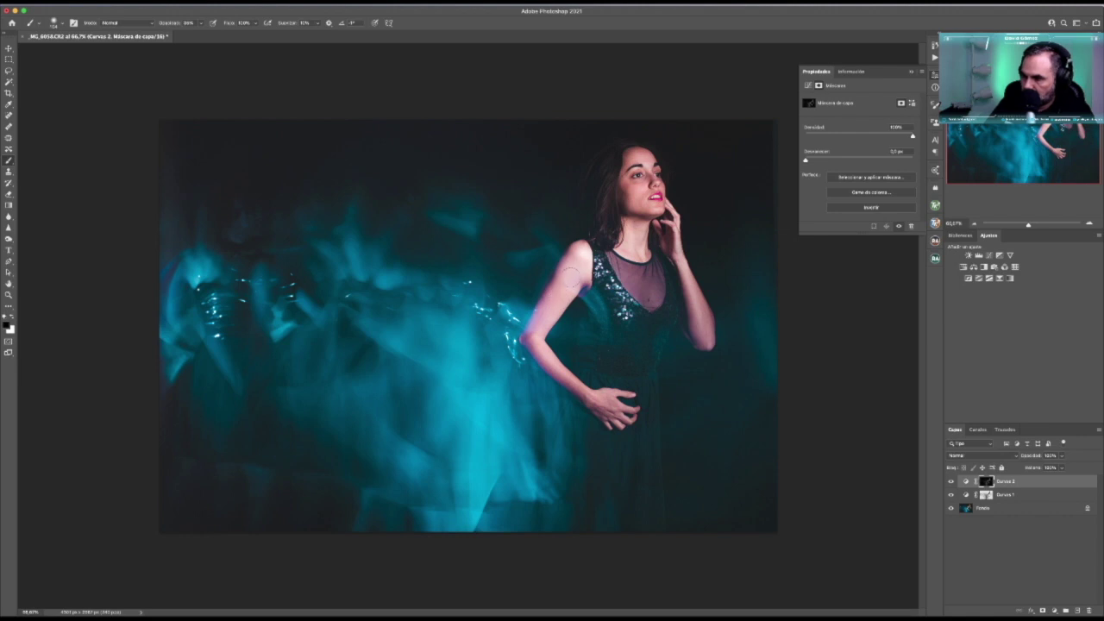
{"action": "left_click", "coordinate": [202, 23]}
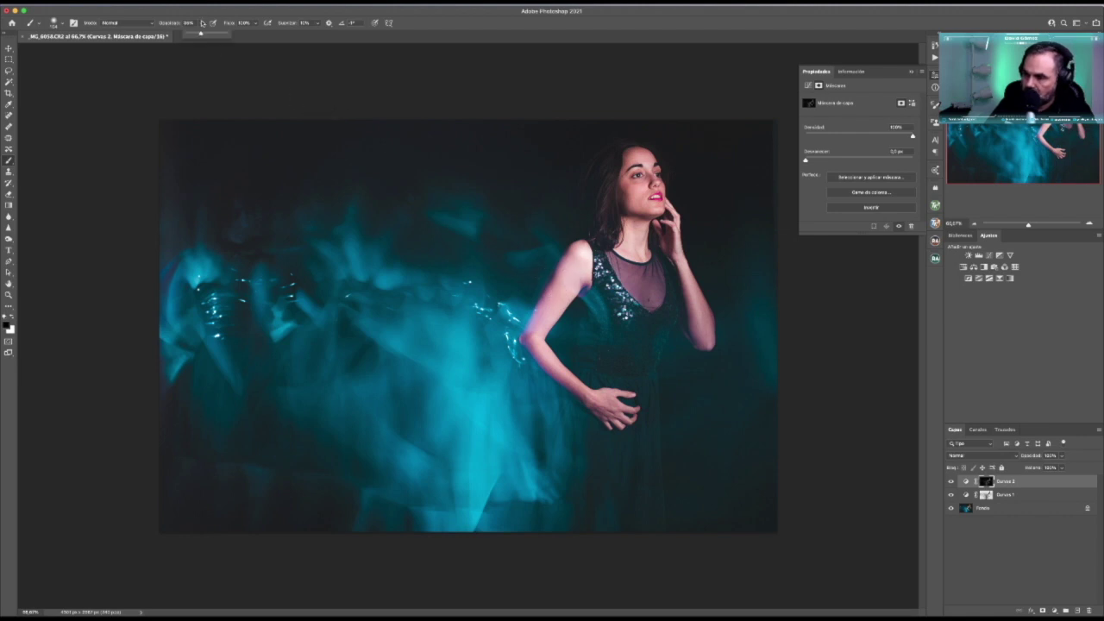
{"action": "left_click_drag", "start_coordinate": [202, 34], "coordinate": [226, 35]}
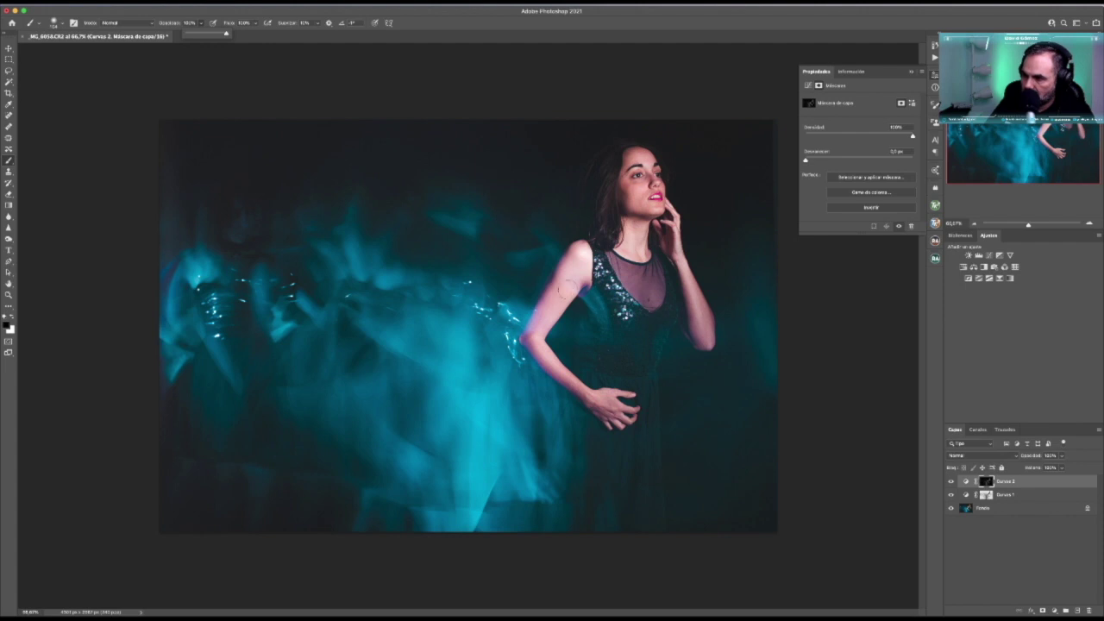
{"action": "left_click", "coordinate": [581, 255]}
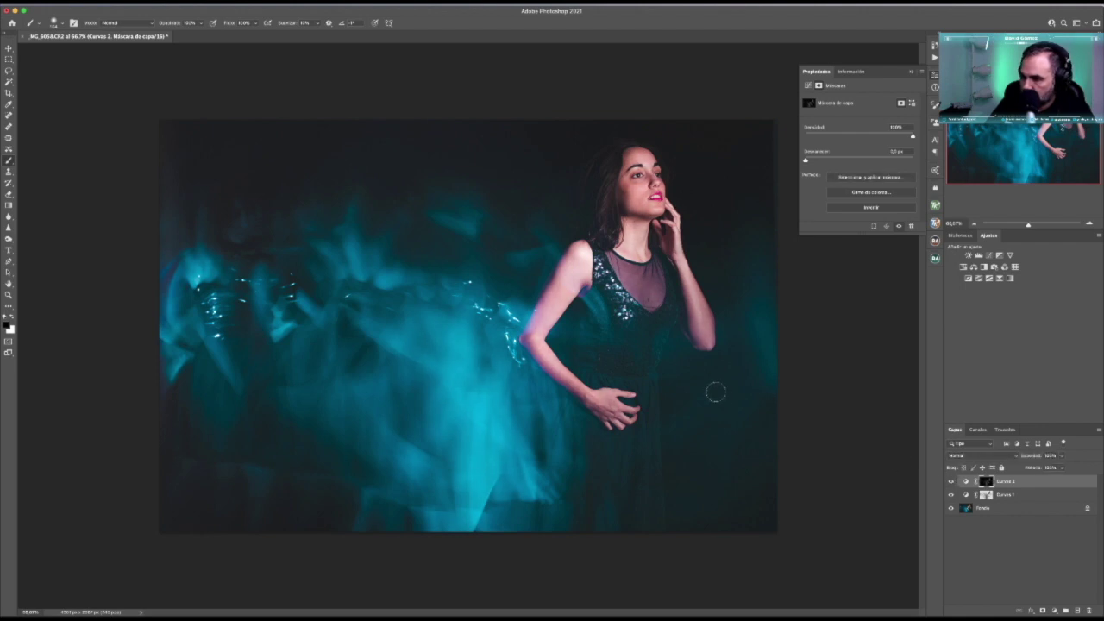
Swap the painting colours, flatten all layers into Fondo, and close the document
{"action": "key", "text": "x"}
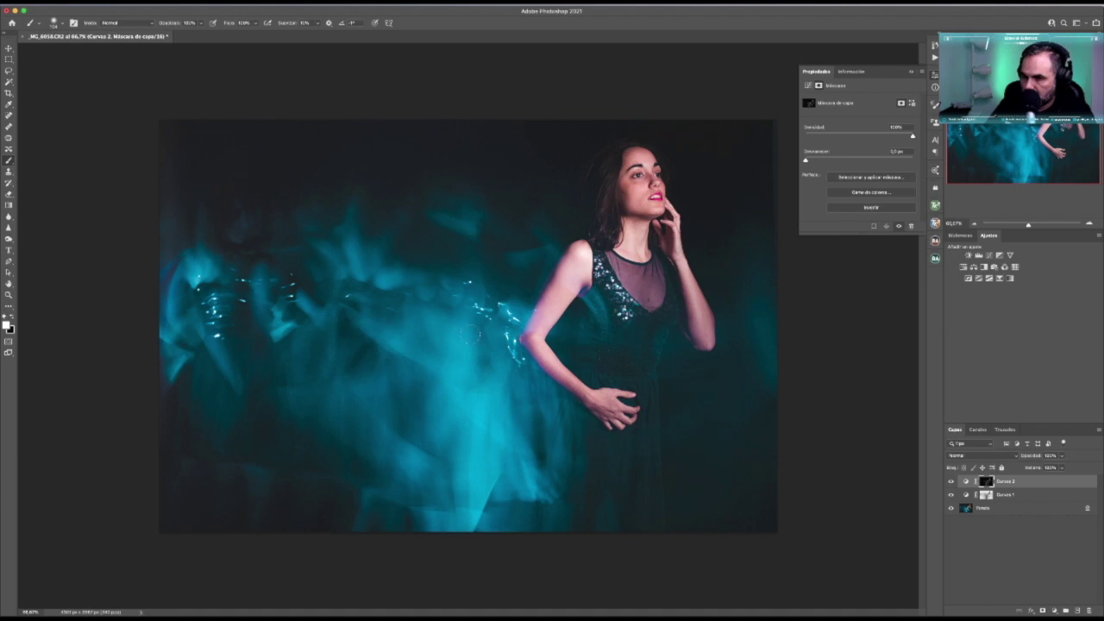
{"action": "key", "text": "x"}
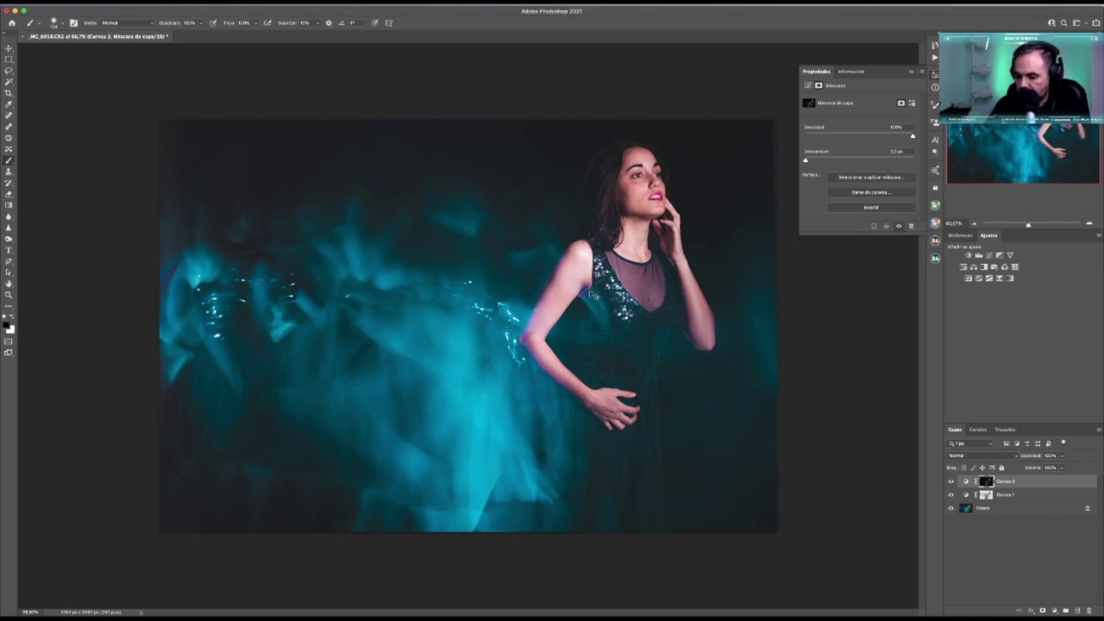
{"action": "key", "text": "ctrl+shift+e"}
{"action": "key", "text": "super+q"}
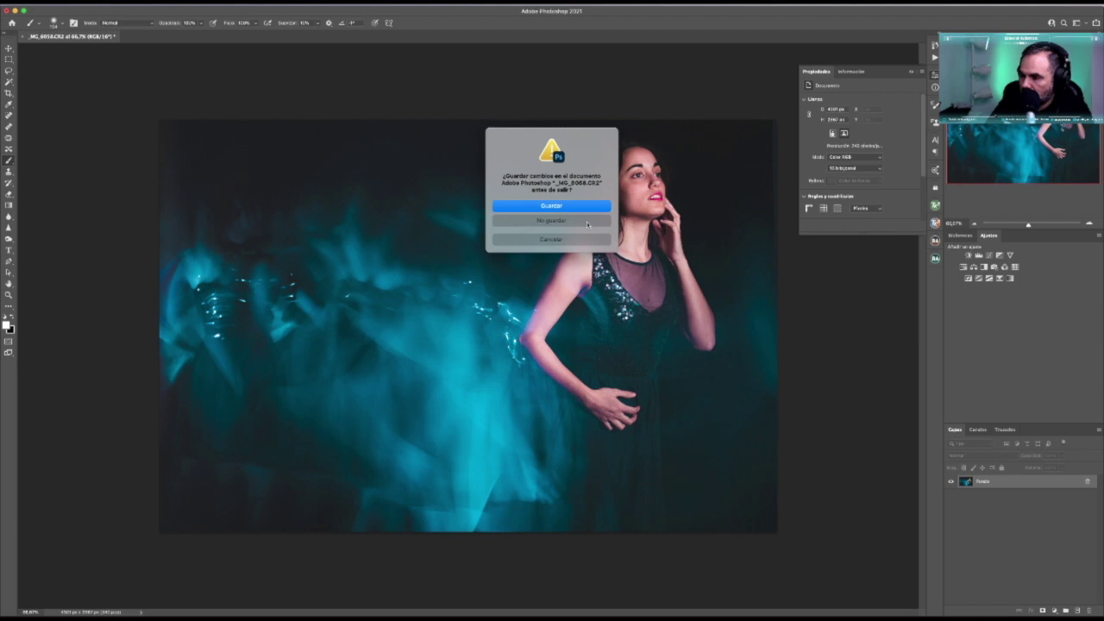
Save the edit as _MG_6058-Editar.tif and inspect it zoomed in Lightroom's Develop module
{"action": "left_click", "coordinate": [574, 208]}
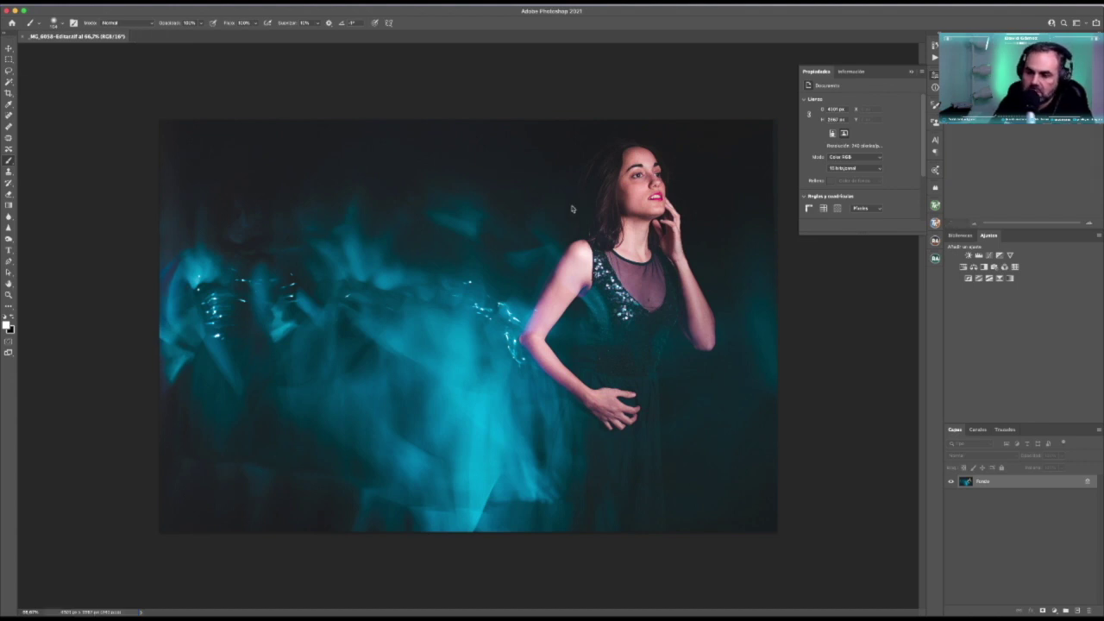
{"action": "key", "text": "super+Tab"}
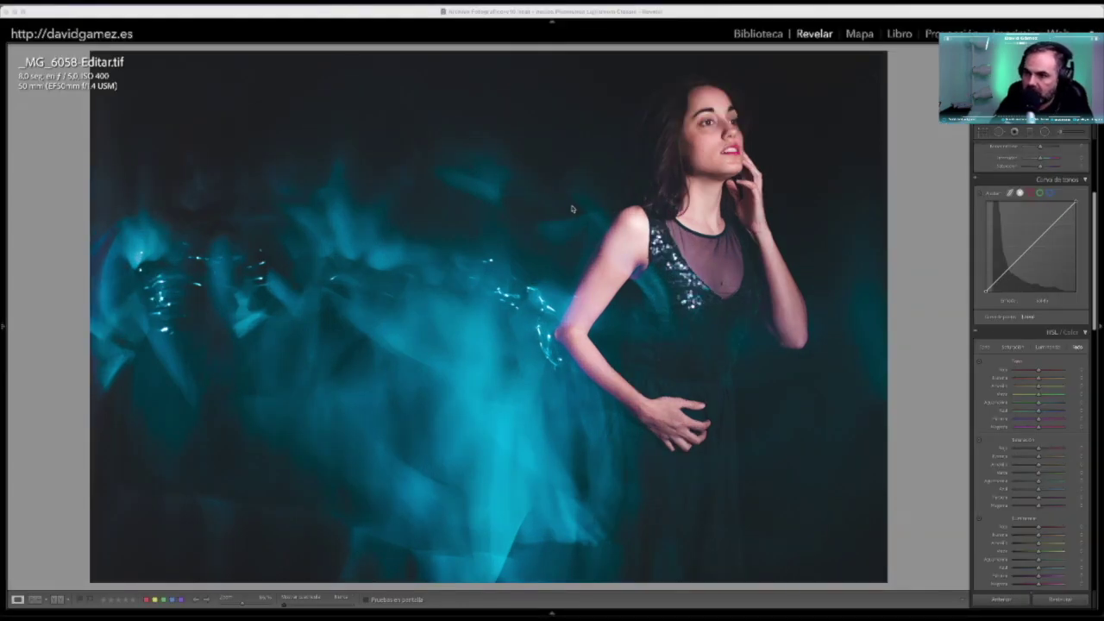
{"action": "left_click_drag", "start_coordinate": [198, 185], "coordinate": [267, 282]}
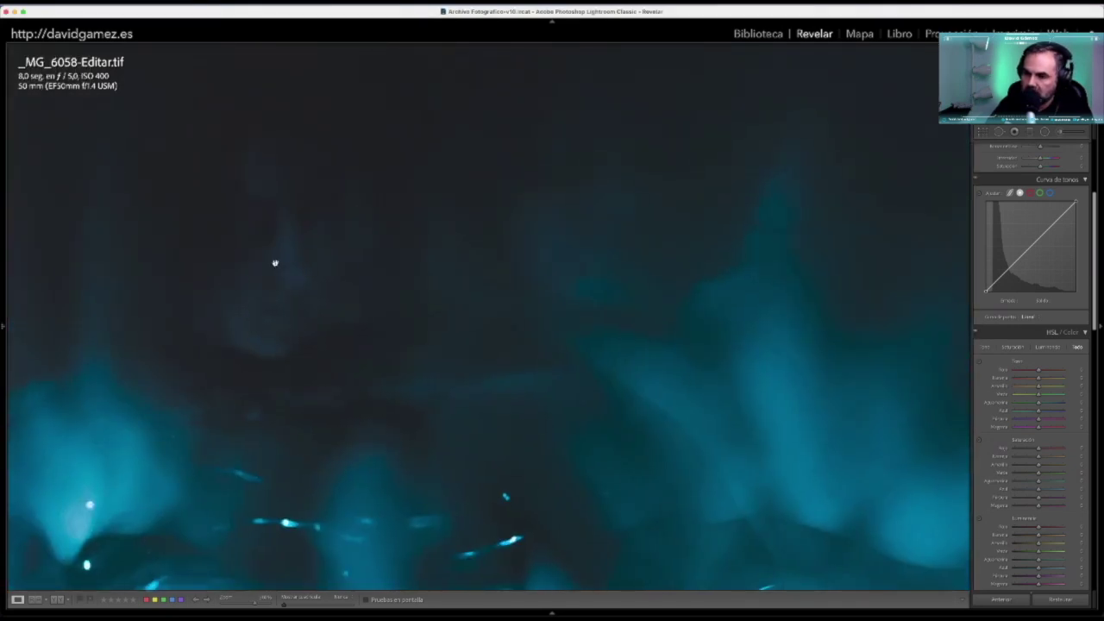
{"action": "left_click_drag", "start_coordinate": [284, 265], "coordinate": [285, 265]}
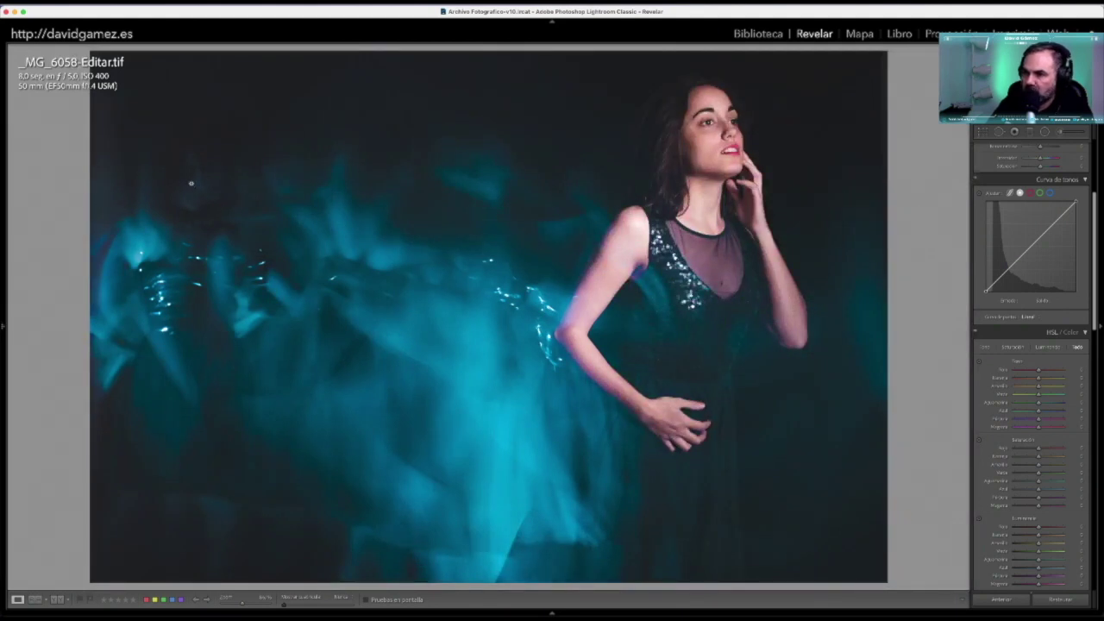
Heal the upper-left background spot from a cleaner source patch, then rate _MG_6058-Editar.tif five stars
{"action": "left_click", "coordinate": [999, 132]}
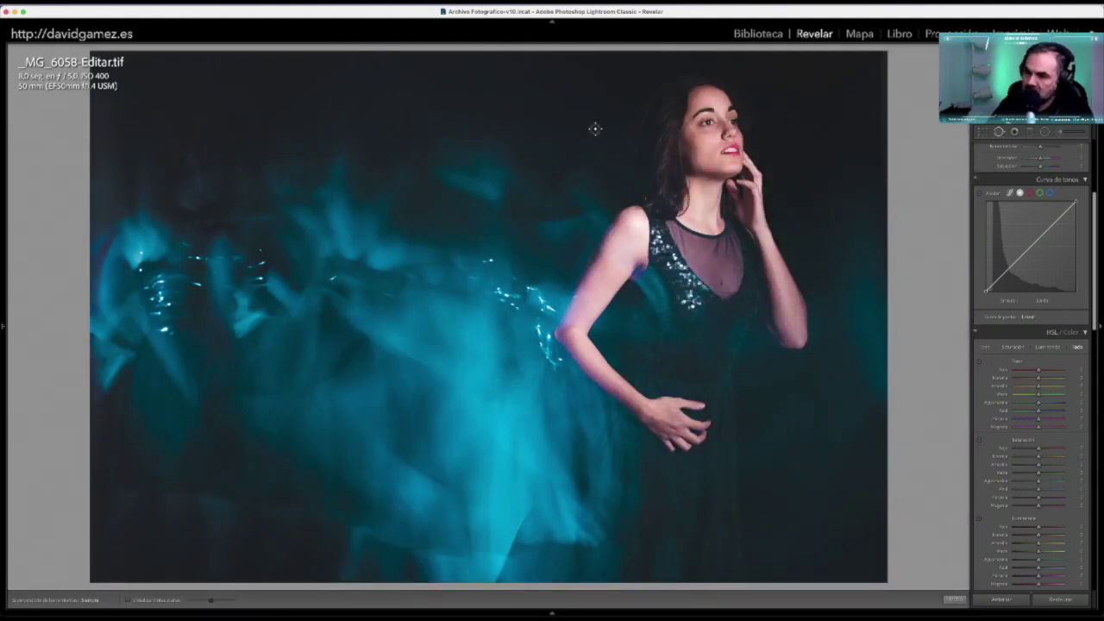
{"action": "left_click", "coordinate": [190, 181]}
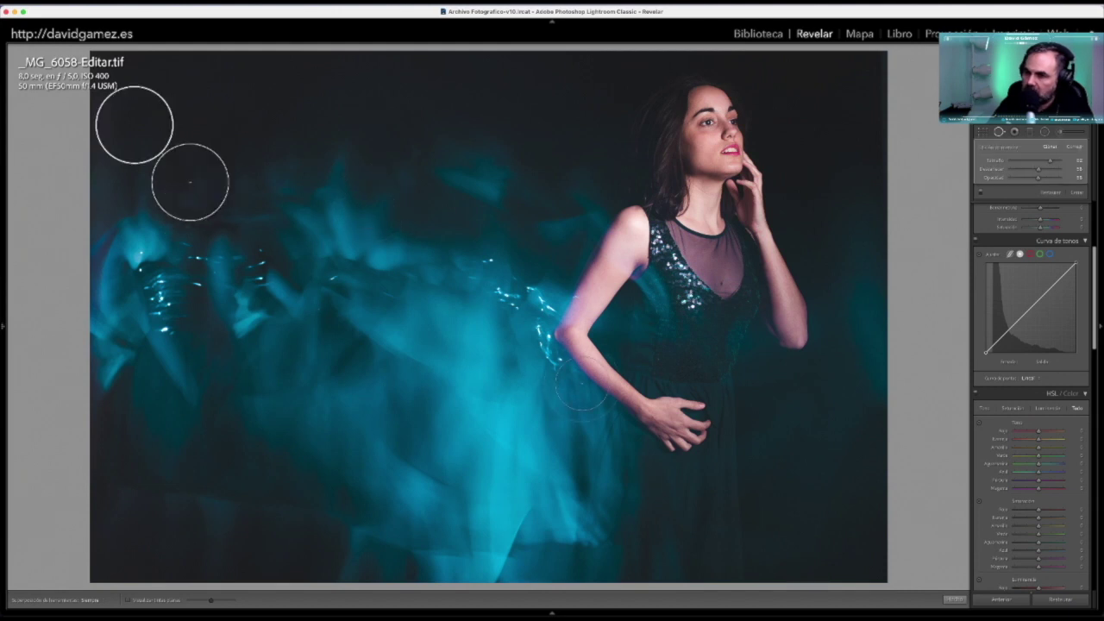
{"action": "left_click_drag", "start_coordinate": [136, 124], "coordinate": [287, 104]}
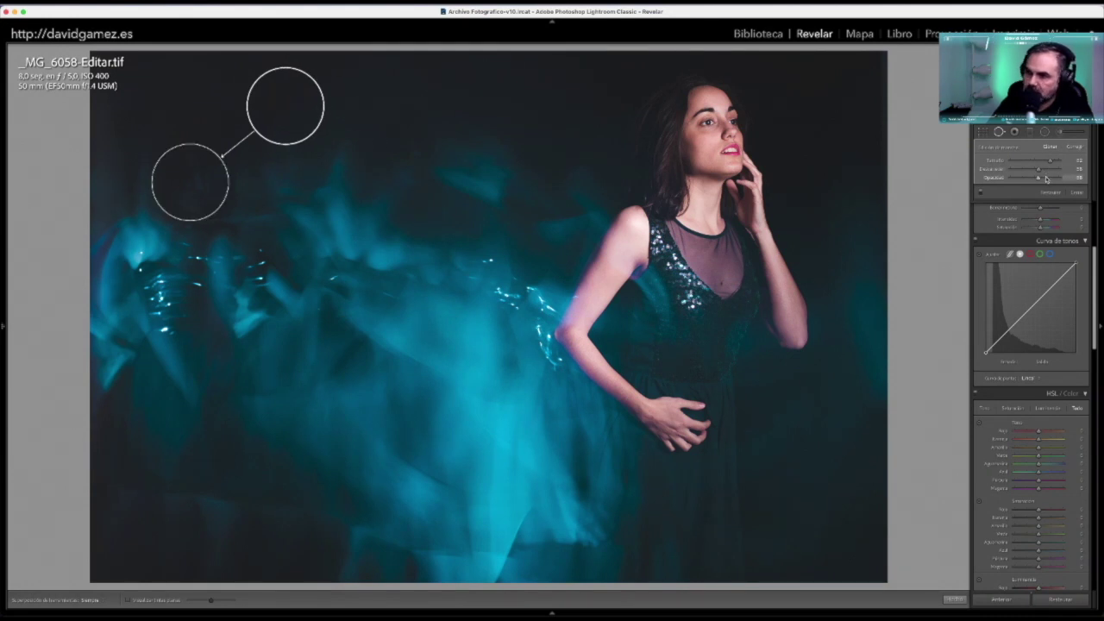
{"action": "left_click", "coordinate": [955, 599]}
{"action": "left_click", "coordinate": [733, 426]}
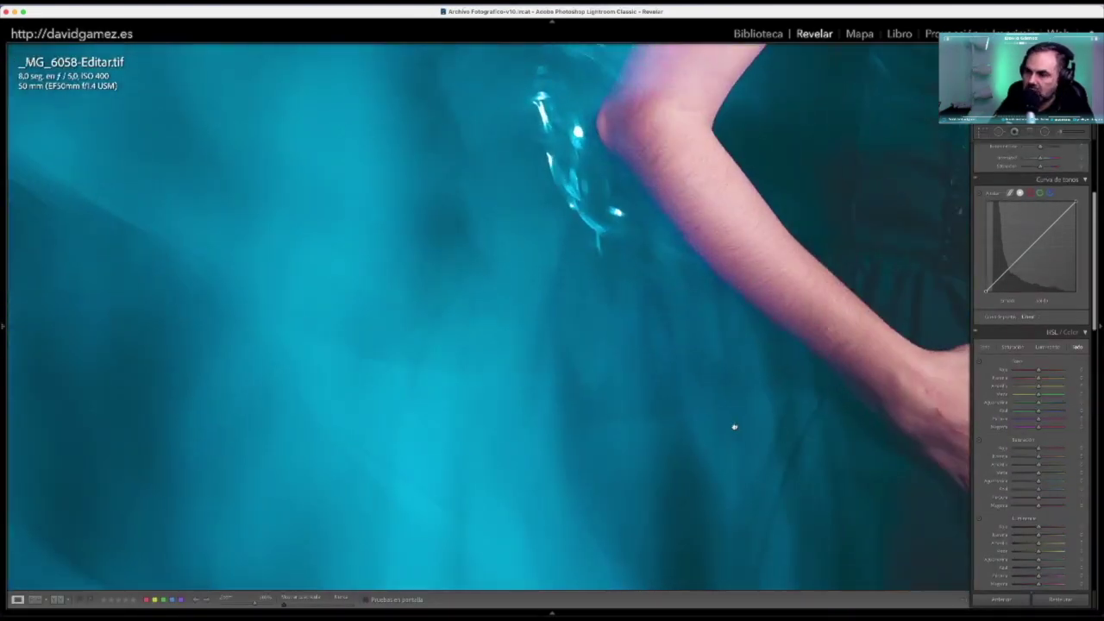
{"action": "left_click", "coordinate": [734, 426]}
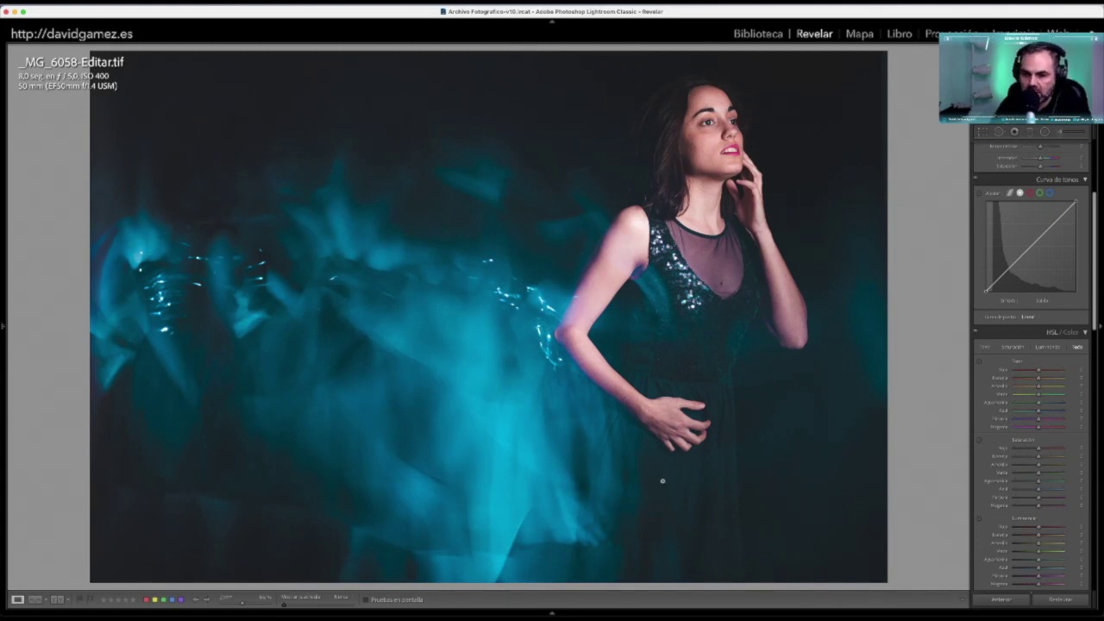
{"action": "key", "text": "5"}
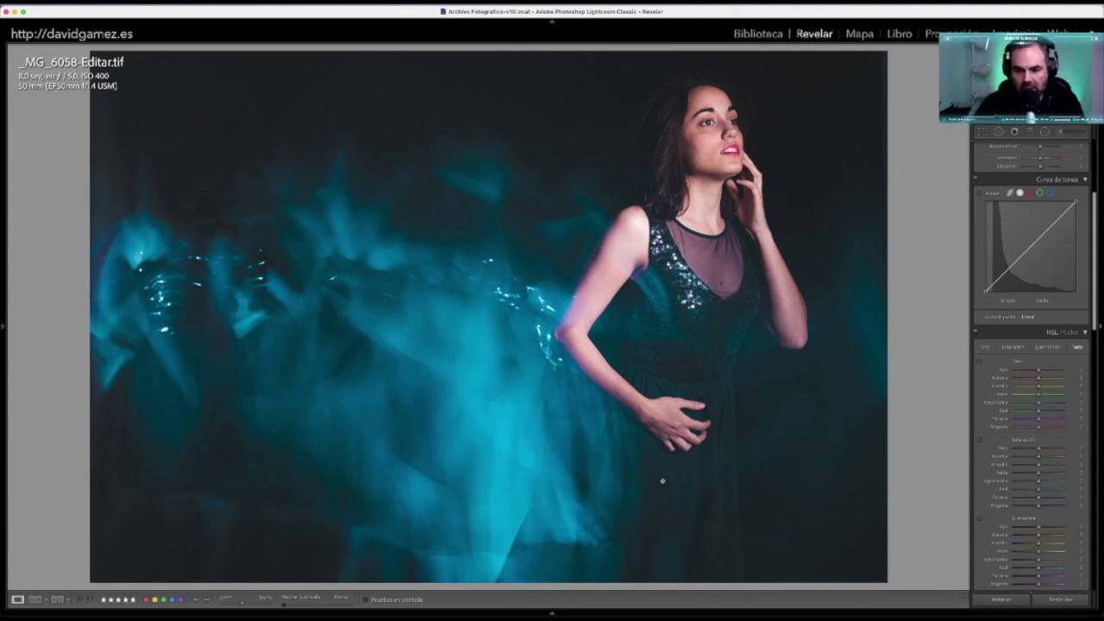
{"action": "key", "text": "Delete"}
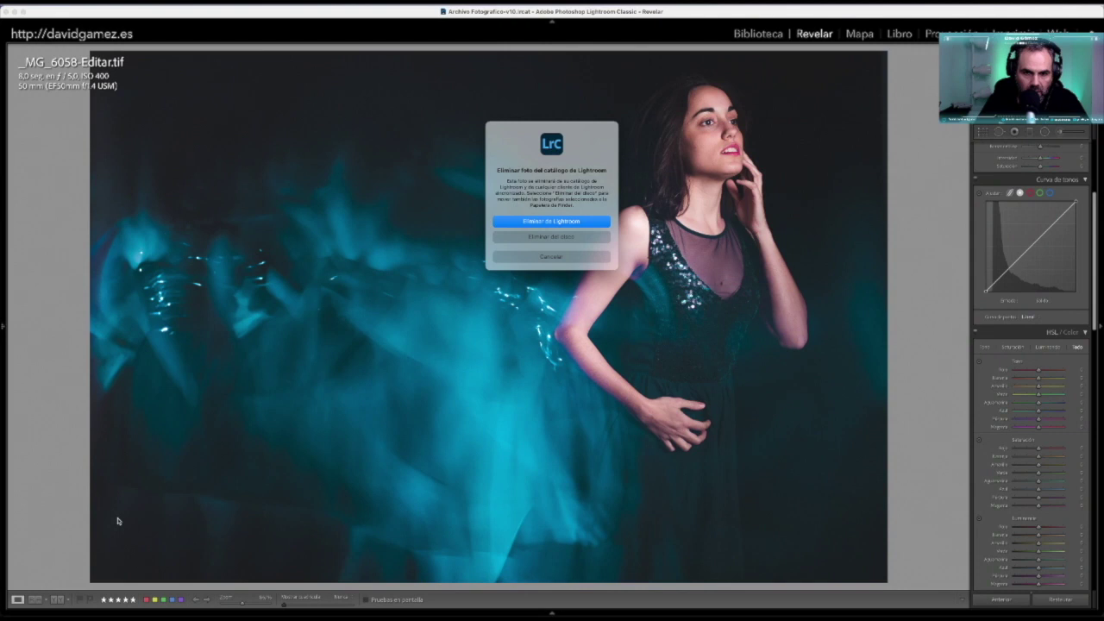
{"action": "left_click", "coordinate": [558, 258]}
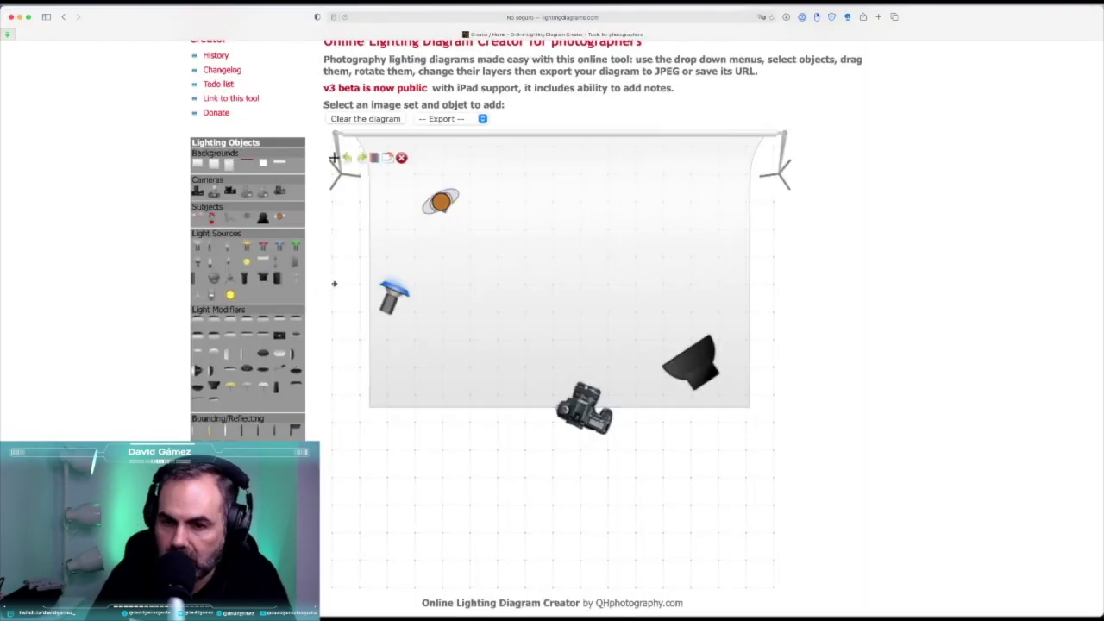
Move the orange subject down and to the right in the lighting diagram
{"action": "left_click", "coordinate": [393, 296]}
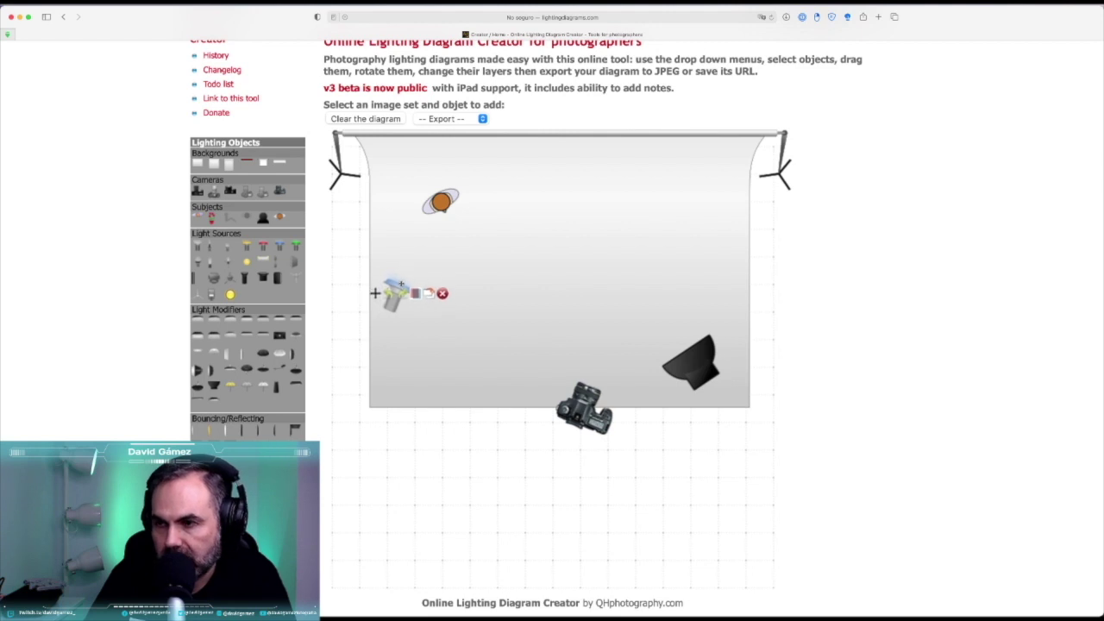
{"action": "left_click", "coordinate": [422, 210]}
{"action": "left_click", "coordinate": [394, 294]}
{"action": "left_click", "coordinate": [423, 209]}
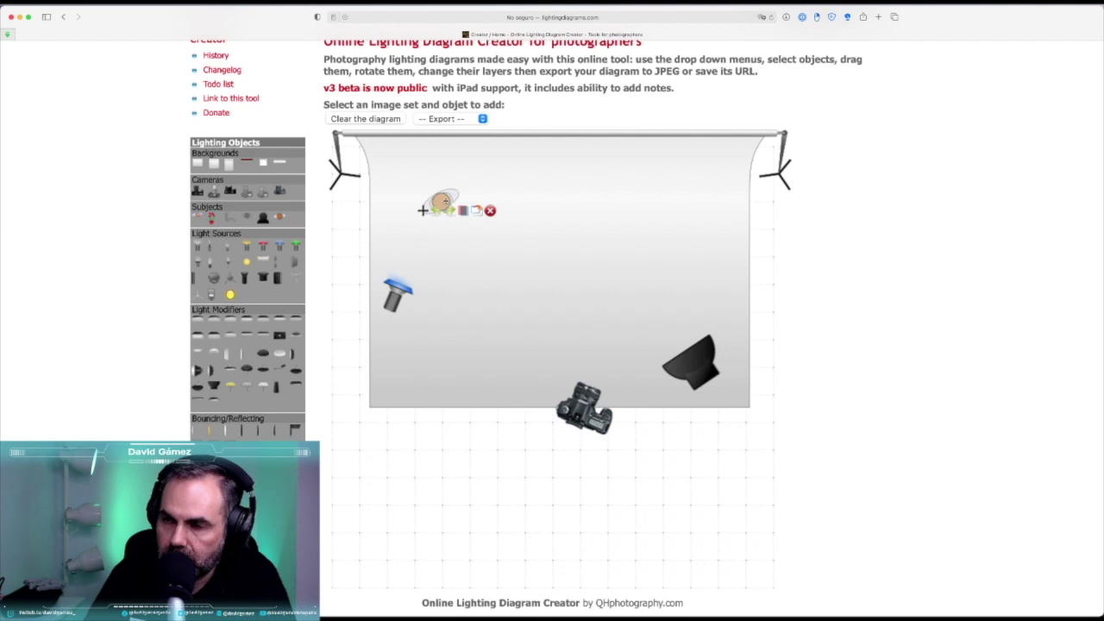
{"action": "left_click_drag", "start_coordinate": [422, 210], "coordinate": [616, 308]}
{"action": "left_click", "coordinate": [393, 294]}
Place the blue strobe beside the camera, then return to the Lightroom Library
{"action": "mouse_move", "coordinate": [391, 286]}
{"action": "left_mouse_down"}
{"action": "mouse_move", "coordinate": [559, 365]}
{"action": "mouse_move", "coordinate": [550, 374]}
{"action": "left_mouse_up"}
{"action": "left_click", "coordinate": [592, 340]}
{"action": "mouse_move", "coordinate": [635, 302]}
{"action": "left_mouse_down"}
{"action": "mouse_move", "coordinate": [646, 310]}
{"action": "mouse_move", "coordinate": [636, 319]}
{"action": "left_mouse_up"}
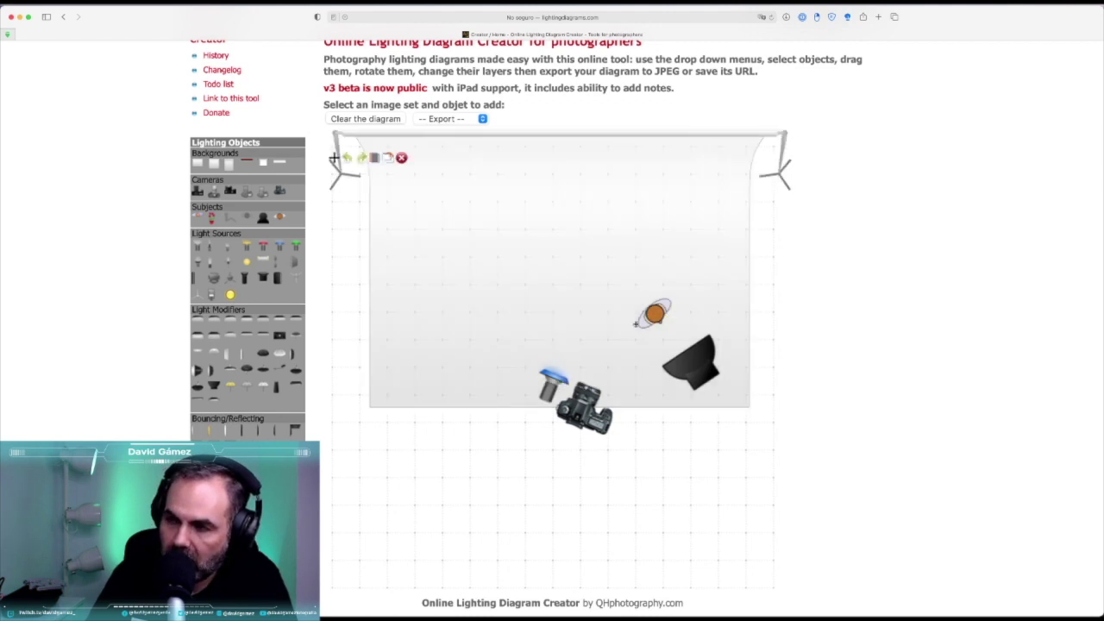
{"action": "left_click", "coordinate": [609, 412]}
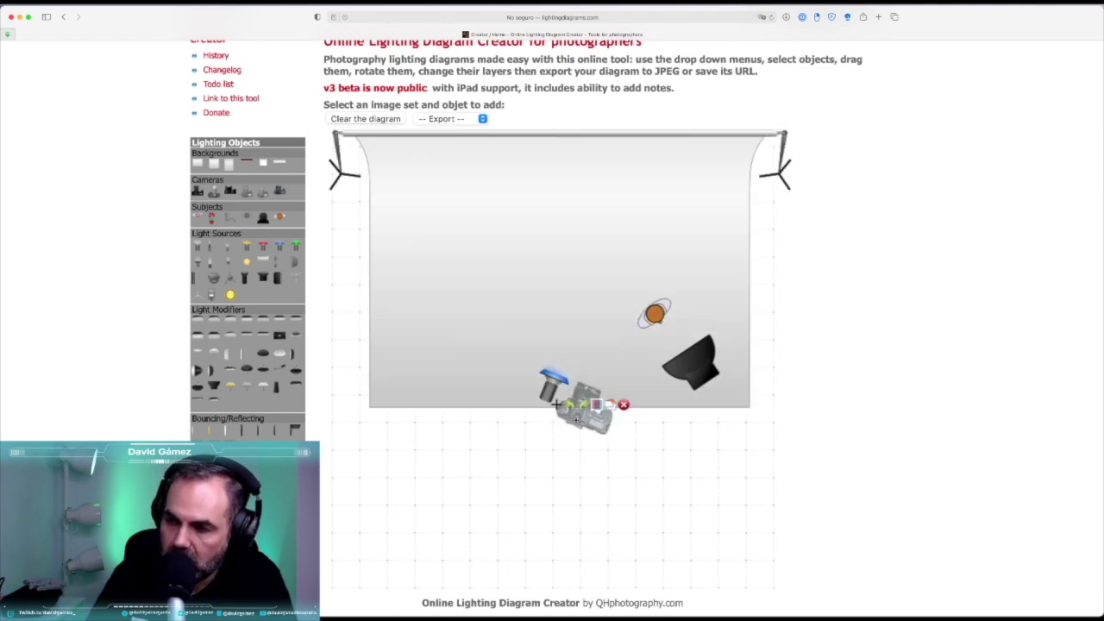
{"action": "left_click", "coordinate": [690, 373]}
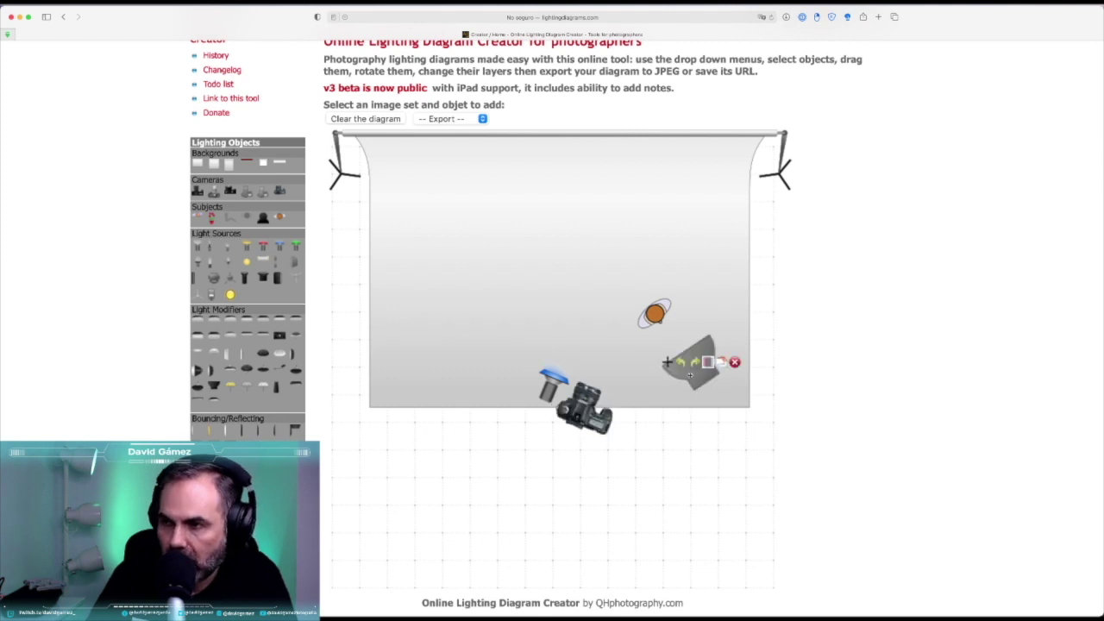
{"action": "key", "text": "super+Tab"}
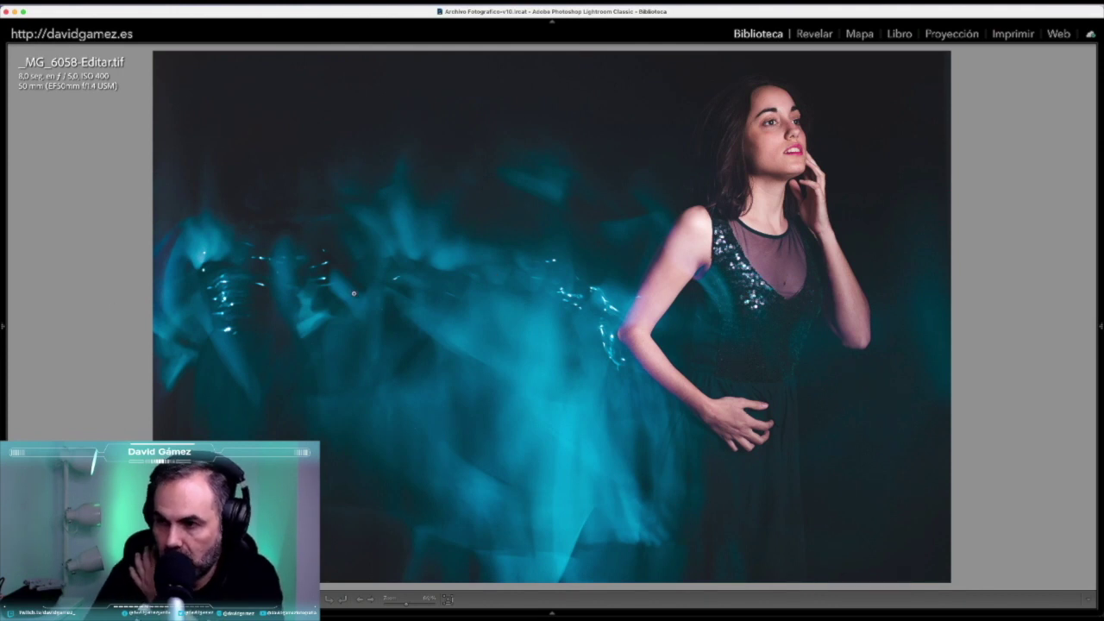
Open the shoot's first frame, _MG_6044.CR2, in Loupe and step through the early frames
{"action": "key", "text": "g"}
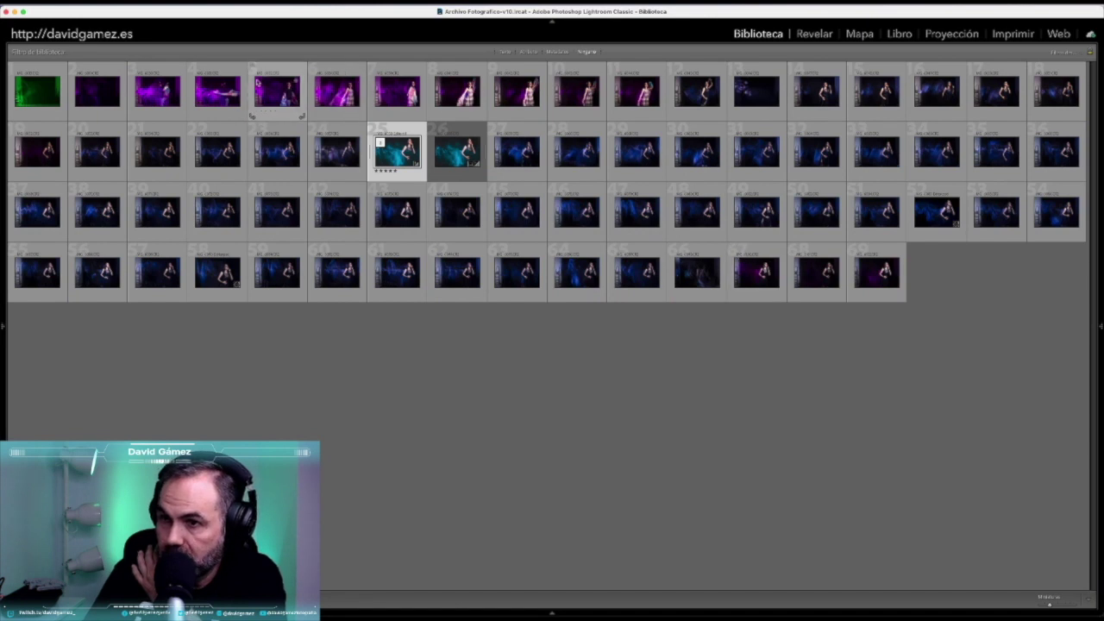
{"action": "double_click", "coordinate": [43, 92]}
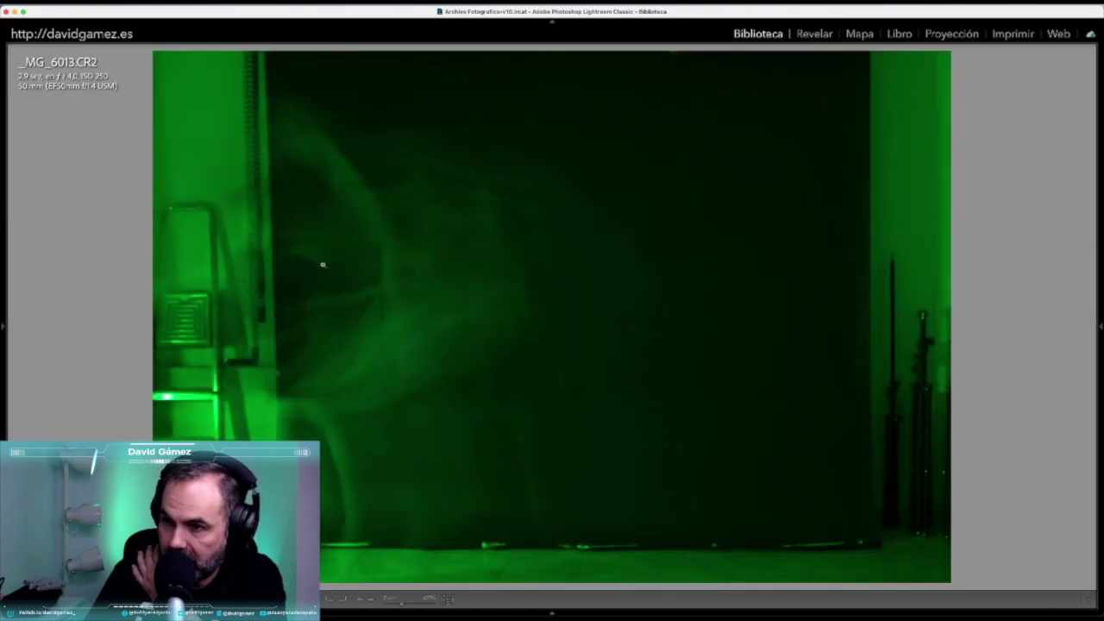
{"action": "key", "text": "Right"}
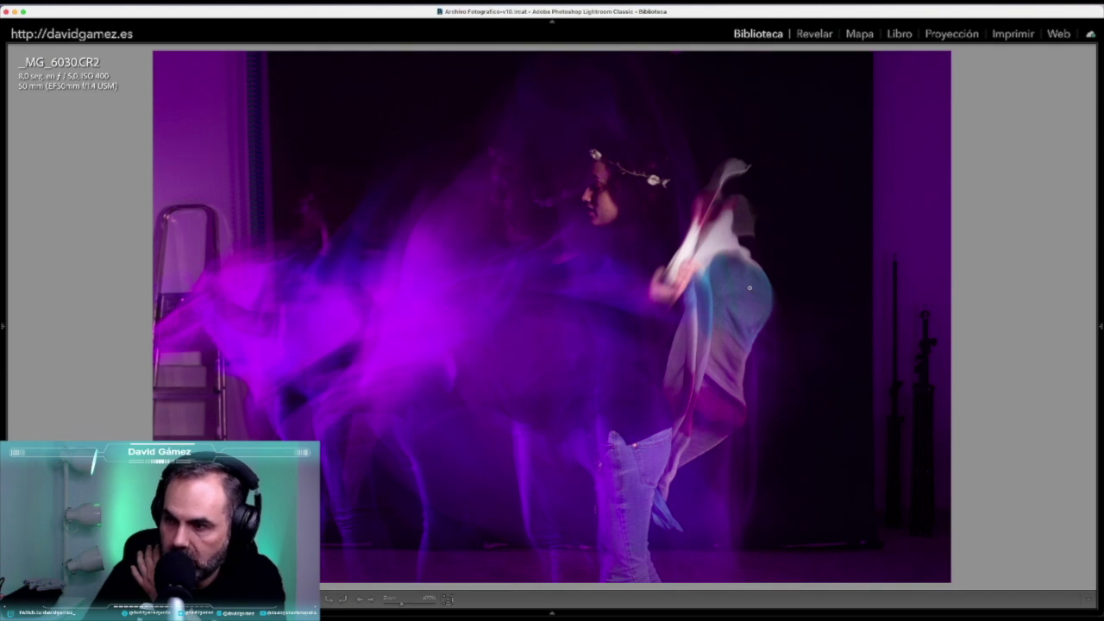
{"action": "key", "text": "Right"}
{"action": "key", "text": "Right"}
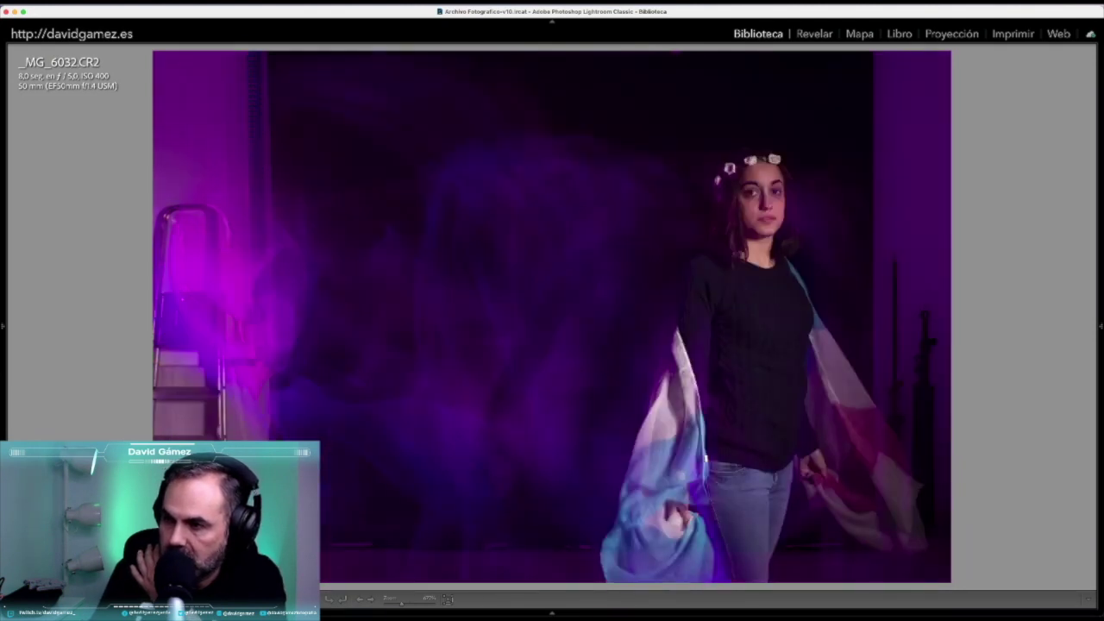
{"action": "key", "text": "Right"}
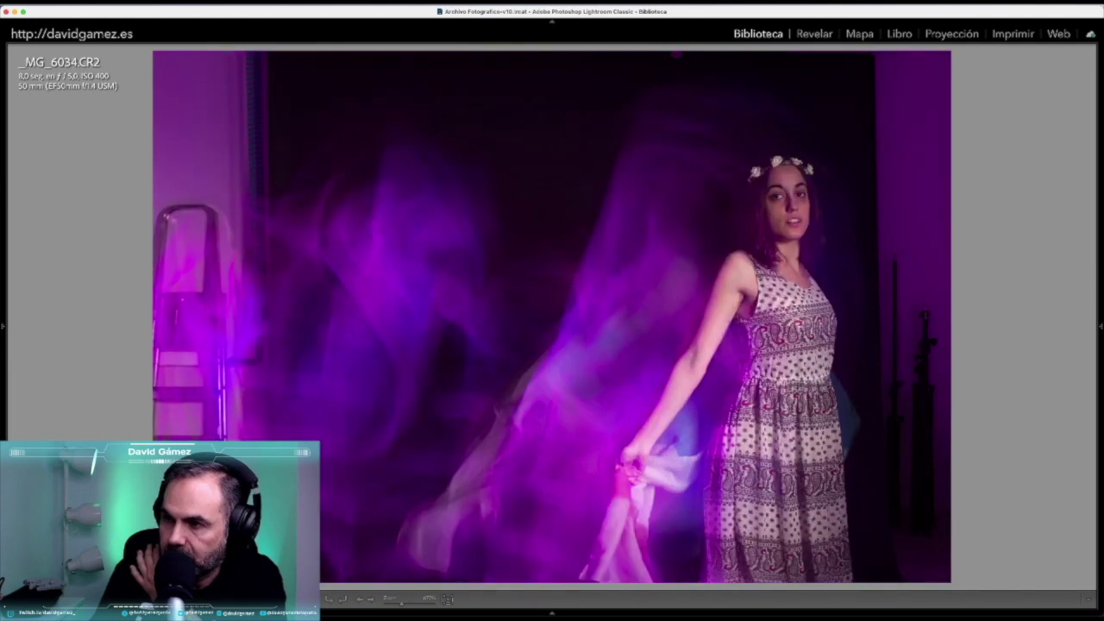
{"action": "key", "text": "Right"}
{"action": "key", "text": "Right"}
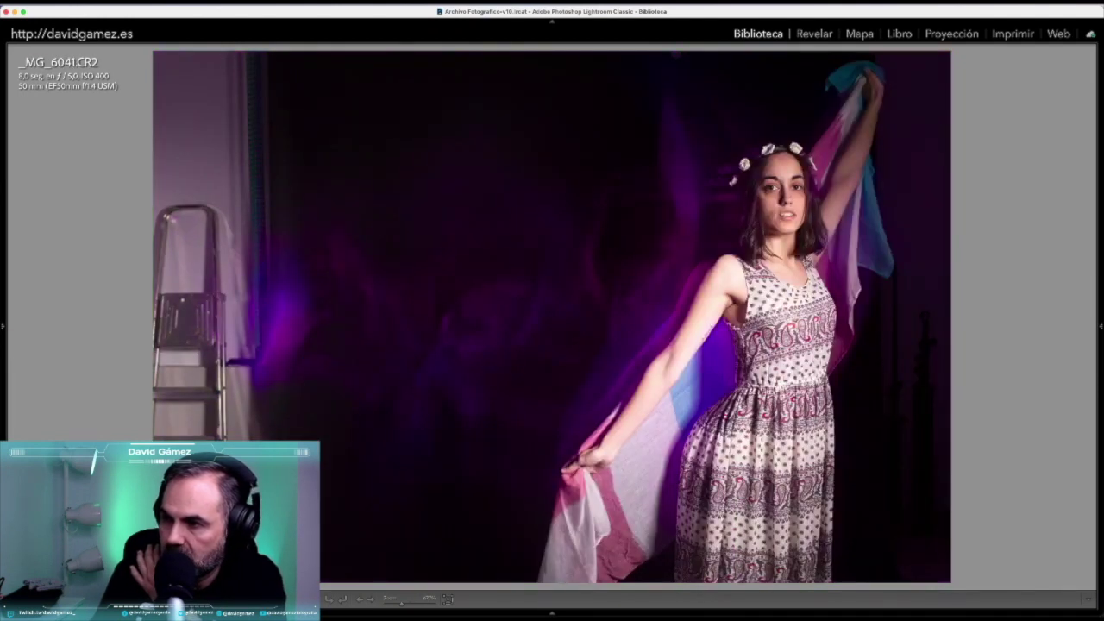
{"action": "key", "text": "Right"}
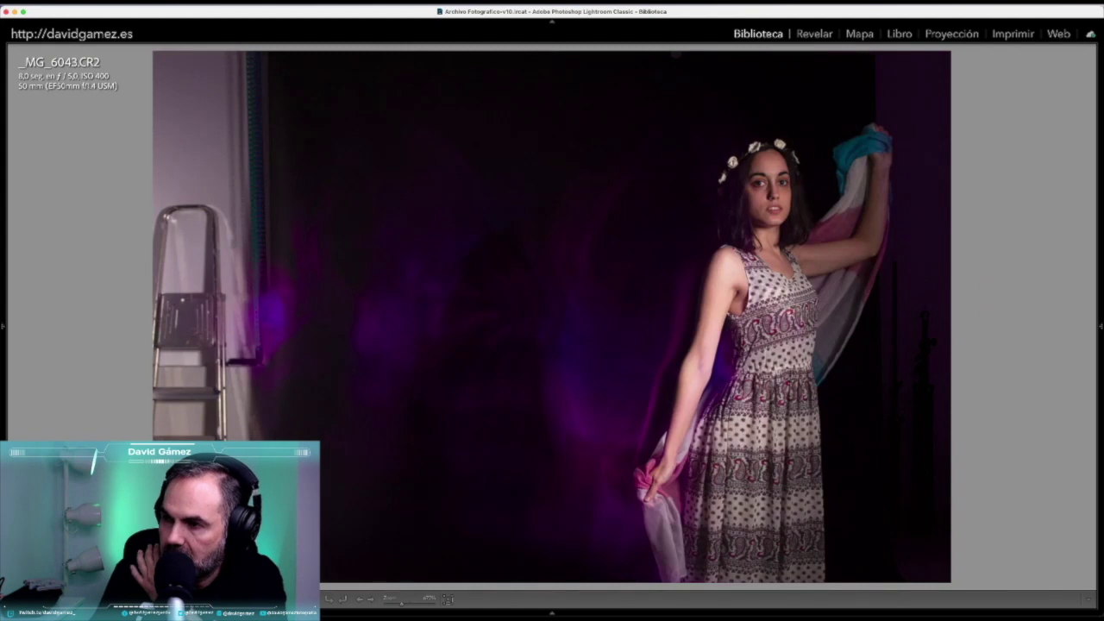
{"action": "key", "text": "Right"}
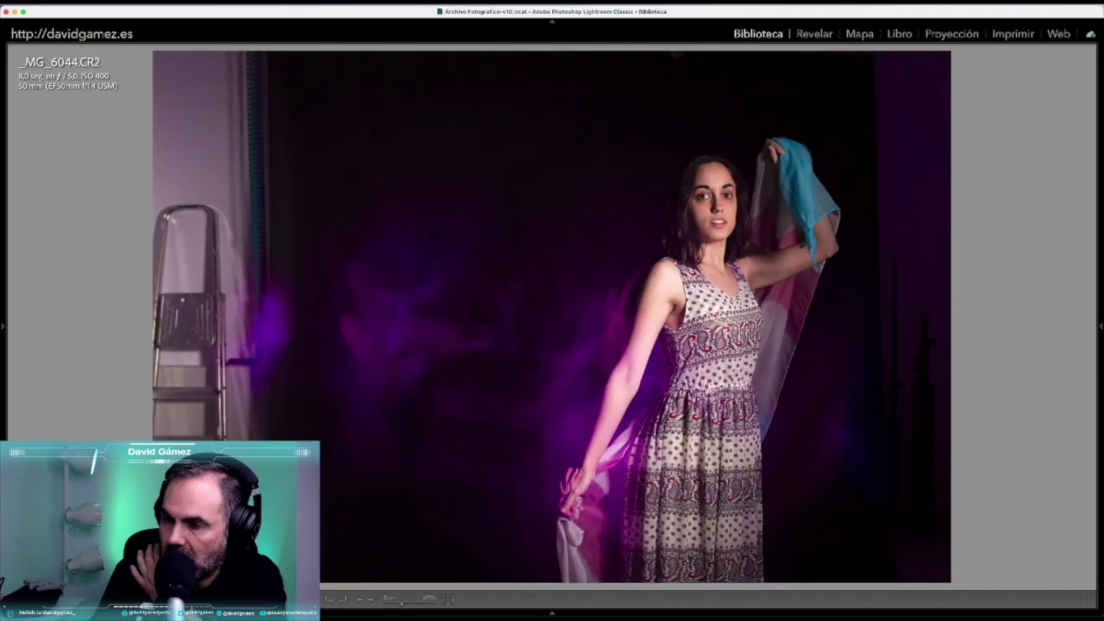
{"action": "key", "text": "Right"}
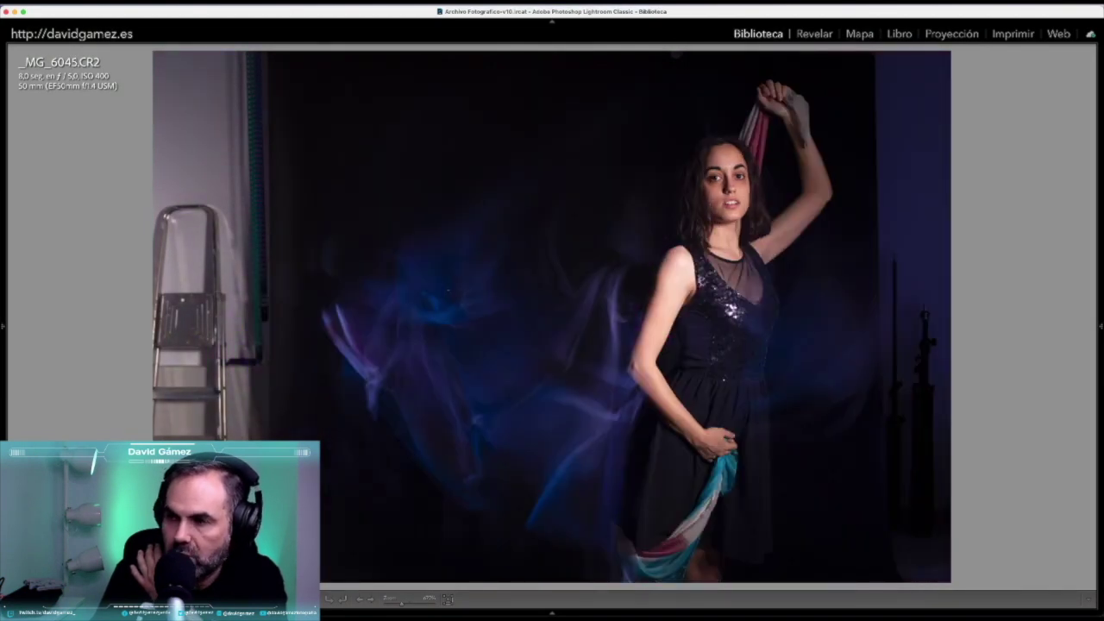
Continue through the remaining frames up to _MG_6058-Editar.tif
{"action": "key", "text": "Right"}
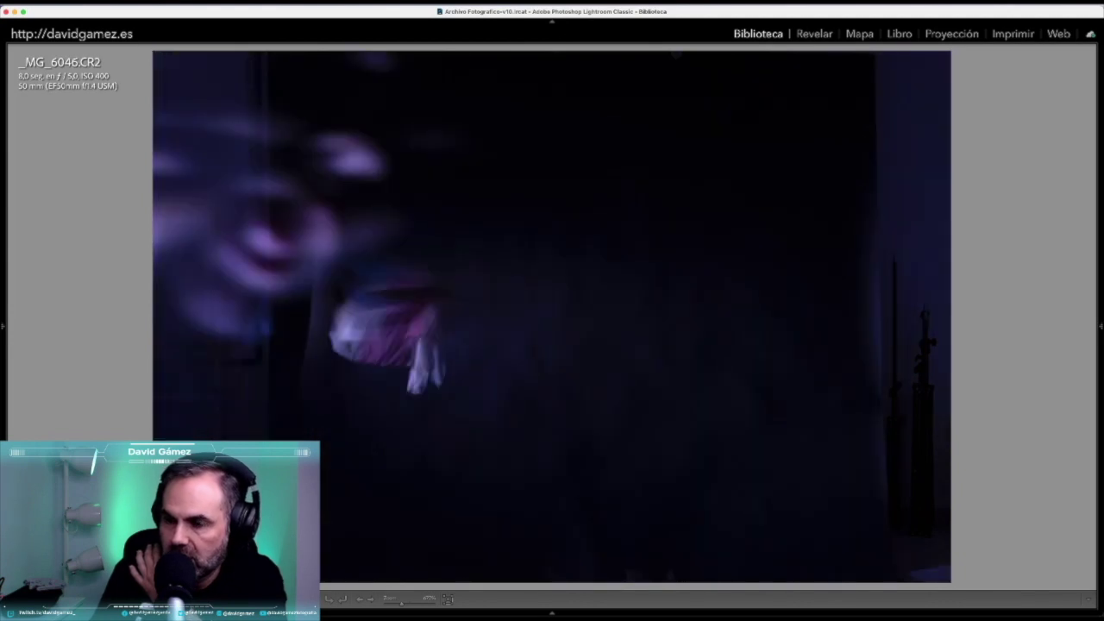
{"action": "key", "text": "Right"}
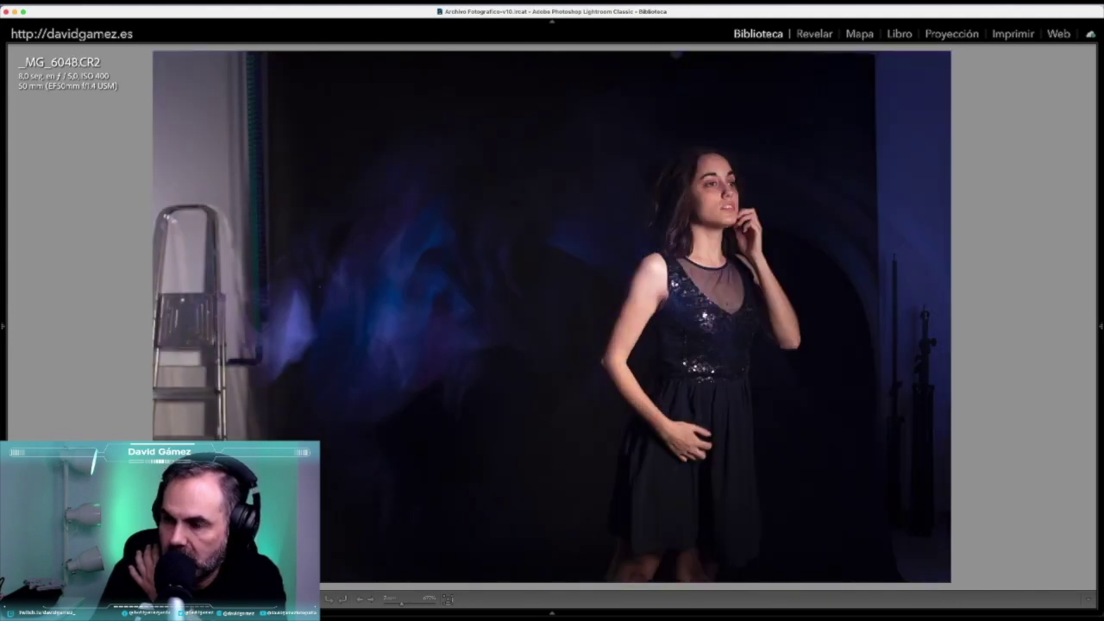
{"action": "key", "text": "Right"}
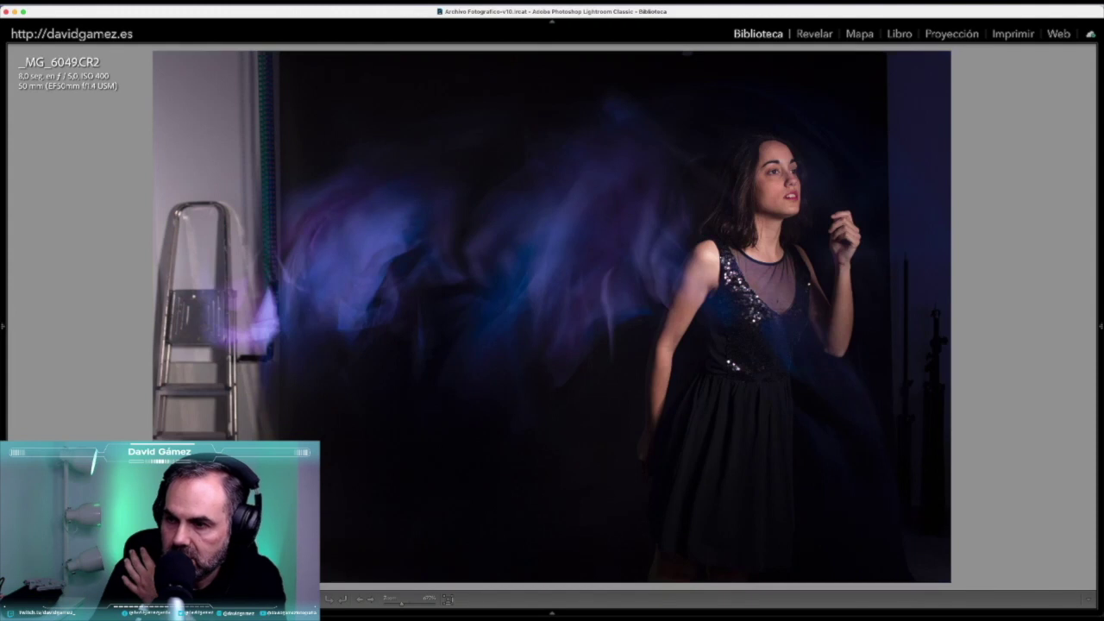
{"action": "key", "text": "Right"}
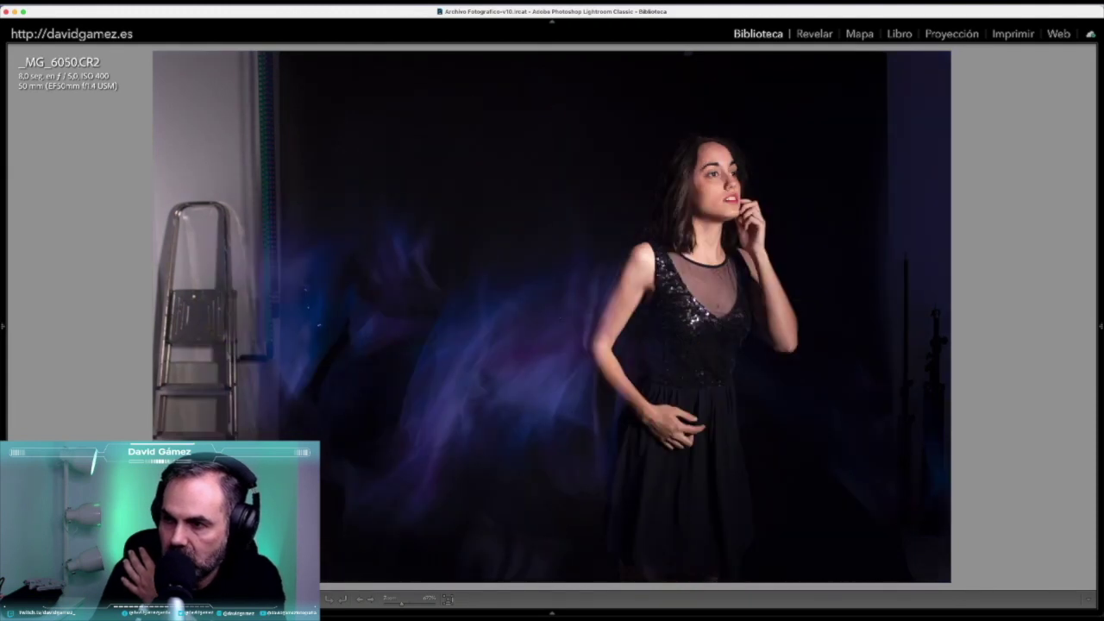
{"action": "key", "text": "Right"}
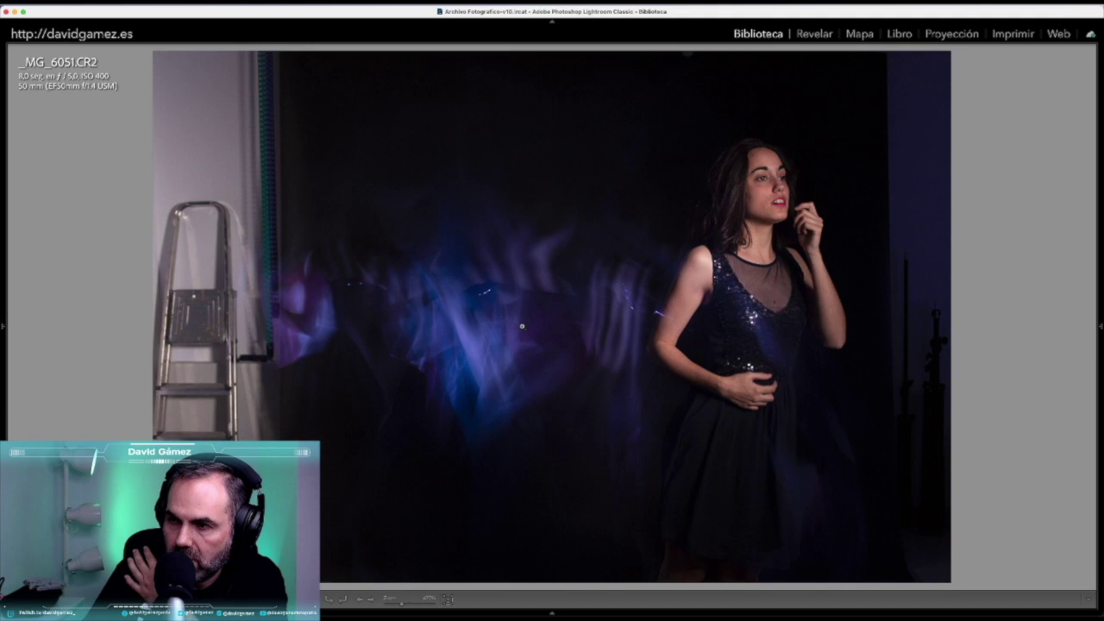
{"action": "key", "text": "Right"}
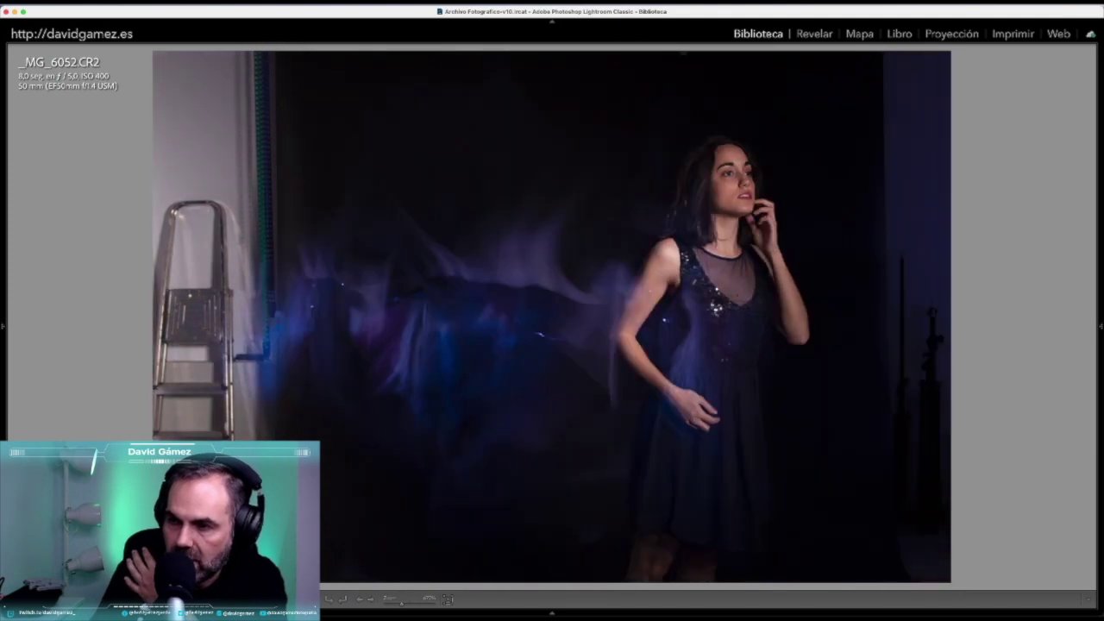
{"action": "key", "text": "Right"}
{"action": "key", "text": "Right"}
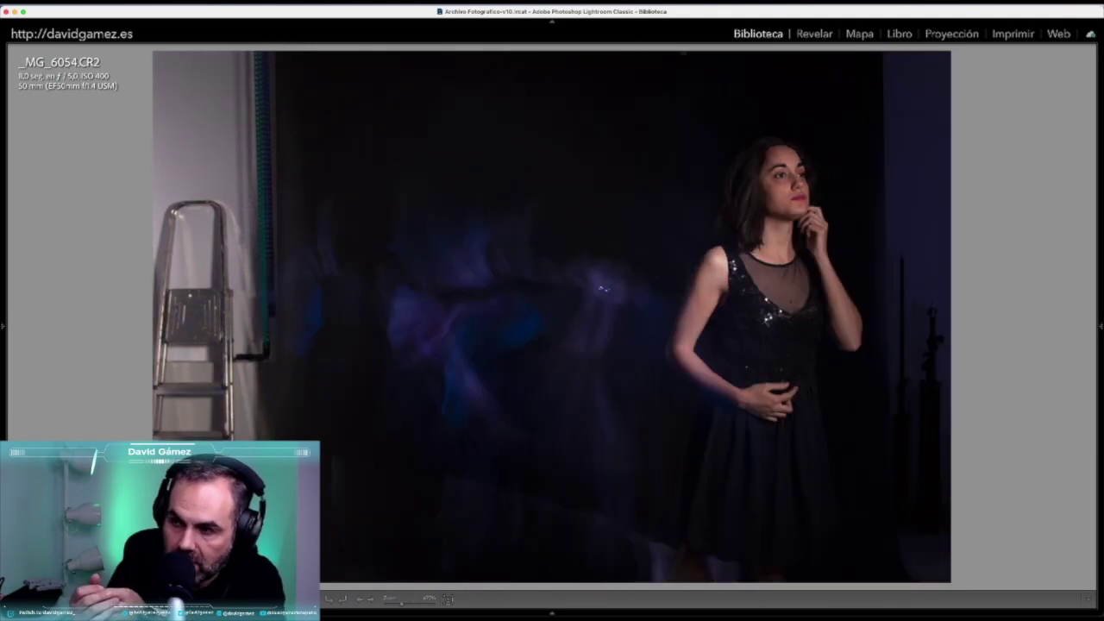
{"action": "key", "text": "Right"}
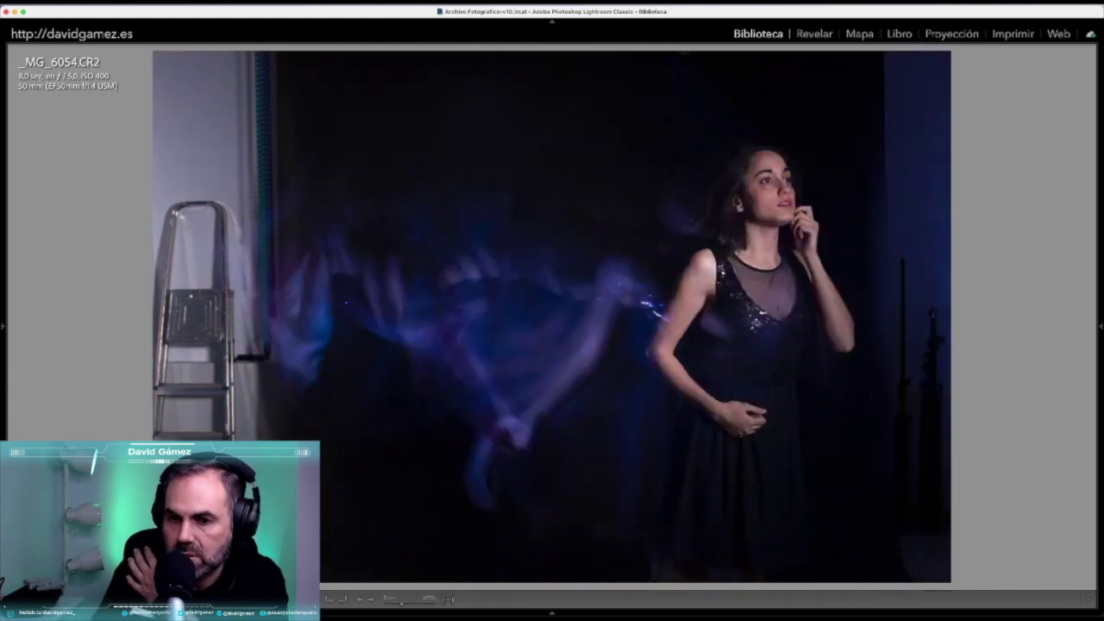
{"action": "key", "text": "Right"}
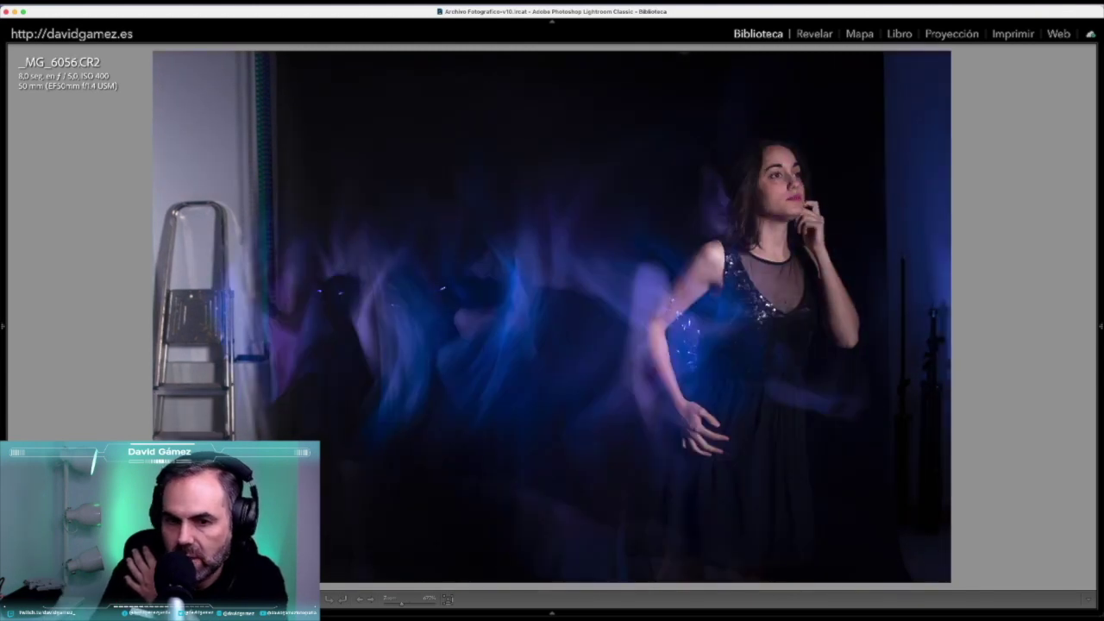
{"action": "key", "text": "Right"}
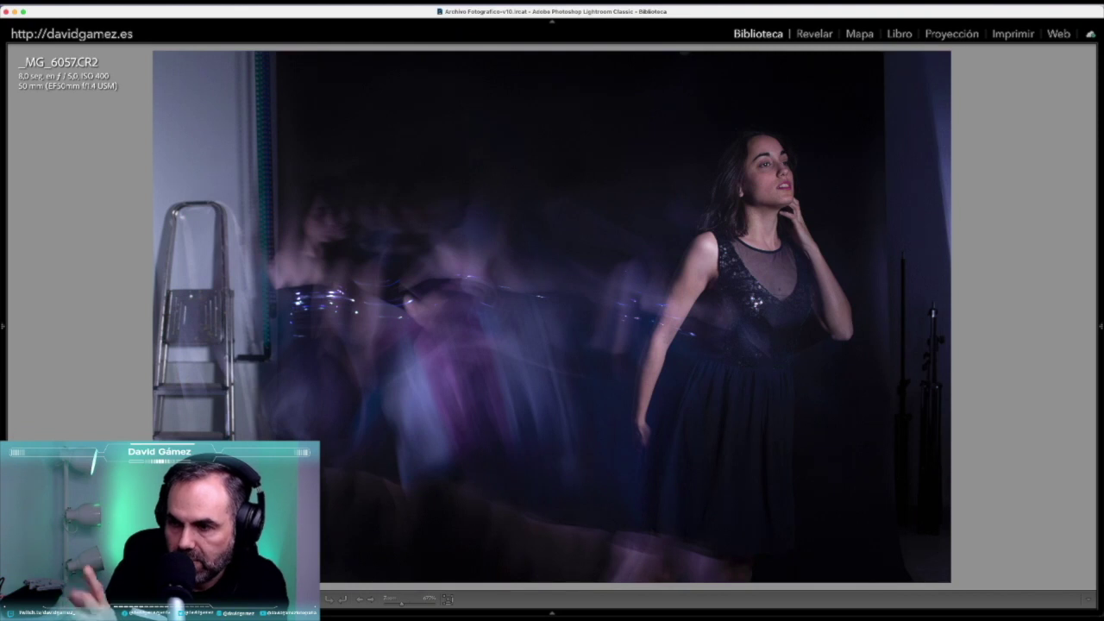
{"action": "key", "text": "Right"}
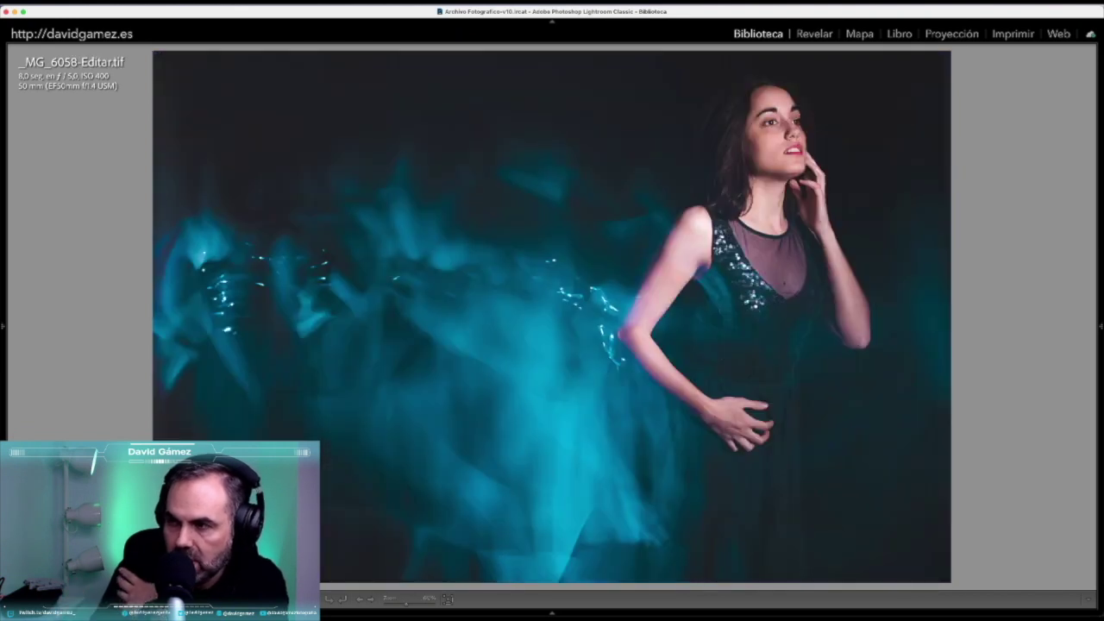
Toggle between _MG_6058.CR2 and _MG_6058-Editar.tif to compare, ending on the teal edit
{"action": "key", "text": "Right"}
{"action": "key", "text": "Left"}
{"action": "key", "text": "Right"}
{"action": "key", "text": "Left"}
{"action": "key", "text": "Right"}
{"action": "key", "text": "Left"}
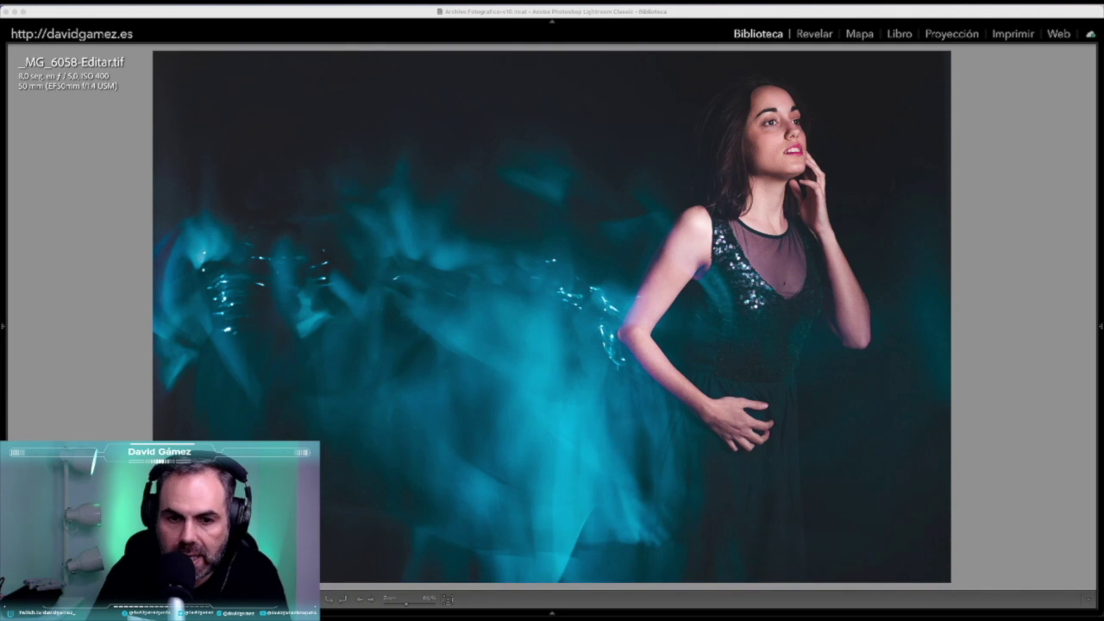
Load davidgamez.es in Safari
{"action": "key", "text": "super+Tab"}
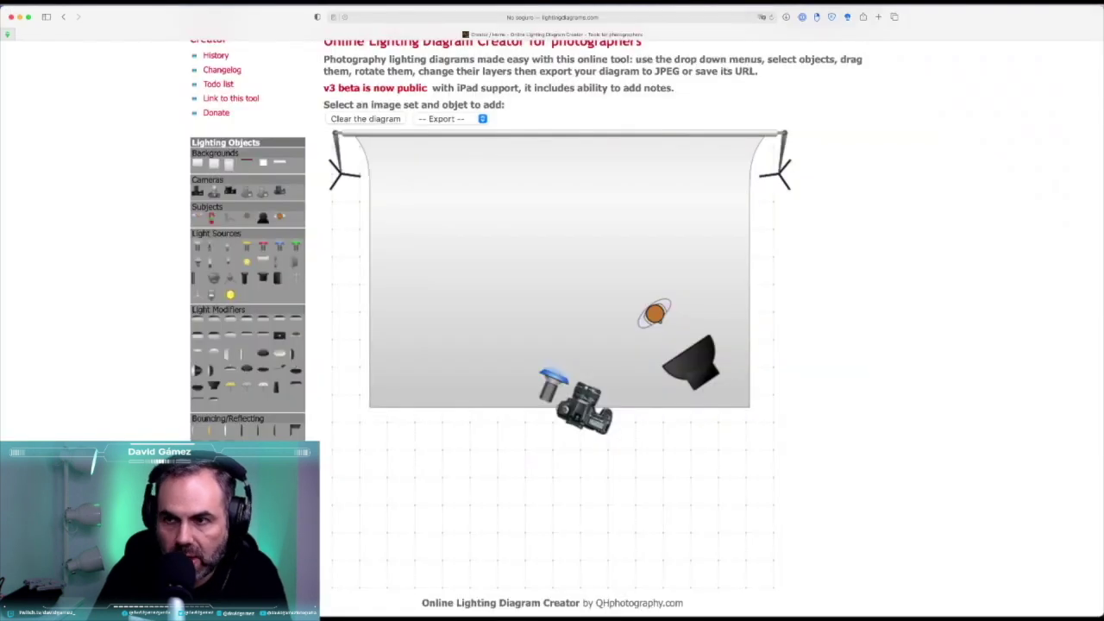
{"action": "scroll", "coordinate": [552, 345], "scroll_direction": "up", "scroll_amount": 3}
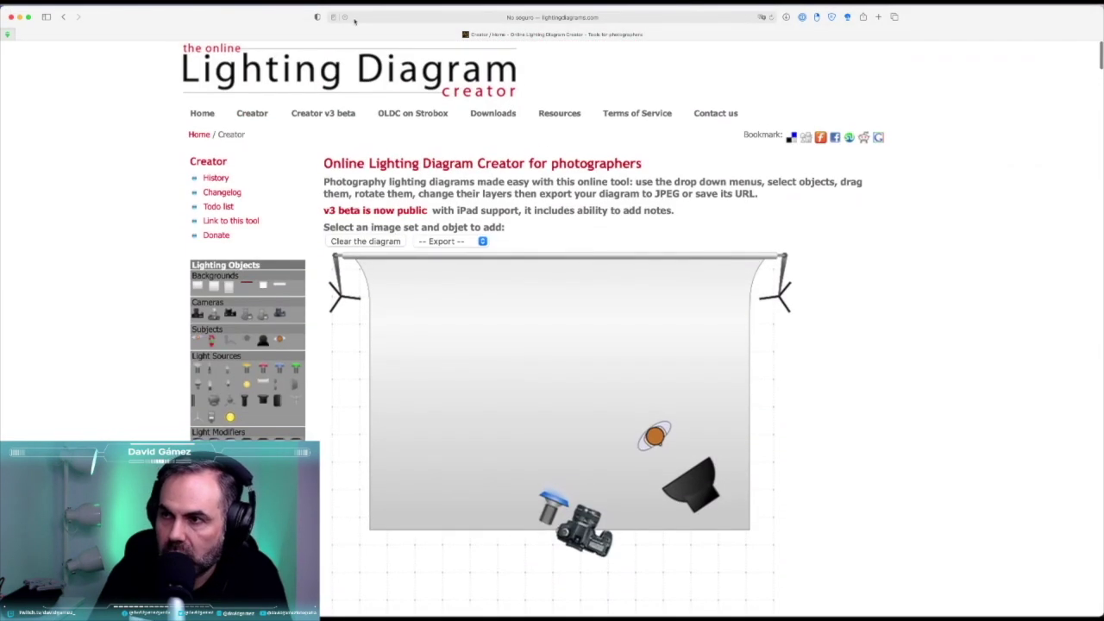
{"action": "left_click", "coordinate": [377, 17]}
{"action": "type", "text": "davidgamez.es — Fotógrafo y formador | David Gámez"}
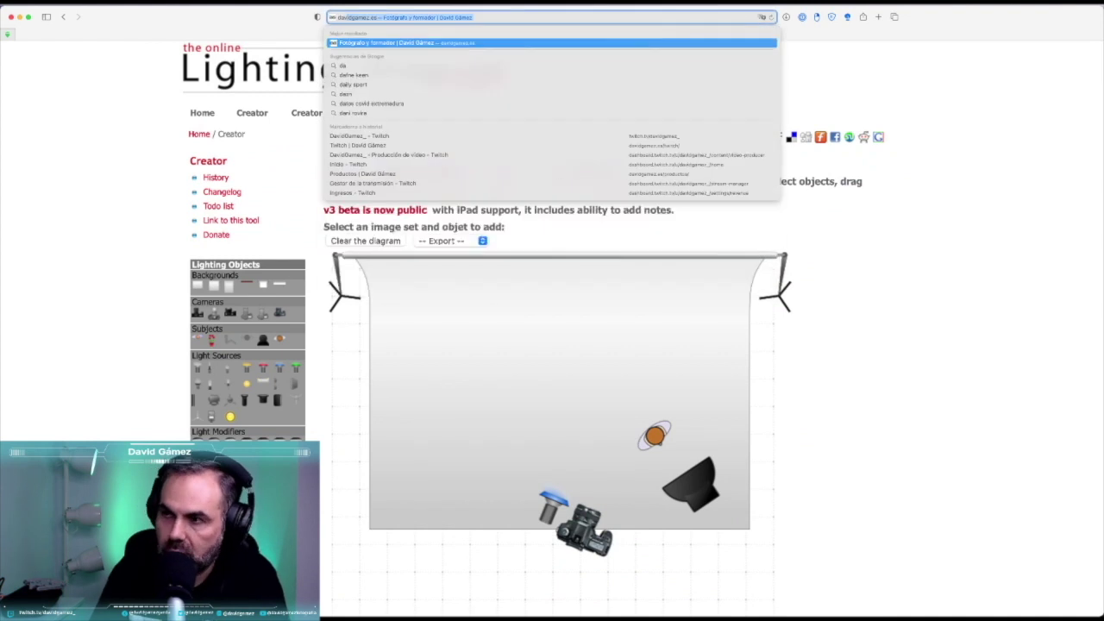
{"action": "key", "text": "Return"}
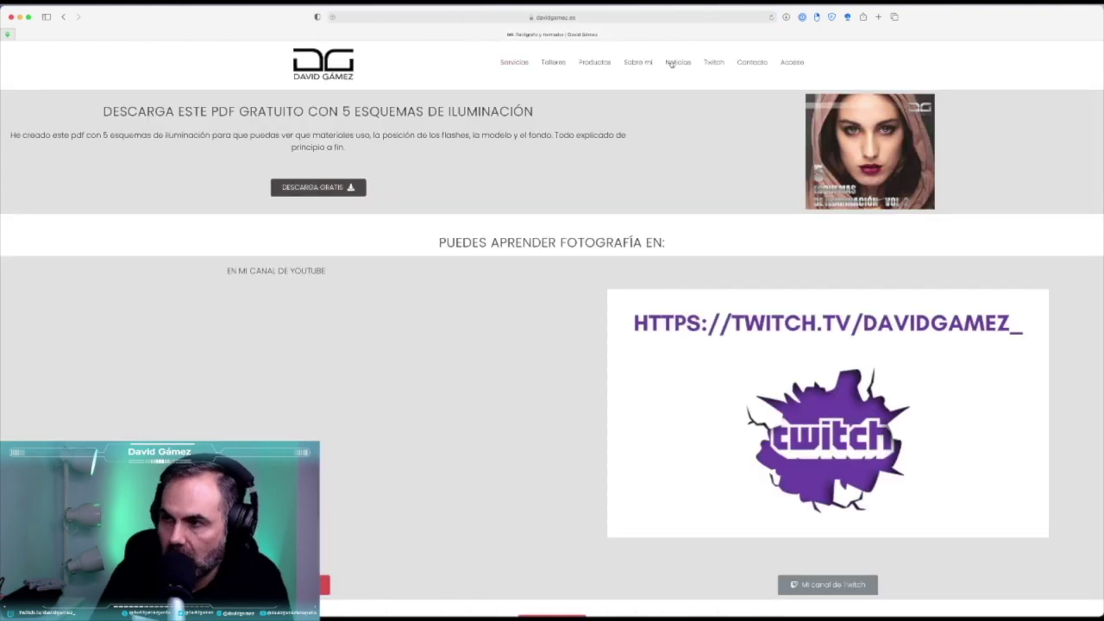
Go to the site's Twitch page and scroll down to the subscribers' Discord section
{"action": "left_click", "coordinate": [714, 63]}
{"action": "left_click", "coordinate": [578, 17]}
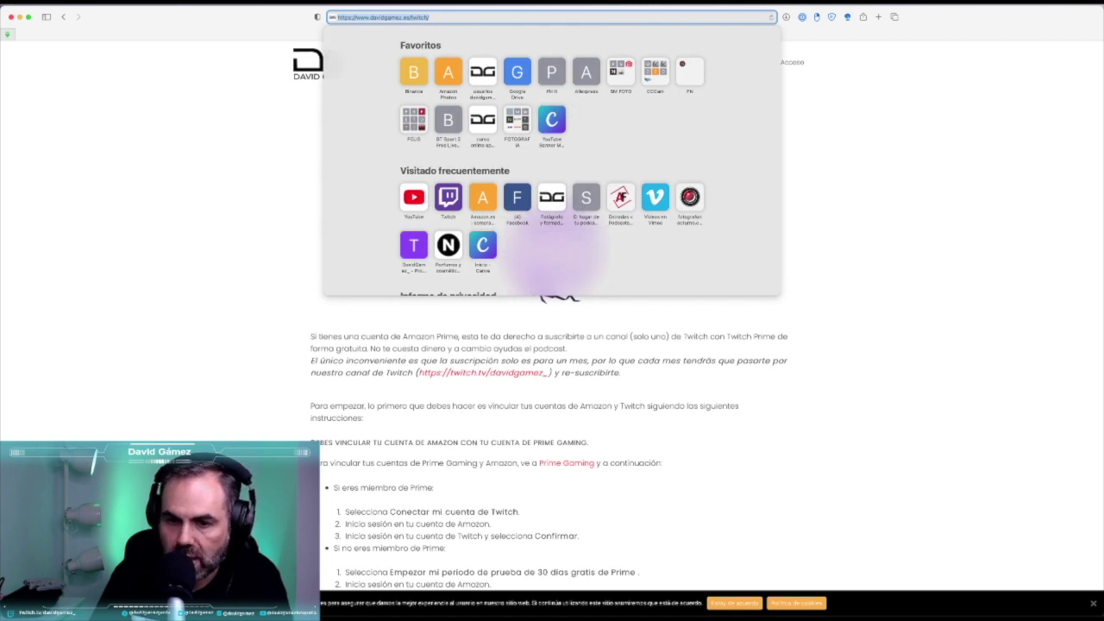
{"action": "key", "text": "super+Tab"}
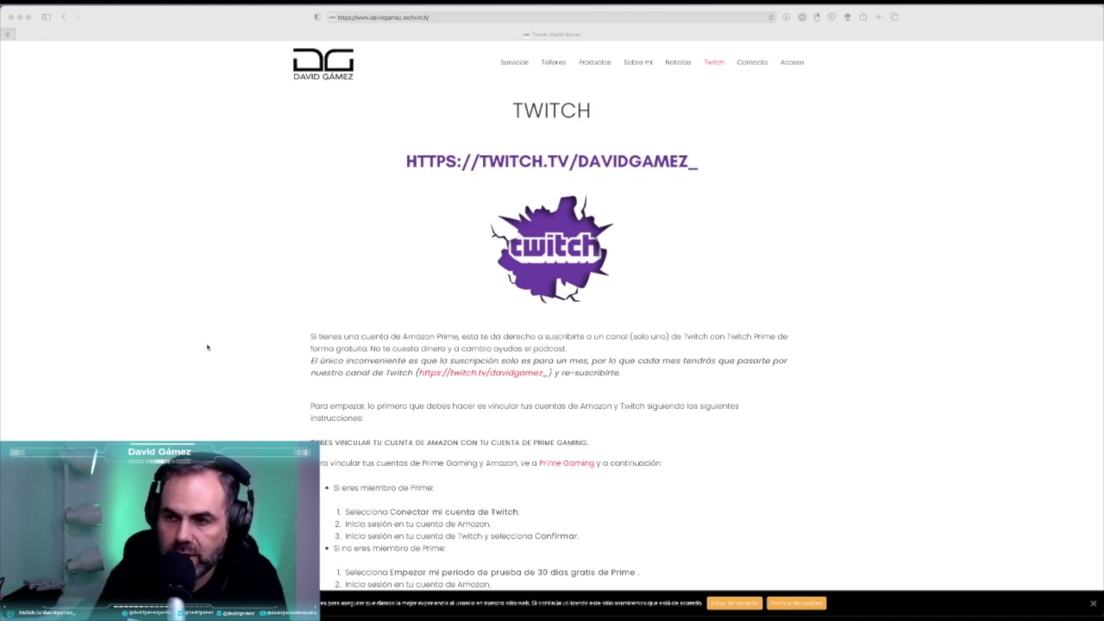
{"action": "scroll", "coordinate": [207, 347], "scroll_direction": "down", "scroll_amount": 5}
{"action": "scroll", "coordinate": [207, 346], "scroll_direction": "down", "scroll_amount": 5}
{"action": "scroll", "coordinate": [207, 347], "scroll_direction": "down", "scroll_amount": 3}
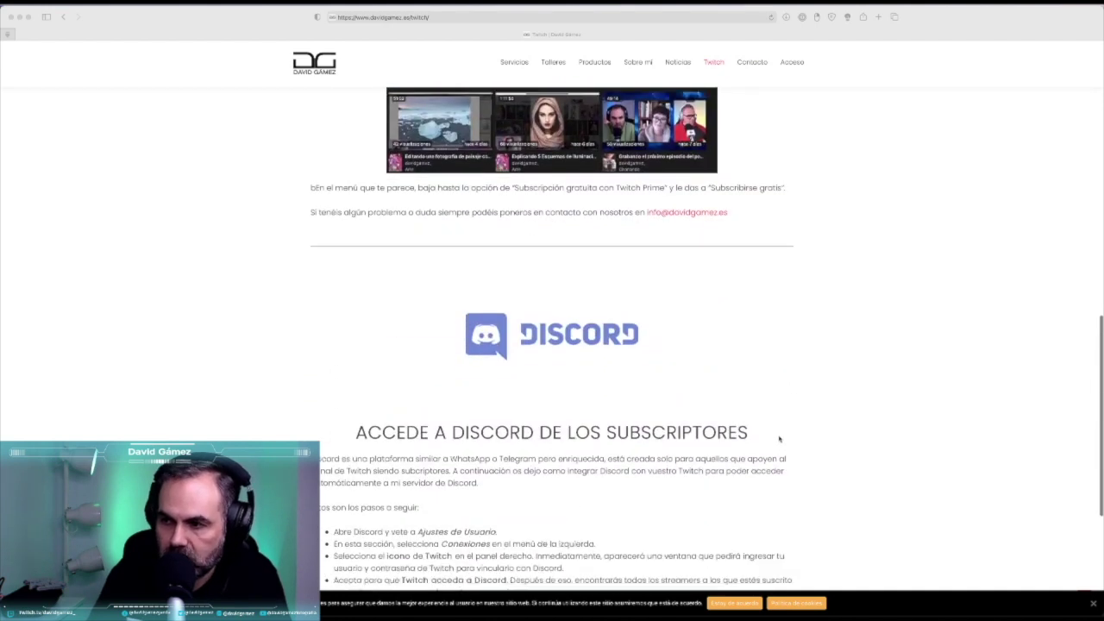
{"action": "scroll", "coordinate": [779, 439], "scroll_direction": "down", "scroll_amount": 3}
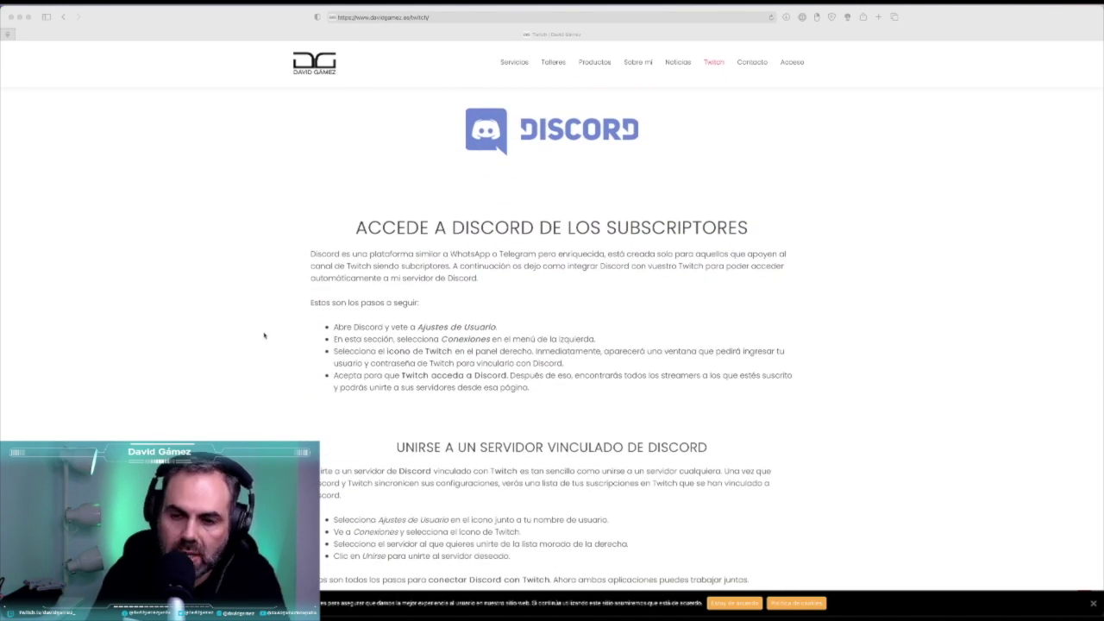